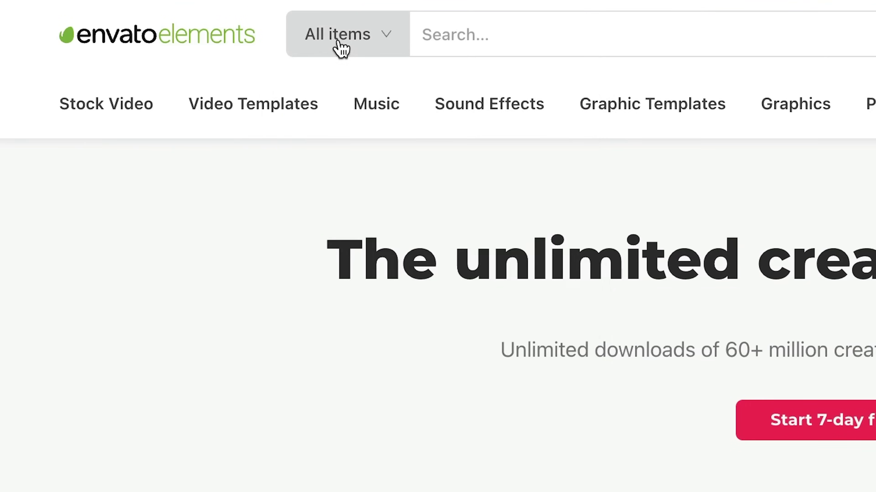
click(339, 39)
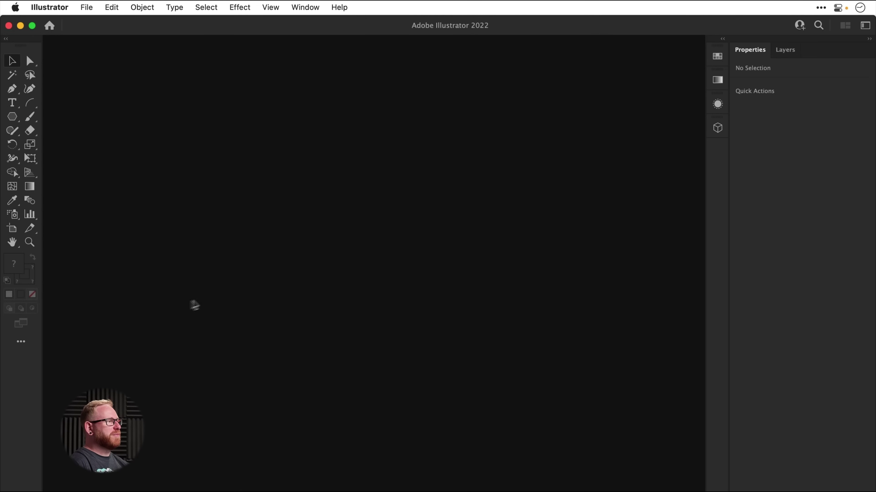
Step: Check the full tool list and whether the toolbar is set to Advanced
click(22, 342)
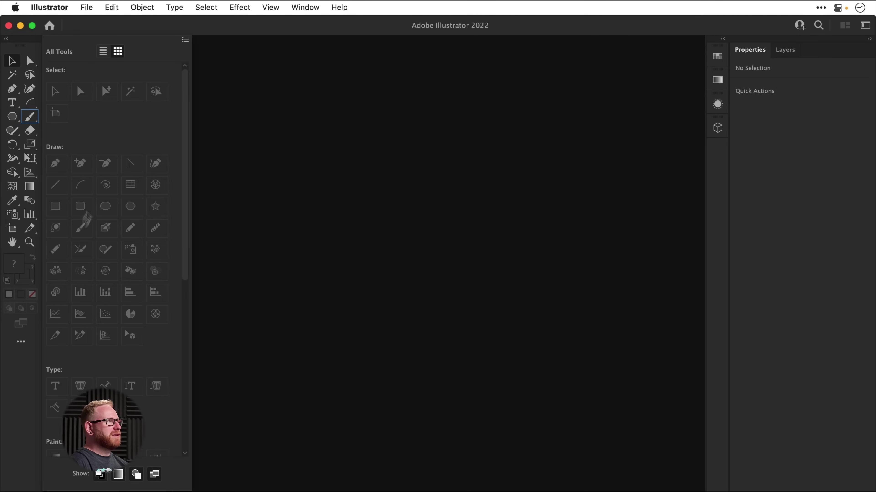
click(184, 40)
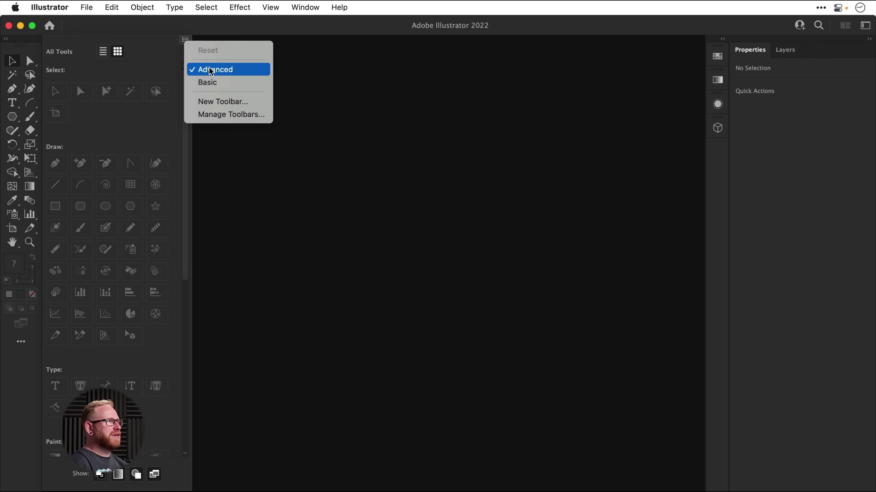
click(186, 39)
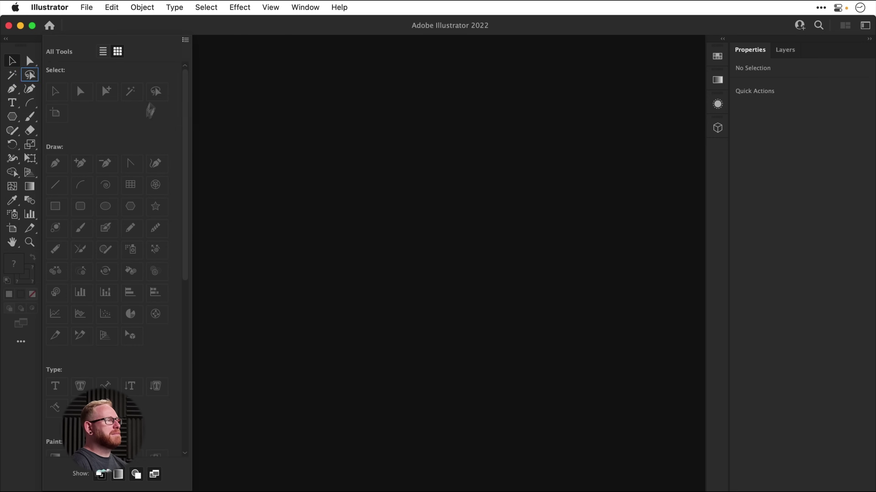
click(22, 346)
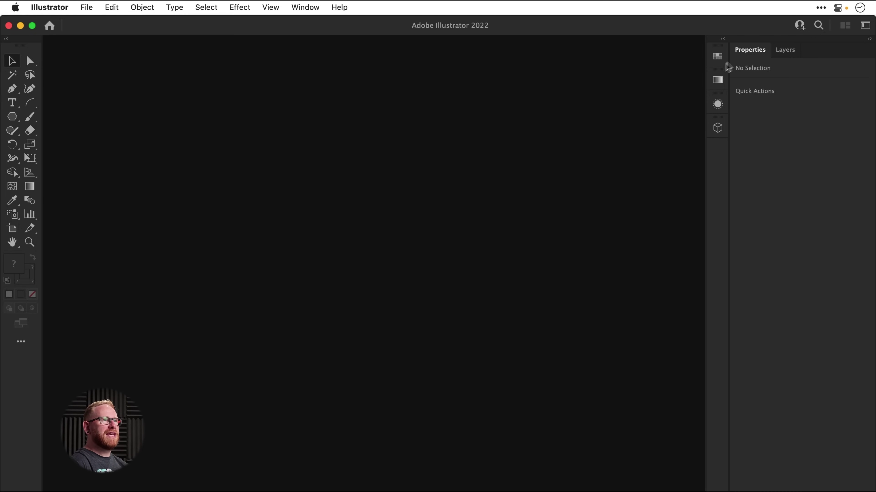
Step: Examine the Layers, Swatches, Gradient, Appearance and 3D and Materials options and the list of available windows
click(786, 51)
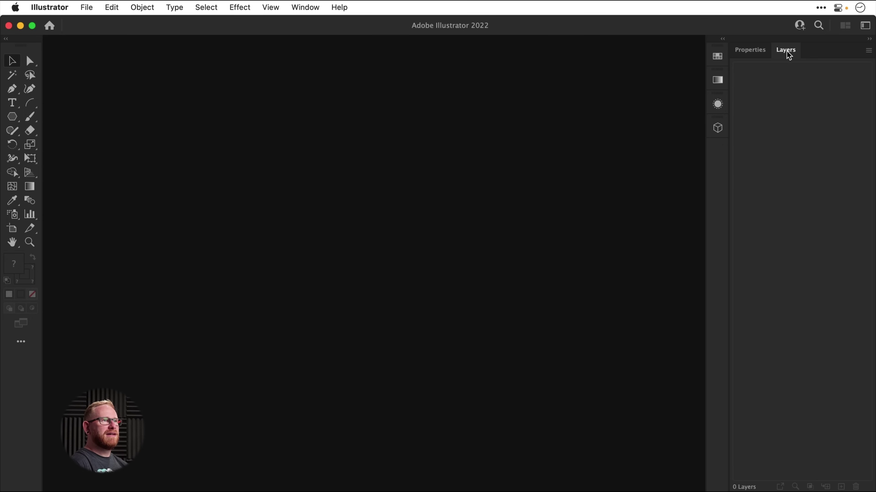
click(750, 50)
click(717, 56)
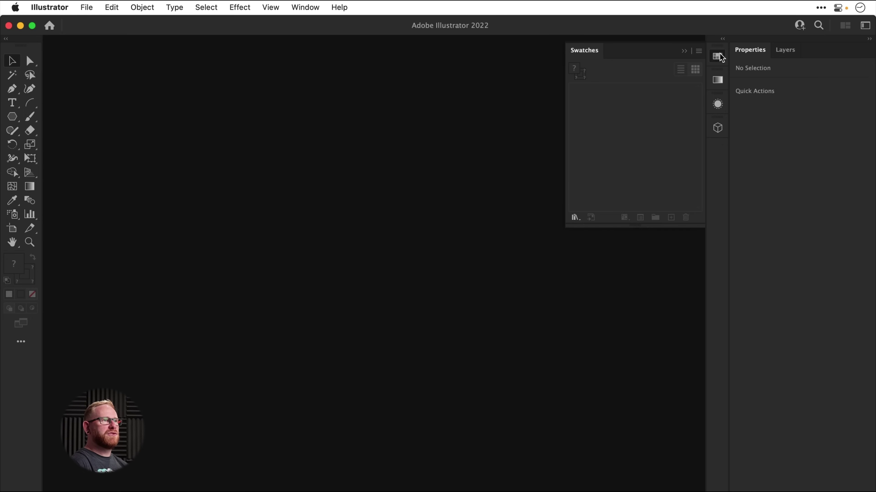
click(718, 82)
click(718, 105)
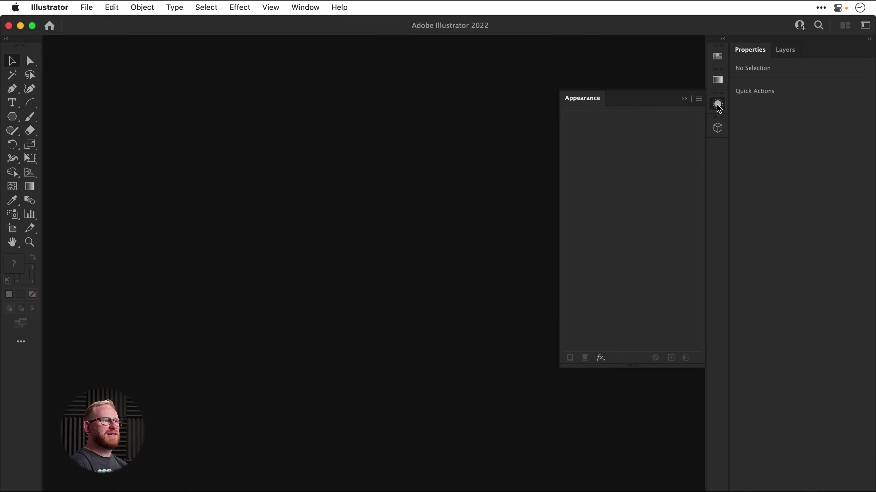
click(718, 129)
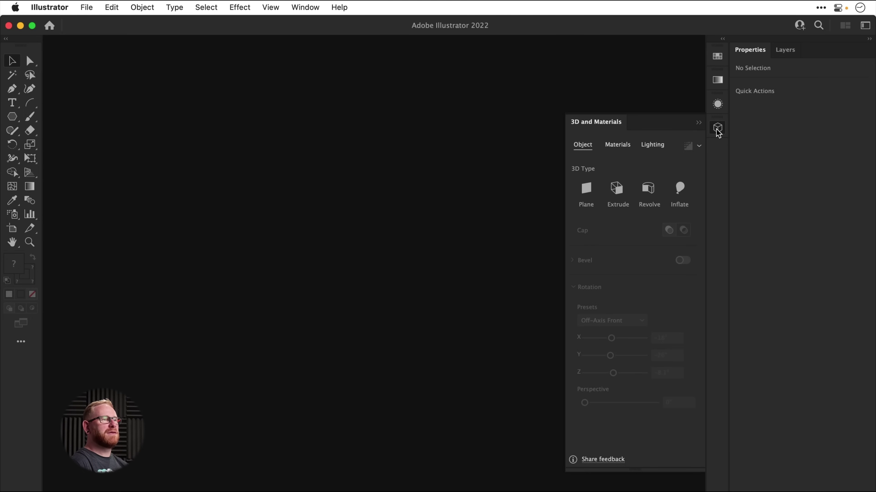
click(717, 130)
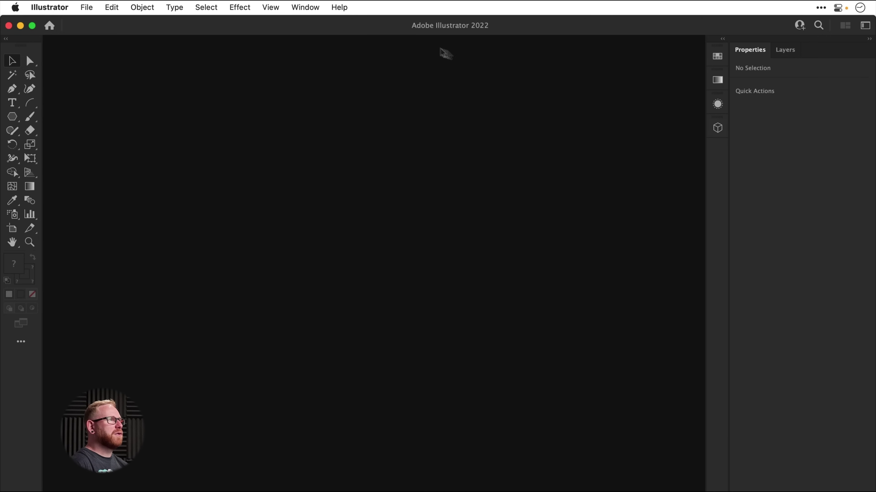
click(313, 8)
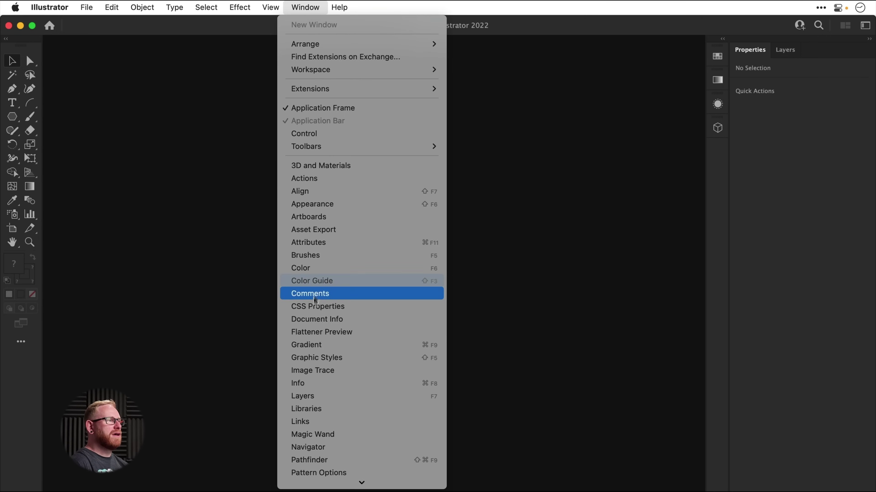
click(324, 10)
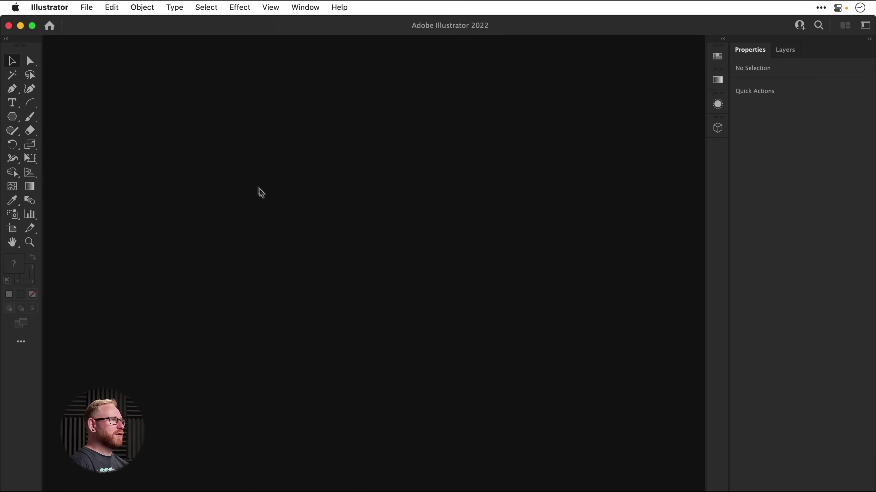
Step: Create a 1920 × 1080 px document named Ori with RGB Color and 72 ppi raster effects, and fit its artboard to the view
click(91, 7)
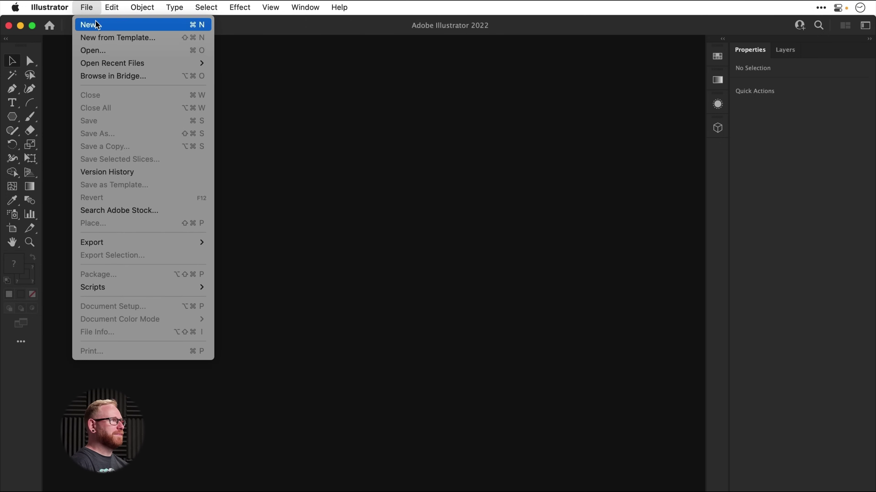
click(98, 24)
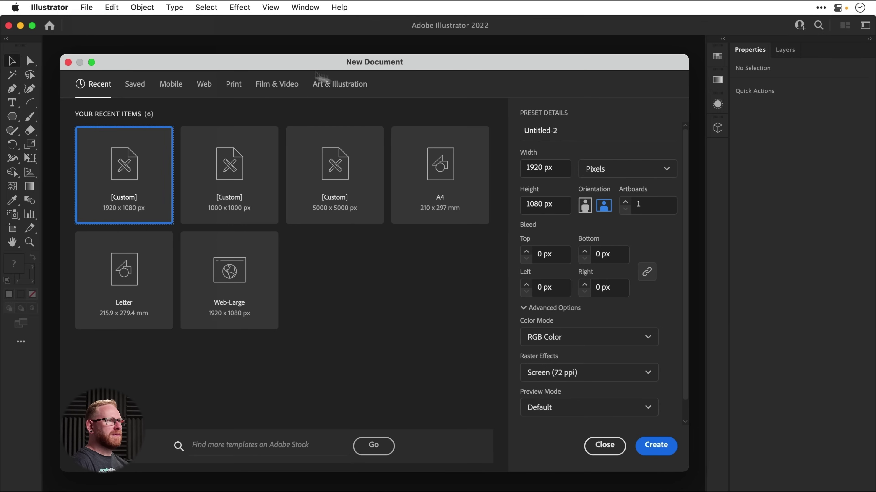
click(582, 133)
key(super+a)
text(O)
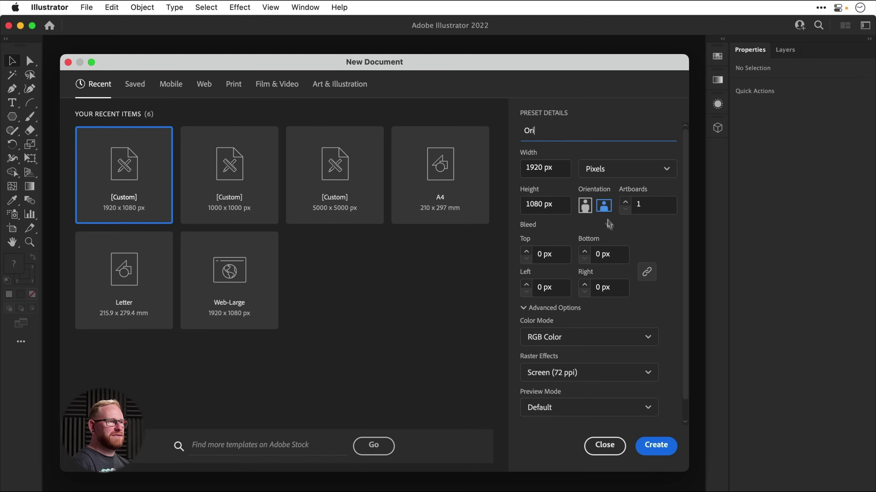
click(624, 336)
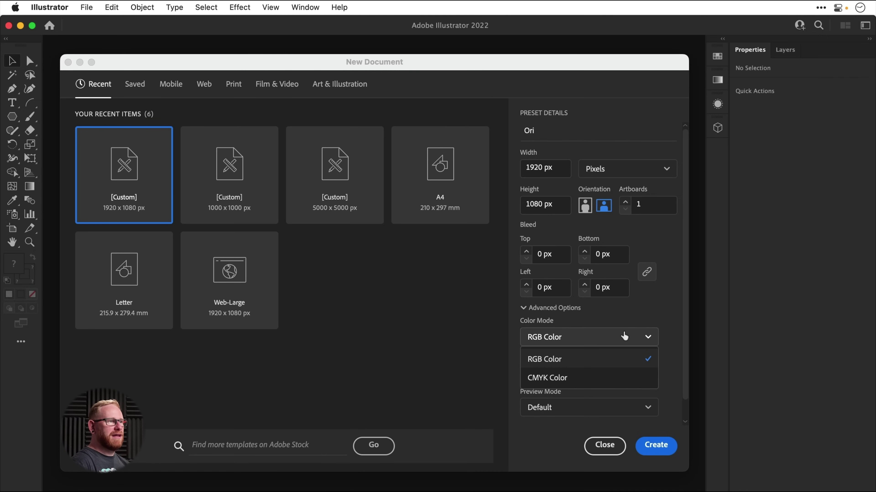
click(624, 337)
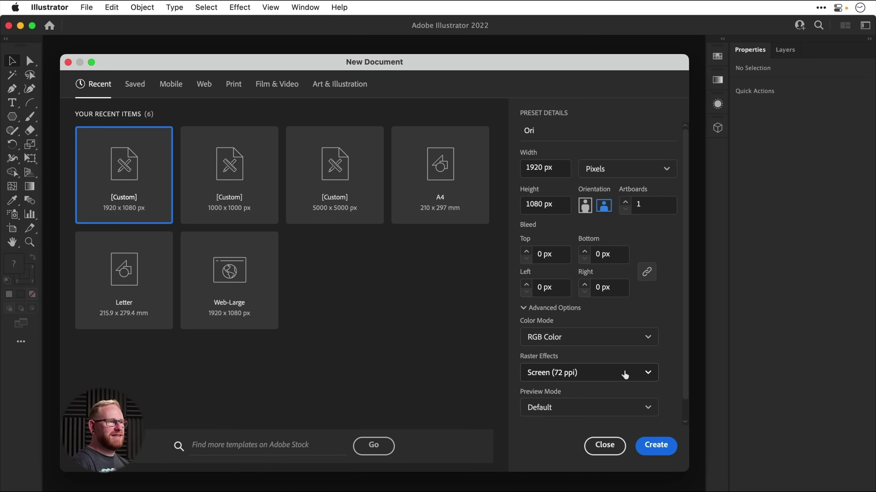
click(657, 446)
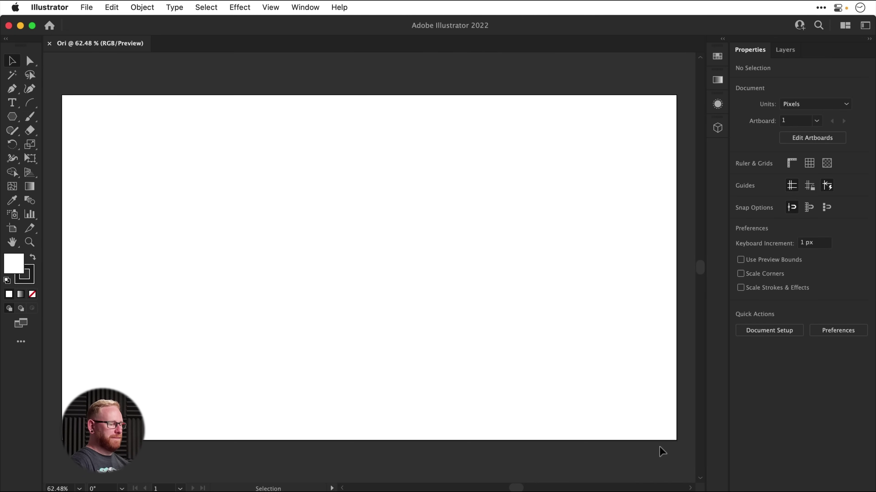
key(super+0)
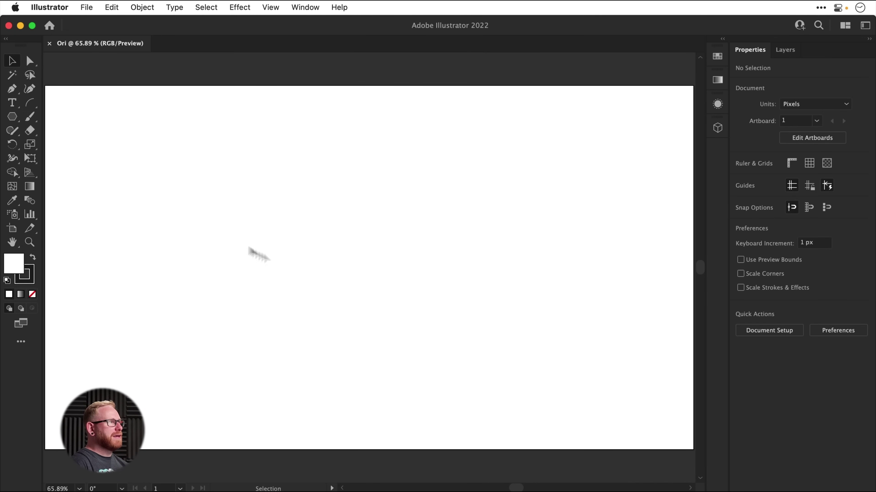
Step: Create a five-sided polygon with a 50 px radius on the artboard
drag(19, 121, 69, 162)
click(321, 258)
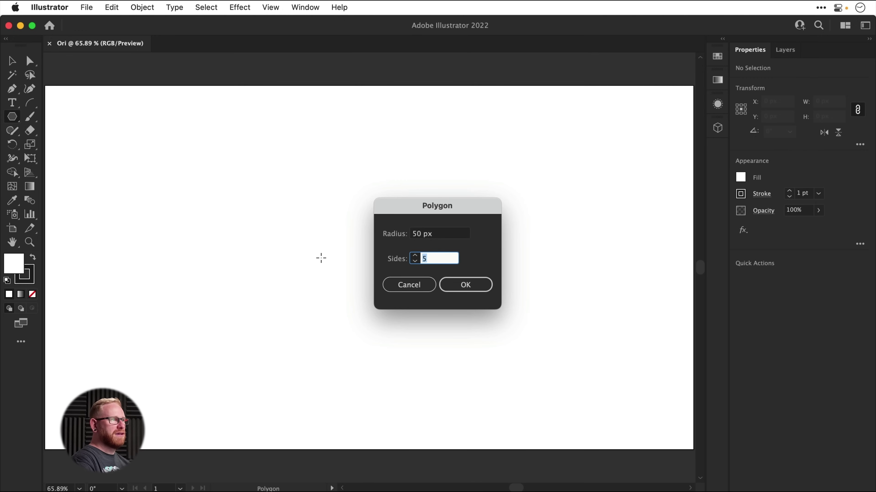
key(Return)
key(v)
Step: Enlarge the pentagon to about 570 × 542 px near the artboard's centre and rotate it 180°
drag(338, 239, 557, 88)
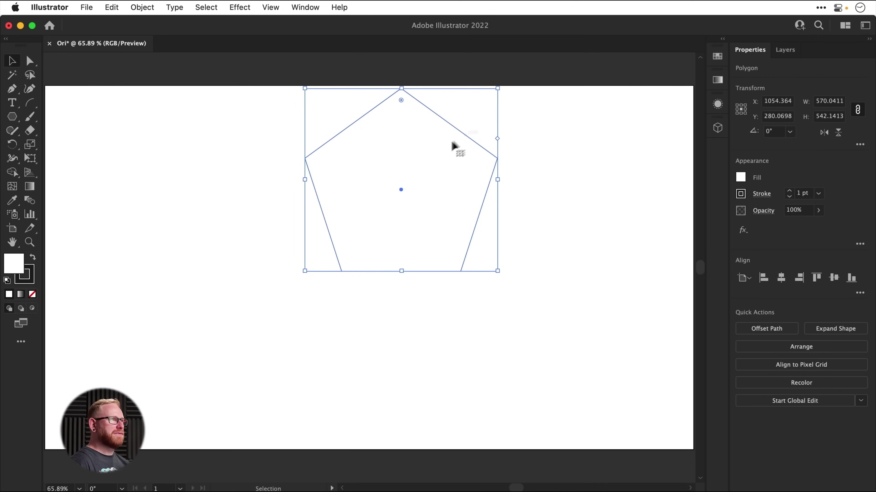
drag(459, 132, 417, 218)
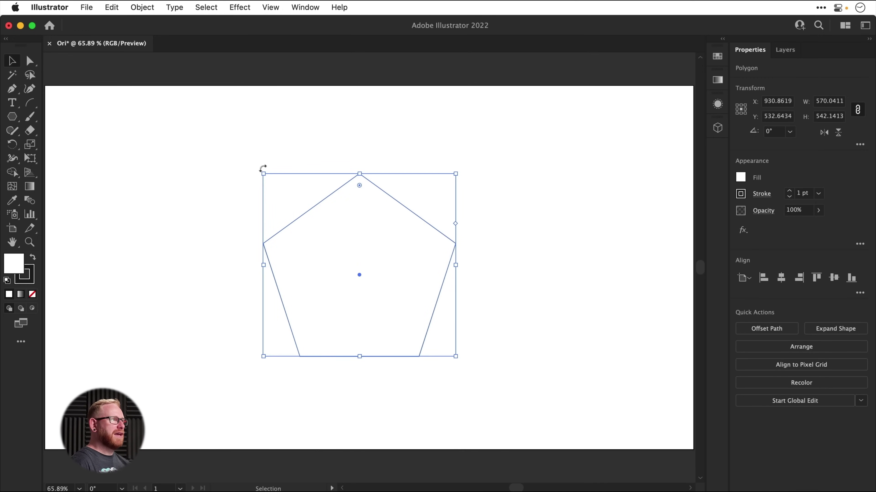
drag(261, 168, 424, 321)
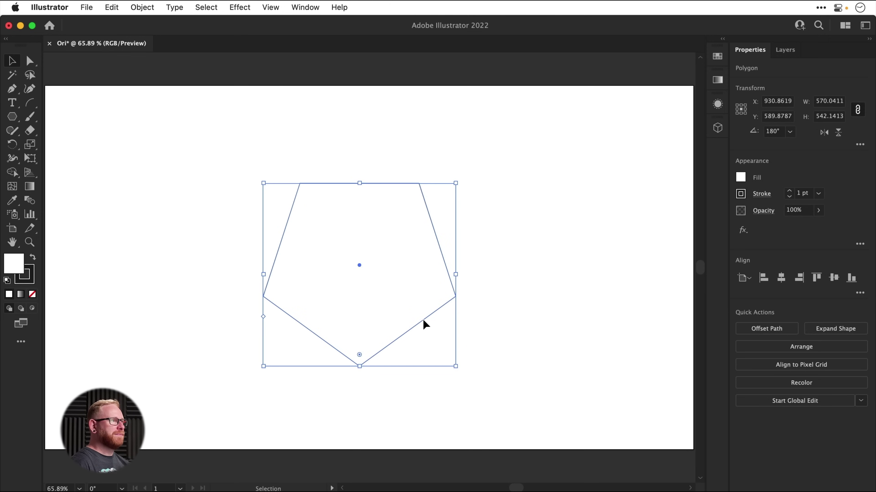
Step: Round all the pentagon's corners moderately, and round its four upper corners further to a radius of about 242.45 px
key(a)
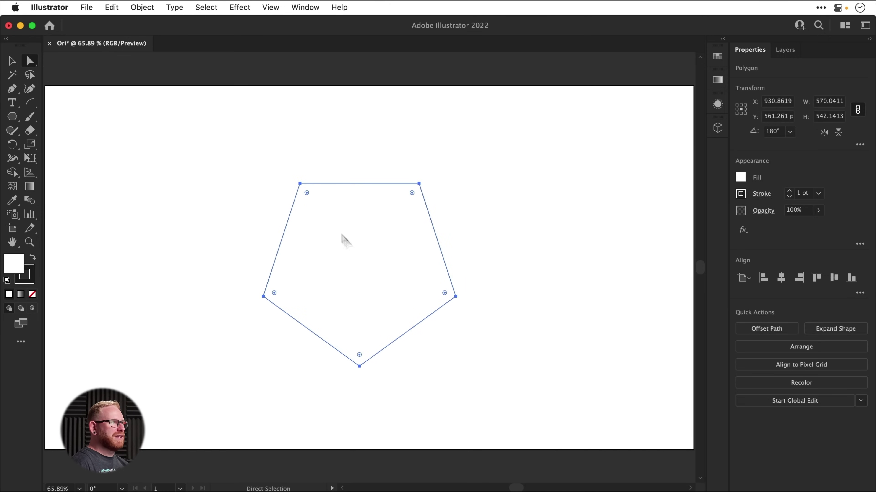
drag(307, 194, 342, 226)
click(315, 280)
shift+click(332, 228)
shift+click(386, 228)
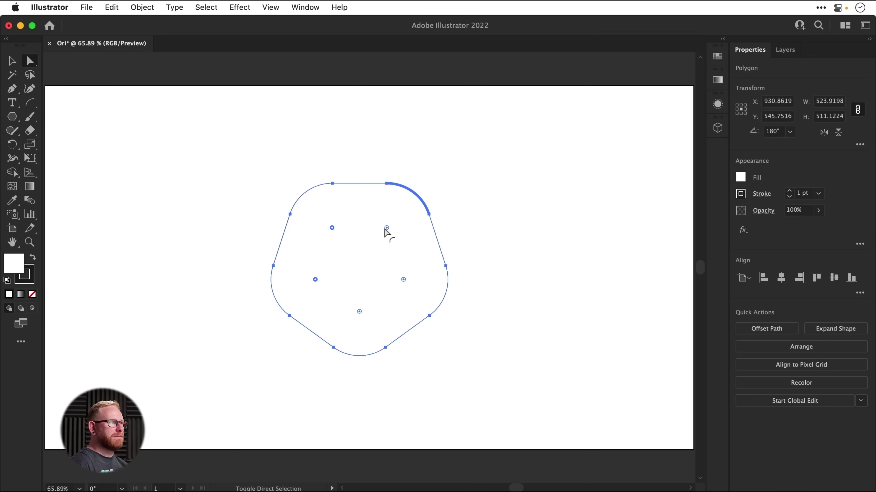
shift+click(402, 279)
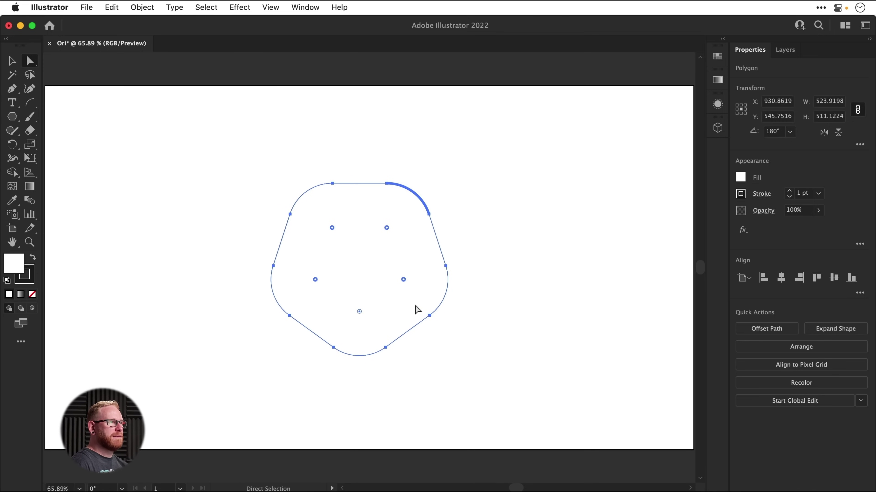
drag(405, 282, 350, 281)
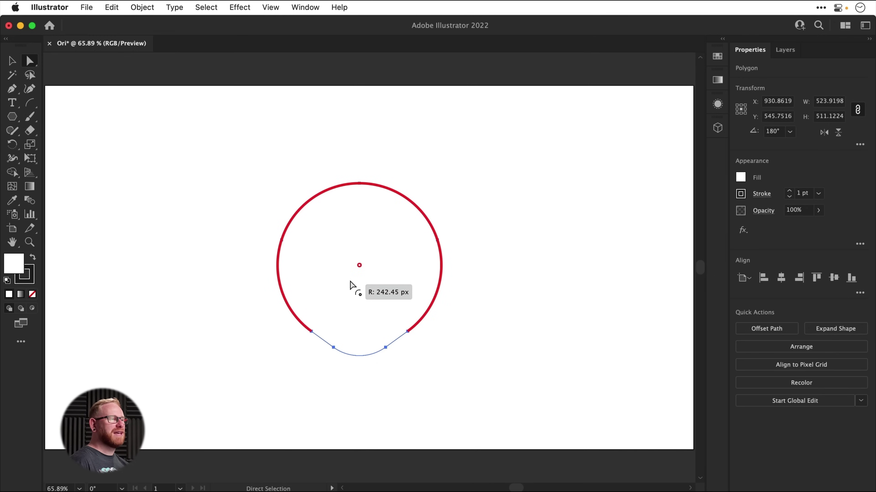
drag(350, 282, 349, 282)
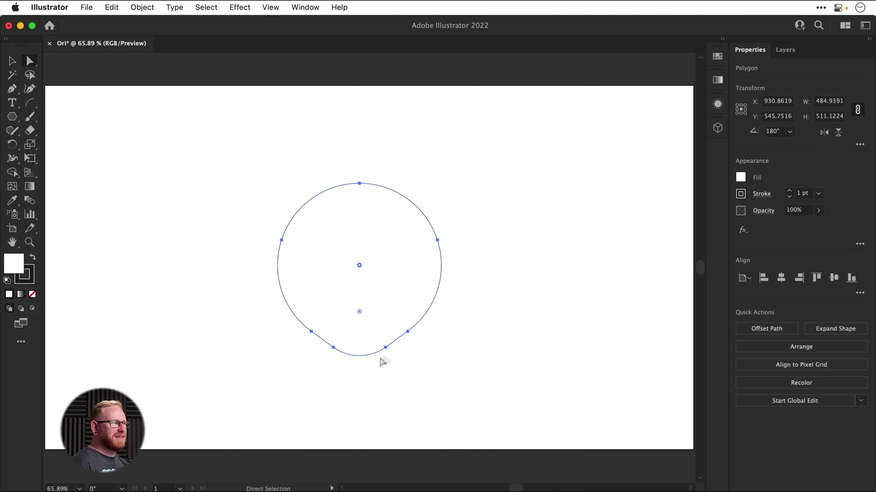
Step: Select the rounded pentagon and centre it vertically on the artboard at Y 540 px
key(v)
click(355, 393)
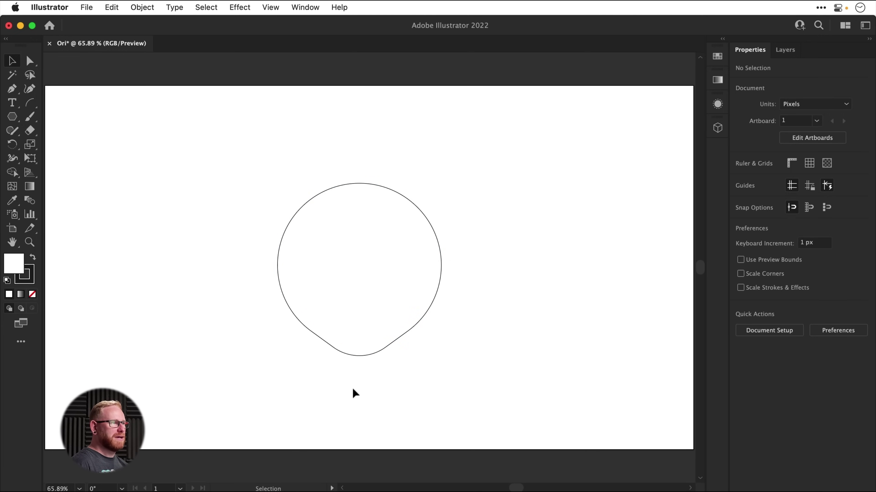
click(324, 341)
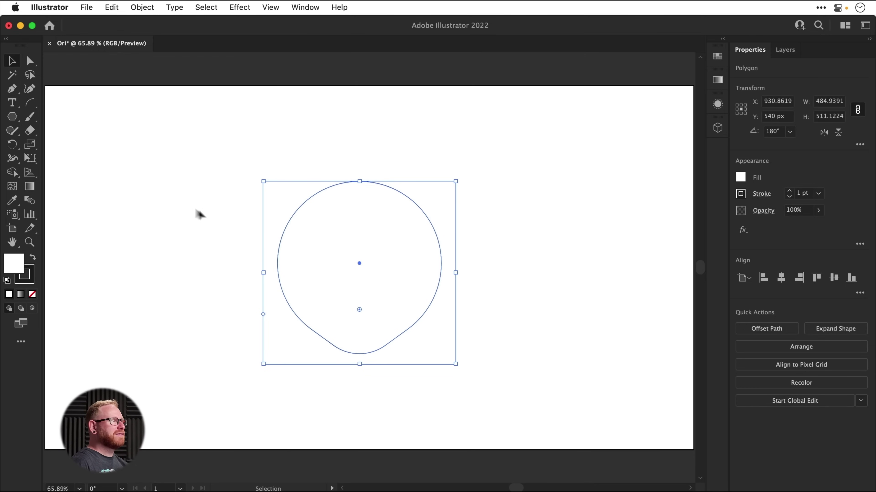
Step: Draw a square to the left of the rounded shape and rotate it 45° into a diamond about 263 px wide
click(16, 121)
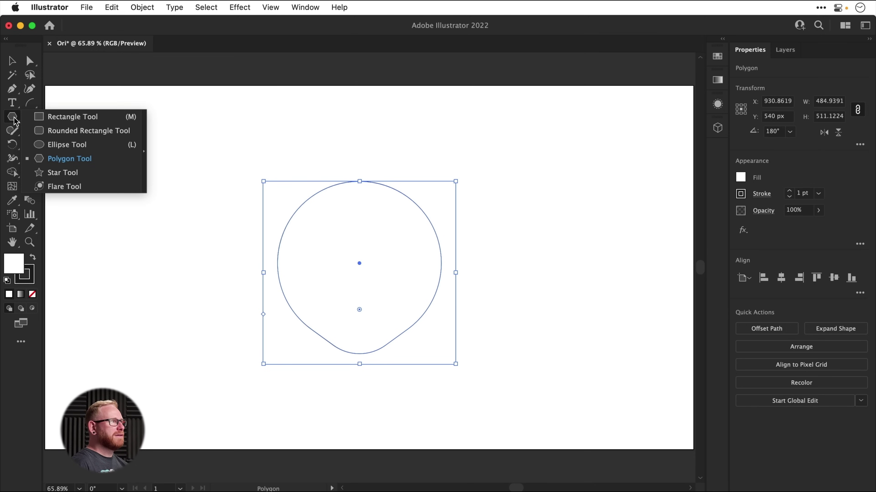
click(54, 121)
drag(132, 168, 195, 229)
key(v)
key(r)
drag(202, 158, 216, 207)
Step: Round the diamond's top and bottom corners fully to form a pointed leaf shape, and deselect it
key(v)
key(a)
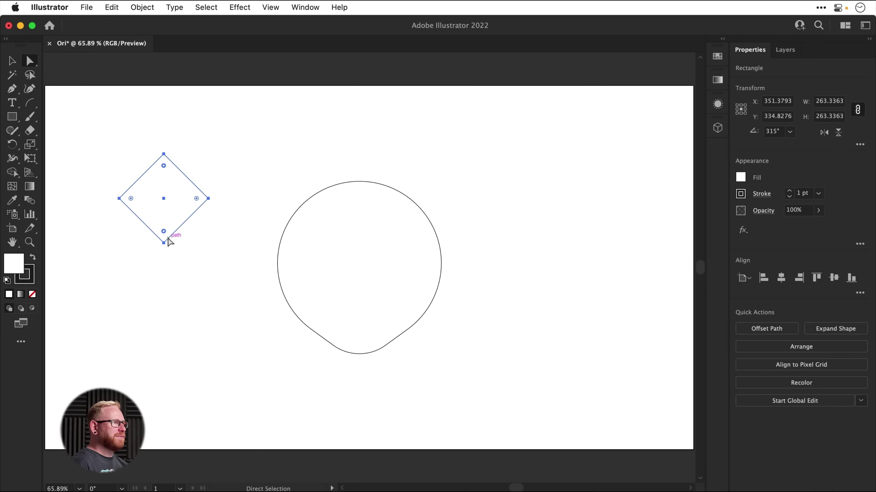
drag(163, 231, 166, 149)
key(v)
click(171, 144)
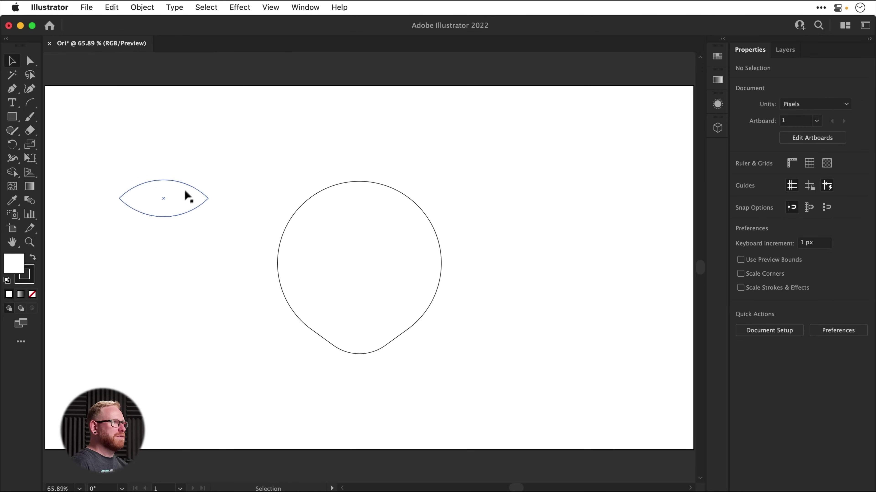
Step: Move the leaf shape up and to the right, and draw a circle about 262 px wide below it
drag(189, 193, 246, 121)
drag(12, 116, 67, 149)
drag(134, 236, 197, 325)
Step: Delete the circle's bottom anchor point to leave only the upper half-circle arc
key(a)
drag(127, 341, 237, 299)
key(Delete)
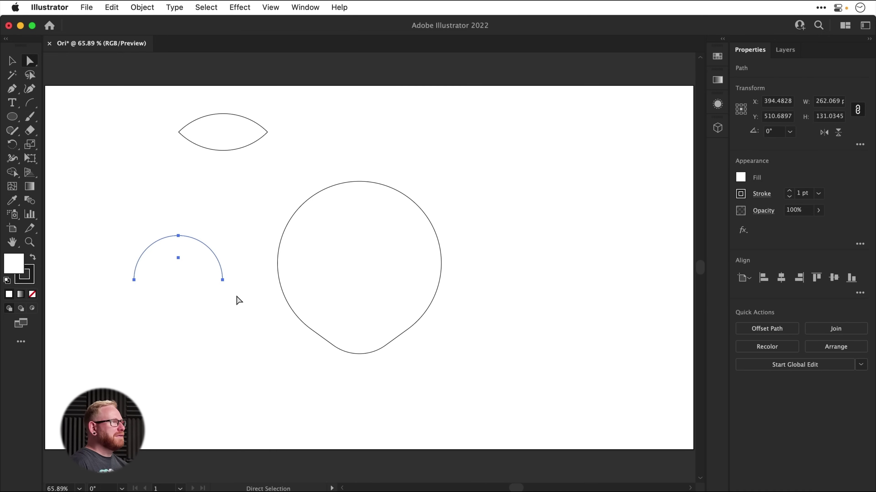
Step: Cut the half-circle arc with the Scissors tool a little above each of its two ends, at matching heights
drag(30, 130, 79, 145)
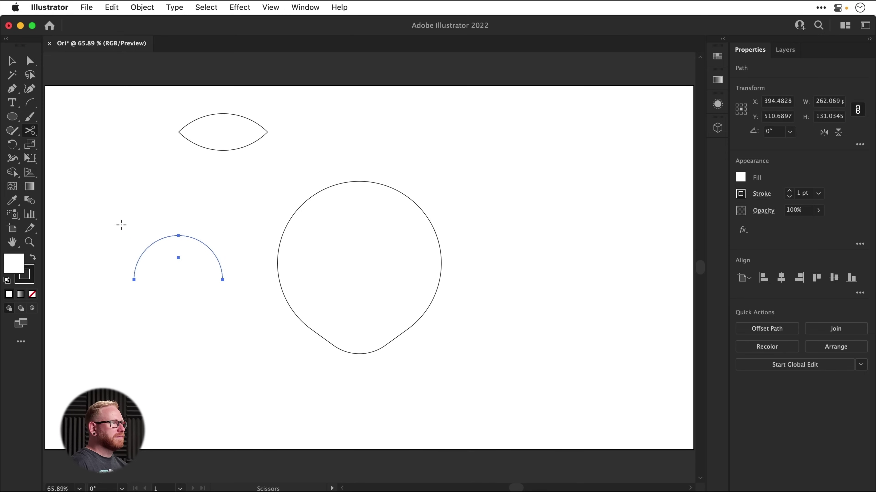
click(137, 263)
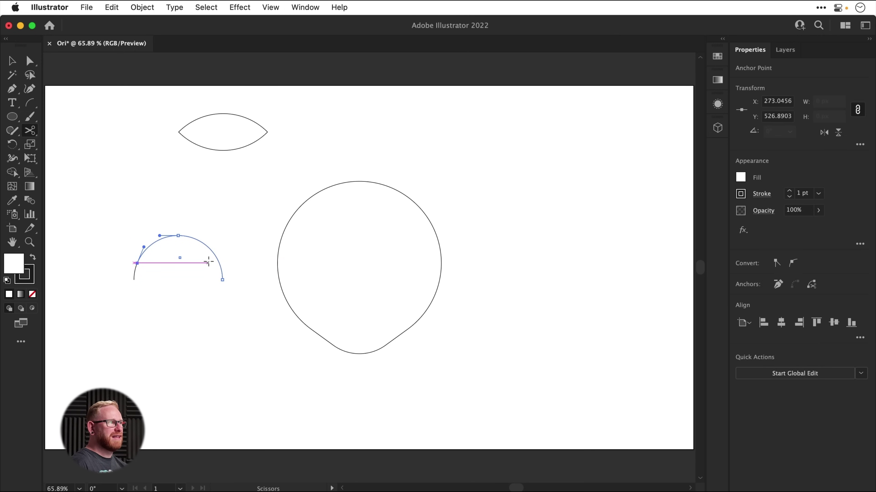
click(219, 263)
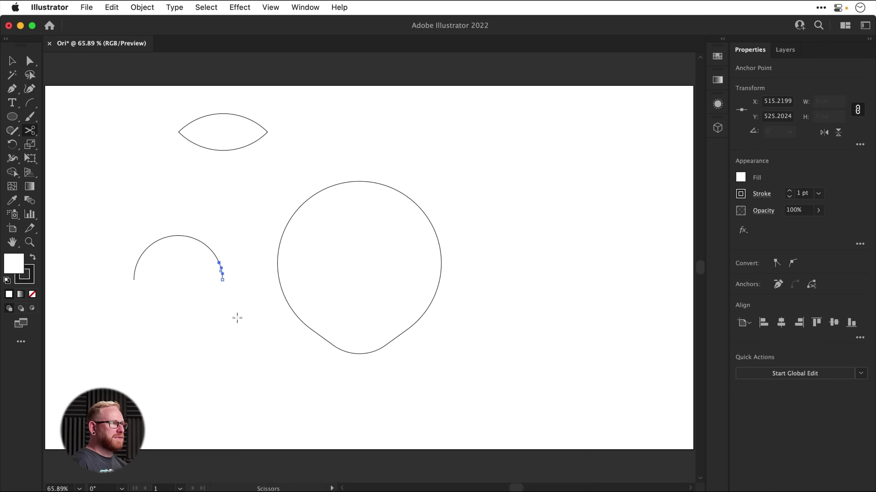
Step: Delete the two short end pieces cut from the arc, leaving a shallower arc
key(a)
drag(125, 303, 245, 280)
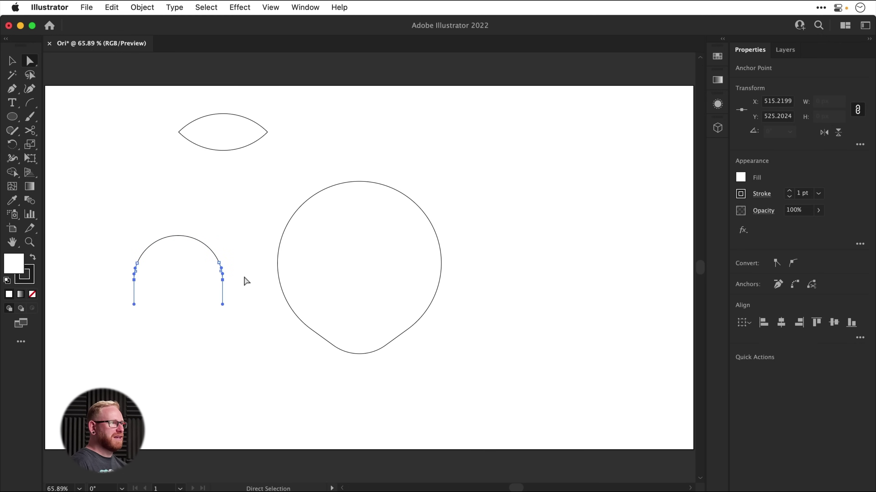
key(Delete)
click(244, 278)
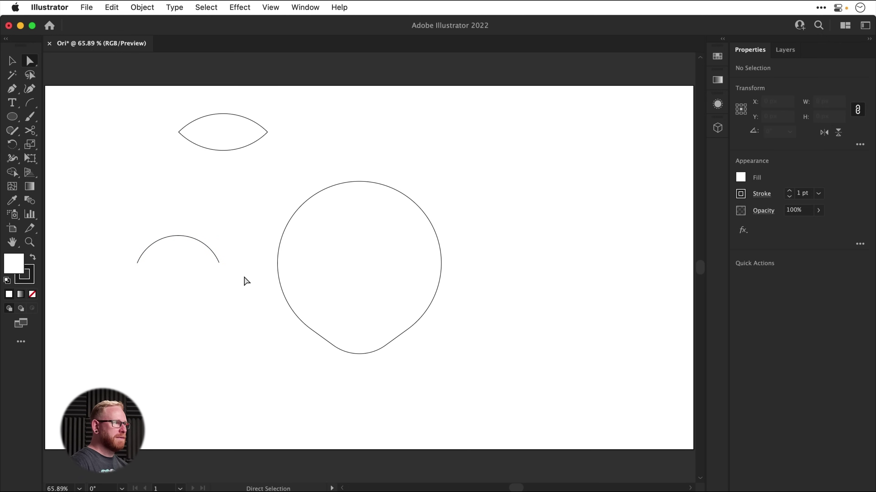
Step: Duplicate the arc below itself rotated 180° to form an eye shape, and delete the old leaf shape above it
key(v)
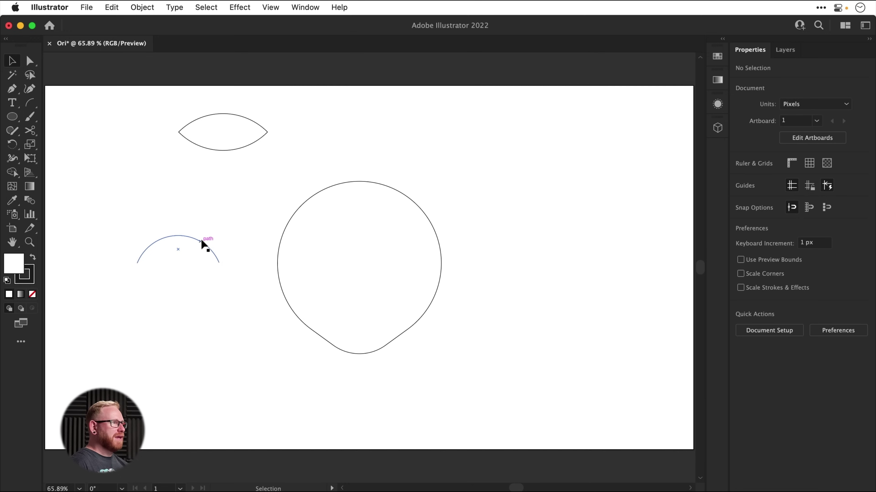
drag(202, 241, 186, 296)
drag(131, 285, 205, 283)
click(217, 303)
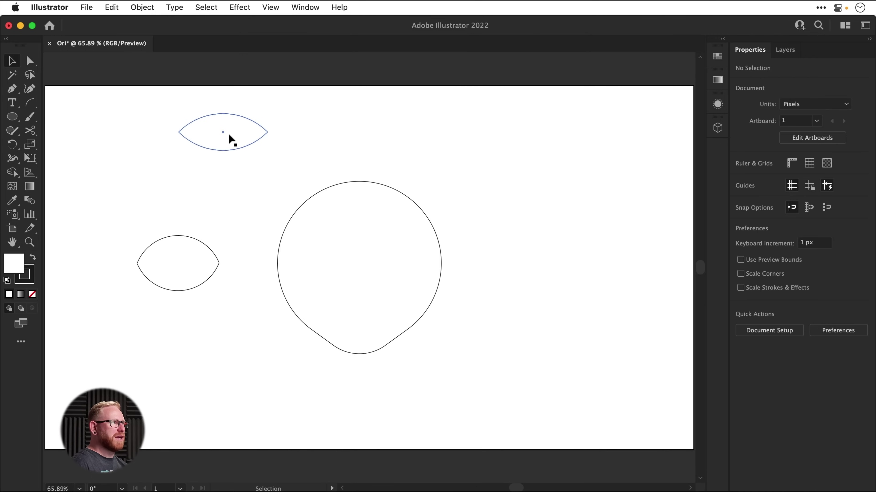
drag(222, 159, 224, 165)
key(Delete)
Step: Switch to outline view and move the lower arc up until its ends slightly cross the ends of the upper arc
key(z)
drag(139, 263, 480, 322)
key(v)
mouse_move(174, 300)
mouse_down()
mouse_move(179, 335)
mouse_move(173, 290)
mouse_move(174, 301)
mouse_up()
key(z)
drag(132, 239, 381, 331)
key(super+y)
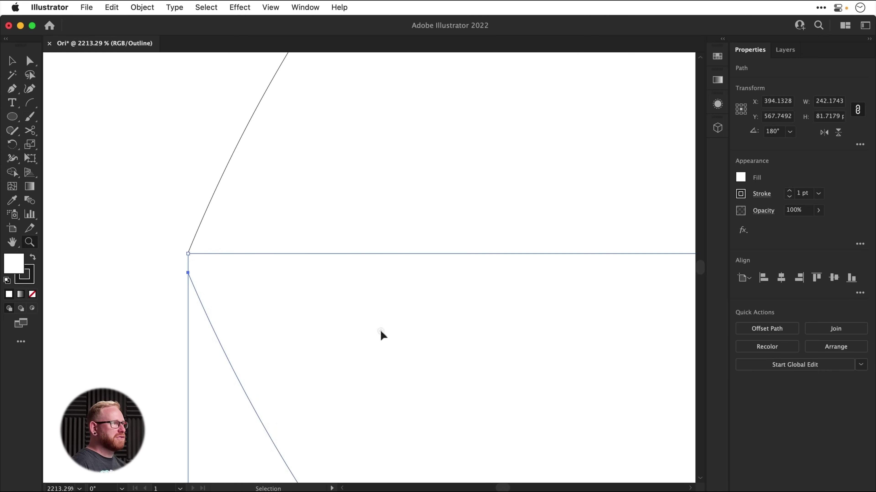
key(v)
click(266, 249)
drag(206, 312, 195, 210)
key(Delete)
Step: Snap the lower arc's right end anchor onto the upper arc's right endpoint
key(a)
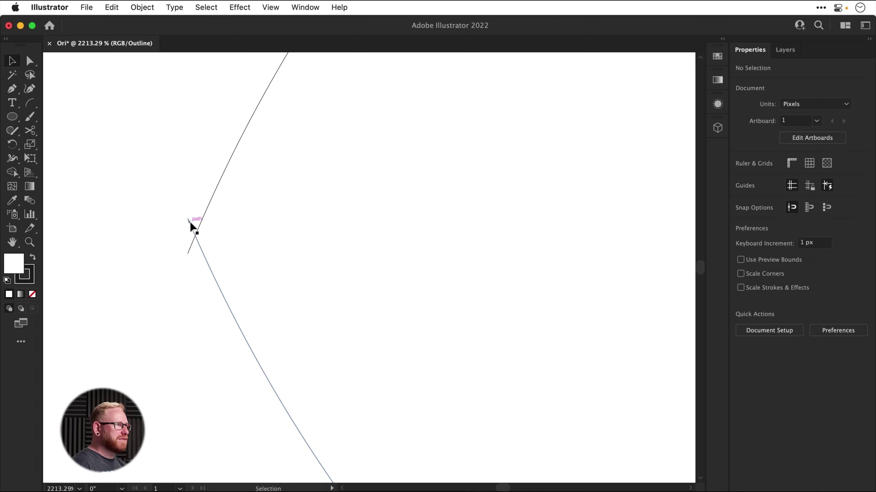
click(190, 224)
key(space)
drag(375, 253, 68, 253)
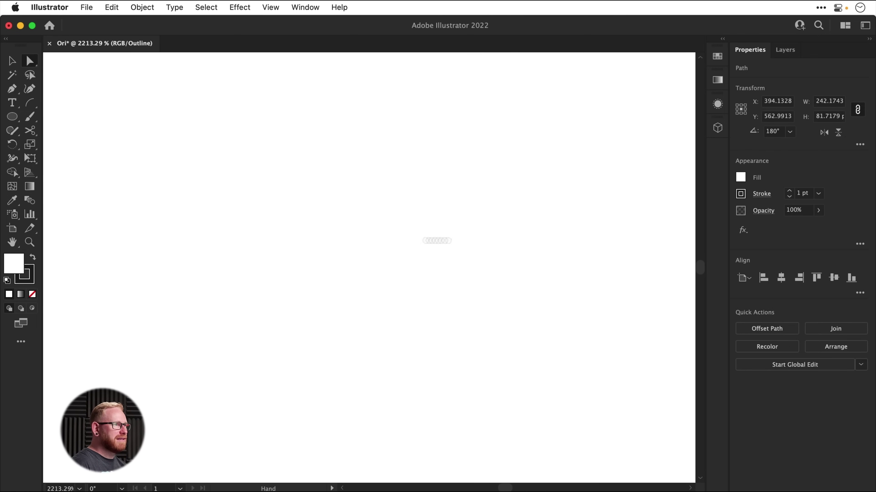
drag(527, 249, 152, 244)
drag(461, 247, 306, 247)
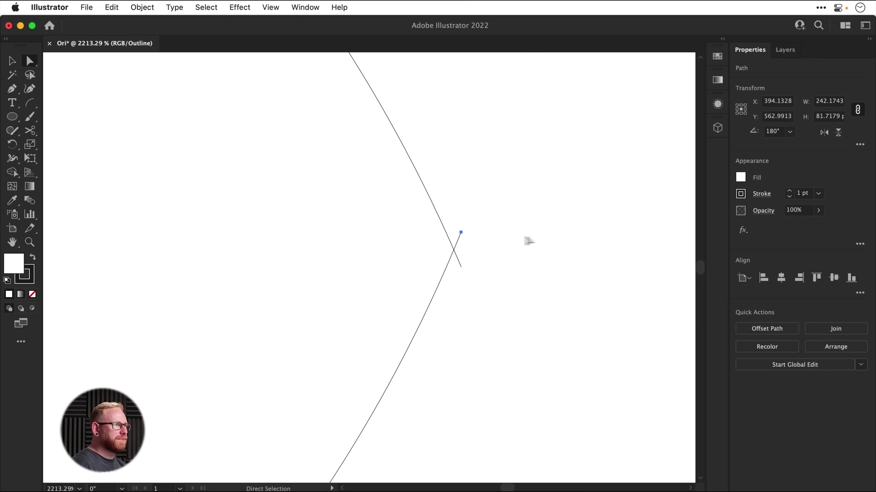
click(467, 237)
drag(461, 233, 461, 267)
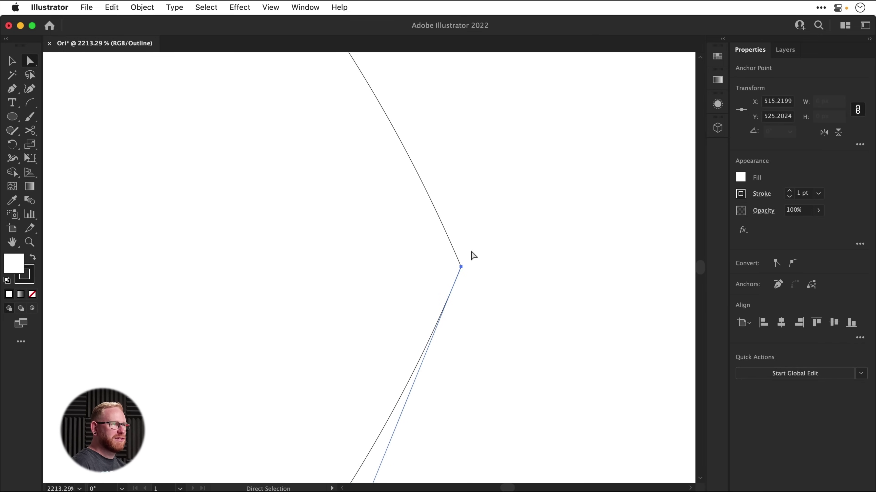
Step: Snap the lower arc's left end anchor onto the upper arc's left endpoint and deselect the path
key(super+minus)
key(super+minus)
key(super+minus)
key(super+minus)
key(super+minus)
key(super+minus)
key(super+minus)
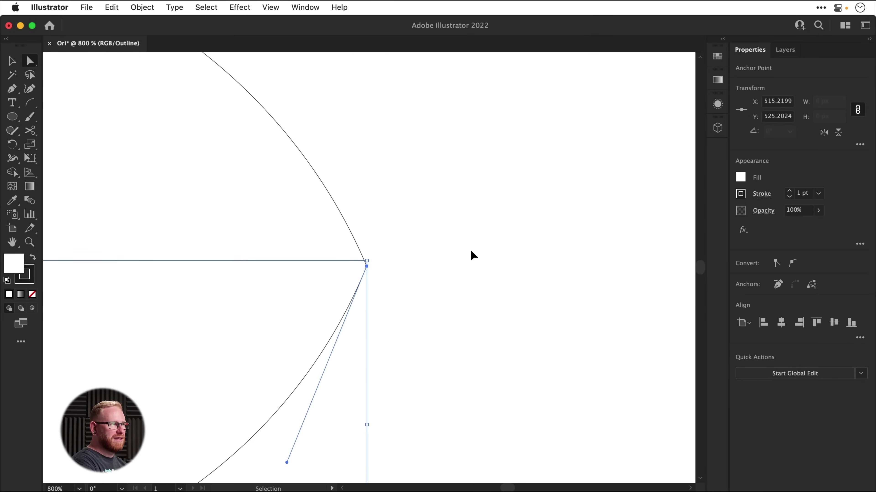
drag(225, 272, 322, 272)
key(z)
drag(214, 263, 583, 378)
key(a)
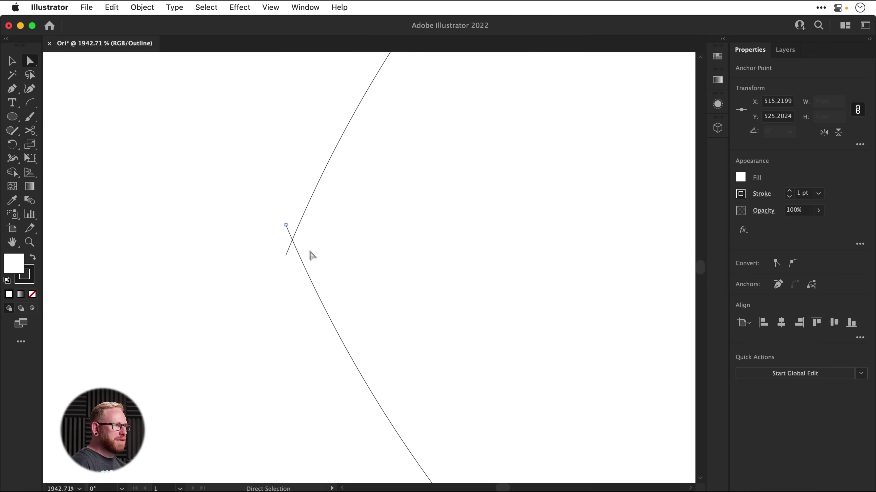
drag(289, 230, 287, 255)
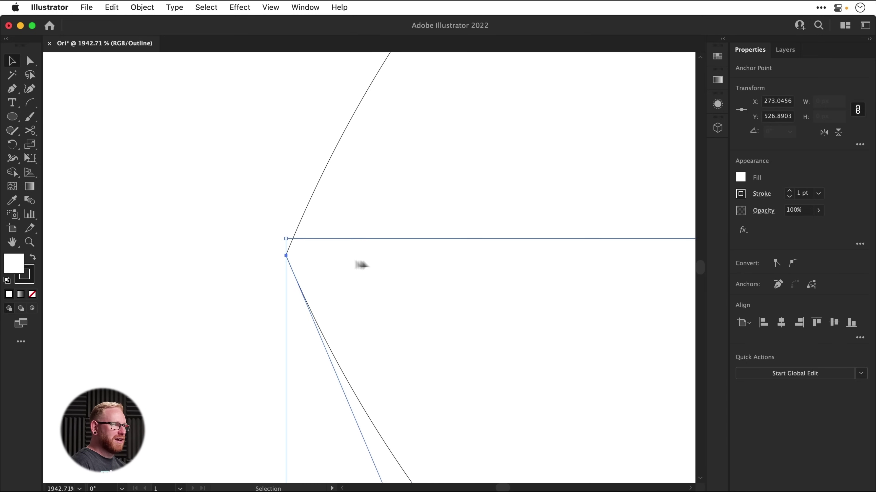
key(v)
click(363, 261)
Step: Join the two overlapping endpoints at the left tip of the eye shape
scroll(364, 262, down, 12)
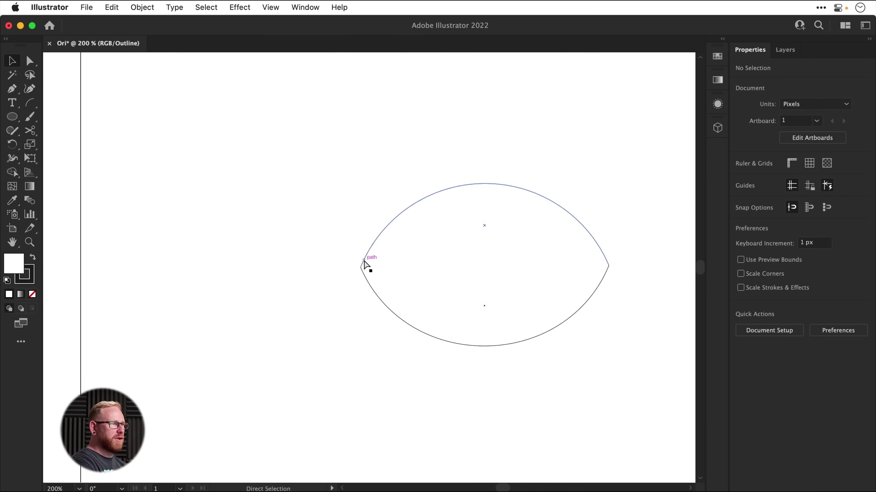
key(space)
drag(470, 268, 313, 263)
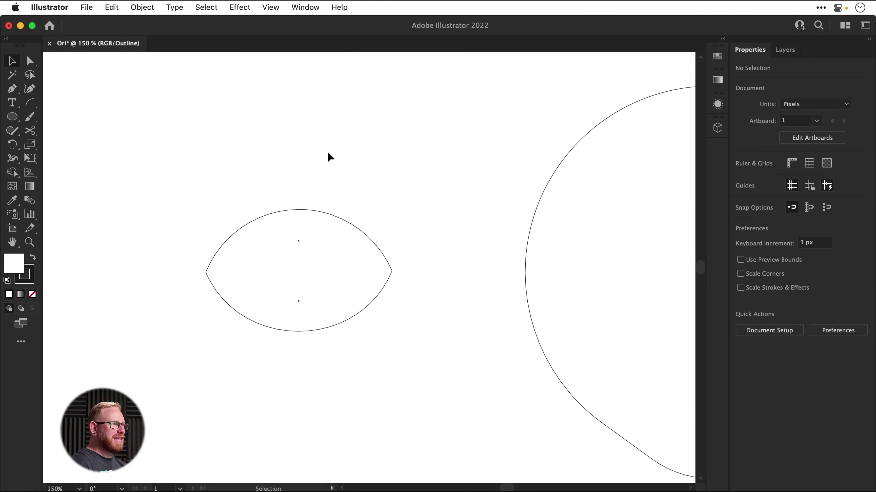
key(a)
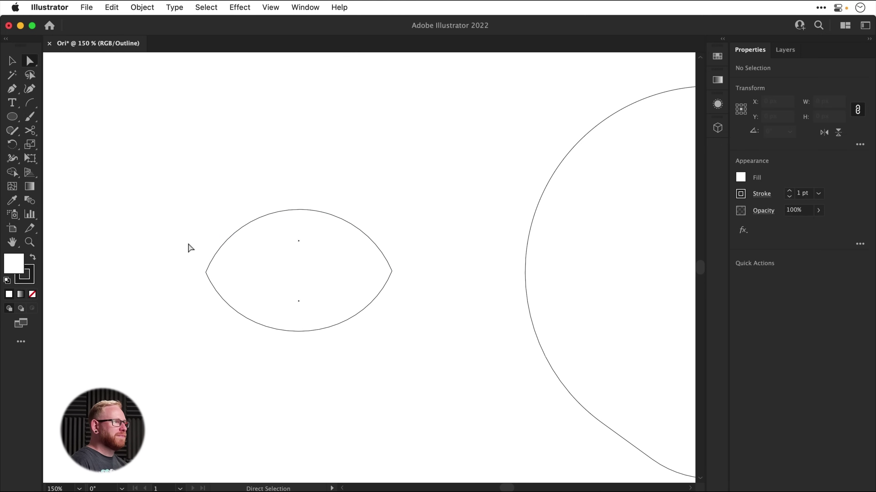
drag(187, 243, 236, 287)
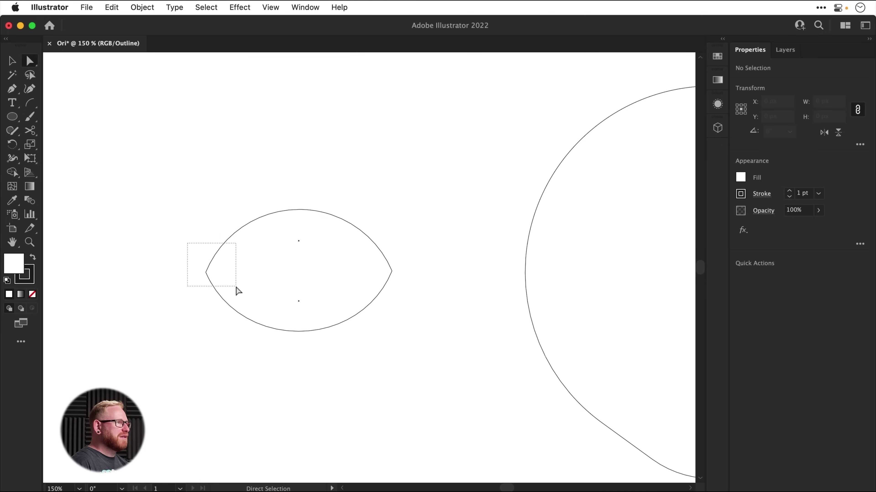
drag(237, 288, 237, 287)
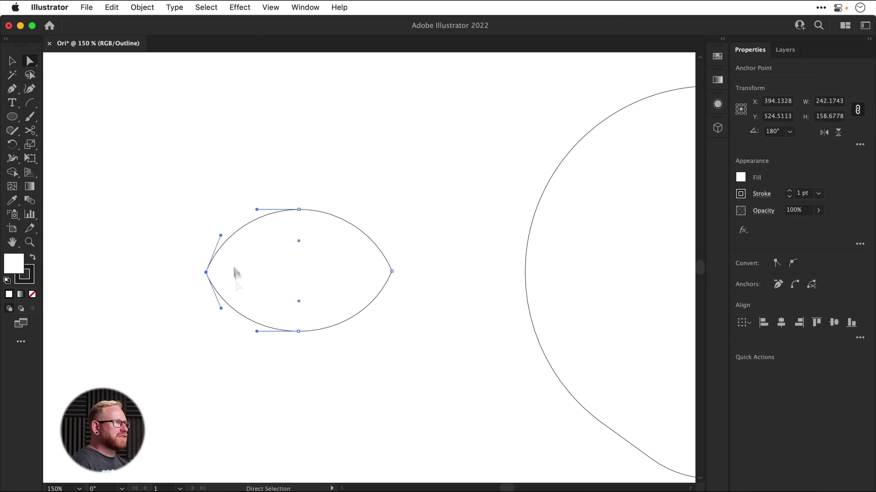
click(150, 11)
mouse_move(181, 298)
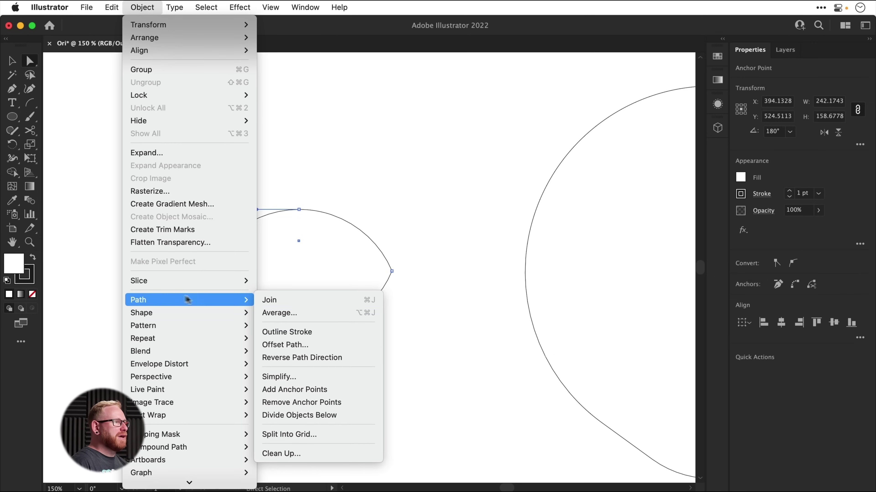
click(284, 301)
Step: Join the two endpoints at the right tip to close the eye shape, and return to preview mode with the artwork in view
drag(428, 248, 362, 296)
key(super)
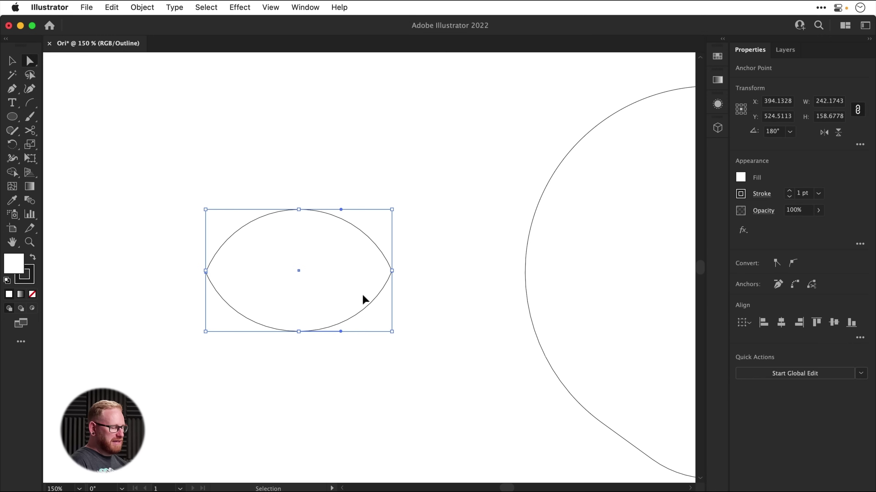
key(super+j)
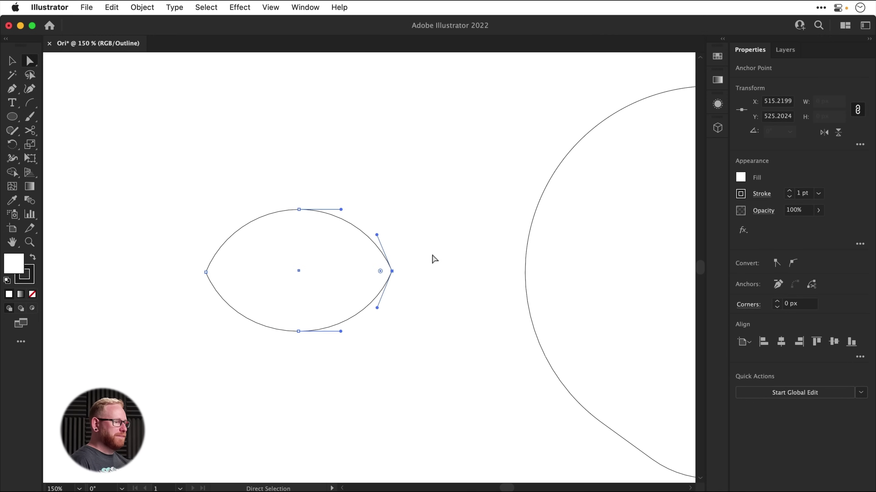
key(v)
click(431, 254)
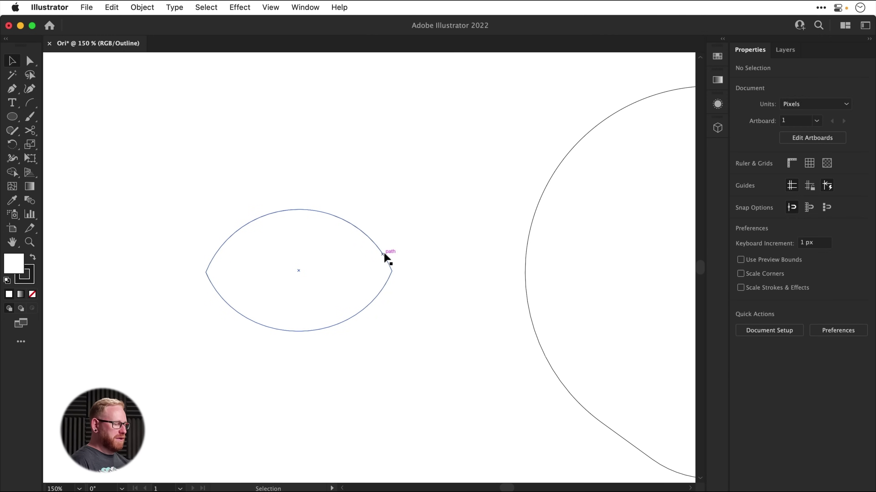
key(super+y)
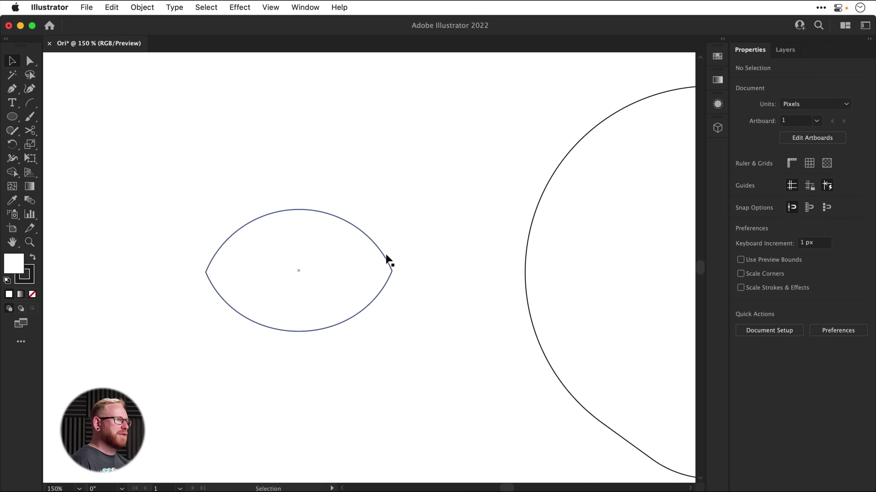
key(super+0)
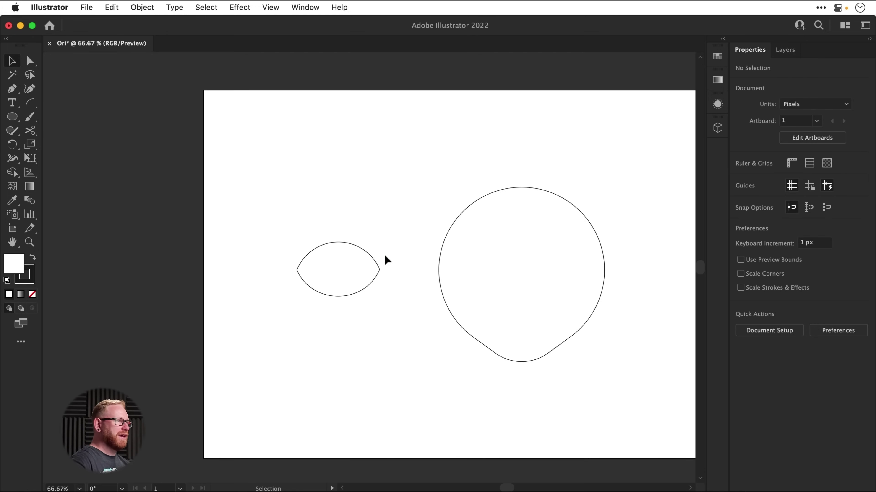
drag(384, 257, 368, 284)
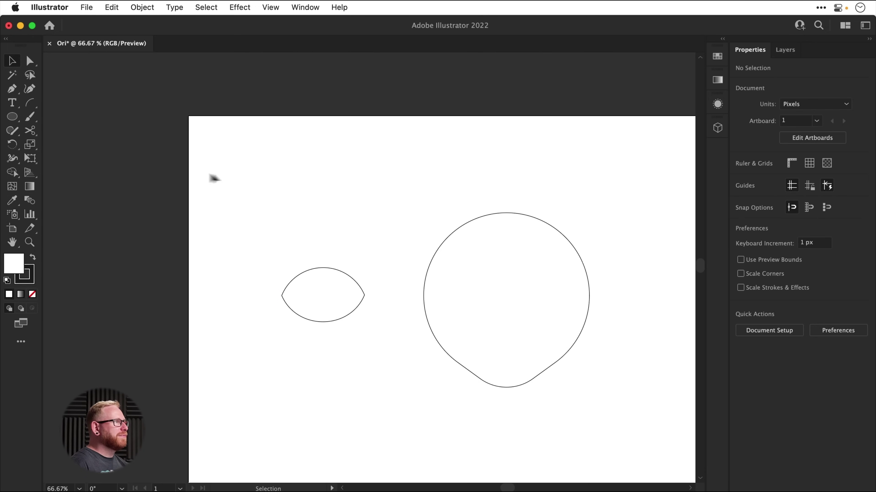
Step: Draw a circle about 196 px wide above the eye shape
click(18, 119)
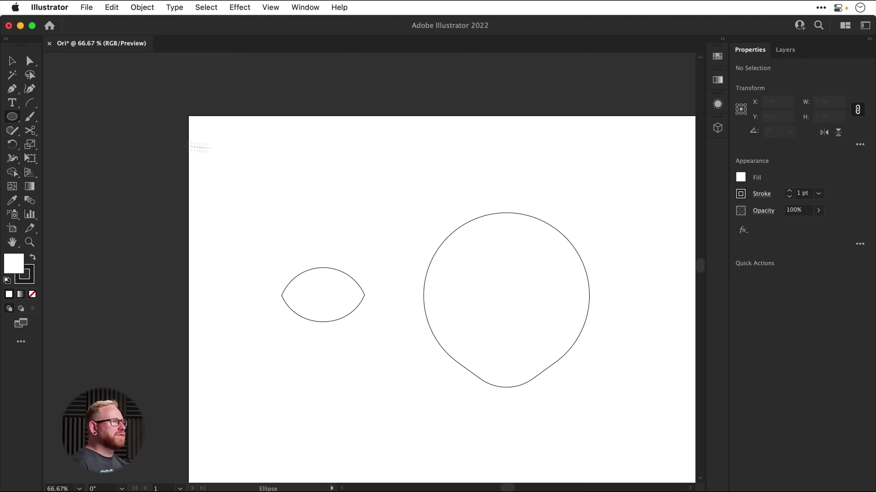
drag(295, 158, 363, 226)
key(v)
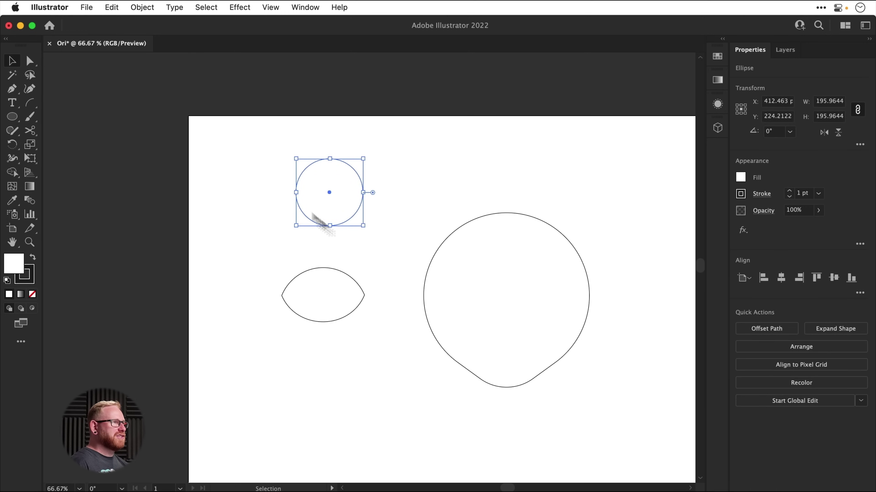
Step: Draw a rectangle about 387 × 169 px over the circle's lower part and subtract it with Minus Front, leaving the top segment
click(12, 116)
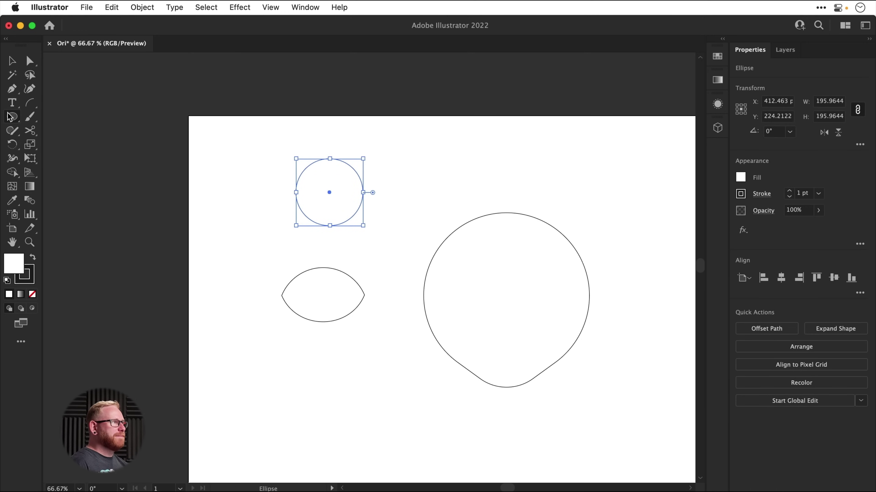
click(72, 123)
drag(253, 239, 386, 181)
key(v)
drag(268, 140, 348, 217)
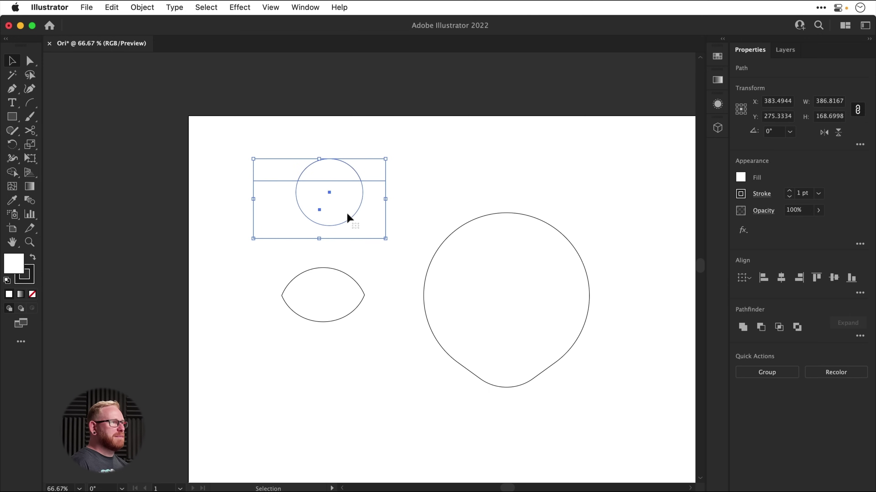
click(765, 332)
click(416, 140)
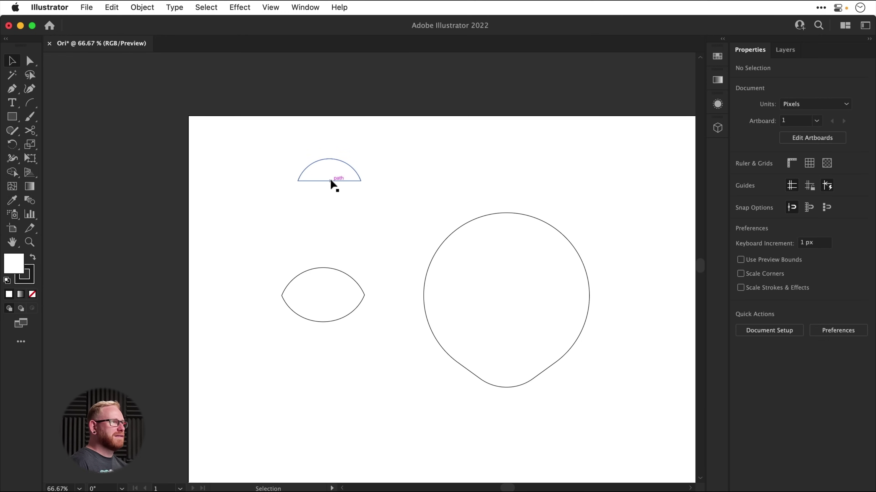
Step: Delete the straight bottom edge of the circle segment to leave an open arc, and deselect it
key(a)
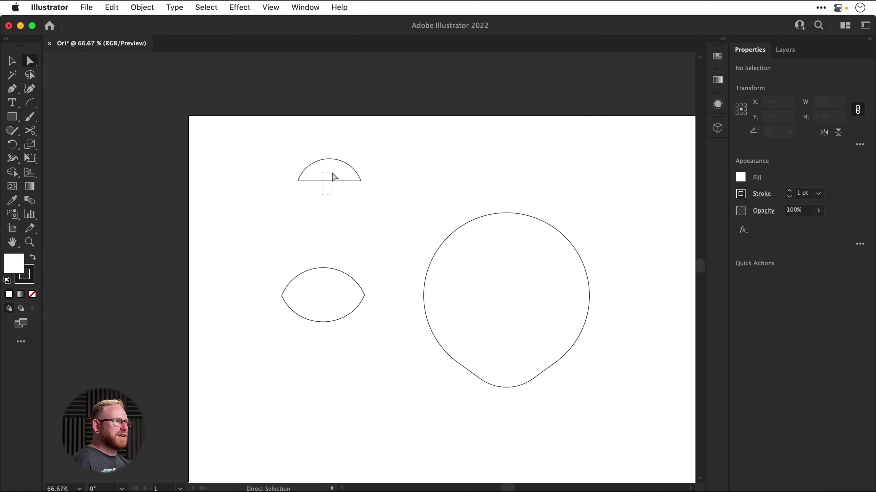
drag(333, 173, 332, 179)
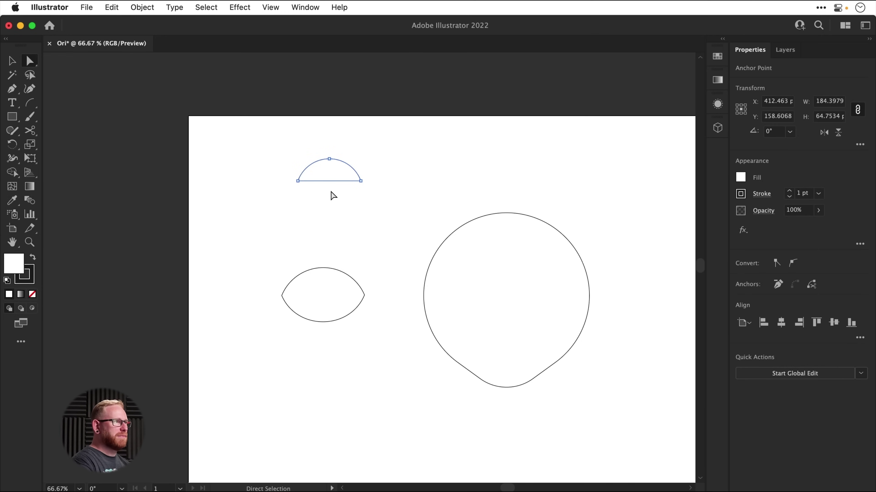
key(Delete)
key(v)
click(366, 171)
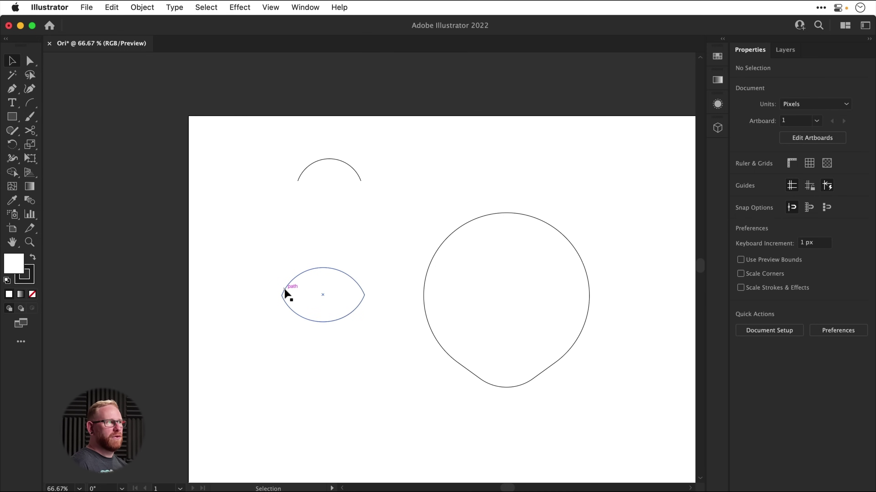
Step: Delete the open arc above the eye shape and fit the artboard in the window
drag(275, 139, 393, 208)
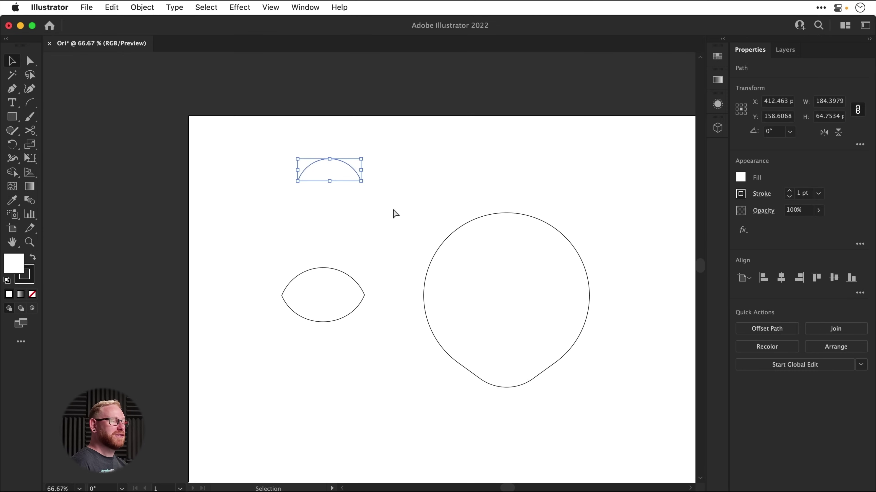
key(Delete)
key(super+0)
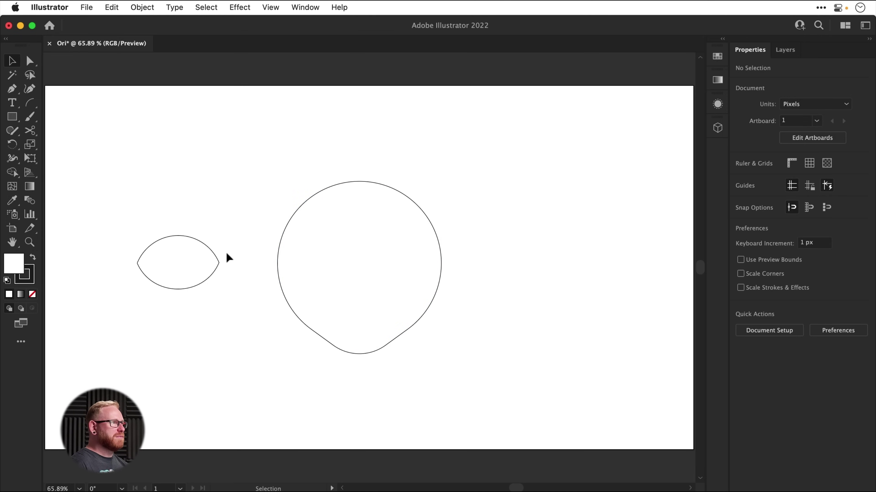
Step: Place the eye shape inside the head at a 135° angle, with a horizontally flipped copy beside it as the second eye
drag(217, 256, 357, 258)
drag(337, 306, 405, 284)
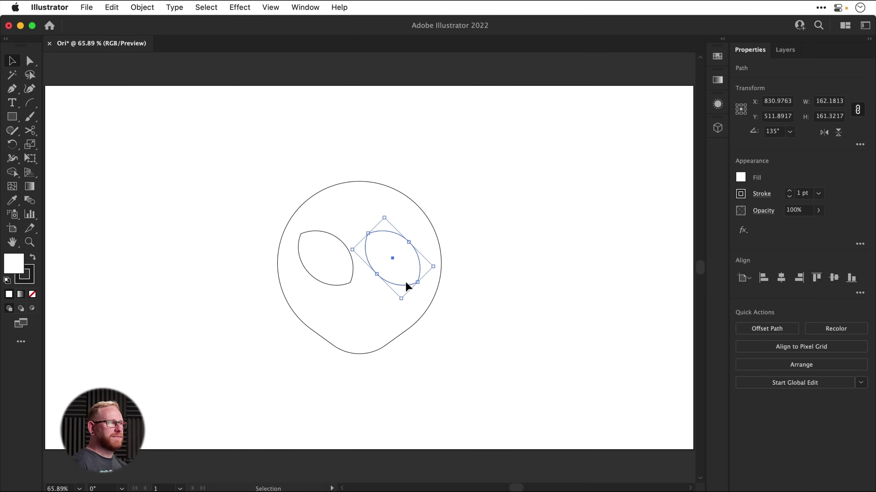
click(825, 132)
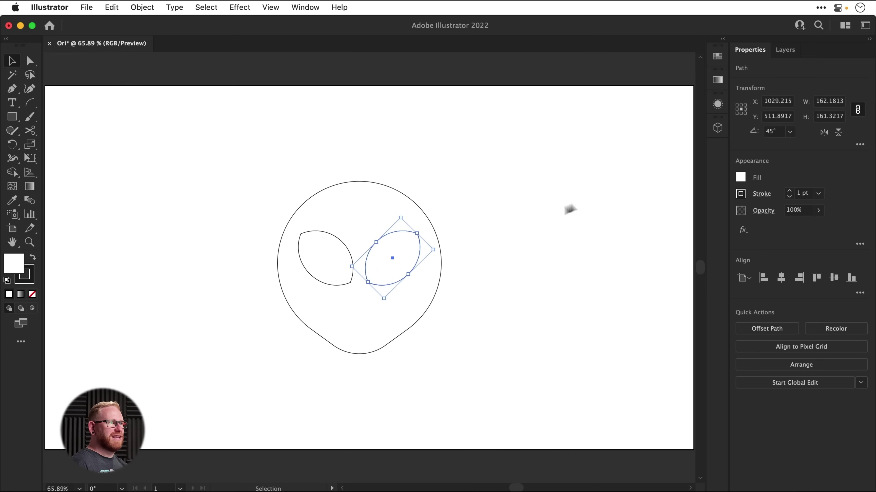
click(524, 219)
Step: Remove the fill from the head and both eyes and set their stroke to 20 pt
drag(209, 163, 487, 364)
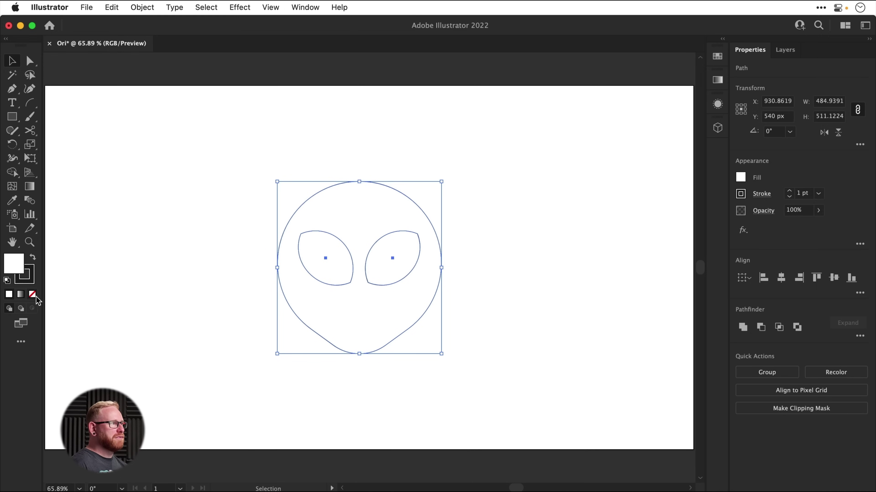
click(790, 191)
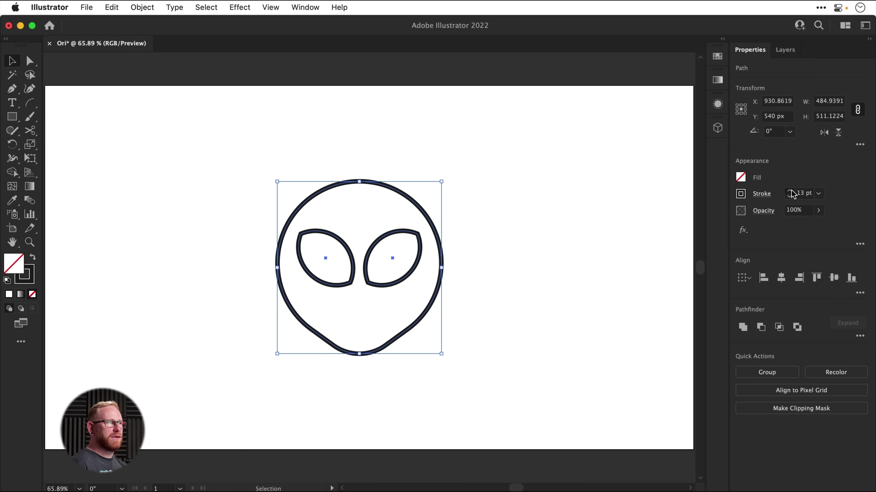
click(790, 192)
click(790, 191)
click(790, 191)
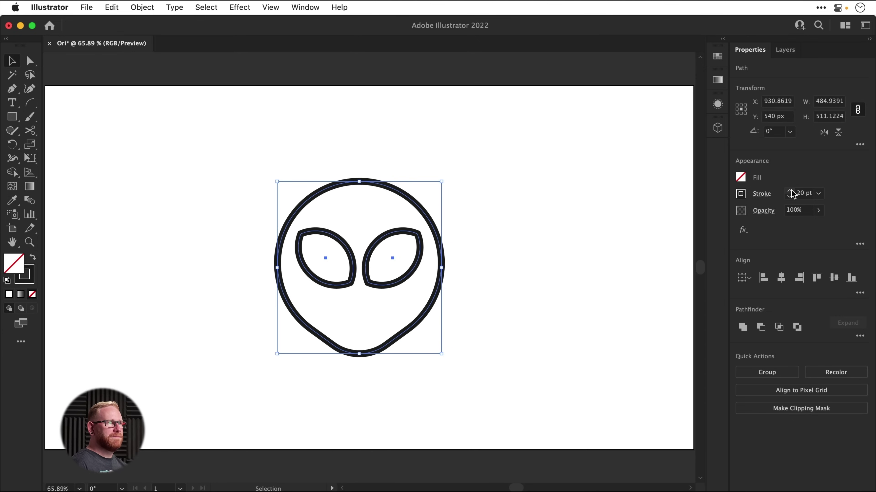
click(504, 215)
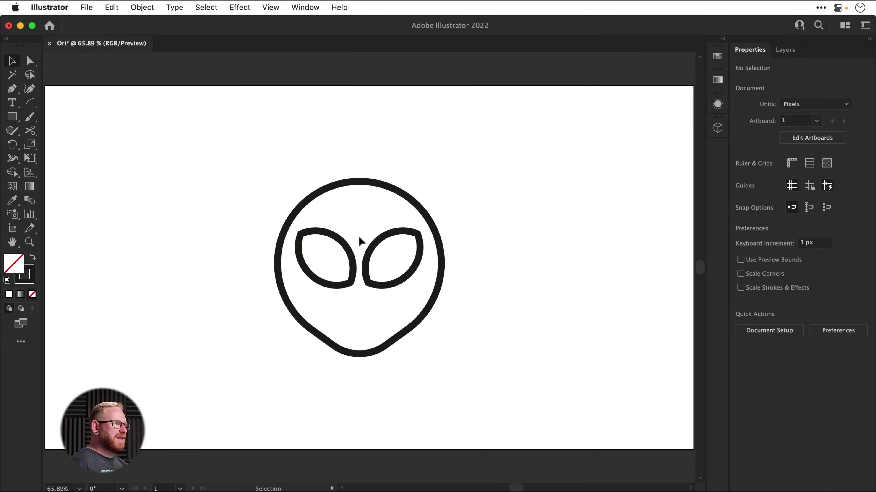
Step: Round the pointed corners of both eyes, then deselect them
click(348, 244)
shift+click(379, 239)
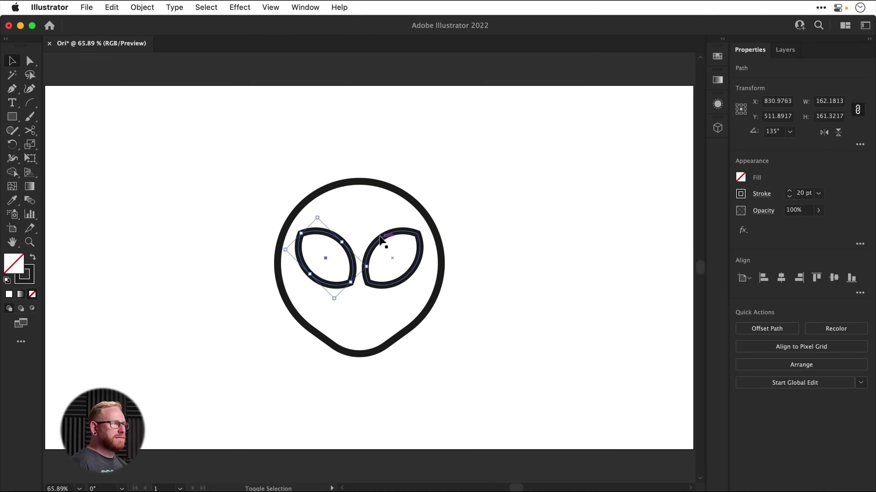
key(a)
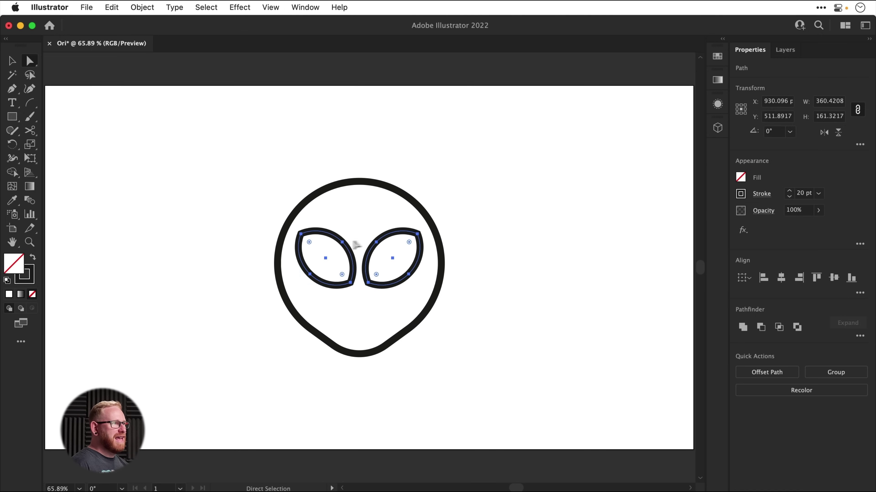
drag(311, 244, 311, 243)
key(v)
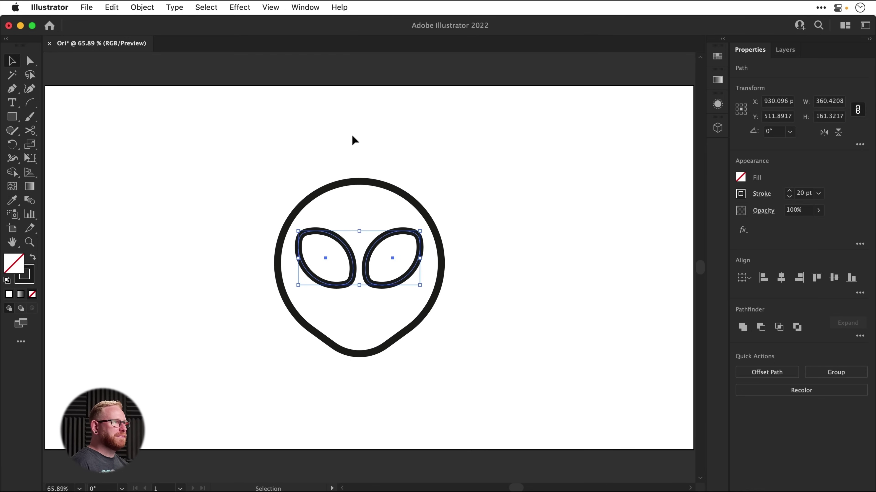
click(352, 135)
Step: Move both eyes together 15 px down within the head
click(357, 273)
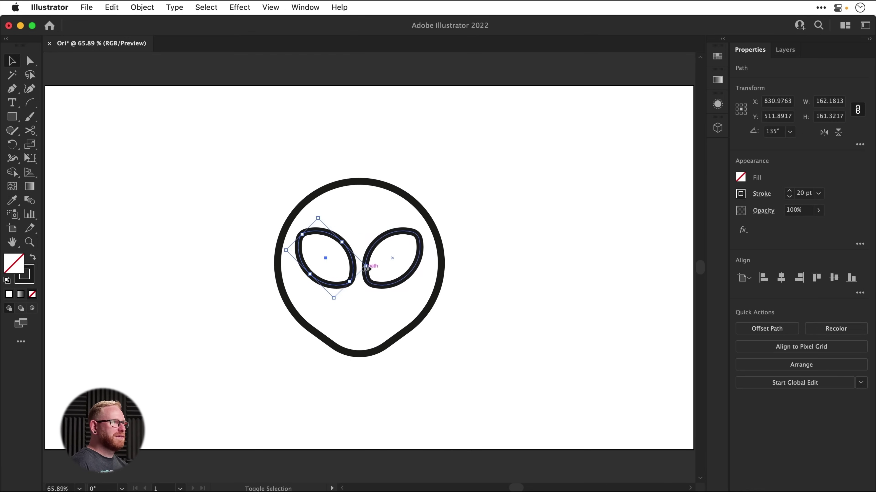
shift+click(369, 282)
drag(370, 282, 373, 294)
Step: Create a three-sided polygon with a 50 px radius, rotate it 180°, and centre it below the eyes as the nose
drag(16, 127, 64, 160)
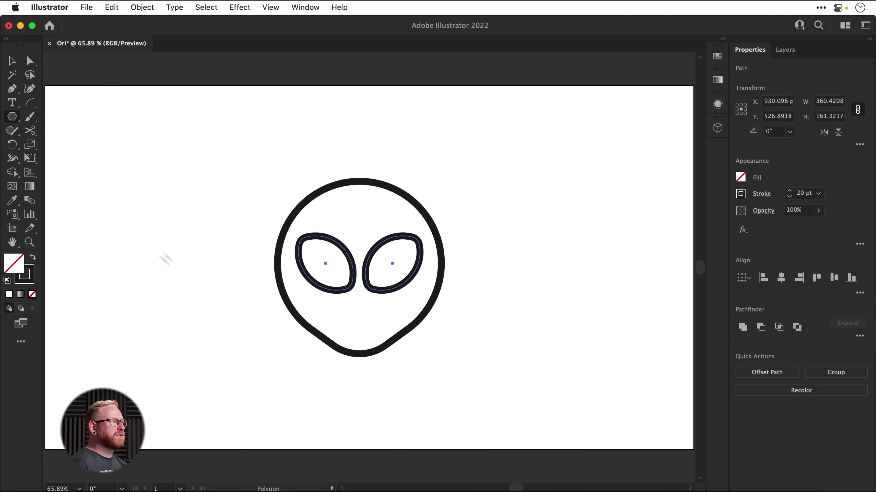
click(223, 296)
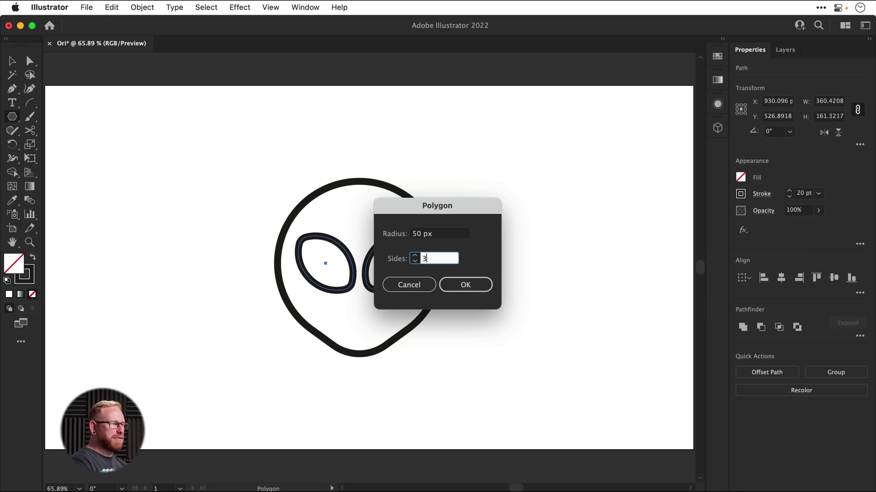
key(Return)
key(v)
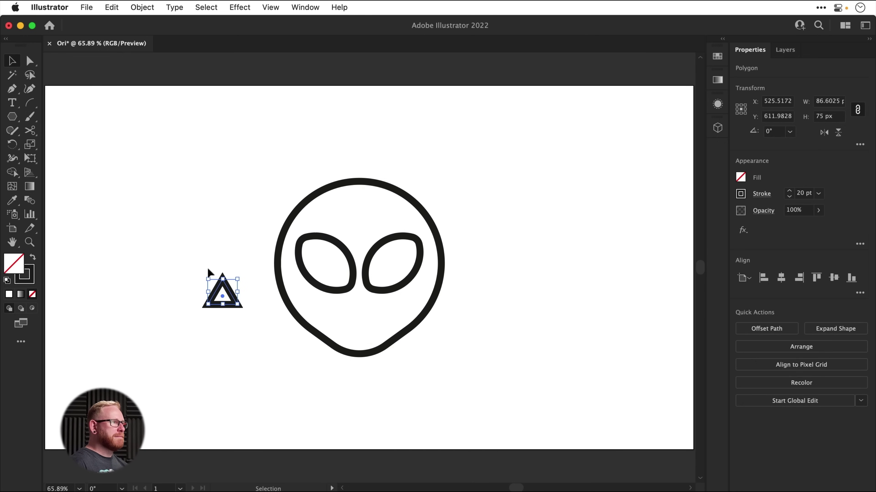
drag(206, 273, 360, 330)
click(233, 333)
Step: Resize the nose triangle to about 73 × 42 px and set its stroke to 10 pt
scroll(361, 329, up, 5)
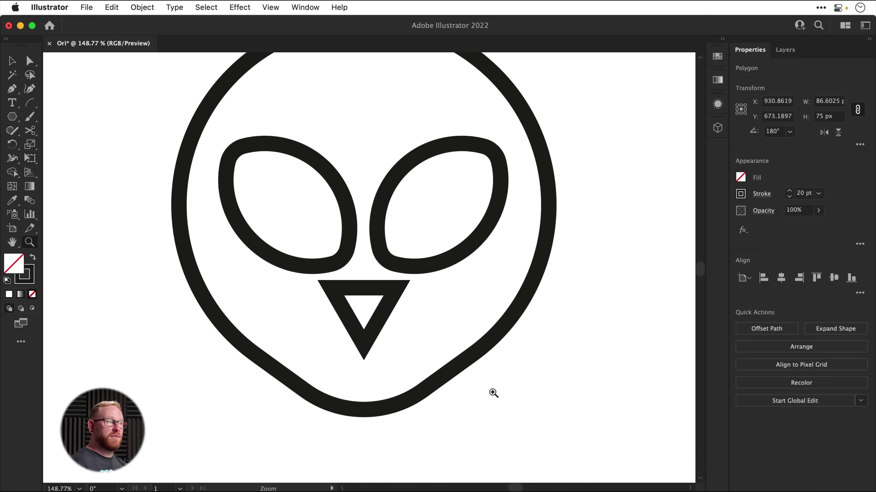
drag(364, 327, 392, 326)
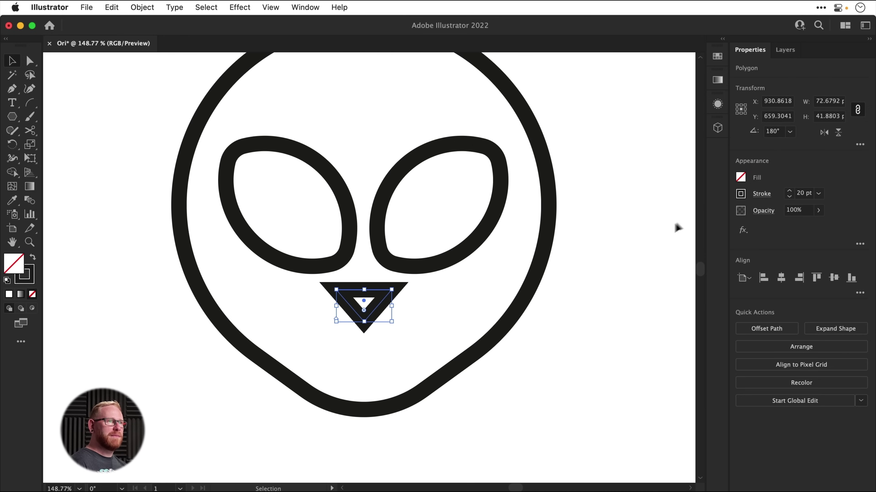
drag(789, 197, 789, 197)
click(789, 197)
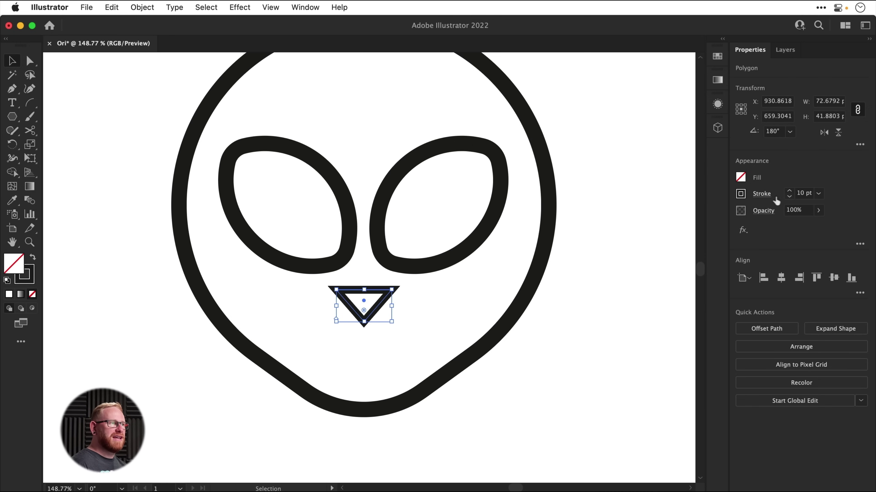
Step: Round the corners of the nose triangle and deselect it
key(a)
drag(381, 297, 377, 296)
key(v)
key(a)
key(super+1)
key(super+minus)
key(v)
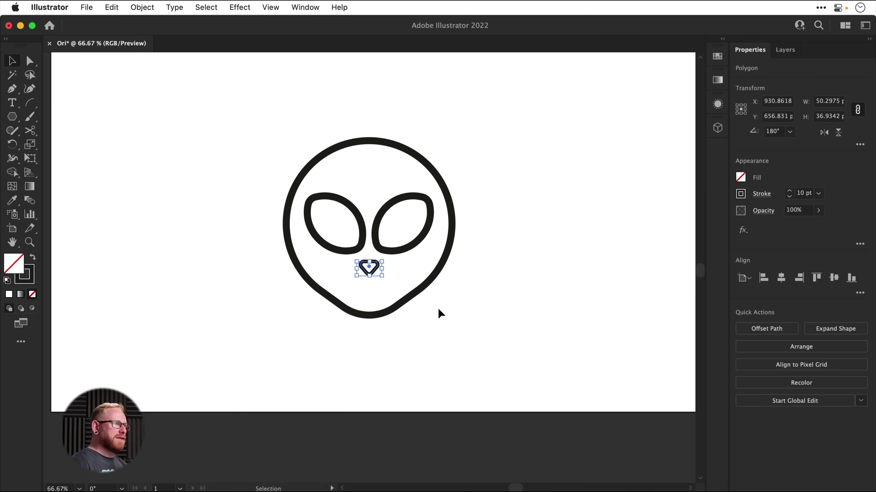
click(438, 310)
Step: Move the nose slightly down between the eyes and the chin, then deselect it
scroll(440, 309, up, 5)
scroll(440, 309, left, 3)
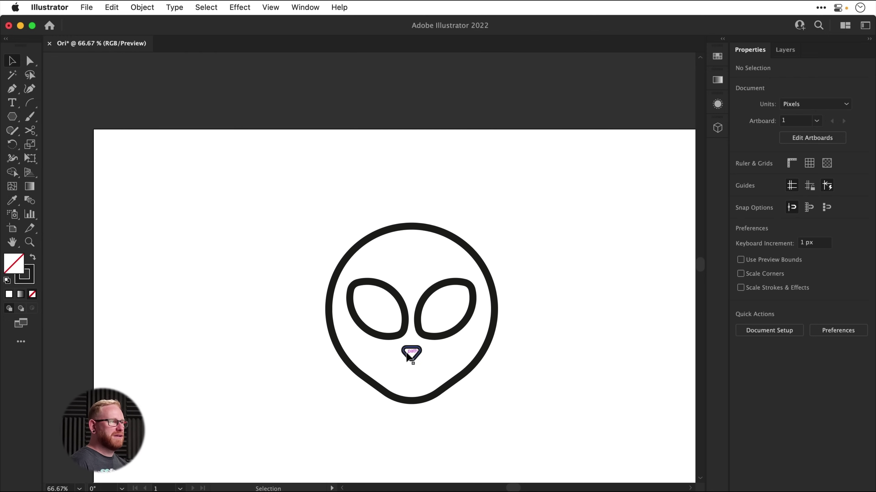
drag(406, 352, 390, 341)
key(super+0)
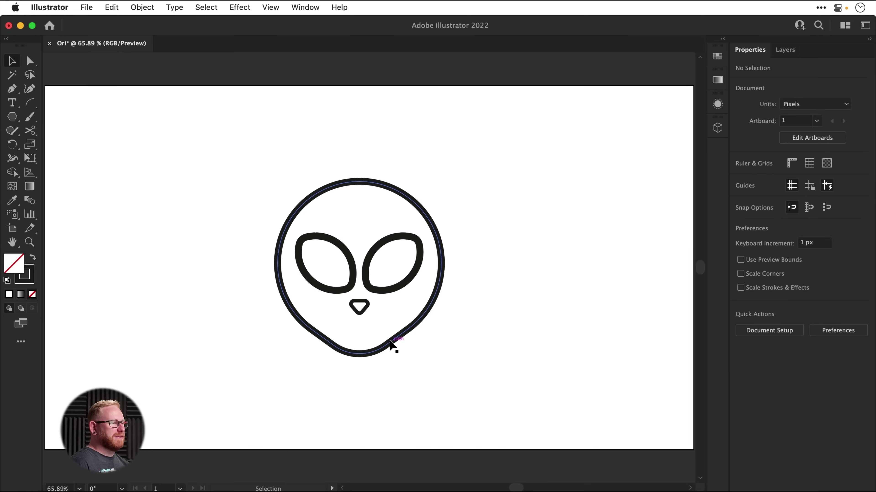
drag(367, 308, 367, 313)
click(245, 315)
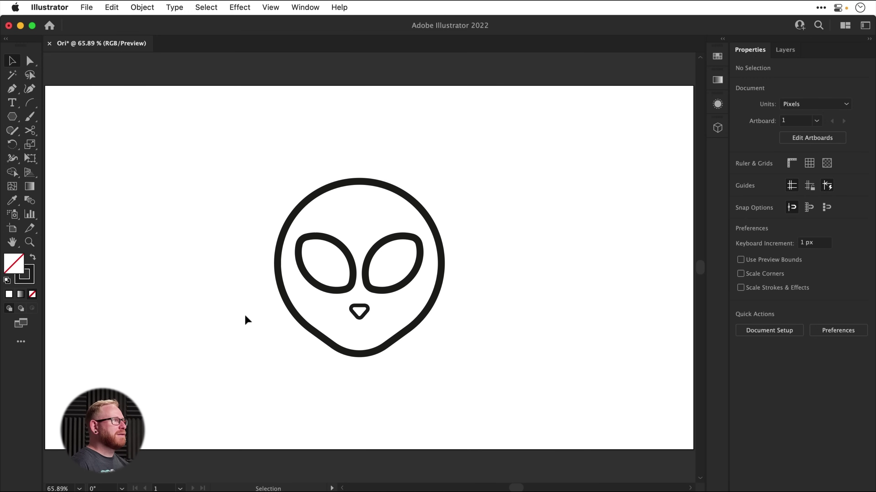
Step: Draw an open, pointed leaf-shaped ear with the Pen tool, from the head's lower left edge to an upper-left tip and back to its left side
click(12, 89)
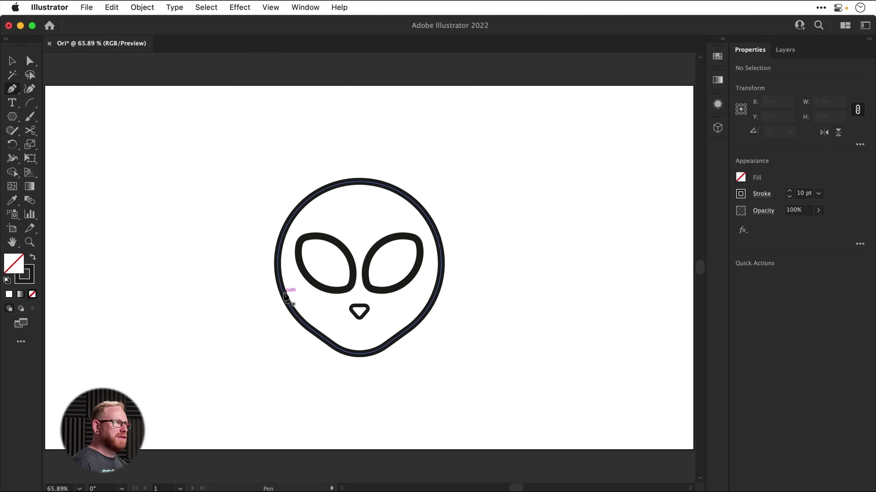
click(270, 10)
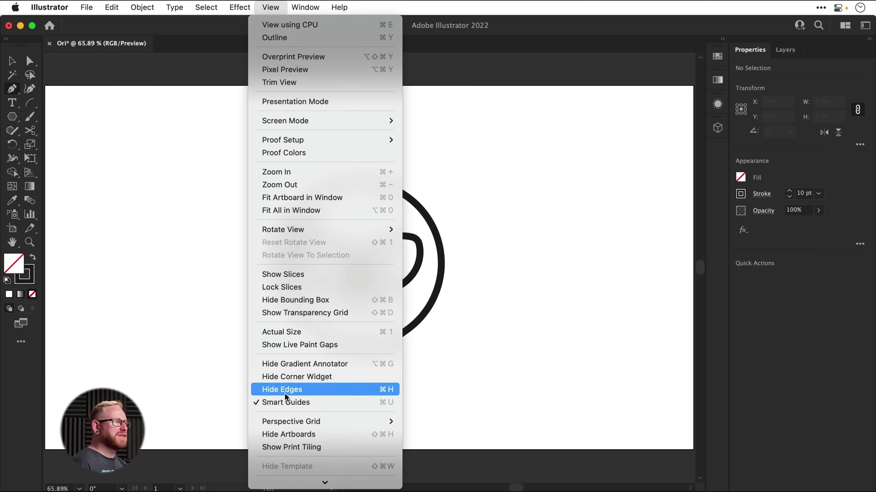
click(277, 4)
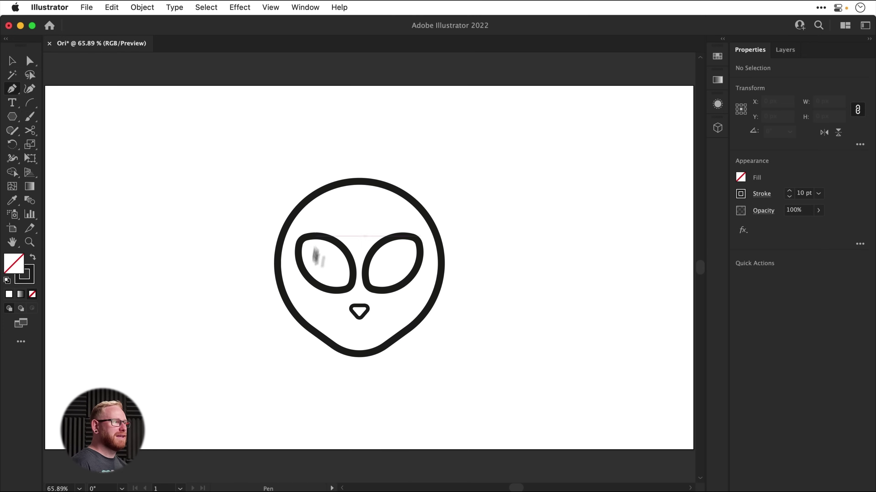
click(300, 321)
drag(260, 305, 375, 382)
drag(286, 230, 271, 104)
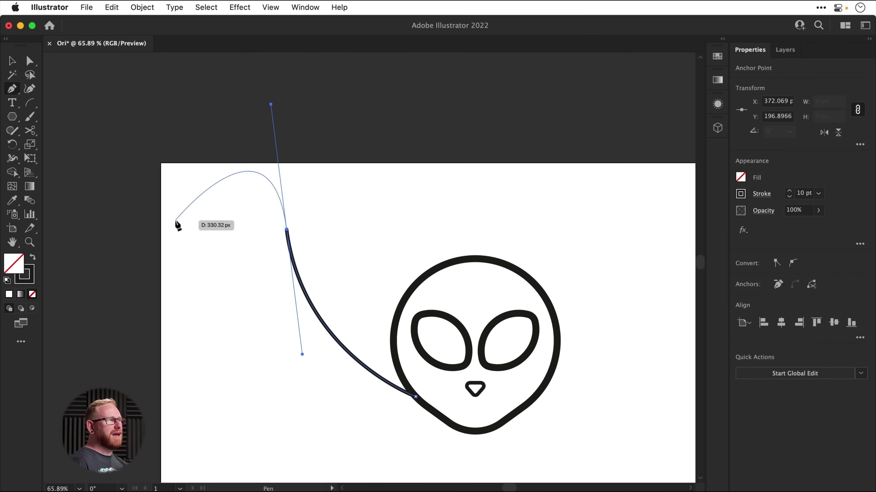
click(287, 231)
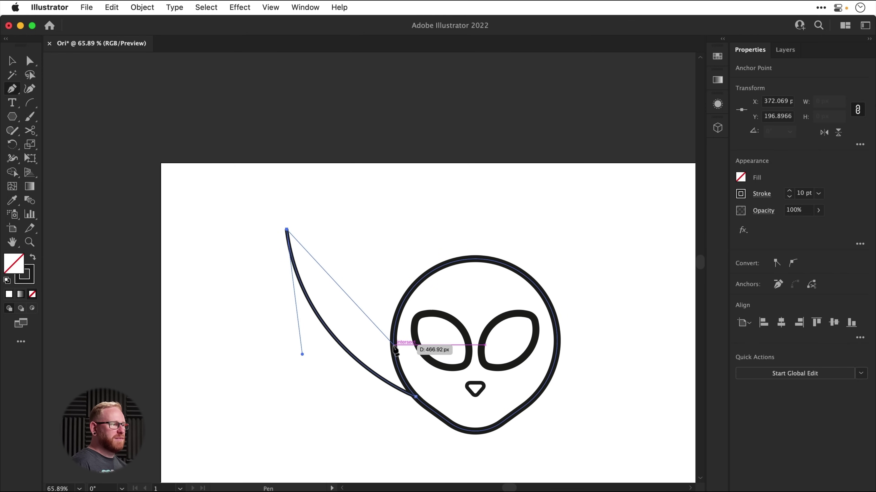
drag(394, 345, 414, 440)
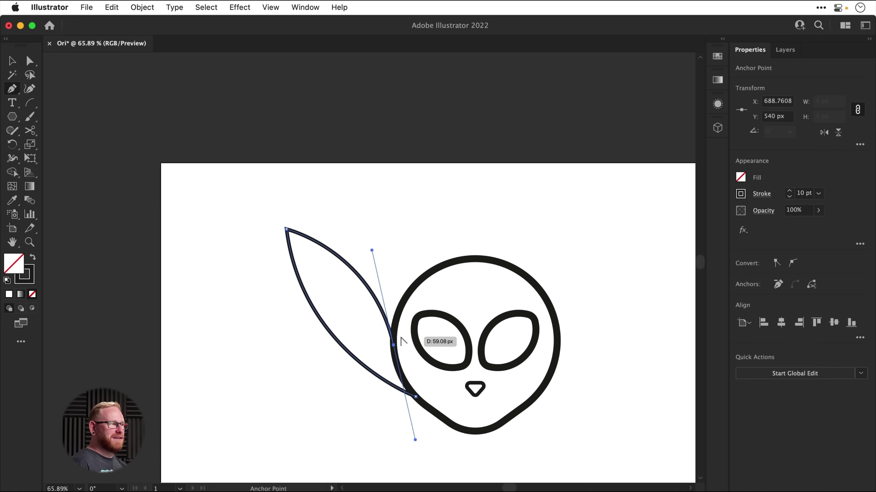
key(v)
click(412, 209)
Step: Round the pointed tip of the ear and deselect it
key(space)
drag(467, 255, 386, 190)
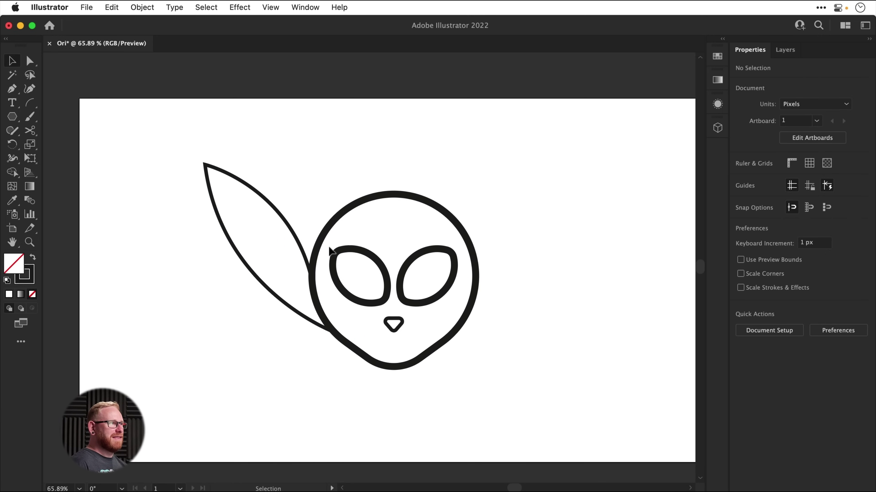
click(279, 210)
key(a)
drag(215, 175, 213, 175)
key(v)
click(282, 186)
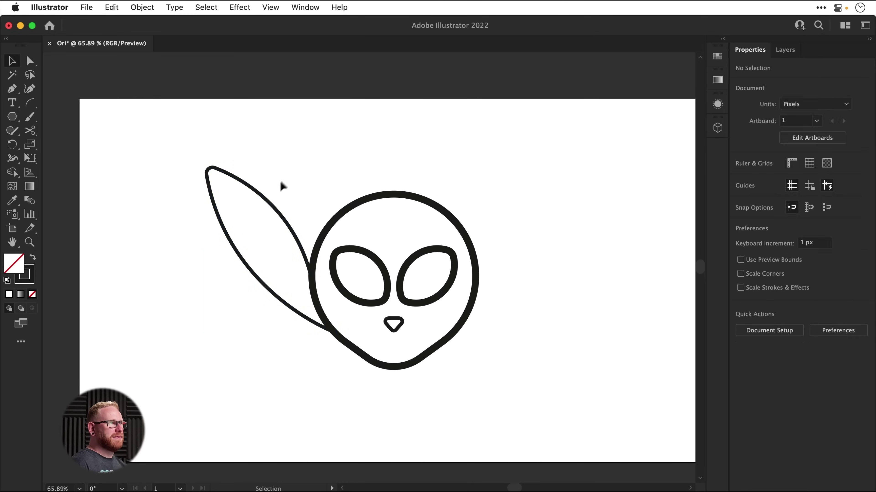
Step: Match the ear's stroke to the head outline's 20 pt stroke with the Eyedropper
click(272, 206)
key(i)
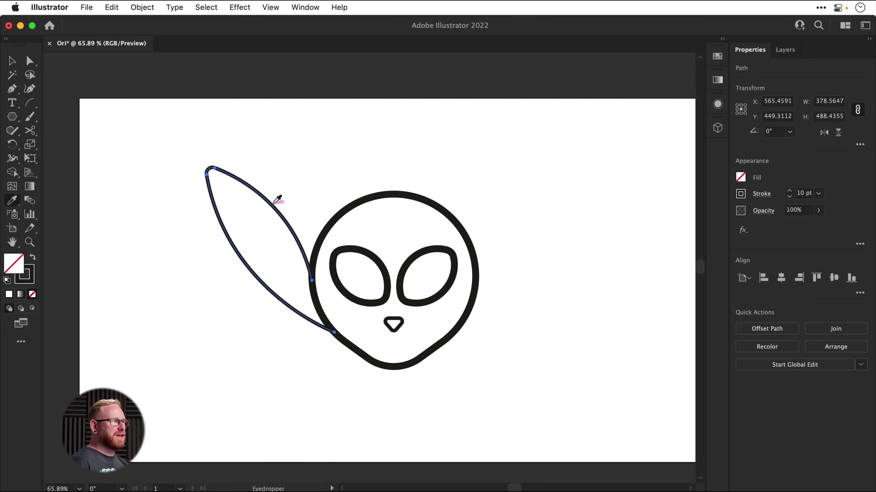
click(347, 213)
key(v)
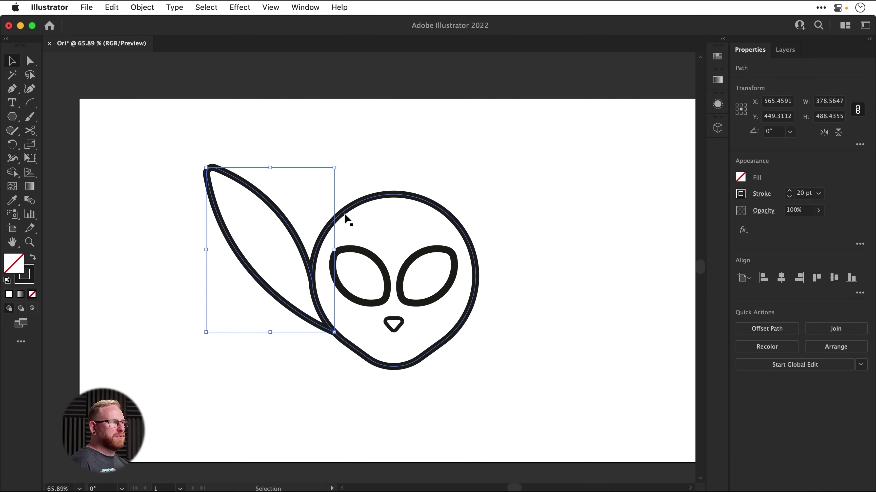
click(371, 153)
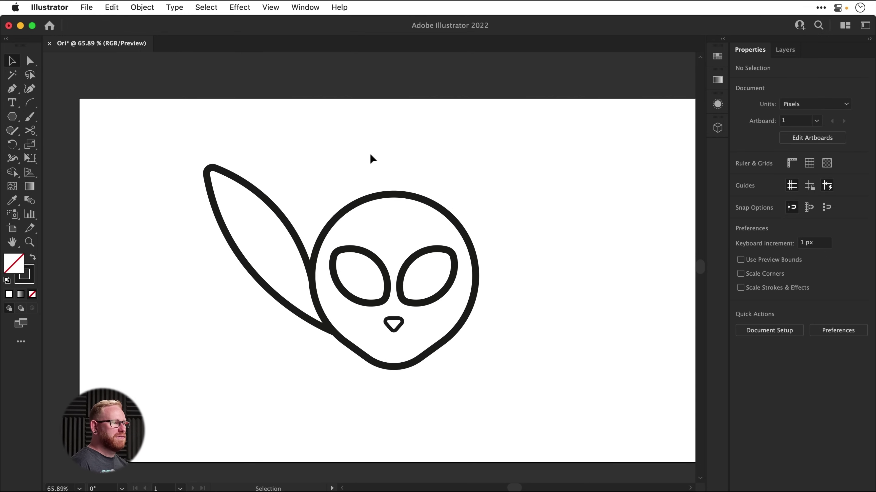
Step: Scale up the ear so its tip reaches further up and away from the head, then deselect it
click(270, 201)
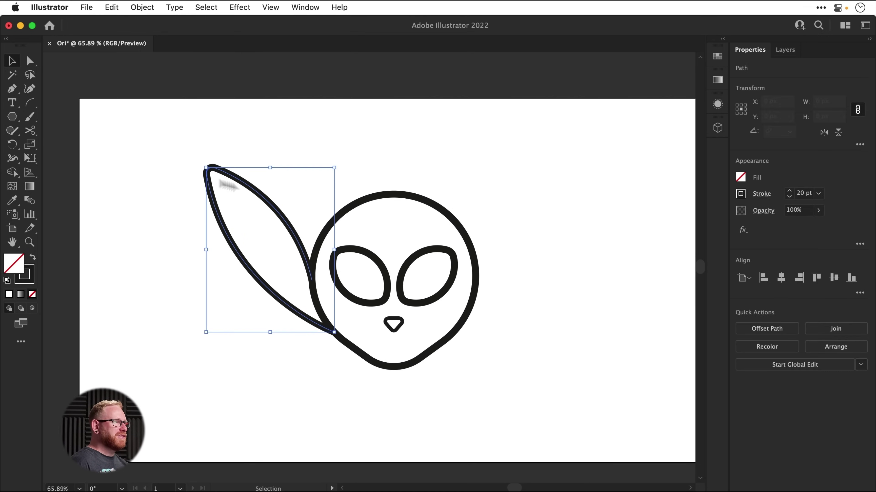
drag(206, 168, 180, 134)
click(285, 252)
Step: Move the open end anchor of the ear's upper curve onto the head's left outline, then deselect it
key(a)
click(307, 270)
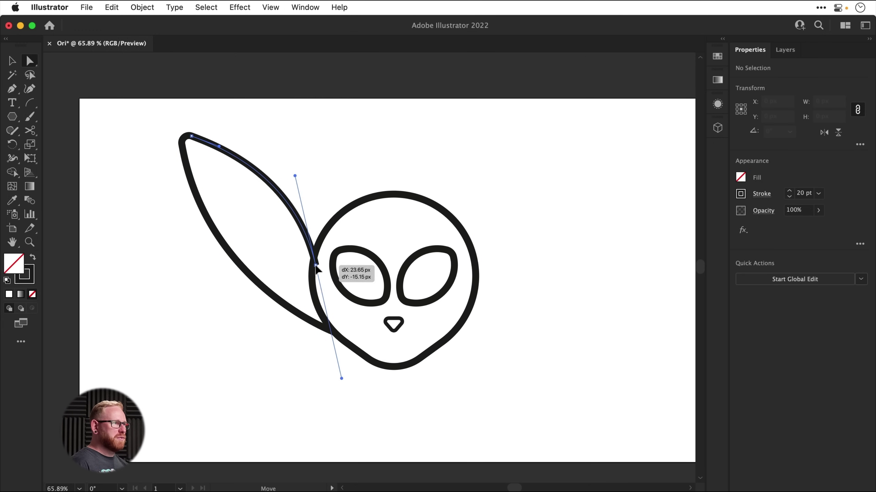
drag(308, 270, 407, 332)
key(z)
drag(330, 285, 322, 288)
key(space)
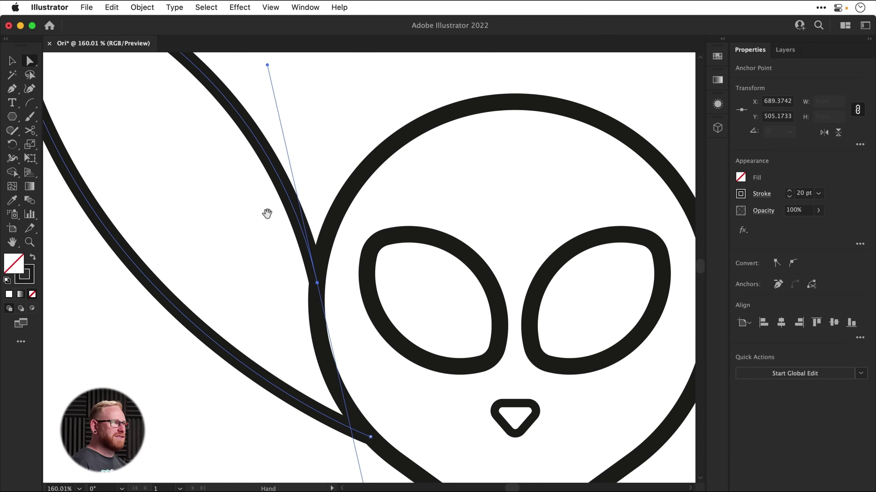
drag(272, 217, 345, 335)
mouse_move(340, 186)
mouse_down()
mouse_move(323, 154)
mouse_move(349, 214)
mouse_move(346, 143)
mouse_move(349, 199)
mouse_up()
key(super+0)
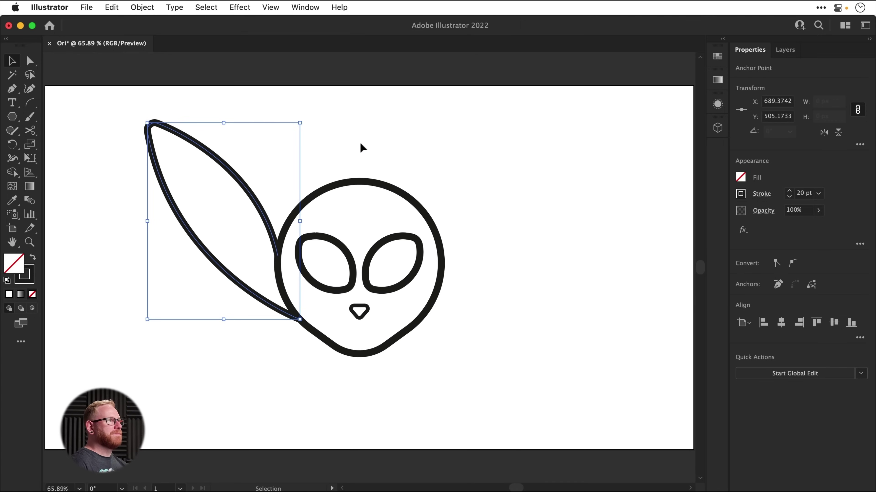
click(360, 148)
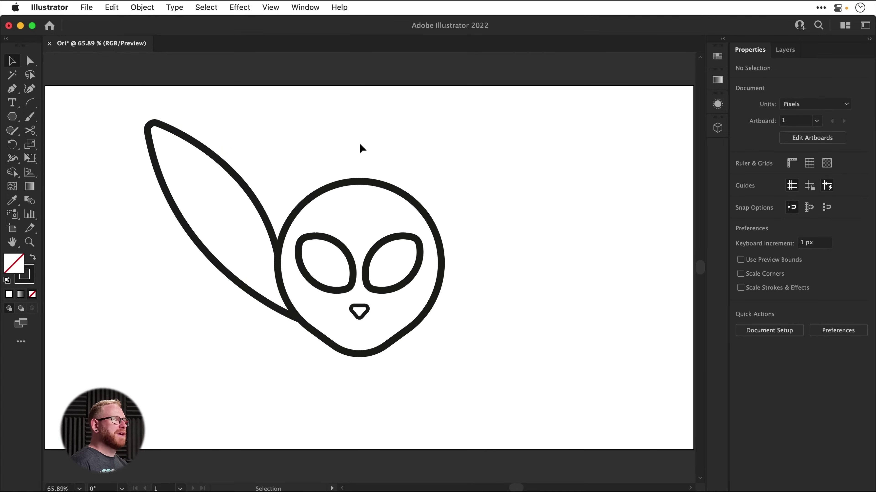
Step: Copy the ear, flip the copy horizontally and fit it against the head's right side, nudging it 3 px left
drag(255, 200, 556, 208)
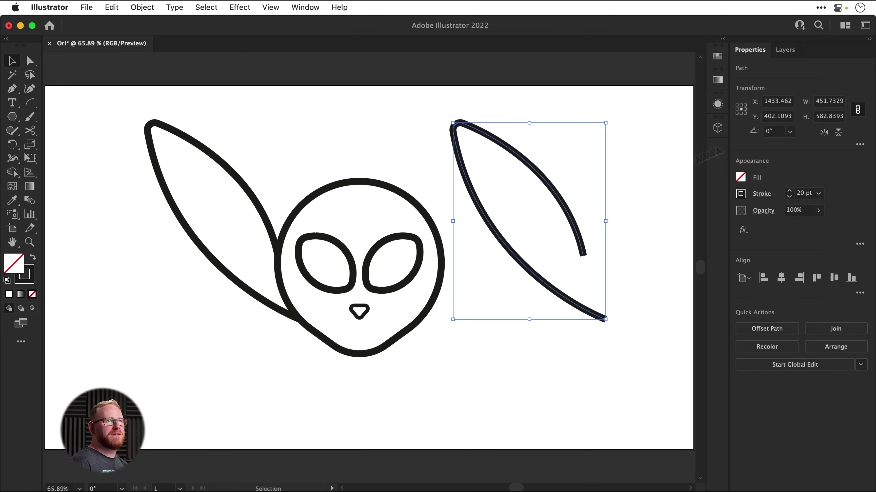
click(824, 134)
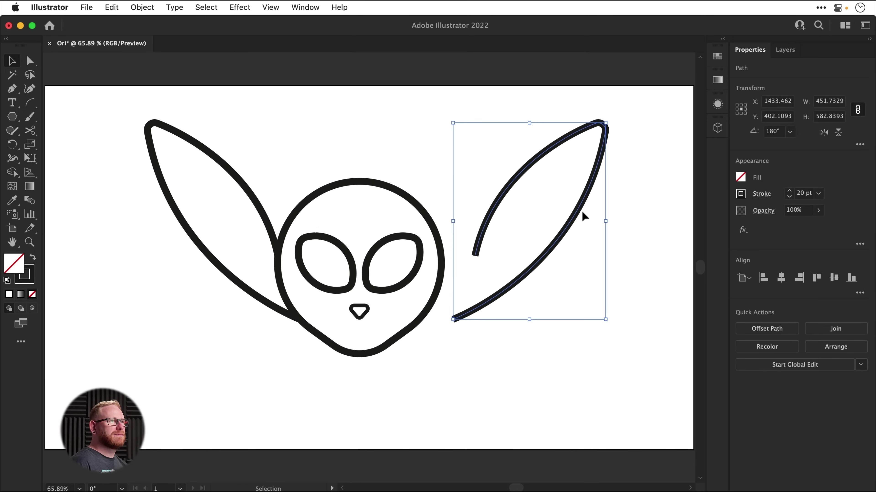
drag(579, 215, 542, 215)
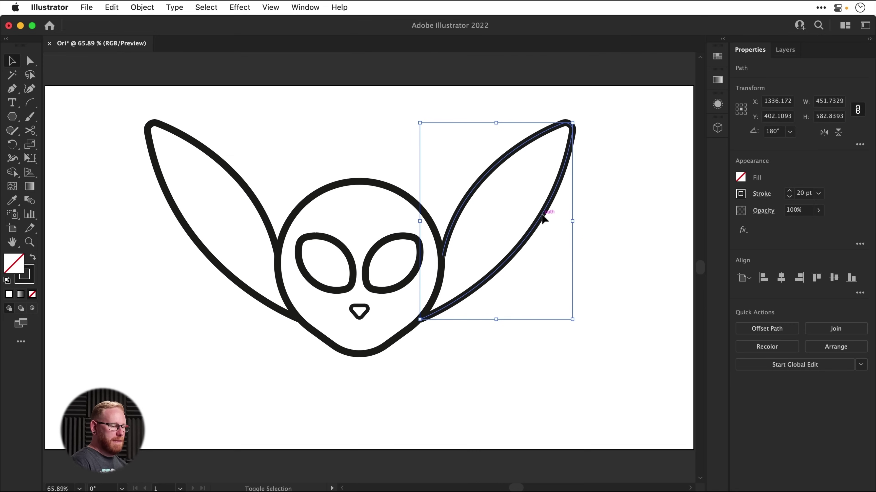
key(Left)
key(Left)
key(Left)
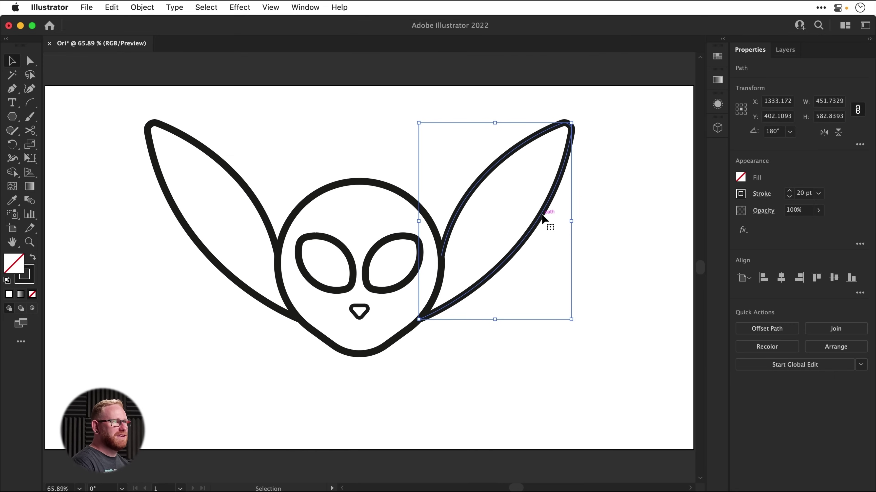
Step: Move the whole character down on the artboard and deselect it
drag(211, 396, 461, 248)
click(275, 175)
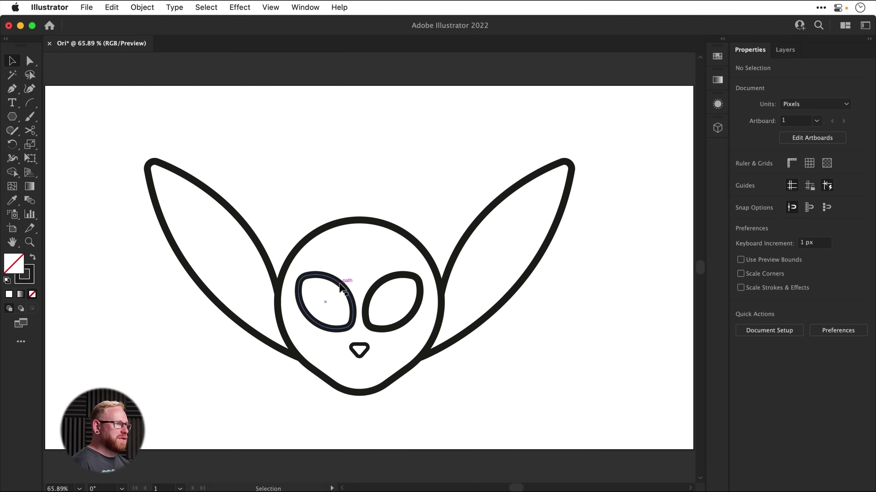
Step: Copy the left eye above the head and reshape it into a tall, slightly left-tilted oval as an upper ear
drag(339, 285, 420, 268)
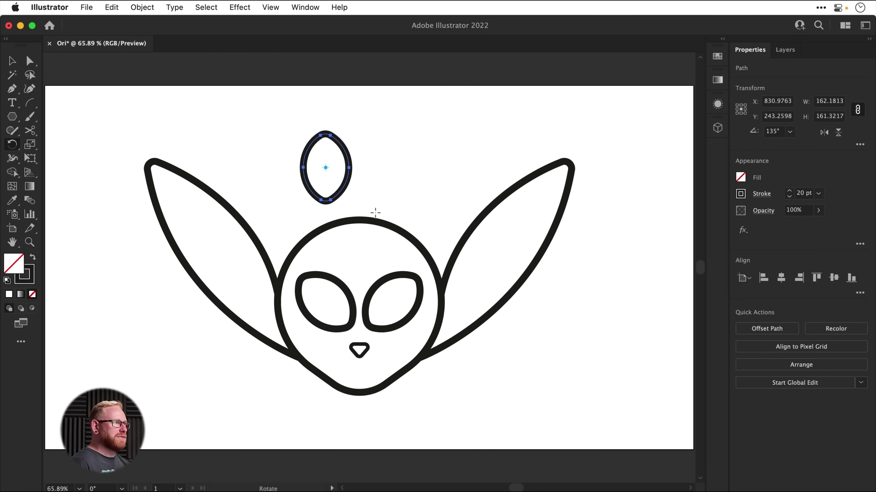
drag(348, 204, 392, 221)
key(r)
drag(341, 141, 334, 155)
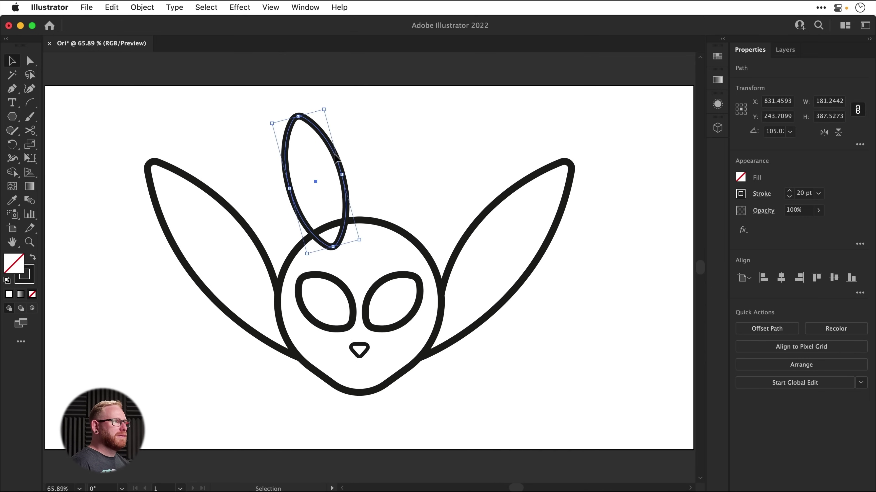
drag(359, 240, 364, 245)
Step: Copy the upper ear, flip the copy horizontally, and position the mirrored pair over the top of the head
drag(350, 214, 424, 168)
click(824, 132)
shift+click(332, 151)
drag(331, 151, 338, 152)
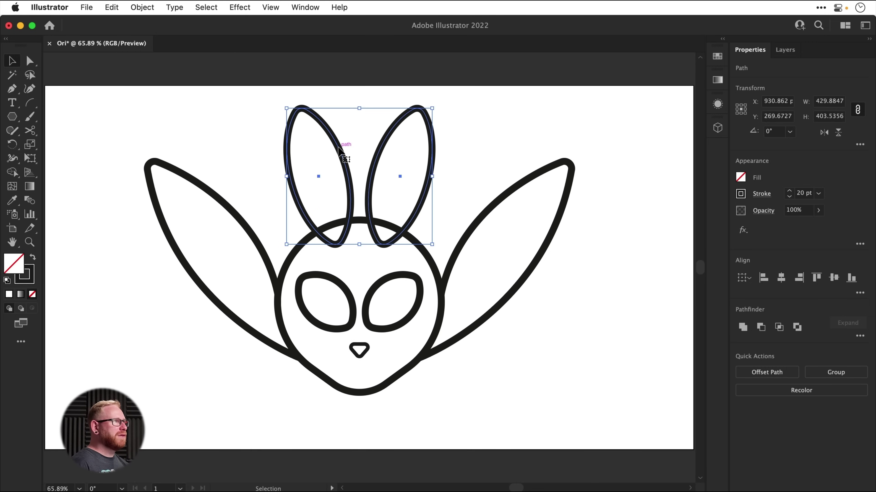
click(143, 8)
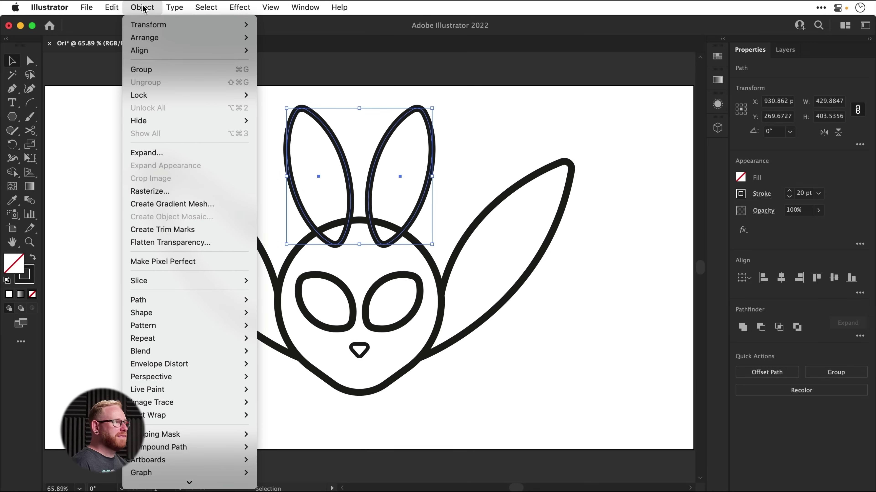
mouse_move(189, 317)
mouse_move(194, 337)
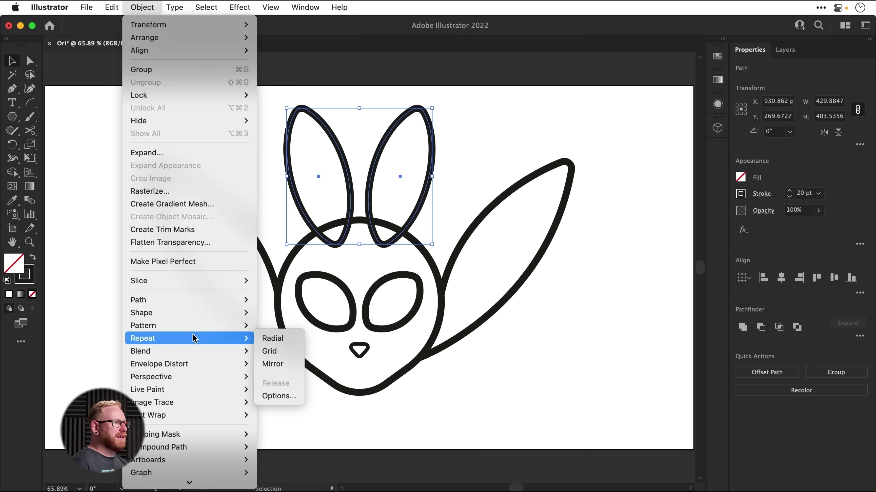
click(292, 364)
click(468, 373)
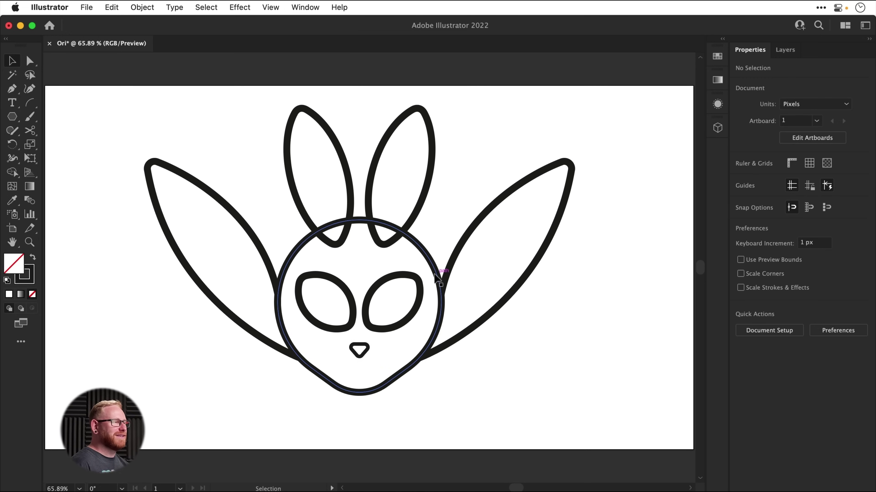
Step: Select all the artwork, move it down about 28 px on the artboard, and deselect it
drag(196, 121, 528, 363)
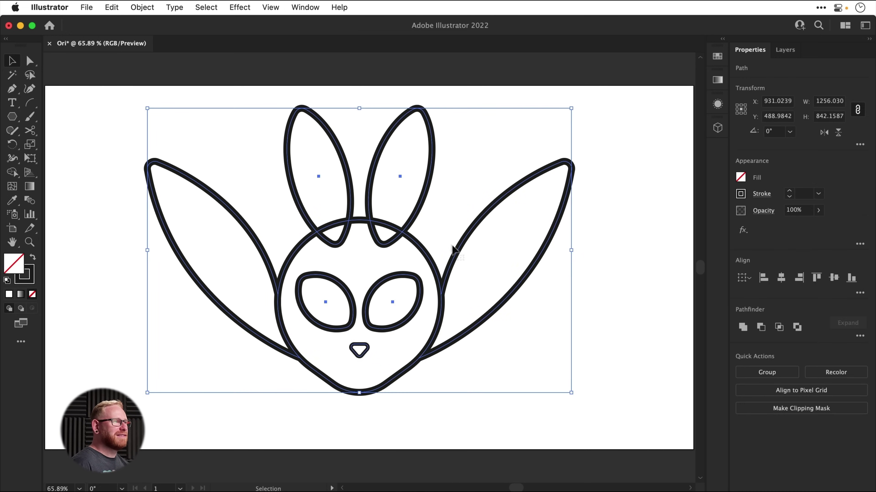
drag(461, 245, 461, 255)
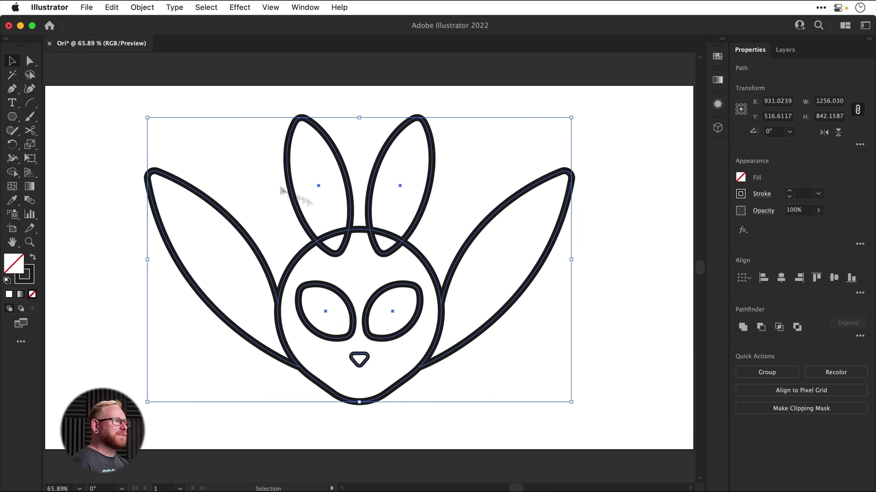
click(256, 179)
Step: Move both upper ears slightly down so their bases overlap the head more, then deselect them
click(288, 176)
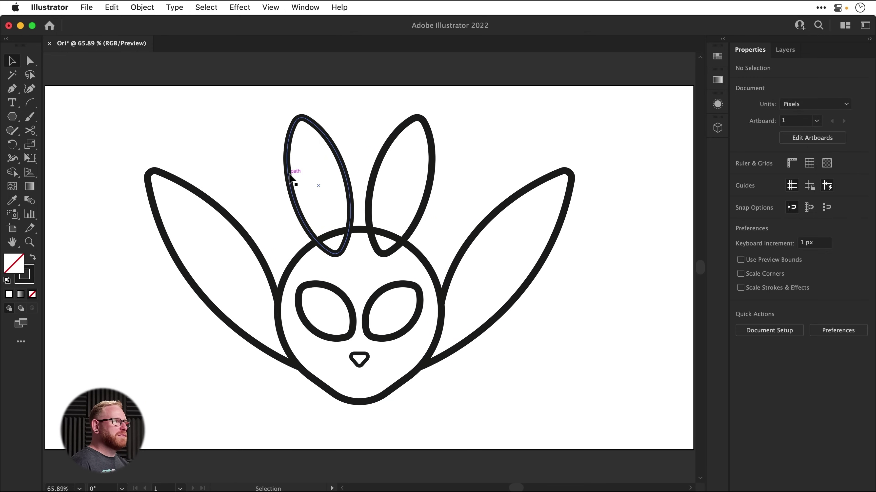
shift+click(395, 135)
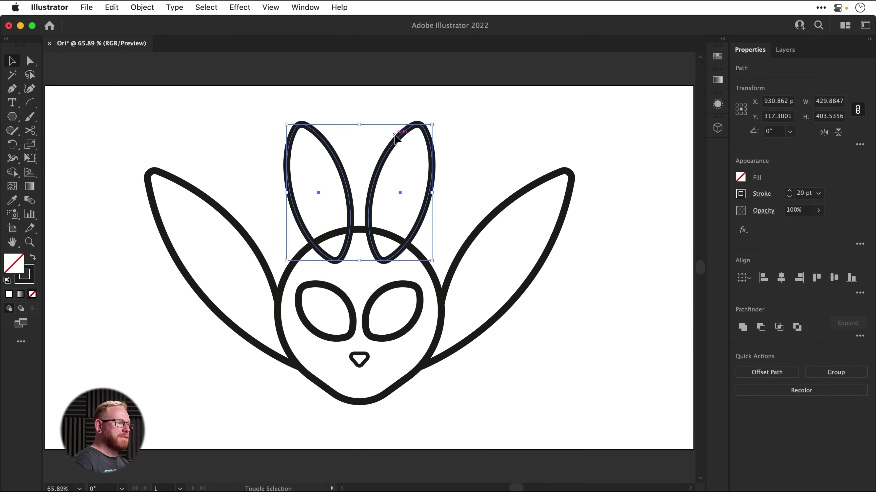
click(266, 110)
Step: Draw a vertical ellipse about 32 by 54 px as a pupil in the left eye, with a black fill and no stroke
key(z)
drag(368, 307, 489, 371)
key(v)
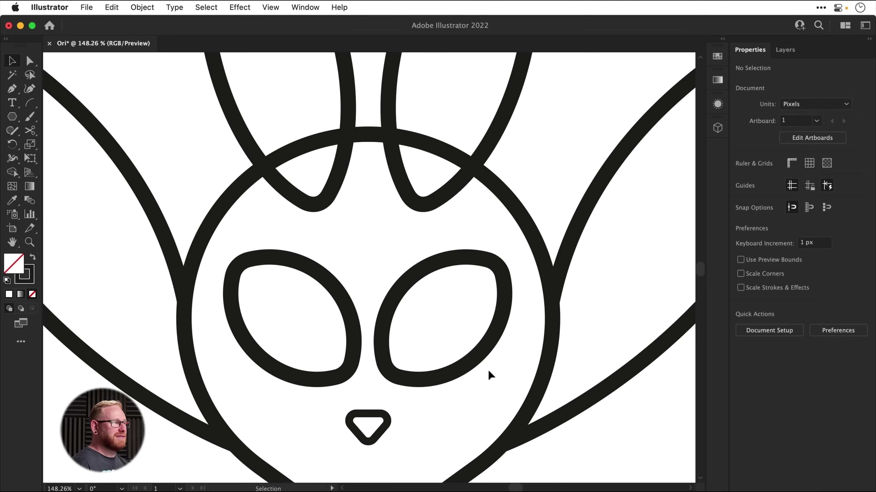
drag(19, 119, 80, 145)
mouse_move(291, 304)
mouse_down()
mouse_move(322, 354)
mouse_move(309, 352)
mouse_move(312, 343)
mouse_up()
key(v)
click(33, 257)
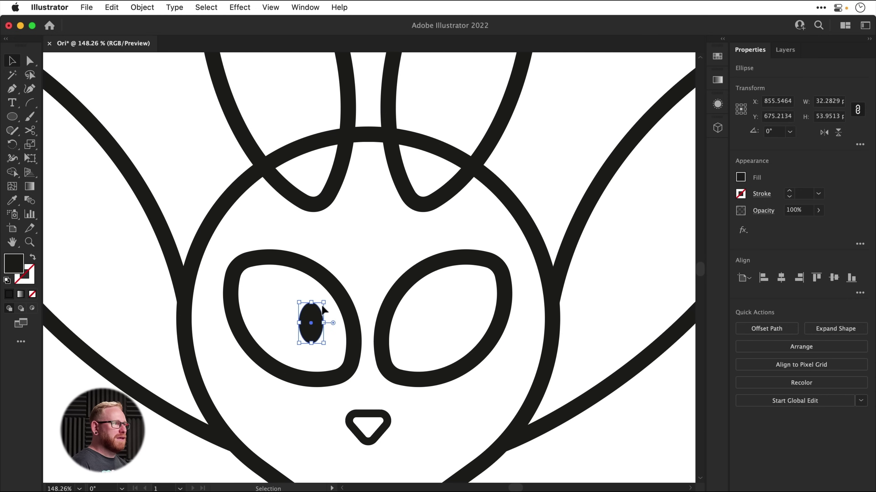
Step: Enlarge the pupil to about 42 by 60 px and place a copy of it in the right eye
drag(324, 303, 330, 298)
drag(315, 339, 428, 337)
Step: Select both upper ears together with the head outline and activate the Shape Builder tool
key(super+minus)
key(super+minus)
key(super+minus)
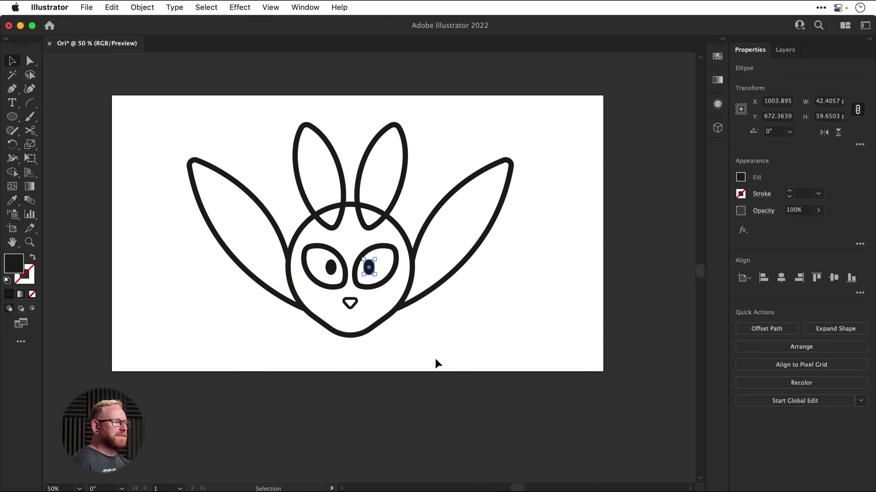
drag(289, 108, 391, 166)
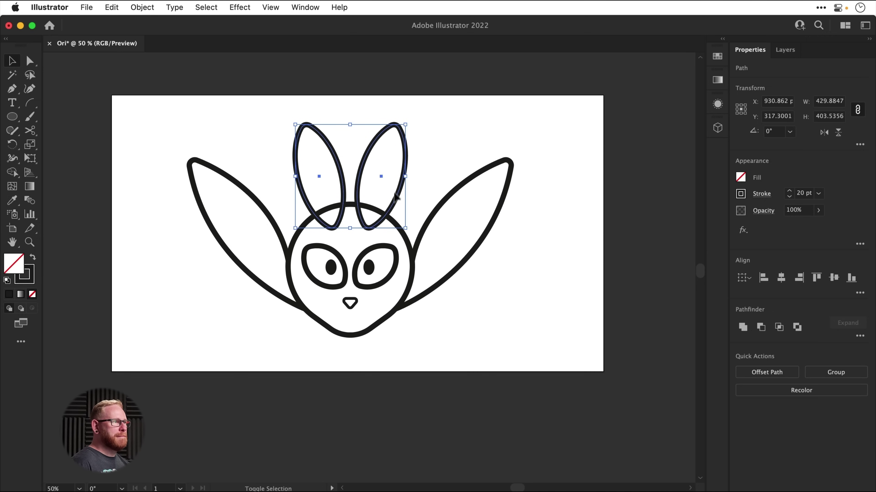
shift+click(398, 225)
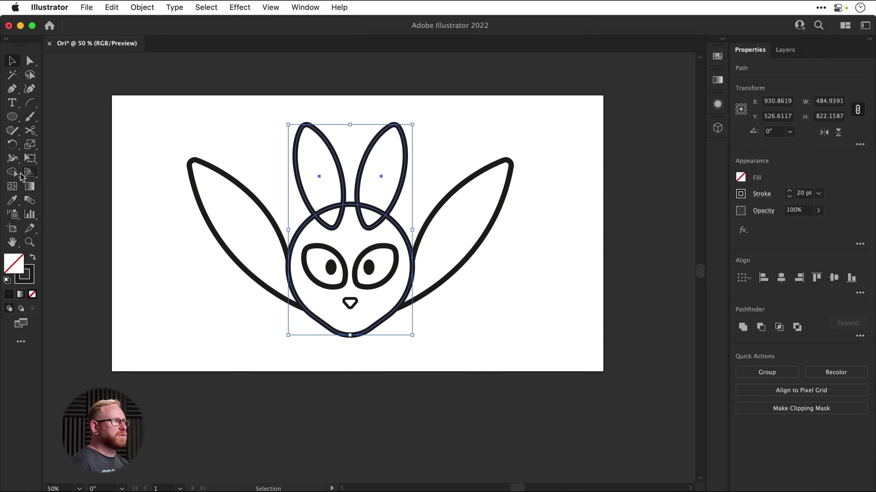
click(17, 177)
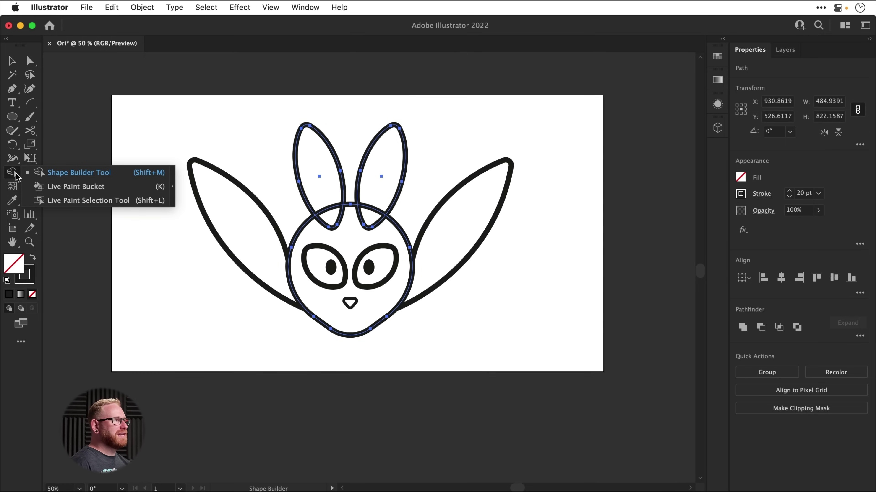
click(16, 177)
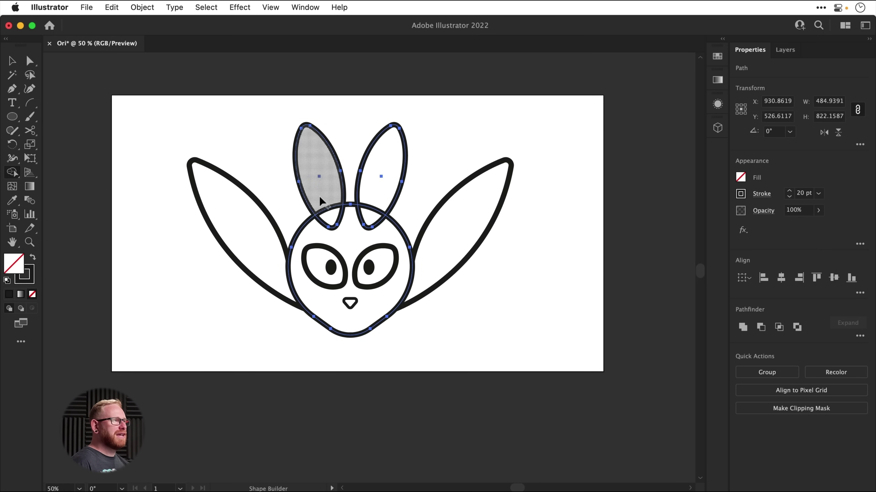
mouse_move(323, 205)
mouse_down()
mouse_move(335, 233)
mouse_move(355, 228)
mouse_move(371, 208)
mouse_up()
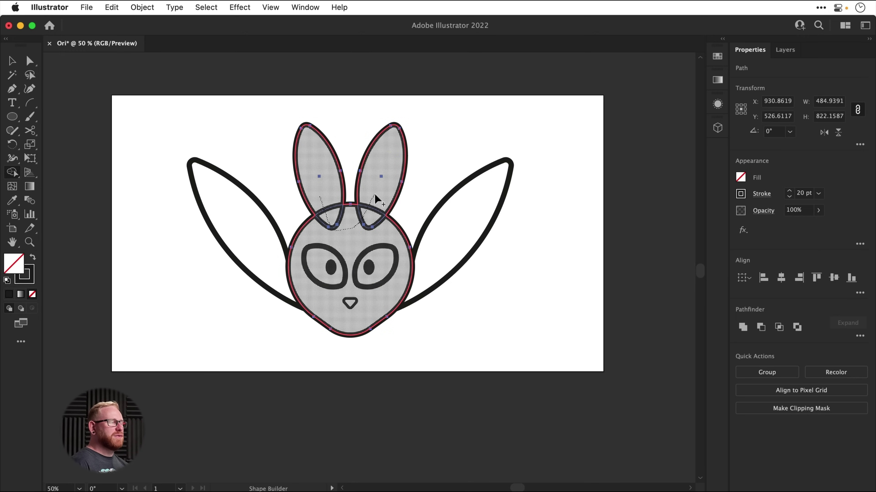
drag(374, 195, 375, 195)
key(super+z)
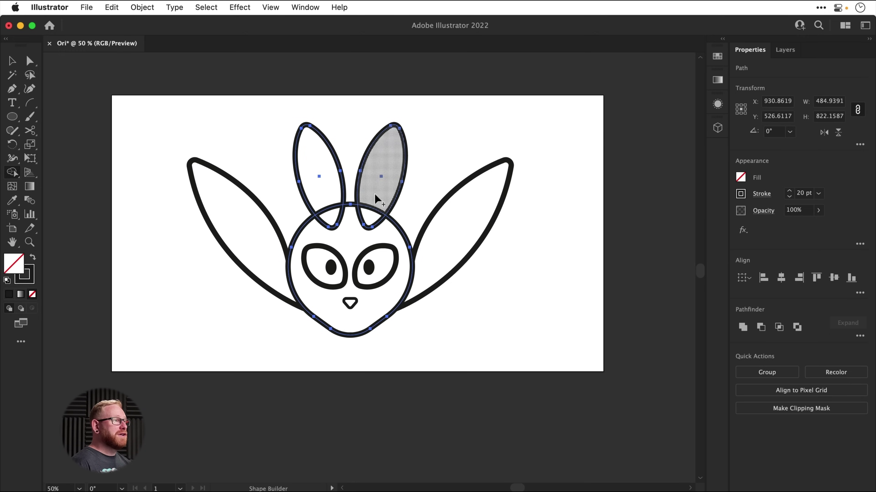
mouse_move(286, 191)
mouse_down()
mouse_move(350, 193)
mouse_move(422, 169)
mouse_up()
key(super+z)
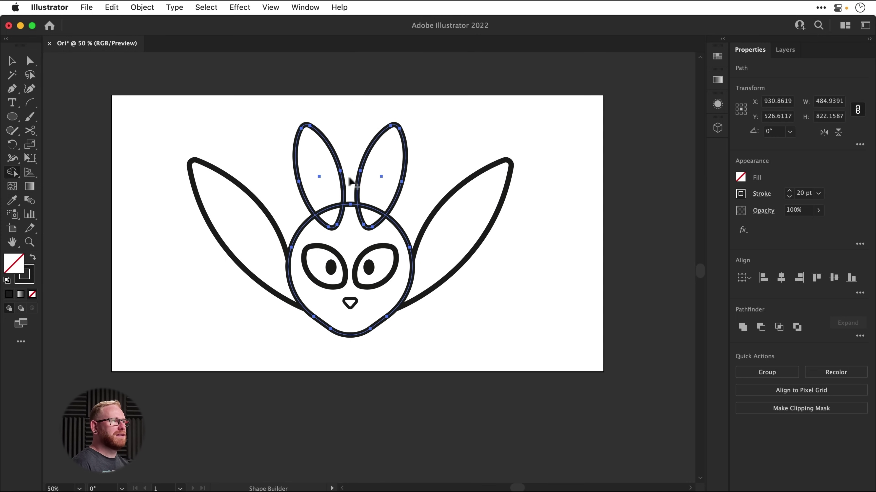
Step: Merge the two upper ears and the head into one outline with the Shape Builder, then deselect it
mouse_move(316, 162)
mouse_down()
mouse_move(318, 173)
mouse_move(385, 196)
mouse_up()
key(v)
click(426, 181)
Step: Slightly round the four corners where the upper ears join the head outline, then deselect it
key(z)
drag(324, 218, 456, 283)
key(v)
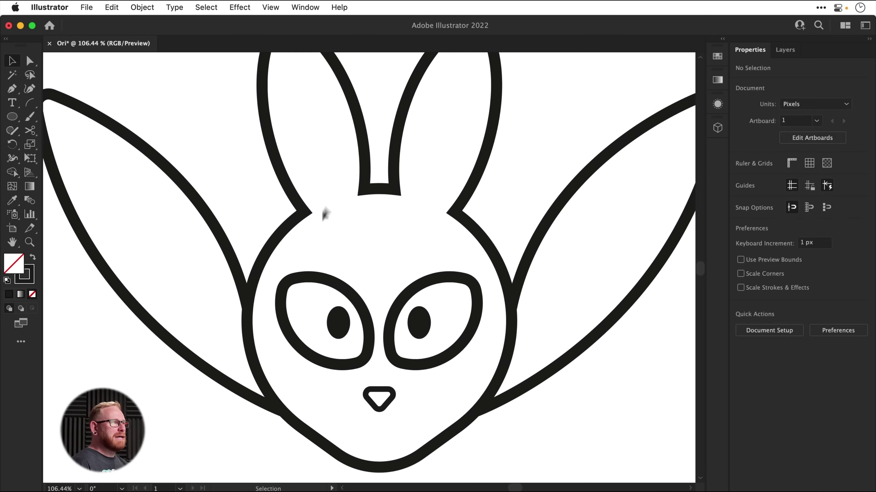
click(369, 191)
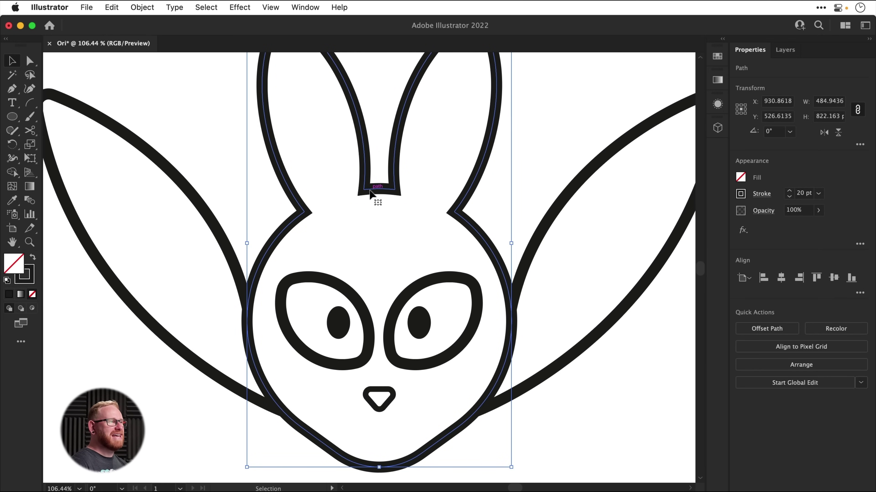
key(a)
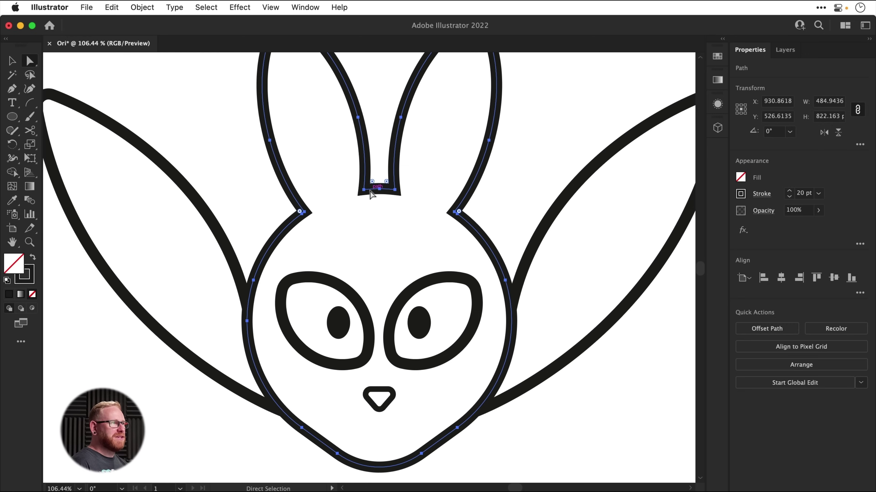
click(364, 189)
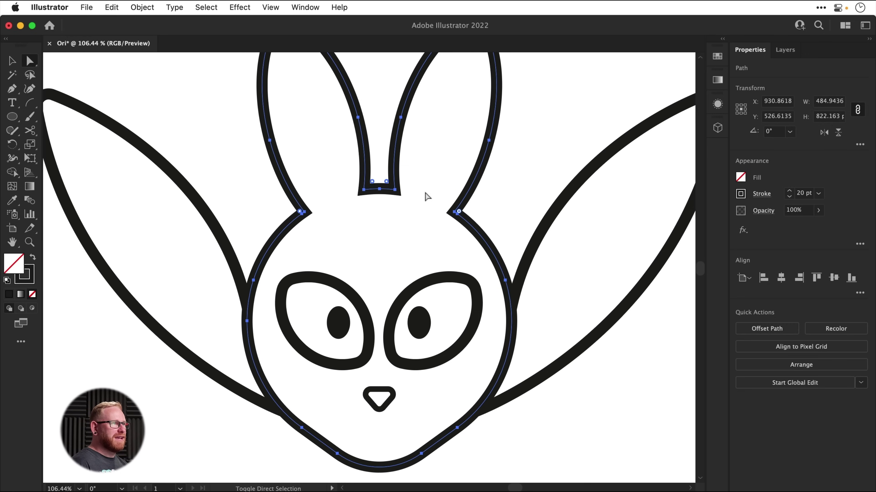
drag(461, 216, 503, 207)
key(v)
click(515, 189)
key(super+minus)
key(super+minus)
key(super+0)
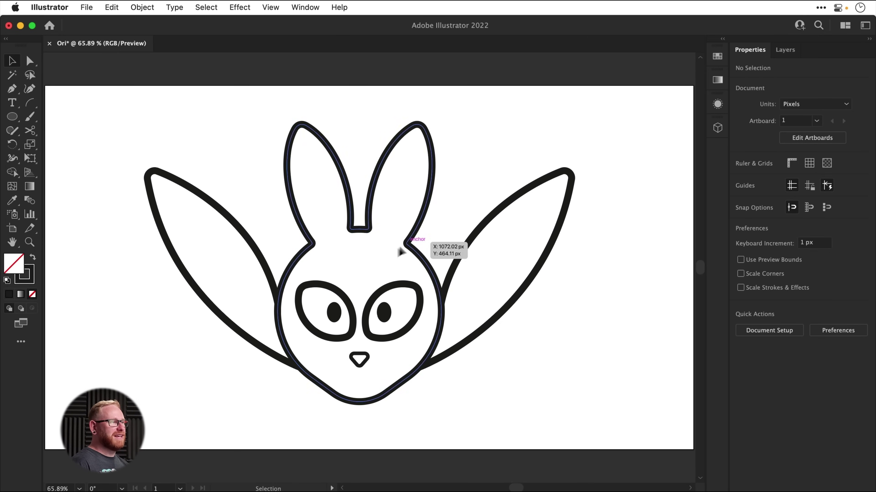
Step: Swap the fill and stroke of both eye outlines so the eyes are solid black without a stroke
click(341, 300)
shift+click(386, 297)
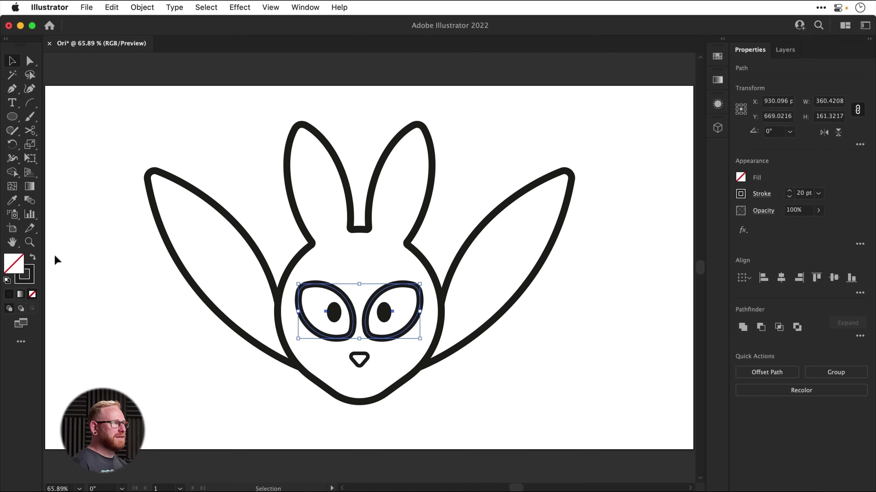
click(32, 258)
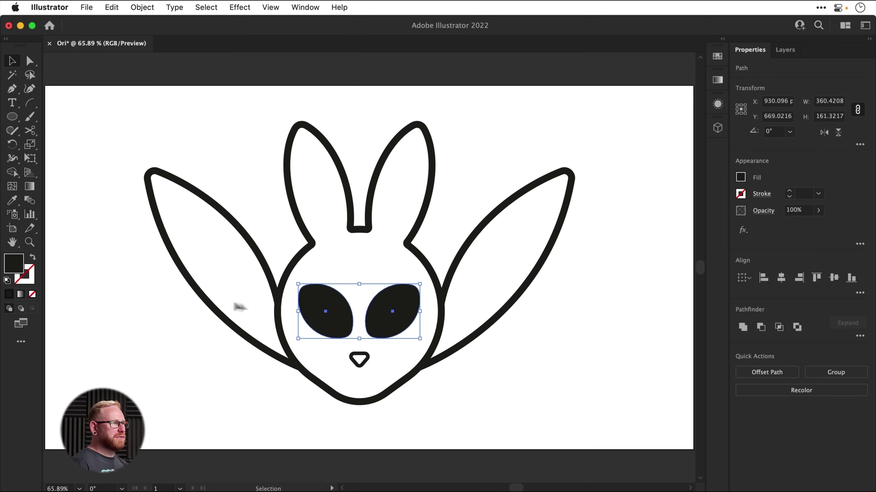
Step: Select both pupils and set their fill colour to white, ffffff
click(335, 313)
shift+click(384, 312)
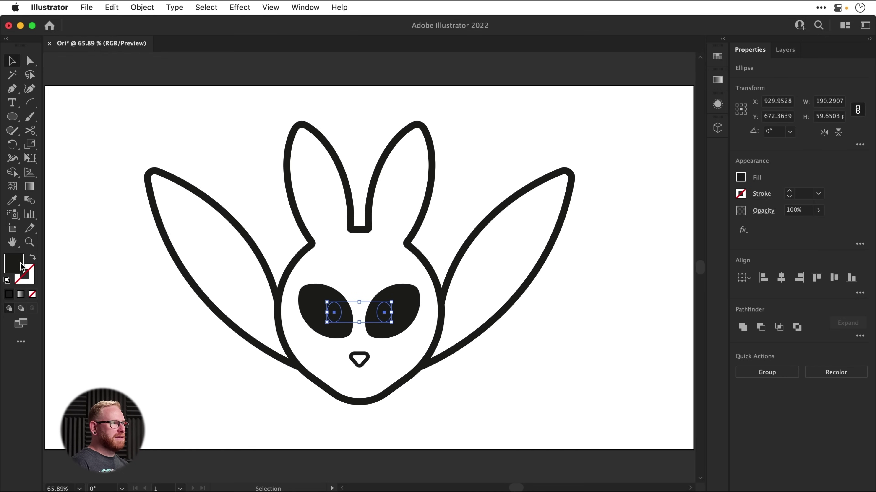
double_click(21, 265)
text(ffffff)
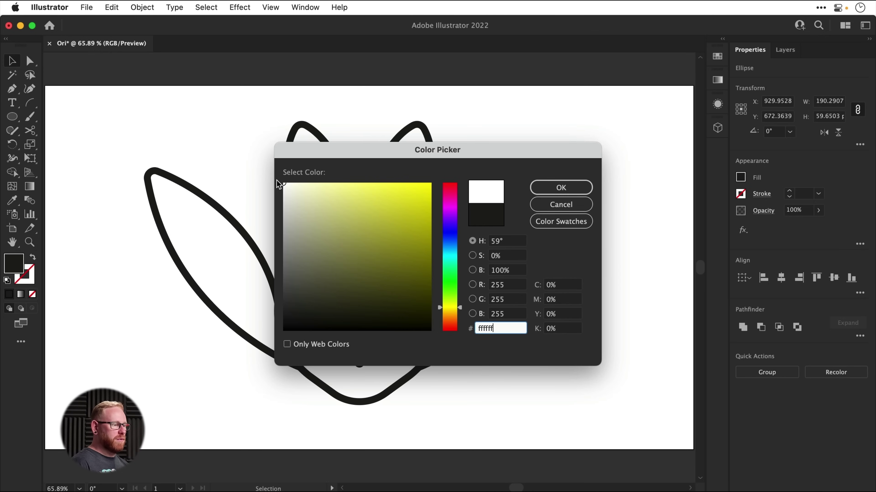
key(Return)
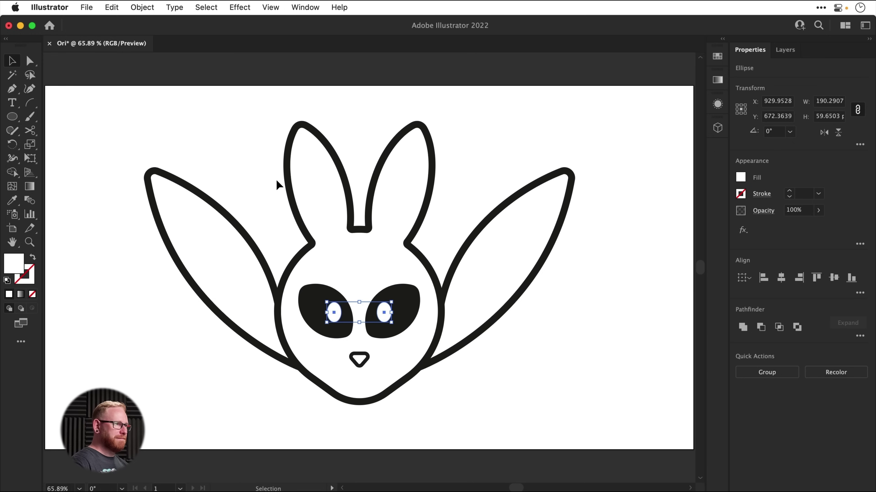
Step: Nudge the two white pupils slightly inward within the black eyes so they sit closer together
click(251, 161)
key(z)
drag(349, 318, 395, 342)
key(v)
click(300, 302)
key(shift+Right)
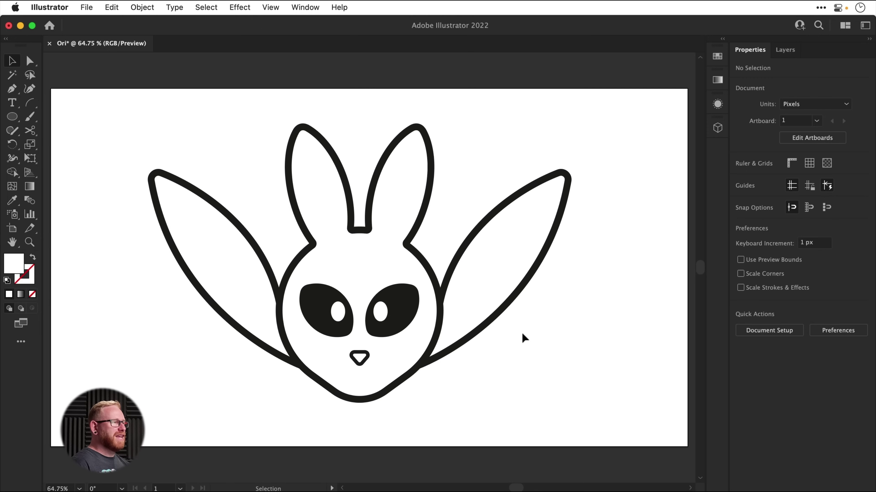
Step: Draw an open curved path of two segments, about 117 by 123 px, around the outer upper edge of the left eye with the Pen tool
key(z)
drag(317, 293, 500, 360)
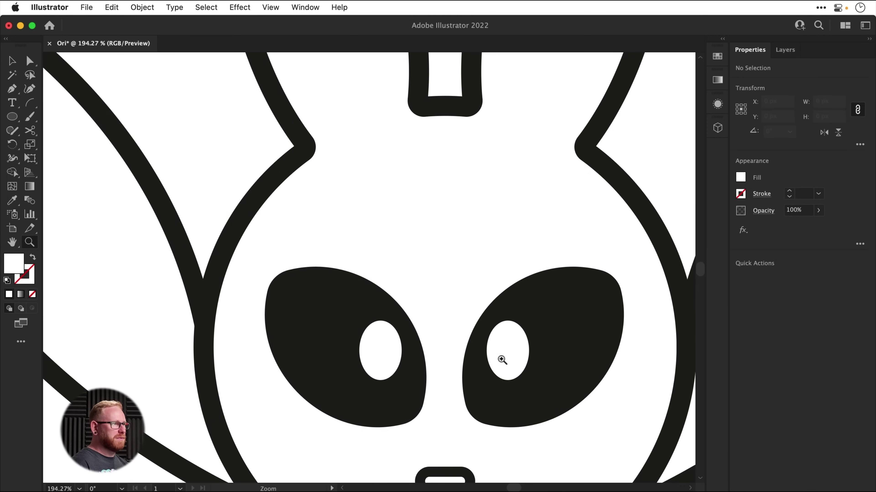
key(v)
key(space)
drag(338, 323, 336, 265)
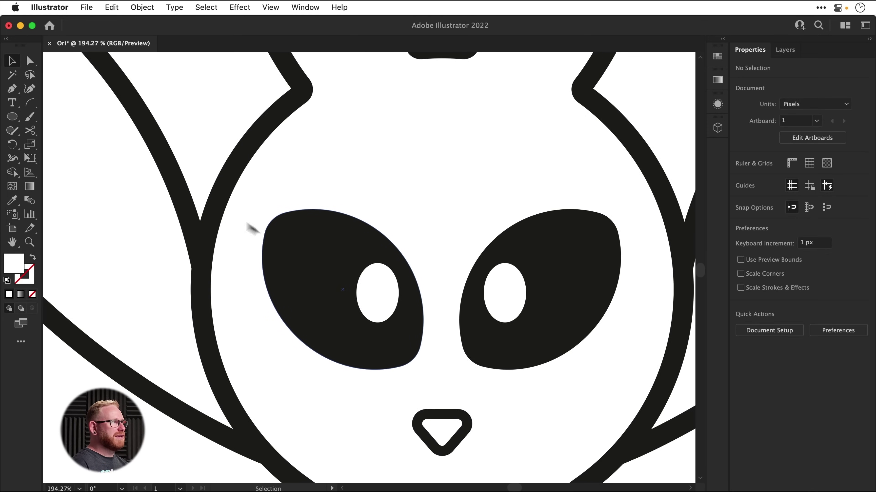
key(p)
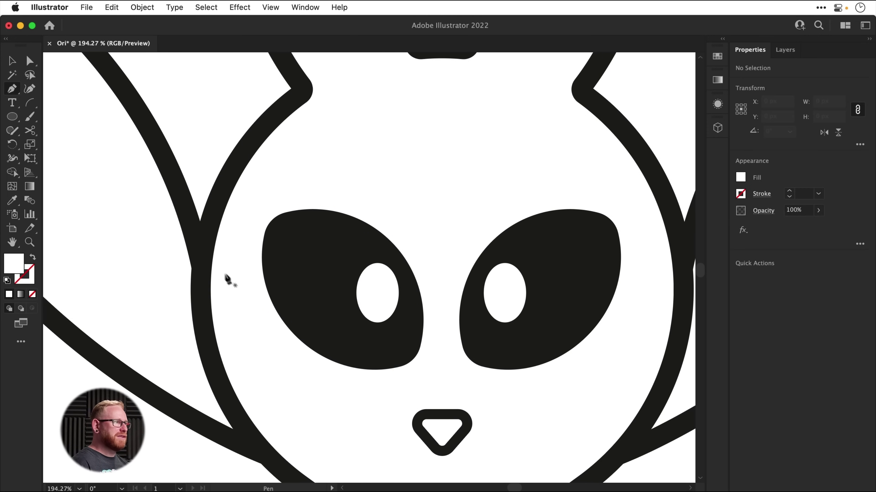
click(253, 310)
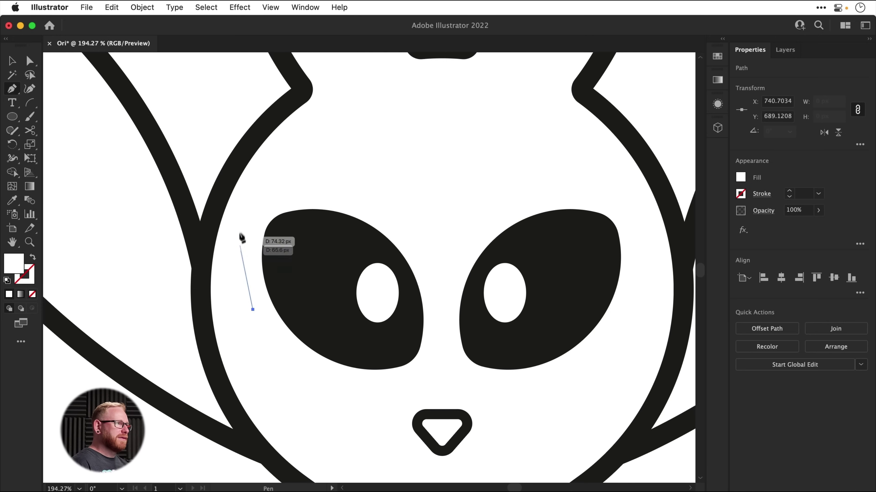
drag(253, 200, 281, 151)
click(253, 200)
drag(356, 193, 420, 210)
Step: Apply the nose's 10 pt black stroke and empty fill to the new curve with the Eyedropper, then deselect it
key(v)
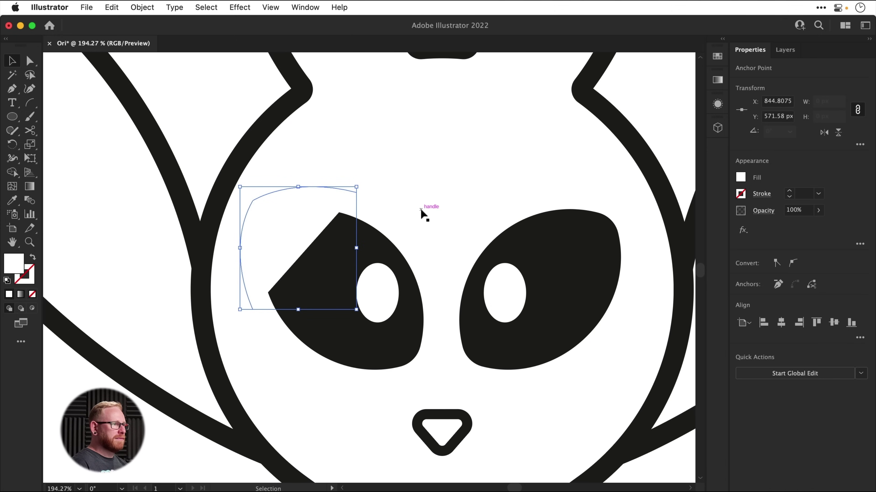
key(i)
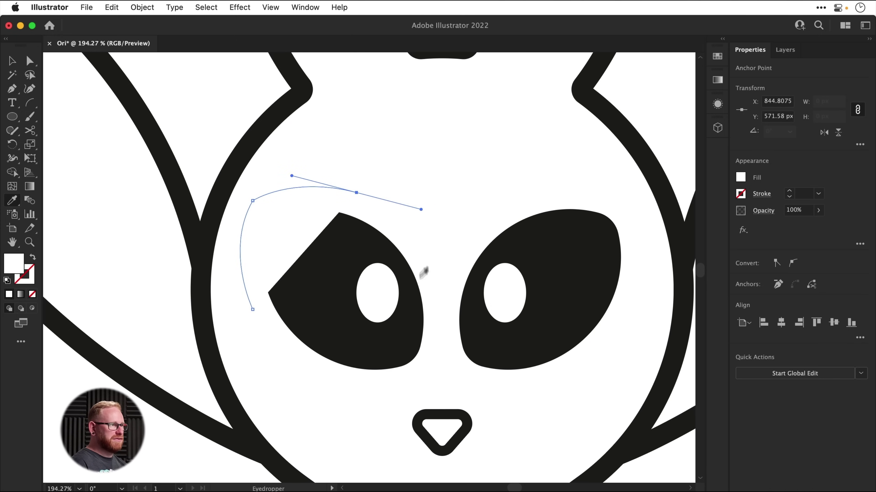
click(452, 411)
key(v)
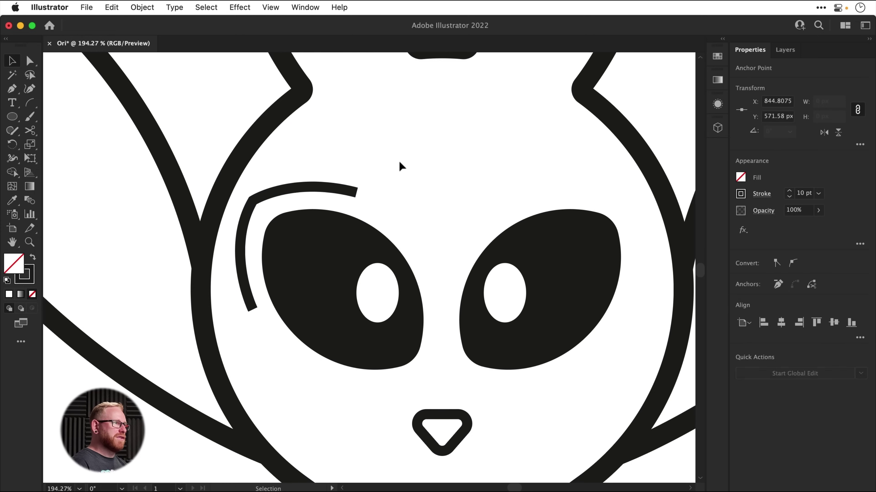
click(398, 166)
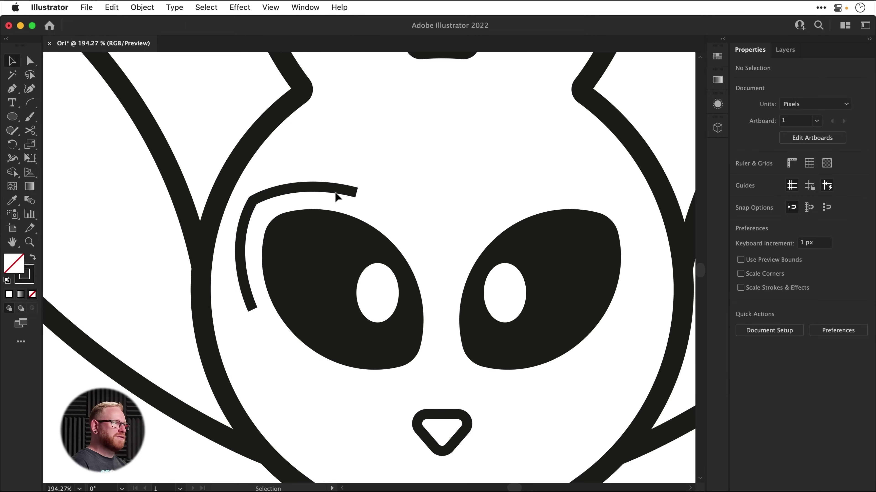
Step: Round the sharp corner of the curve around the left eye into a smooth bend
key(a)
click(256, 211)
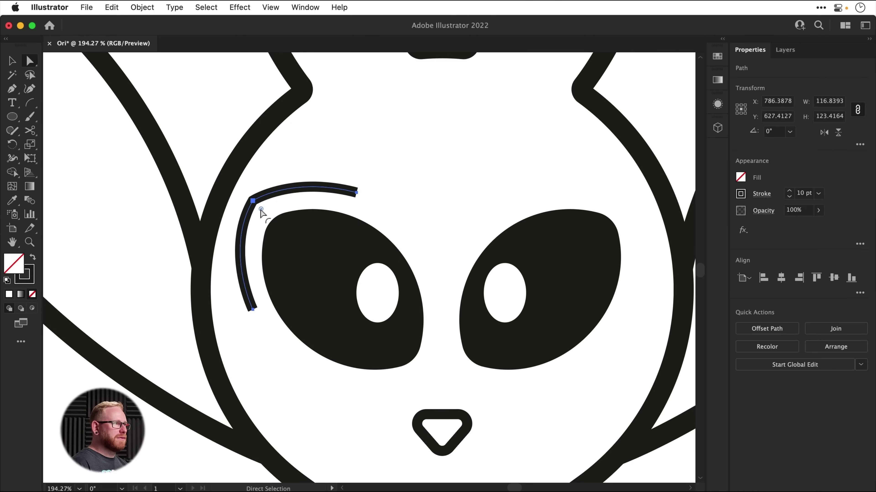
drag(261, 209, 297, 239)
key(v)
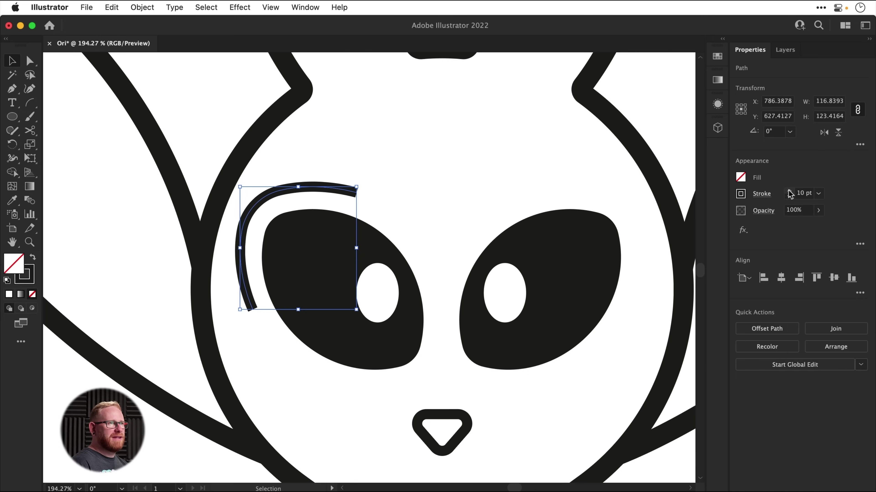
Step: Try the lens-shaped and half-arch width profiles on the left eye curve's stroke, then undo them
click(764, 194)
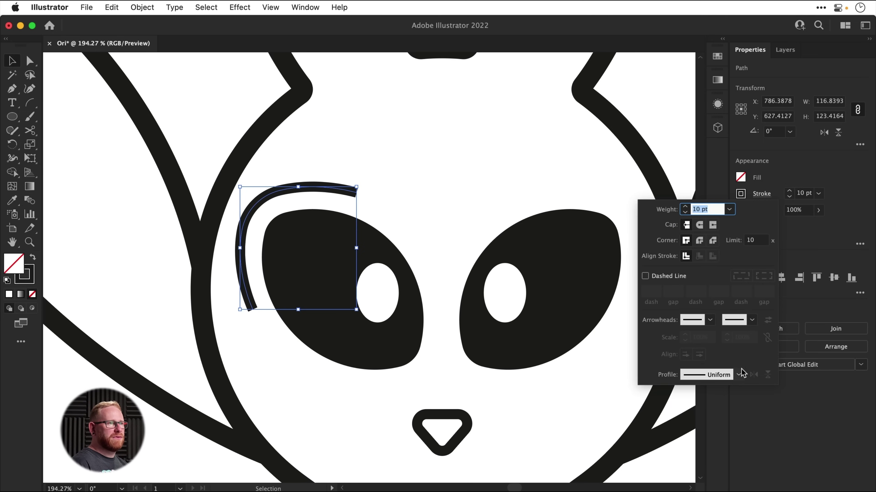
click(739, 374)
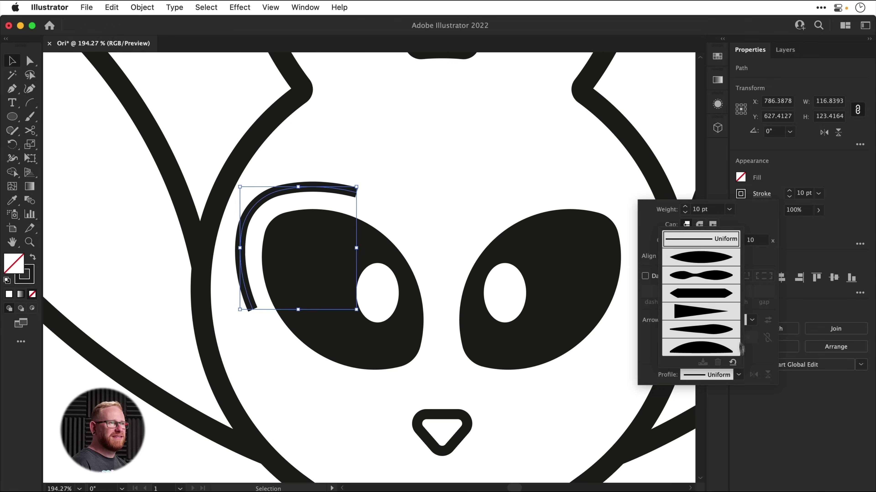
click(715, 259)
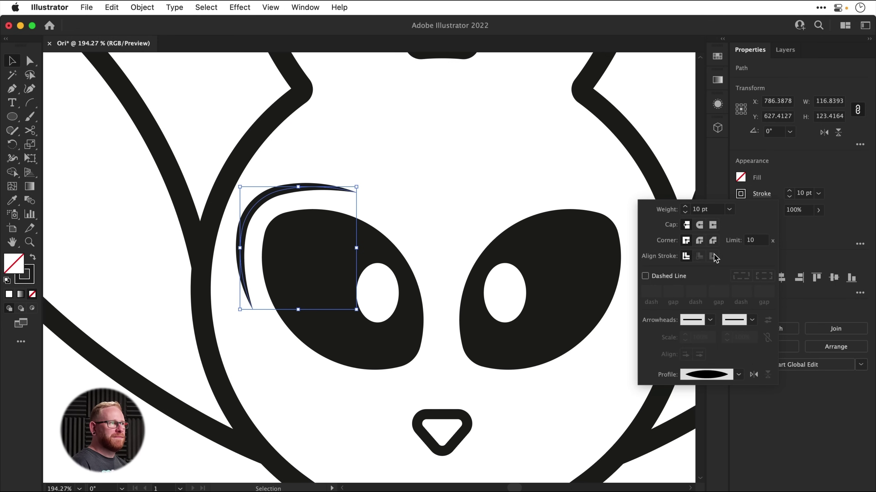
click(739, 375)
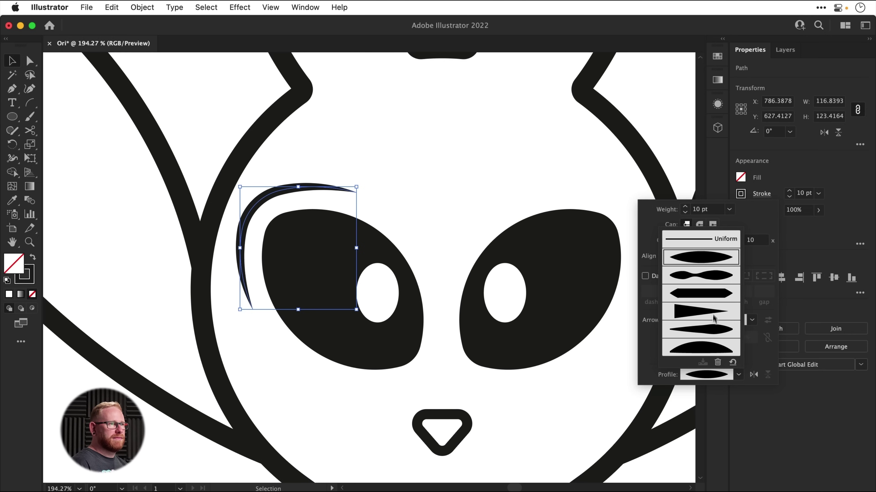
click(715, 347)
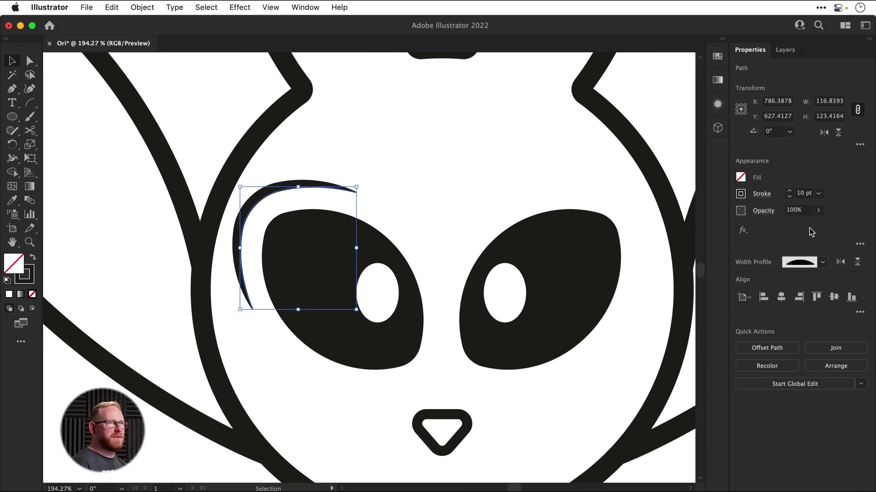
key(super+z)
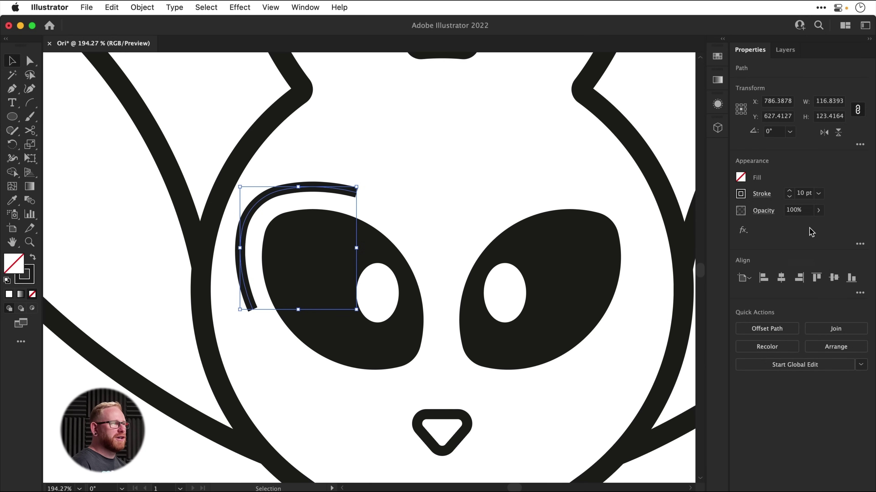
Step: Set the stroke weight of the curve around the left eye to 15 pt
click(790, 191)
click(790, 191)
click(790, 191)
click(790, 191)
click(790, 191)
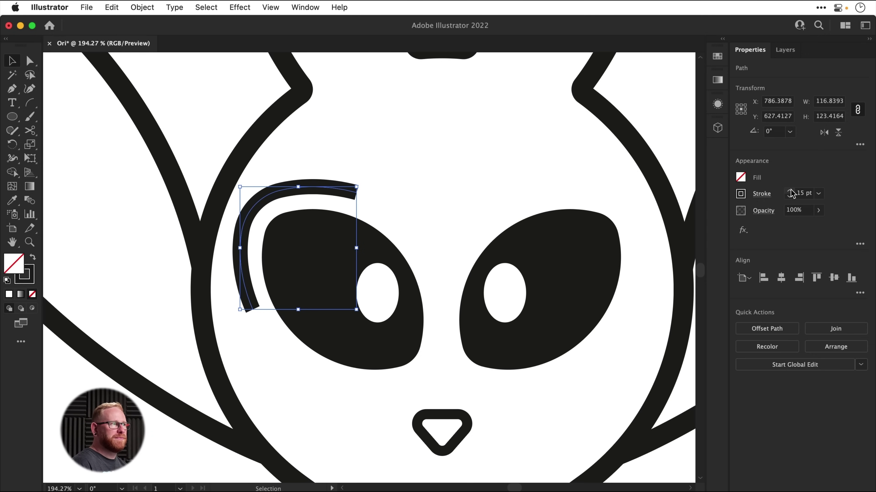
Step: Widen the middle of the left eye curve to about 16.43 pt and taper both its ends with the Width tool, then deselect it
key(z)
drag(244, 230, 334, 276)
key(v)
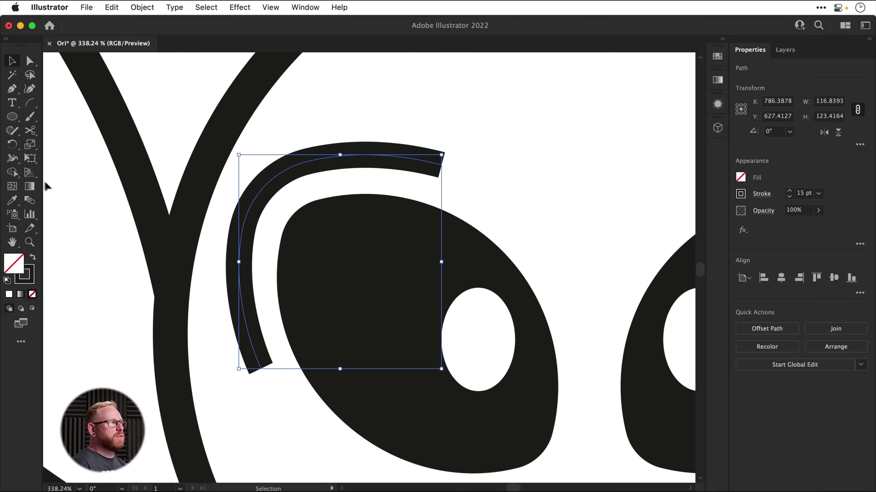
click(12, 158)
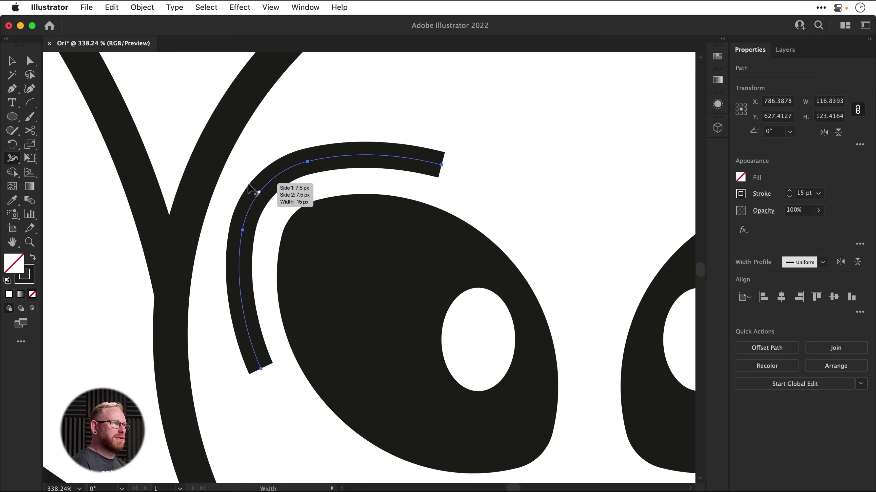
drag(265, 186, 275, 196)
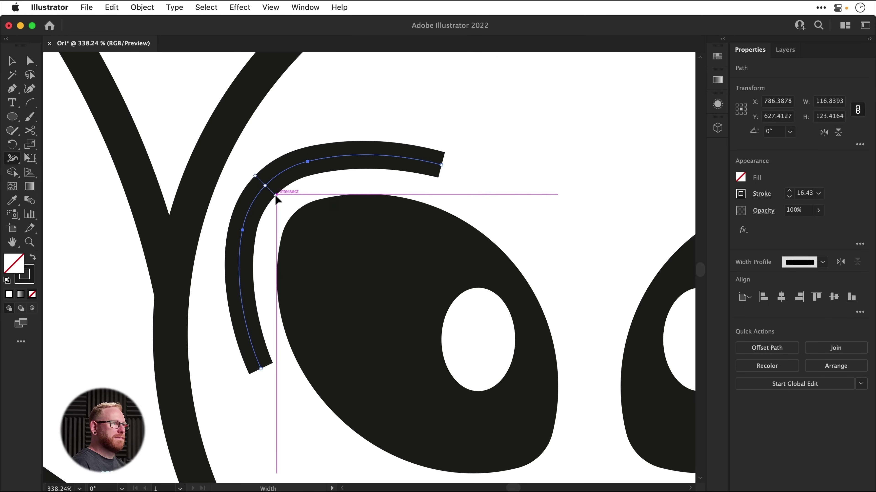
drag(444, 156, 446, 166)
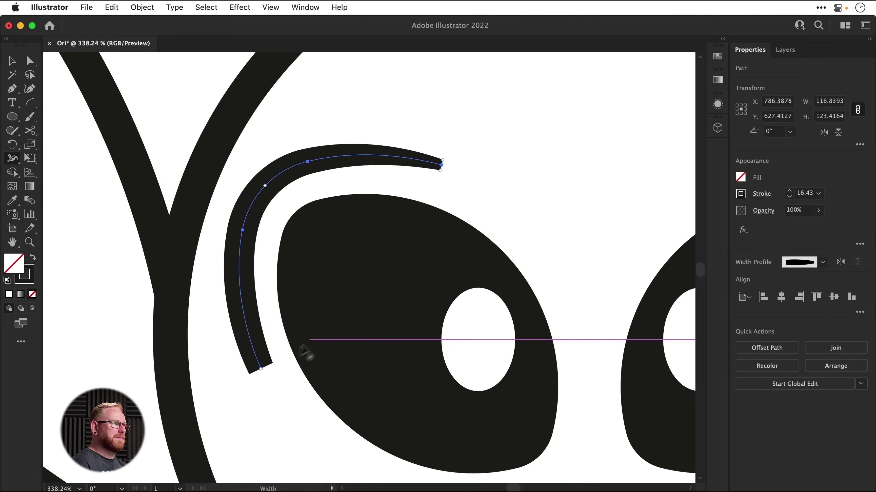
drag(277, 362, 264, 371)
key(v)
click(518, 172)
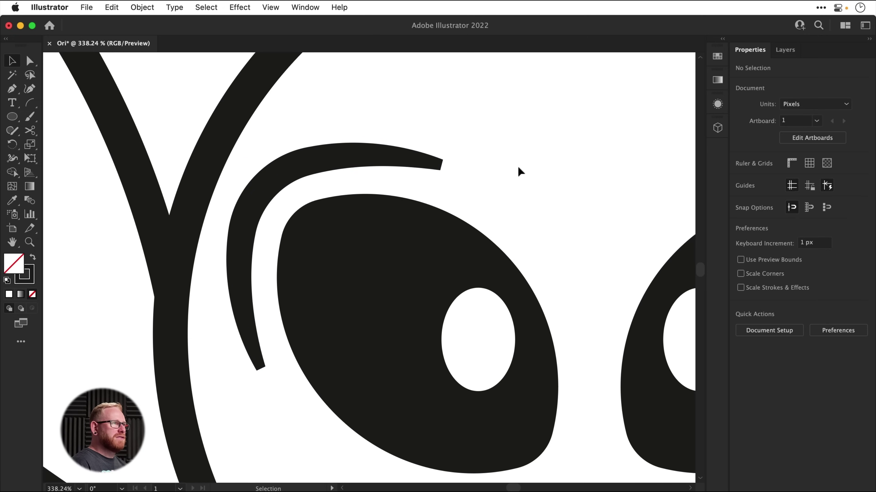
Step: Give the tapered curve around the left eye round stroke caps and deselect it
click(424, 164)
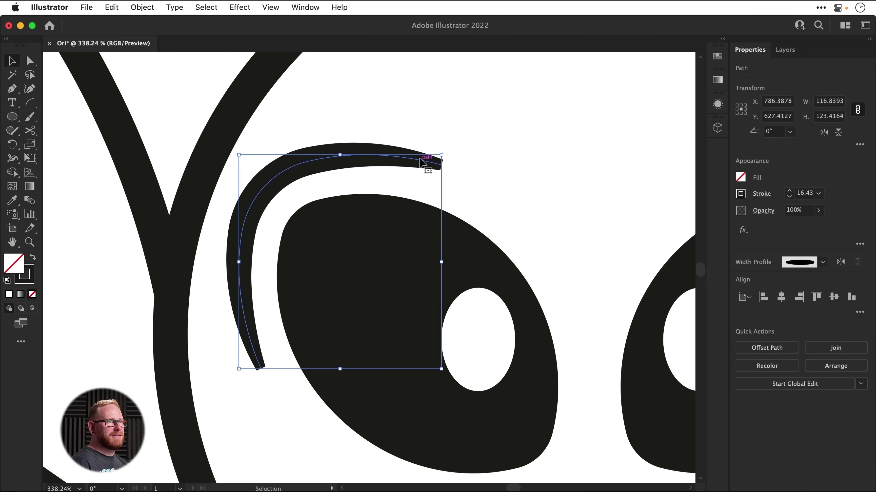
click(775, 200)
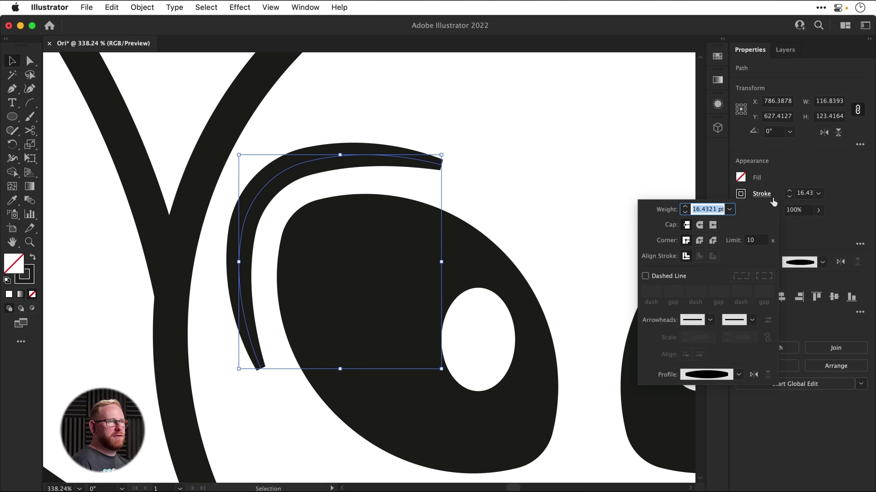
click(699, 225)
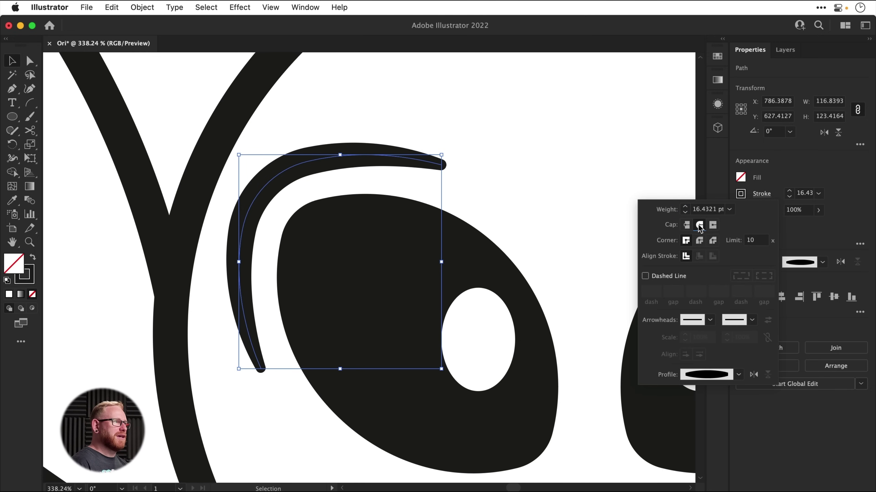
click(559, 154)
Step: Move the inner end point of the left eye curve slightly down and adjust its bend, then deselect it
key(a)
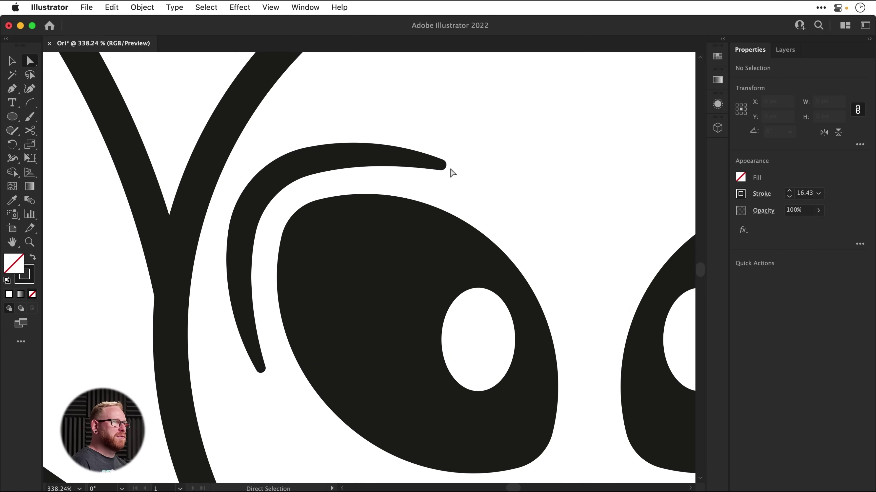
drag(442, 168, 442, 174)
drag(385, 156, 384, 152)
click(544, 159)
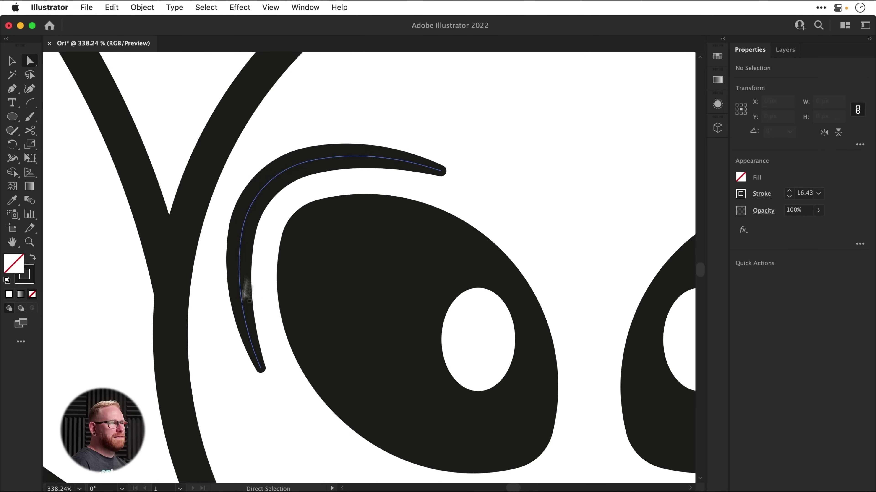
Step: Place a copy of the tapered curve over the right eye and flip the copy horizontally
key(super+0)
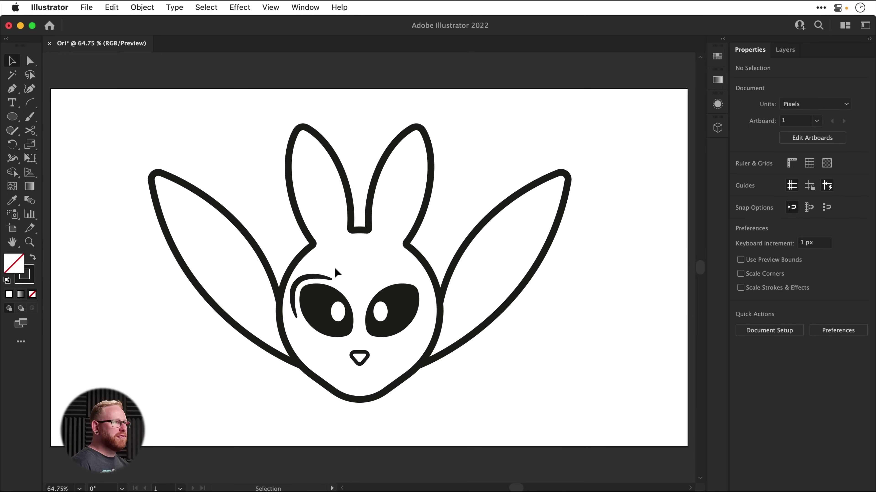
drag(327, 280, 417, 279)
click(824, 133)
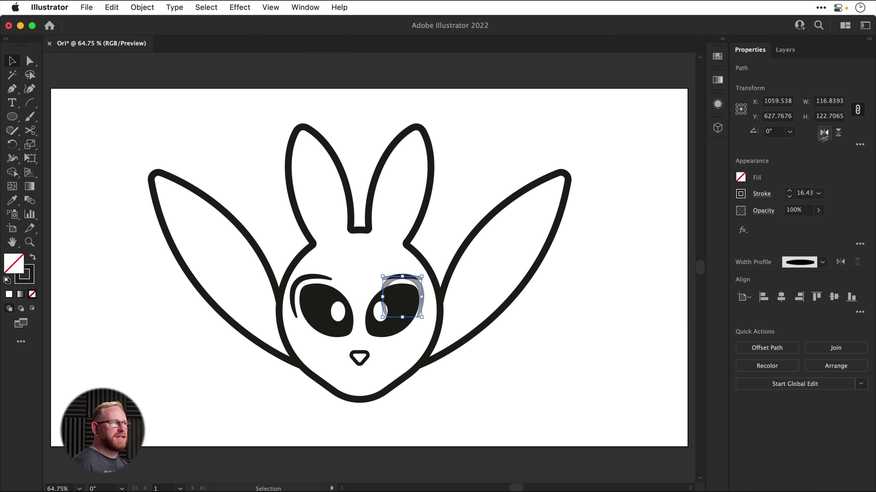
Step: Nudge the mirrored curve over the right eye slightly outward to match the left side, and deselect it
click(464, 217)
drag(410, 279, 414, 279)
click(431, 234)
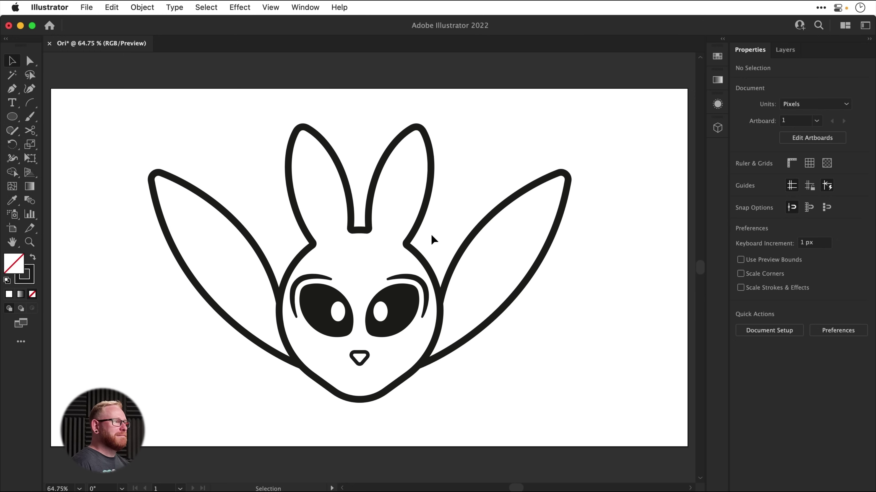
Step: Try a copy of the left eye curve inside the upper left ear and delete it
drag(313, 280, 310, 140)
scroll(310, 139, up, 5)
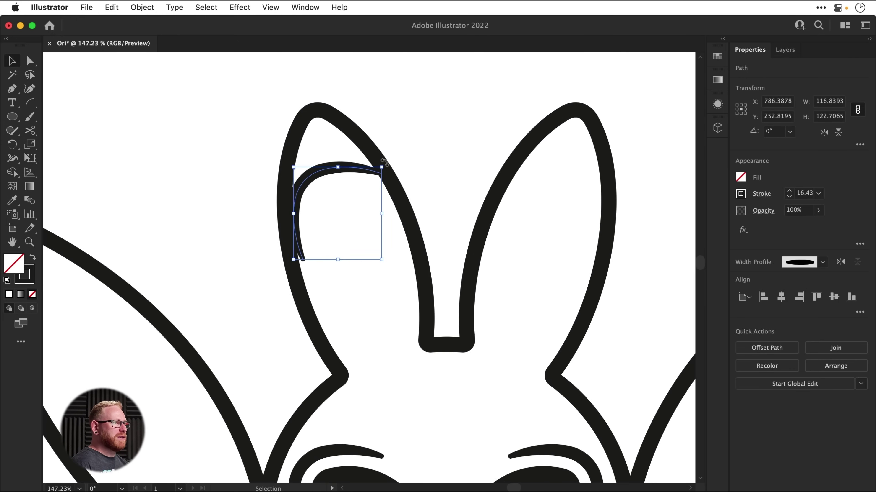
drag(381, 167, 355, 194)
key(Delete)
Step: Draw an open two-segment curve with a sharp peak inside the upper left ear, about 84.5 px wide and 122.6 px tall, using the Pen tool
key(z)
drag(320, 155, 387, 192)
key(p)
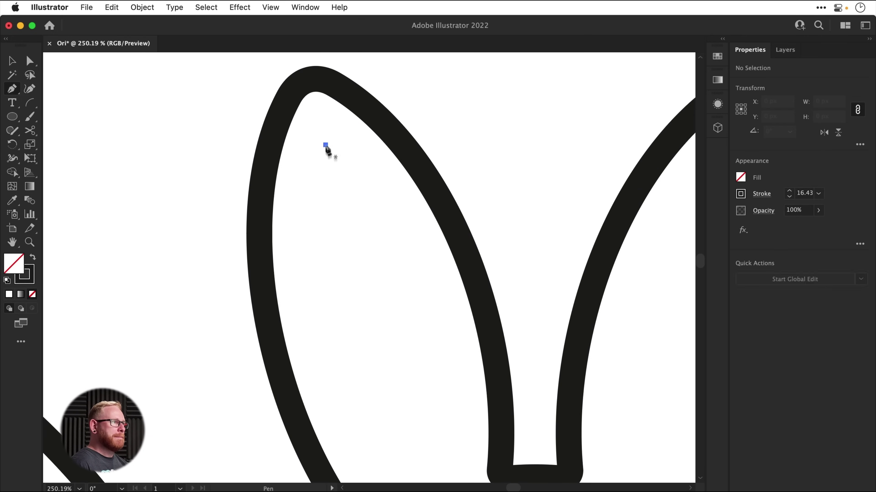
click(326, 145)
key(super+z)
click(312, 297)
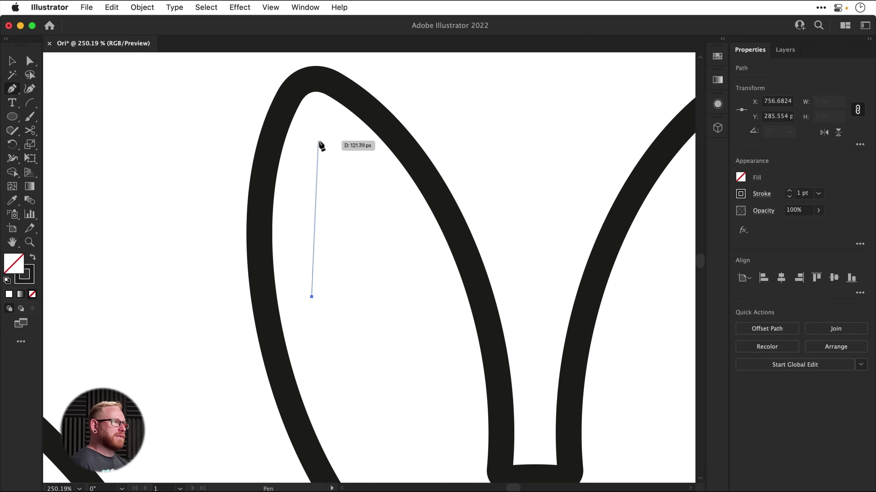
drag(322, 145, 346, 91)
click(323, 144)
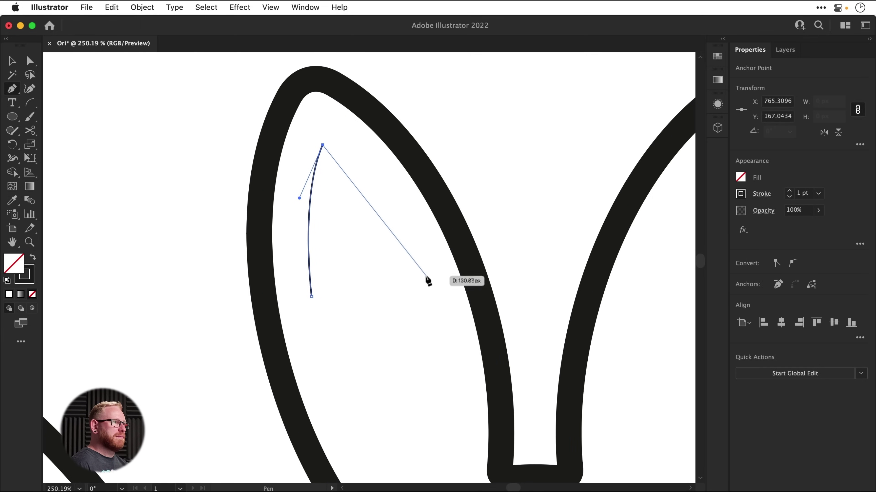
drag(418, 269, 453, 361)
key(a)
drag(324, 145, 326, 141)
key(v)
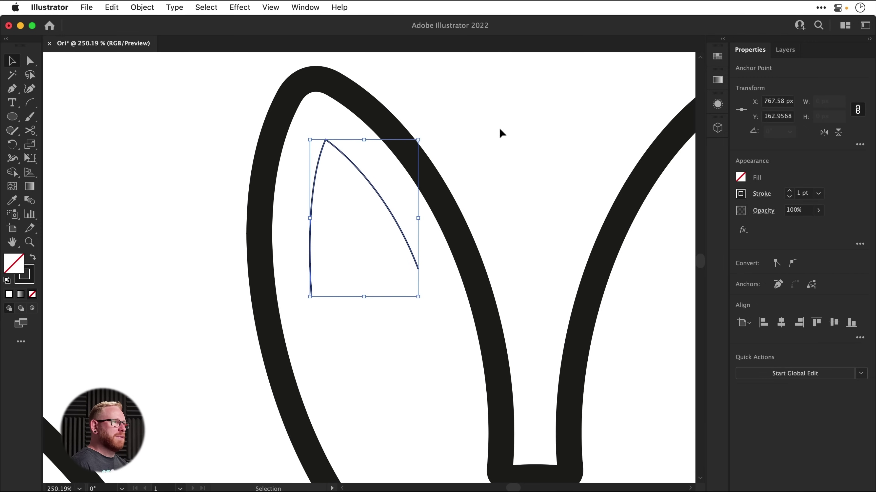
click(498, 133)
Step: Set the stroke weight of the new inner ear curve to 15 pt
click(368, 180)
click(804, 193)
text(15)
key(Return)
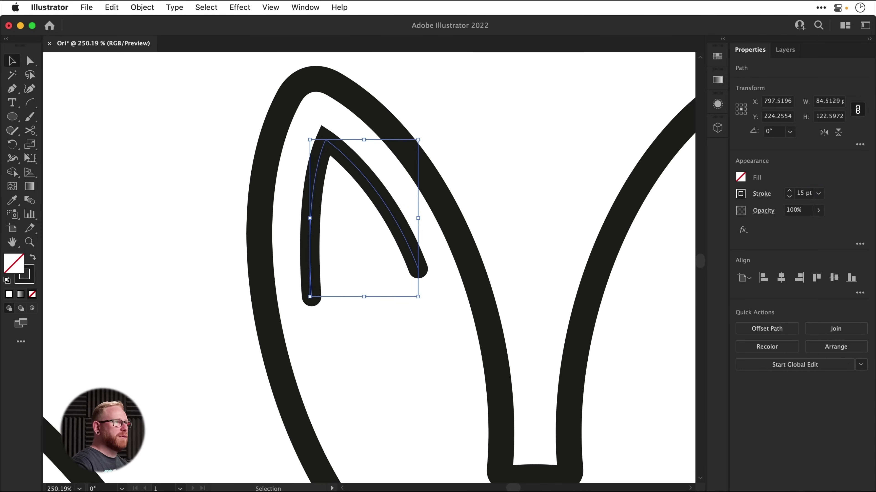
Step: Round the sharp peak of the inner ear curve
key(a)
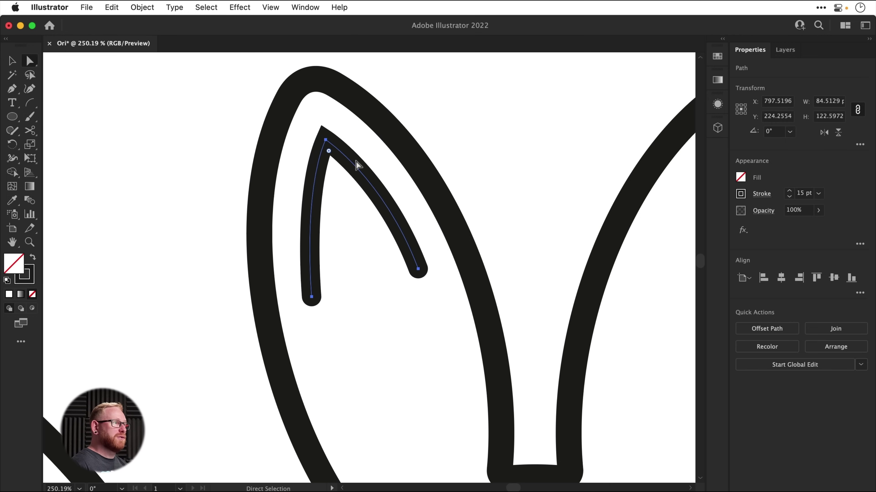
drag(329, 151, 333, 158)
key(v)
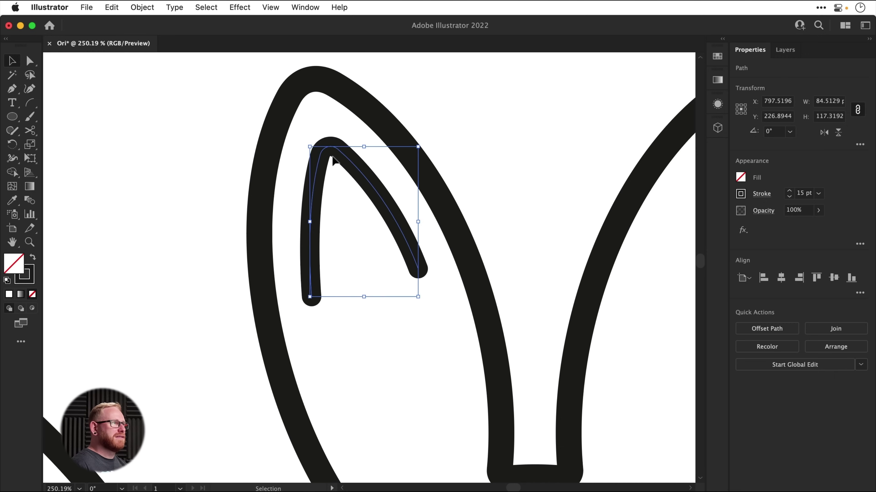
Step: Try to widen the peak of the inner ear curve to about 24.99 pt with the Width tool, and undo it
click(14, 160)
key(super+equal)
key(super+equal)
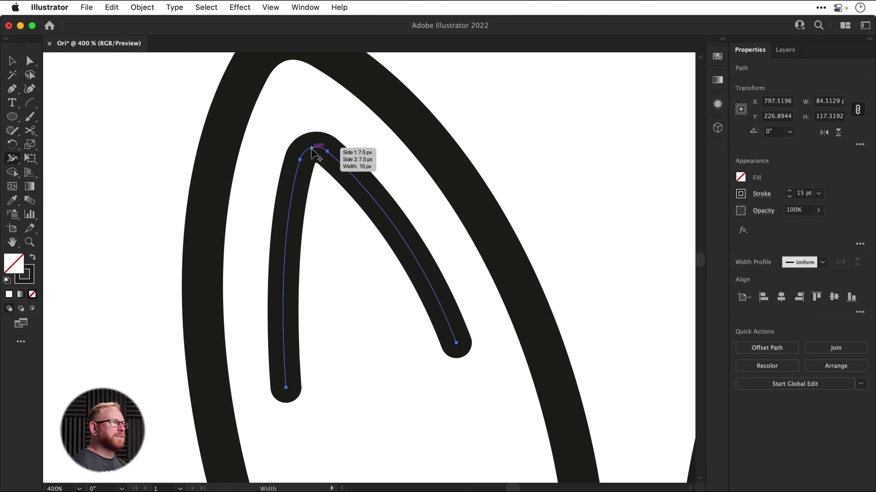
drag(314, 149, 319, 172)
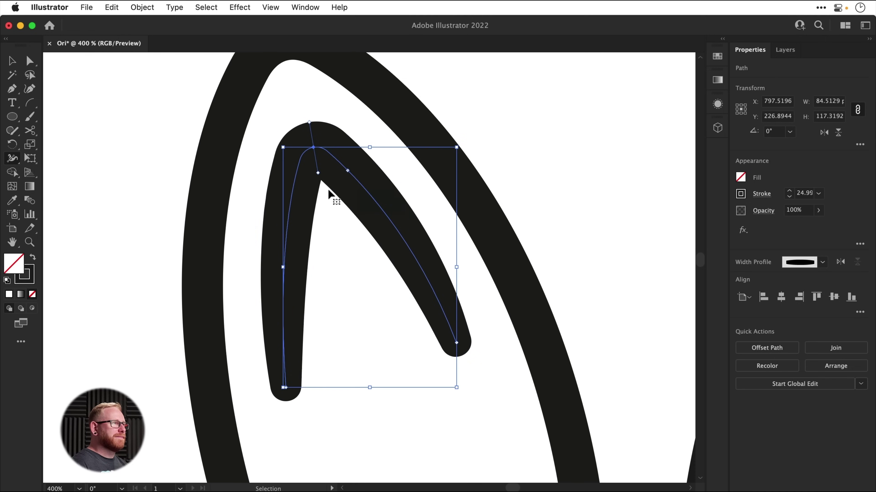
key(super+z)
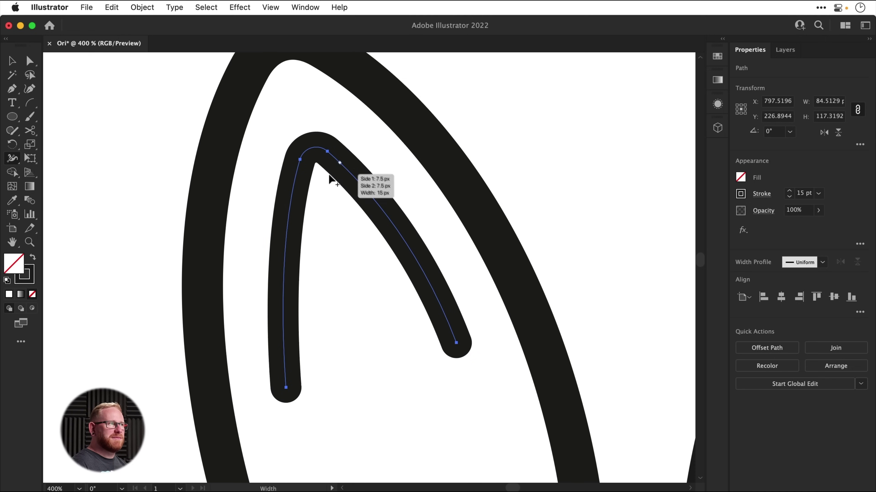
Step: Move the anchor on the right shoulder of the inner ear curve's rounded peak slightly outward along the curve
key(a)
click(265, 186)
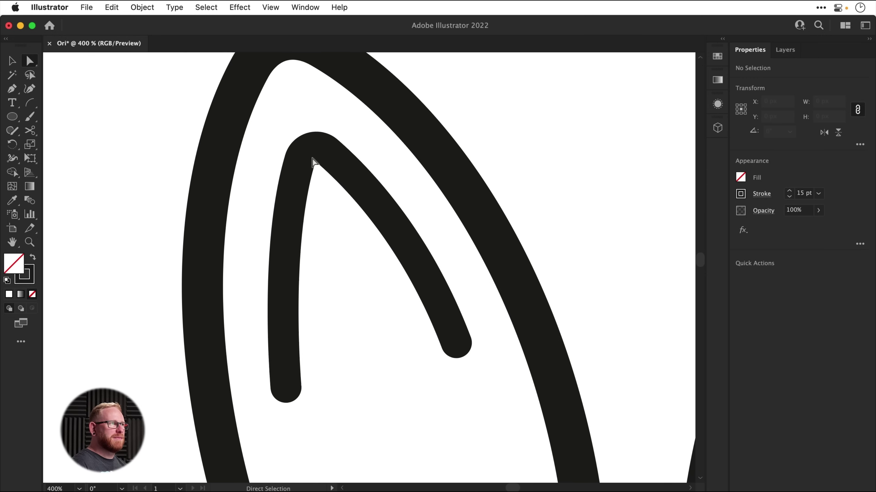
click(300, 160)
drag(309, 168, 314, 130)
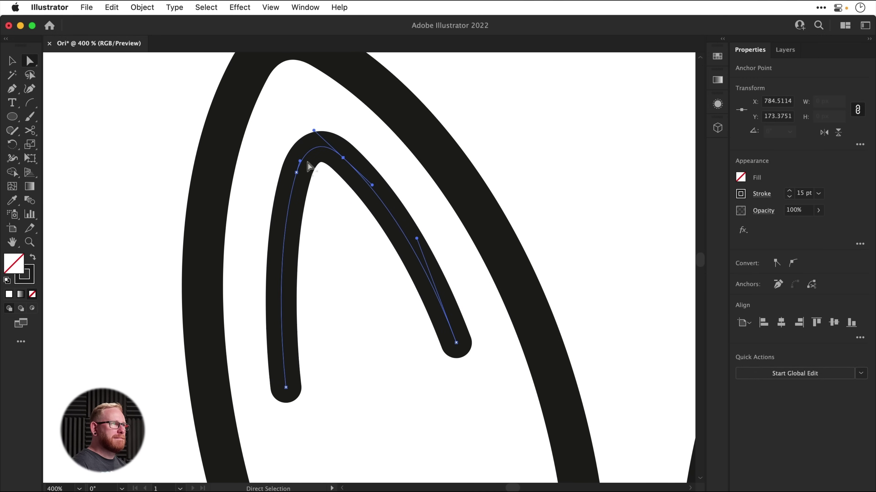
drag(301, 161, 297, 159)
key(super+z)
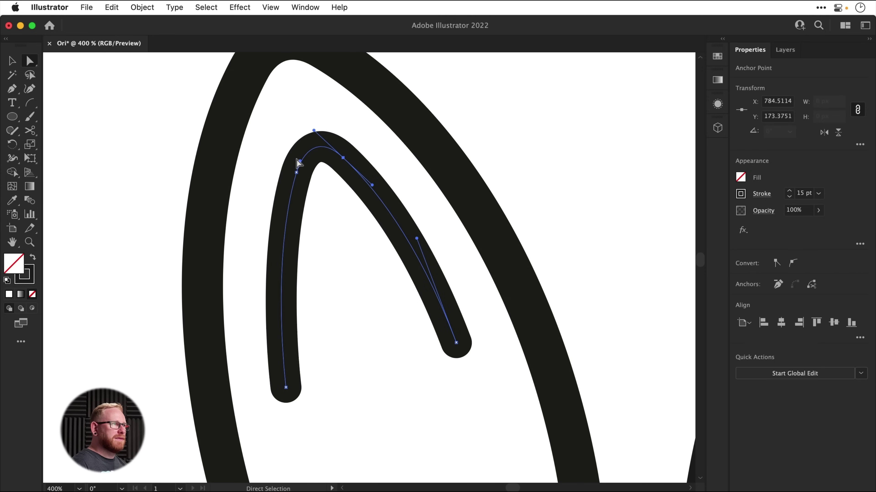
Step: Shift the left shoulder anchor of the inner ear curve outward and its lower left end point slightly inward
click(297, 173)
drag(292, 173, 293, 156)
click(292, 161)
click(295, 162)
drag(286, 388, 291, 389)
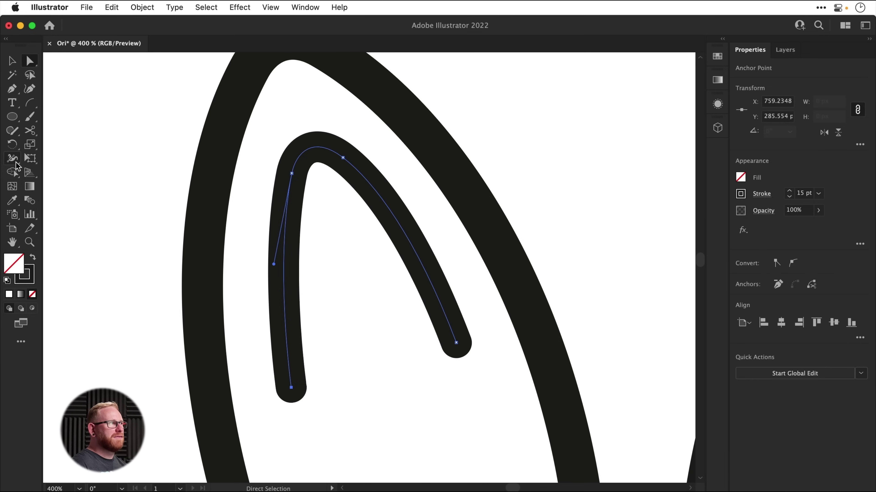
Step: Add width points of about 15.69 pt on both sides of the inner ear curve's peak, taper both ends to about 6 px, and deselect it
click(16, 163)
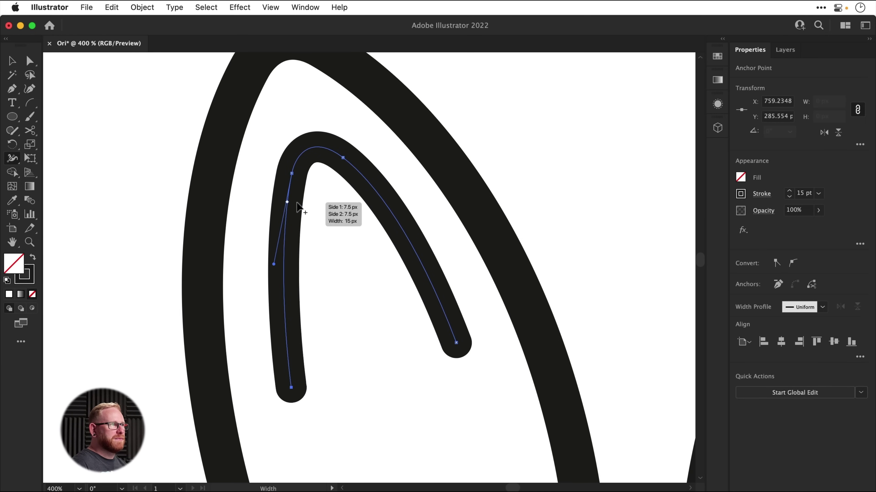
drag(303, 202, 303, 203)
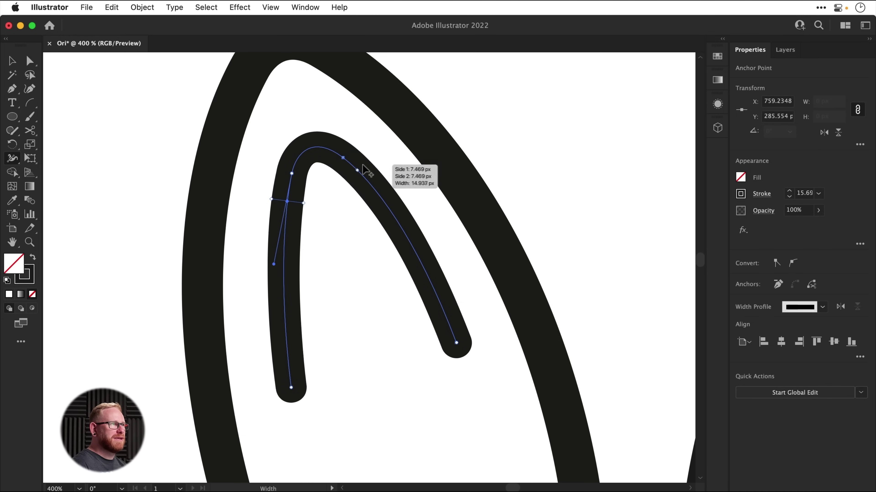
drag(360, 167, 369, 163)
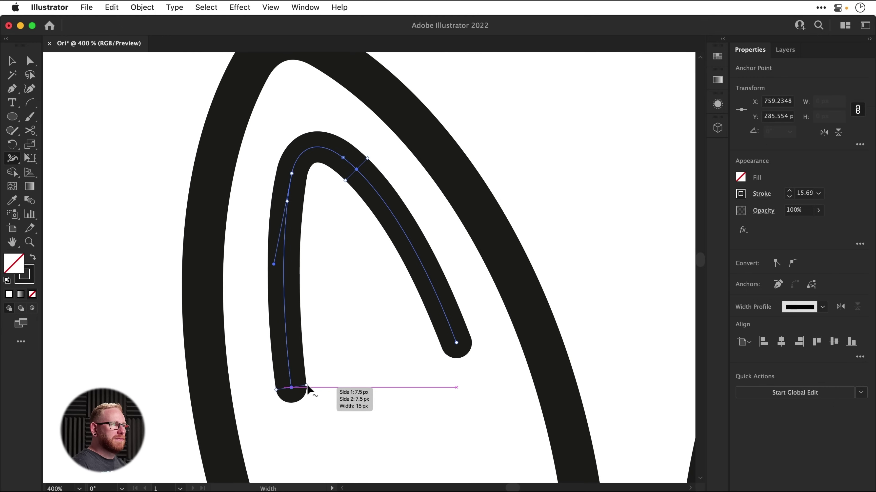
drag(306, 389, 297, 387)
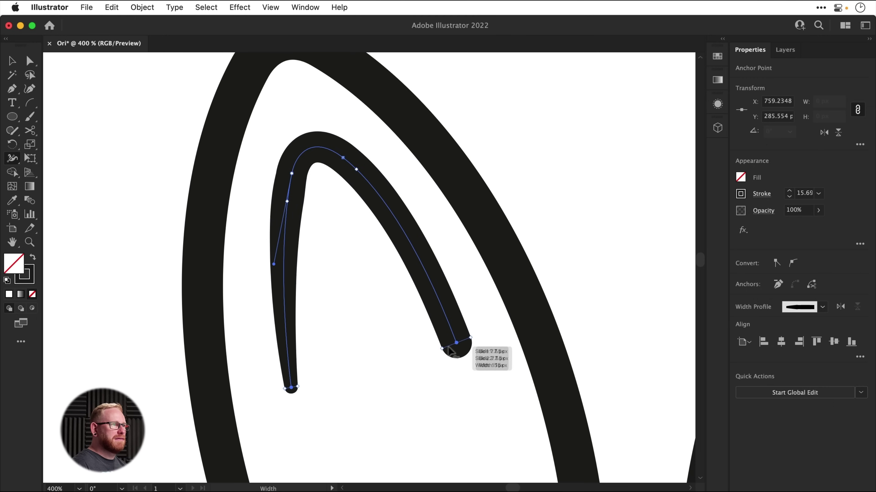
drag(462, 344, 463, 345)
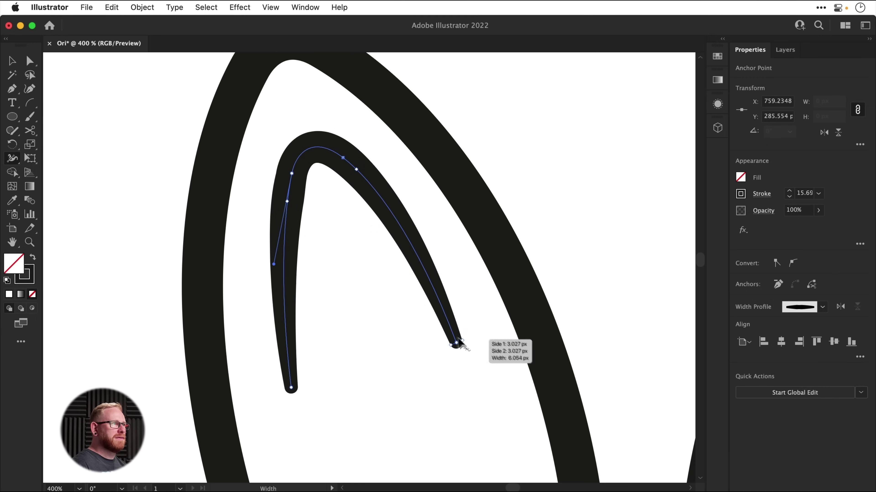
key(a)
click(524, 175)
Step: Fine-tune the direction handles at the left shoulder anchor of the inner ear curve, and deselect it
click(293, 209)
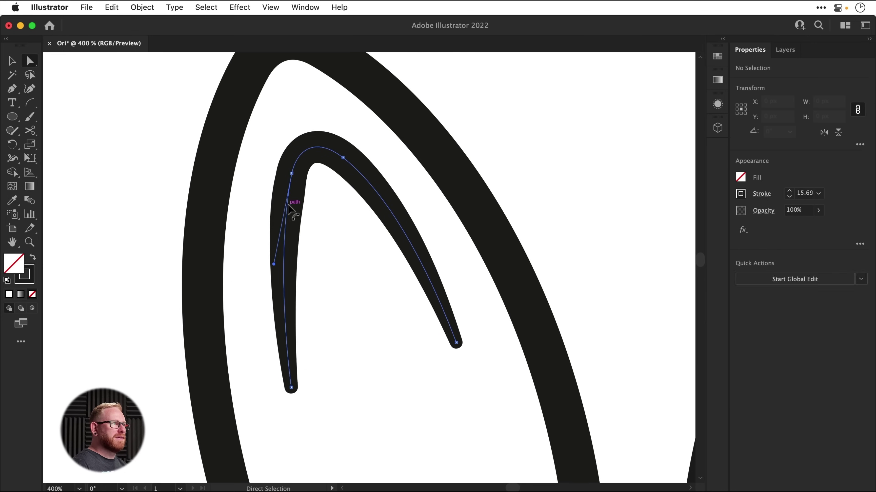
click(291, 175)
drag(273, 265, 274, 265)
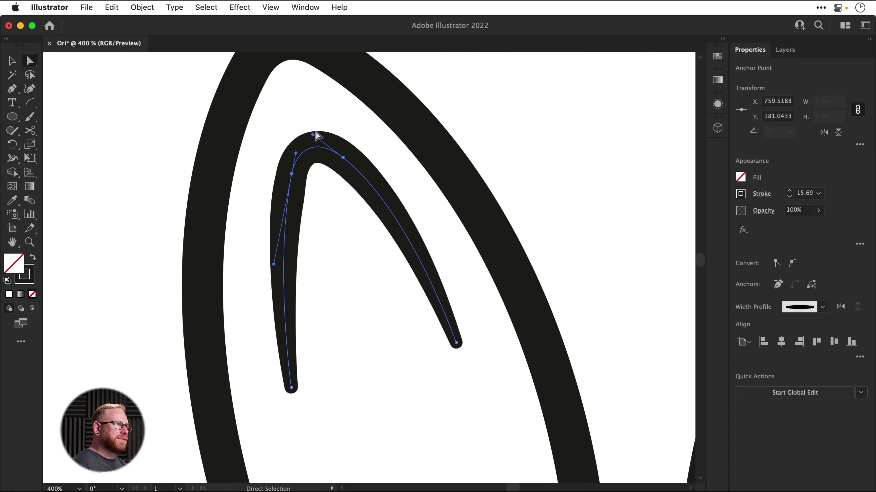
drag(297, 152, 298, 151)
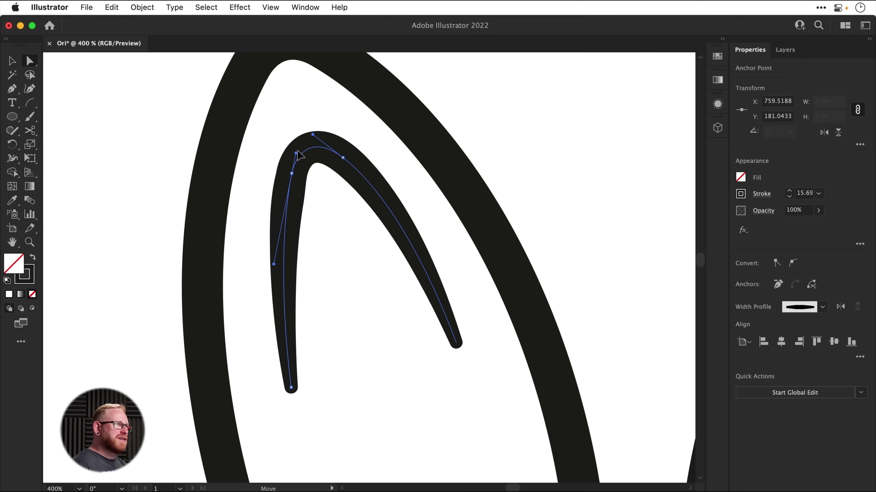
click(329, 243)
Step: Smooth the inner ear curve around its peak and down its upper left side with the Smooth tool
key(v)
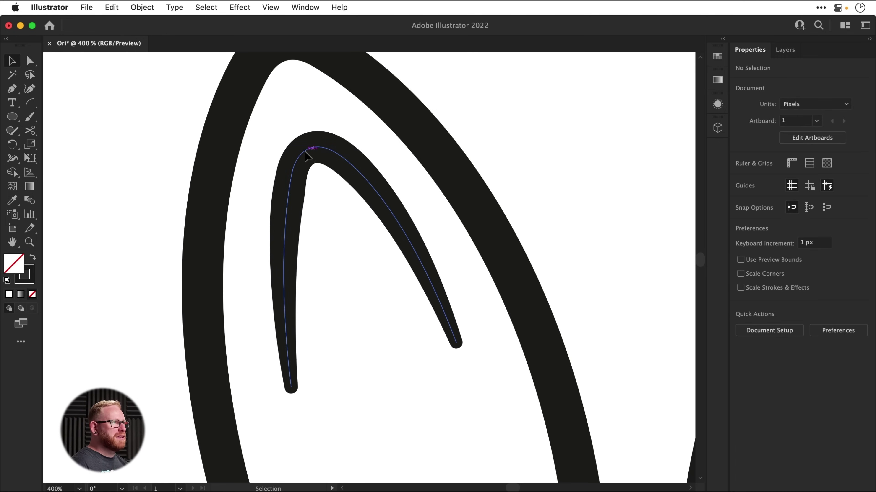
click(297, 145)
drag(17, 134, 62, 158)
super+click(53, 157)
super+click(272, 189)
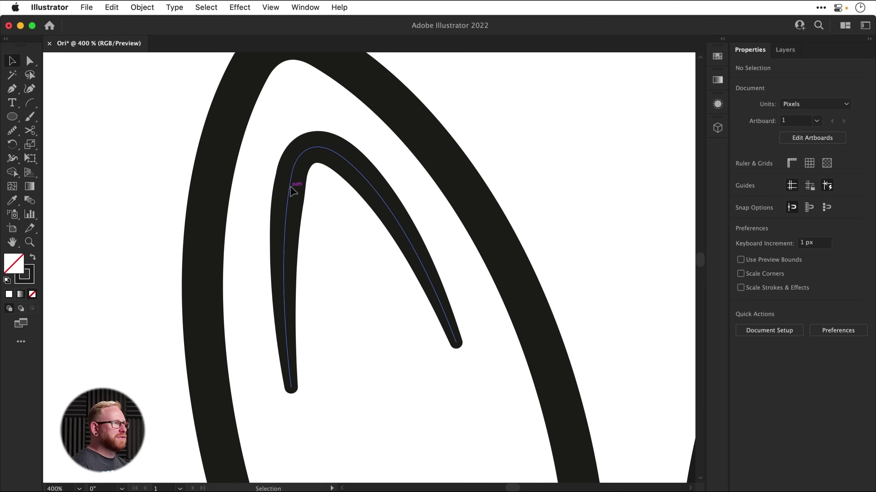
click(19, 133)
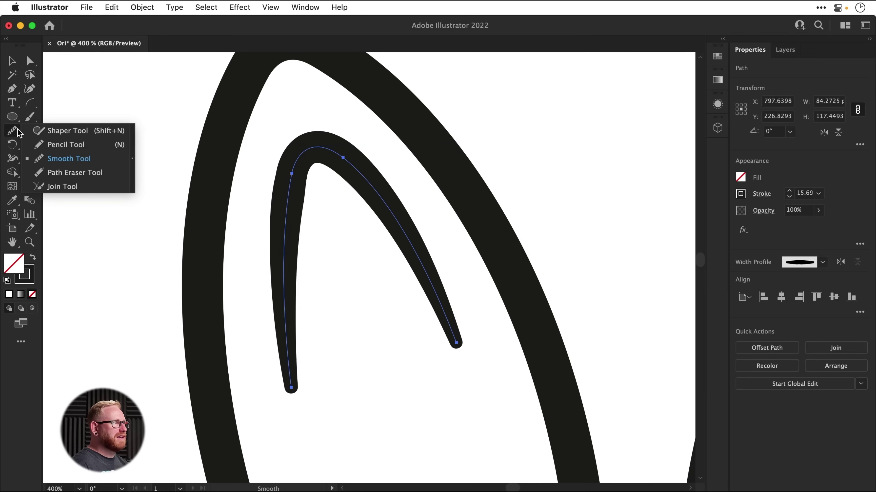
click(67, 158)
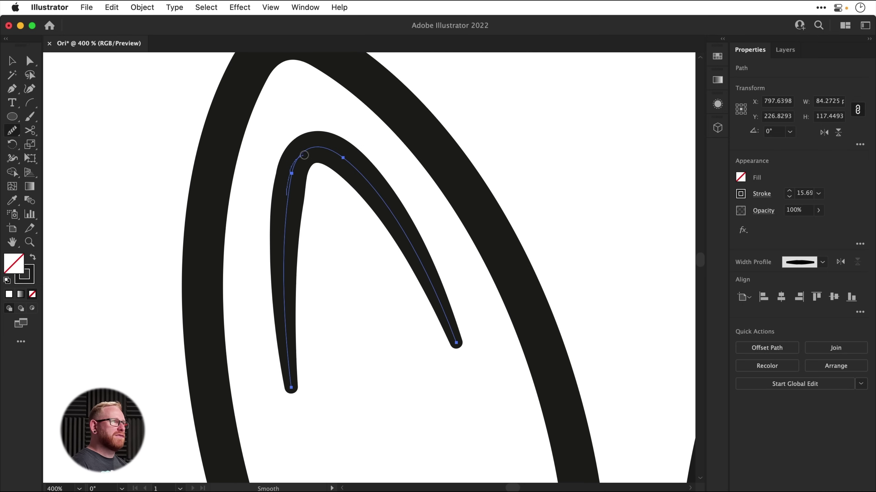
drag(350, 165, 350, 165)
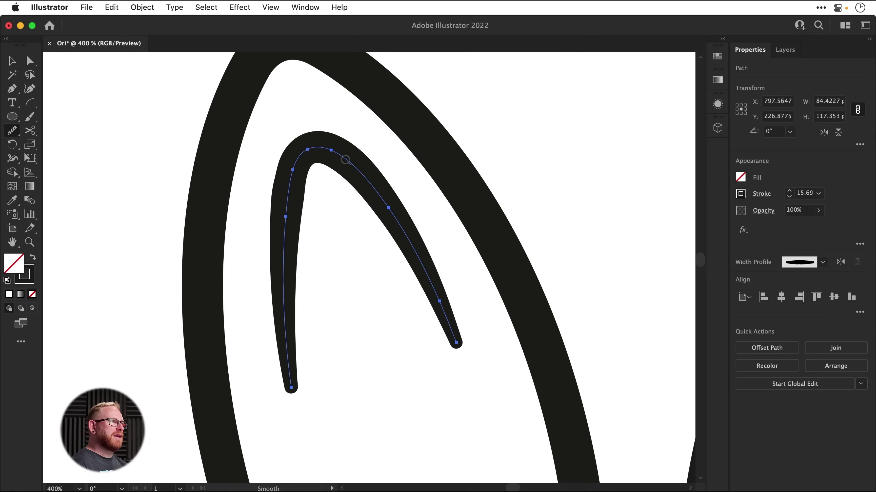
mouse_move(293, 173)
mouse_down()
mouse_move(284, 197)
mouse_move(299, 172)
mouse_up()
drag(282, 233, 290, 214)
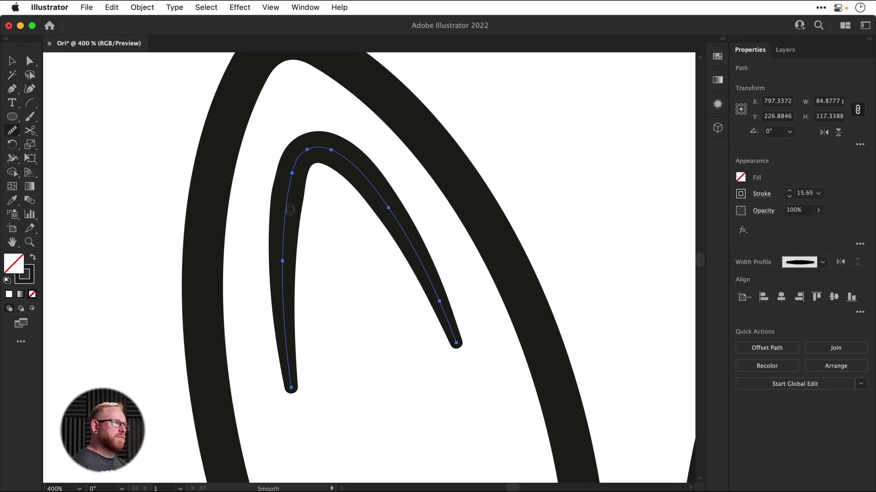
Step: Even out the full left side and peak of the inner ear curve with more smoothing strokes, and deselect it
mouse_move(311, 158)
mouse_down()
mouse_move(290, 193)
mouse_move(285, 230)
mouse_up()
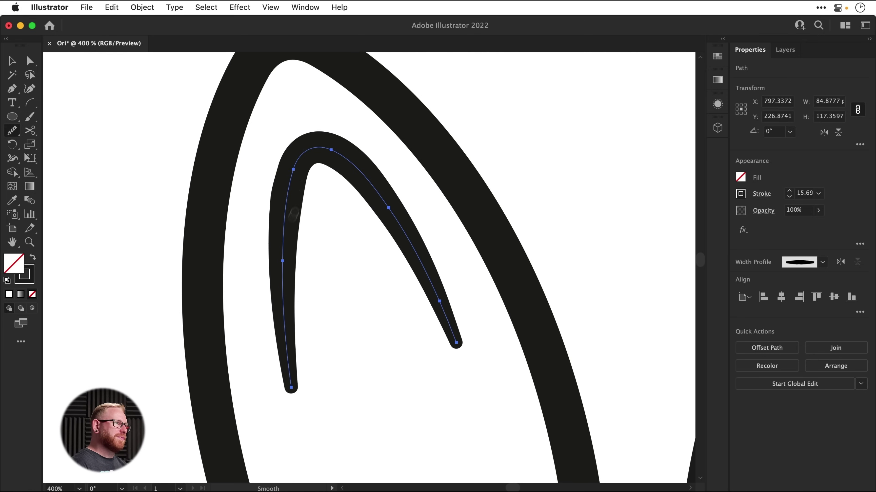
mouse_move(305, 149)
mouse_down()
mouse_move(289, 166)
mouse_move(286, 256)
mouse_move(298, 149)
mouse_up()
drag(275, 325, 303, 259)
drag(297, 166, 294, 318)
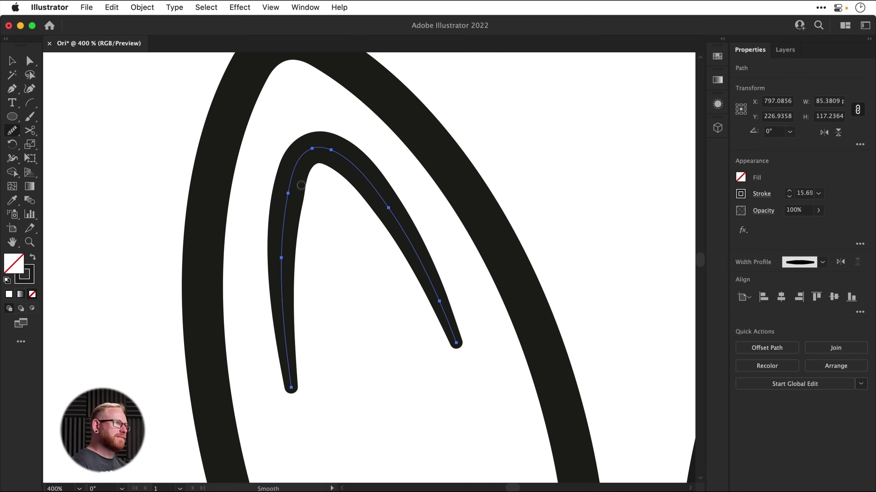
drag(334, 152, 312, 150)
key(v)
key(super+minus)
key(super+minus)
key(super+minus)
key(v)
click(460, 171)
key(super+minus)
key(super+minus)
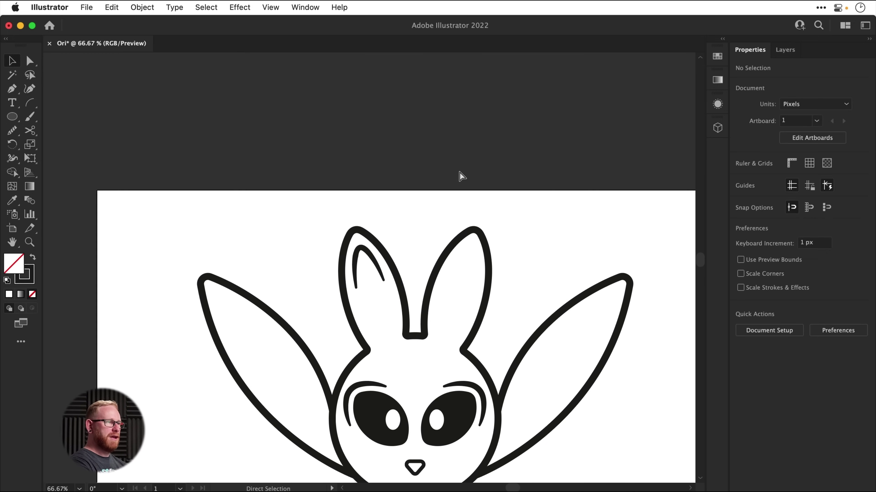
Step: Duplicate the inner ear curve onto the other upright ear, flip the copy horizontally, and nudge it 8 px left
drag(463, 232, 388, 161)
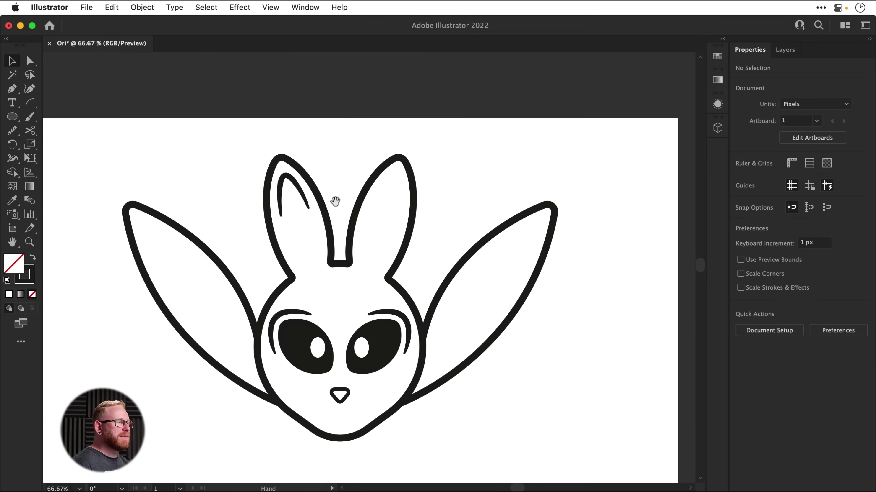
drag(301, 199, 396, 188)
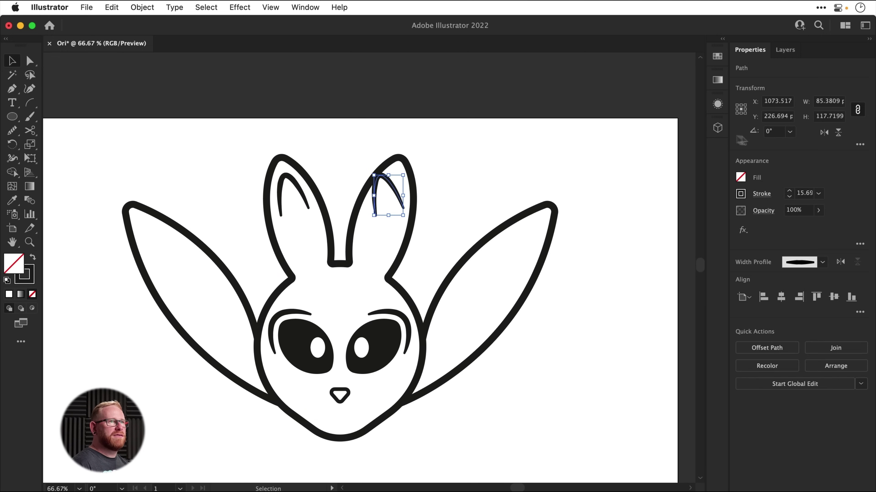
click(823, 134)
key(Left)
key(Left)
key(Left)
key(Left)
key(Left)
key(Left)
key(Left)
key(Left)
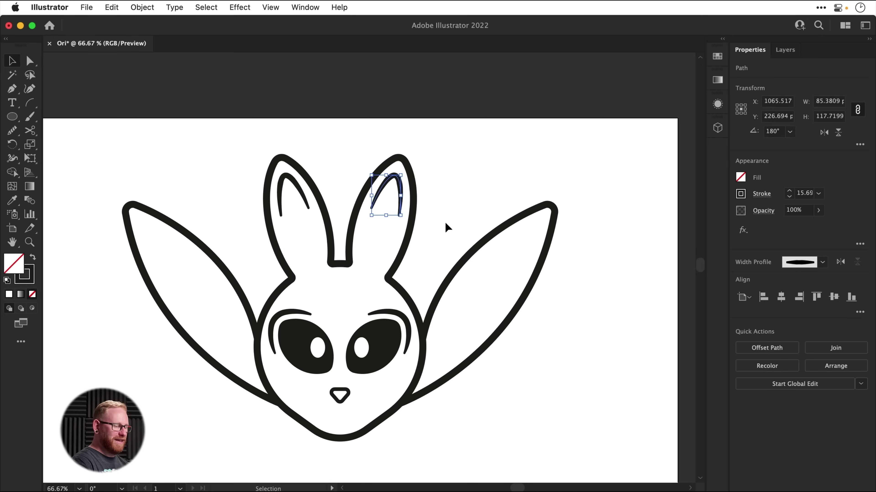
Step: Nudge both eyes with their pupils and brow curves slightly inward toward the face's centre, and deselect them
scroll(445, 222, down, 3)
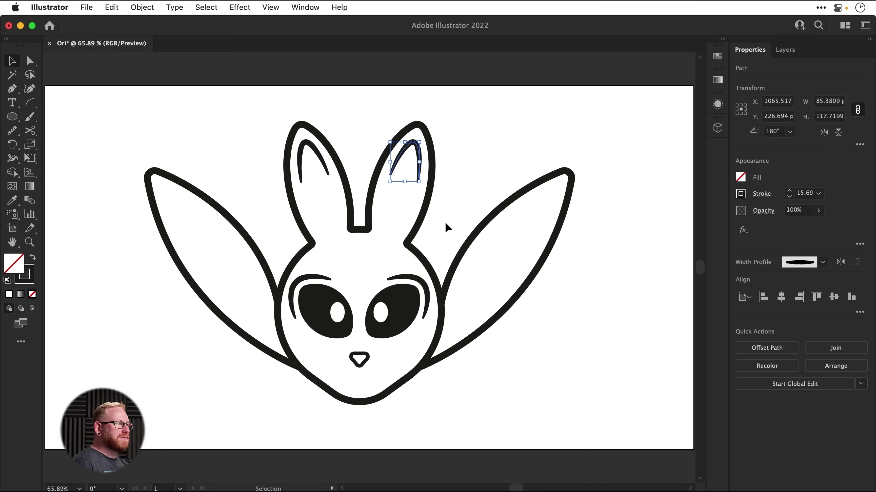
click(311, 277)
shift+click(326, 328)
key(Right)
key(Right)
key(Right)
key(Right)
key(Right)
key(Right)
key(Right)
key(Right)
key(Right)
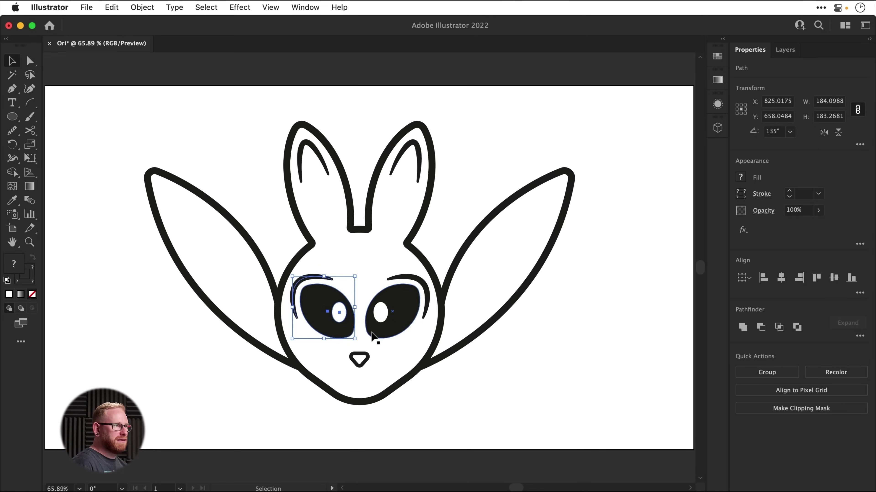
click(386, 326)
shift+click(412, 279)
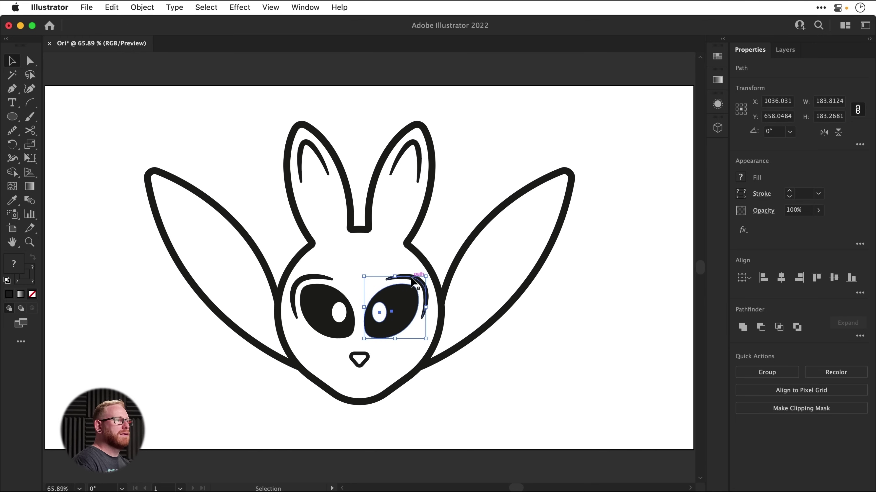
click(233, 148)
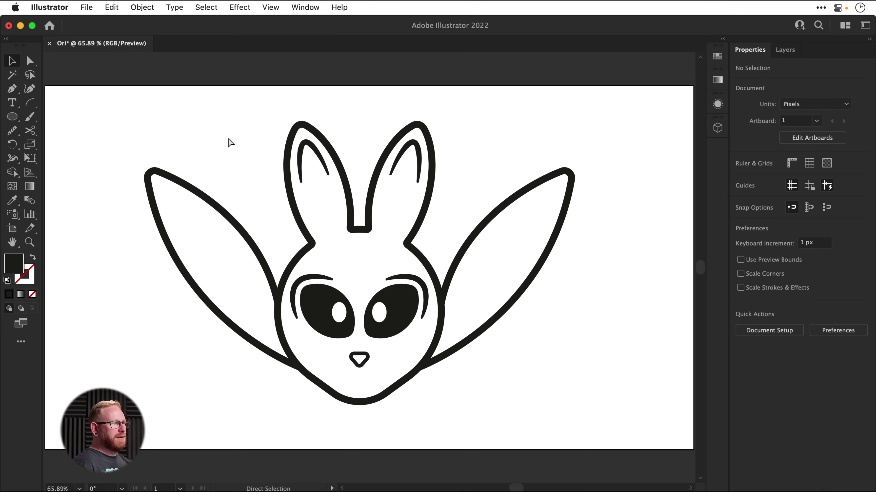
Step: Expand the appearance of the whole character, expand its fills and strokes, and check the result in outline view
key(super+y)
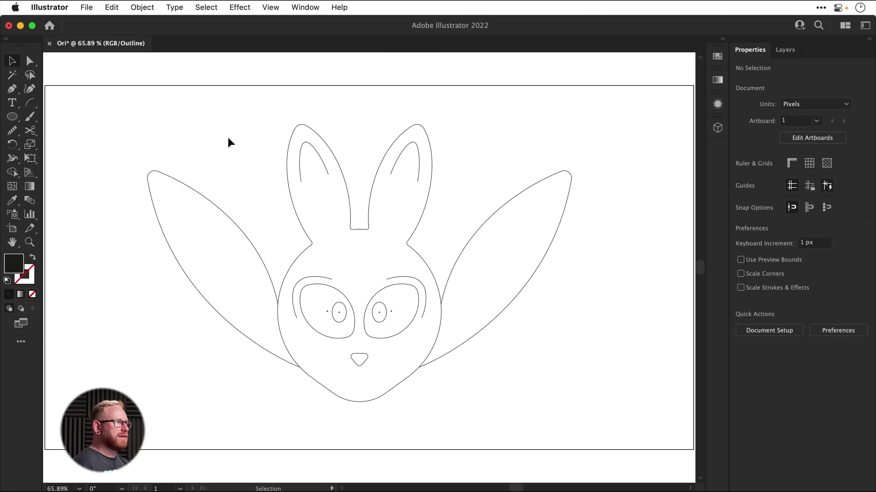
drag(228, 137, 596, 383)
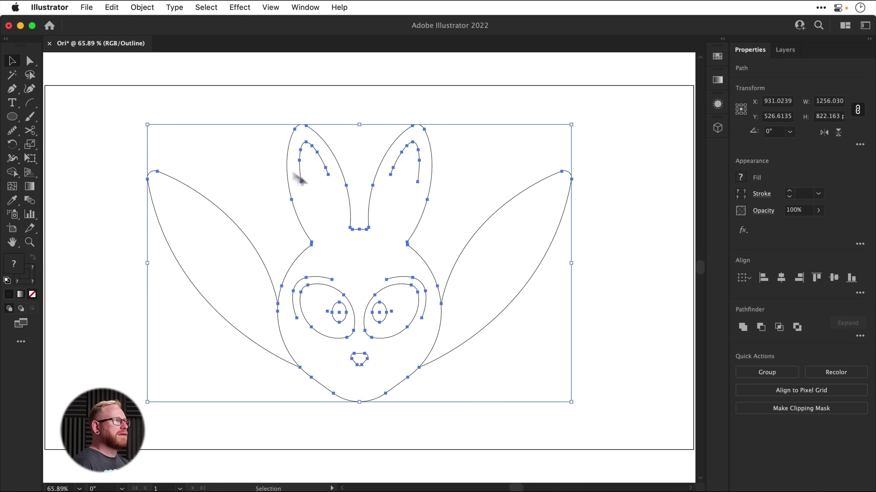
click(142, 8)
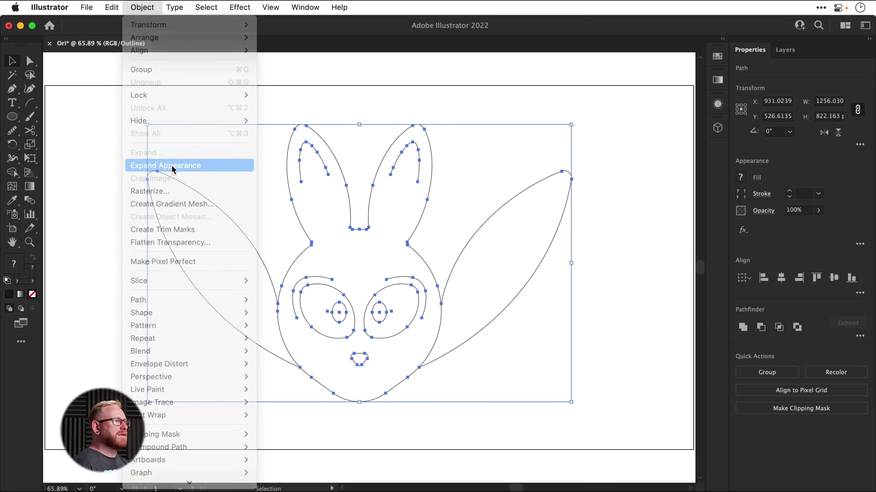
click(173, 167)
click(142, 7)
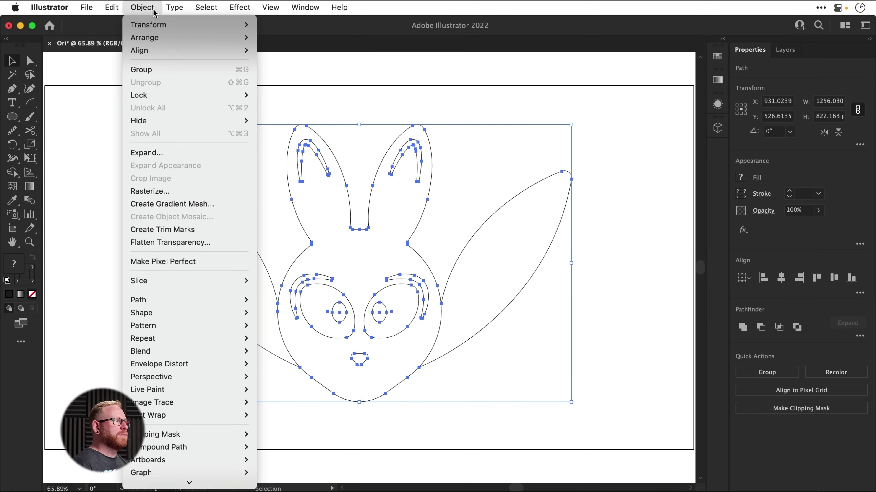
click(159, 156)
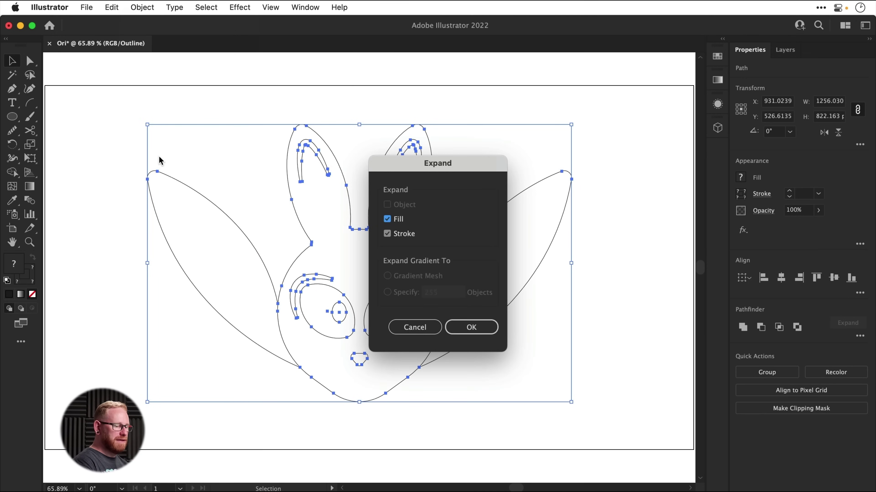
key(Return)
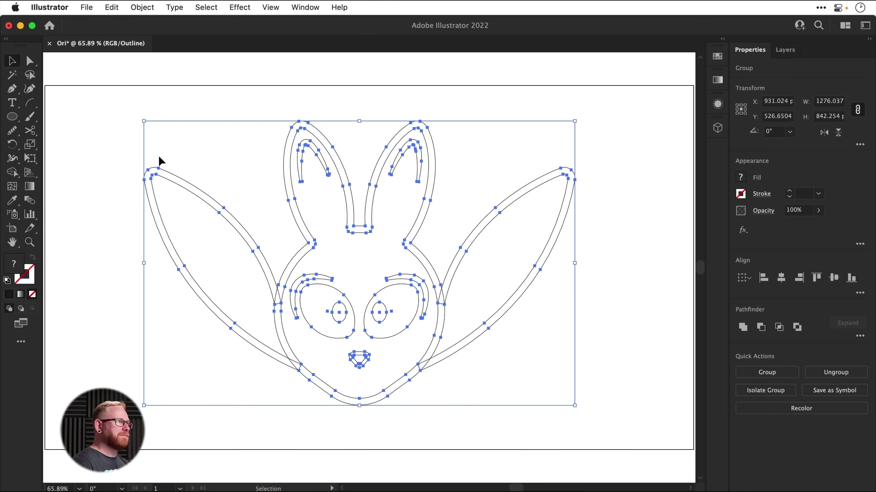
click(160, 160)
key(super+y)
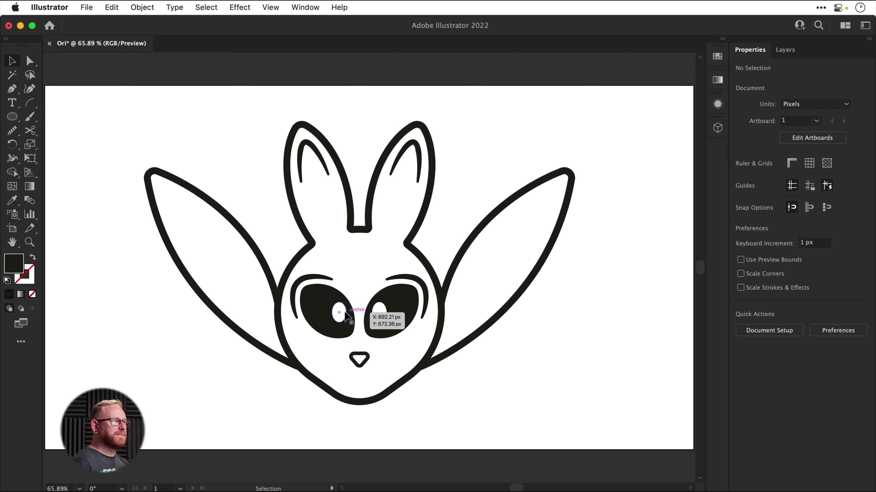
Step: Cut the two white pupils out of the artwork to the clipboard
click(346, 316)
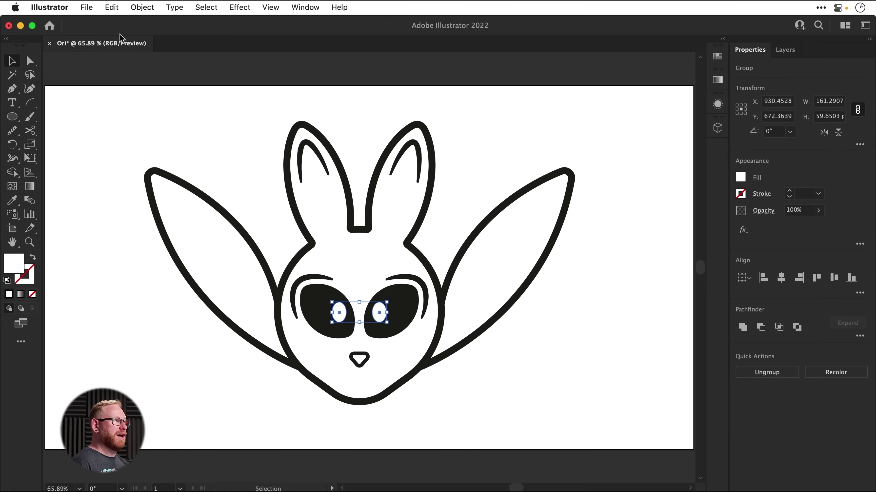
click(111, 7)
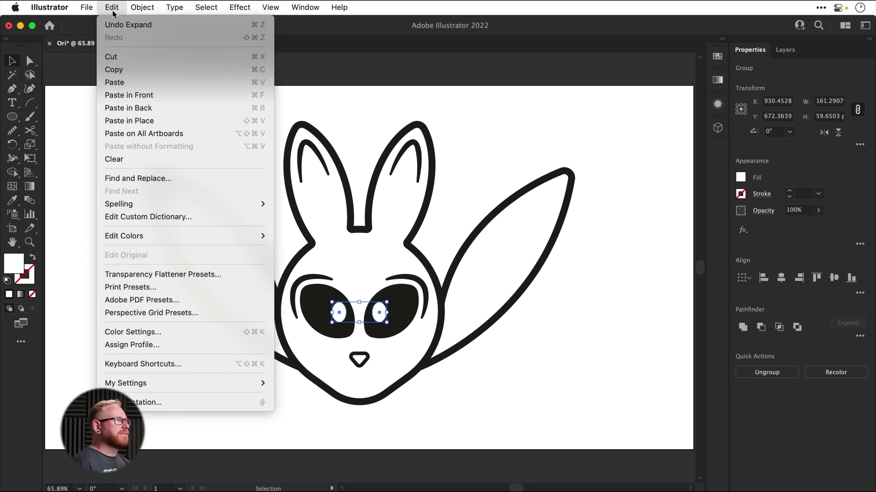
click(117, 57)
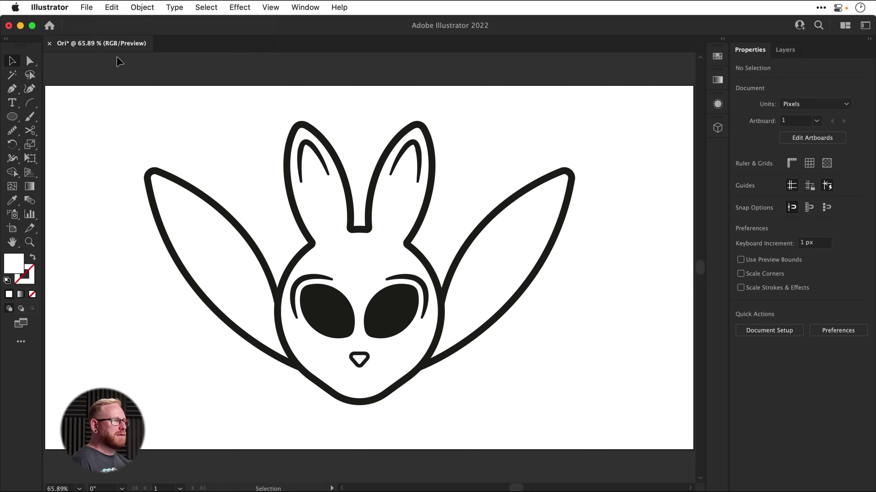
Step: Unite all the remaining black shapes with Pathfinder, checking the merged overlaps in outline view
drag(128, 115, 619, 419)
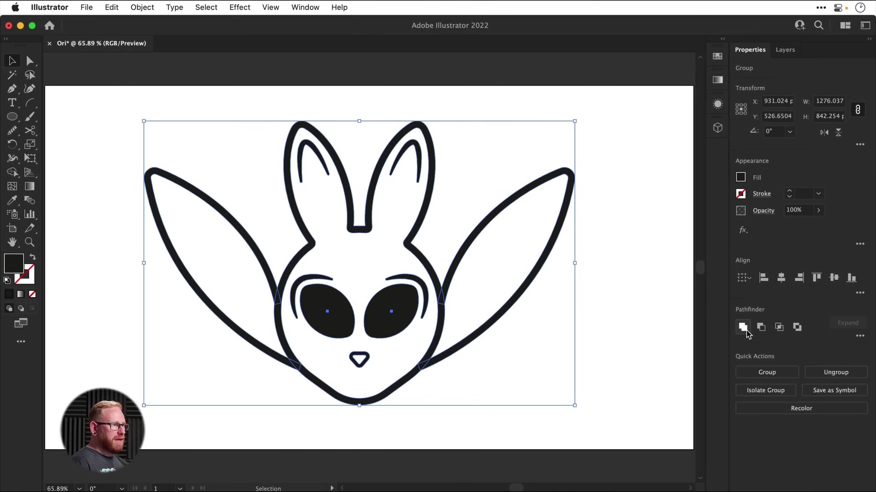
key(super+y)
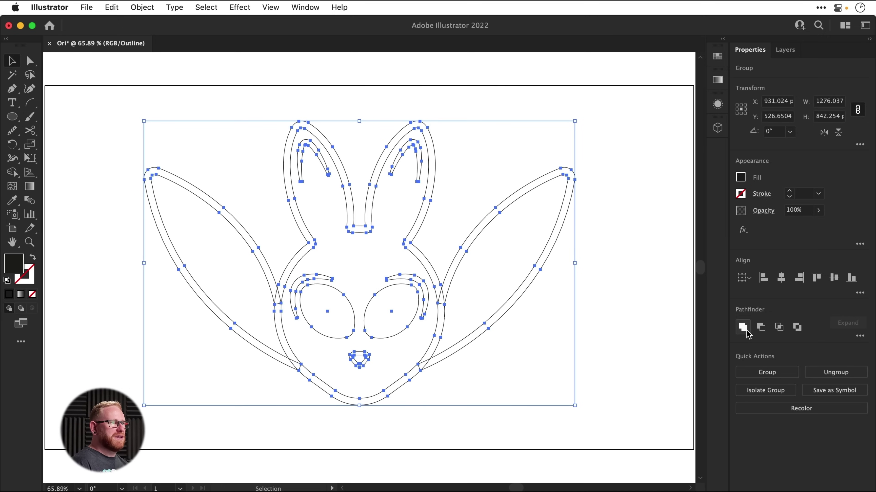
click(745, 332)
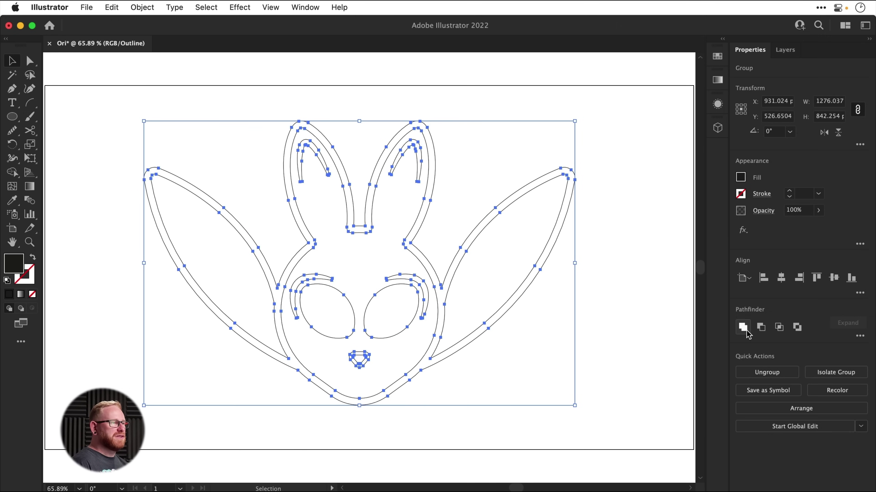
click(628, 324)
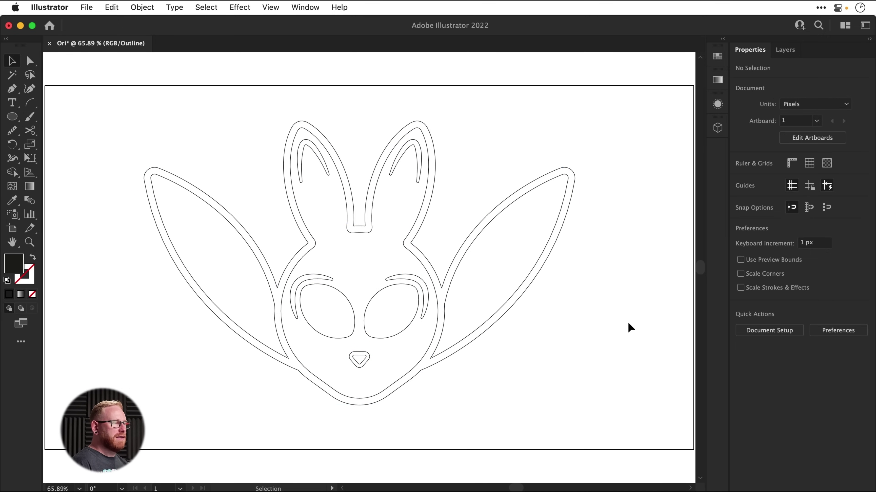
key(super+y)
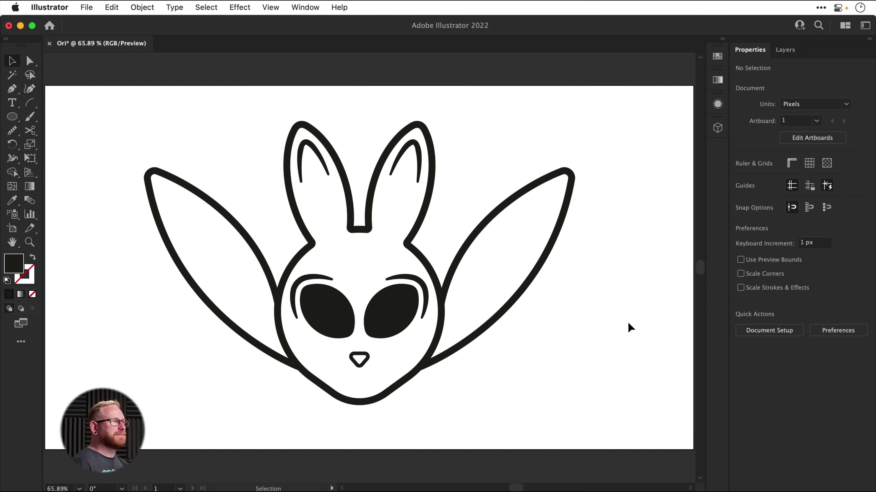
Step: Turn the united black line art into a compound path
click(395, 312)
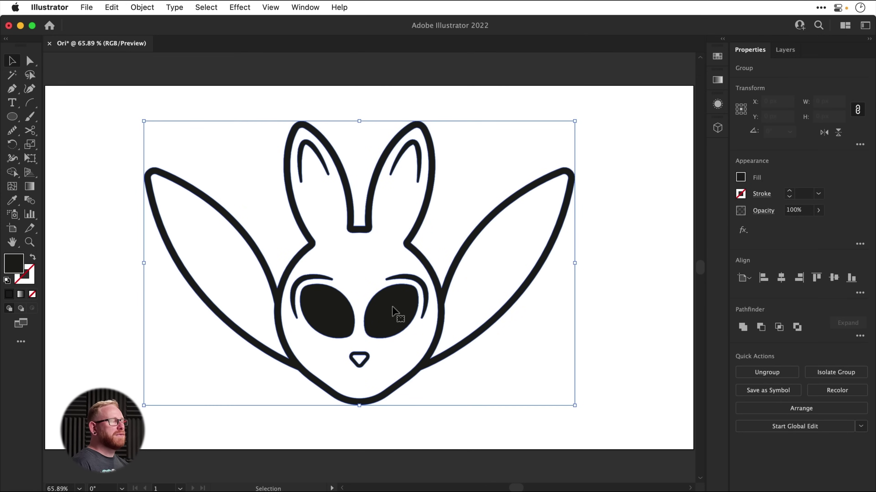
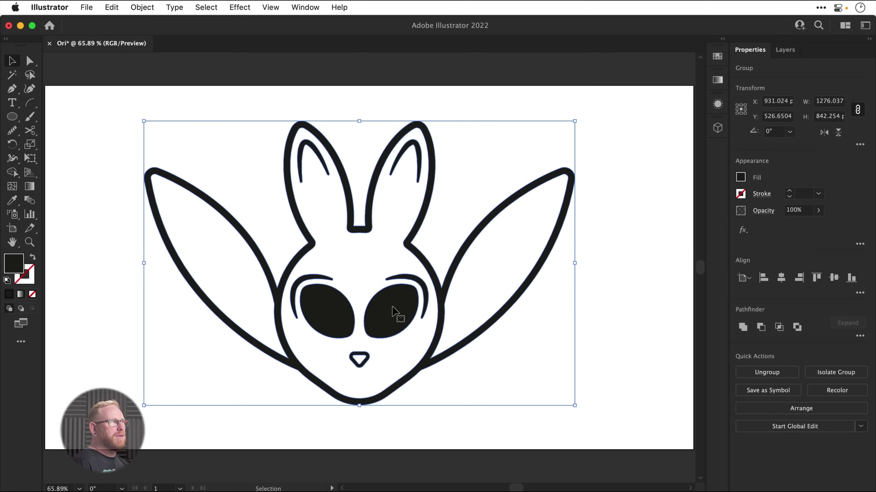
click(154, 8)
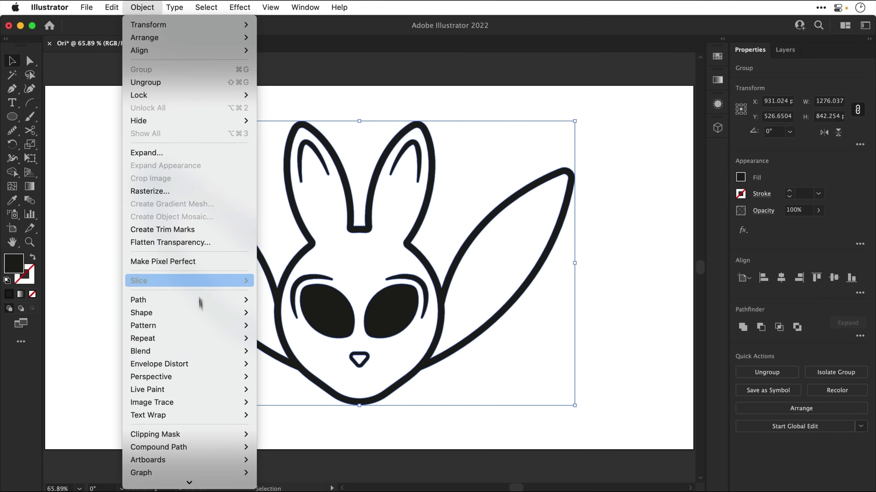
mouse_move(215, 448)
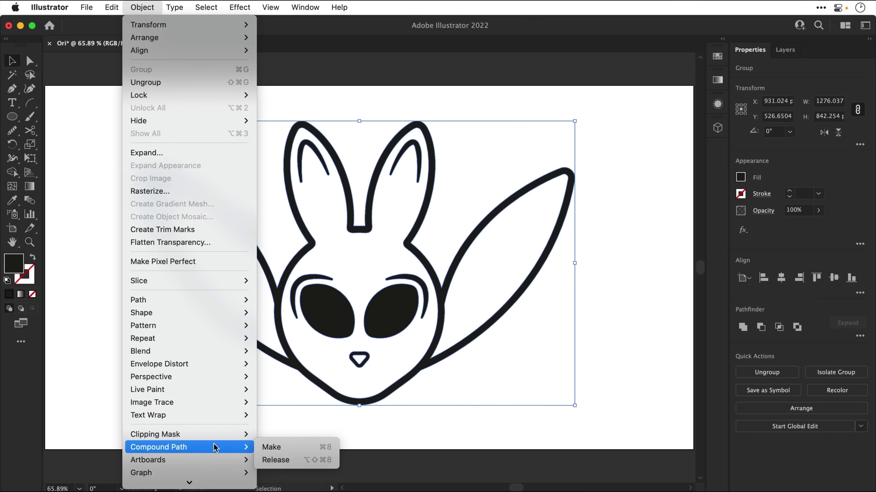
click(273, 448)
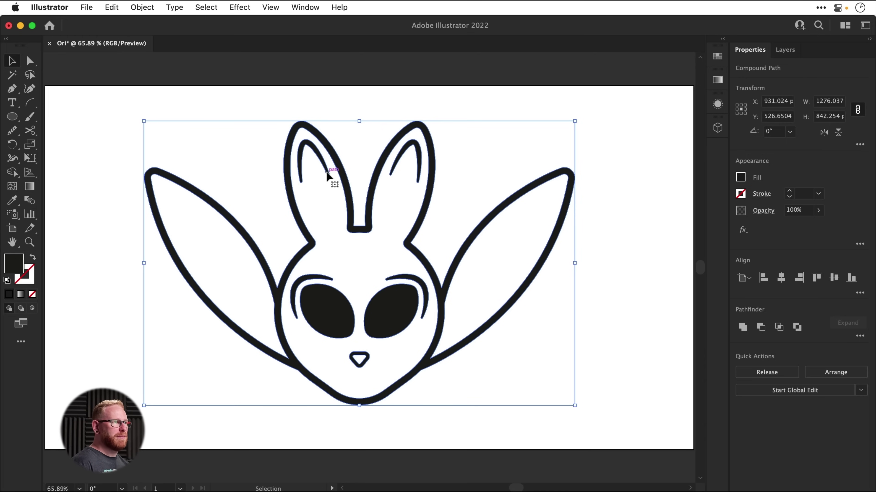
Step: Paste the white pupils back in place, make them a compound path, and deselect them
click(111, 8)
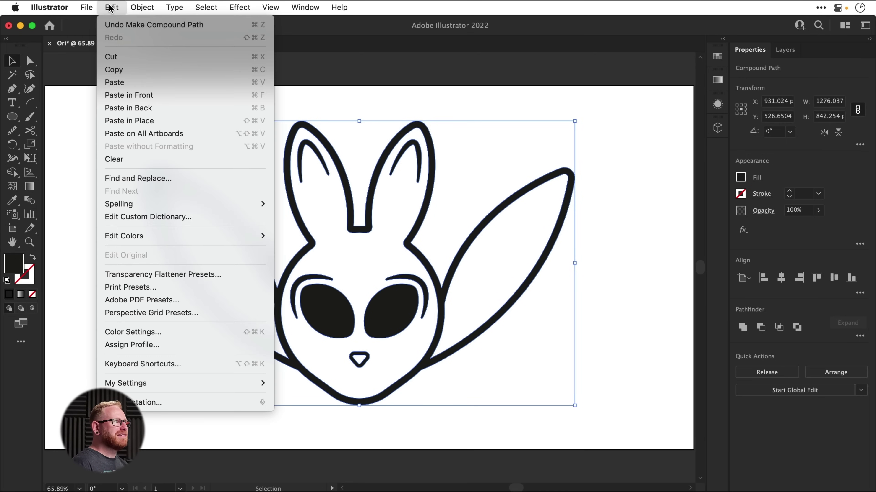
click(154, 117)
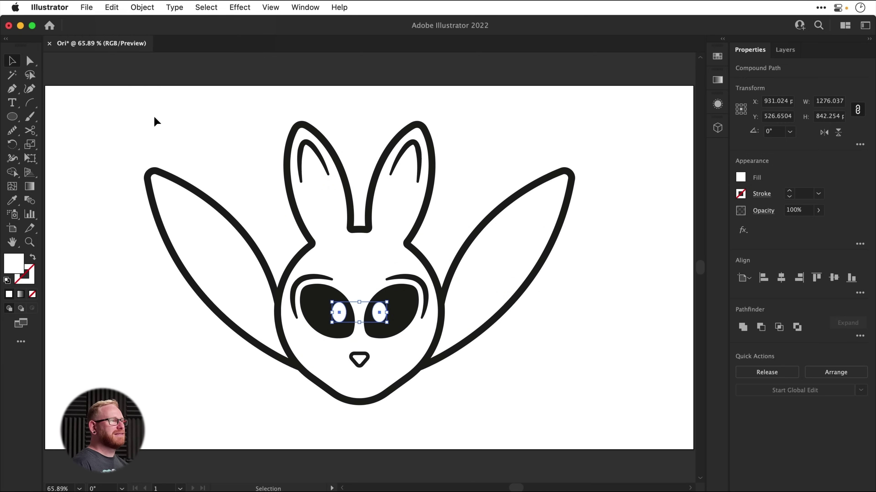
click(152, 7)
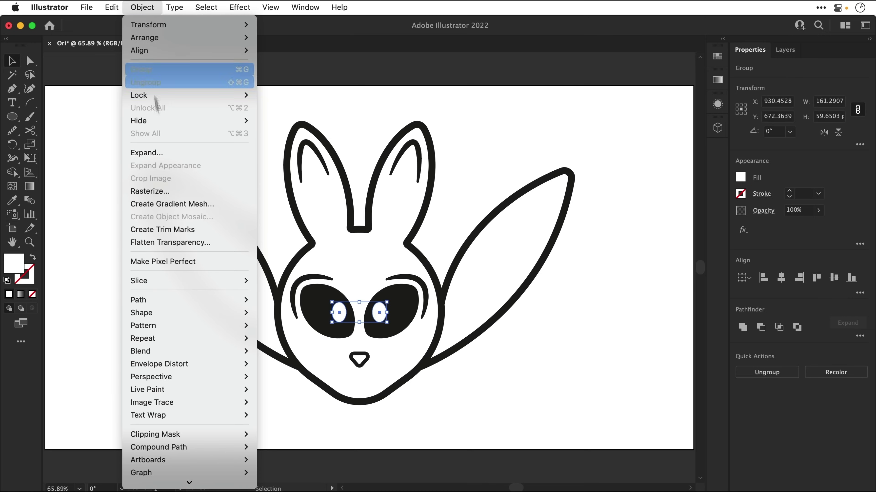
mouse_move(194, 448)
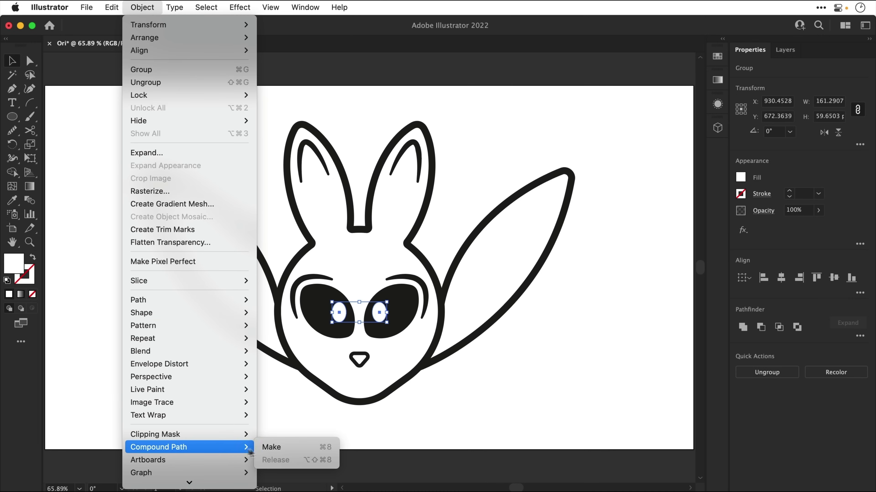
click(278, 448)
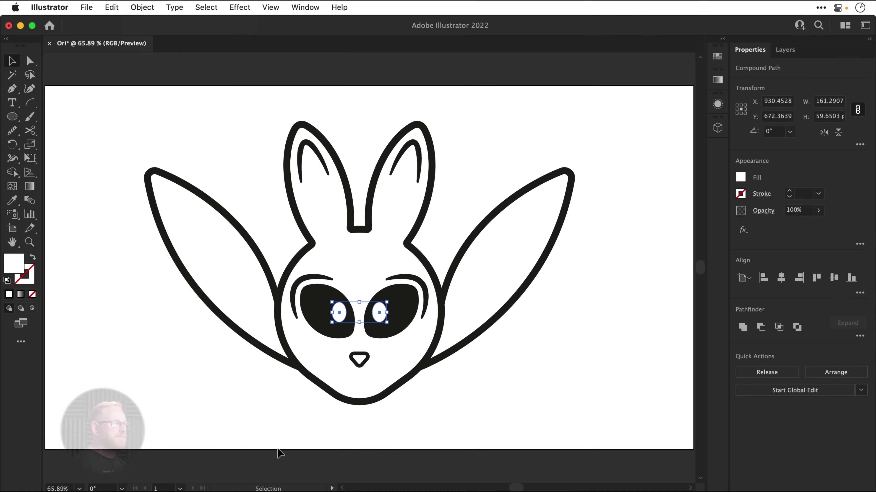
click(185, 348)
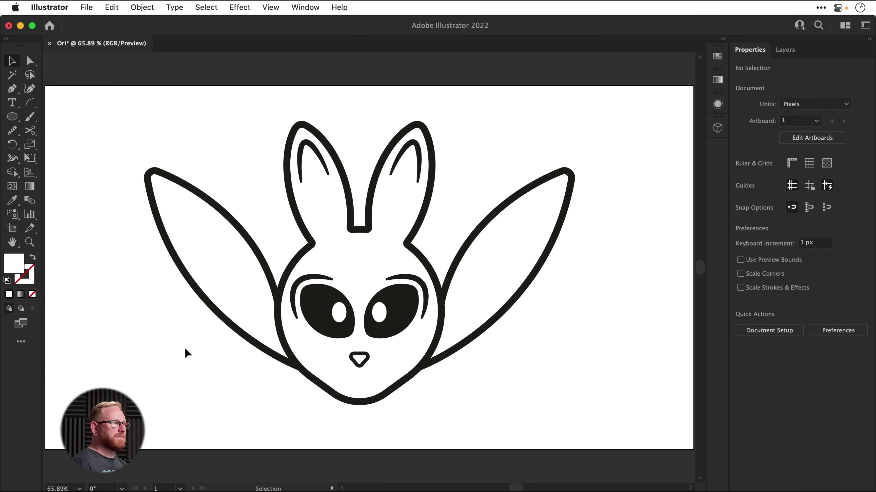
Step: Try Live Paint on the black line art by filling the left outer ear and the head with black
click(210, 304)
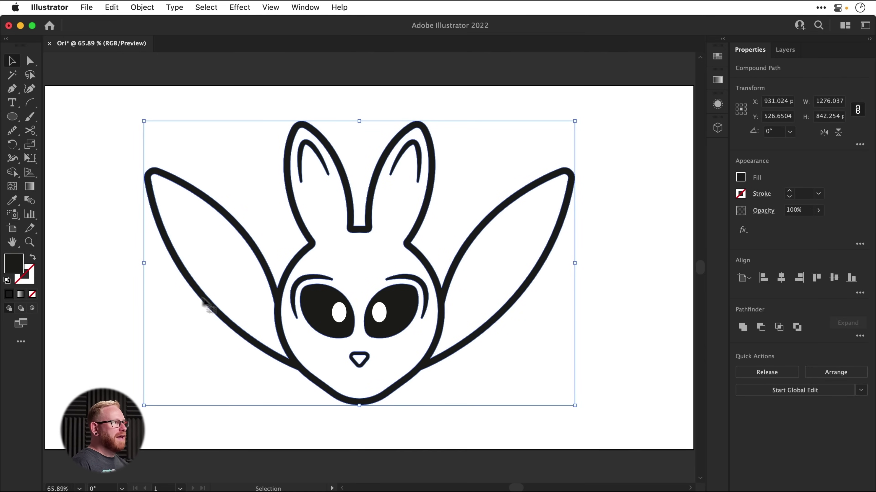
click(18, 174)
drag(19, 178, 55, 188)
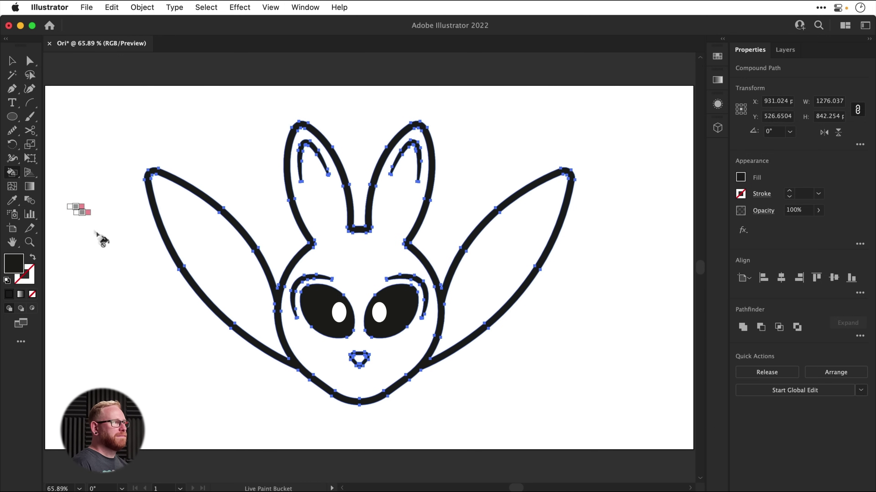
click(210, 253)
click(314, 199)
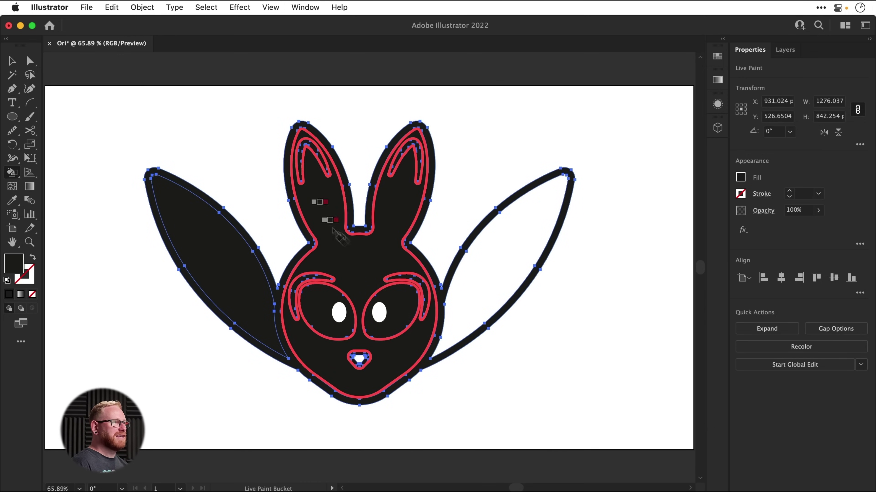
Step: Undo the black Live Paint fills and deselect the line art
key(v)
key(super+z)
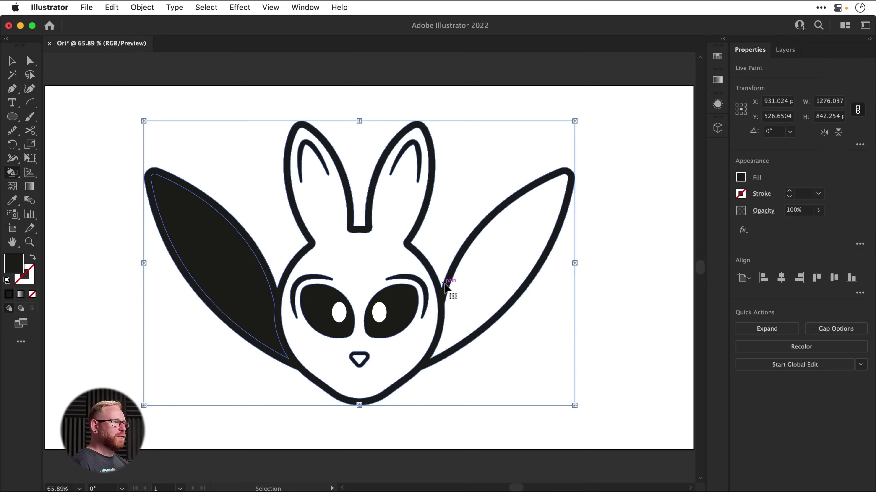
key(super+z)
key(k)
key(v)
click(611, 158)
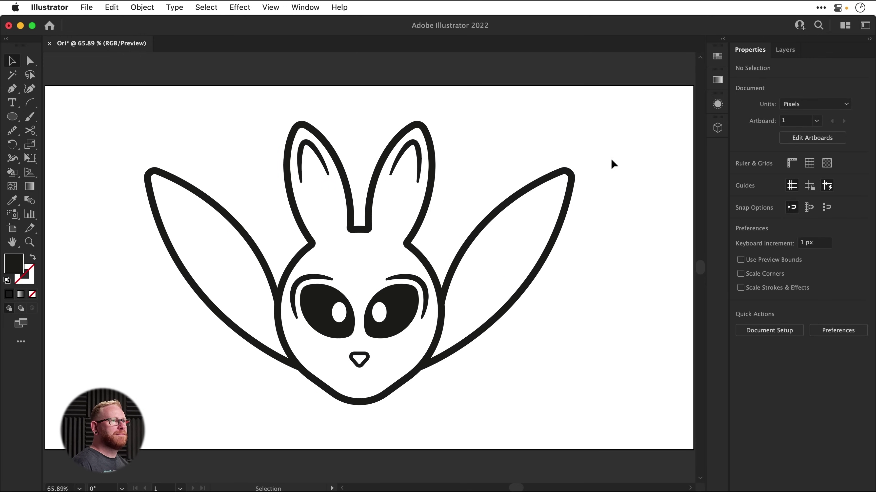
Step: Turn the purple swatch C=75 M=100 Y=0 K=0 into a global color
click(720, 56)
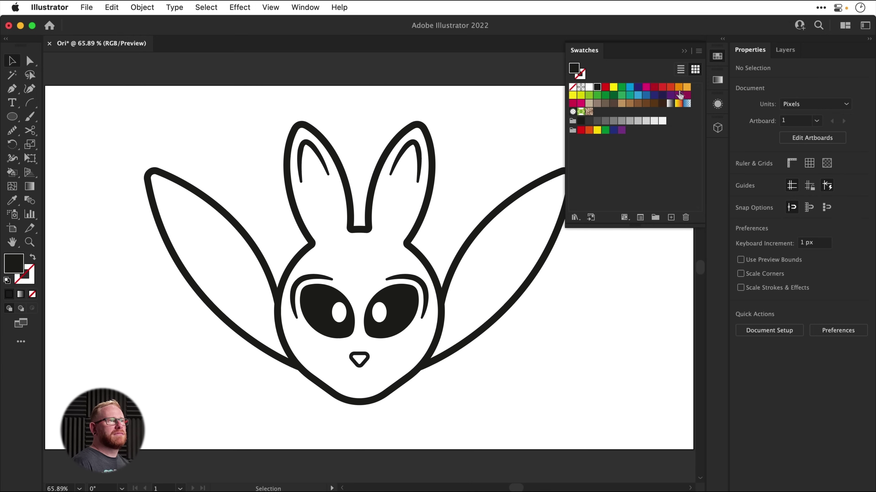
double_click(670, 96)
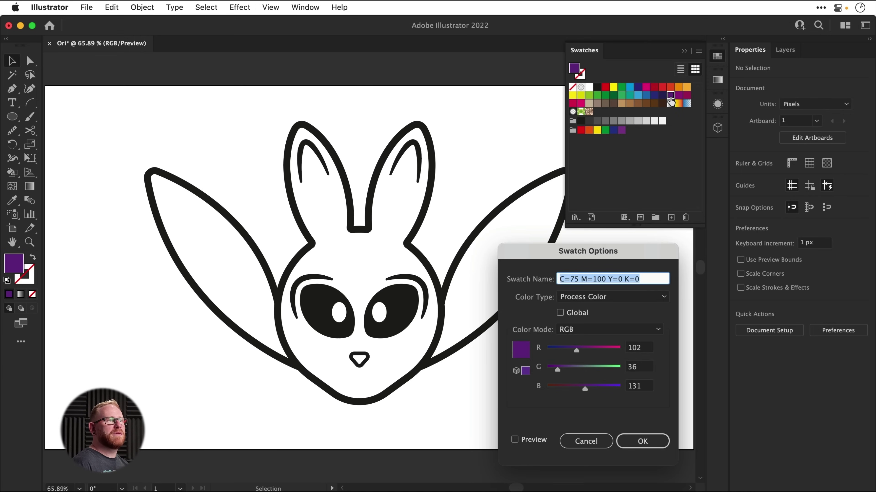
click(570, 317)
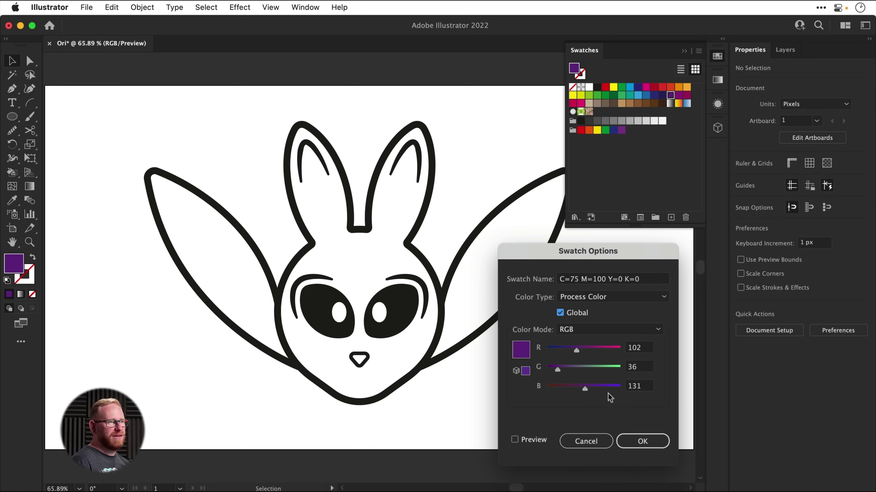
click(640, 442)
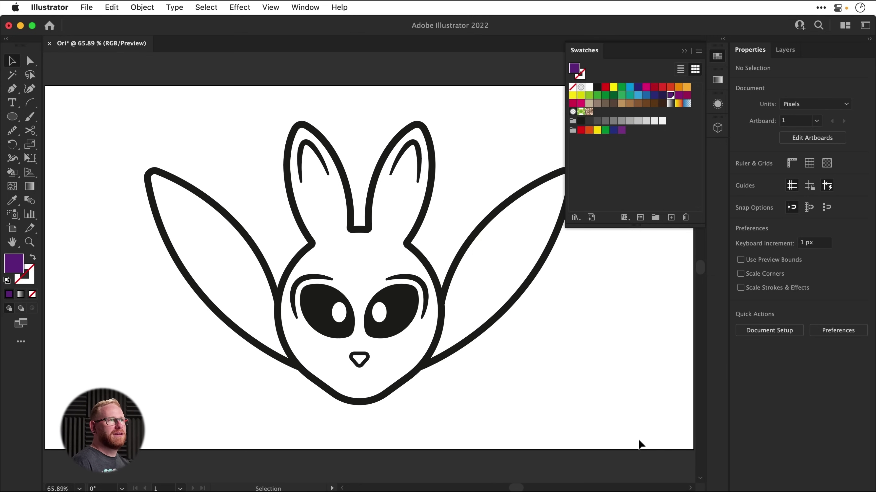
Step: Make the dark blue swatch C=100 M=100 Y=25 K=25 global and set it to a pale lilac, RGB 226, 211, 226
double_click(662, 96)
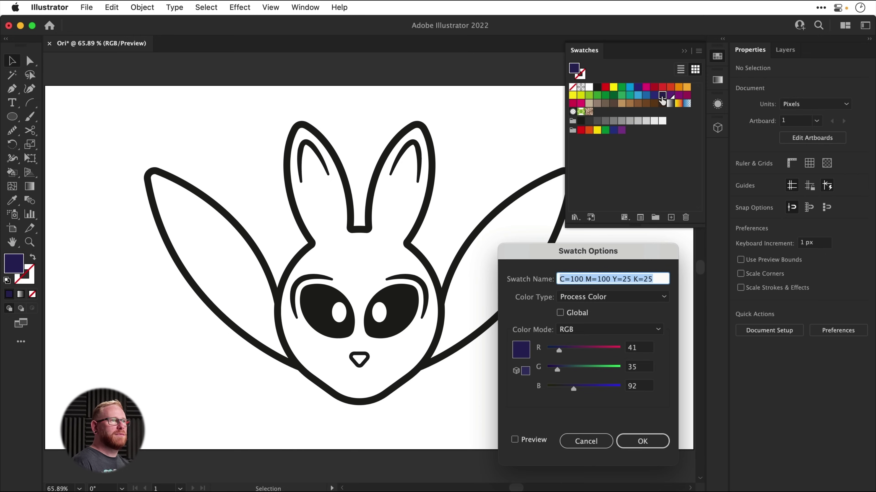
click(577, 314)
click(535, 441)
click(580, 350)
drag(581, 350, 608, 371)
click(604, 368)
click(608, 388)
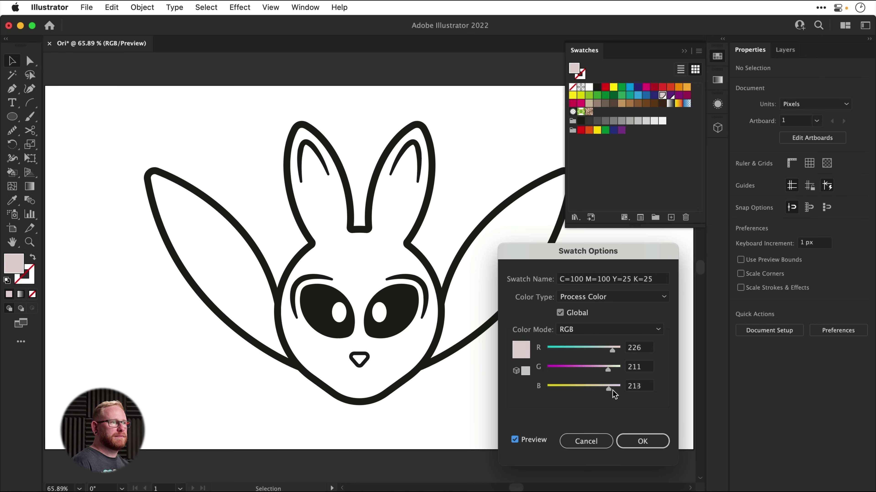
click(644, 441)
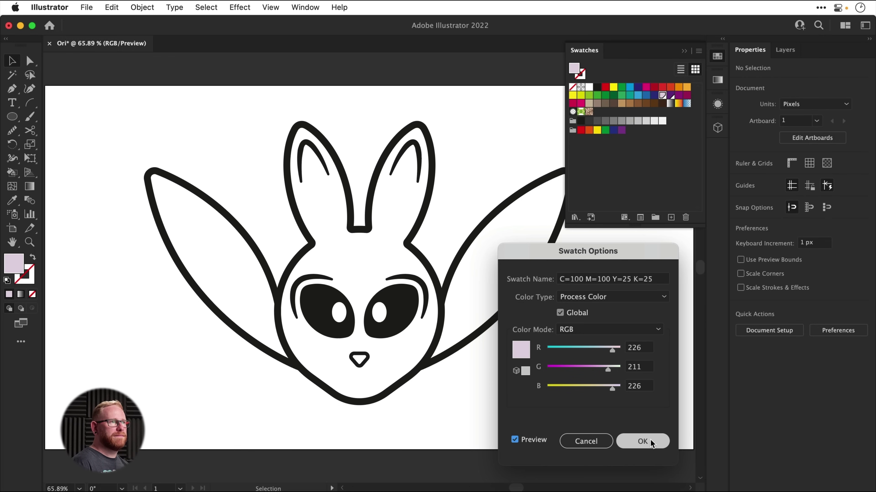
Step: Adjust the global purple swatch to a softer purple of about RGB 95, 80, 145
double_click(670, 95)
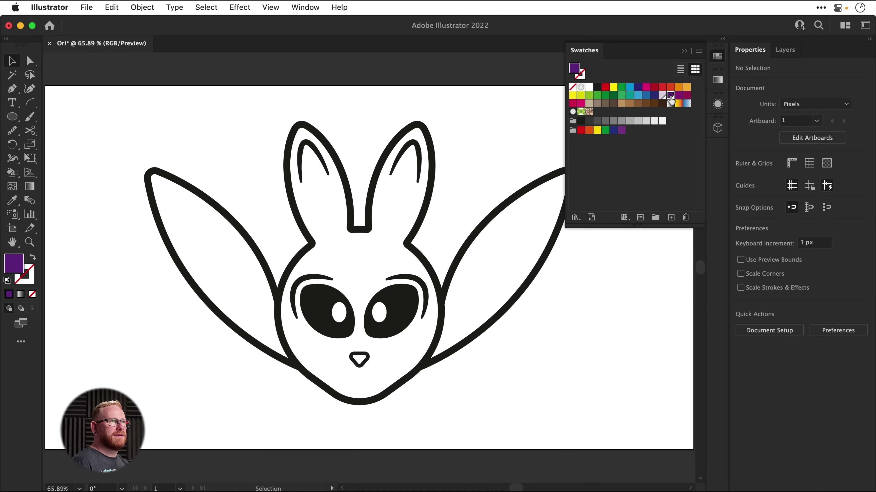
click(548, 439)
drag(558, 369, 573, 350)
drag(586, 386, 591, 387)
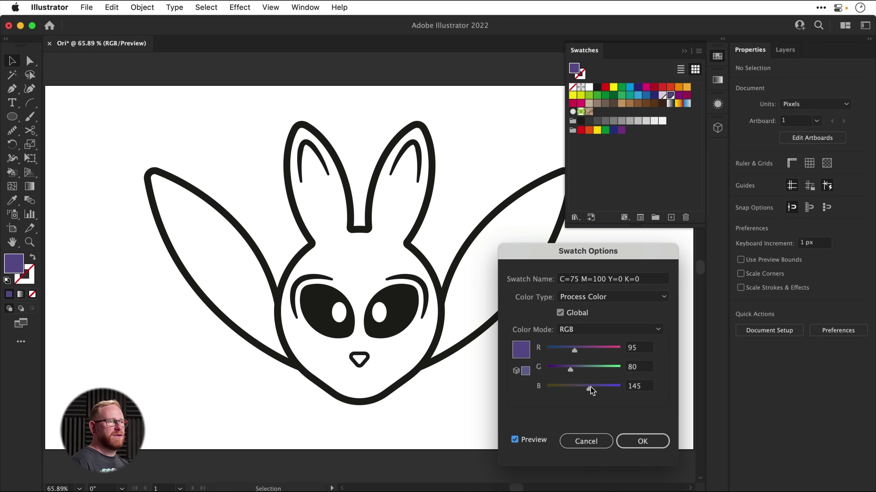
click(665, 441)
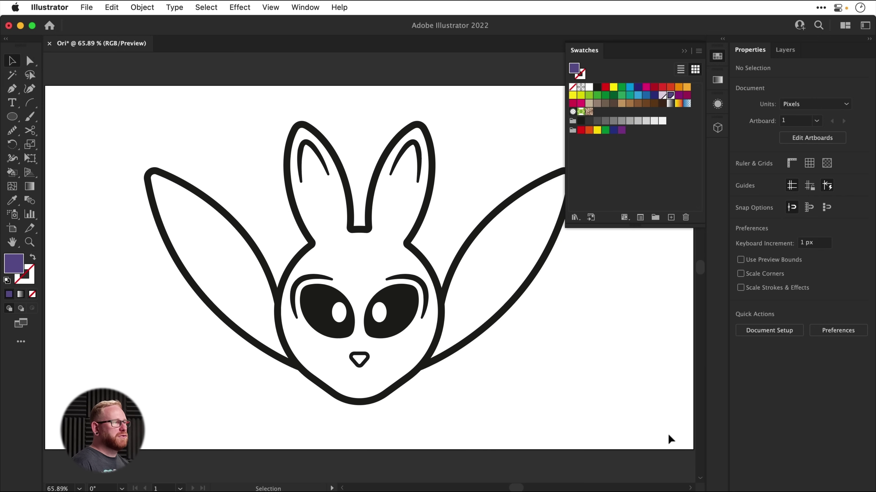
Step: Fill both outer ears, the head and the nose of the line art with the global purple using Live Paint, and deselect
click(236, 224)
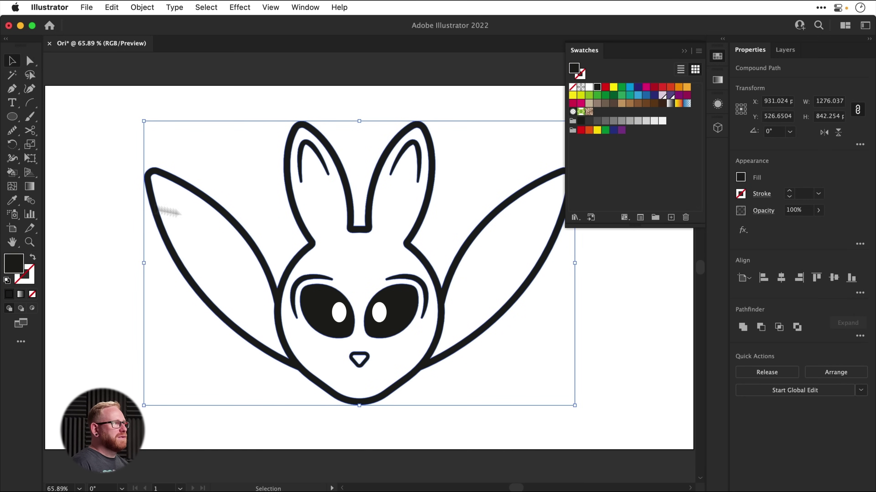
click(17, 174)
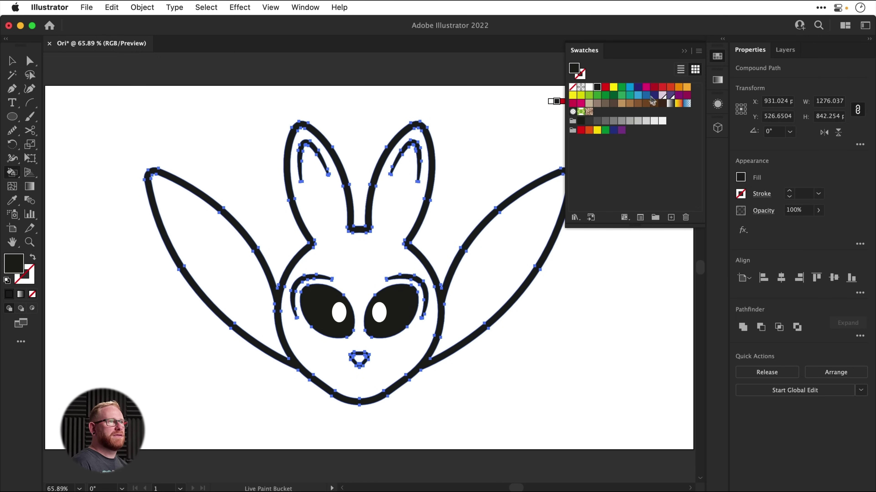
click(668, 98)
click(210, 253)
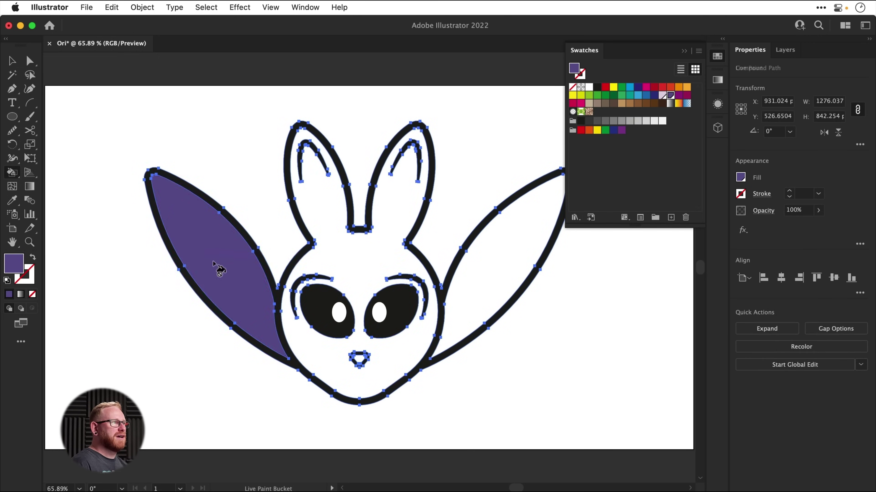
click(345, 252)
click(486, 271)
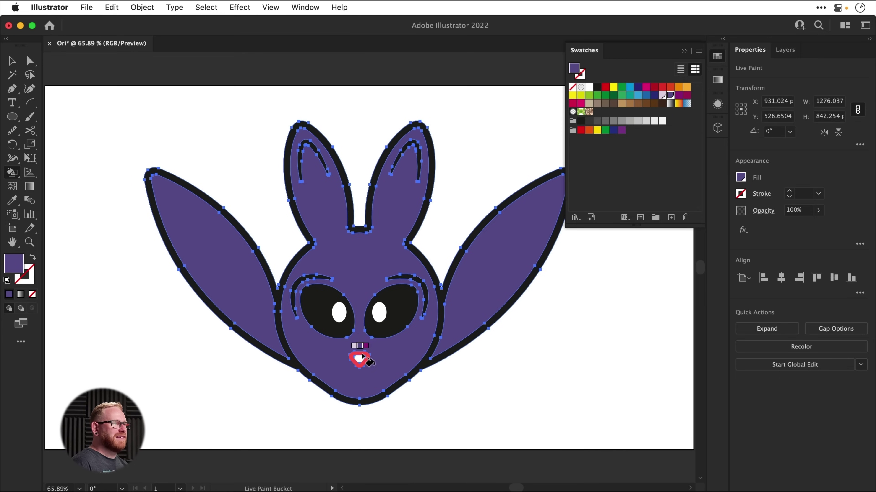
click(360, 360)
key(v)
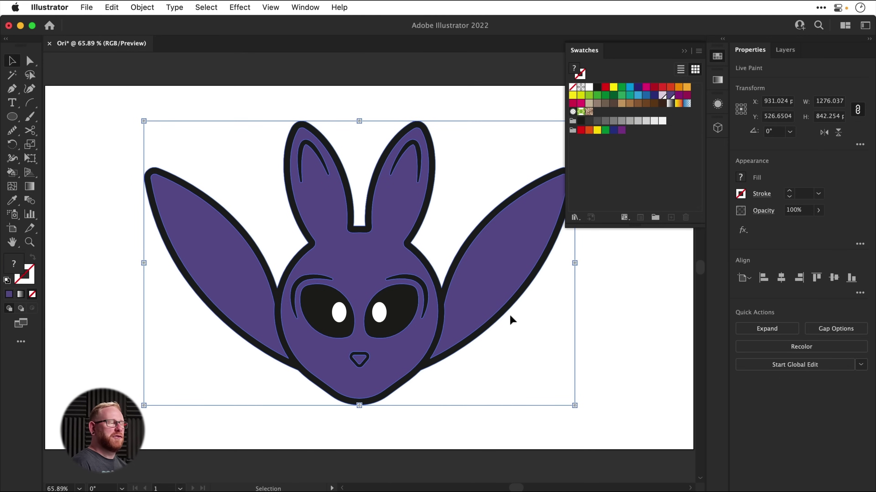
click(613, 307)
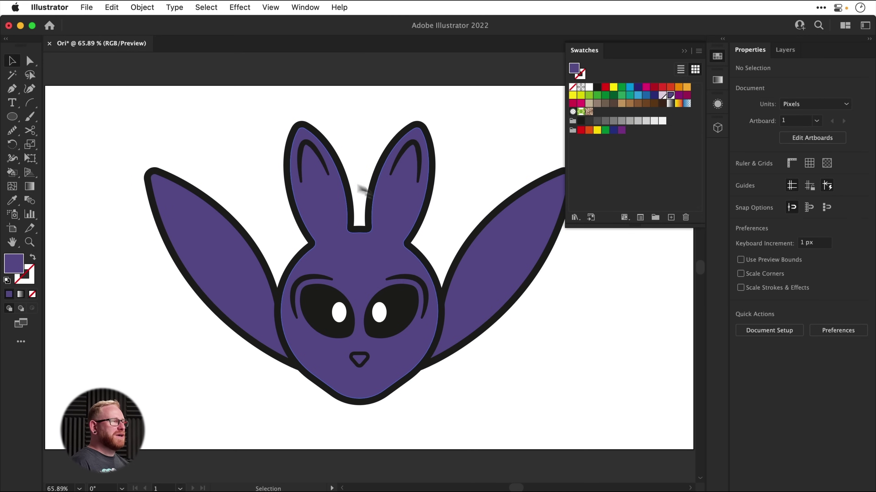
Step: Expand the Live Paint artwork with the object, fill and stroke options enabled
click(353, 237)
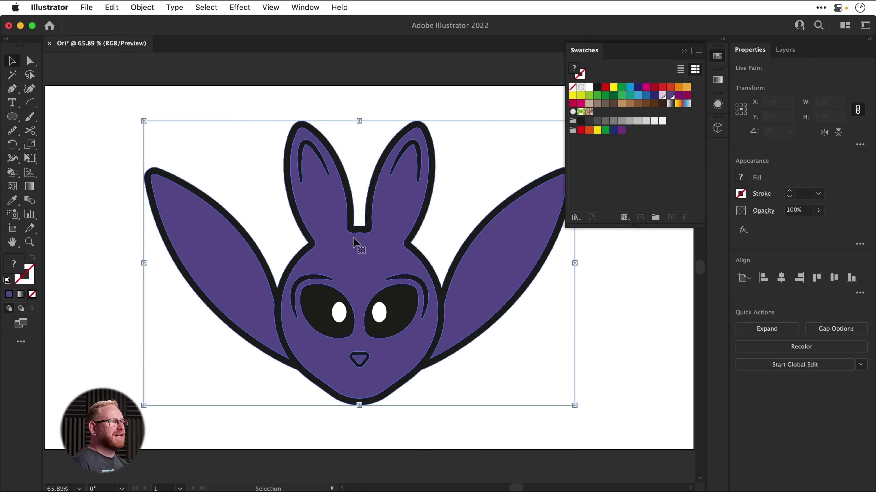
click(141, 7)
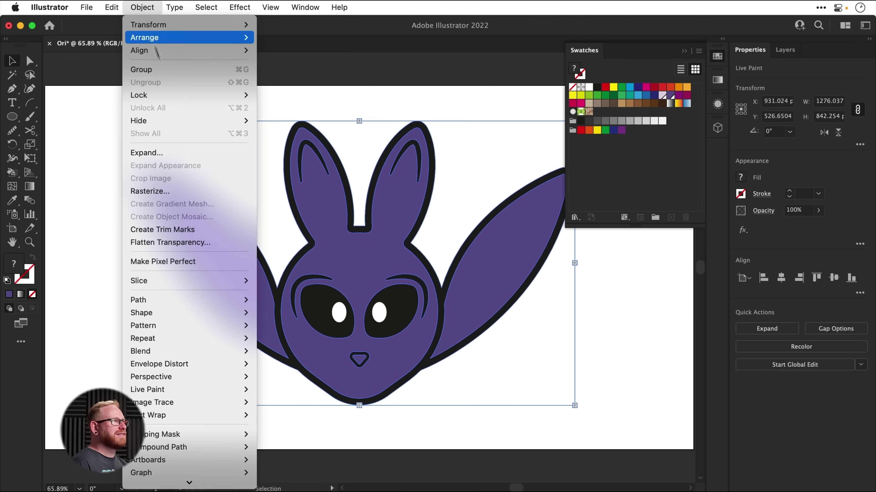
click(188, 153)
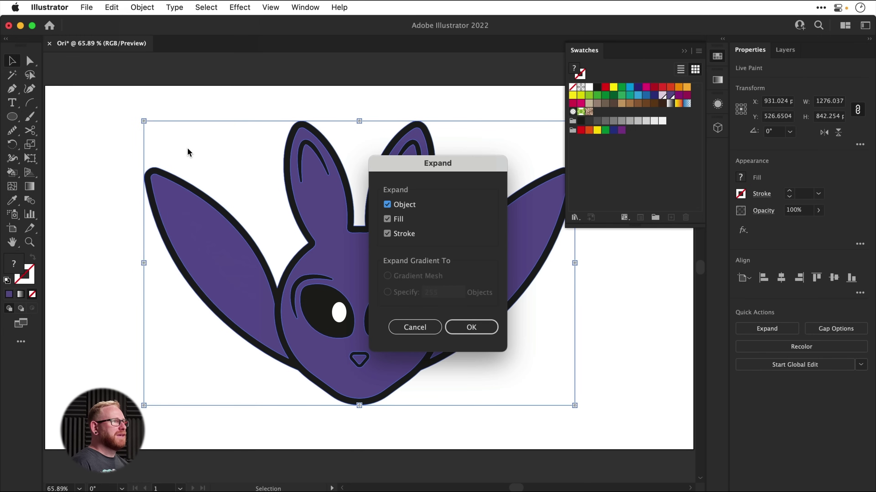
key(Return)
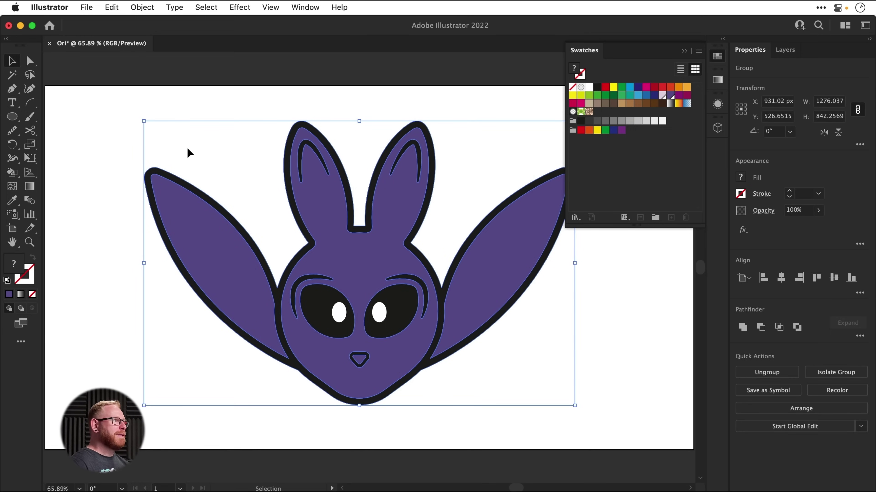
Step: Ungroup the expanded artwork completely into separate shapes and deselect it
click(144, 8)
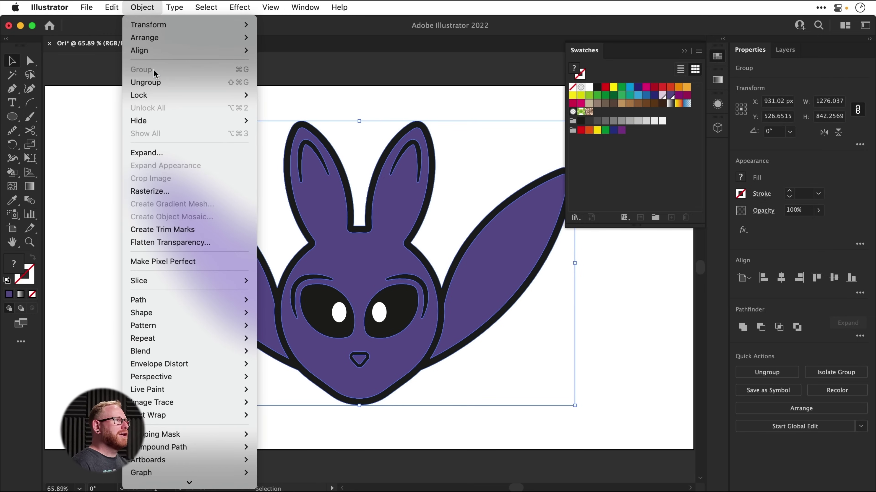
click(156, 80)
key(super)
key(super+shift+g)
click(231, 166)
Step: Test that the purple fills are separate by deleting the left outer ear's fill, moving the head and right ear fills, and undoing both moves
drag(230, 274, 220, 326)
key(Delete)
drag(403, 201, 332, 235)
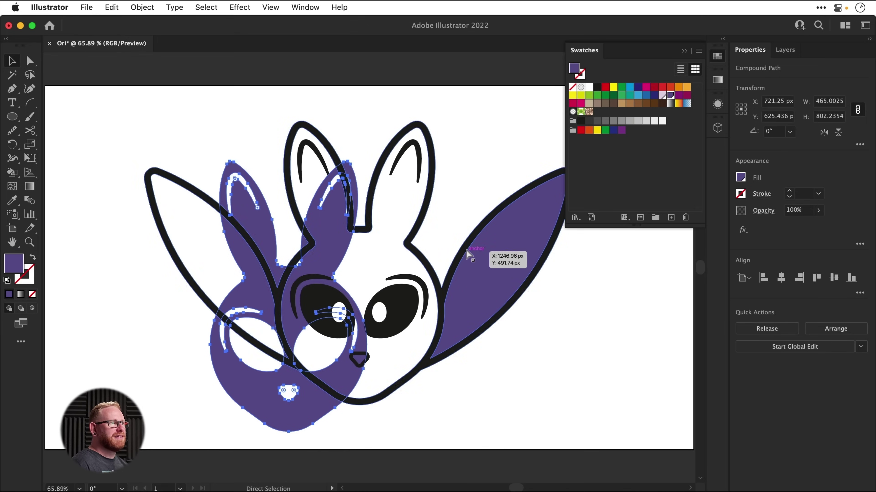
key(super+z)
drag(475, 254, 528, 262)
key(super+z)
Step: Try a white fill on the small triangle inside the nose
drag(355, 358, 396, 379)
scroll(356, 355, up, 8)
key(a)
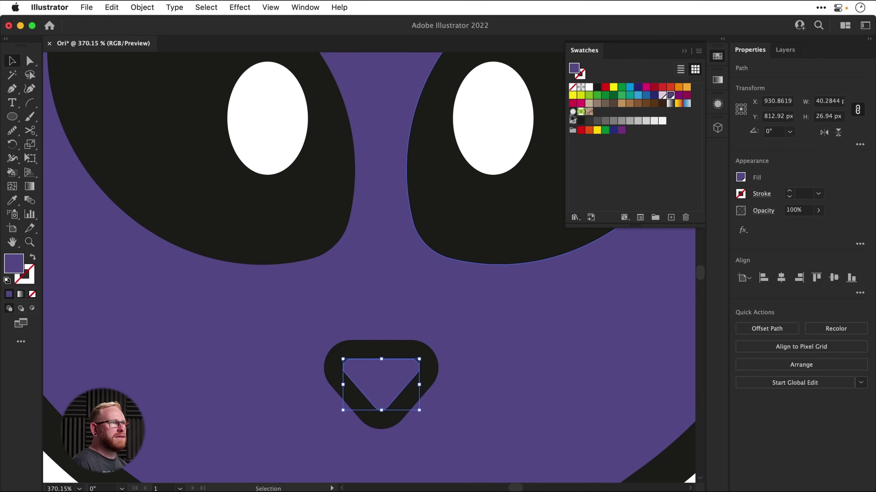
click(590, 88)
key(super+minus)
key(super+minus)
key(super+minus)
key(super+minus)
key(super+minus)
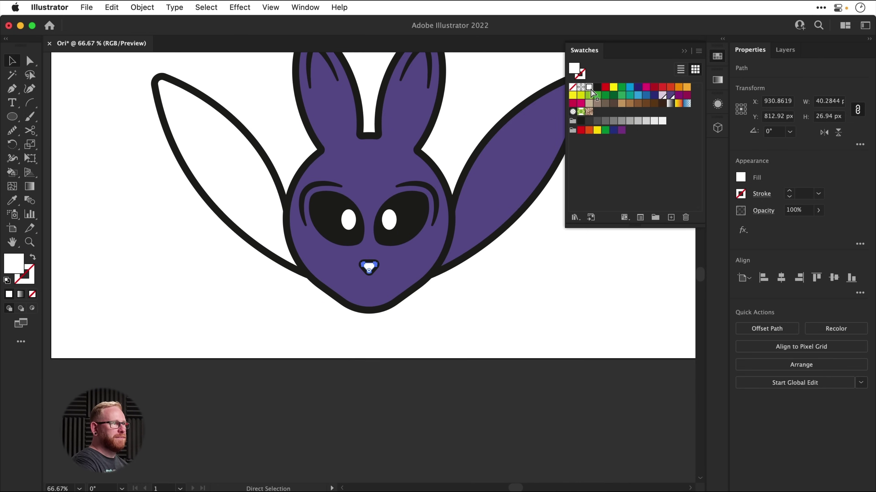
Step: Undo the test edits to the nose and the left outer ear, and deselect everything
drag(355, 236, 348, 257)
click(223, 230)
key(super+z)
key(super+z)
key(super+z)
key(v)
click(252, 367)
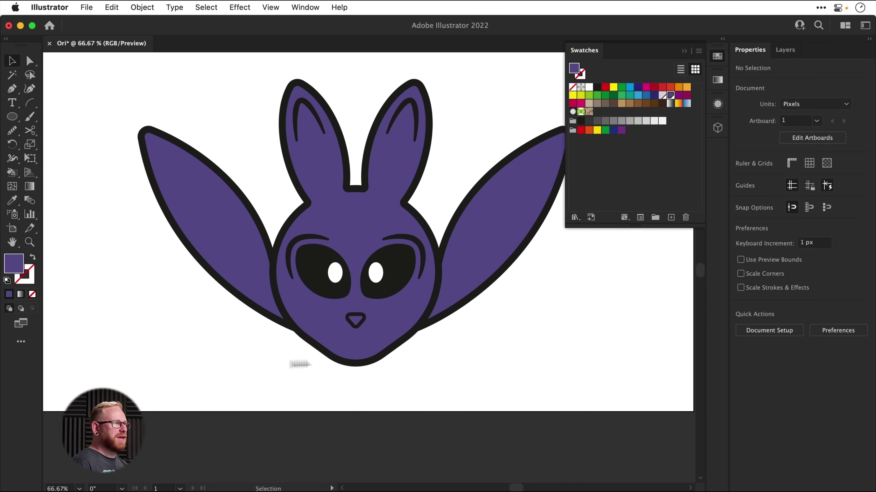
Step: Fill the inner triangle of the nose with white and deselect it
key(z)
drag(357, 315, 617, 452)
key(v)
click(348, 342)
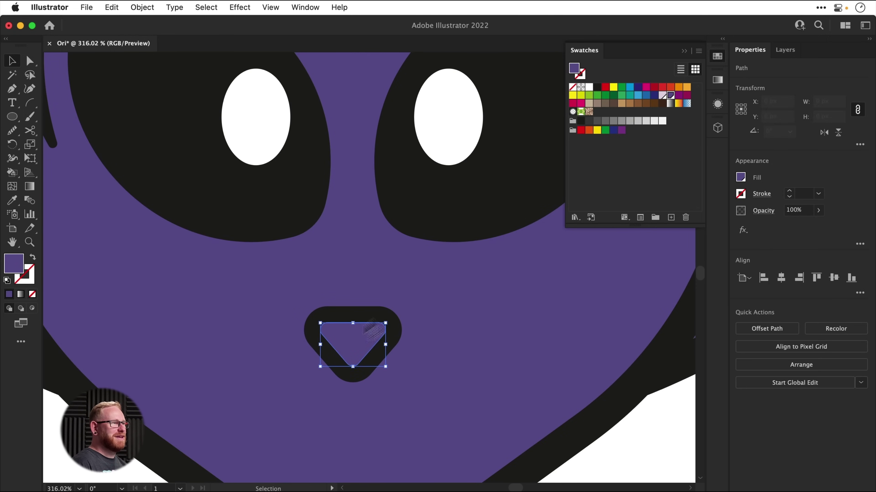
click(590, 87)
key(super+0)
click(495, 151)
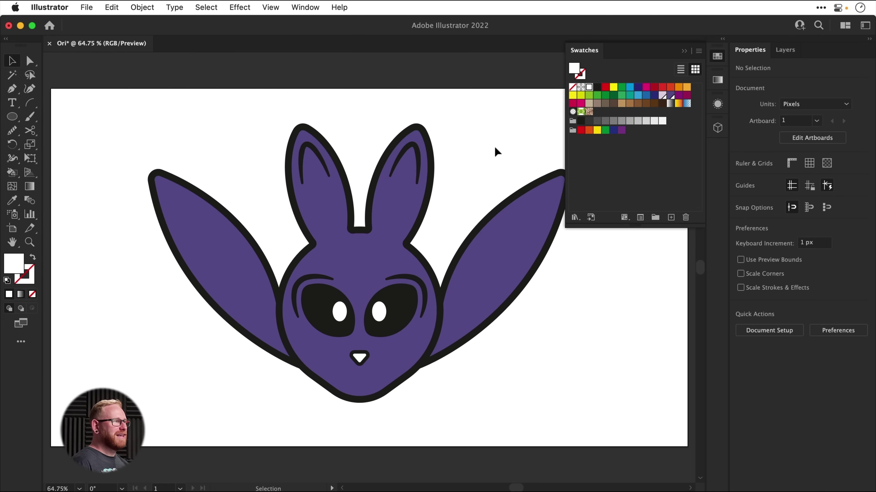
Step: Select the left outer ear's fill without shifting it and apply the white-to-black linear gradient swatch
drag(238, 267, 209, 280)
key(super+z)
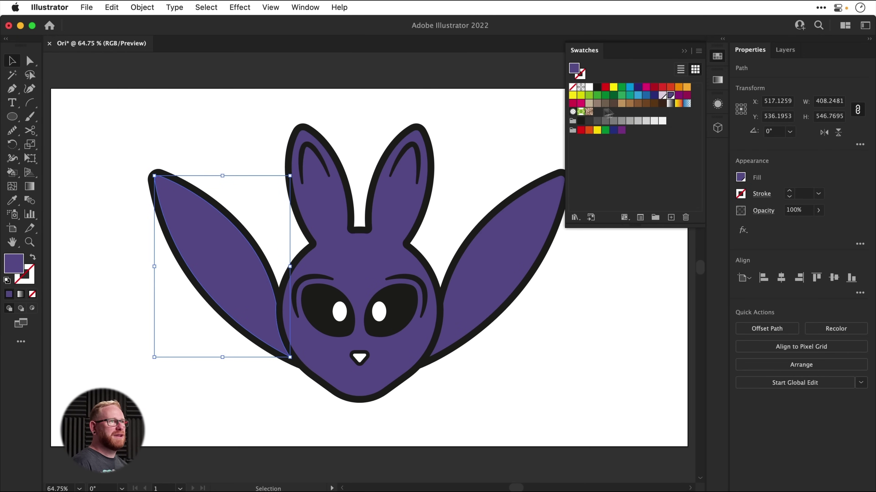
click(669, 103)
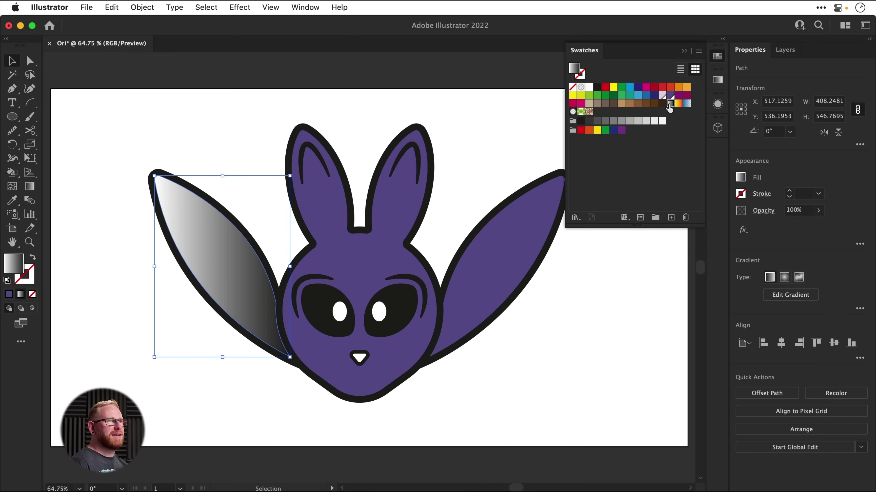
Step: Recolour the black end stop of the left outer ear's gradient with the pale lilac global swatch
click(717, 81)
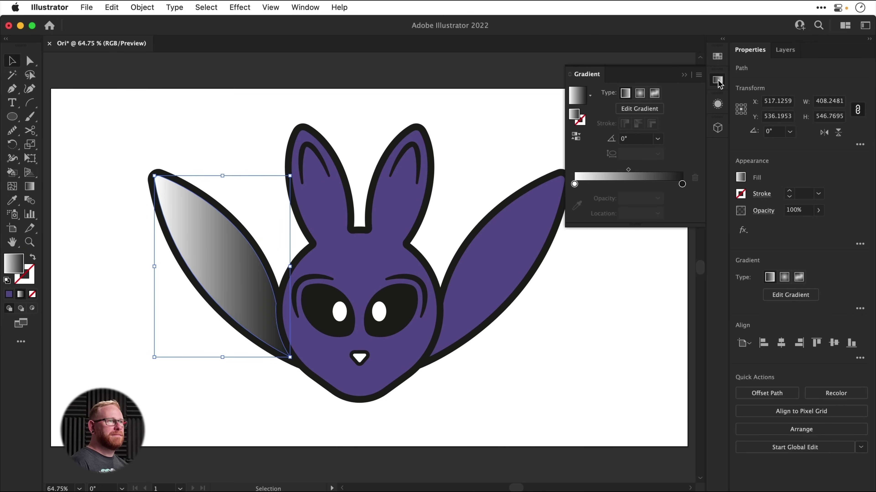
click(682, 185)
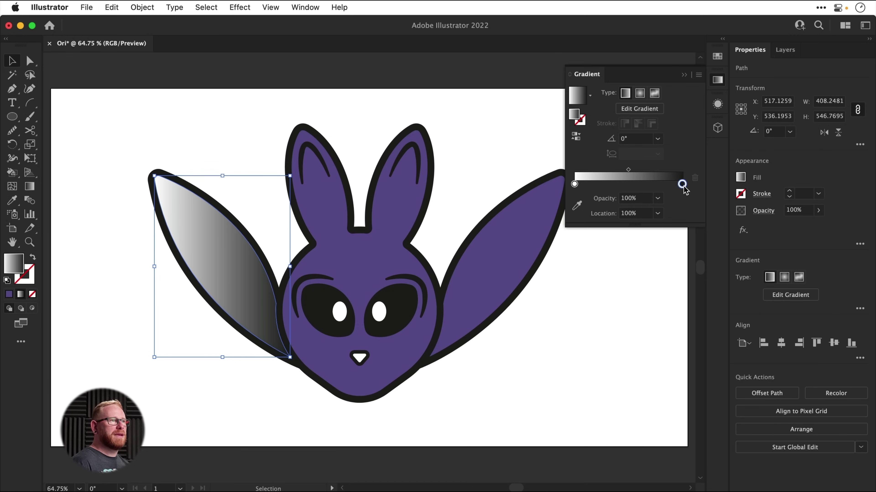
double_click(682, 185)
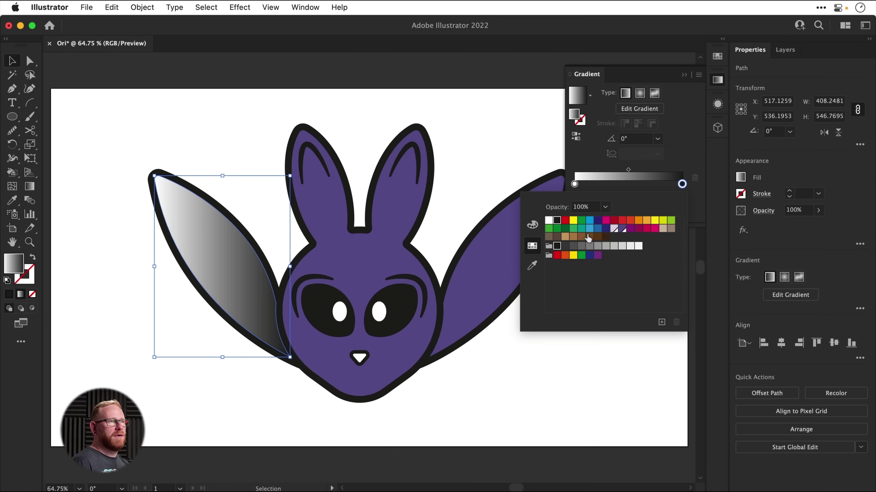
click(623, 229)
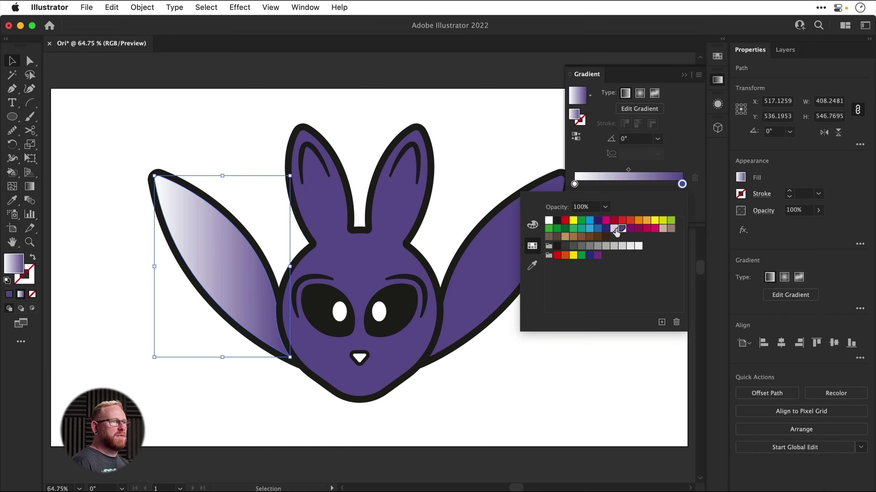
click(614, 229)
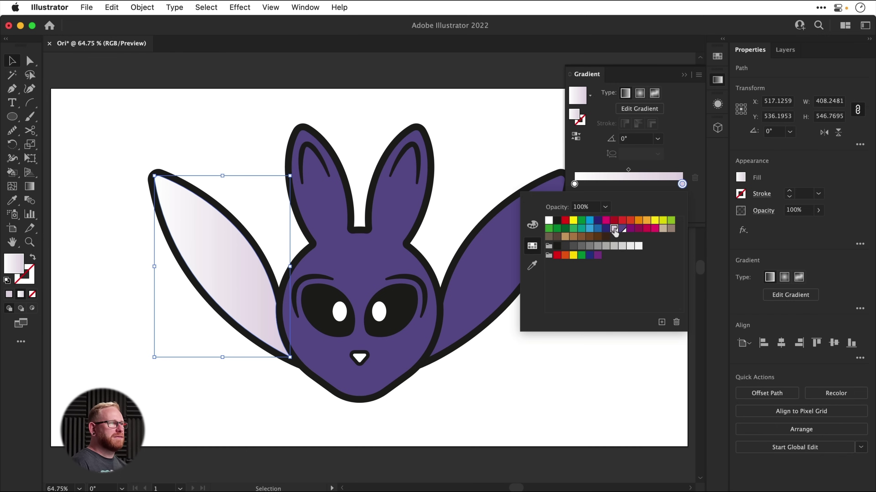
Step: Copy the left outer ear's gradient onto the right outer ear's fill with the Eyedropper
click(484, 282)
click(483, 282)
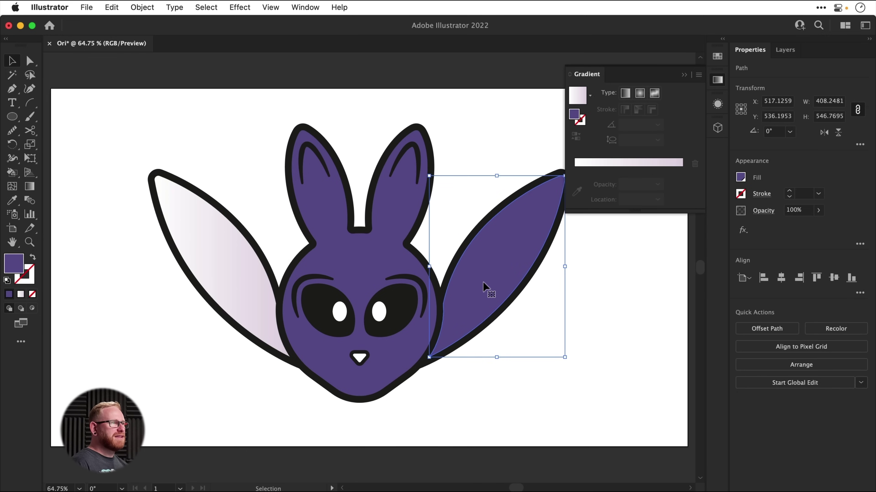
key(i)
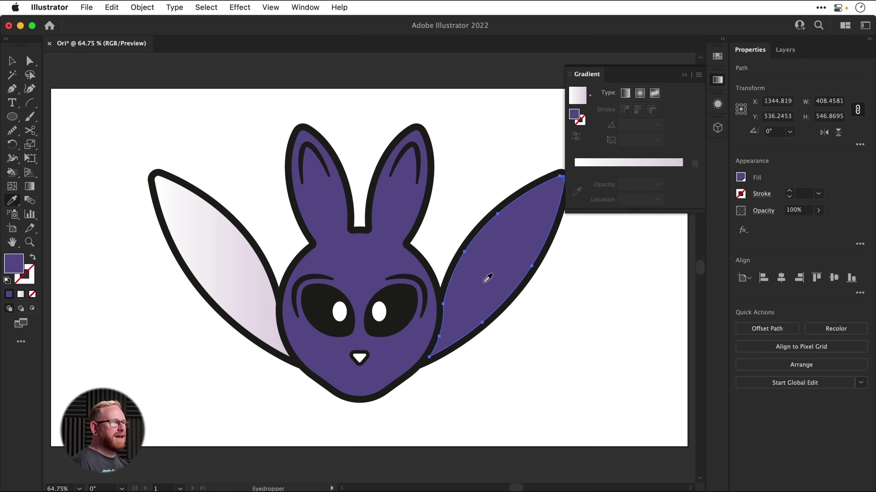
click(244, 293)
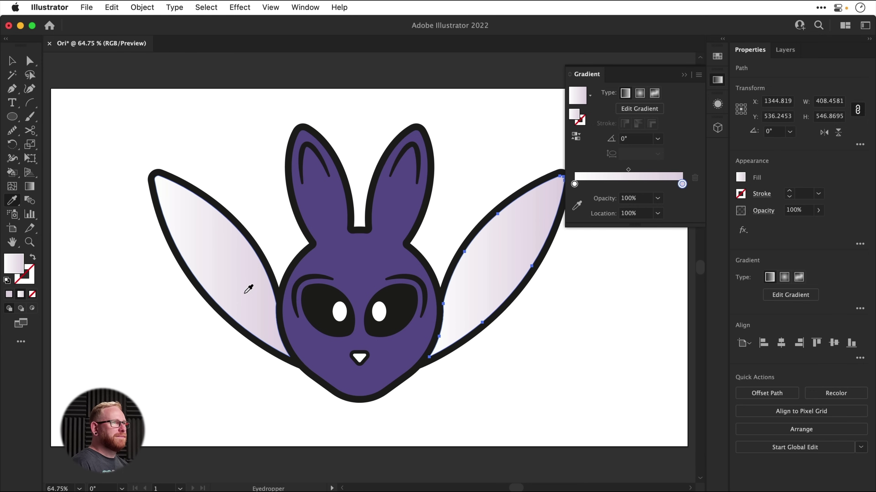
Step: Set the right outer ear's gradient angle to 180° so it mirrors the left ear, and deselect it
click(632, 138)
key(BackSpace)
text(20)
key(Return)
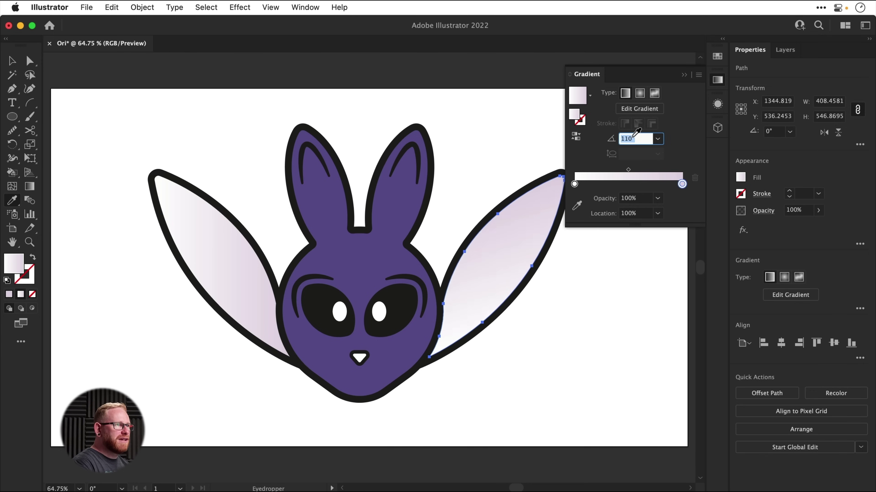
key(shift+Up)
key(shift+Up)
key(shift+Up)
key(shift+Up)
key(shift+Up)
key(shift+Up)
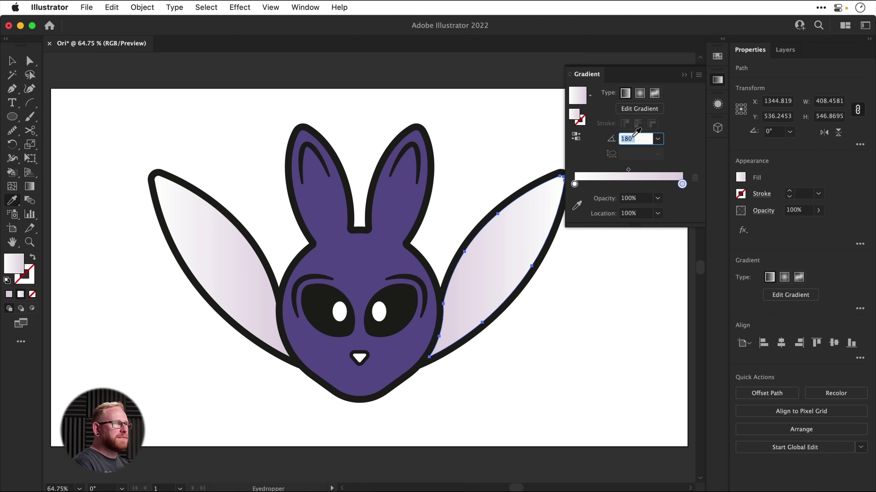
key(BackSpace)
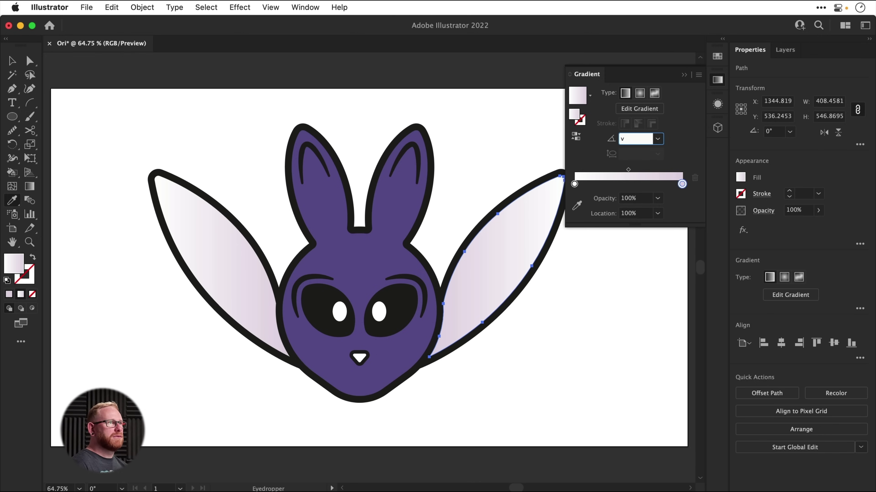
text(180)
key(Return)
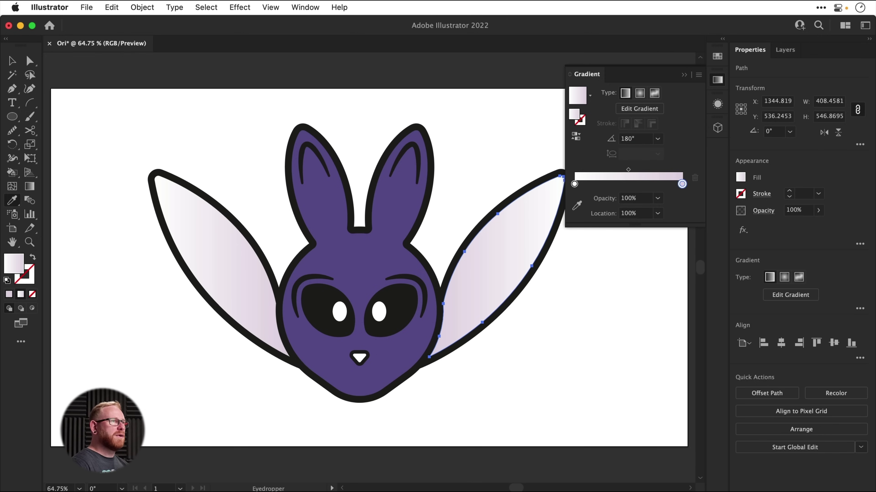
key(v)
click(510, 129)
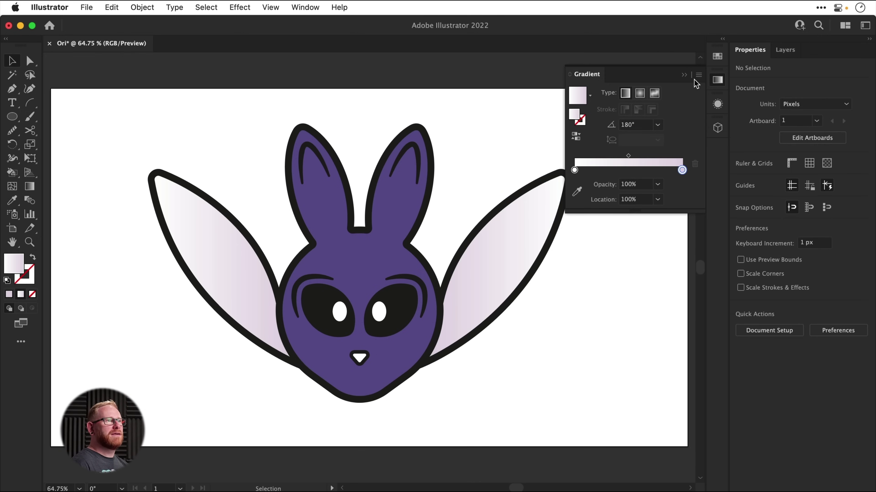
Step: Edit the pale lilac global swatch with preview on, setting it to R 170, G 153, B 226
click(718, 57)
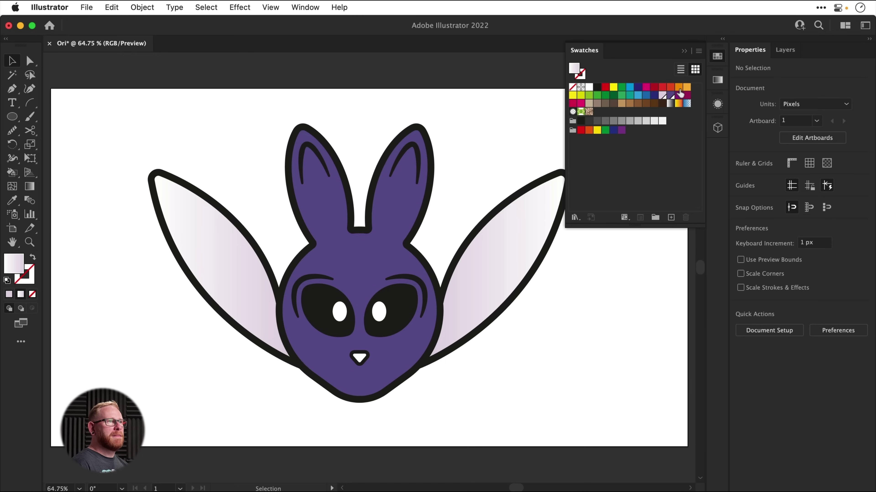
double_click(663, 95)
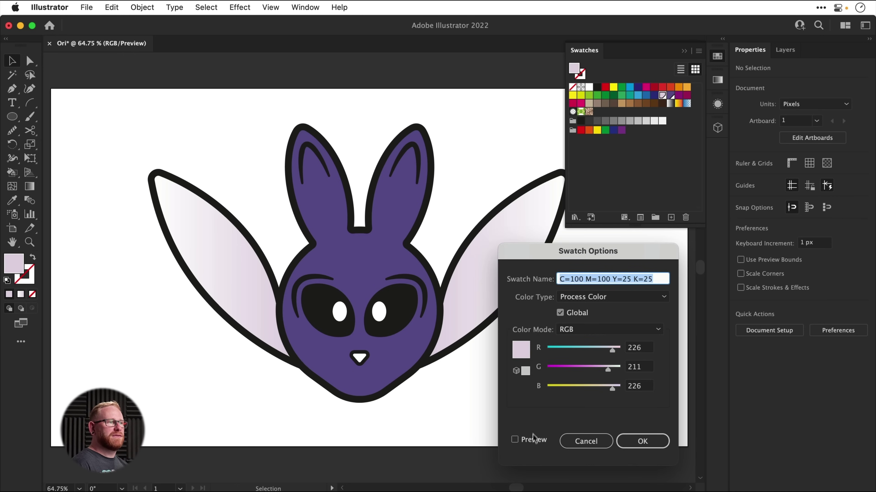
click(532, 440)
click(572, 367)
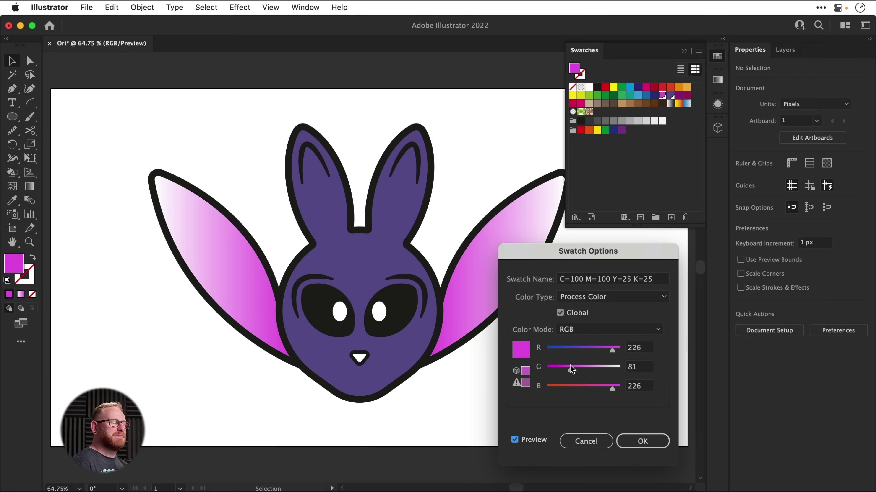
mouse_move(609, 352)
mouse_down()
mouse_move(595, 351)
mouse_move(591, 367)
mouse_move(596, 351)
mouse_up()
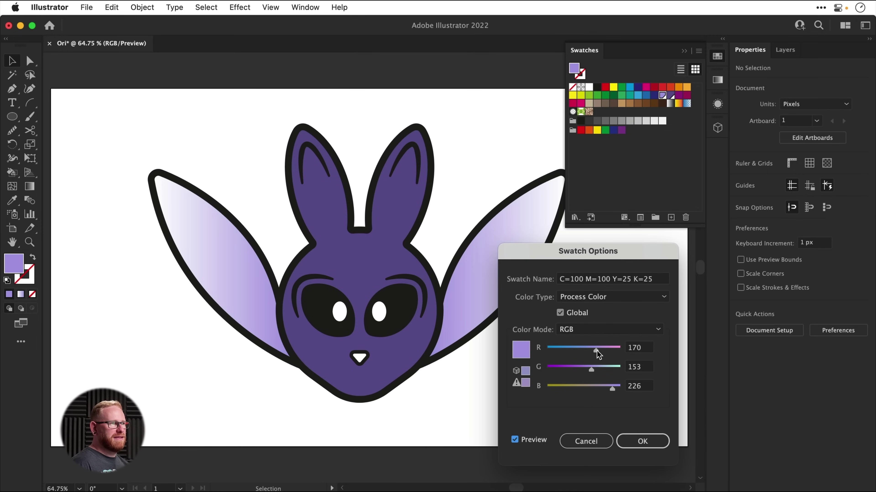
click(633, 436)
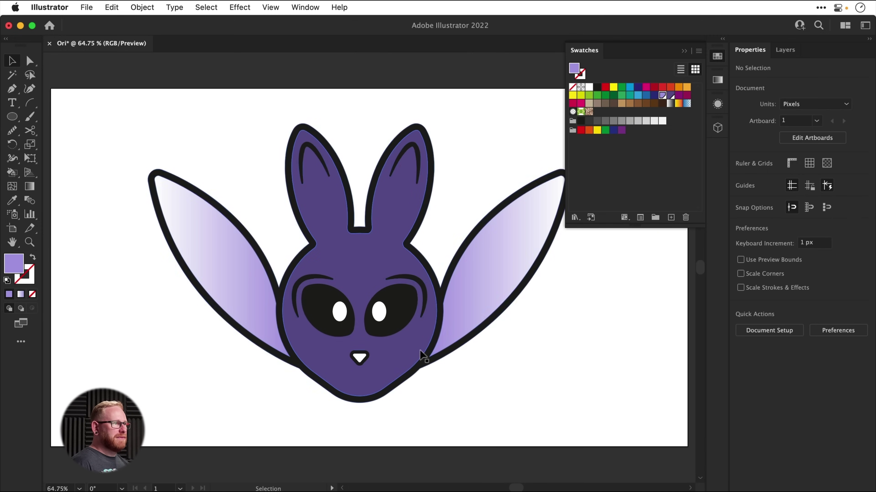
Step: Copy the right outer ear's gradient onto the head fill with the Eyedropper and open the gradient settings
click(404, 342)
key(i)
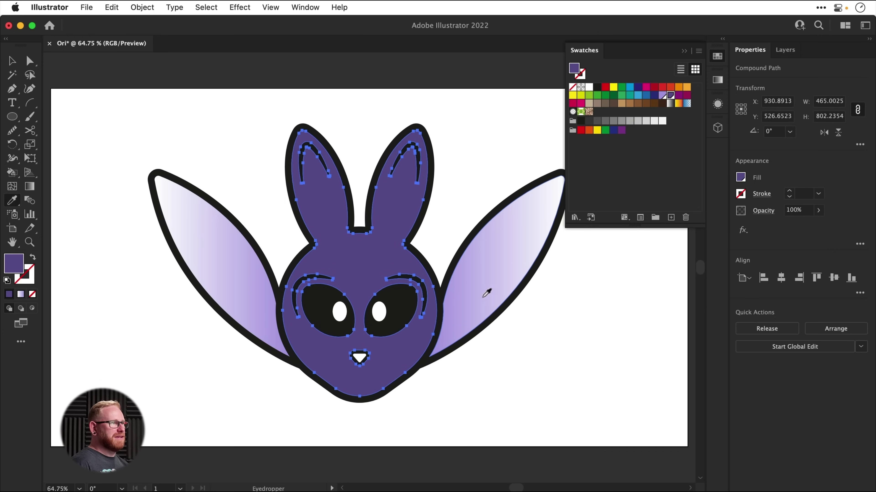
click(489, 291)
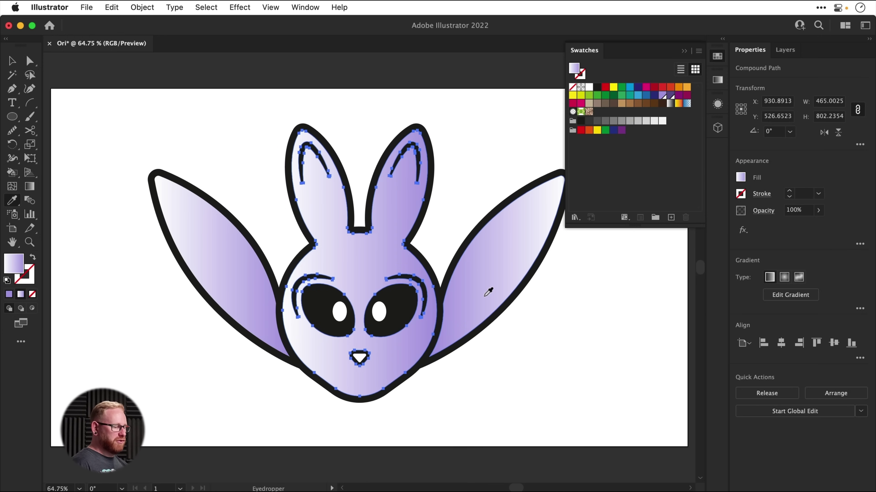
key(v)
click(717, 82)
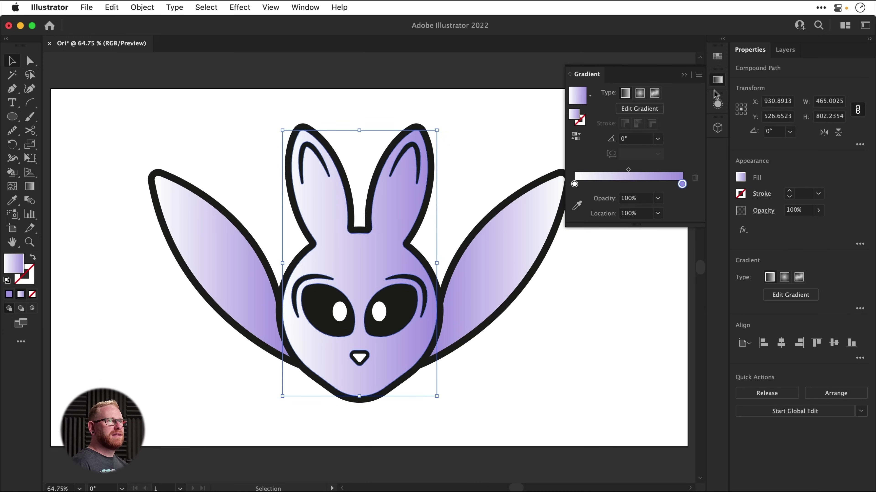
Step: Try different angles for the head's gradient, ending at -100°
click(635, 140)
text(70)
key(Return)
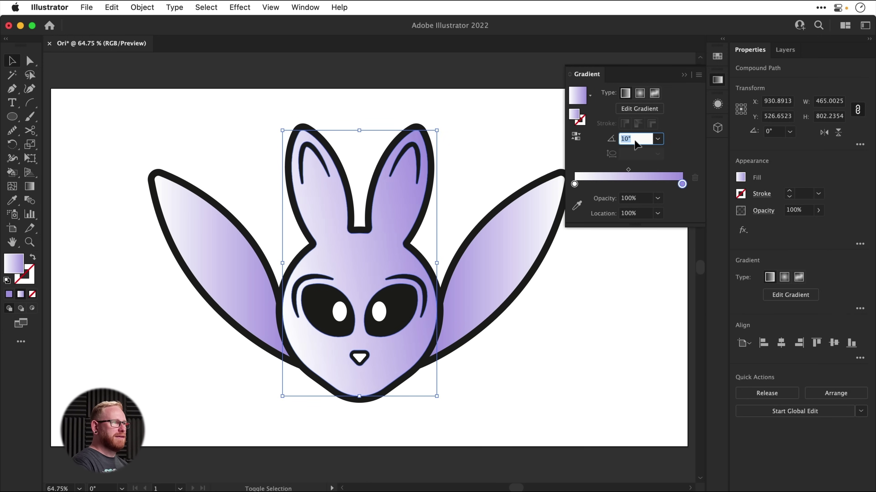
key(shift+Up)
key(shift+Up)
key(shift+Up)
key(shift+Up)
key(shift+Up)
key(shift+Up)
key(shift+Up)
key(shift+Up)
key(shift+Up)
key(shift+Up)
key(shift+Down)
key(shift+Down)
key(shift+Down)
key(shift+Down)
key(shift+Down)
key(shift+Down)
key(shift+Down)
key(shift+Down)
key(shift+Down)
key(shift+Down)
key(shift+Down)
key(shift+Down)
key(shift+Down)
key(shift+Down)
key(shift+Down)
key(shift+Down)
key(shift+Down)
key(shift+Down)
key(shift+Down)
key(shift+Down)
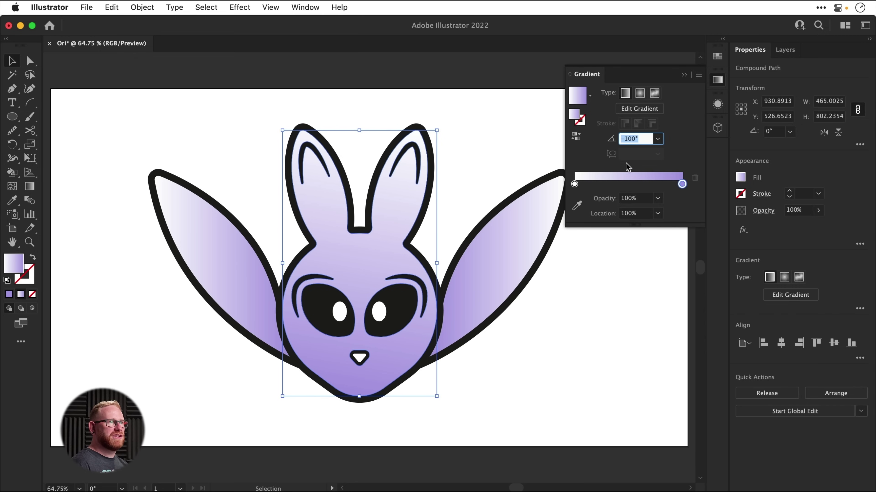
Step: Move the head gradient's midpoint to about 84% and set its angle to -90°
drag(628, 172, 664, 168)
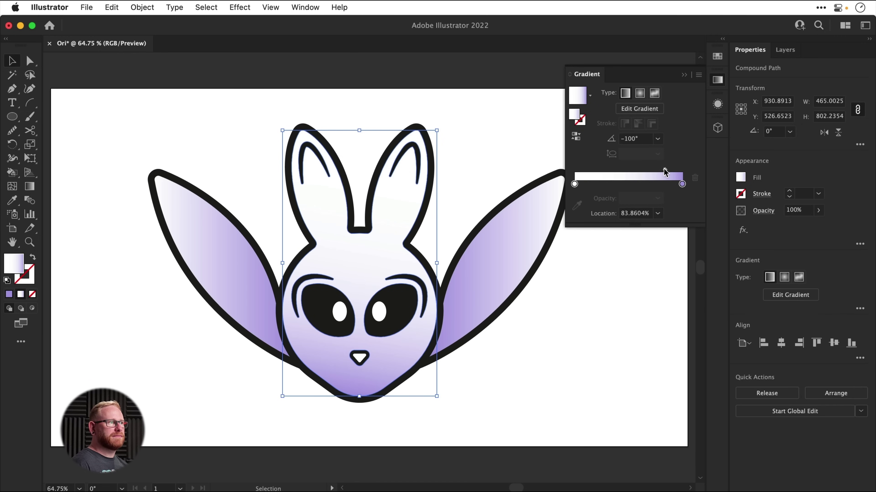
click(634, 139)
text(-110)
key(Return)
text(-90)
key(Return)
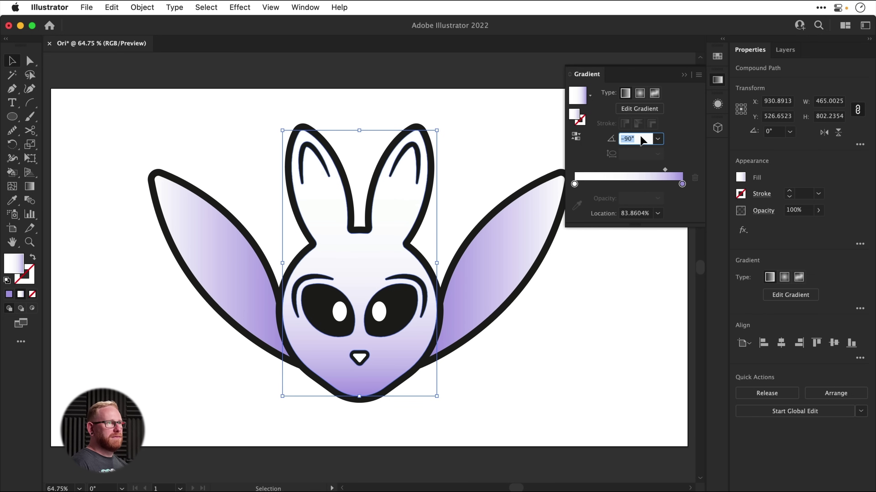
Step: Reverse the head's gradient, move its midpoint to about 53.5%, deselect the head and close the gradient settings
click(575, 138)
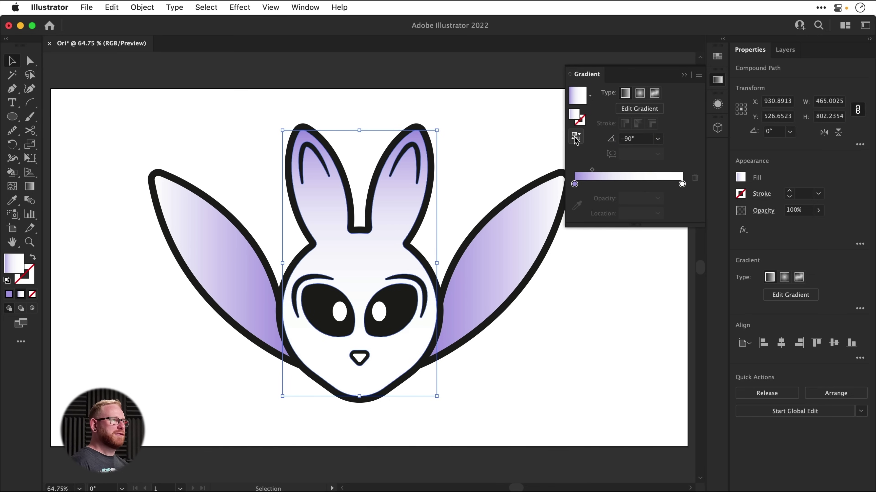
click(576, 138)
click(576, 138)
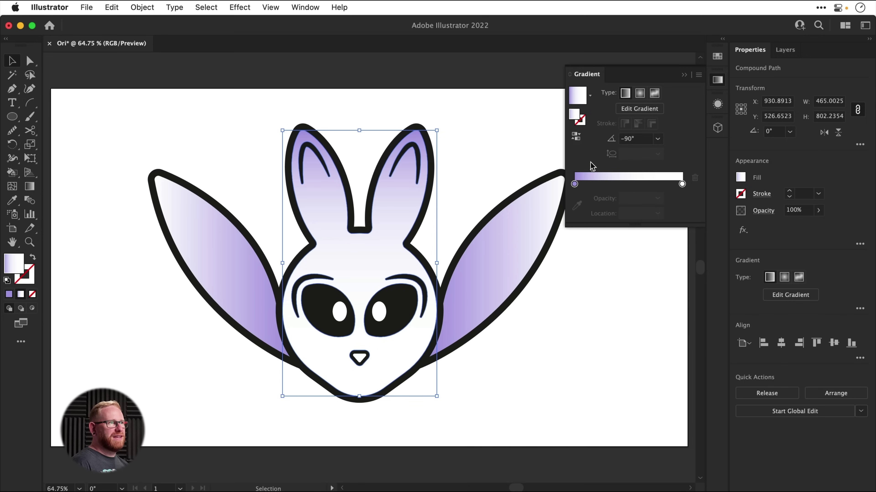
drag(592, 169, 633, 169)
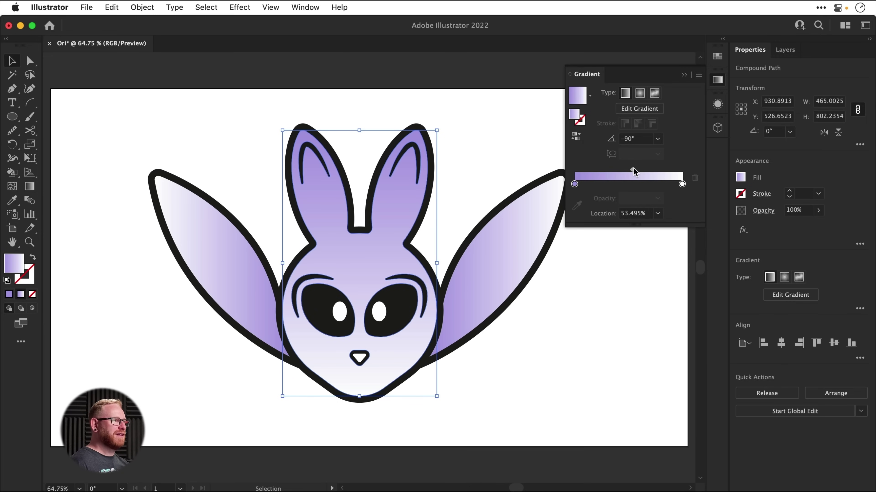
click(490, 170)
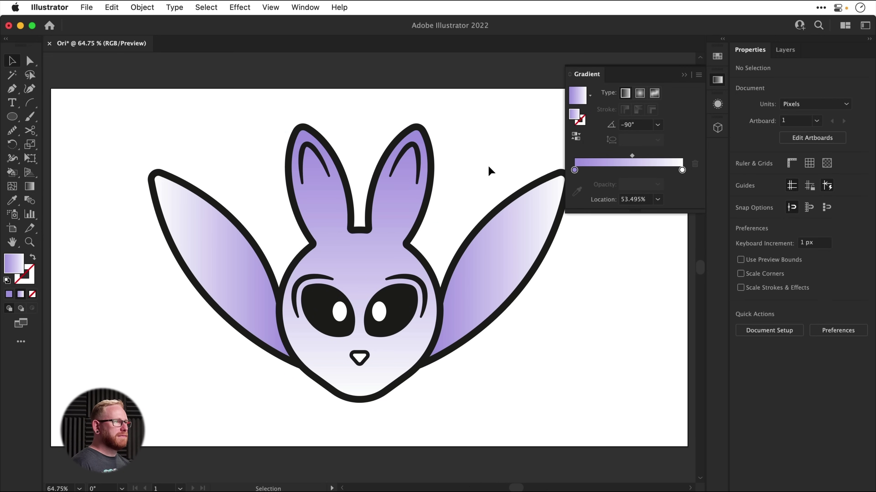
click(714, 83)
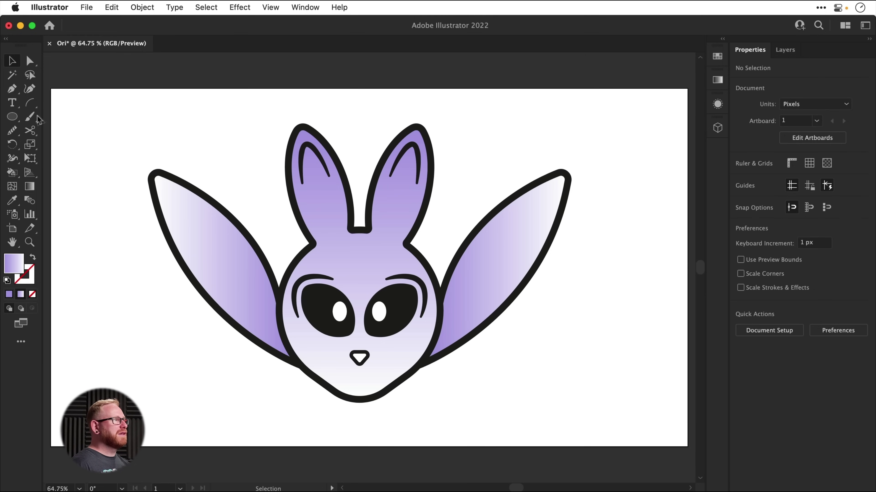
Step: Draw a rectangle with the current gradient fill and resize it to cover the whole 1920 × 1080 px artboard
click(8, 118)
drag(8, 120, 608, 412)
key(v)
drag(194, 184, 185, 171)
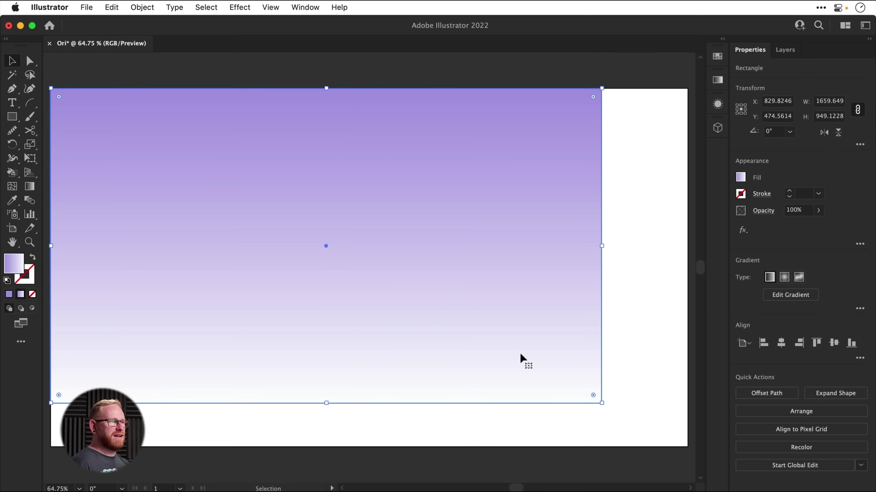
drag(601, 404, 688, 446)
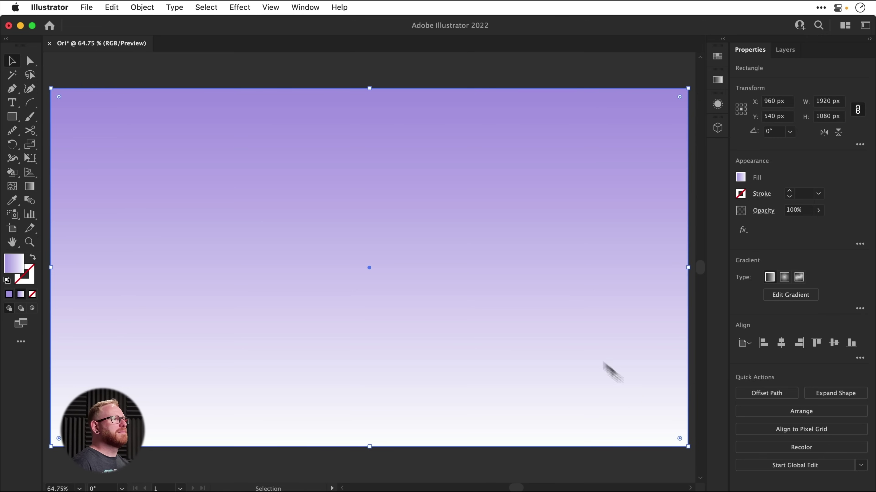
Step: Send the gradient background rectangle behind all the character artwork
right_click(401, 263)
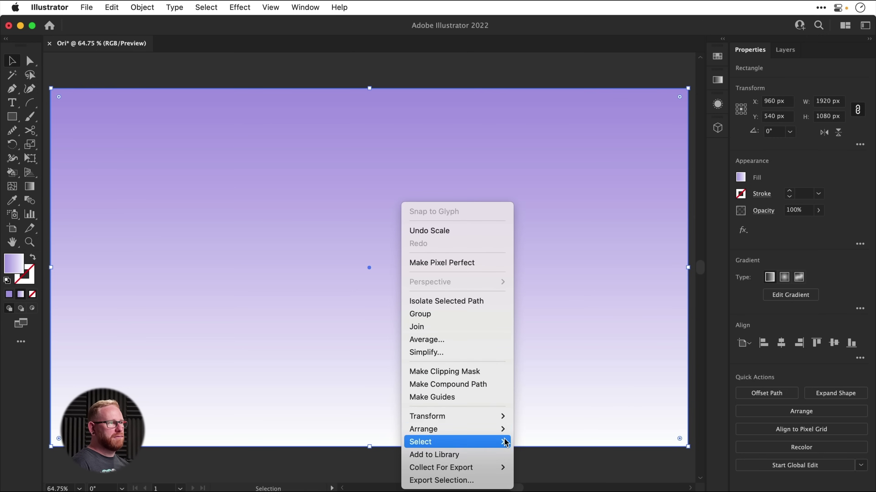
mouse_move(501, 429)
click(565, 462)
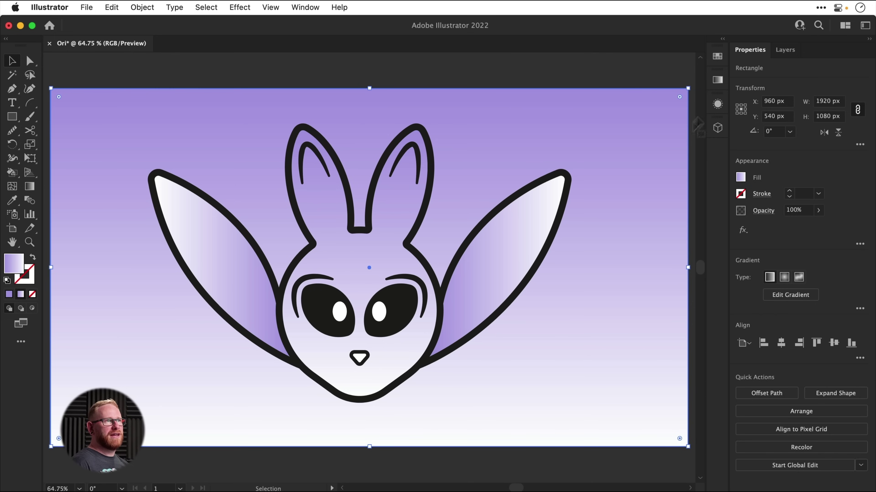
Step: Recolour the background gradient's white stop with the dark purple global swatch and change the gradient type to radial
click(717, 80)
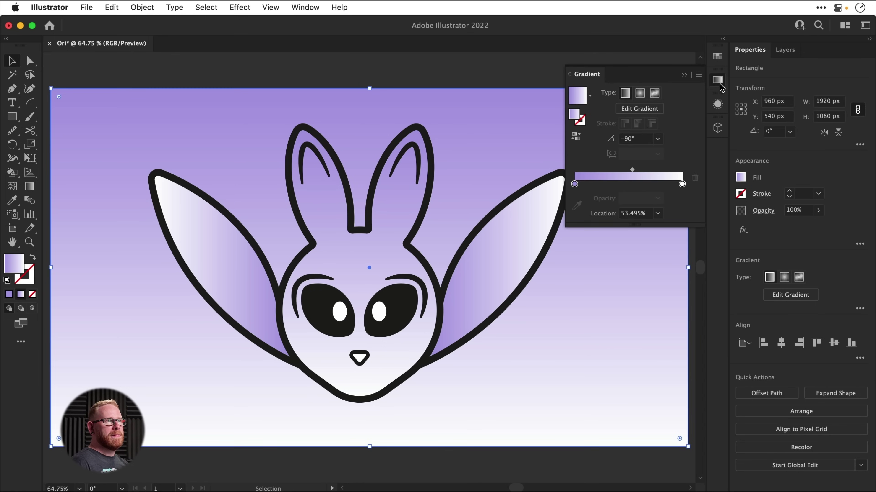
double_click(682, 184)
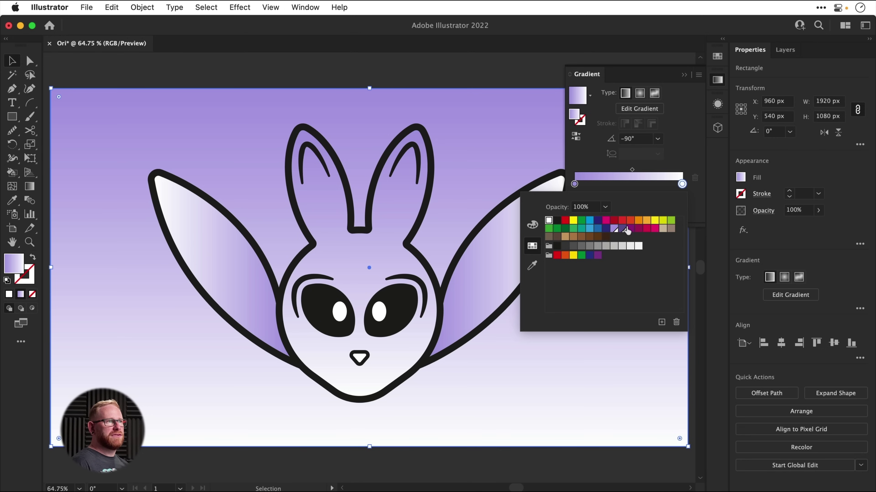
click(622, 229)
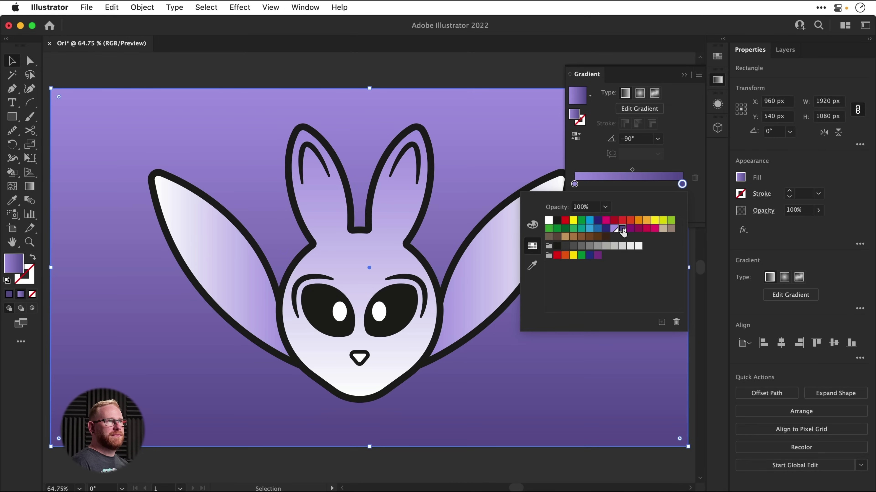
click(641, 96)
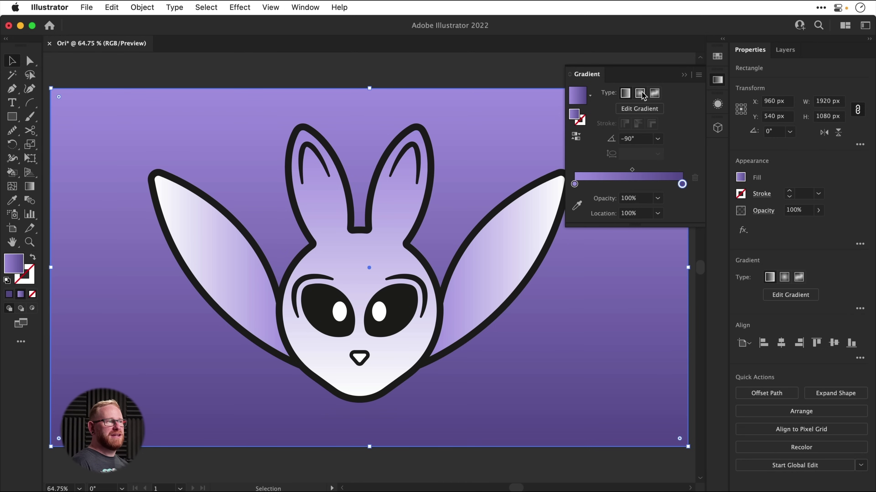
click(640, 94)
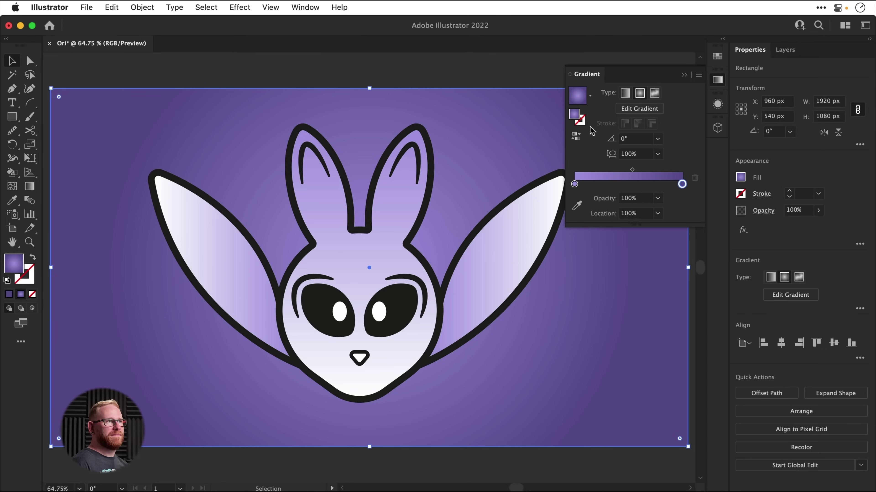
click(576, 137)
click(575, 138)
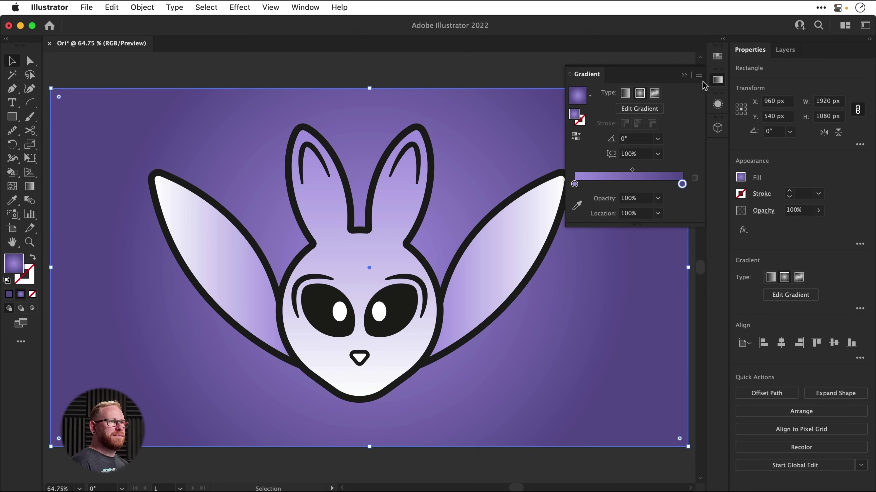
click(717, 80)
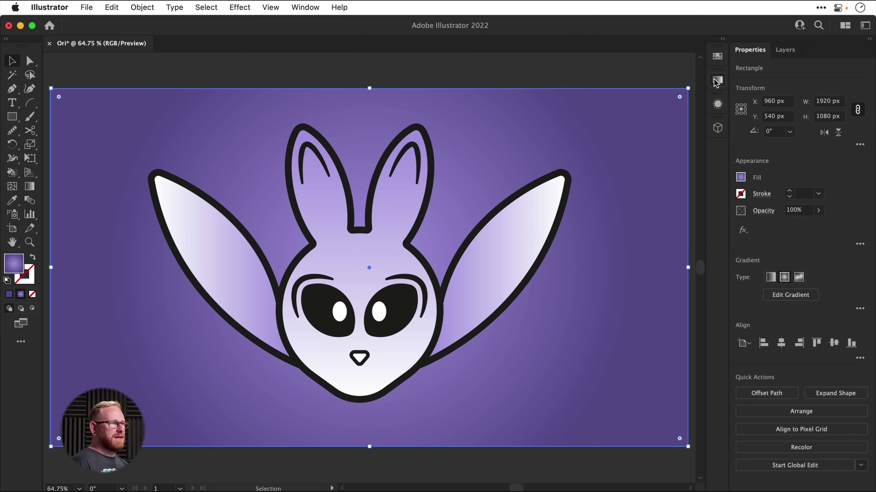
Step: Lock the background rectangle so it cannot be selected
click(647, 72)
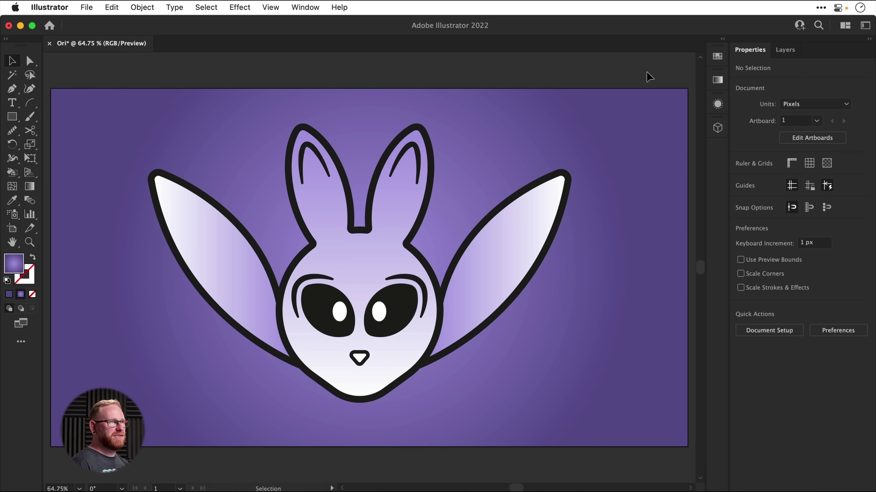
click(647, 116)
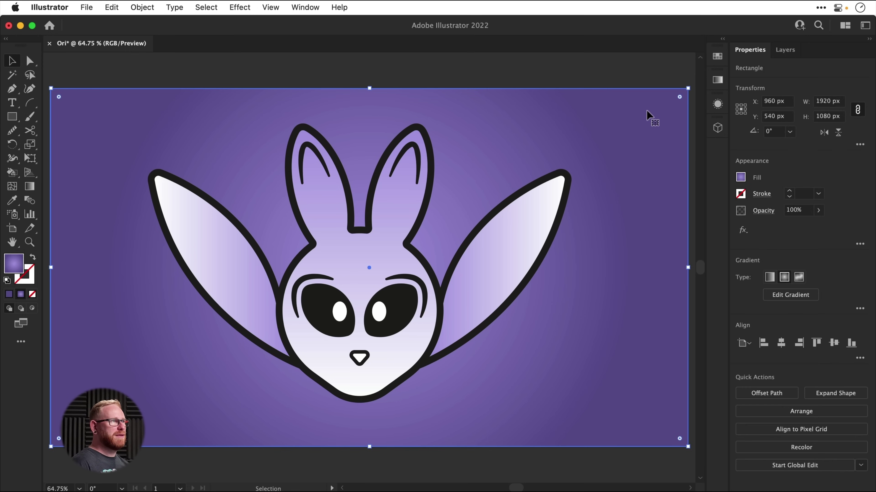
click(146, 7)
mouse_move(196, 95)
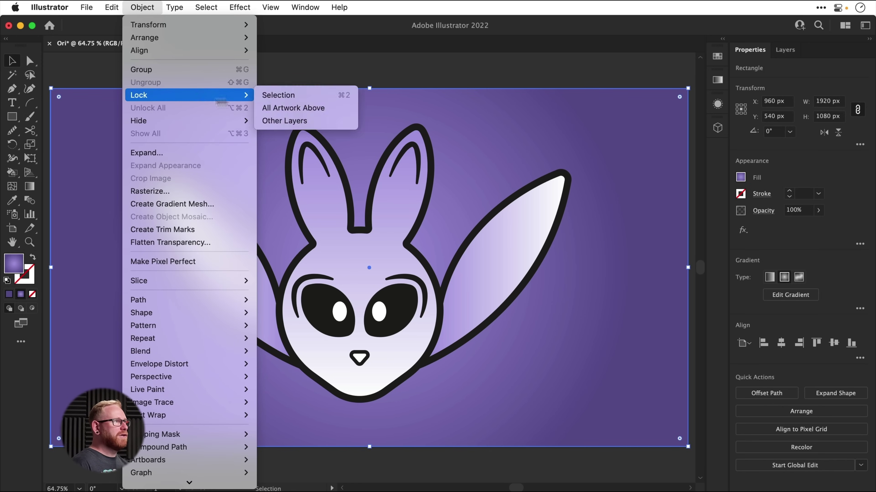
click(278, 95)
Step: Edit the dark purple global swatch to R 103, G 79, B 193 with the preview on
click(716, 58)
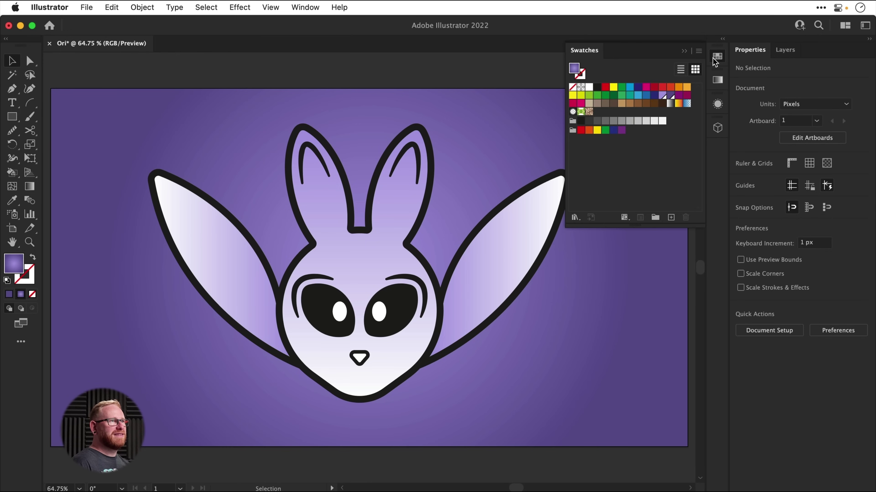
double_click(670, 96)
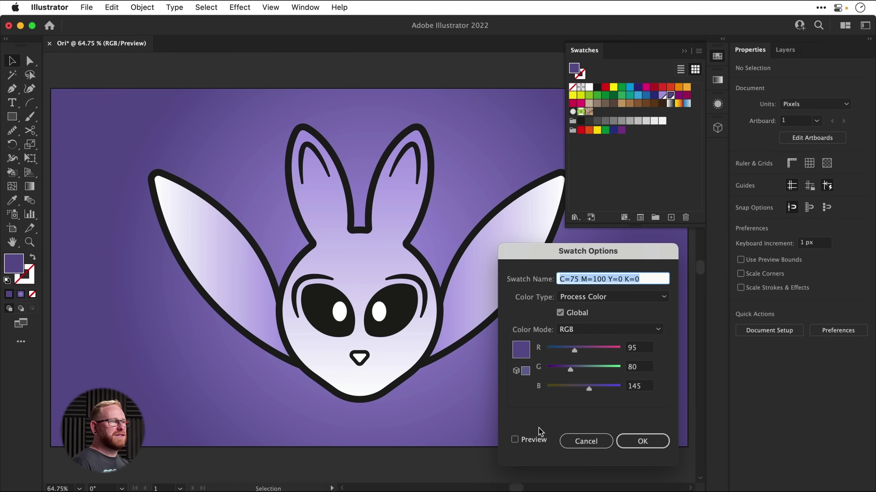
click(538, 440)
drag(574, 351, 576, 352)
drag(599, 389, 571, 373)
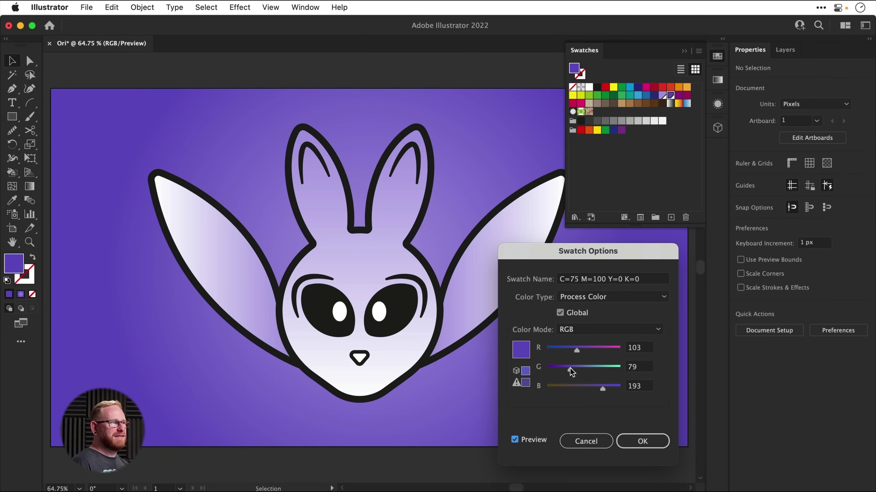
click(641, 441)
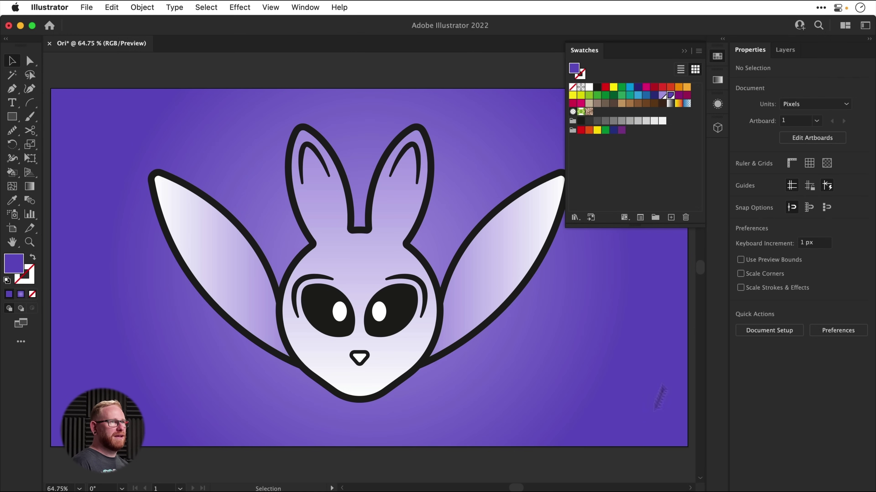
click(718, 58)
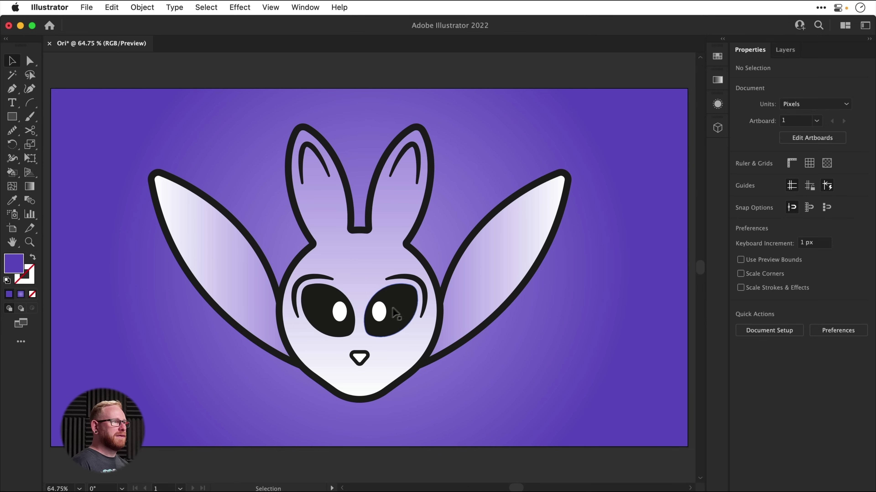
Step: Try moving the right outer ear's gradient fill away from its outline, and undo the move
click(429, 296)
key(super+z)
drag(461, 295, 516, 224)
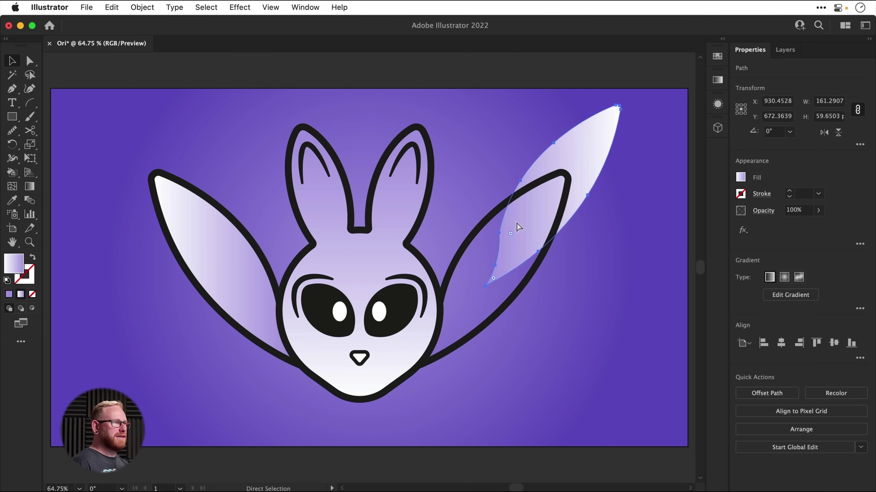
key(super+z)
Step: Select all the character artwork and group it
drag(99, 110, 618, 427)
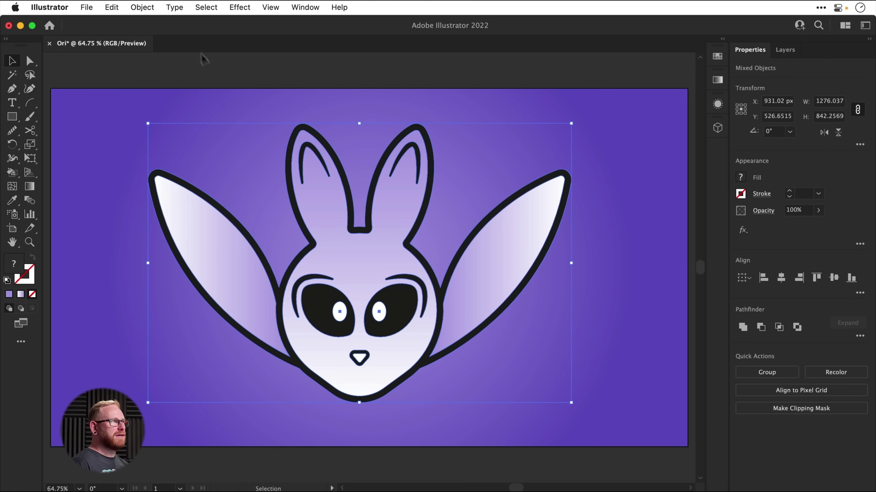
click(144, 7)
click(162, 69)
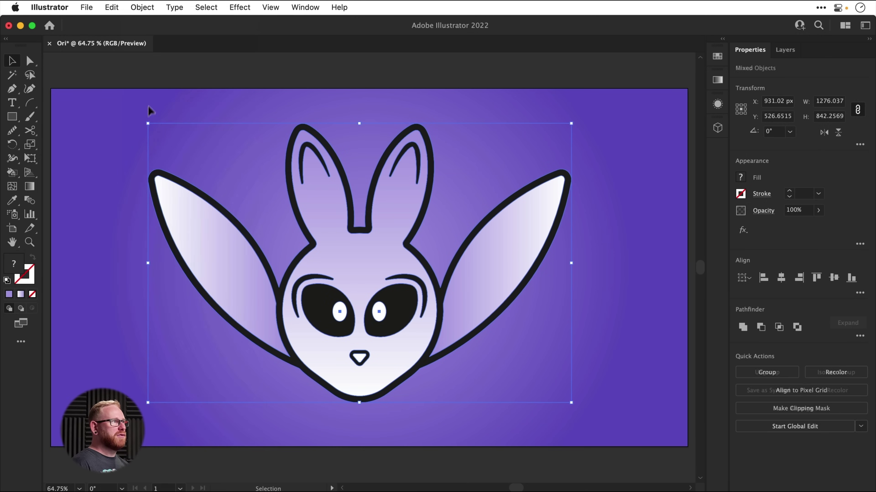
Step: Scale the character group down to about 1038 × 685 px and centre it on the artboard
drag(148, 125, 225, 180)
drag(424, 303, 405, 282)
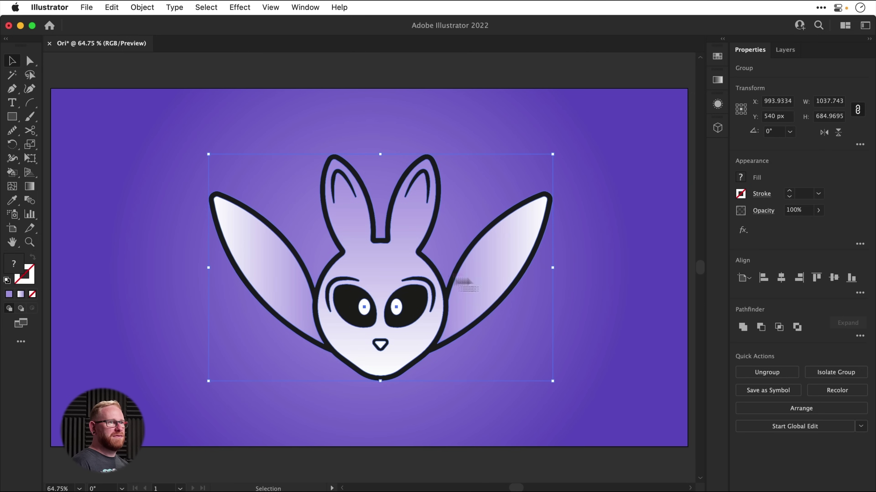
click(780, 277)
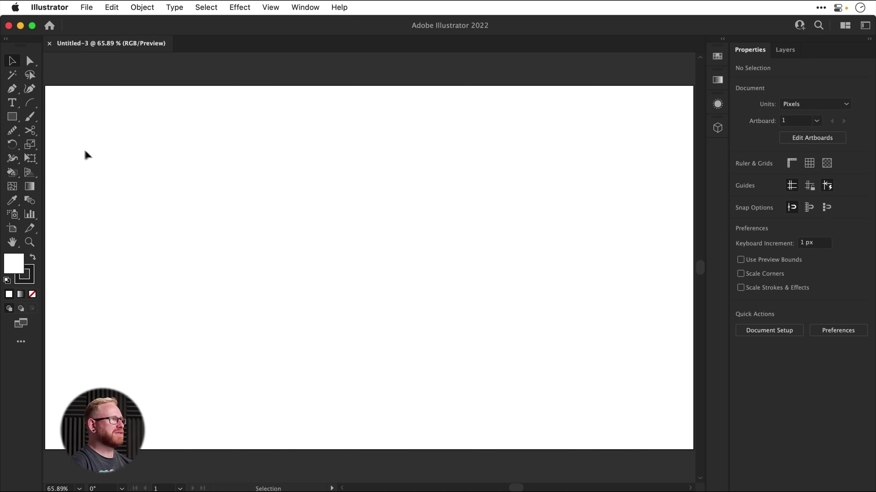
Step: Draw a square about 272 px wide in the new document and move it up near the artboard's centre
click(12, 117)
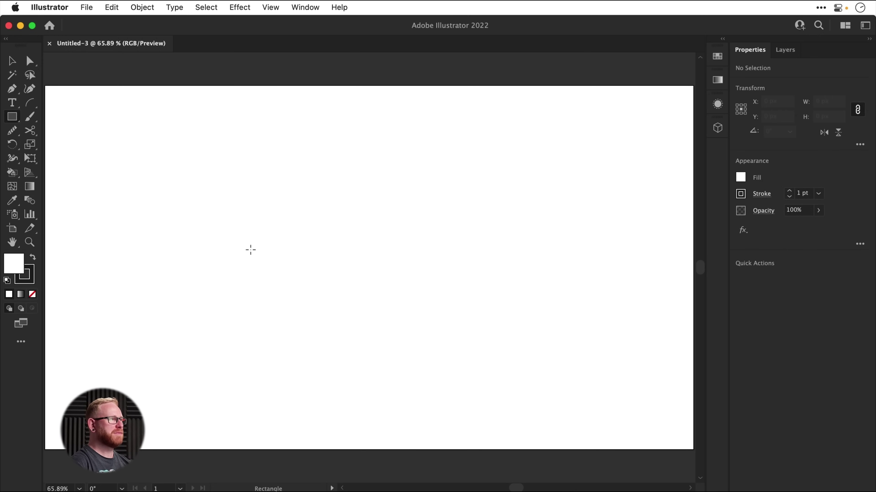
drag(250, 250, 327, 343)
key(v)
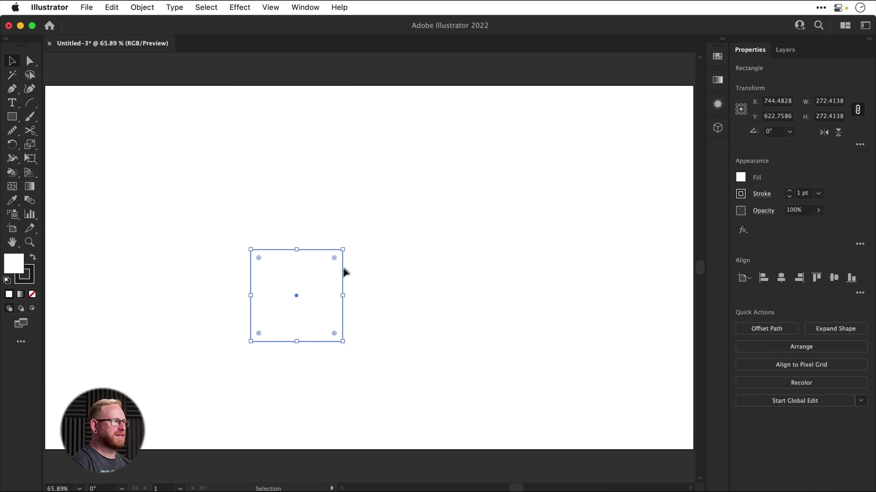
drag(342, 270, 384, 220)
Step: Give the square a magenta fill with no stroke
click(32, 295)
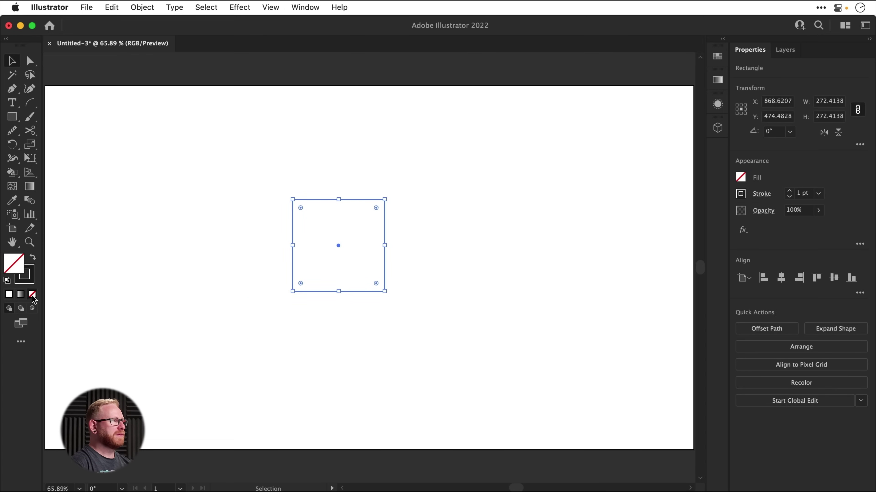
click(34, 259)
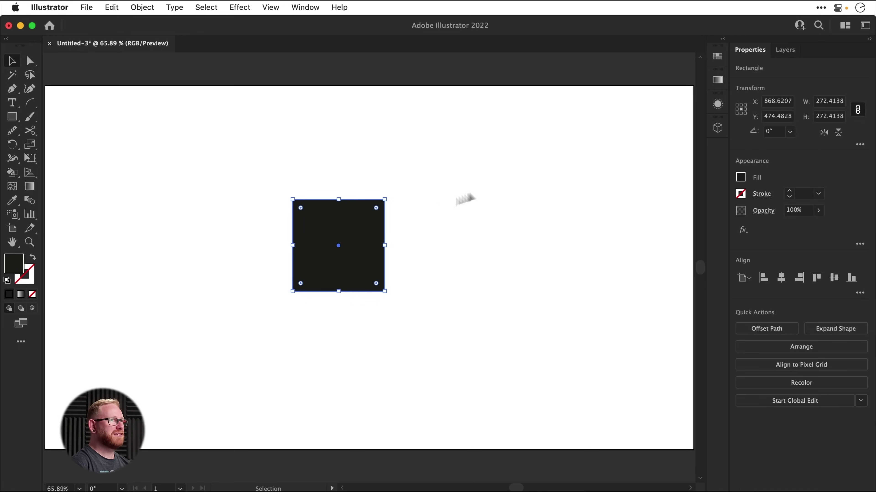
click(717, 58)
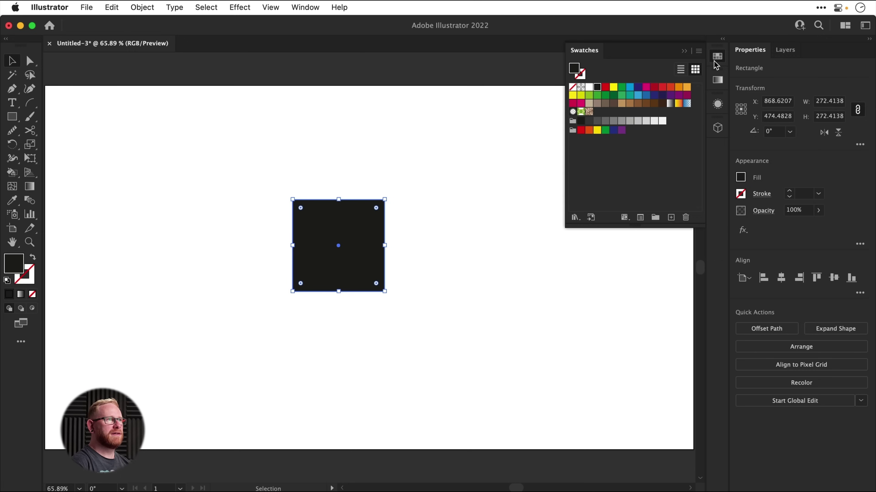
click(646, 90)
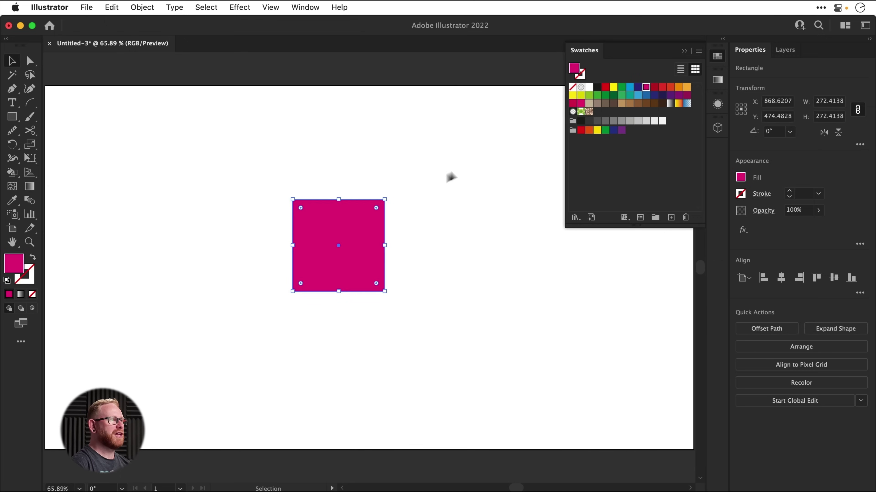
Step: Duplicate the magenta square to its left and delete the copy's upper-right corner point to form a triangle
drag(331, 236, 208, 234)
key(a)
drag(251, 162, 277, 231)
key(Delete)
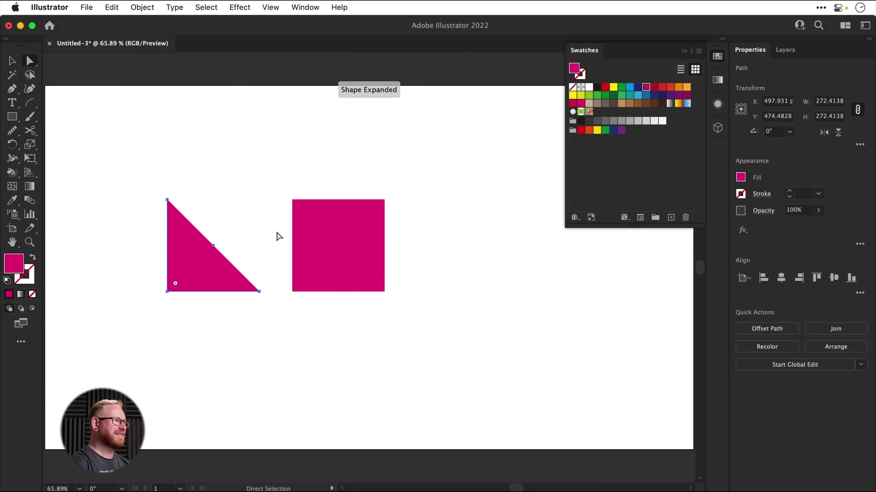
Step: Fill the triangle with yellow and place it exactly over the lower-left half of the magenta square
key(v)
click(266, 216)
click(228, 260)
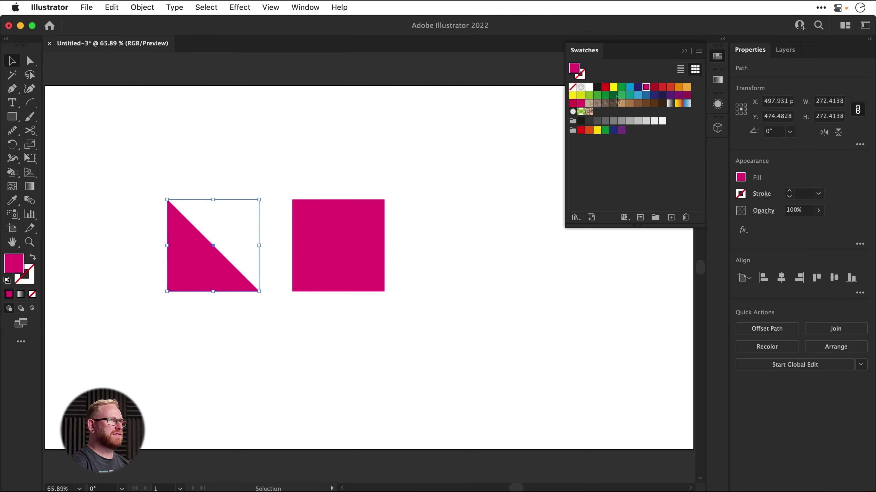
click(625, 87)
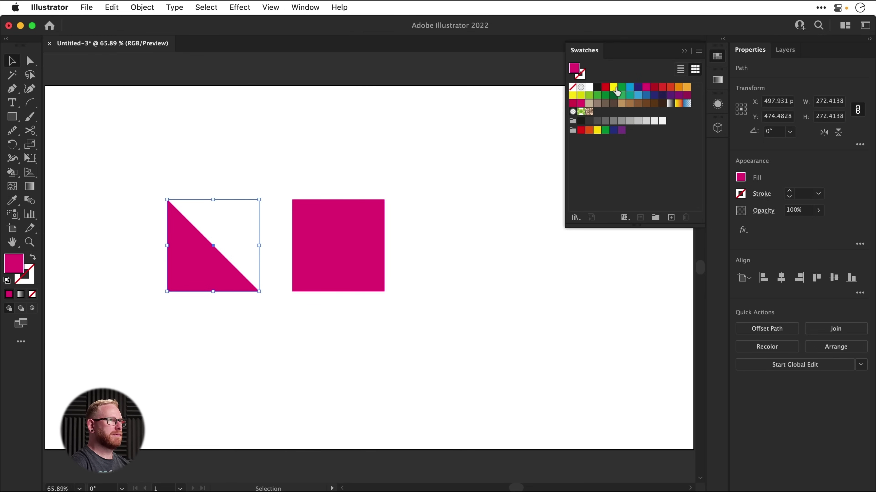
click(615, 88)
drag(215, 278, 341, 275)
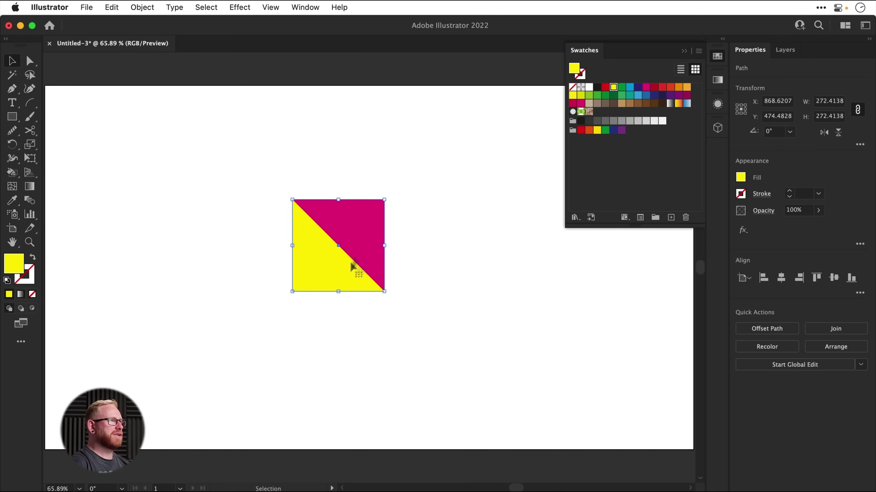
Step: Duplicate the magenta square directly above itself and fill the copy with green
click(381, 222)
drag(372, 235, 364, 142)
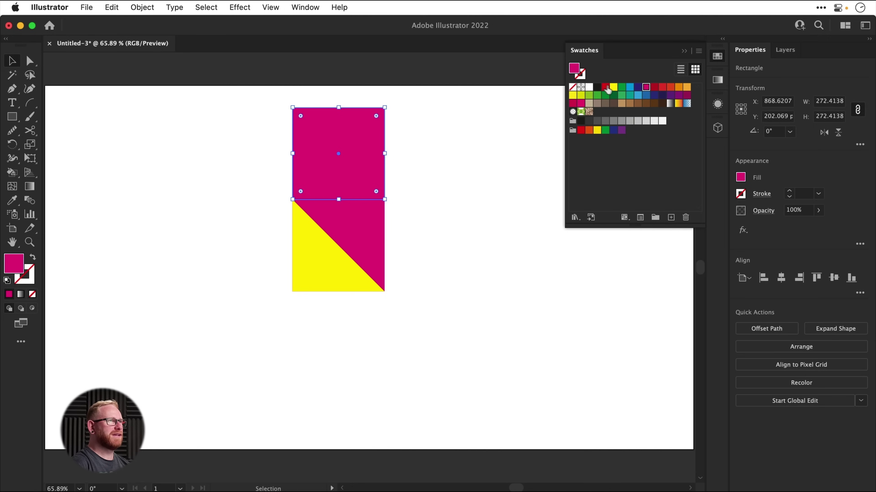
click(621, 88)
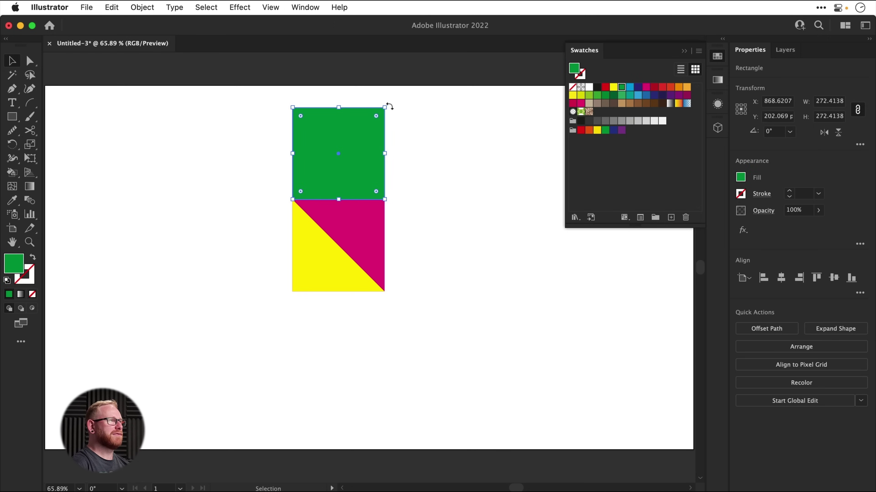
Step: Rotate the green square 45 degrees, move its lower tip to the magenta square's centre and scale it to the square's full width
drag(388, 106, 365, 218)
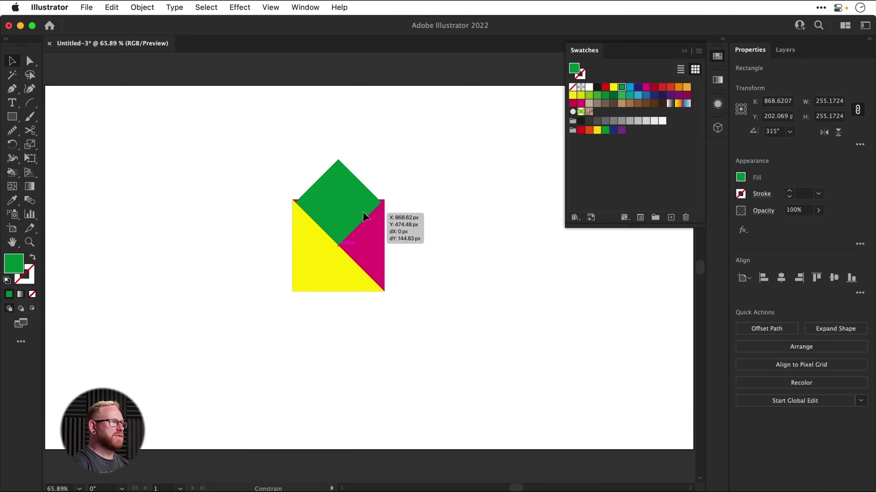
drag(339, 156, 340, 154)
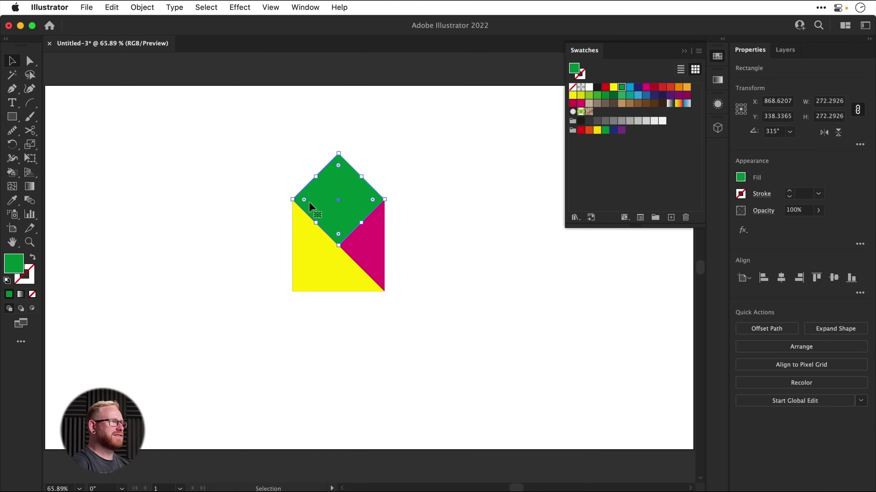
key(z)
drag(361, 241, 555, 313)
key(v)
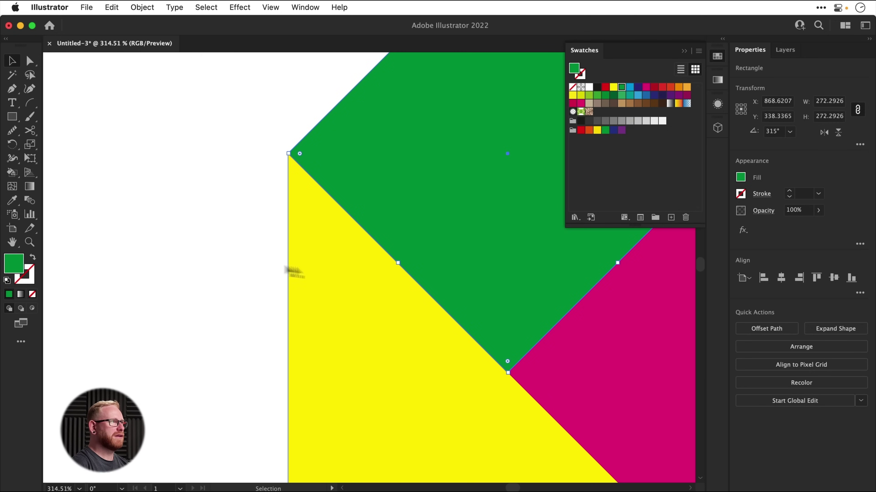
click(217, 254)
key(super+0)
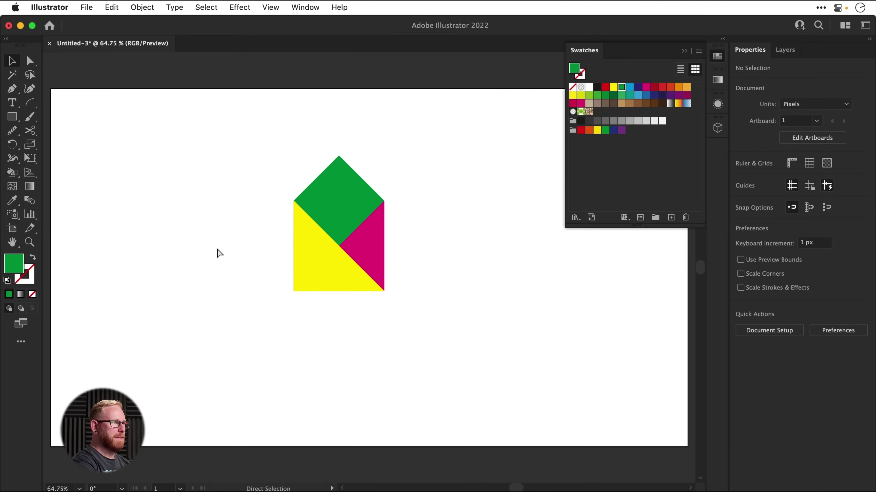
Step: Select only the top anchor point of the green diamond
key(a)
drag(309, 134, 357, 171)
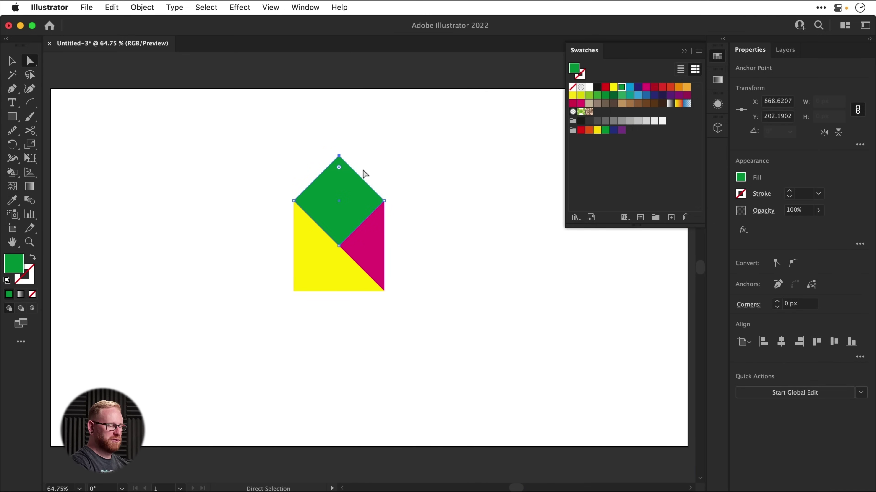
key(shift+Down)
key(shift+Down)
key(shift+Down)
key(shift+Down)
key(shift+Down)
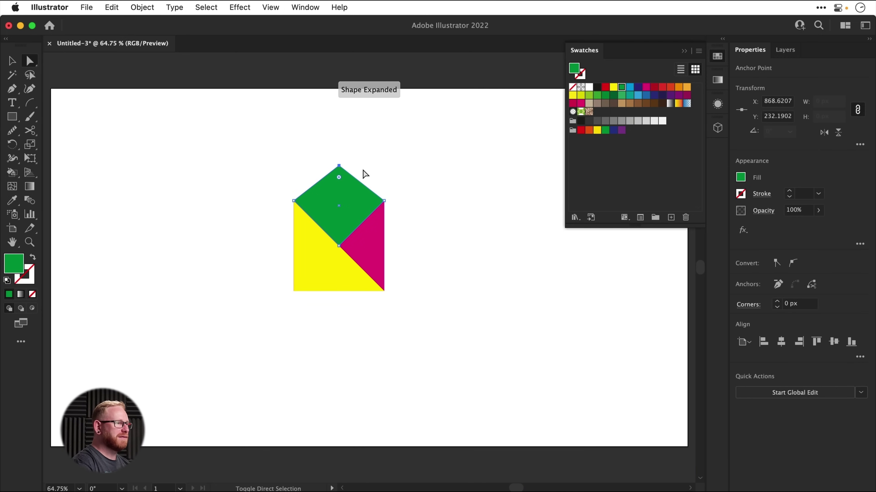
key(super+z)
key(super+z)
key(super+z)
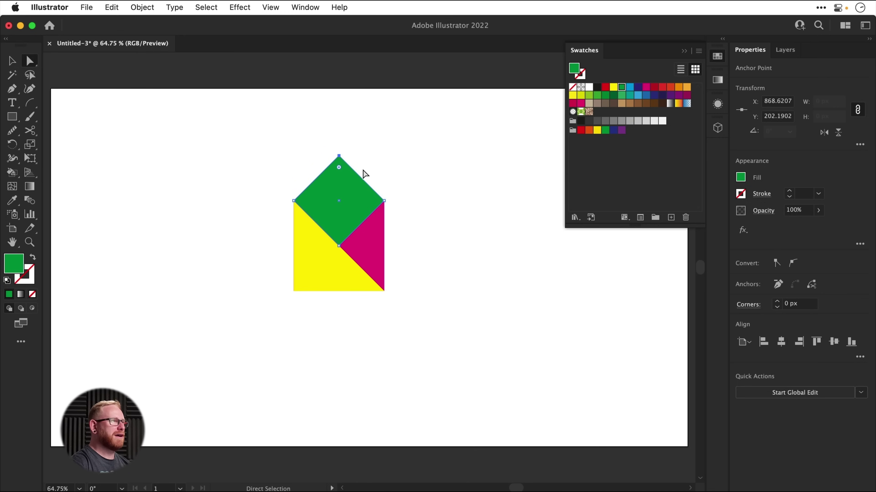
Step: Round the green diamond's top corner with a 40 px radius
drag(338, 169, 339, 178)
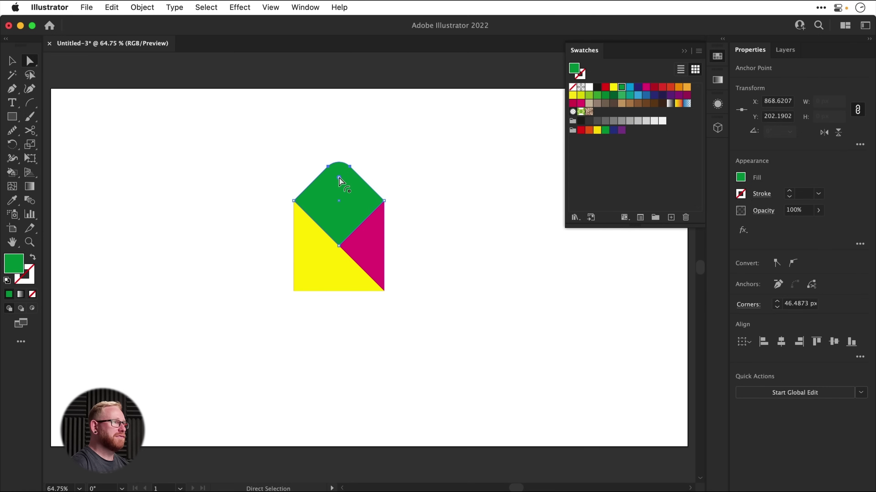
double_click(339, 178)
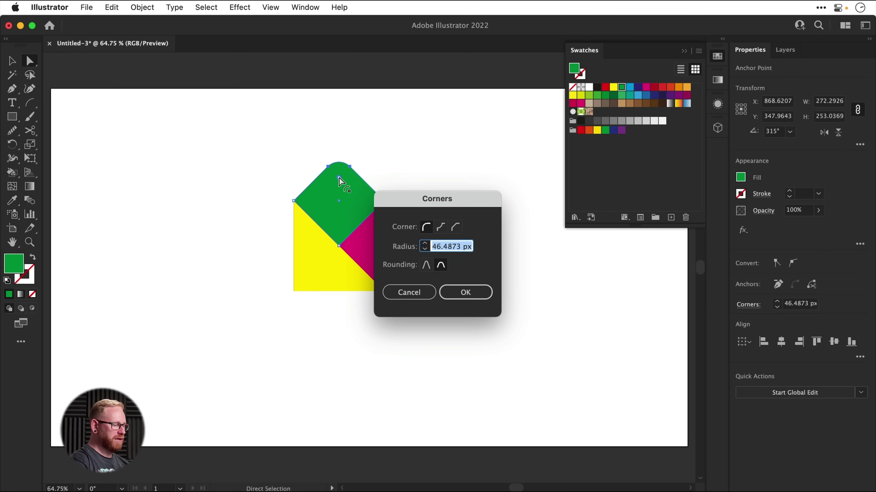
text(40)
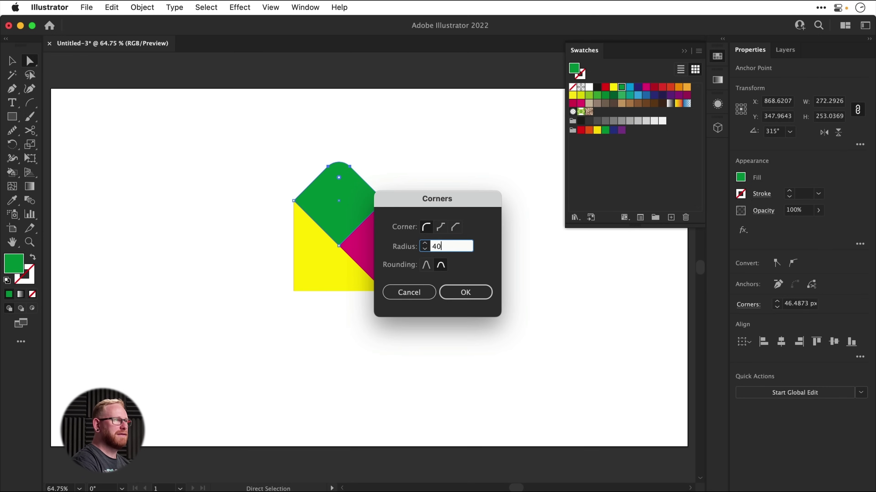
key(Return)
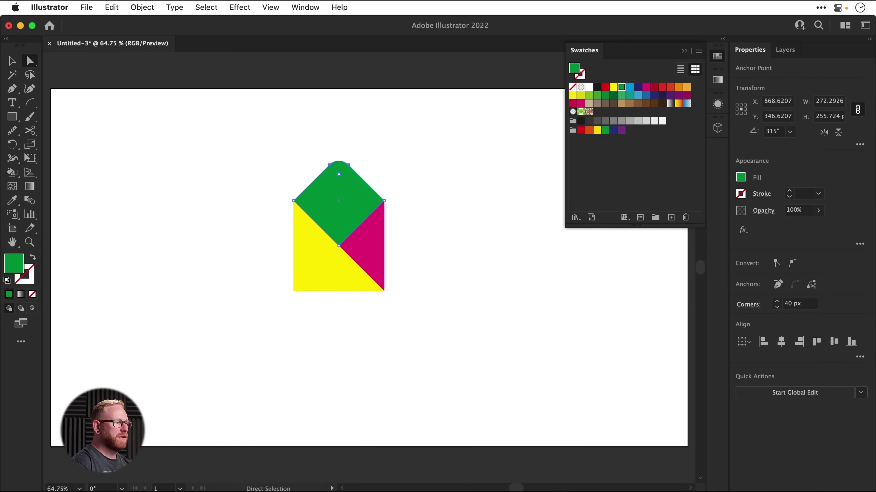
Step: Round the lower-left corner of the yellow triangle with a 40 px radius
key(v)
click(306, 266)
key(a)
double_click(302, 283)
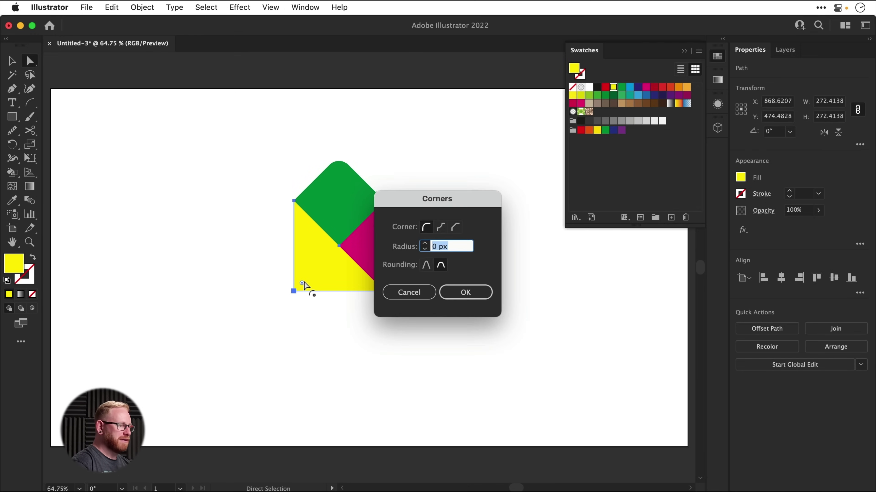
text(40)
key(Return)
key(v)
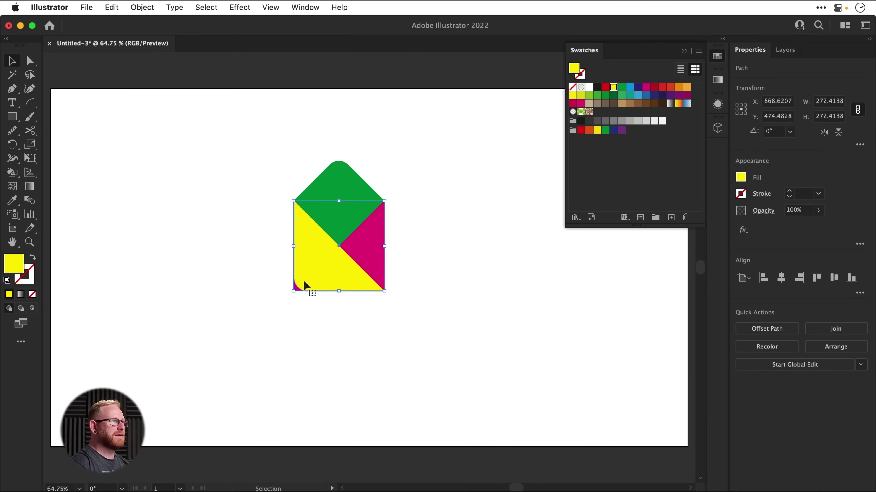
click(427, 267)
Step: Round the magenta square's lower-right corner to match the yellow triangle's 40 px corner
click(381, 260)
key(a)
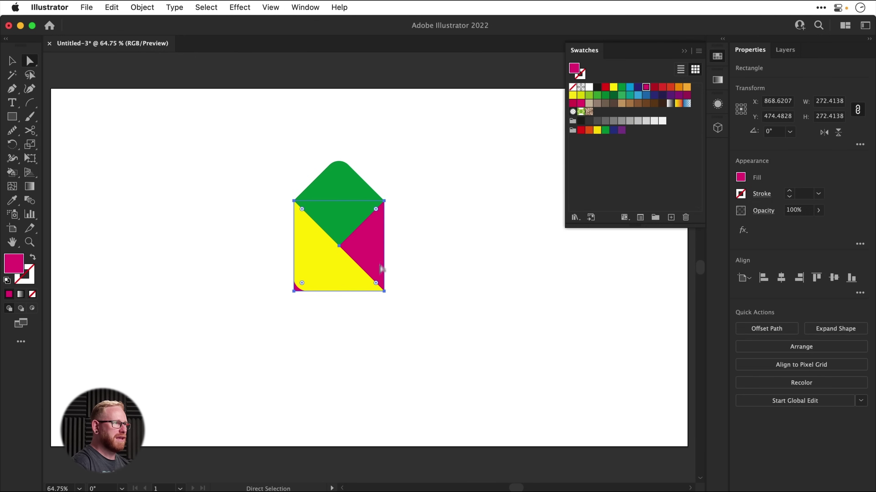
double_click(377, 283)
text(20)
key(Return)
key(v)
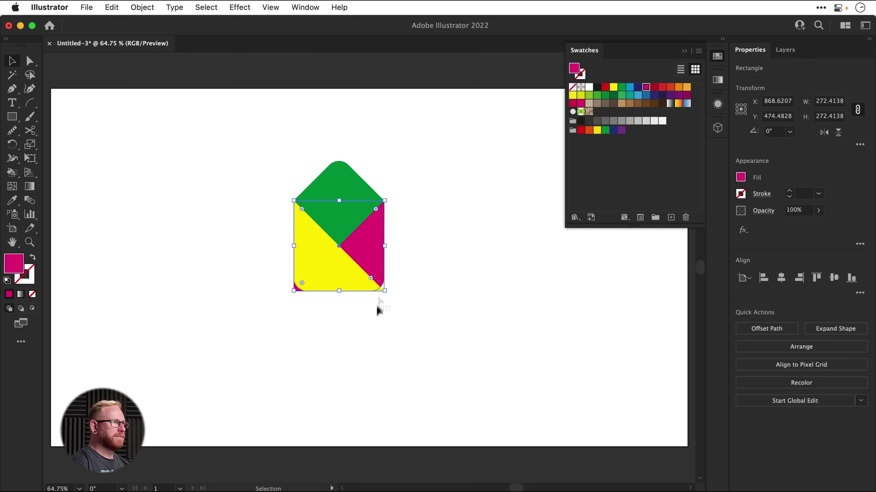
click(378, 337)
Step: Remove the magenta sliver at the lower-left corner and the yellow sliver at the lower-right corner with the Shape Builder tool
key(super+space)
drag(335, 237, 357, 253)
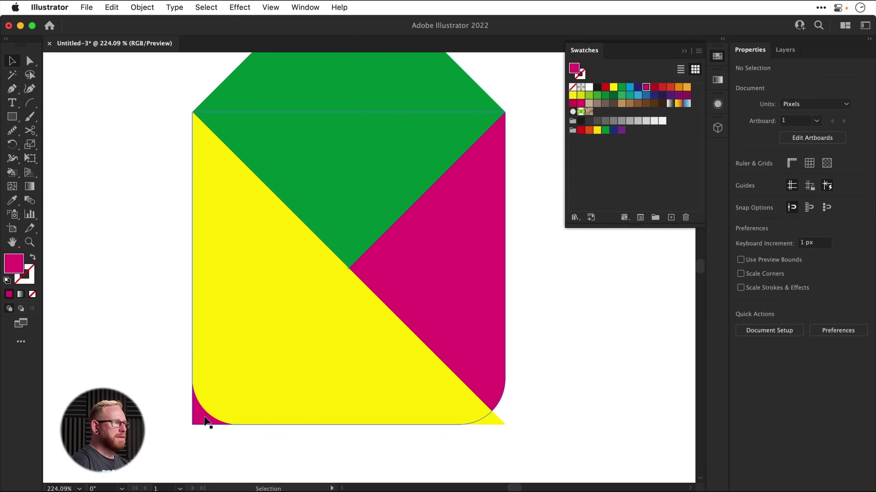
key(super+minus)
key(super+minus)
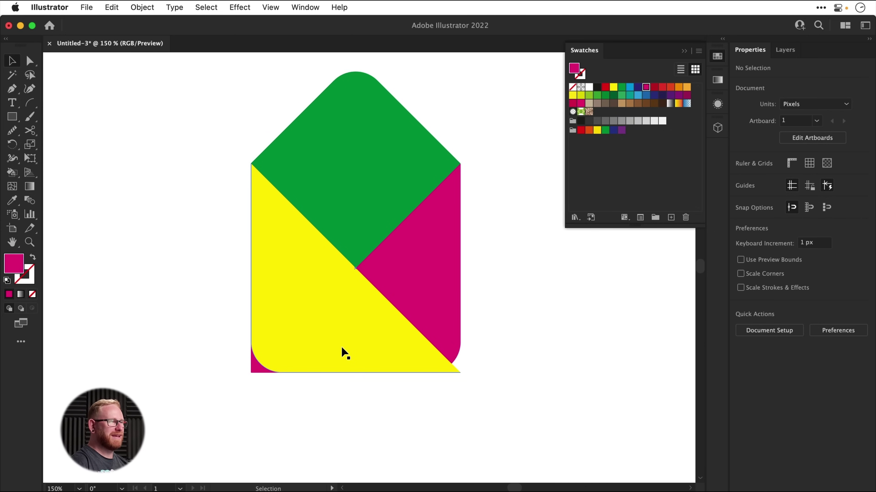
drag(187, 161, 511, 400)
drag(12, 173, 43, 175)
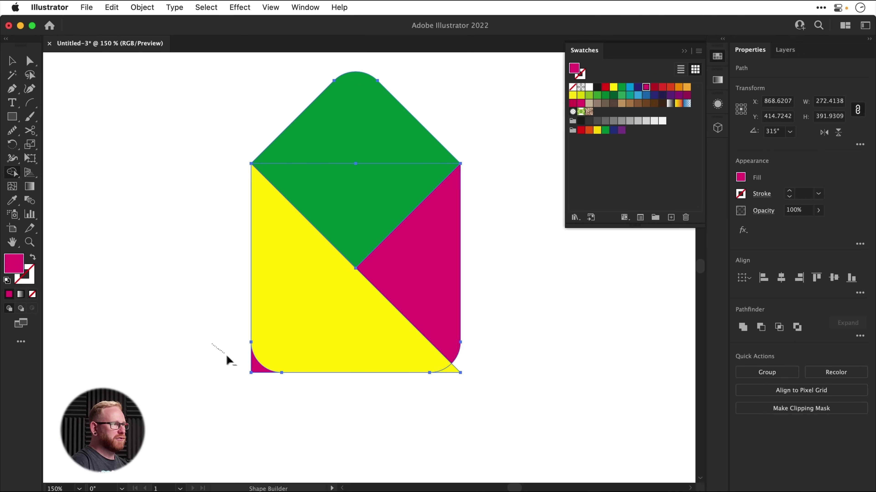
alt+click(255, 367)
drag(435, 379, 477, 351)
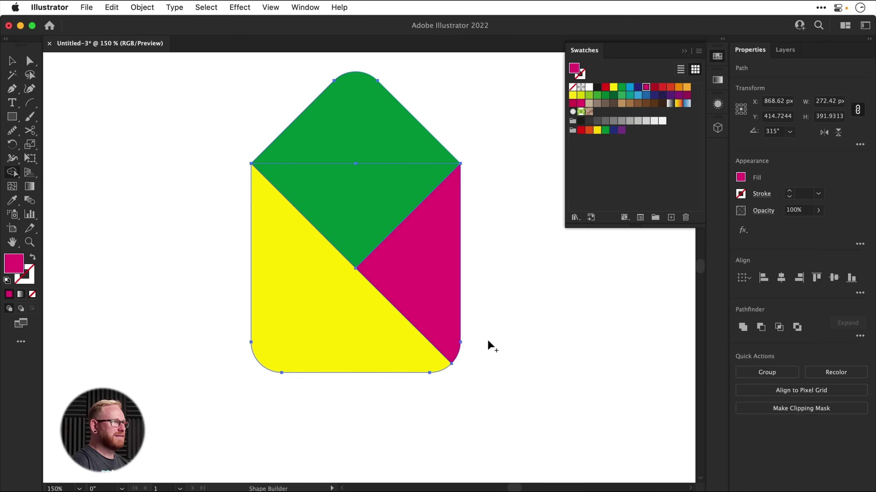
key(v)
click(507, 253)
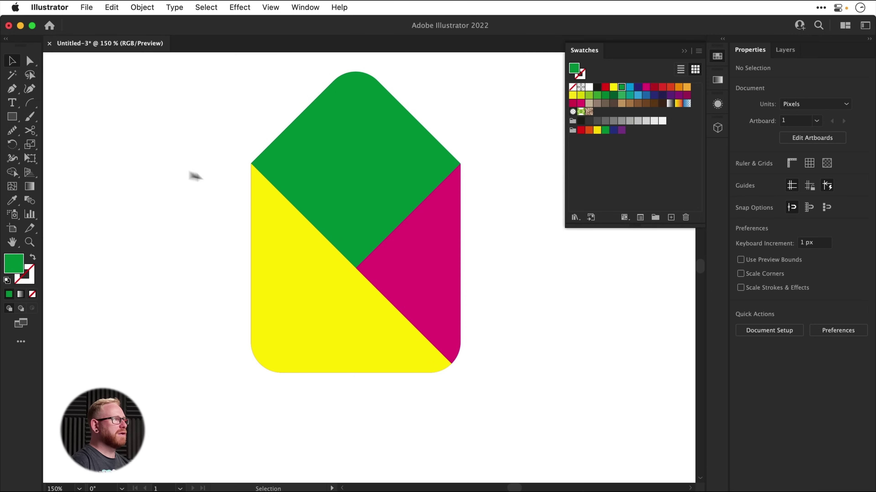
Step: Draw a rectangle about 206 px wide and 224 px high centred over the green diamond and fill it with light gray
click(17, 116)
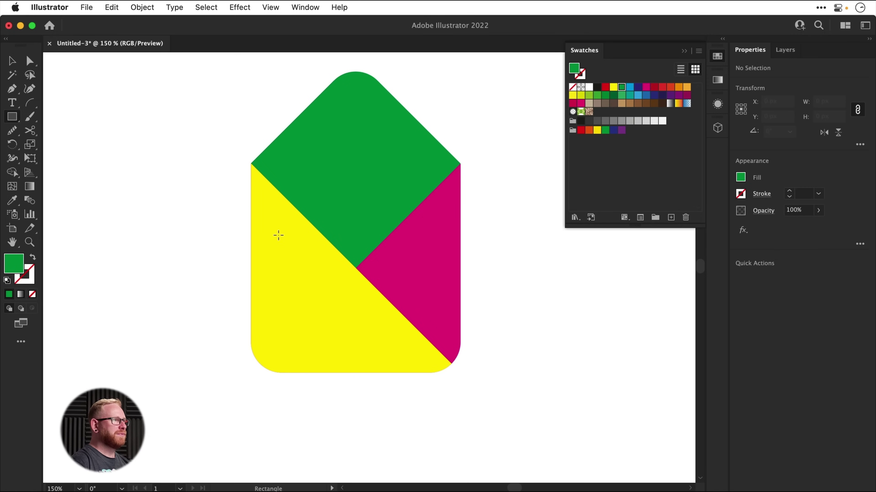
drag(276, 238, 434, 122)
drag(401, 215, 342, 368)
drag(348, 319, 348, 315)
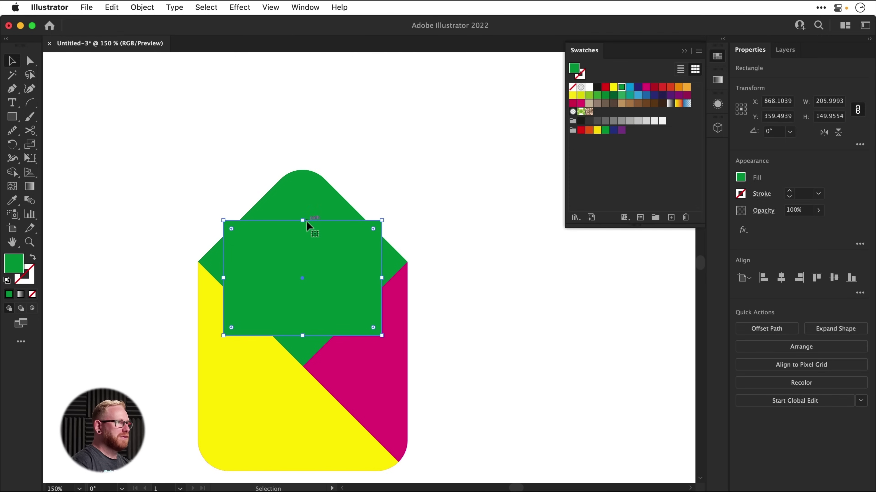
mouse_move(305, 221)
mouse_down()
mouse_move(305, 152)
mouse_move(305, 209)
mouse_up()
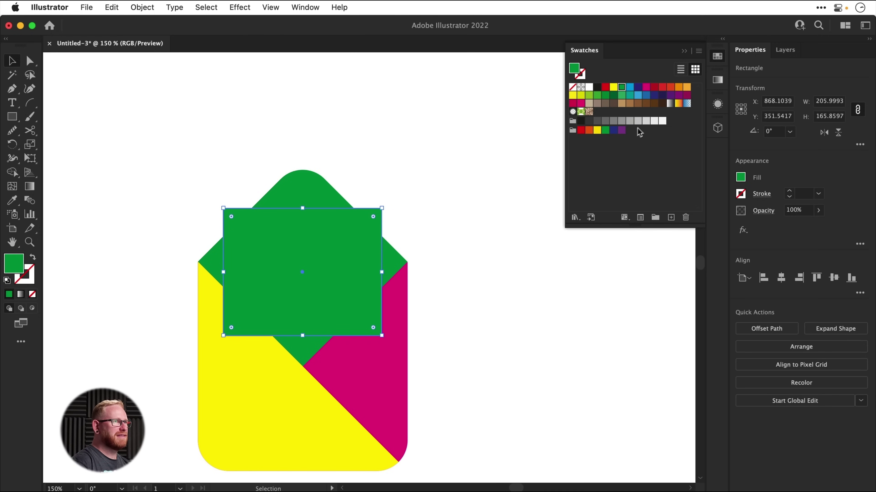
click(645, 122)
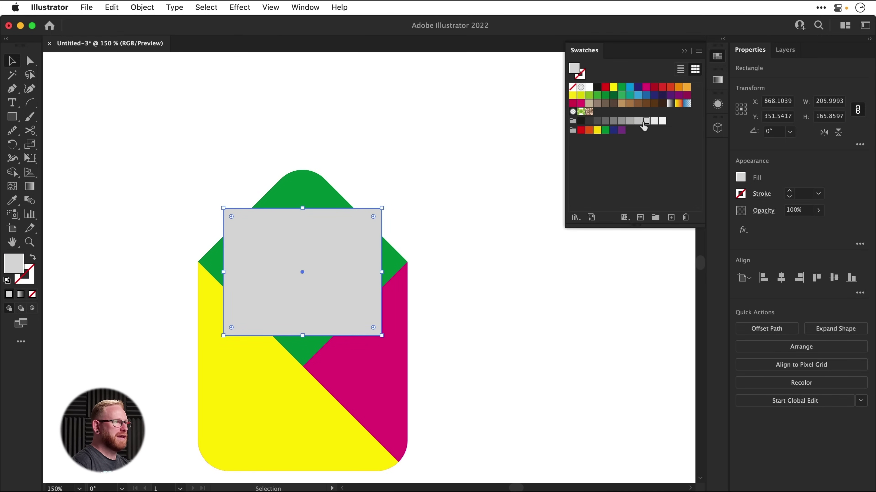
drag(302, 335, 305, 370)
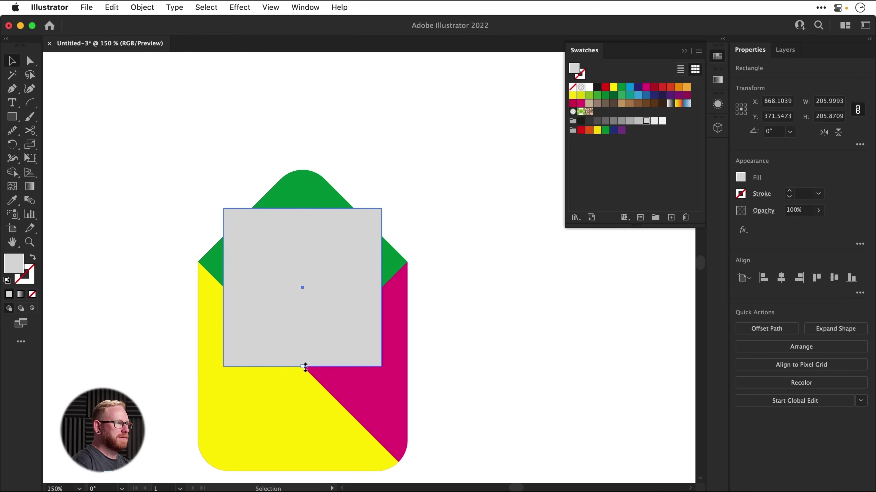
Step: Round the two top corners of the gray rectangle with a 40 px radius
key(a)
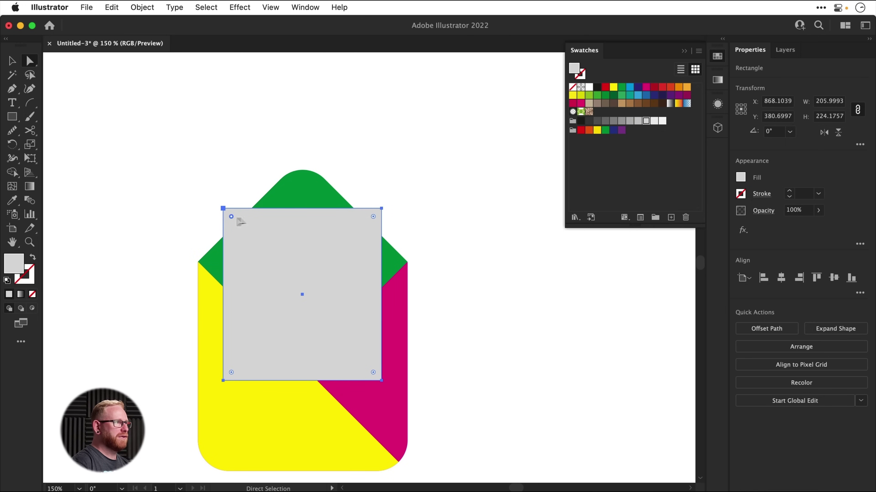
drag(371, 216, 355, 235)
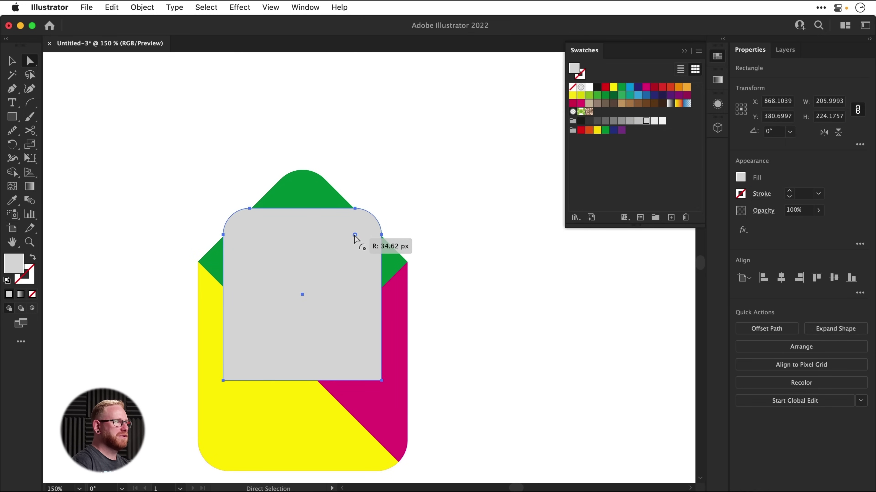
double_click(354, 235)
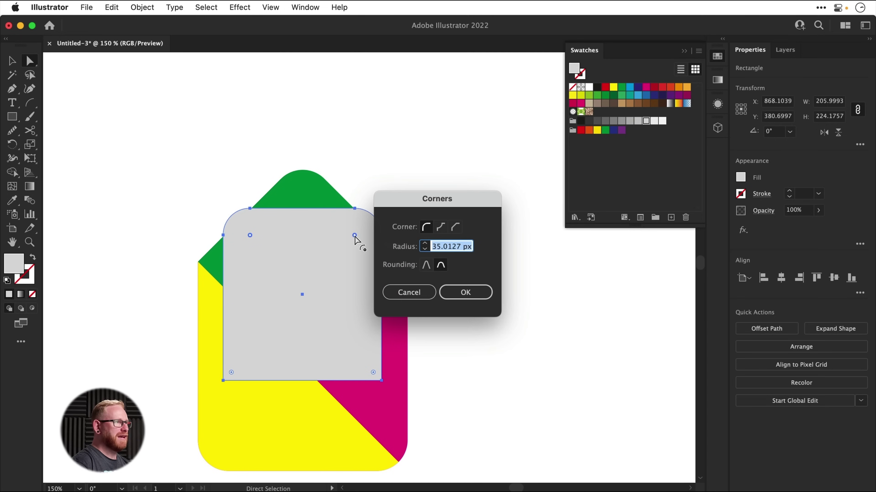
text(40)
key(Return)
key(v)
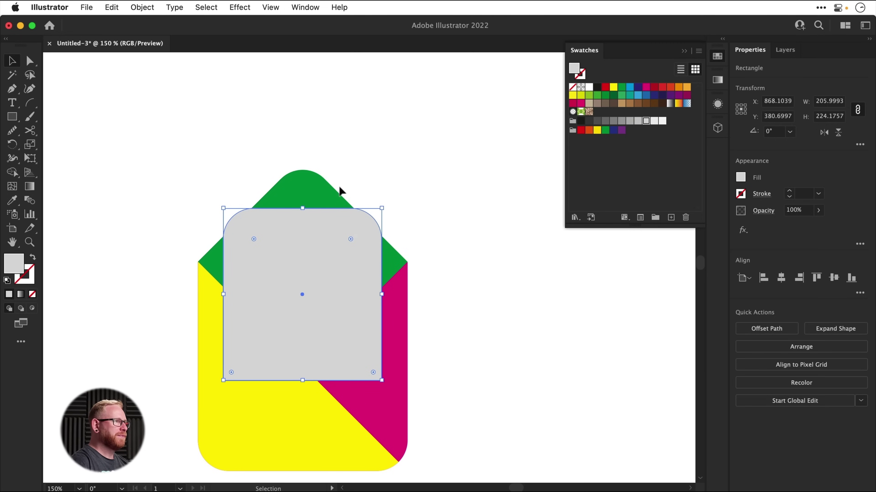
Step: Move the gray rectangle and the green diamond together about 210 px straight up, clear of the magenta and yellow shapes
shift+click(318, 183)
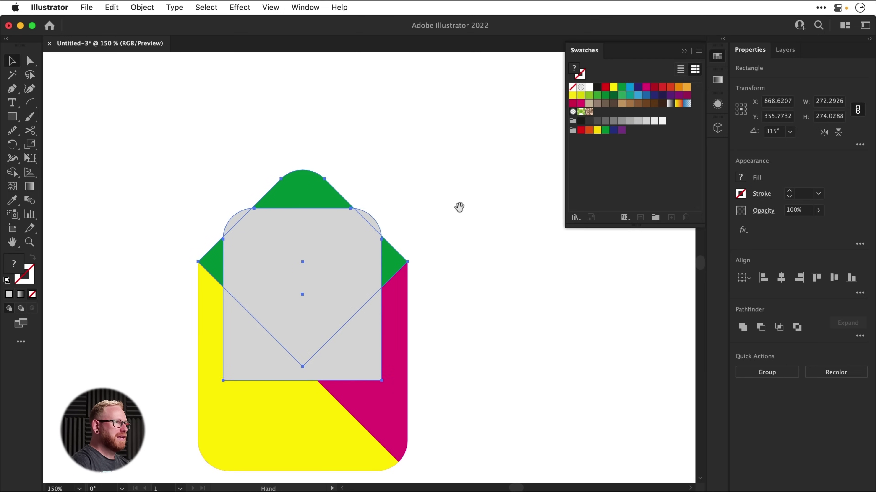
drag(459, 207, 448, 234)
key(Up)
key(Up)
key(shift+Up)
key(shift+Up)
key(shift+Up)
key(shift+Up)
key(shift+Up)
key(shift+Up)
key(shift+Up)
key(shift+Up)
key(shift+Up)
key(shift+Up)
key(shift+Up)
key(shift+Up)
key(shift+Up)
key(shift+Up)
key(shift+Up)
key(shift+Up)
key(shift+Up)
key(shift+Up)
key(shift+Up)
key(shift+Up)
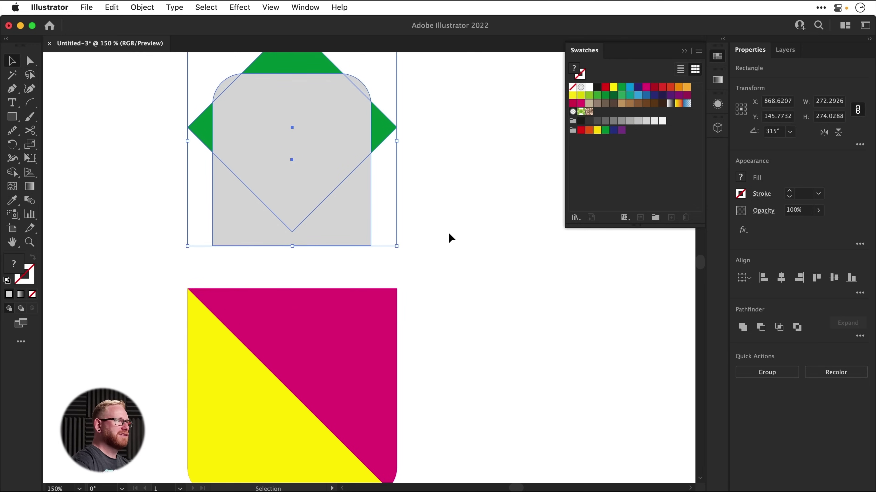
scroll(390, 238, up, 5)
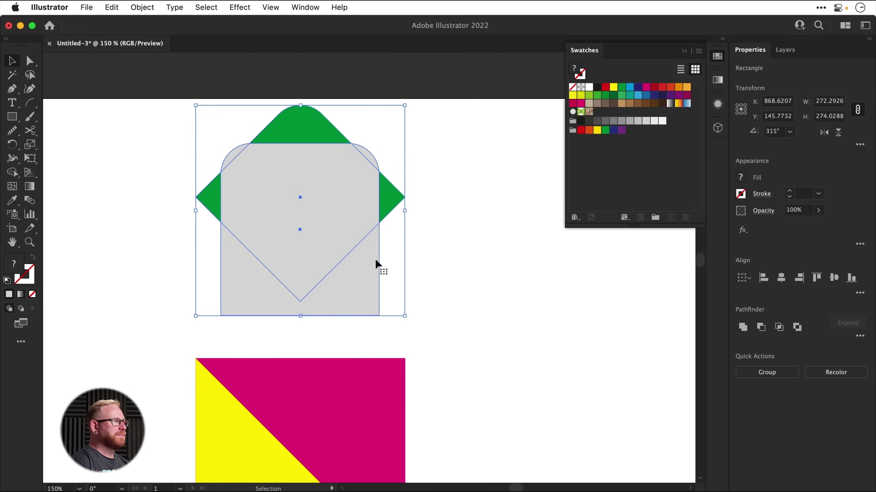
Step: With the Shape Builder tool, remove the gray areas below the diamond and merge the rounded top corners into the gray body
click(13, 172)
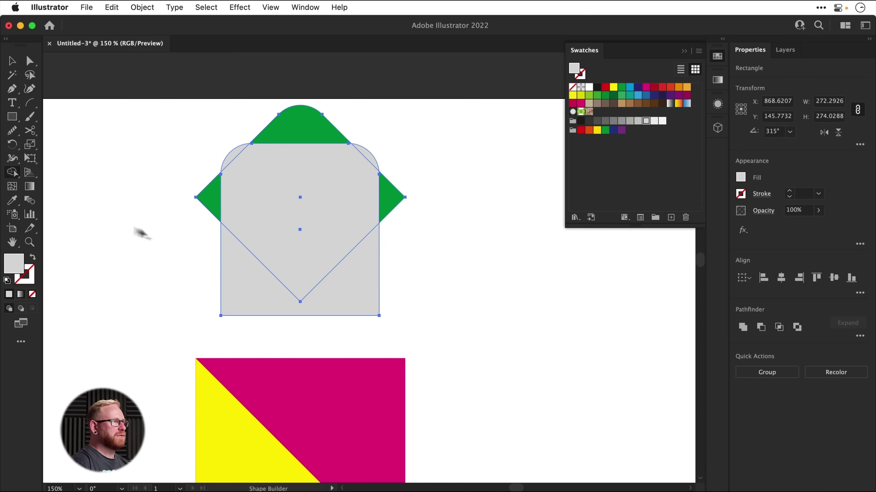
mouse_move(177, 277)
mouse_down()
mouse_move(280, 315)
mouse_move(309, 310)
mouse_move(403, 255)
mouse_up()
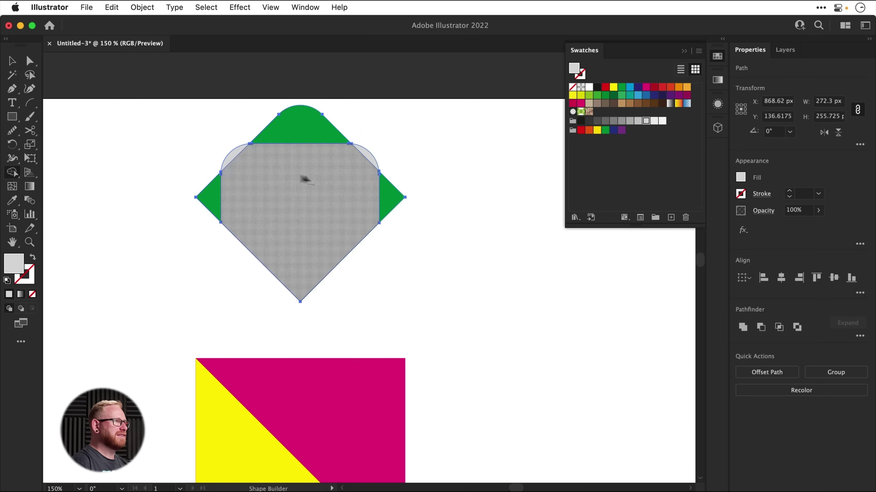
mouse_move(231, 157)
mouse_down()
mouse_move(250, 166)
mouse_move(361, 169)
mouse_move(365, 152)
mouse_up()
key(v)
click(480, 158)
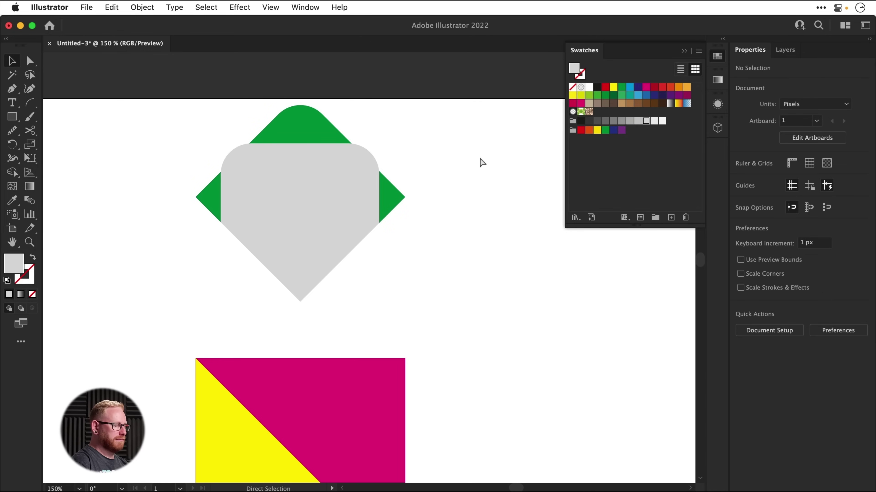
key(super+y)
key(a)
key(super+y)
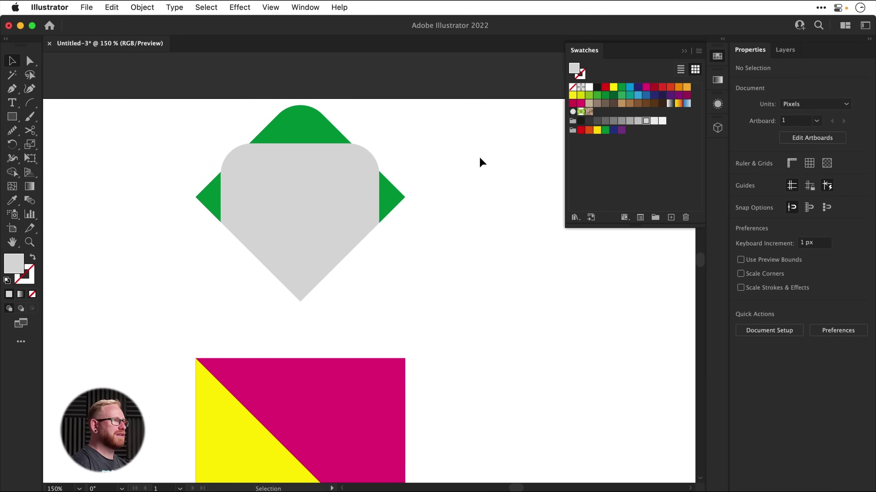
drag(336, 174, 332, 211)
drag(319, 130, 338, 116)
click(310, 165)
key(super+y)
key(v)
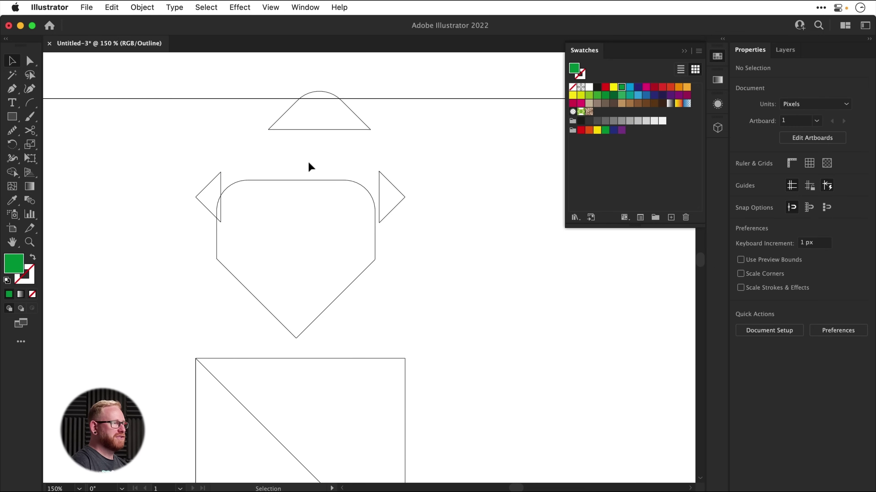
drag(221, 172, 195, 146)
drag(390, 179, 406, 146)
click(480, 165)
key(a)
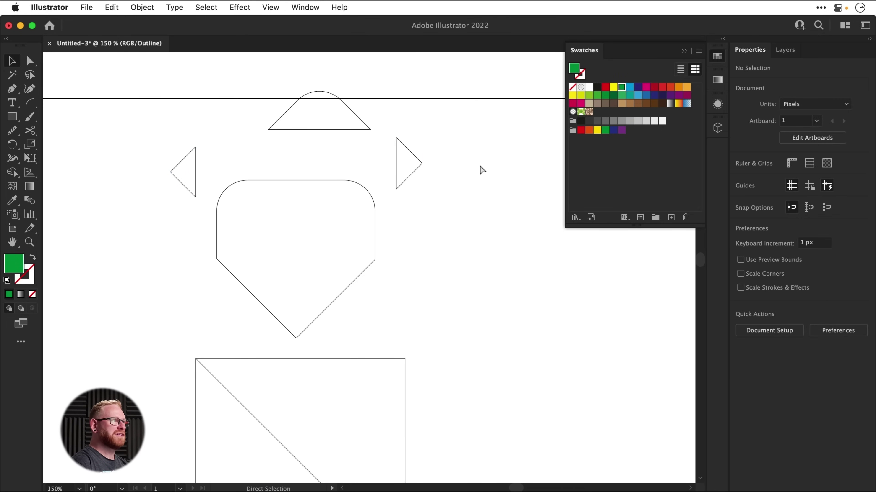
key(super+z)
key(super+z)
key(super+z)
key(super+z)
key(super+z)
key(super+y)
key(v)
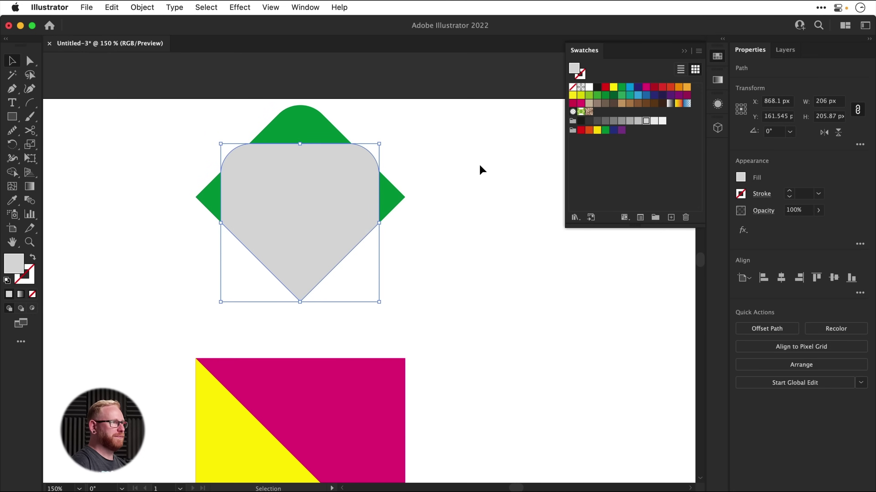
Step: Move the grey letter and the green flap pieces together 210 px straight down onto the yellow and magenta envelope body
drag(192, 122, 315, 192)
key(space)
drag(438, 287, 433, 169)
key(shift+Down)
key(shift+Down)
key(shift+Down)
key(shift+Down)
key(shift+Down)
key(shift+Down)
key(shift+Down)
key(shift+Down)
key(shift+Down)
key(shift+Down)
key(shift+Down)
key(shift+Down)
key(shift+Down)
key(shift+Down)
key(shift+Down)
key(shift+Down)
key(shift+Down)
key(shift+Down)
key(shift+Down)
key(shift+Down)
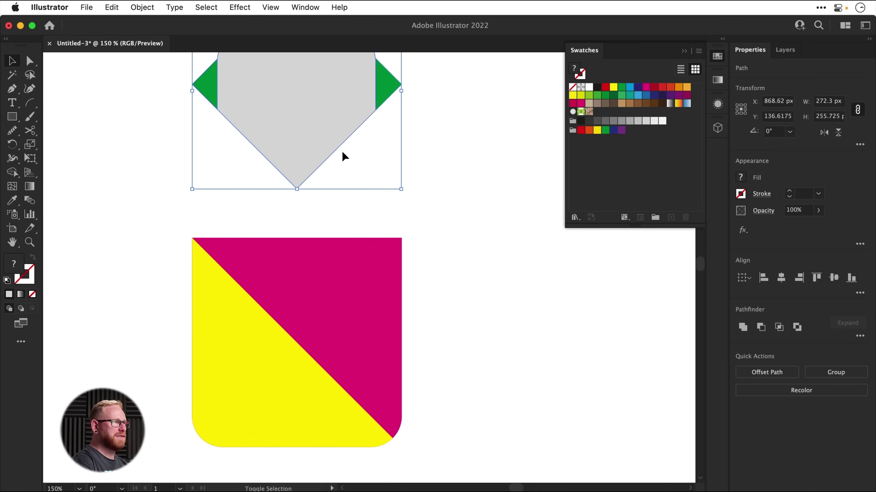
key(shift+Down)
key(shift+Down)
key(shift+Down)
key(shift+Down)
key(shift+Down)
key(shift+Down)
key(shift+Down)
key(shift+Down)
key(shift+Down)
key(shift+Down)
key(shift+Down)
key(shift+Down)
key(shift+Down)
key(shift+Down)
key(shift+Down)
key(shift+Down)
key(shift+Down)
key(shift+Down)
key(shift+Down)
key(shift+Down)
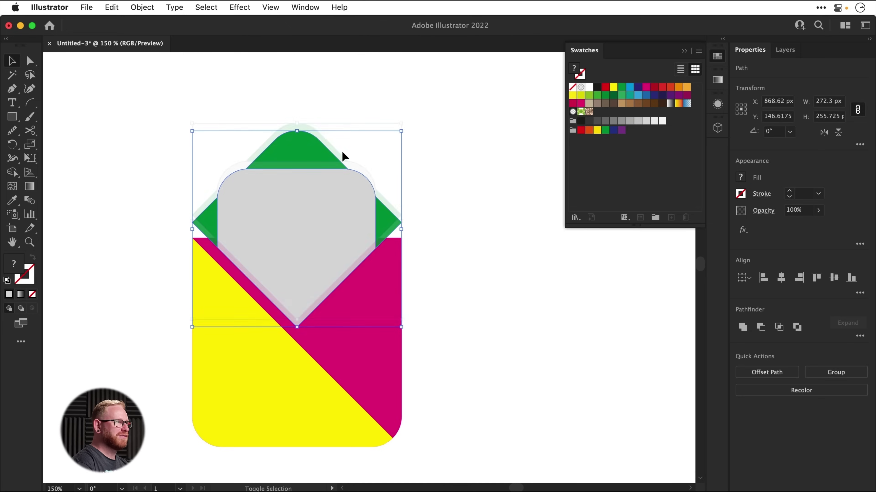
click(454, 313)
drag(442, 366, 456, 295)
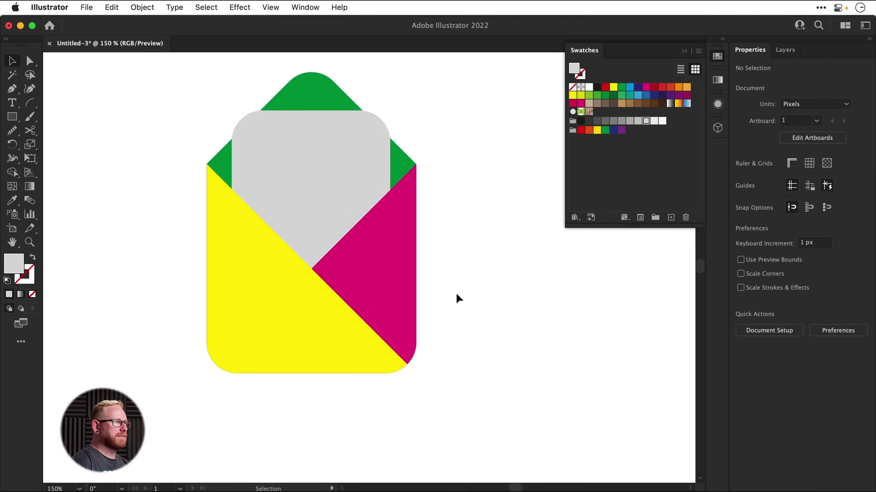
Step: Make the C=85 M=50 Y=0 K=0 blue swatch and the CMYK Blue swatch global colors
key(super+minus)
key(super+minus)
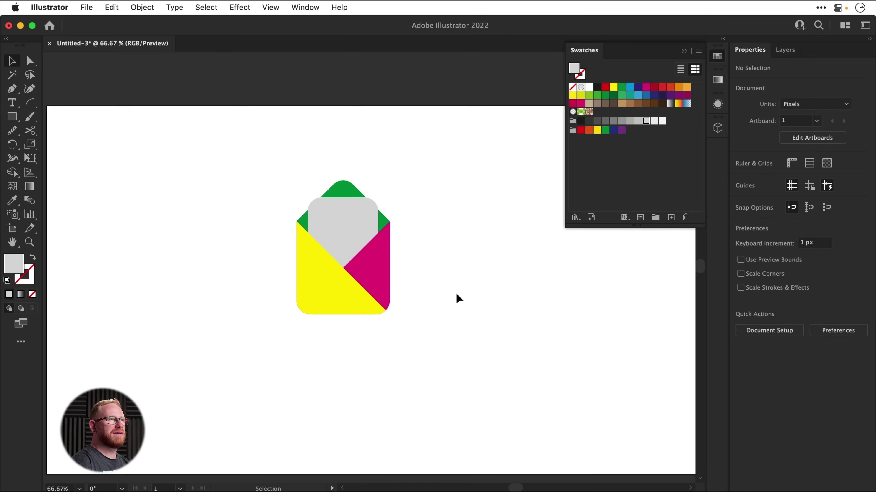
double_click(646, 96)
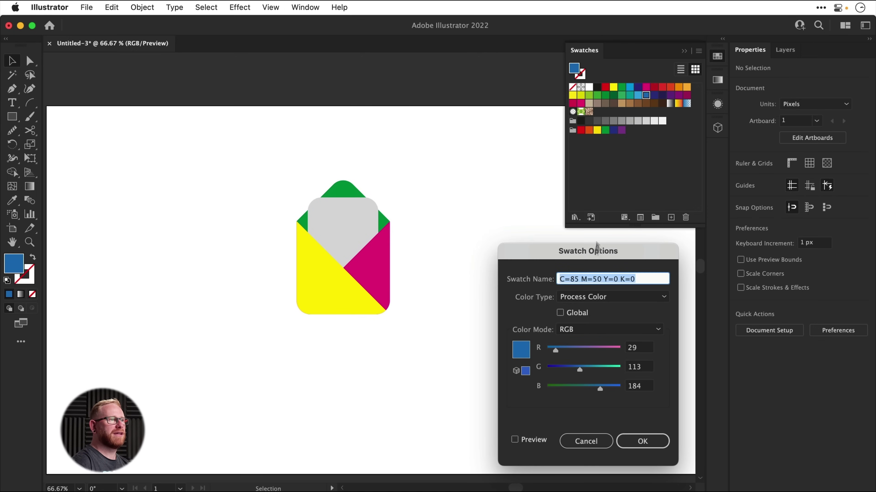
click(582, 319)
click(642, 442)
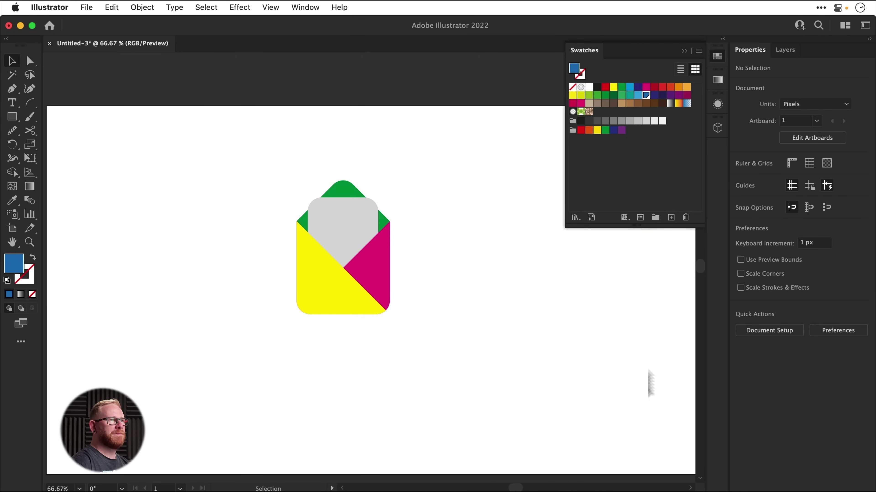
double_click(638, 88)
click(581, 317)
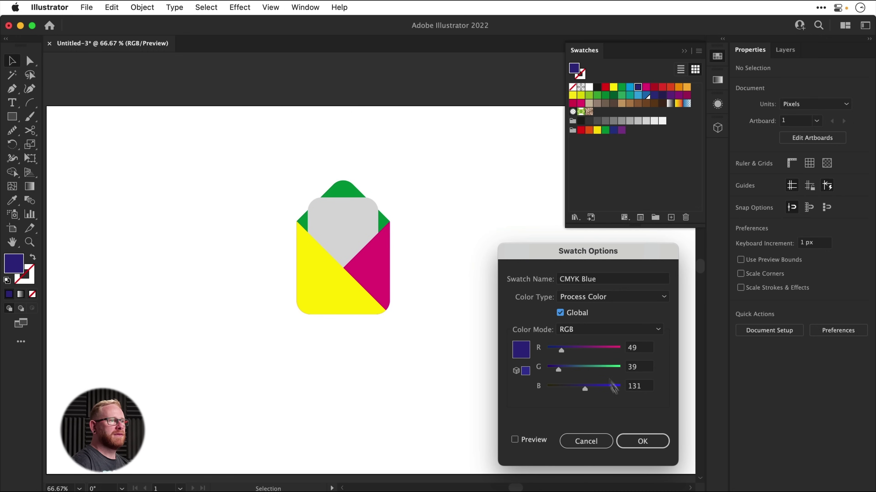
click(642, 442)
Step: Fill the yellow envelope panel with a linear gradient from the C=85 M=50 Y=0 K=0 blue to CMYK Blue
click(339, 286)
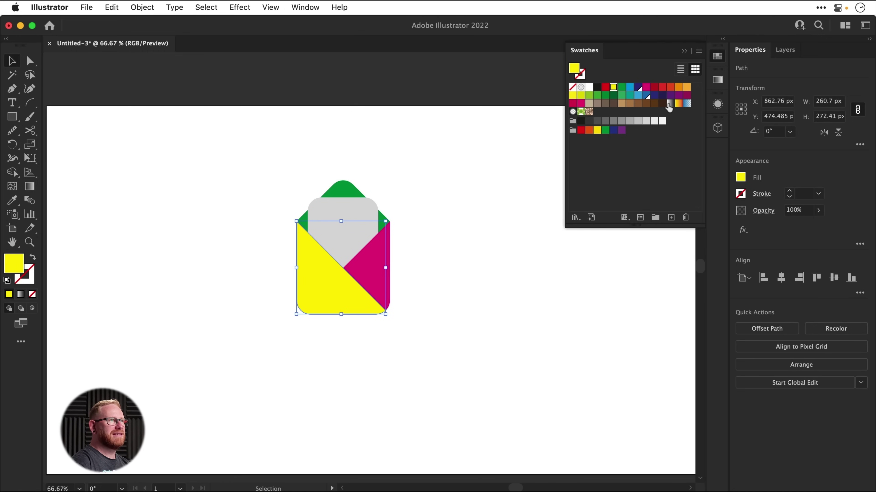
click(669, 103)
click(718, 81)
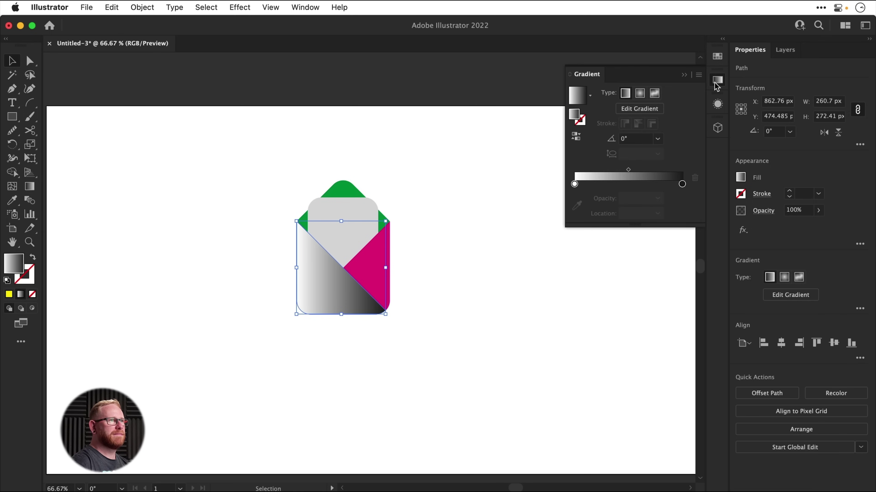
double_click(681, 184)
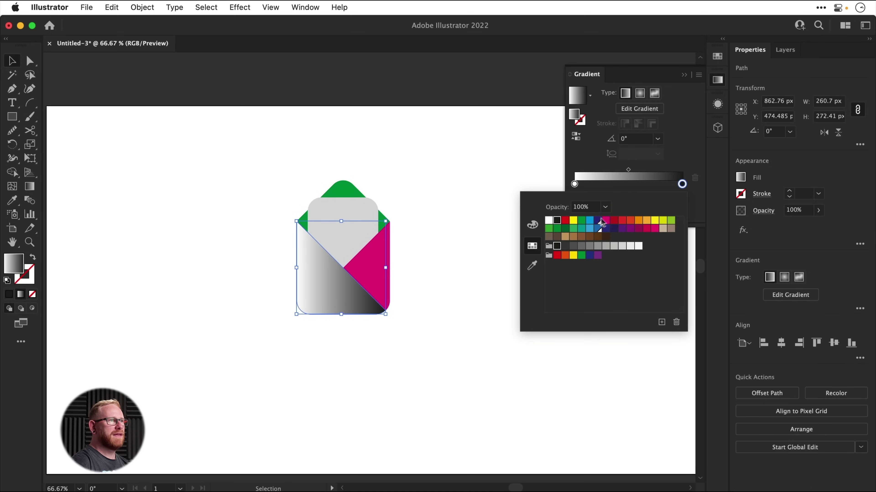
click(597, 221)
double_click(575, 185)
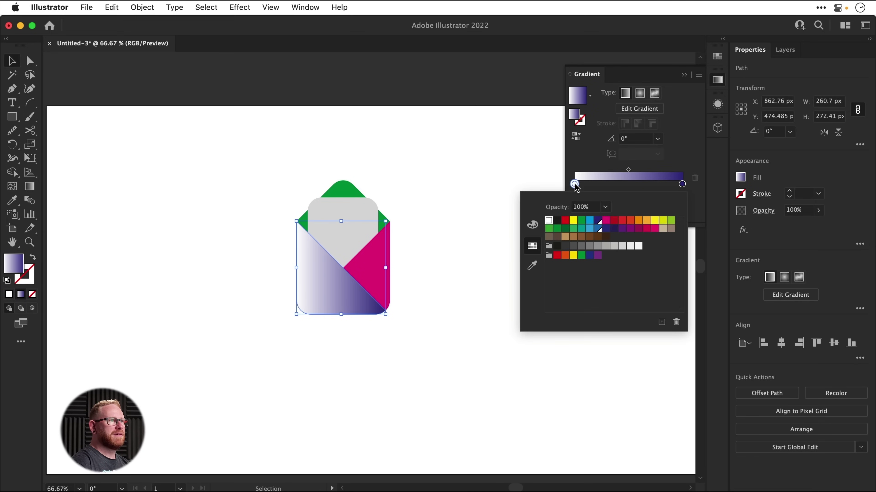
click(598, 229)
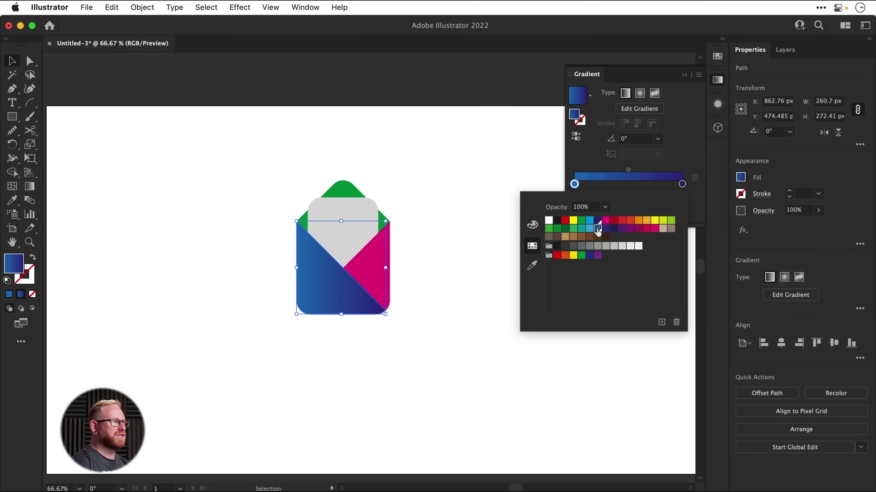
click(426, 275)
click(426, 288)
Step: Copy the blue gradient from the front panel to the magenta panel with the Eyedropper
click(371, 275)
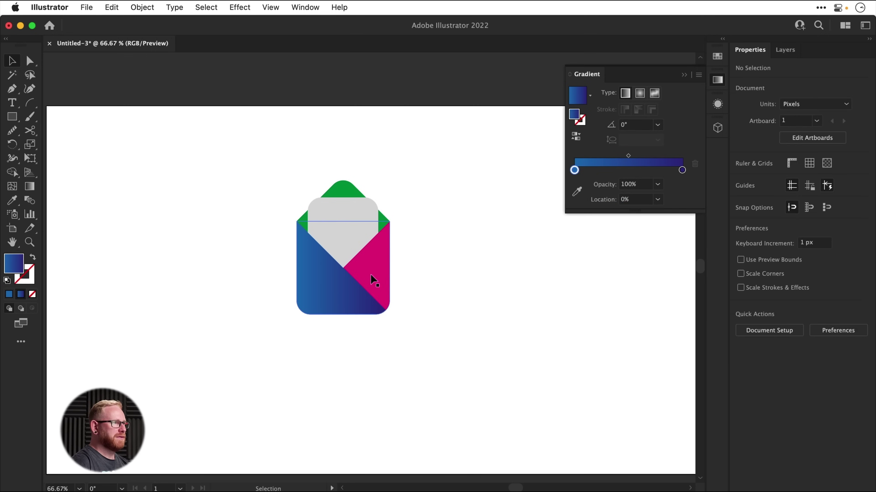
key(i)
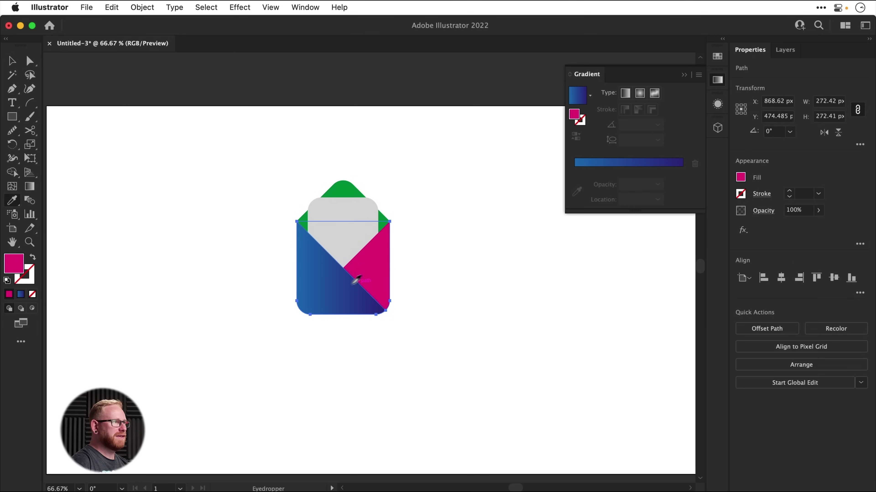
click(327, 290)
key(v)
click(415, 265)
Step: Set the gradient angle of the envelope's right-hand back panel to 80°
drag(350, 270, 395, 251)
click(632, 139)
text(-70)
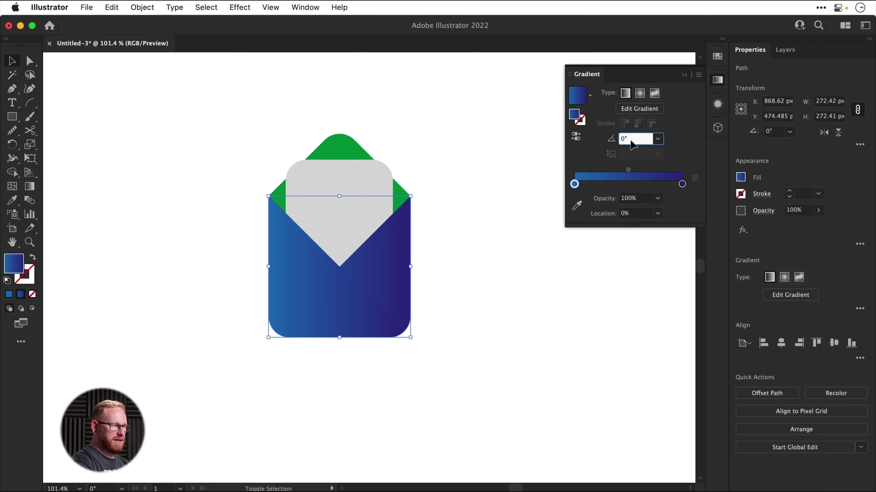
key(Return)
text(60)
key(Return)
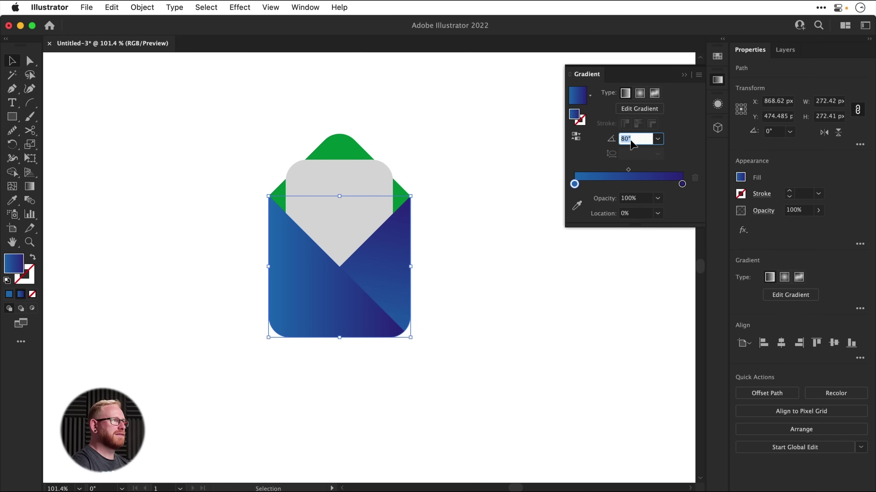
click(349, 141)
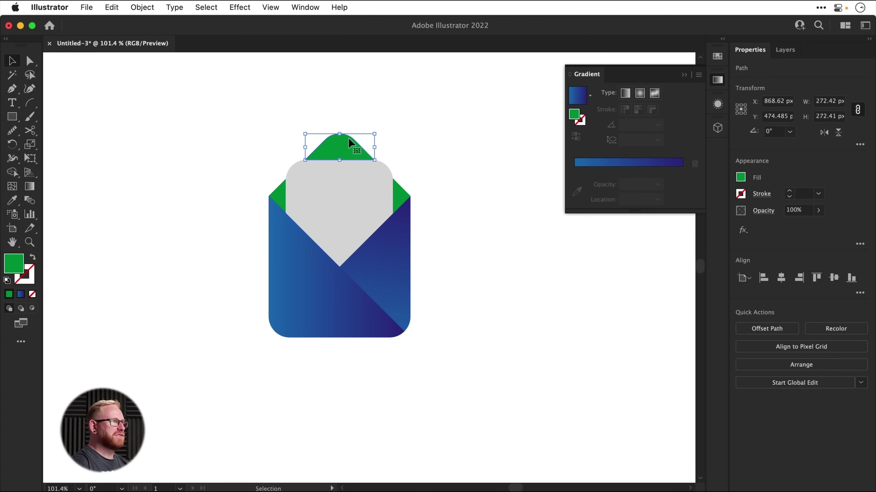
drag(287, 190, 277, 128)
key(super+z)
drag(340, 150, 344, 98)
key(super+z)
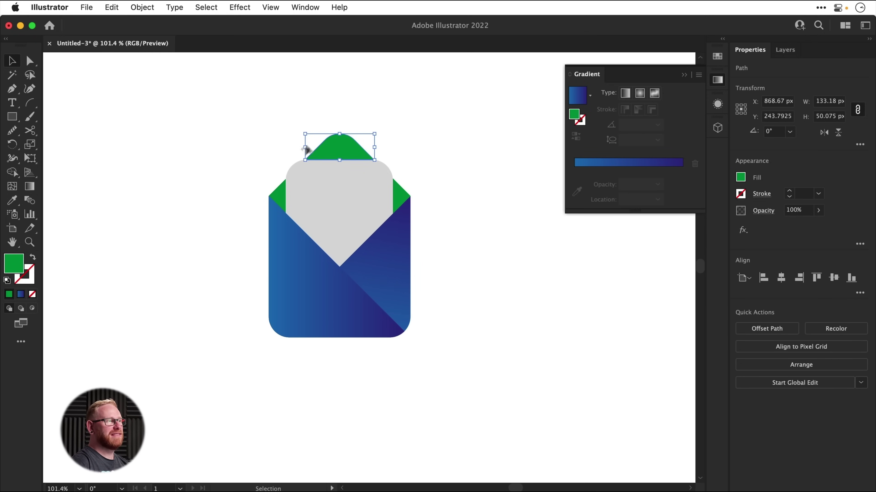
Step: Apply the front panel's blue gradient to all three green flap pieces with the Eyedropper
shift+click(286, 191)
shift+click(401, 192)
key(i)
click(311, 297)
key(v)
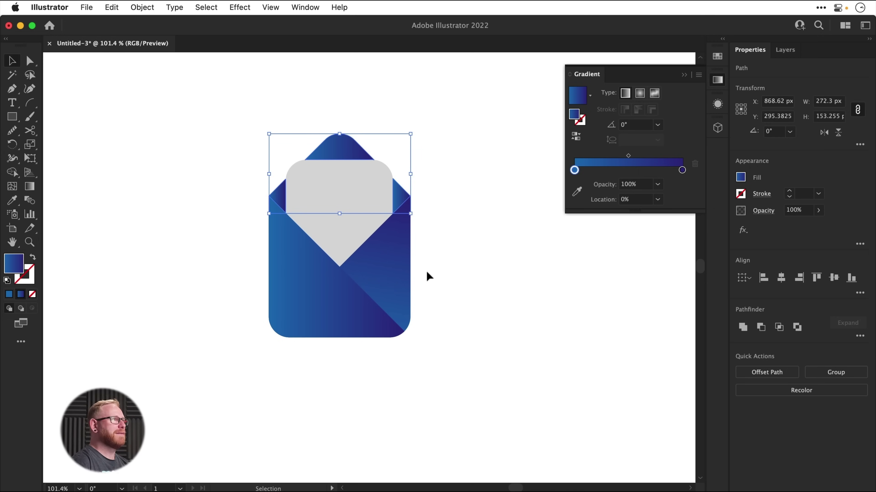
Step: Combine the three flap pieces into one compound path so that they share a single gradient
click(142, 7)
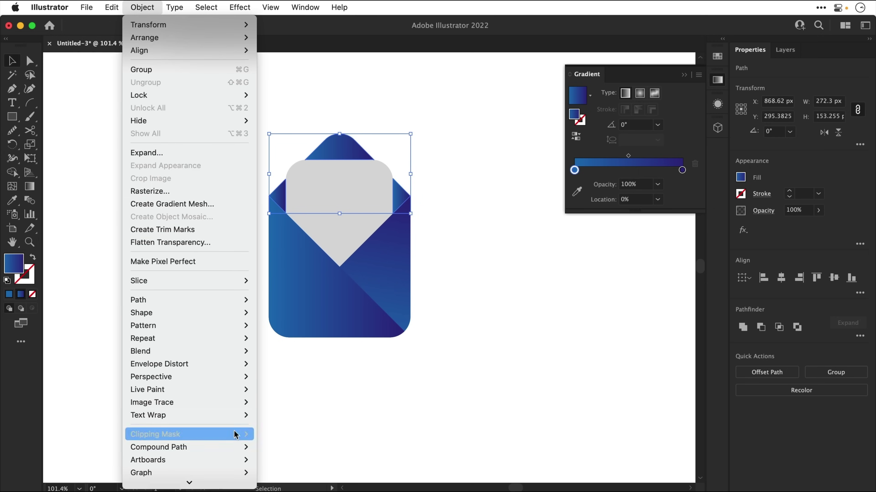
mouse_move(239, 448)
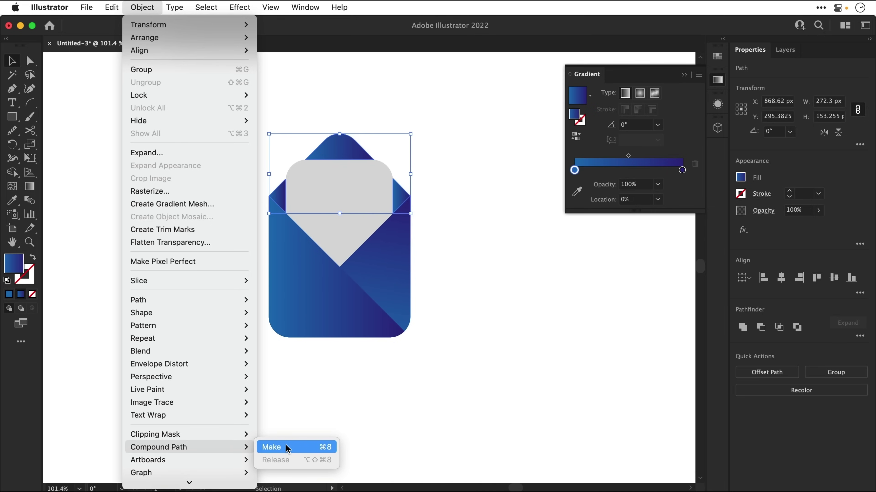
click(288, 447)
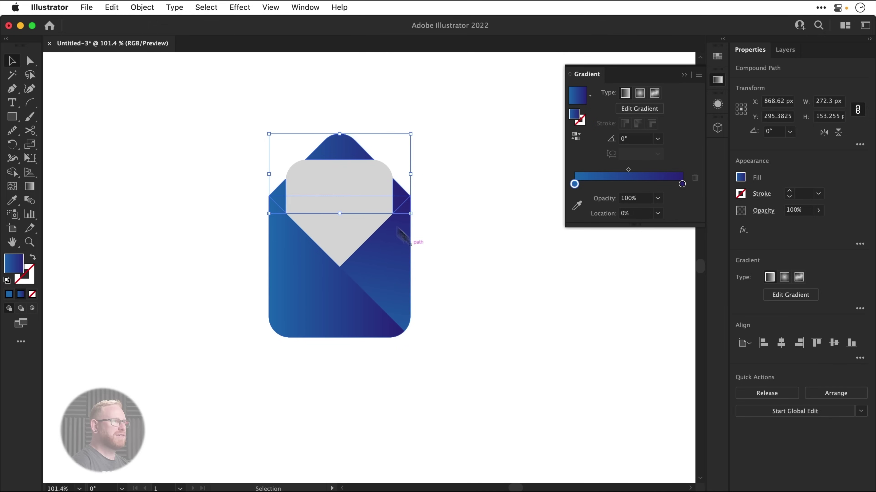
Step: Try reversing the flap's gradient, and shift the midpoint of its light-to-dark blue gradient to about 73.3%
click(576, 137)
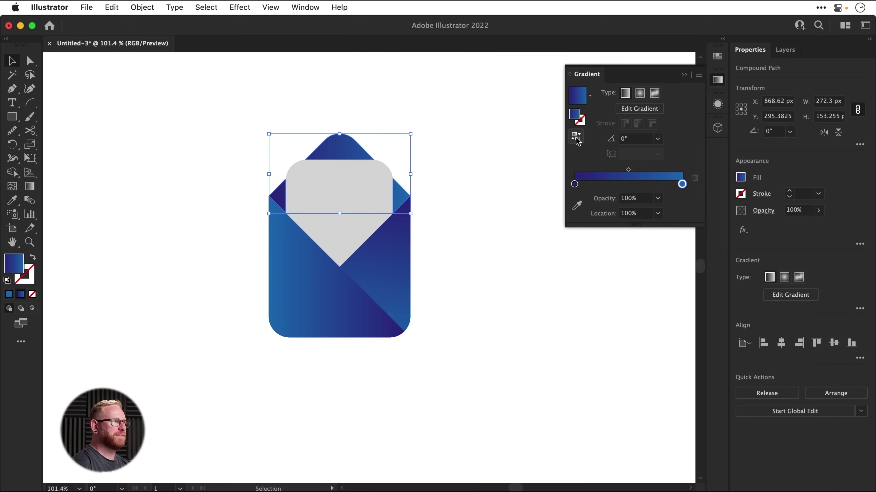
click(460, 212)
click(336, 144)
drag(630, 174, 655, 174)
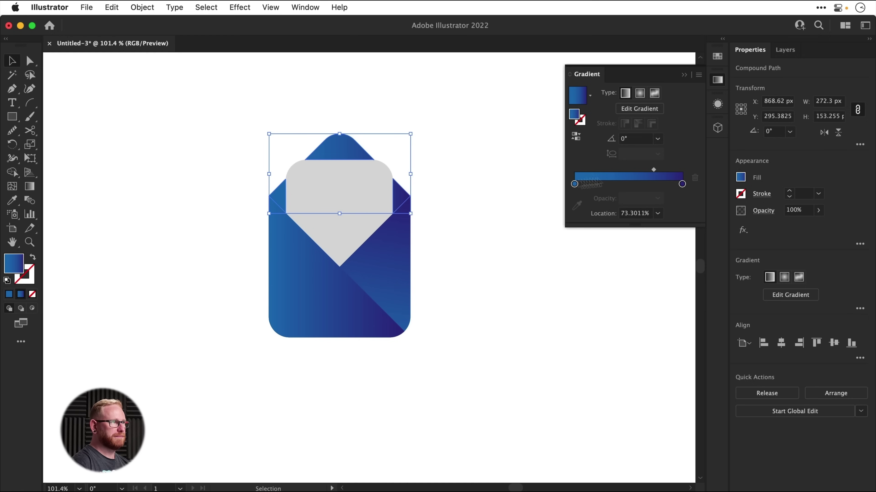
Step: Fill the letter shape with the C=0 M=0 Y=0 K=5 light grey swatch and make that swatch global
click(361, 188)
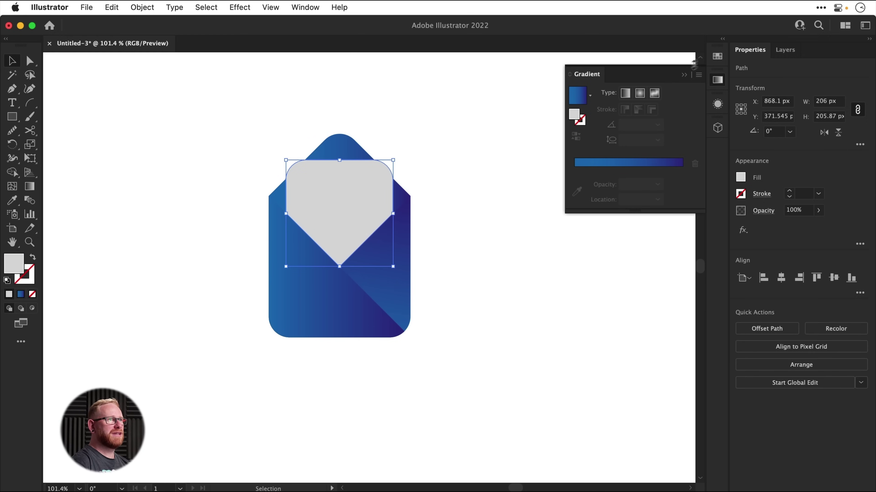
click(717, 56)
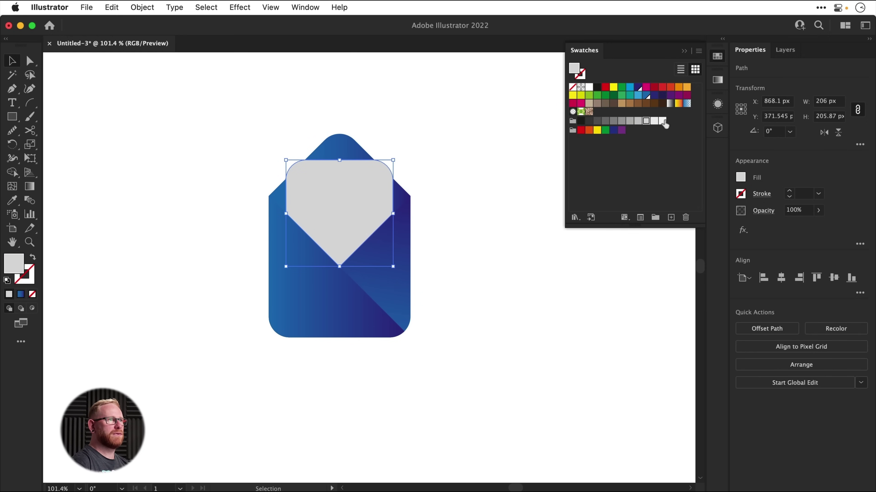
double_click(662, 120)
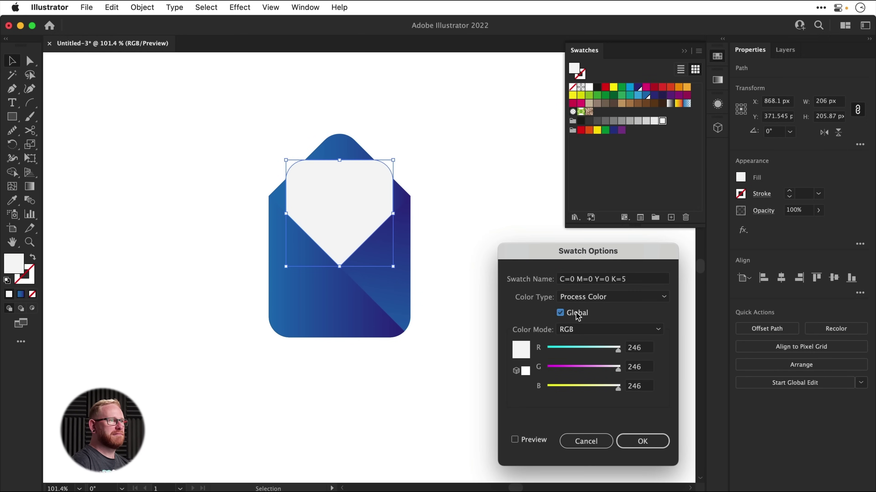
click(641, 442)
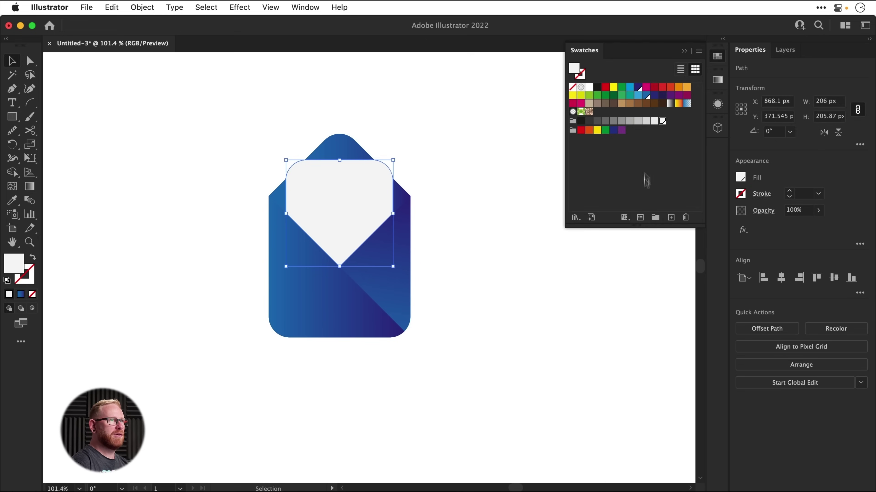
Step: Reorder the swatches so the lighter blue and the light grey global swatches directly follow CMYK Blue
drag(645, 96, 643, 91)
drag(663, 122, 653, 93)
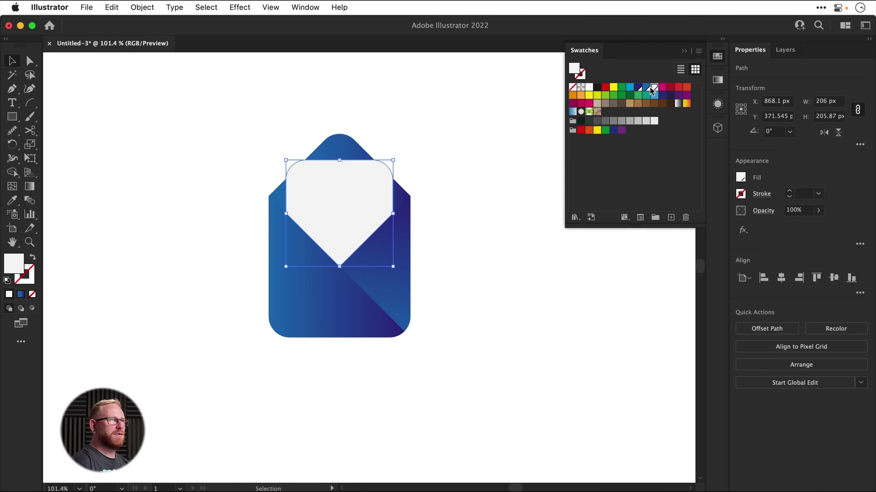
click(504, 118)
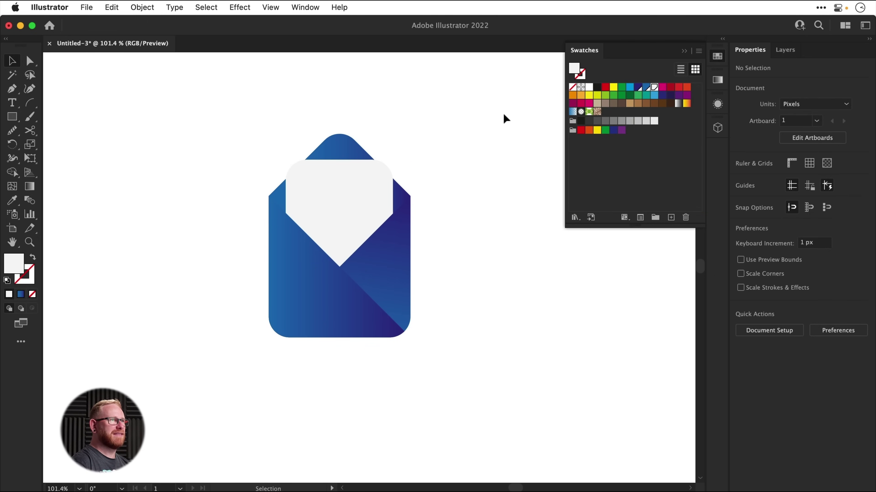
Step: Change the CMYK Blue global swatch to a mid blue with R 34, G 157 and B 207
double_click(636, 89)
click(542, 441)
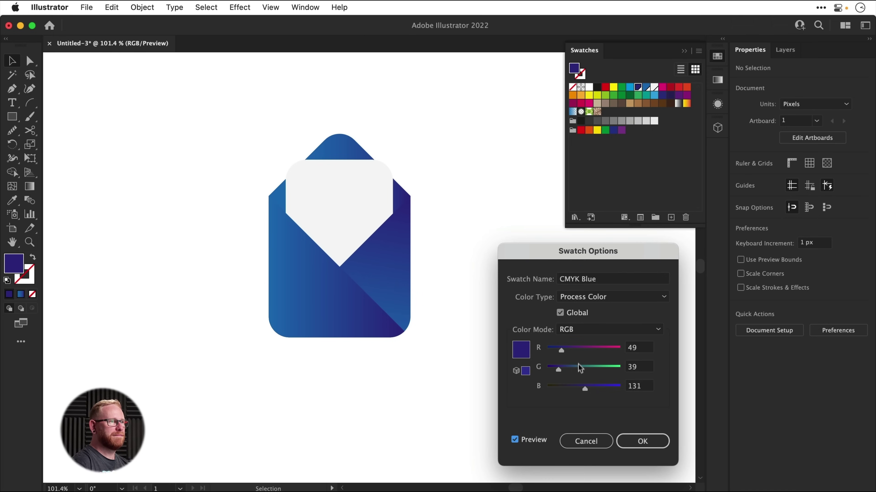
click(572, 368)
click(607, 387)
click(593, 370)
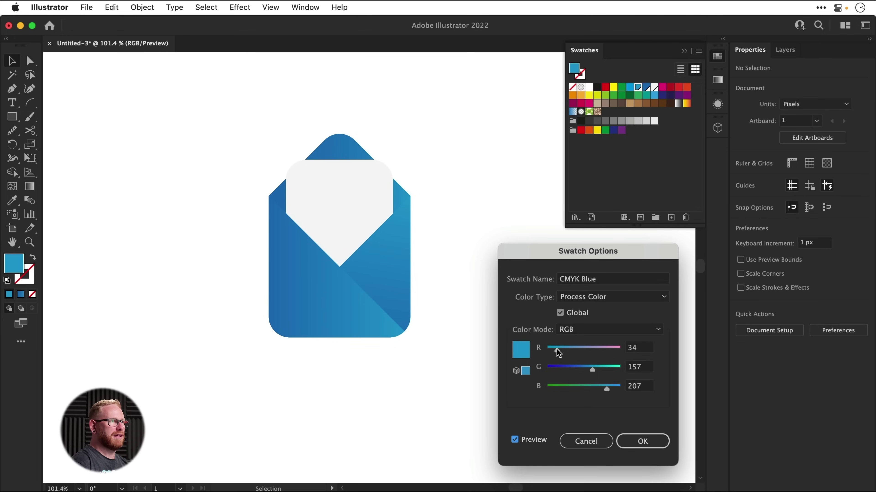
click(642, 441)
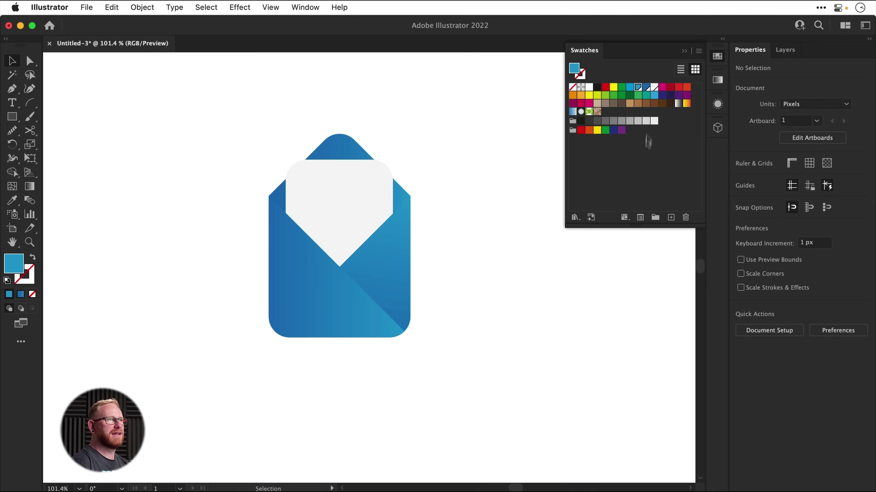
Step: Make the C=85 M=50 Y=0 K=0 global swatch more vivid by setting G to 107 and B to 216
double_click(646, 87)
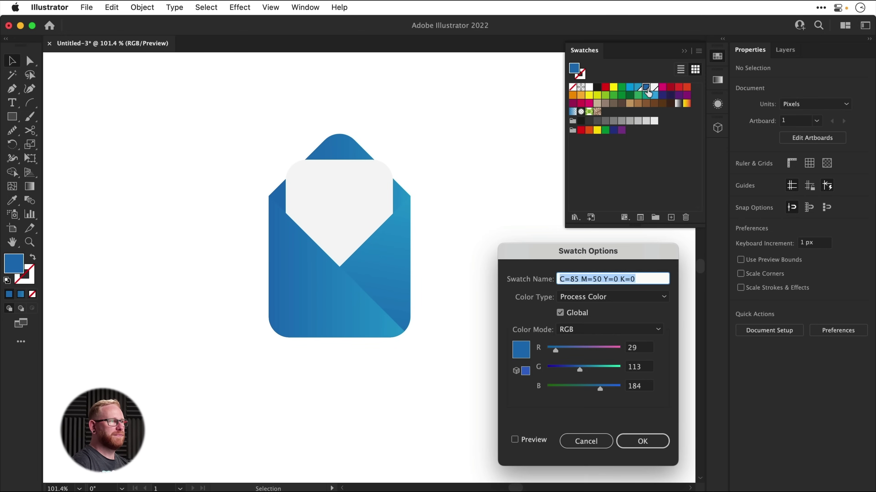
click(538, 442)
click(608, 390)
drag(580, 369, 583, 371)
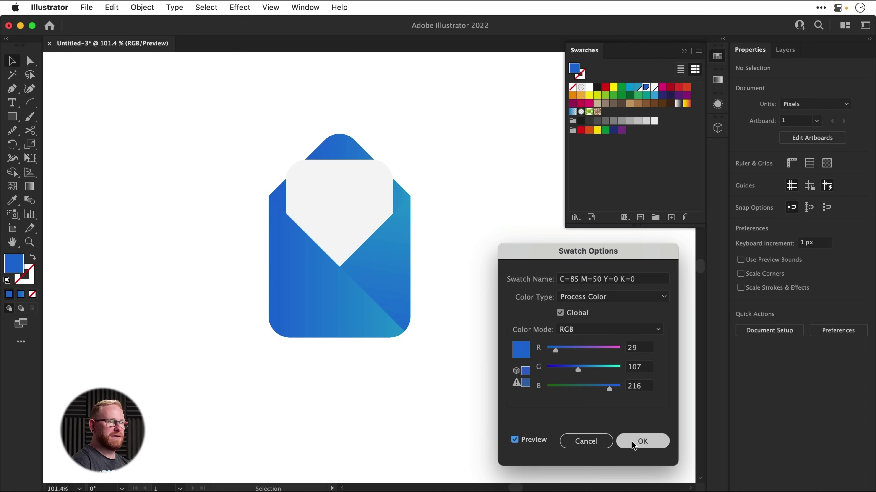
click(642, 441)
Step: Brighten the CMYK Blue global swatch to cyan by setting G to 193 and B to 235
double_click(638, 87)
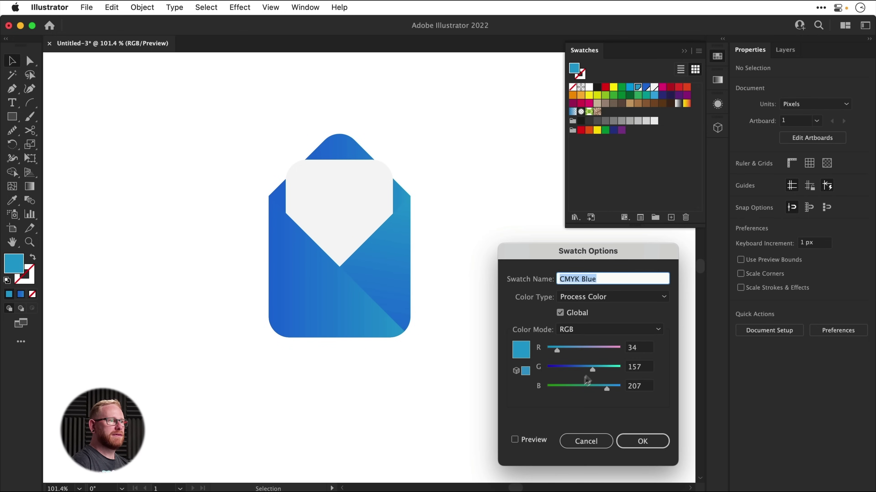
click(541, 440)
drag(601, 371, 615, 389)
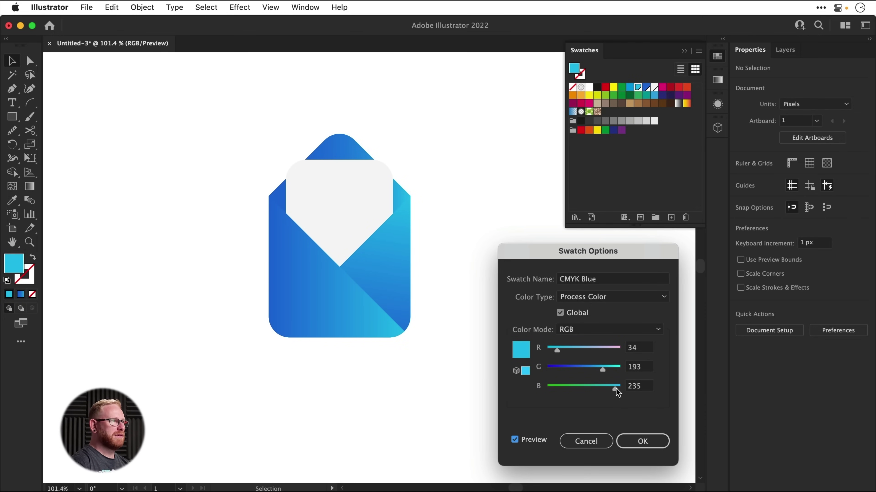
click(632, 443)
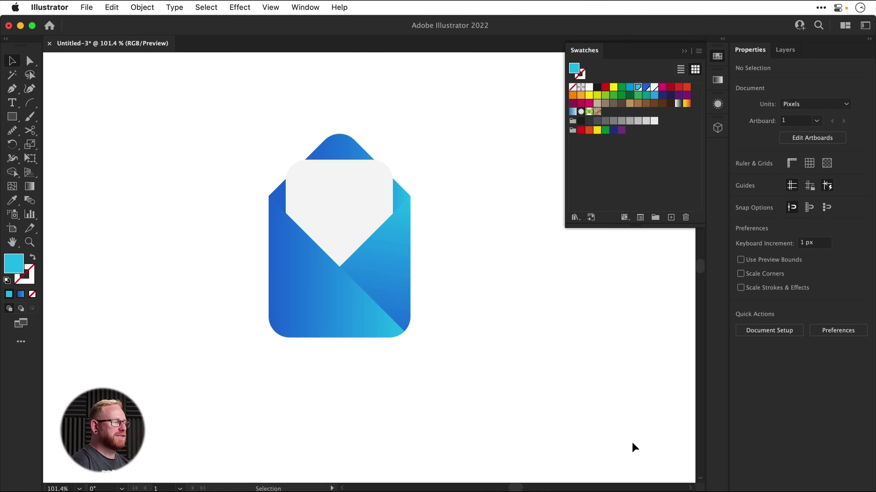
Step: Try to shorten the envelope by moving its bottom anchor points and the pocket's centre point up 20 px
key(a)
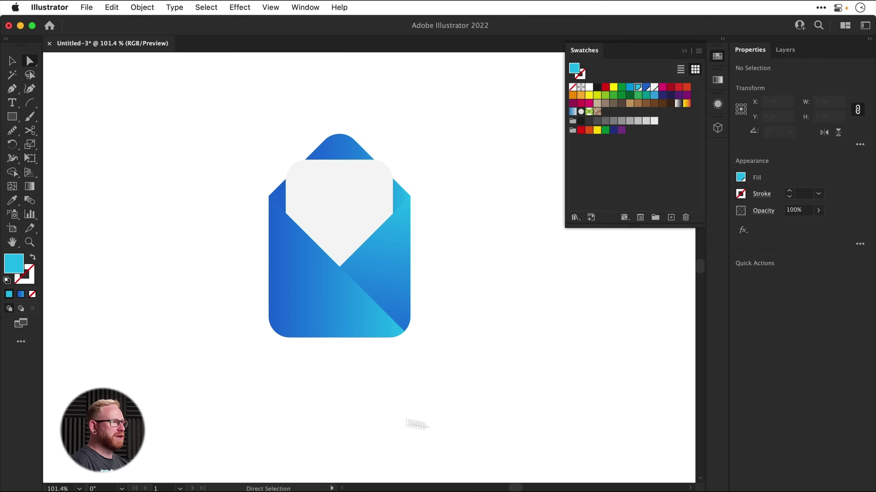
drag(240, 362, 465, 293)
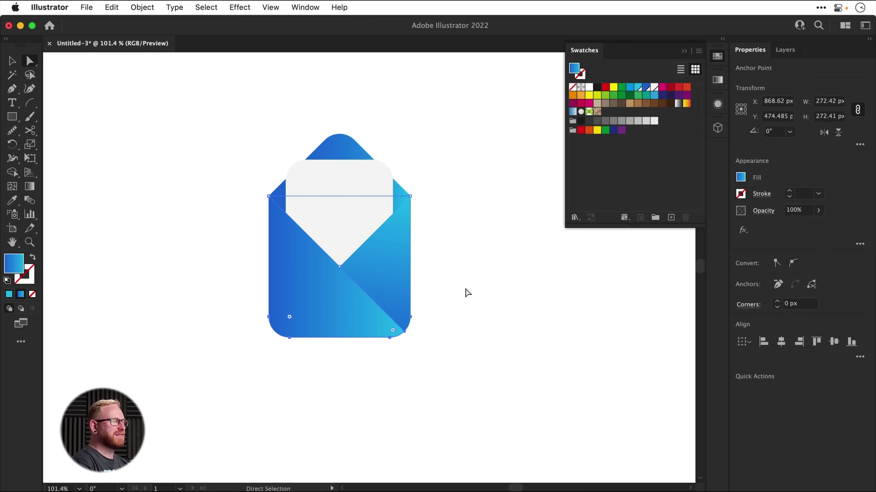
key(shift+Up)
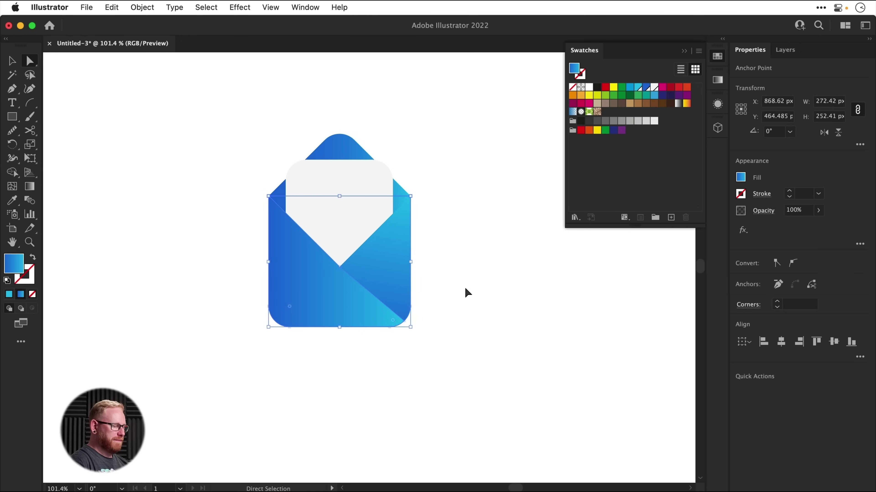
key(super+y)
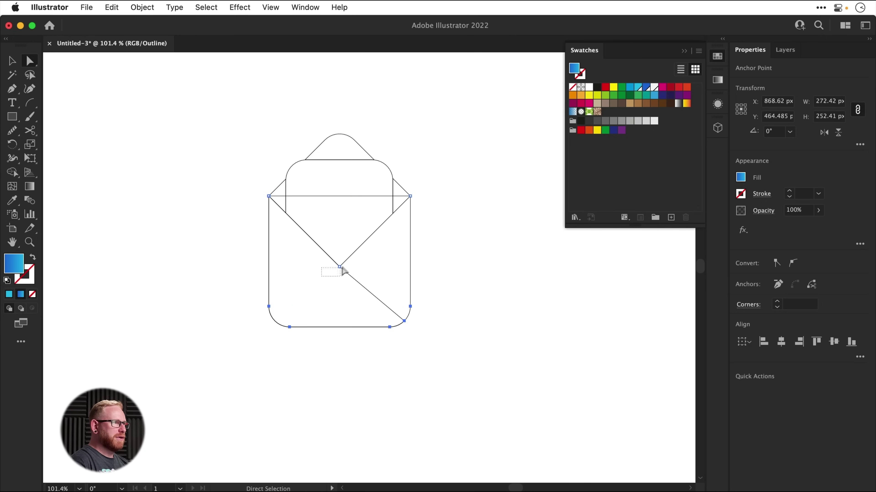
click(352, 256)
key(shift+Up)
key(shift+Up)
key(shift+Up)
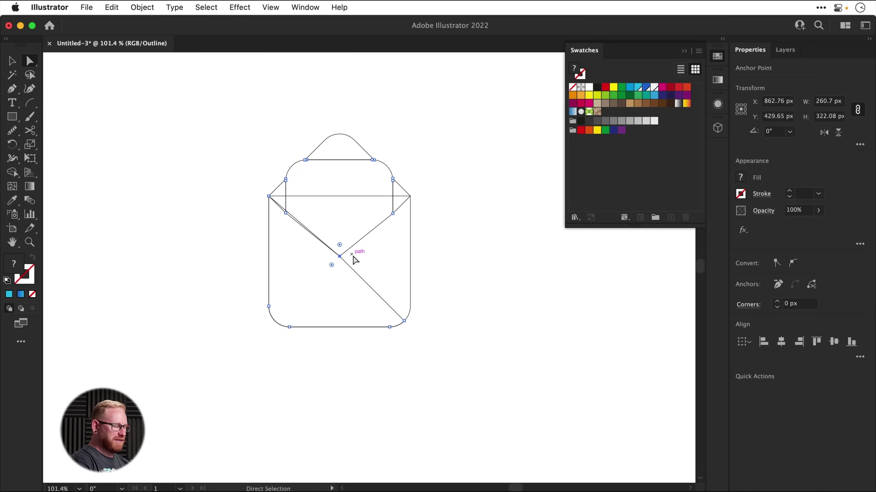
Step: Undo the upward moves of the envelope's bottom and centre anchor points
key(v)
key(super+y)
click(460, 287)
key(a)
key(super+z)
key(super+z)
key(super+z)
key(super+z)
key(super+z)
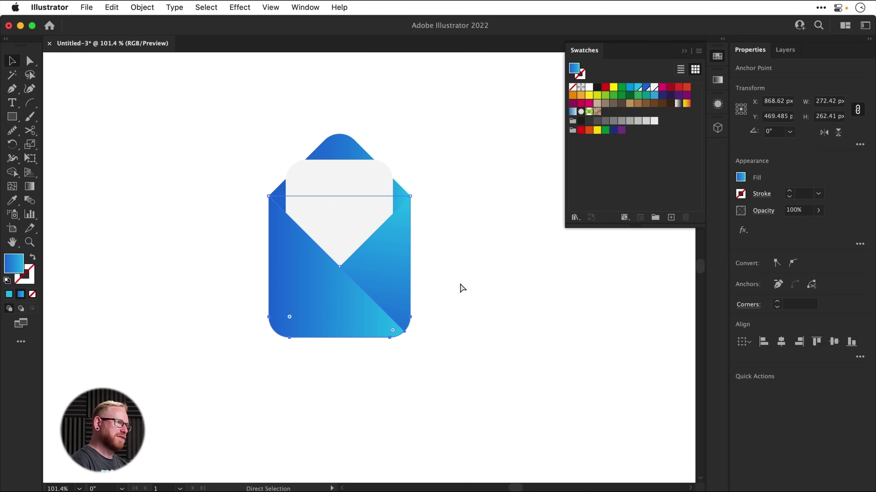
key(v)
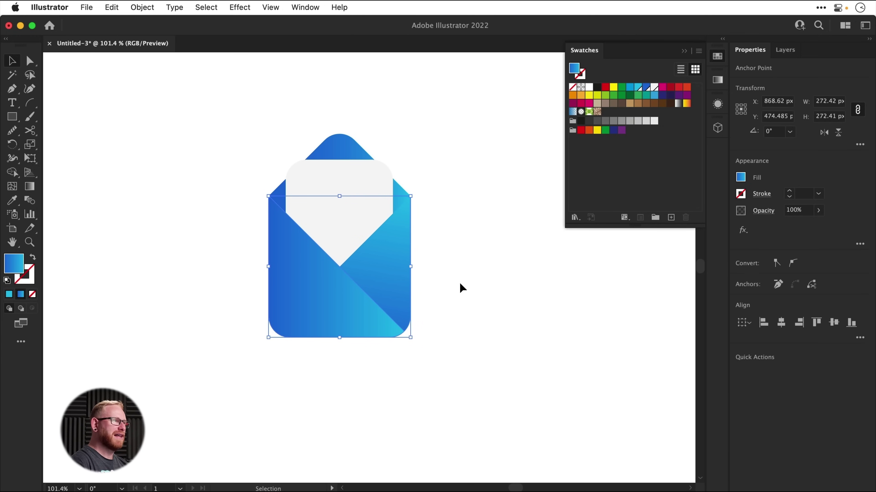
Step: Try to lower only the peak of the top flap by moving its rounded tip's anchor points down
key(a)
click(460, 284)
drag(294, 113, 377, 147)
drag(284, 103, 388, 149)
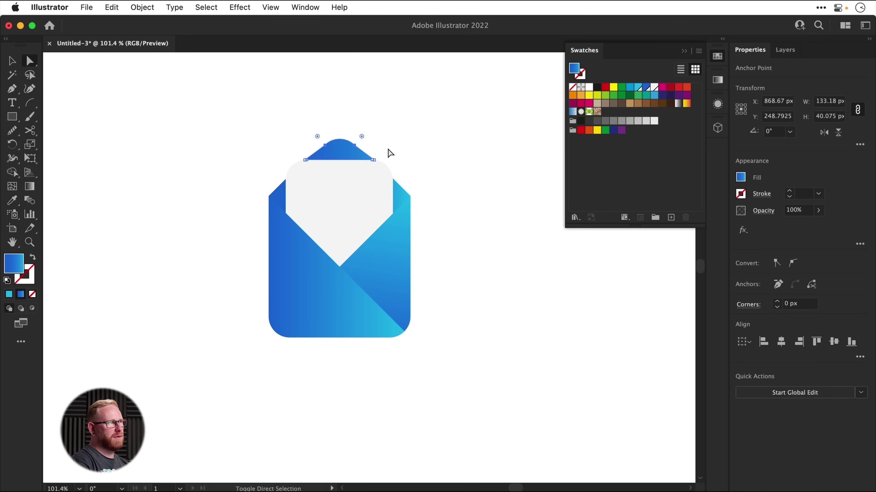
key(v)
click(565, 428)
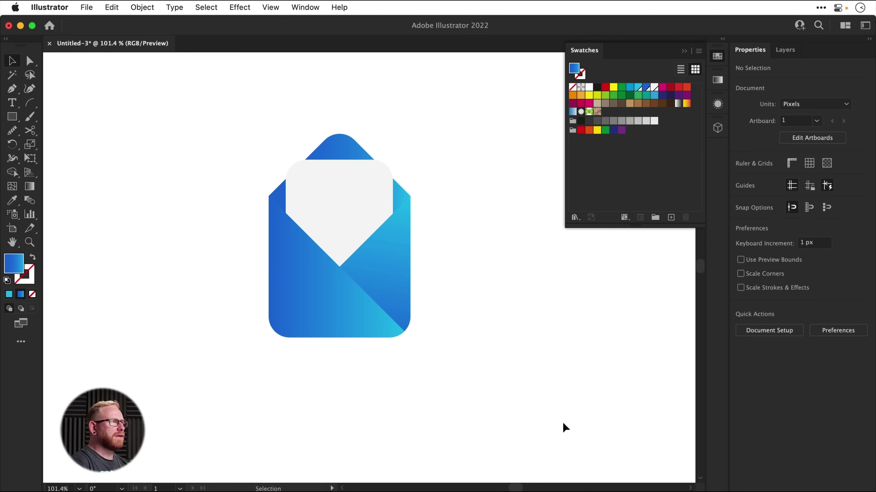
Step: Cut the letter out of the artwork and move the envelope's flap and upper pocket anchor points down 30 px
click(337, 194)
key(super+bracketleft)
key(shift+super+a)
key(a)
drag(212, 101, 470, 259)
drag(209, 118, 493, 287)
key(Down)
key(Down)
key(Down)
key(Down)
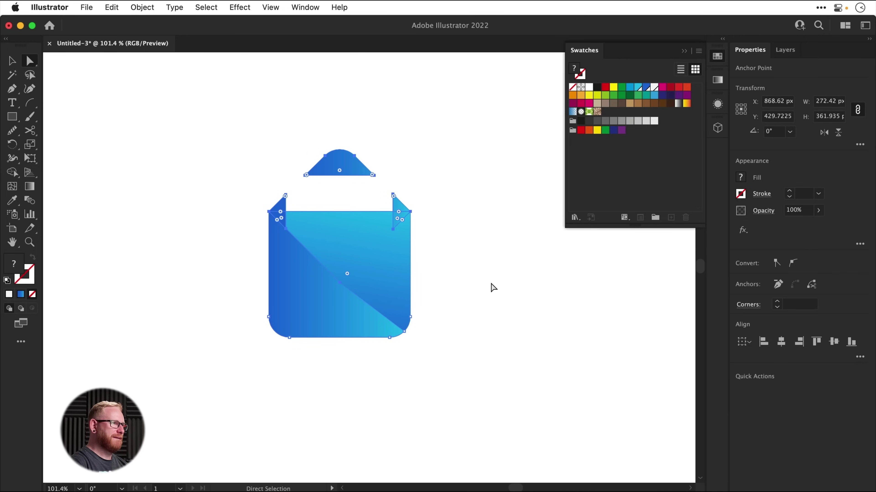
Step: Paste the letter in front and move it down until its tip meets the pocket's centre point
key(v)
click(484, 290)
key(super+f)
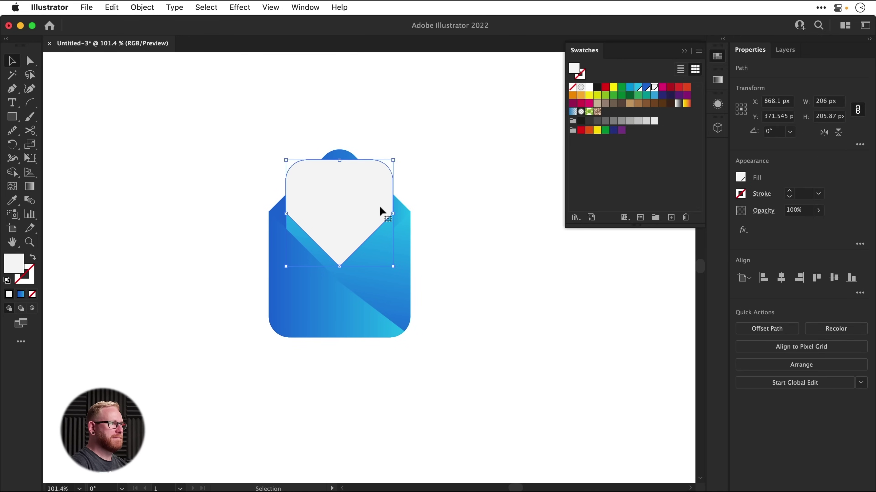
drag(372, 203, 372, 218)
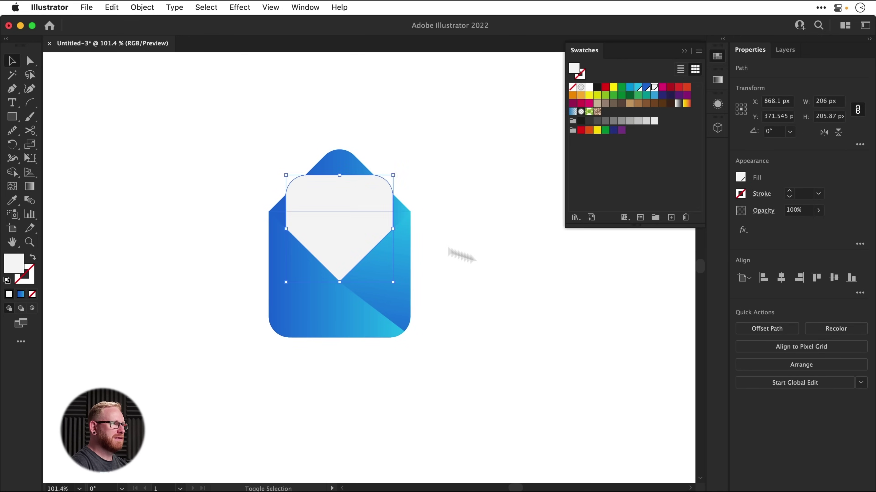
click(445, 297)
Step: Move the front panel's lower-corner anchor point down past the envelope's bottom edge to steepen its diagonal
key(a)
scroll(391, 337, up, 5)
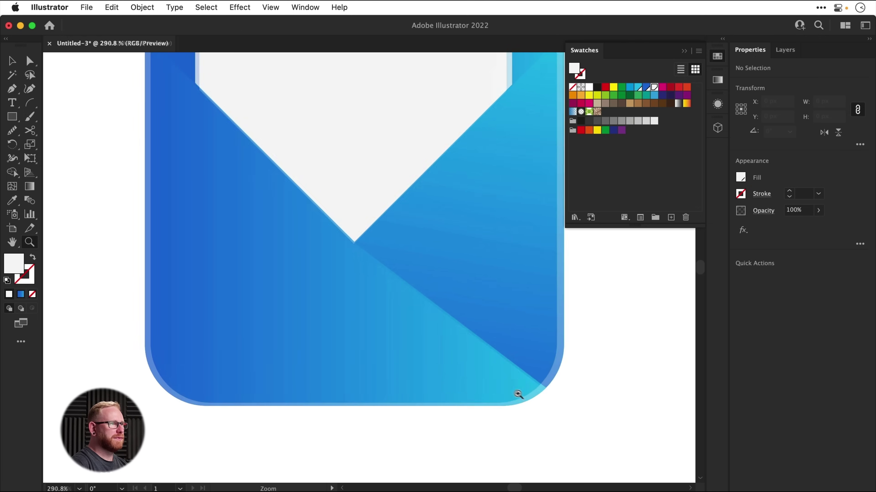
click(520, 367)
drag(553, 391, 548, 427)
click(565, 425)
key(z)
click(547, 426)
click(548, 426)
key(a)
key(v)
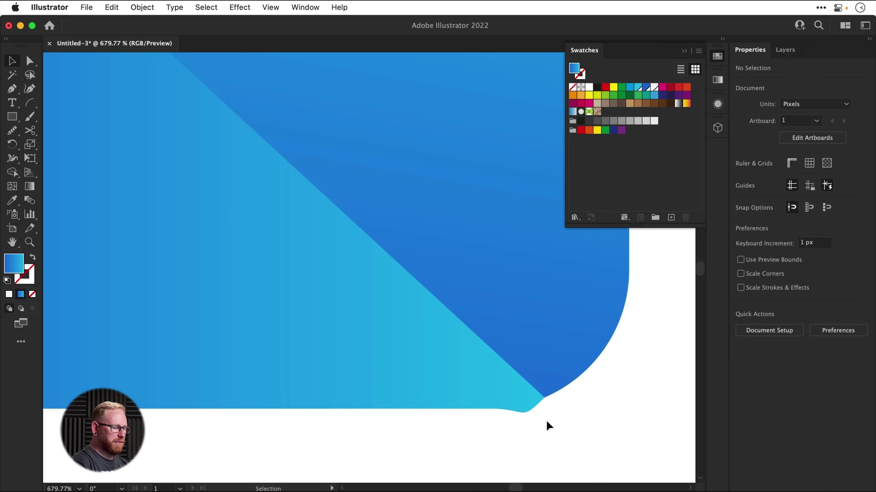
Step: Draw a 45-degree guide line, give it a red stroke and align it with the front panel's diagonal seam
key(super+minus)
key(super+minus)
key(super+minus)
key(super+minus)
key(super+minus)
key(space)
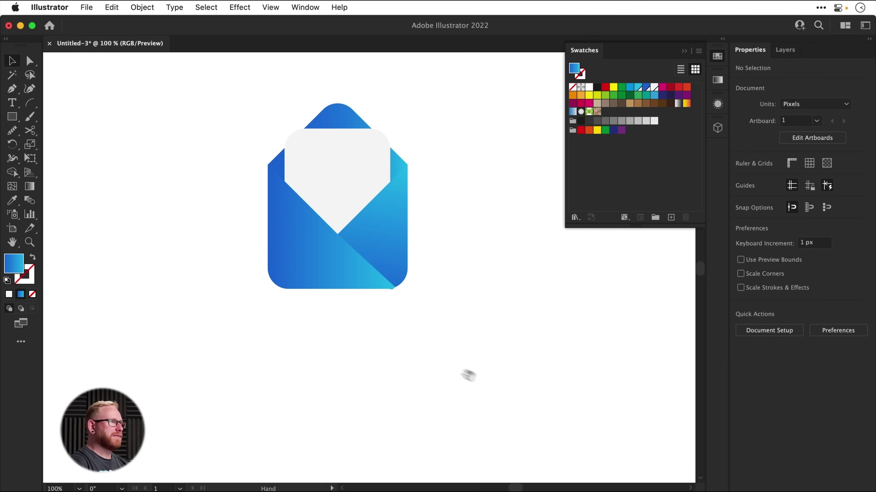
drag(435, 343, 469, 401)
key(z)
drag(376, 298, 467, 358)
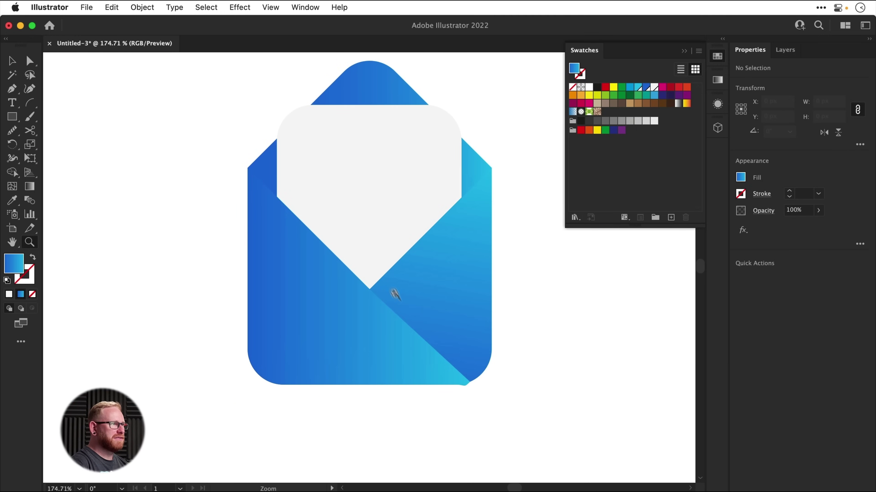
key(v)
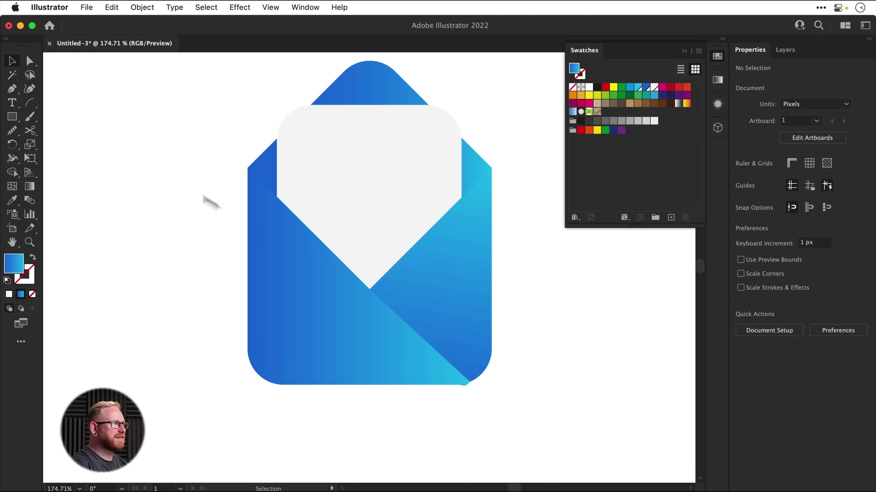
drag(33, 105, 86, 102)
drag(266, 213, 489, 435)
key(v)
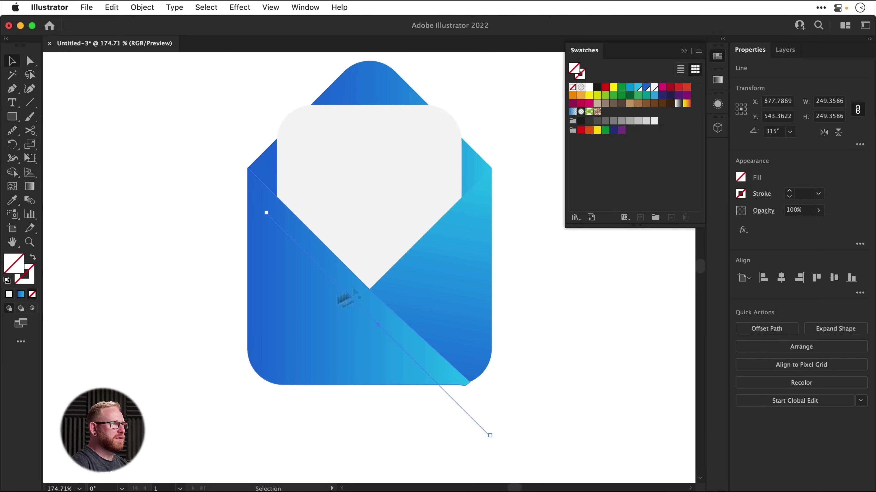
click(605, 88)
drag(401, 348, 409, 332)
Step: Reposition the front panel's lower-corner anchor points so that its diagonal edge follows the red guide line
key(z)
drag(454, 369, 544, 423)
key(a)
drag(499, 403, 471, 398)
key(z)
drag(474, 403, 593, 472)
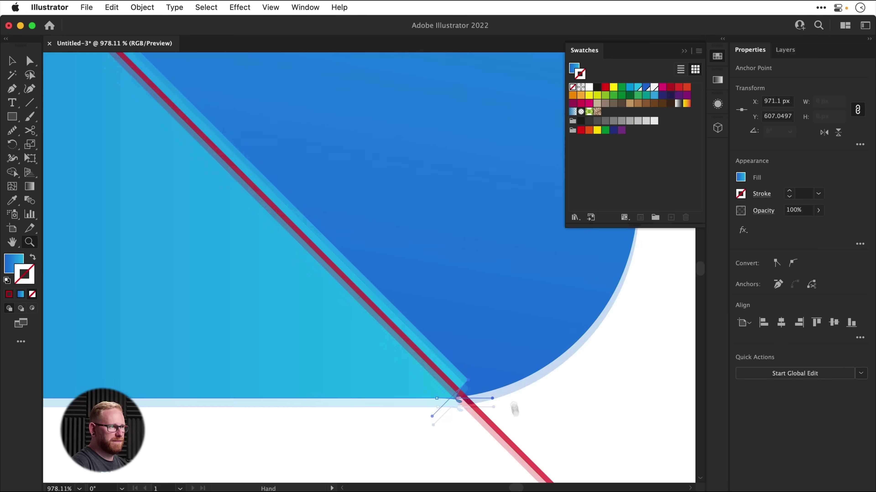
drag(516, 426, 460, 324)
key(a)
drag(420, 293, 506, 401)
Step: Delete the red diagonal guide line
click(526, 326)
key(super+minus)
key(super+minus)
key(super+minus)
key(super+minus)
click(525, 413)
key(Delete)
Step: Remove the part of the front panel sticking out beyond the rounded bottom corner with the Shape Builder
scroll(508, 386, right, 3)
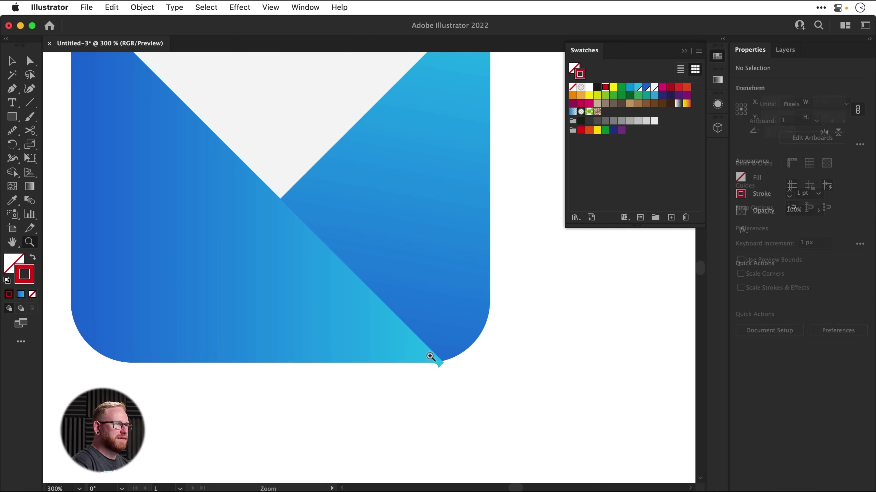
scroll(434, 362, up, 5)
click(451, 386)
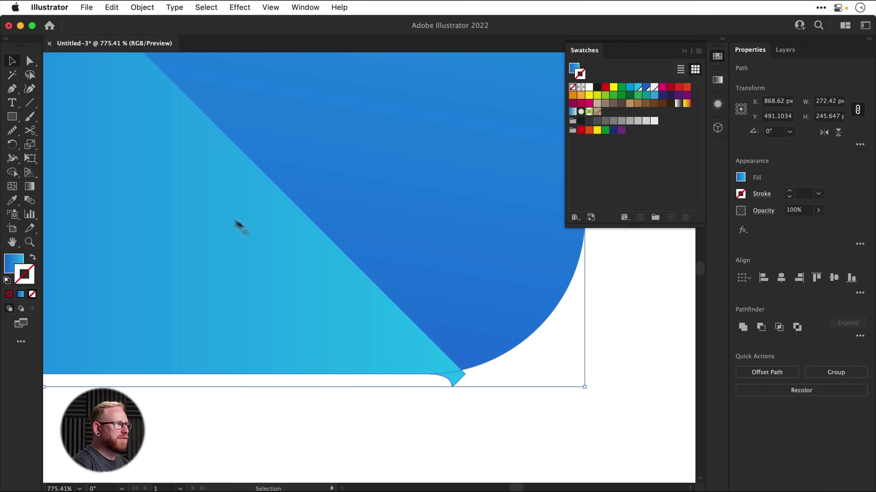
click(12, 172)
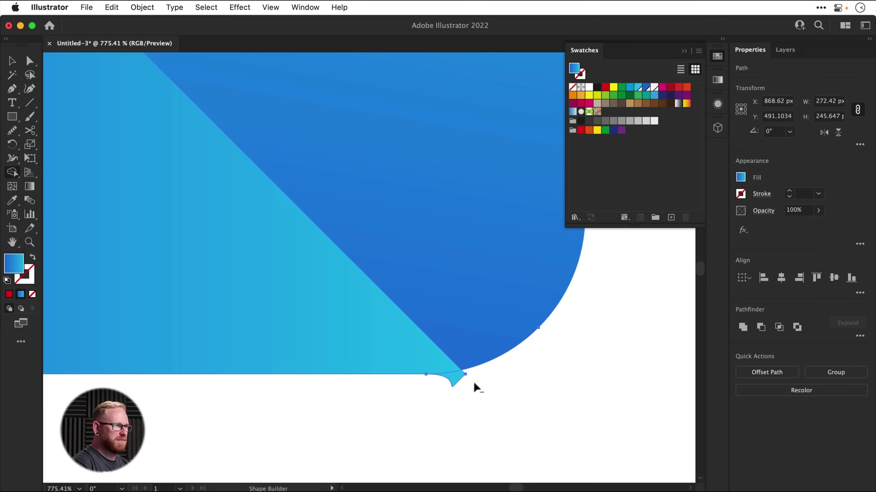
drag(464, 379, 465, 379)
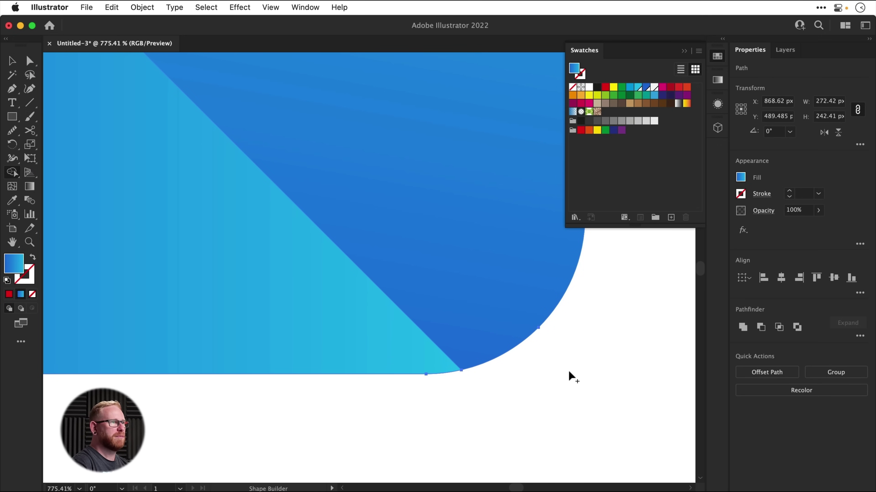
key(v)
click(569, 373)
key(super+0)
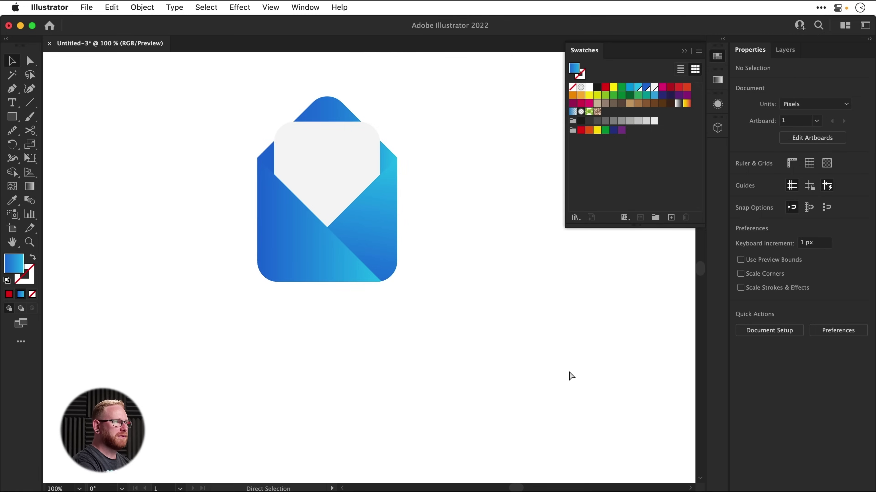
Step: Draw a rectangle about 1118 by 878 px around the envelope and send it to the back
drag(461, 321, 453, 364)
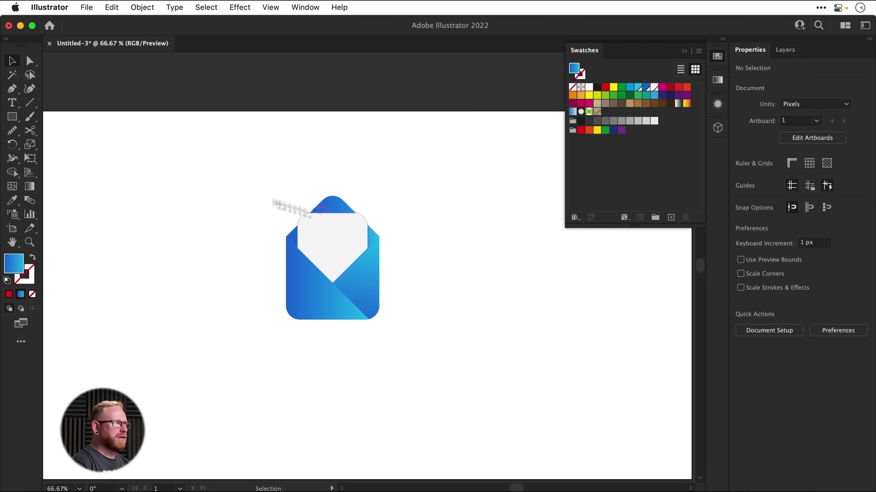
click(18, 117)
drag(151, 137, 533, 437)
key(super+shift+bracketleft)
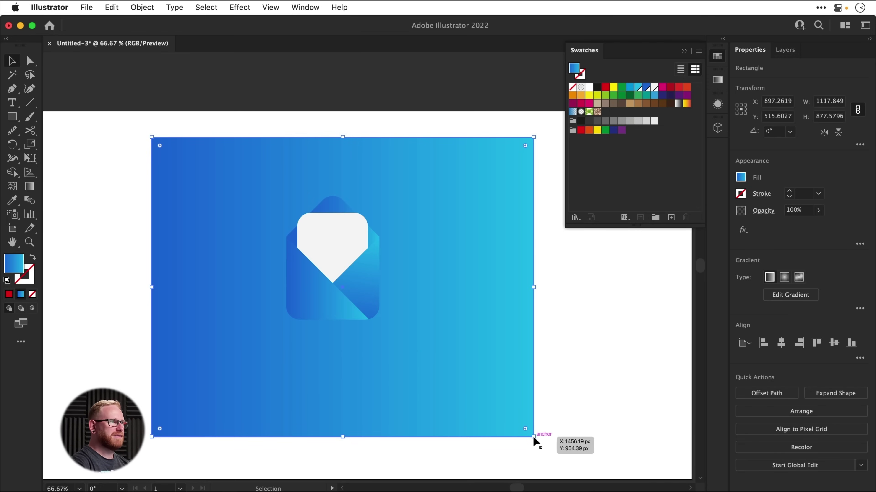
Step: Fill the background rectangle with the light grey swatch C=0 M=0 Y=0 K=10 and make that swatch global
click(646, 121)
double_click(654, 122)
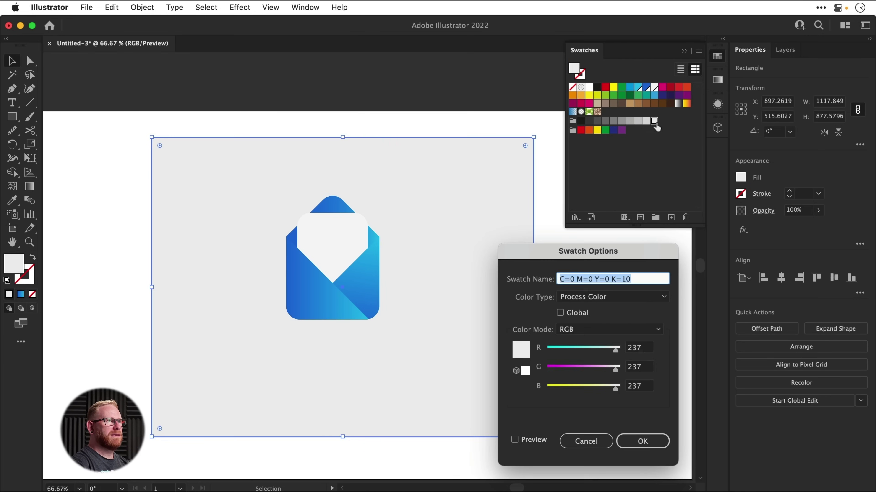
click(576, 314)
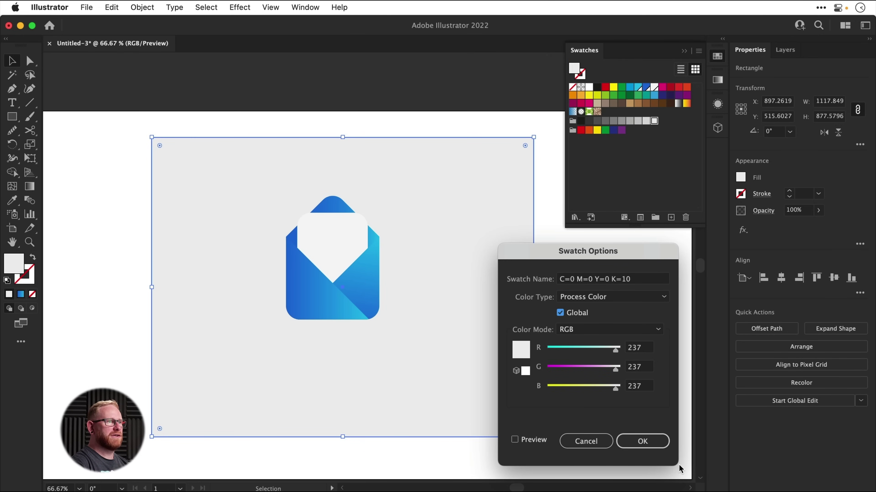
click(641, 441)
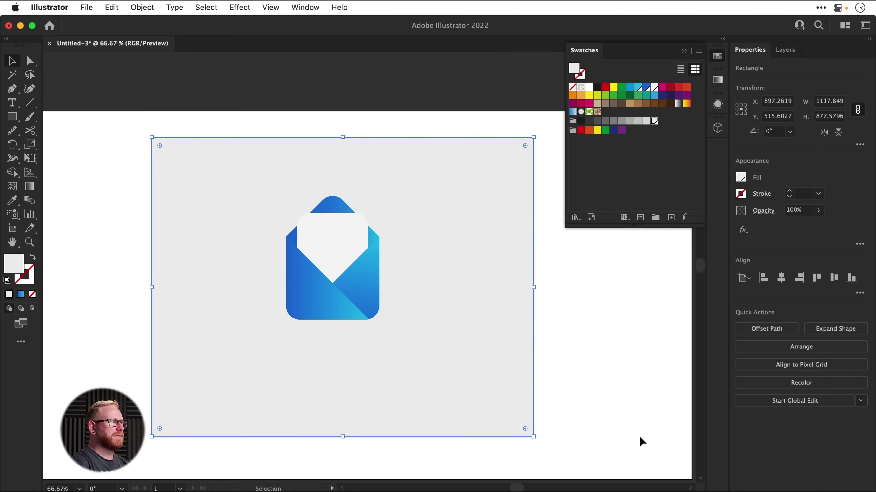
Step: Make the envelope's letter shape white, changing its global swatch C=0 M=0 Y=0 K=5 to pure white
click(345, 241)
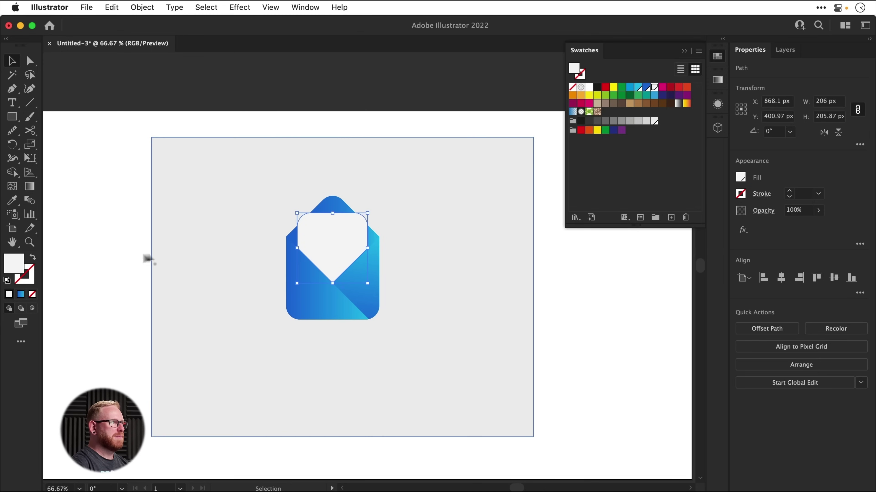
double_click(15, 266)
text(ffffff)
key(Return)
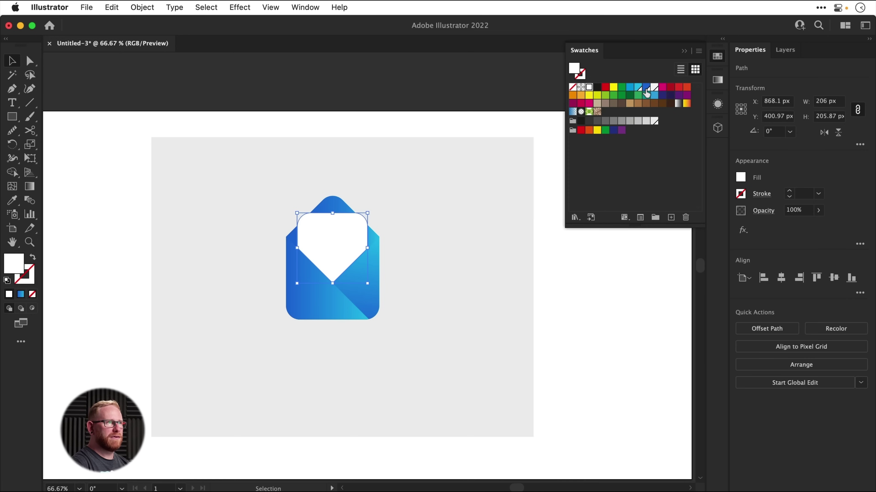
double_click(652, 88)
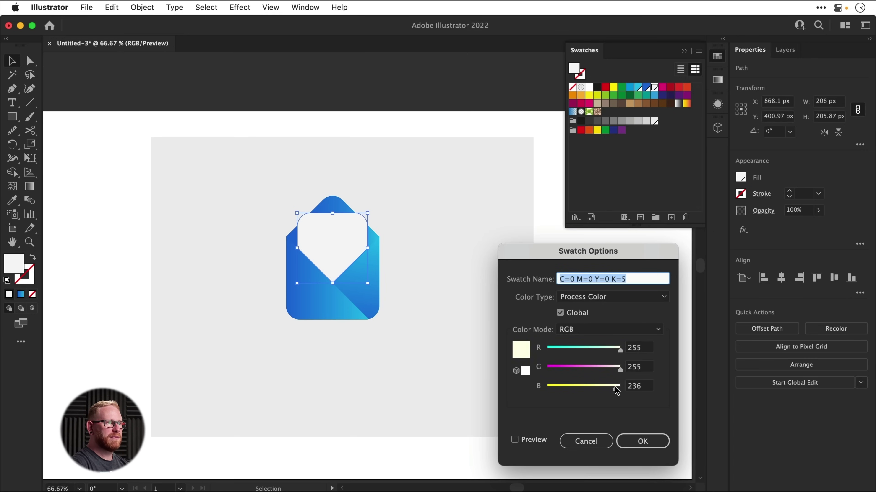
click(647, 444)
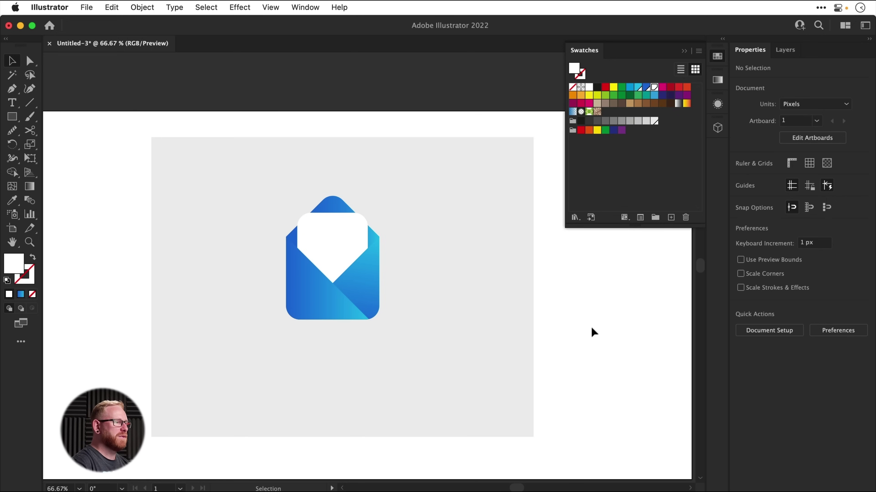
Step: Group all the envelope shapes without the background and move the group nearer to the middle of the grey rectangle
click(718, 56)
drag(126, 169, 443, 375)
shift+click(434, 278)
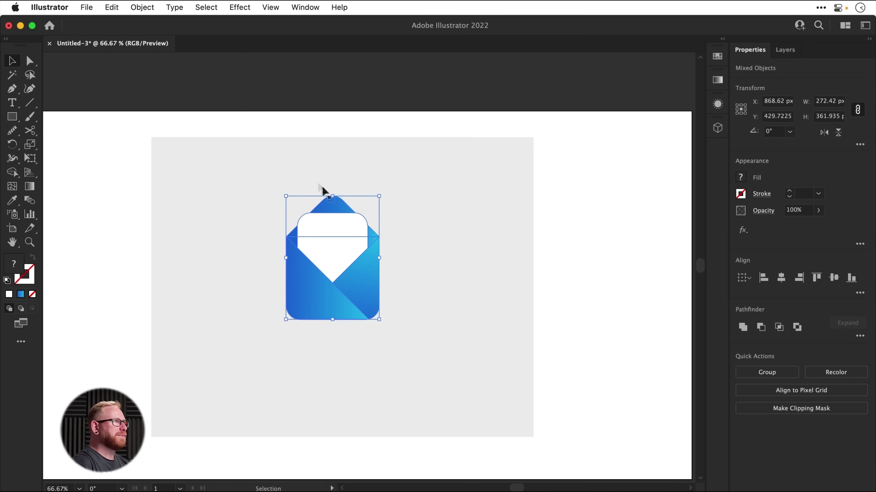
click(144, 8)
click(156, 73)
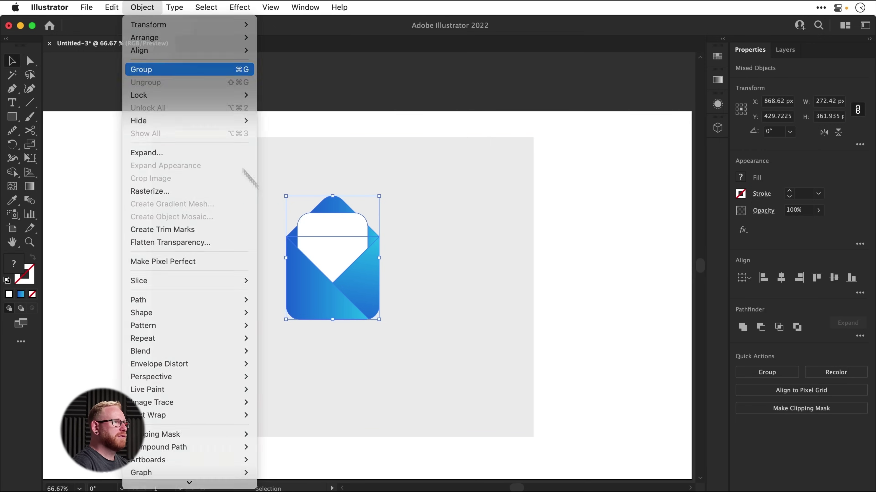
mouse_move(361, 298)
mouse_down()
mouse_move(364, 333)
mouse_move(346, 318)
mouse_move(351, 309)
mouse_up()
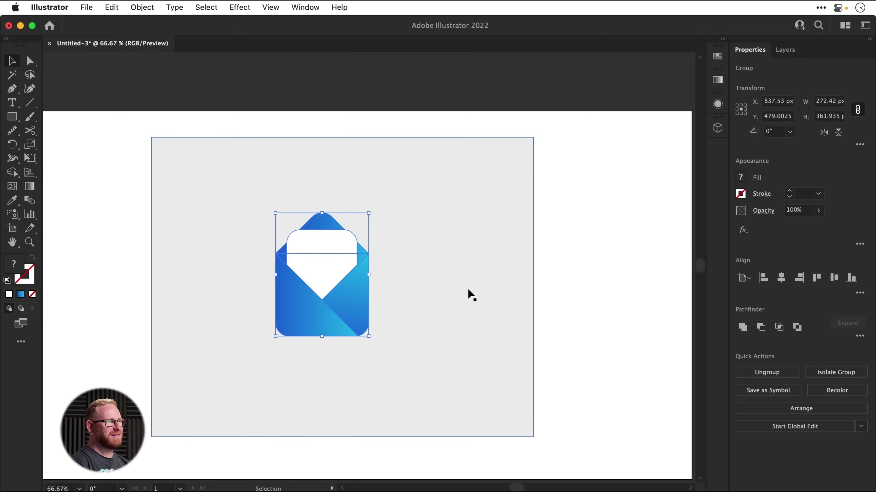
Step: Resize the grey background into a square of about 834 by 834 px and centre it behind the envelope
key(super+minus)
key(super+minus)
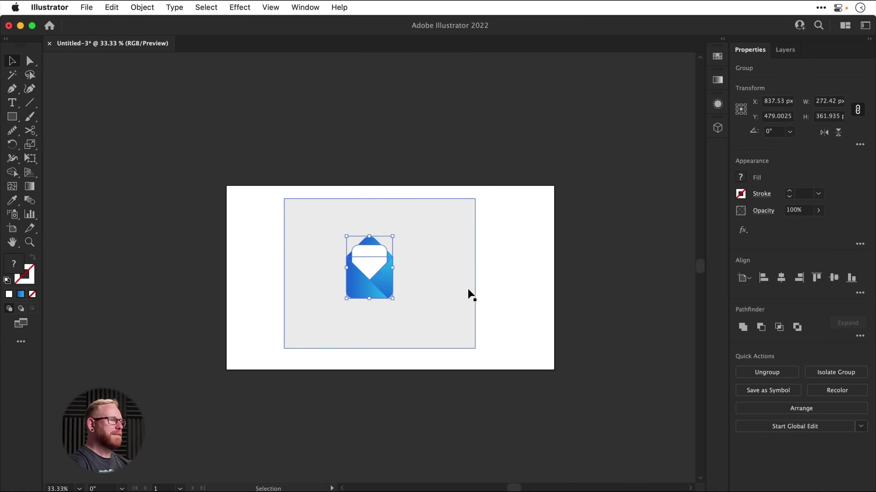
click(454, 284)
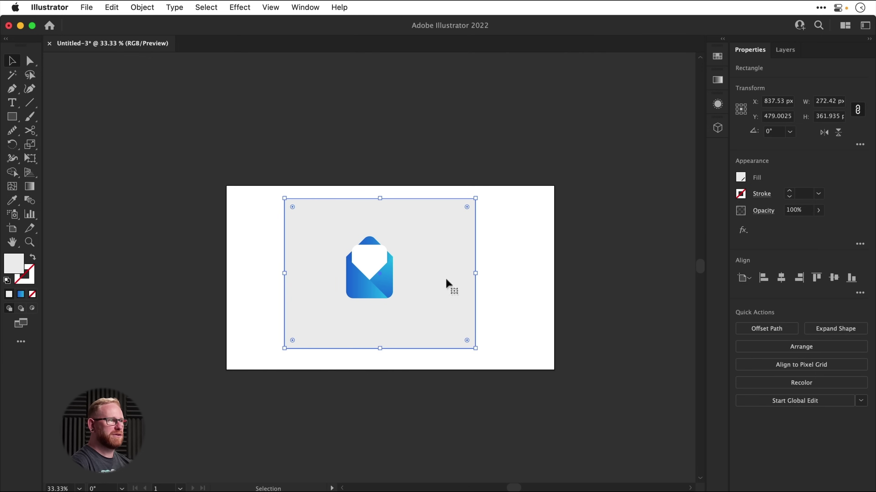
drag(475, 348, 427, 341)
drag(308, 300, 321, 301)
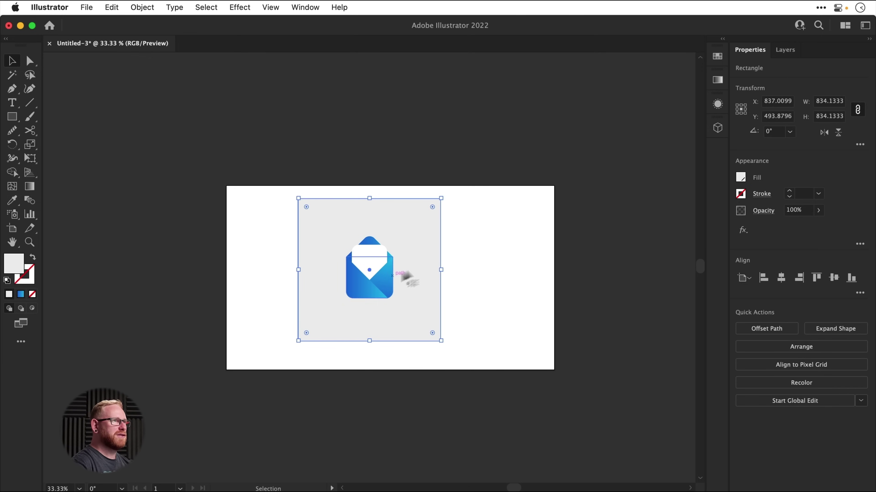
click(718, 127)
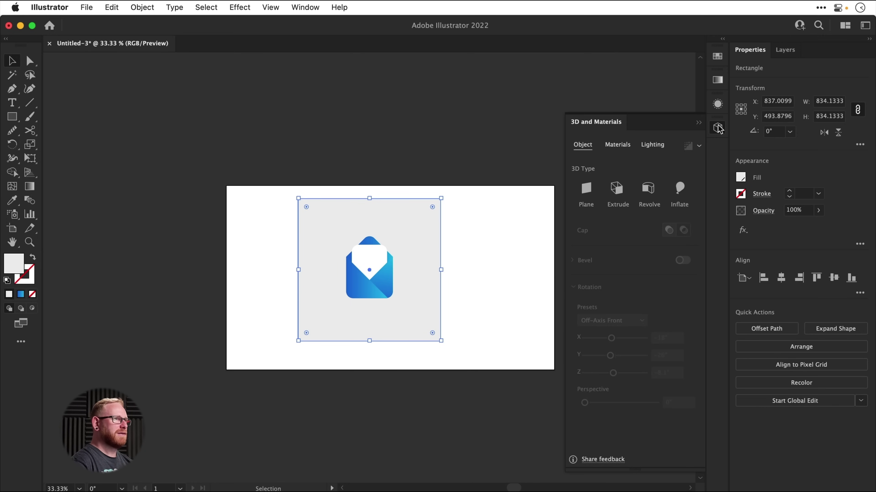
click(719, 129)
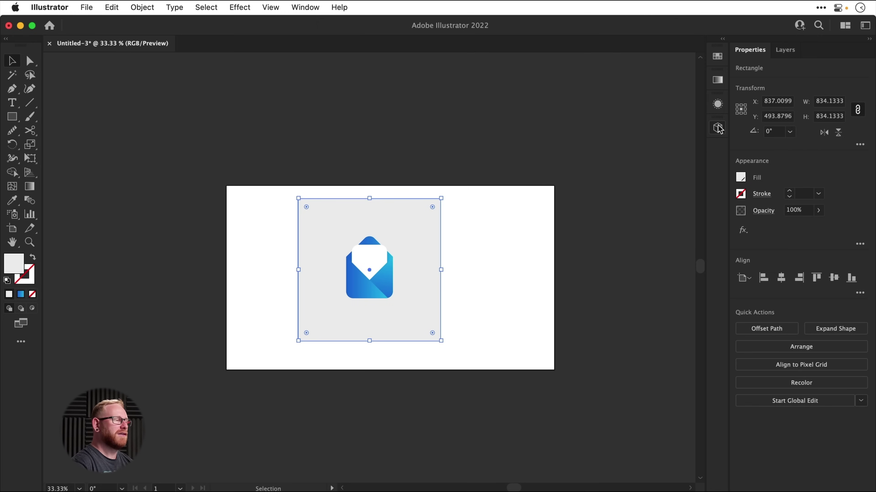
Step: Move the grey square off the artboard and shift the envelope group towards the artboard's left side
drag(423, 241, 182, 253)
click(355, 275)
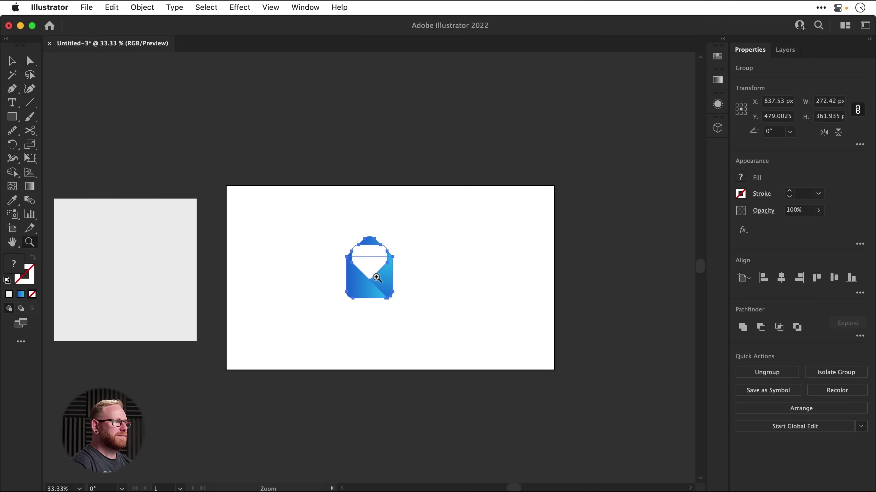
scroll(375, 277, up, 3)
drag(371, 288, 258, 298)
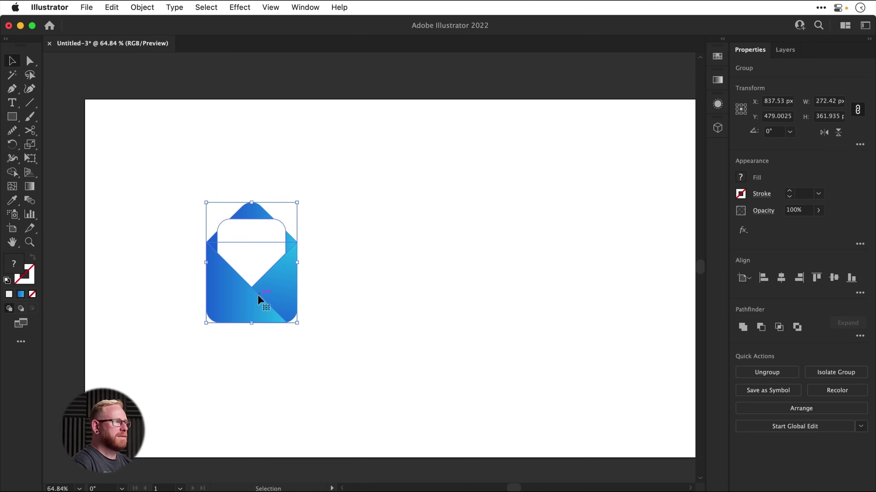
Step: Duplicate the envelope group into the right half of the artboard, level with the original
scroll(241, 280, down, 2)
key(super+shift+a)
drag(223, 261, 497, 260)
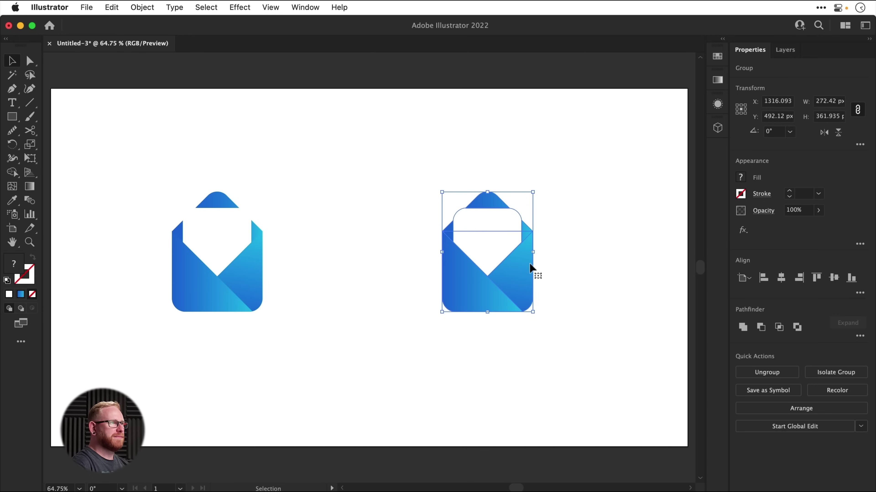
Step: Ungroup the envelope copy and split all its overlapping shapes with Pathfinder Divide
click(142, 7)
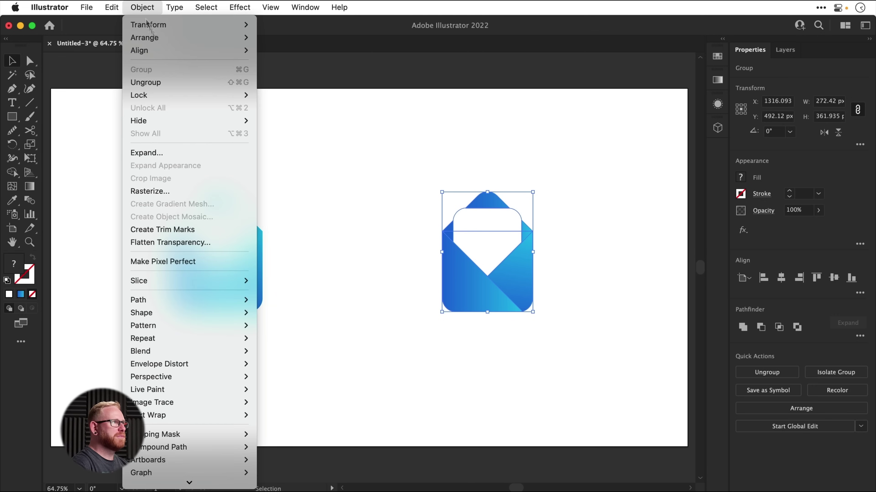
click(189, 80)
drag(525, 265, 628, 325)
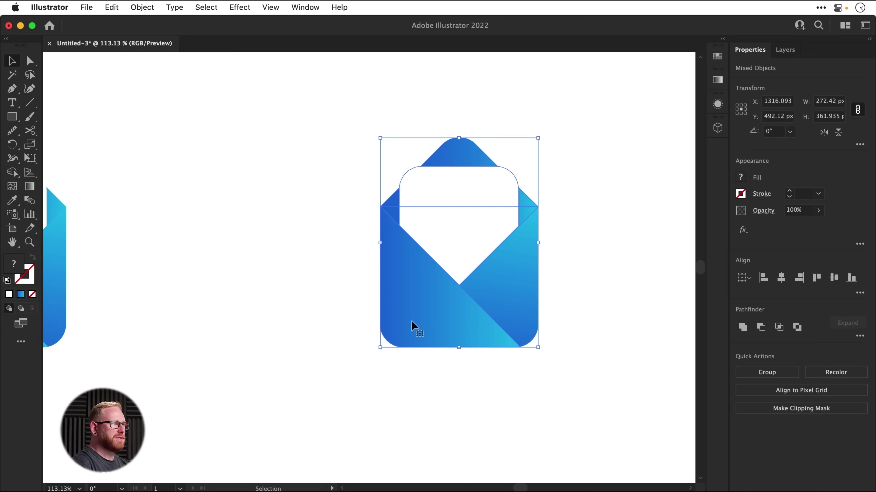
click(425, 391)
drag(421, 315, 416, 321)
drag(317, 119, 627, 421)
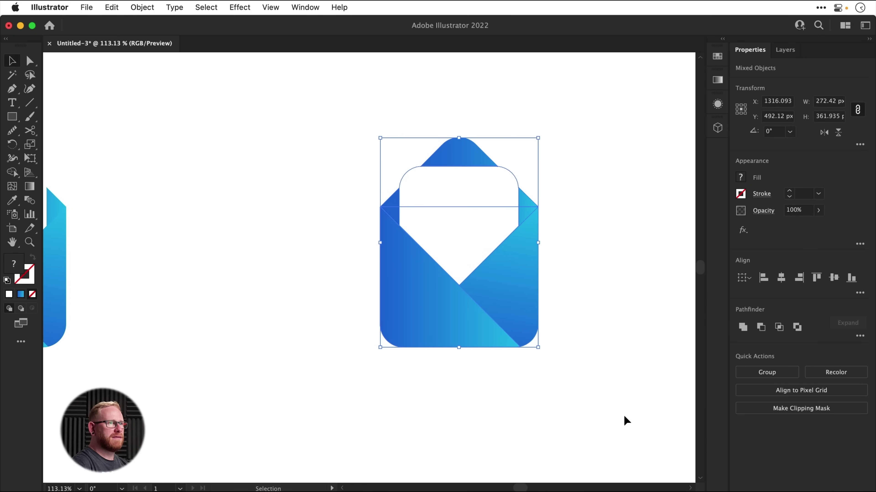
click(860, 336)
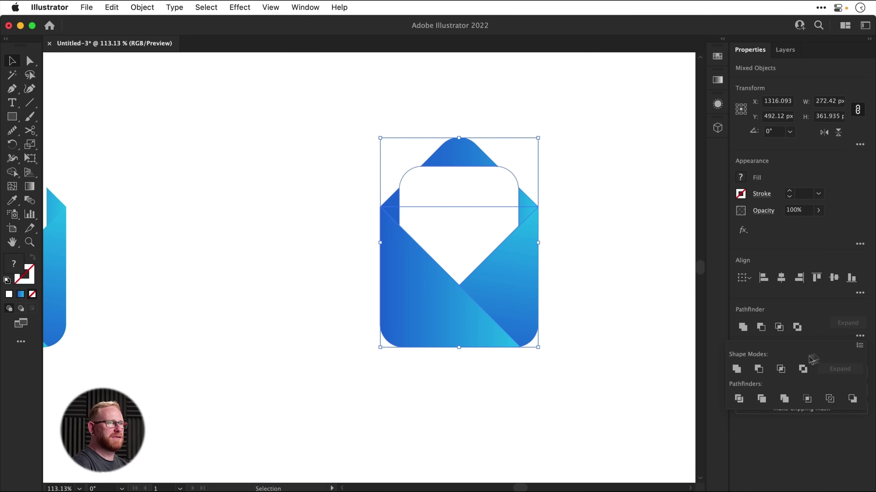
click(736, 400)
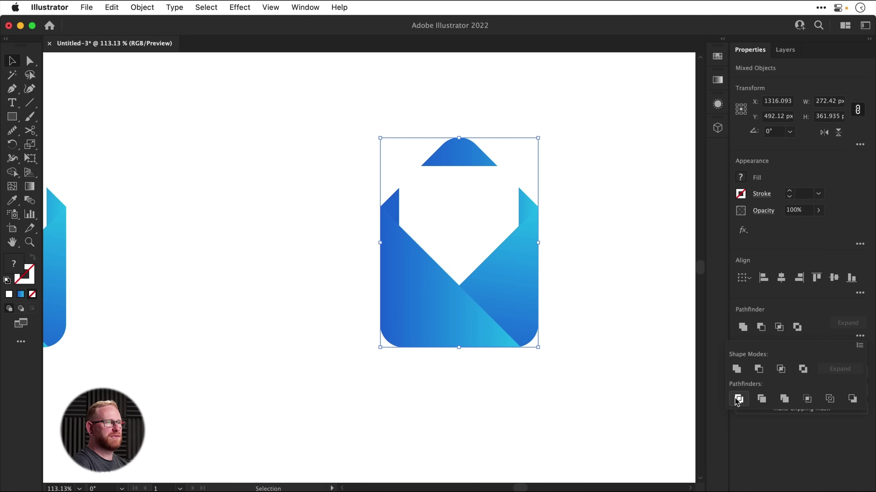
Step: Ungroup the divided pieces of the envelope copy and pull the right front panel piece away from the others
click(629, 274)
drag(516, 282, 538, 275)
key(super+shift+g)
key(super+shift+a)
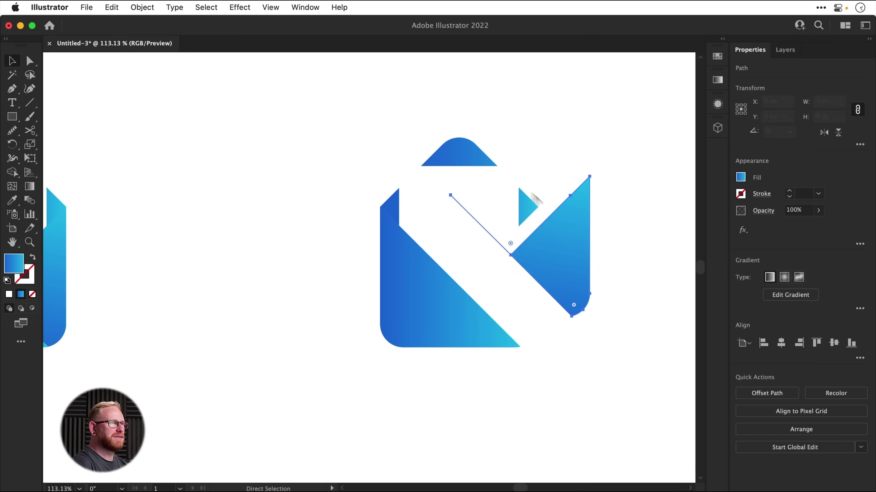
Step: Pull the top flap piece upward and undo the trial moves of the pieces
click(450, 145)
drag(451, 145, 450, 108)
key(super+z)
Step: Delete the left front panel piece of the envelope copy
mouse_move(433, 296)
mouse_down()
mouse_move(301, 316)
mouse_move(434, 296)
mouse_up()
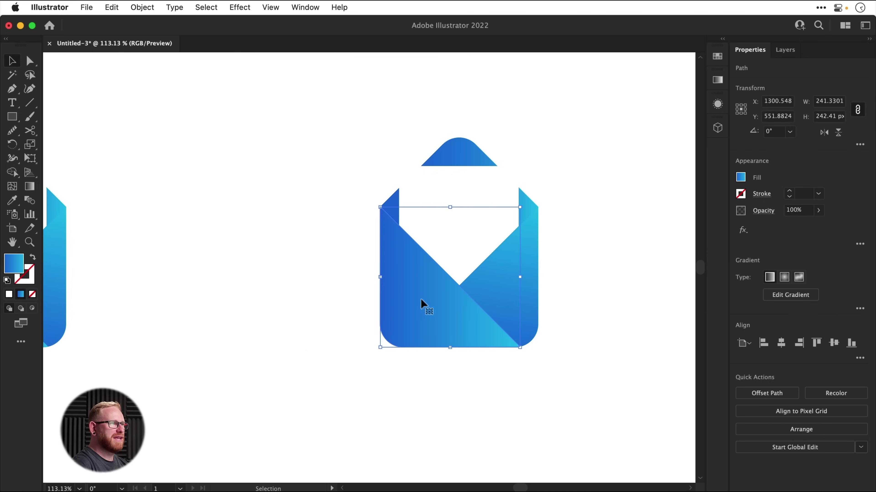
key(Delete)
click(429, 311)
key(Delete)
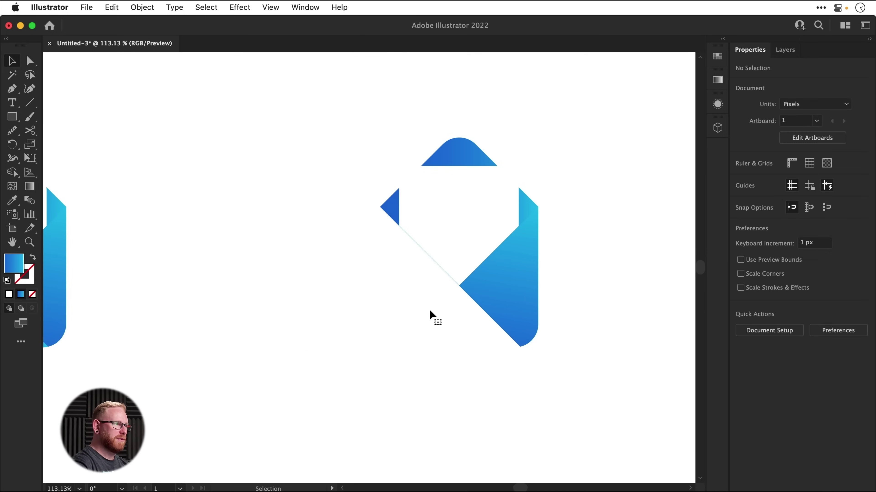
Step: Try to remove the thin diagonal sliver running from the left flap piece to the tip of the right front panel
key(a)
scroll(427, 242, up, 4)
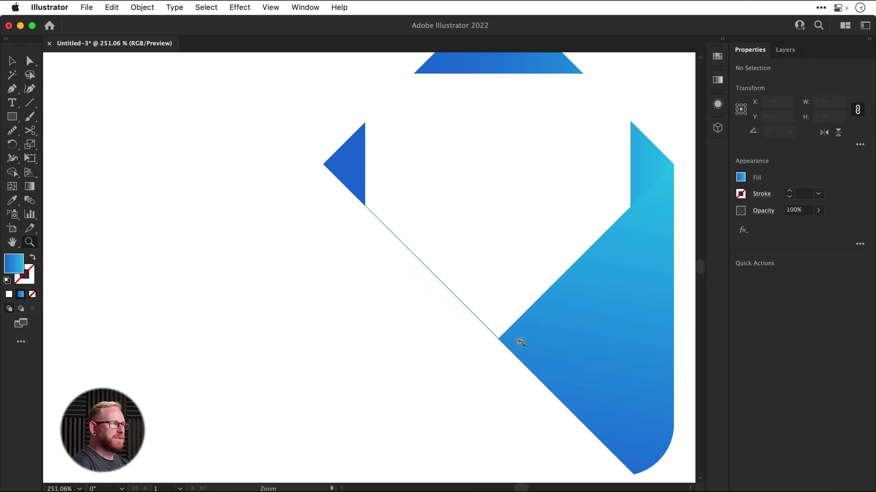
click(488, 326)
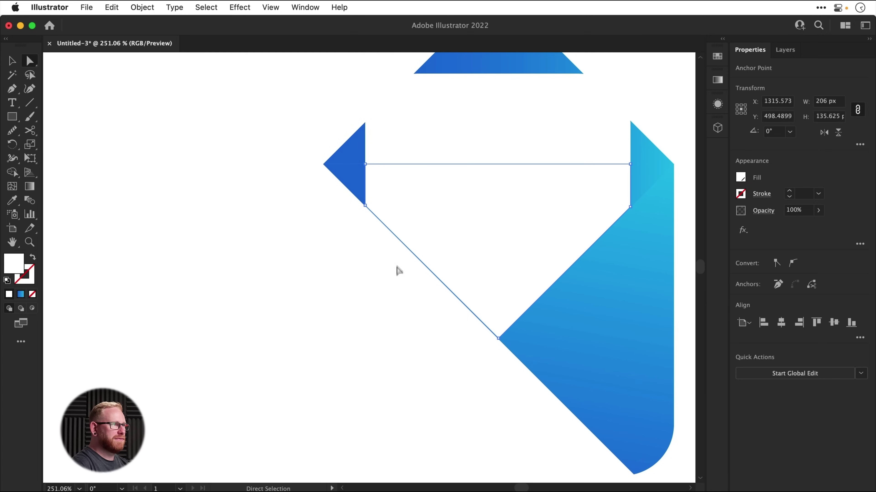
key(super+shift+a)
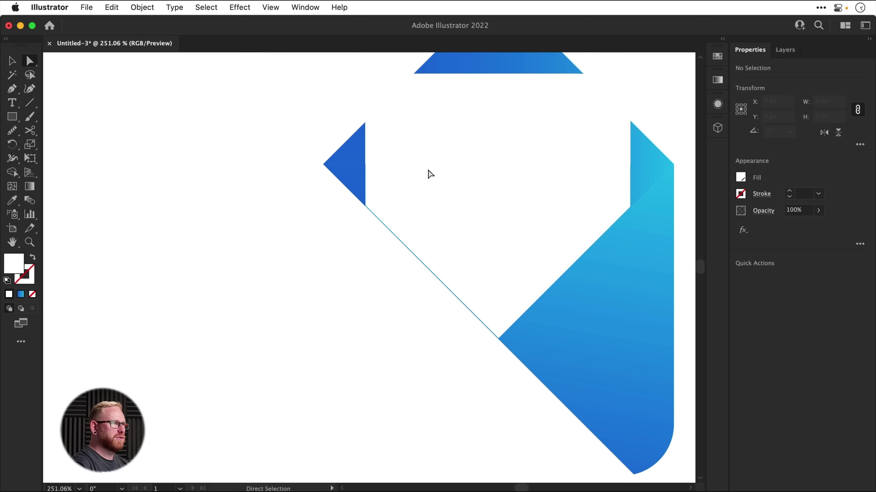
drag(408, 294, 429, 236)
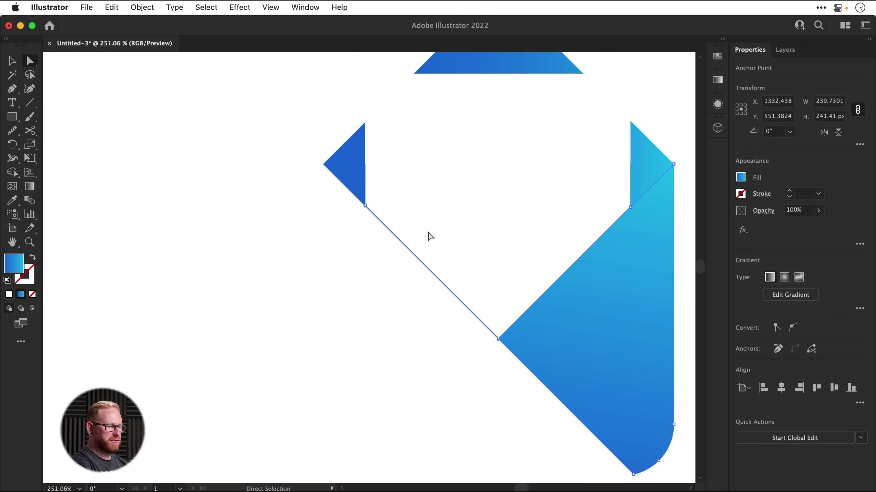
key(Delete)
key(Delete)
key(super+z)
click(451, 209)
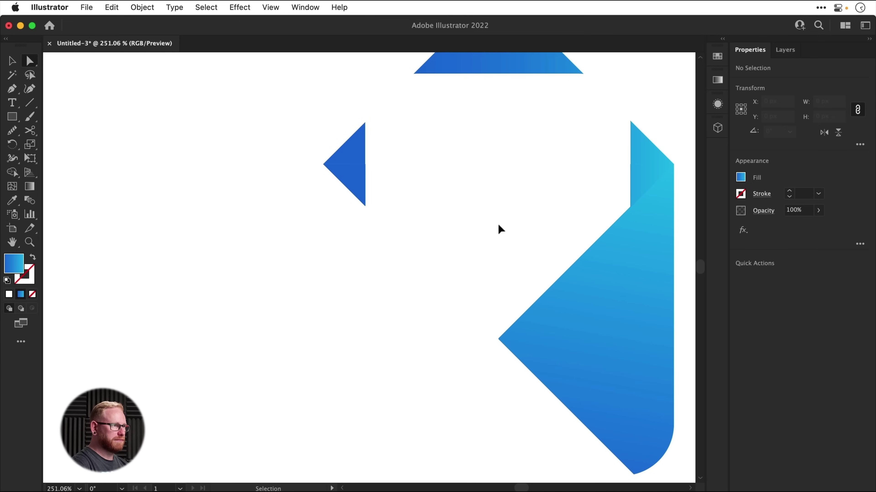
Step: Undo the sliver removal and the deletion of the left front panel piece
key(super+z)
key(super+minus)
key(super+minus)
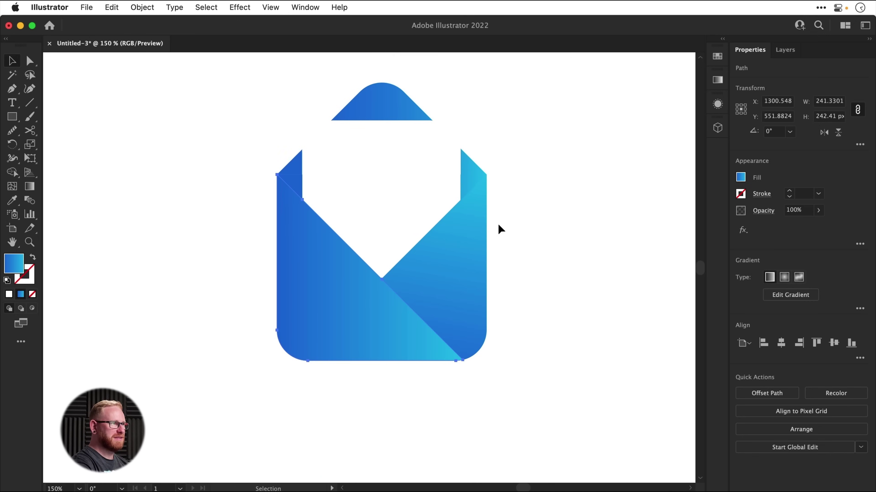
Step: Inspect the divided envelope copy up close, checking the outline of the upper white letter piece
drag(496, 224, 471, 288)
drag(364, 263, 421, 297)
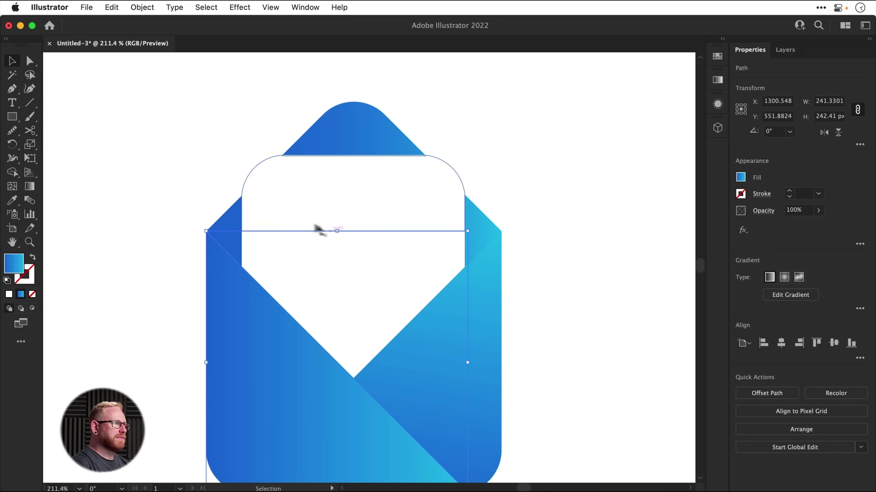
drag(317, 272, 307, 252)
click(408, 185)
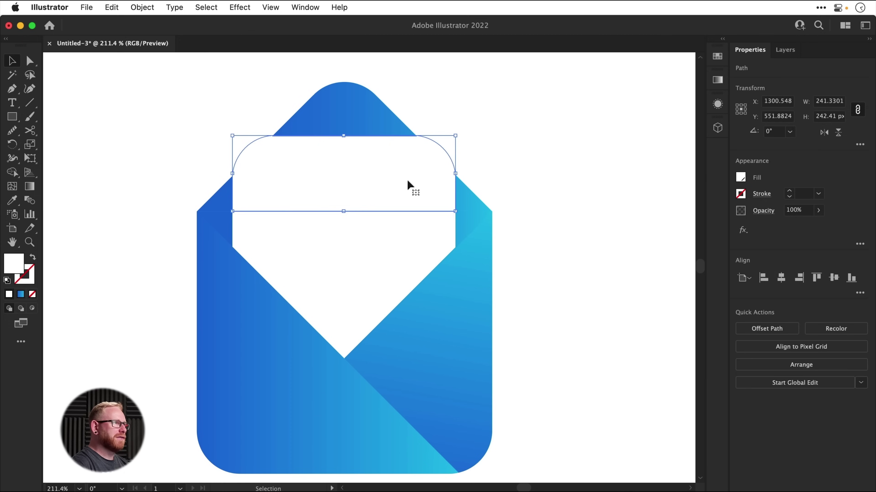
click(479, 150)
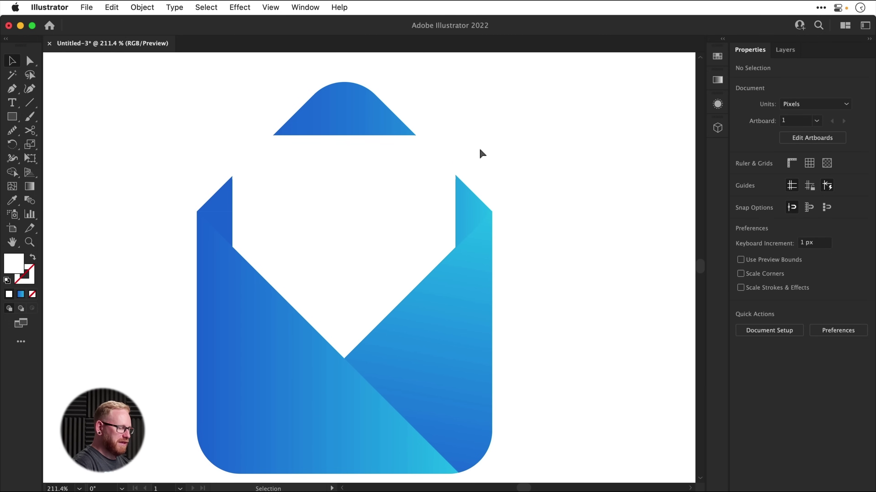
Step: Draw a thin rectangle about 170 by 4 px over the doubled bottom edge of the top flap piece
key(super+y)
key(super+y)
drag(398, 138, 469, 205)
key(super+y)
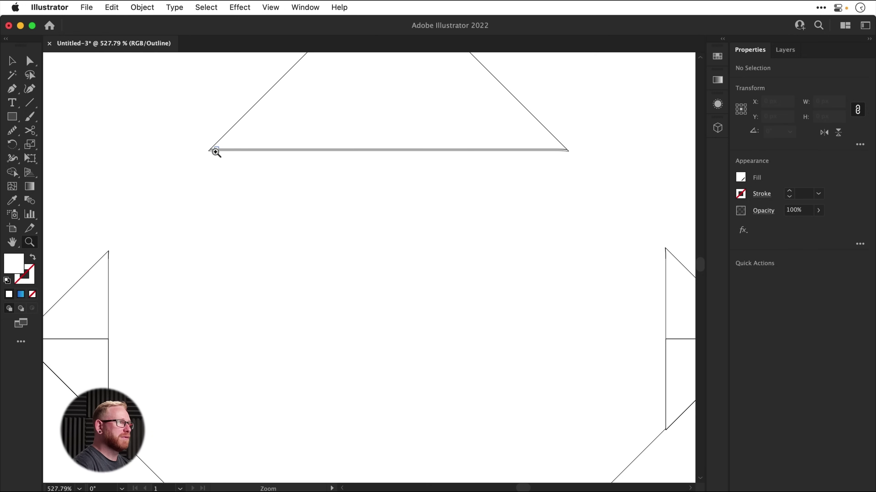
drag(221, 148, 362, 224)
key(a)
click(12, 117)
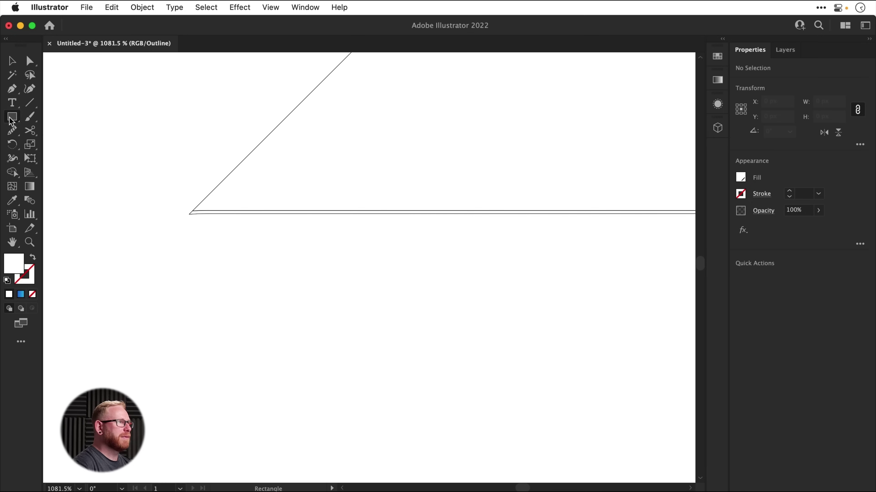
drag(167, 231, 467, 210)
key(v)
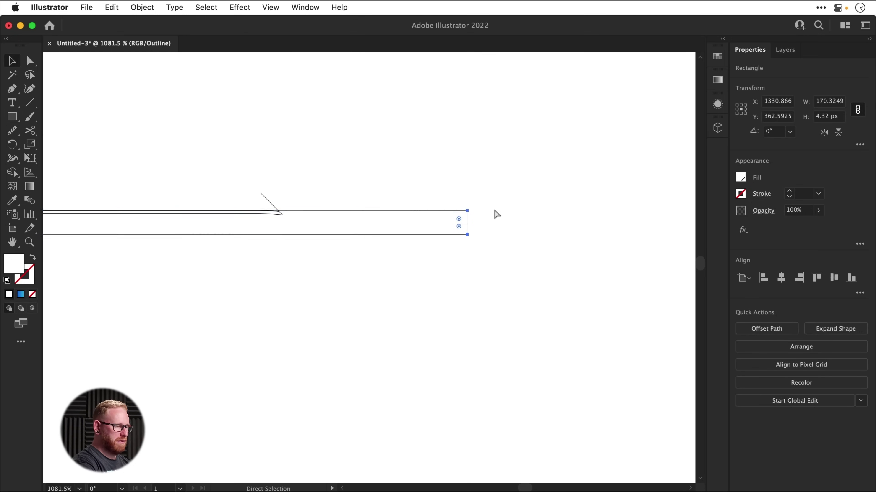
Step: Nudge the rectangle up 1 px and trim the flap piece's doubled bottom edge away with the Shape Builder tool
key(super+minus)
key(super+minus)
key(super+minus)
key(Up)
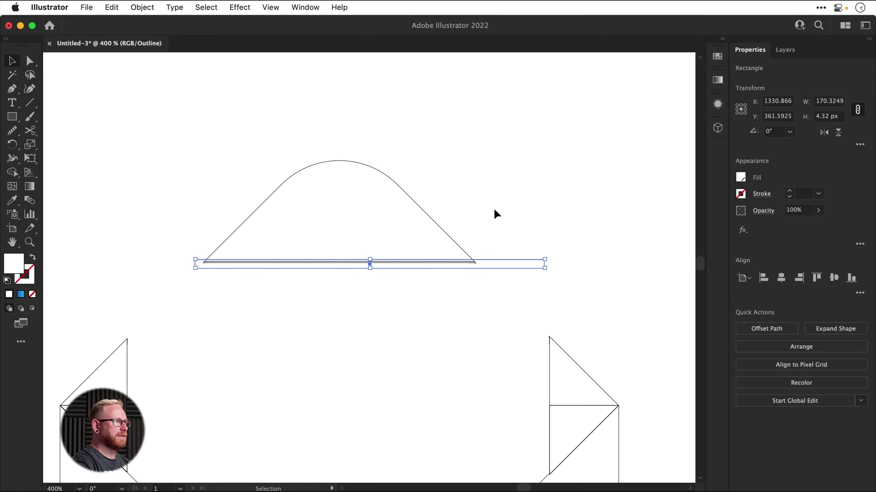
drag(270, 268, 270, 274)
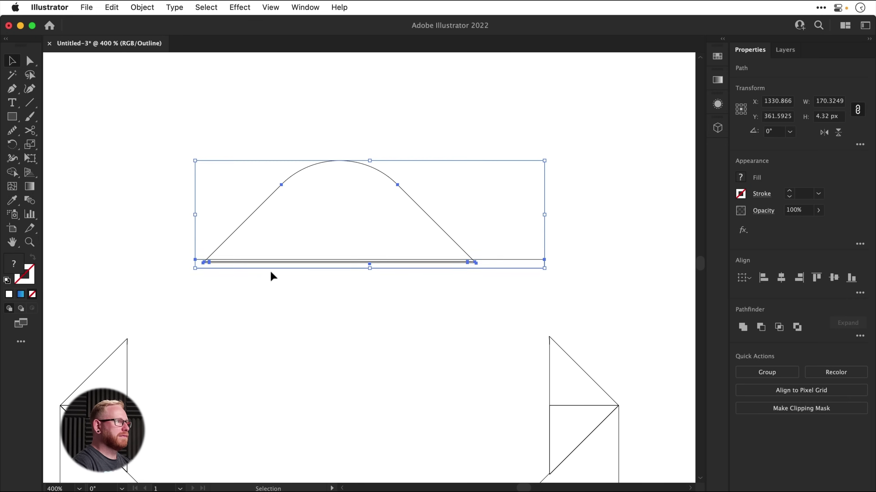
click(14, 171)
drag(179, 265, 223, 264)
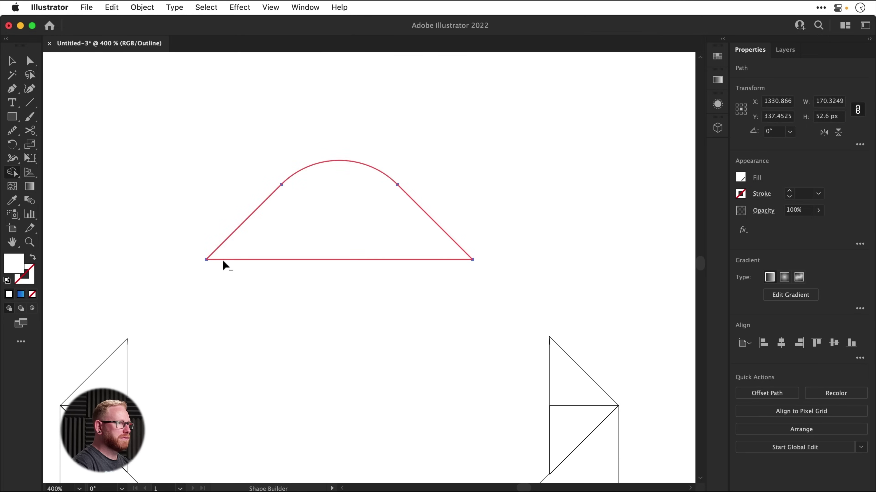
Step: Draw a filled Pen shape over the letter area, joining the corners of the top flap, both side pieces and the front panels' meeting point
key(v)
click(364, 303)
scroll(459, 276, down, 5)
scroll(459, 276, left, 2)
key(super+y)
key(space)
key(super+minus)
drag(364, 327, 378, 236)
key(super+minus)
click(10, 88)
click(316, 154)
click(277, 193)
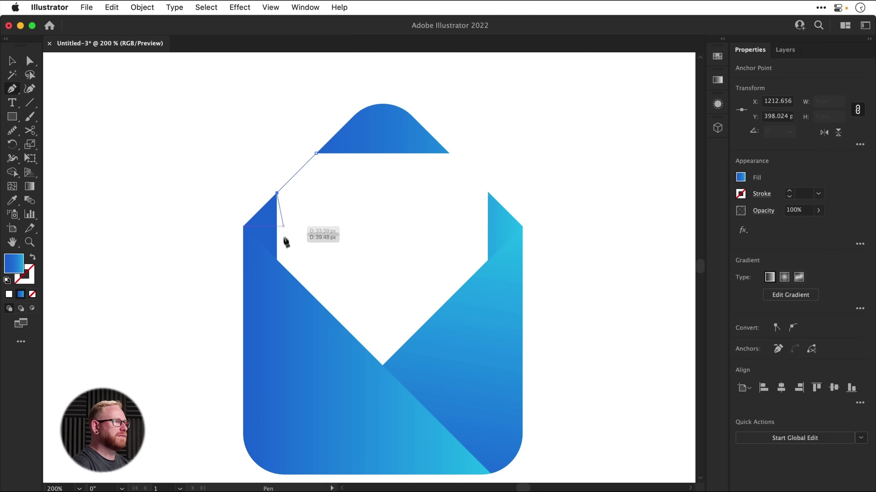
click(277, 260)
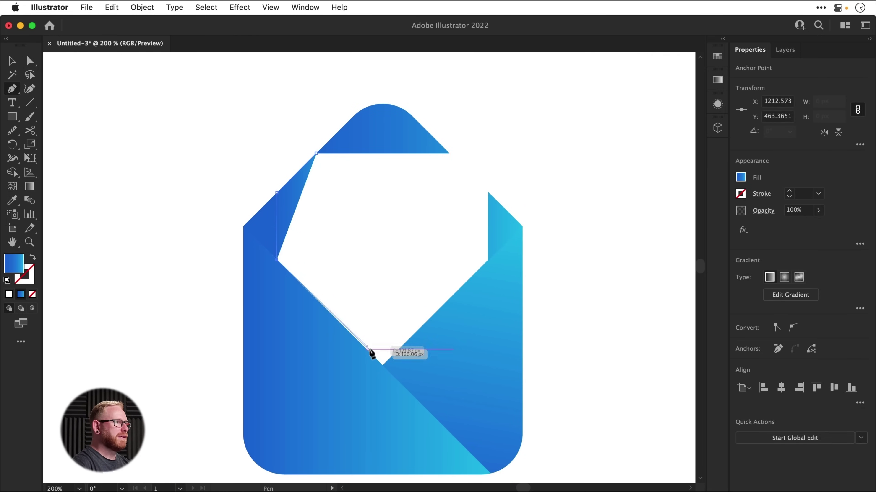
click(383, 365)
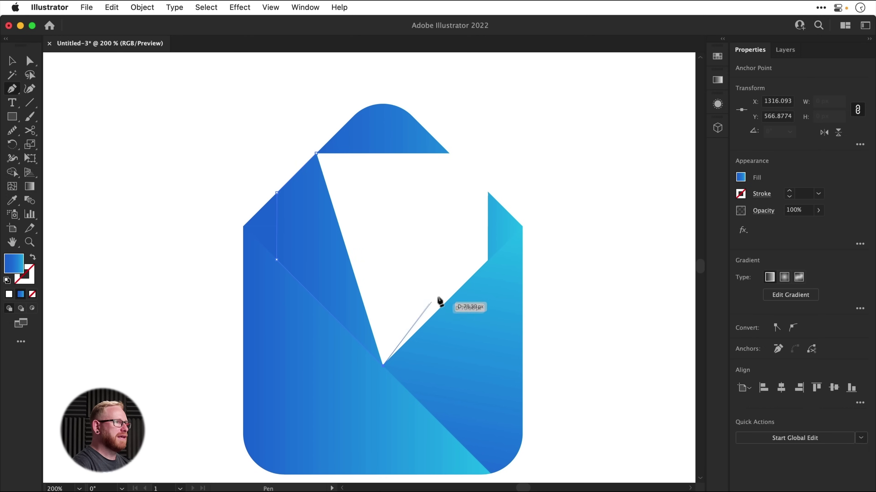
click(488, 259)
click(487, 192)
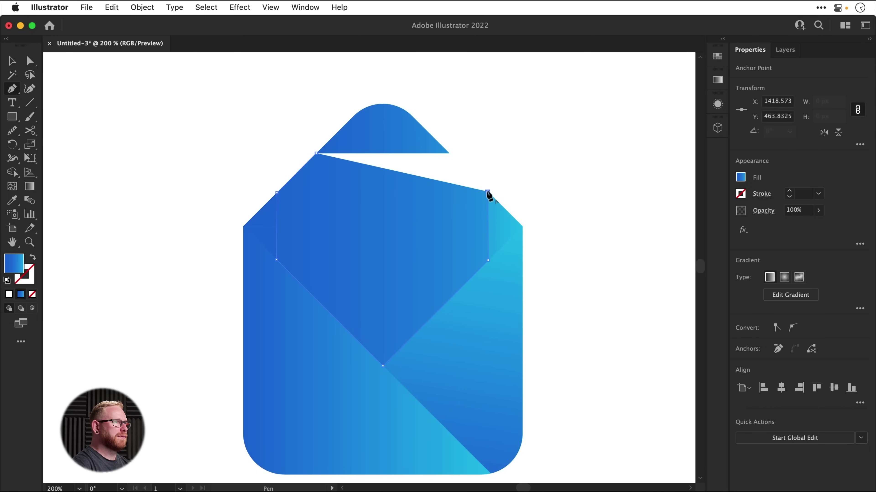
click(450, 153)
key(v)
click(509, 148)
Step: Move the top flap, side pieces and new shape up 130 px, and unite them into one shape
drag(270, 109, 433, 229)
drag(499, 239, 496, 240)
drag(415, 275, 391, 299)
key(shift+Up)
key(shift+Up)
key(shift+Up)
key(shift+Up)
key(shift+Up)
key(shift+Up)
key(shift+Up)
key(shift+Up)
key(shift+Up)
key(shift+Up)
key(shift+Up)
key(shift+Up)
key(shift+Up)
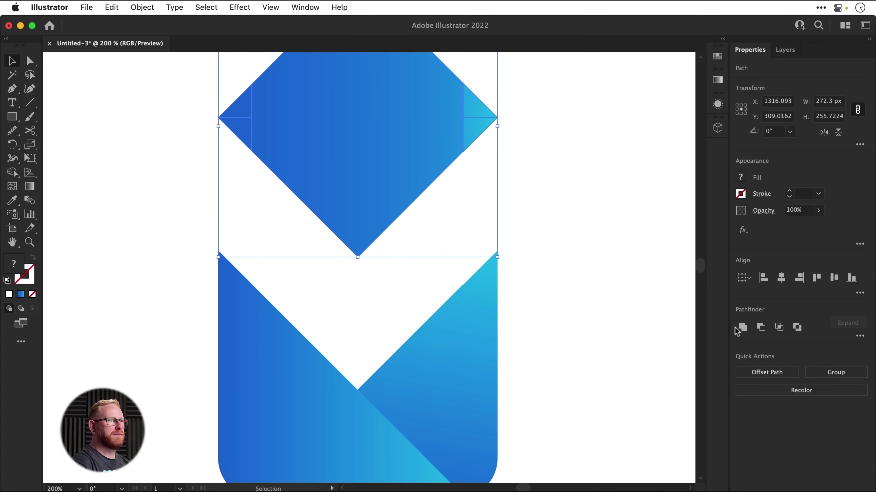
click(743, 328)
click(615, 276)
scroll(585, 238, up, 3)
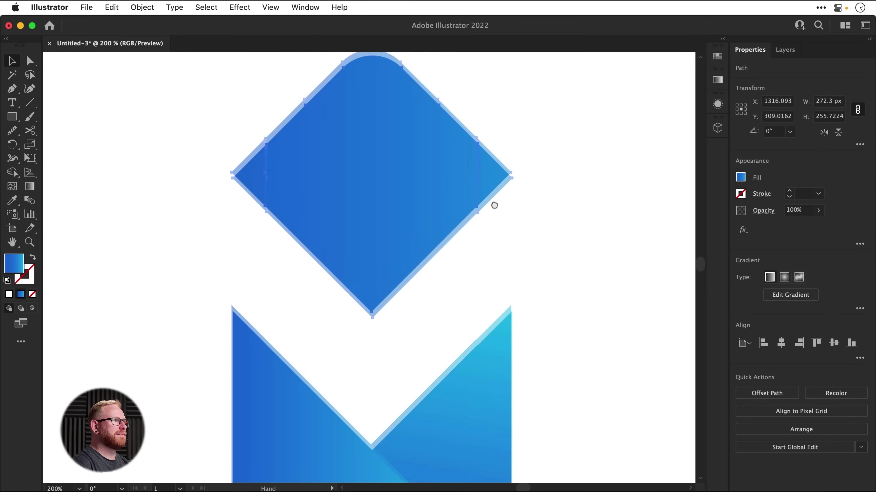
Step: Examine the seam anchor points left inside the united flap shape near its right and left corners
key(z)
drag(489, 216, 564, 286)
key(a)
click(422, 221)
drag(424, 225, 325, 407)
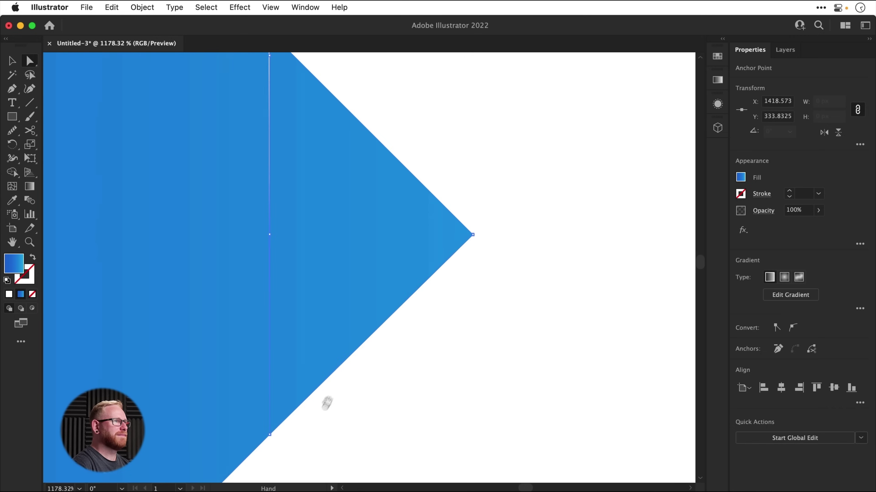
click(470, 288)
drag(359, 190, 435, 307)
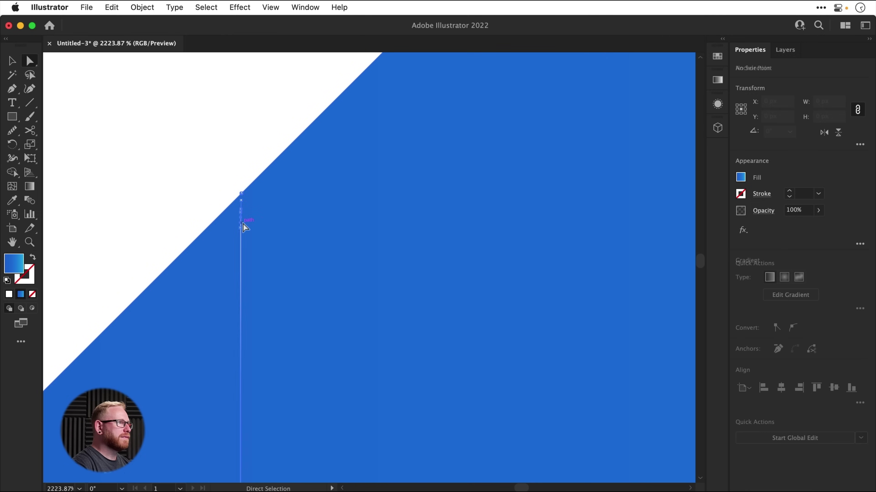
mouse_move(242, 224)
mouse_down()
mouse_move(262, 209)
mouse_move(241, 208)
mouse_up()
Step: Delete the stray anchor points at the upper end of the vertical seam near the flap shape's left corner
key(super+minus)
key(super+minus)
key(super+minus)
key(super+minus)
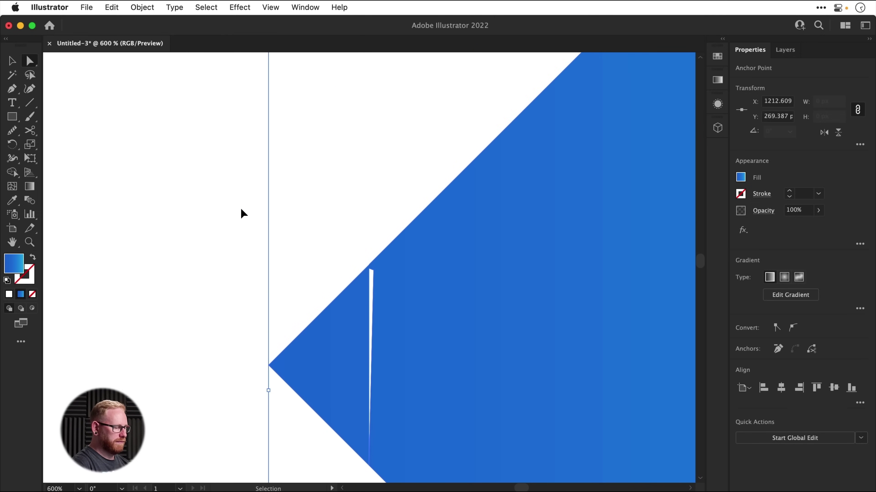
key(super+y)
click(380, 200)
key(z)
drag(371, 286, 582, 407)
key(a)
click(359, 229)
drag(408, 221, 364, 270)
key(Delete)
click(361, 260)
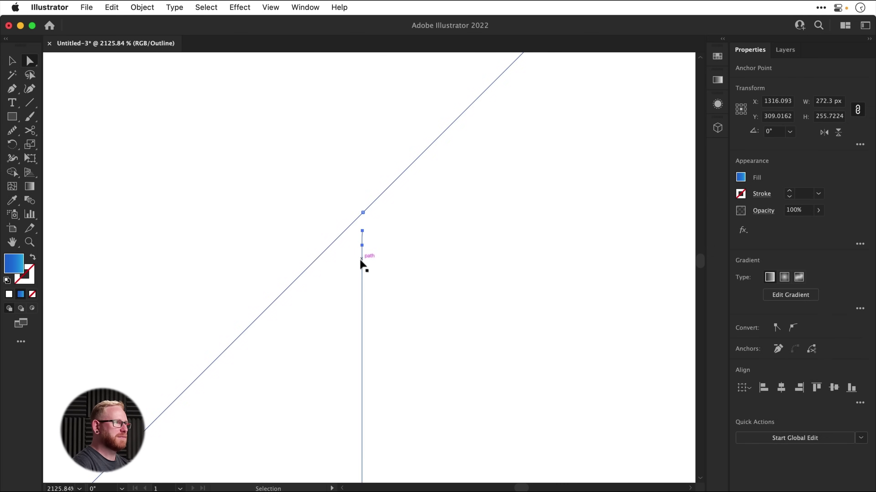
key(Delete)
Step: Remove the remaining stray seam points along the lower-left edge of the flap shape
scroll(391, 284, down, 10)
scroll(392, 181, down, 5)
scroll(403, 198, up, 3)
click(356, 115)
key(Delete)
scroll(400, 306, down, 5)
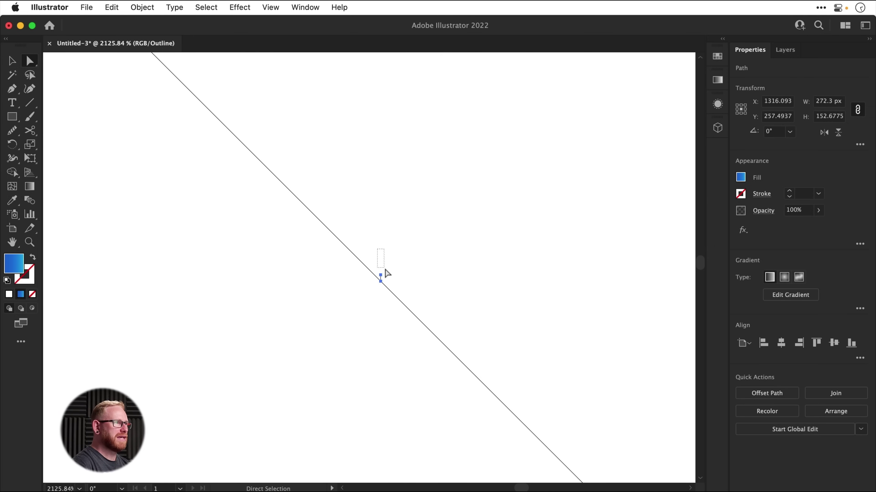
drag(378, 248, 387, 277)
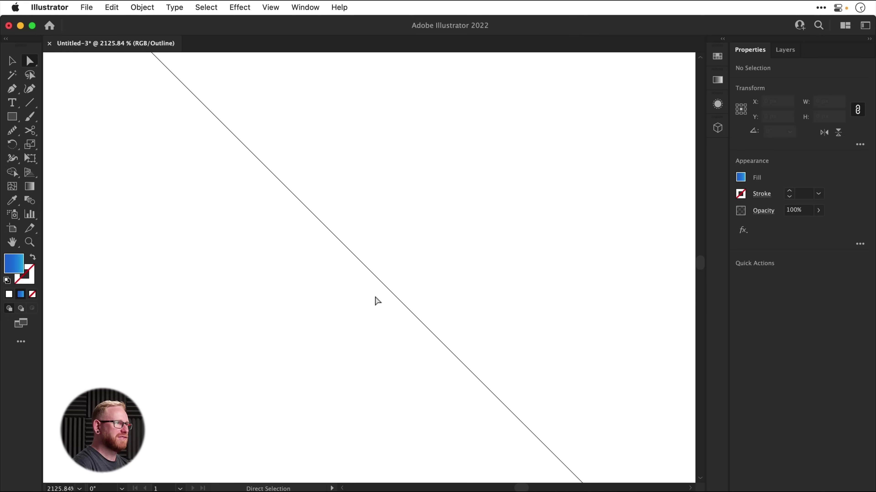
Step: Delete the leftover vertical seam path near the right corner of the flap shape
key(super+minus)
key(super+minus)
key(super+minus)
key(super+minus)
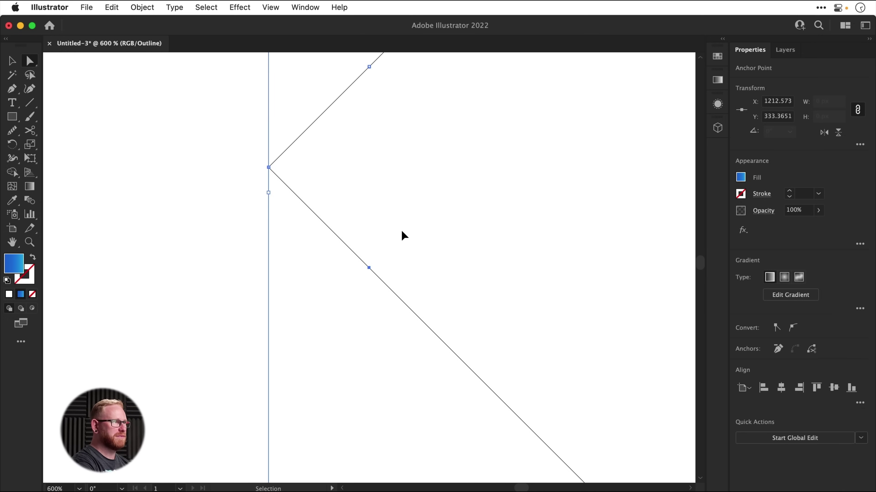
scroll(494, 229, right, 15)
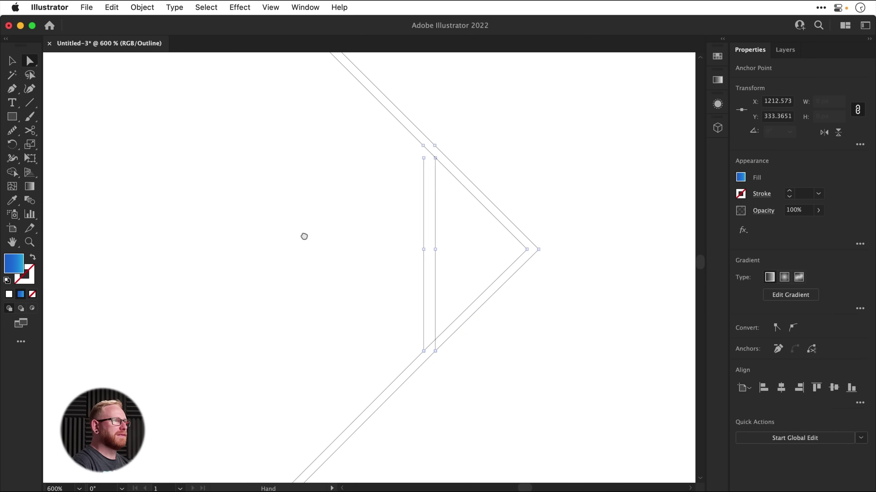
drag(426, 169, 426, 169)
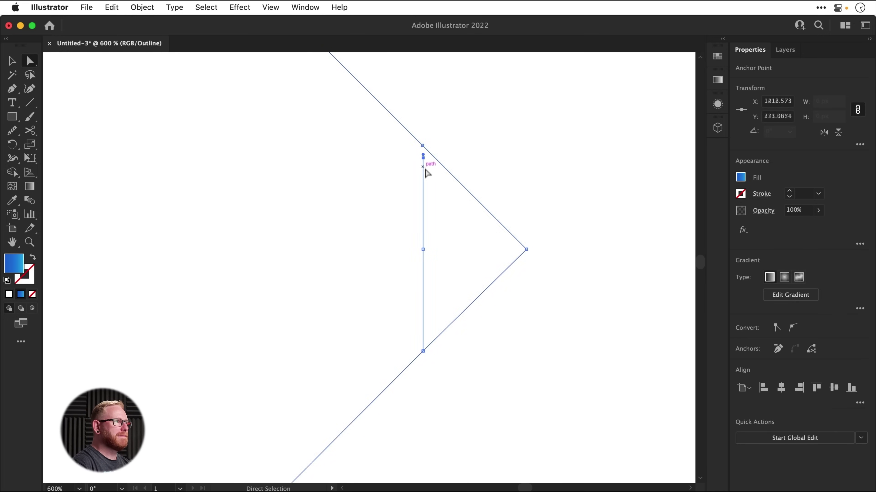
key(Delete)
click(529, 160)
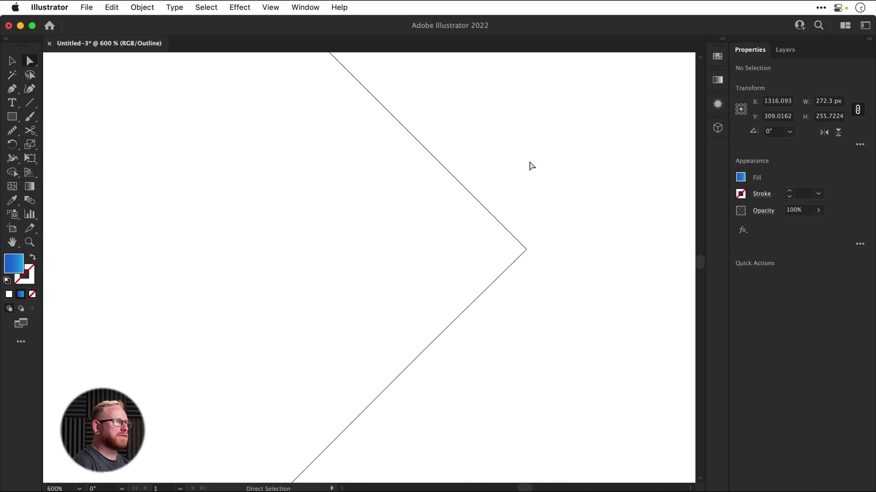
Step: Ungroup the original envelope icon and duplicate its white letter onto the divided envelope copy
key(super+y)
key(super+minus)
key(super+minus)
key(super+minus)
key(v)
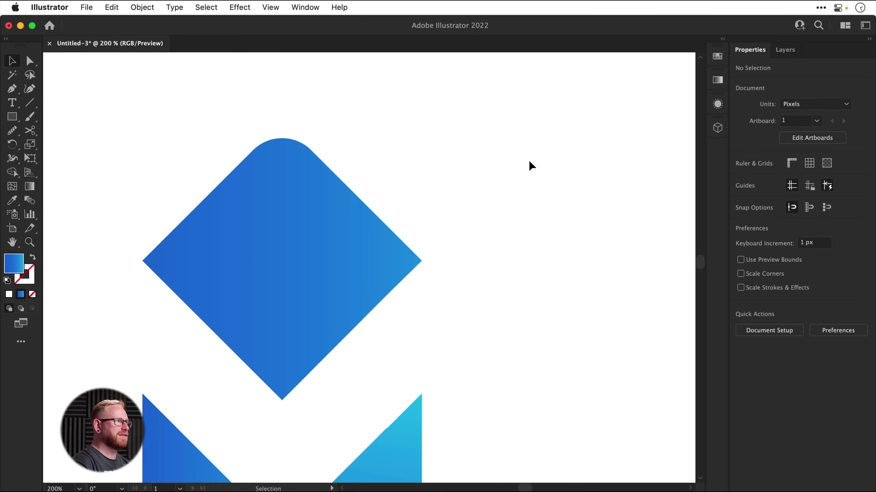
scroll(517, 164, down, 3)
scroll(517, 164, left, 2)
key(super+minus)
key(super+minus)
key(super+minus)
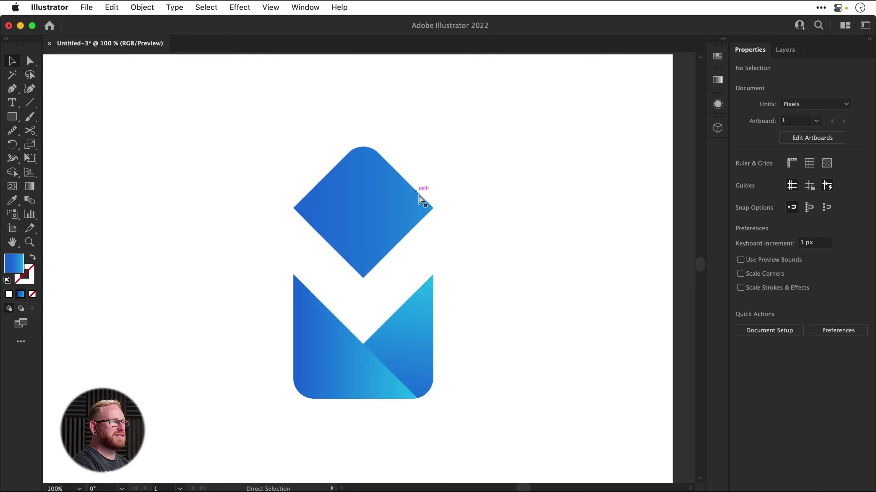
click(102, 267)
key(super+shift+g)
key(super+shift+a)
drag(100, 267, 370, 256)
Step: Move the united flap shape back down 130 px behind the white letter, in line with the front panels
shift+click(367, 214)
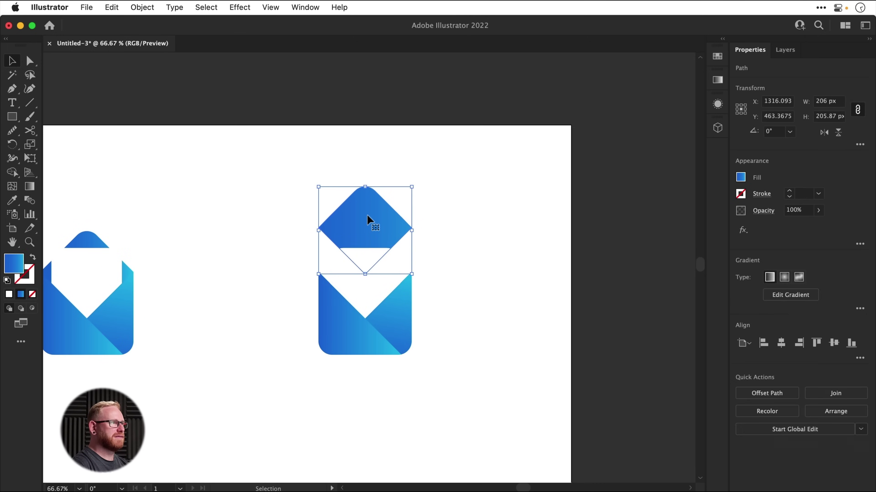
key(shift+Down)
key(shift+Down)
key(shift+Down)
key(shift+Down)
key(shift+Down)
key(shift+Down)
key(shift+Down)
key(shift+Down)
key(shift+Down)
key(shift+Down)
key(shift+Down)
key(shift+Down)
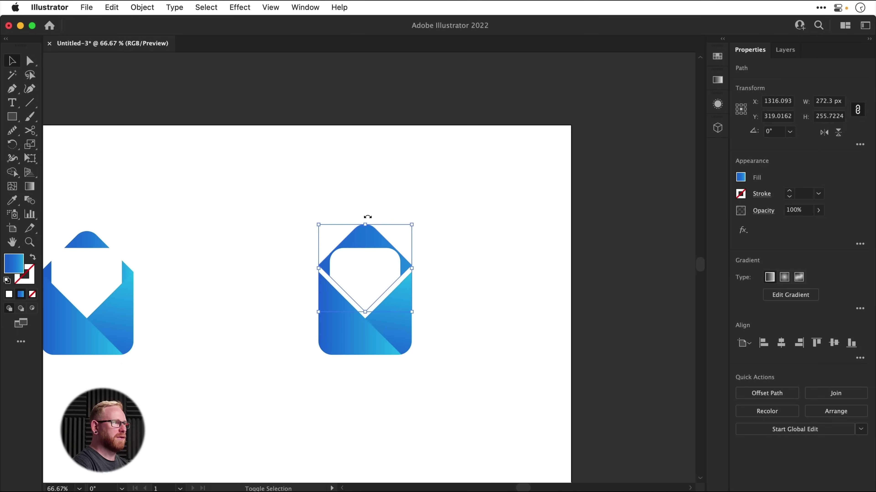
click(367, 215)
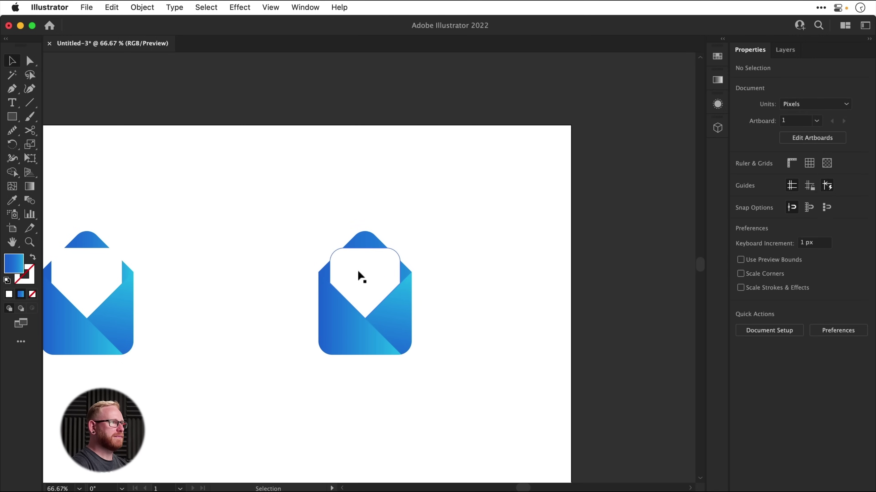
Step: Check that the pieces are separate by shifting the letter and right front panel, and undo each move
key(super+y)
key(super+y)
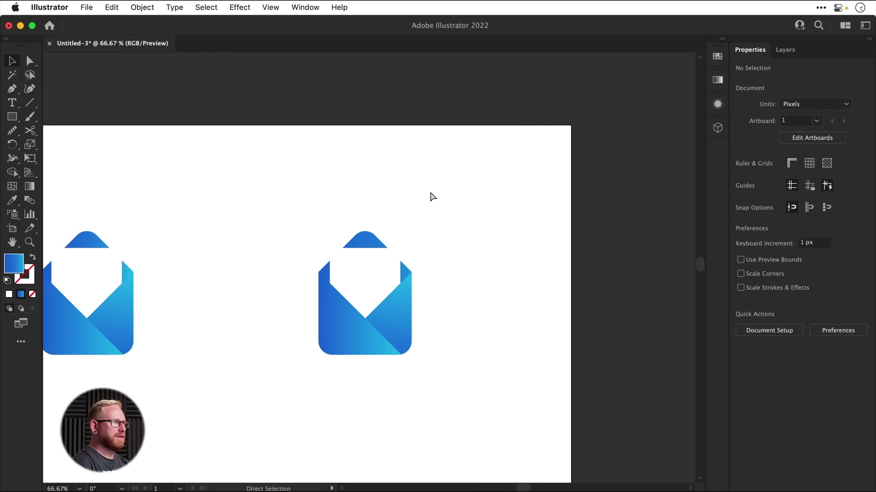
drag(372, 286, 379, 248)
key(super+z)
drag(404, 325, 451, 366)
key(super+z)
key(super+z)
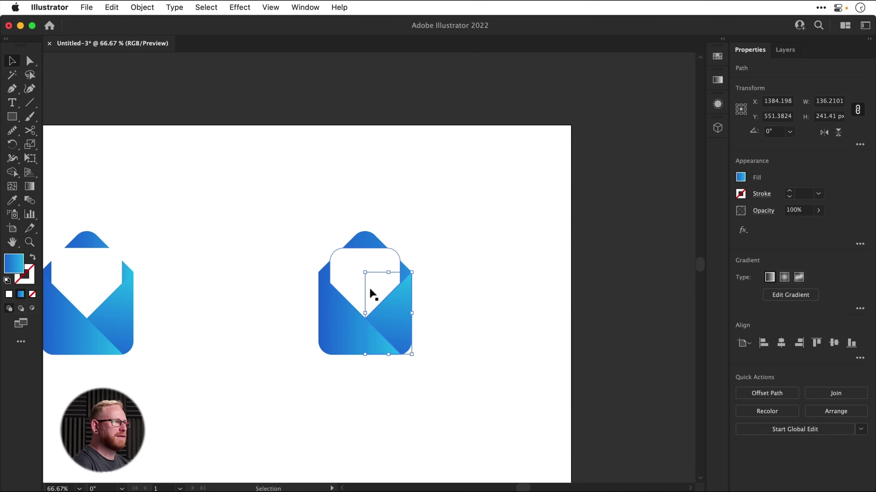
Step: Apply a 3D Extrude to the left front panel of the envelope copy
drag(354, 340, 505, 285)
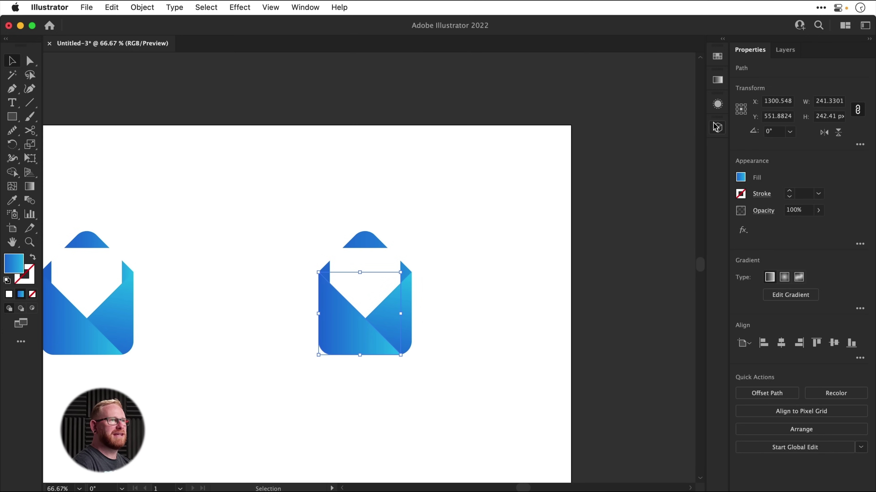
click(718, 129)
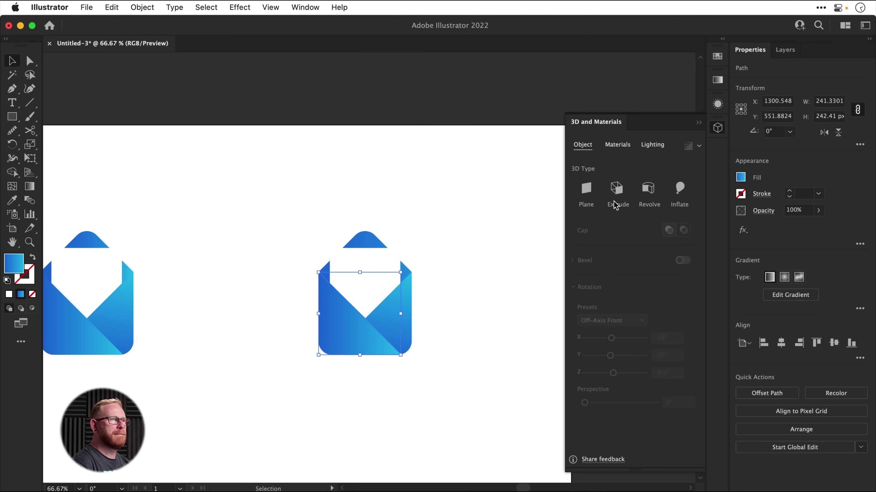
click(616, 193)
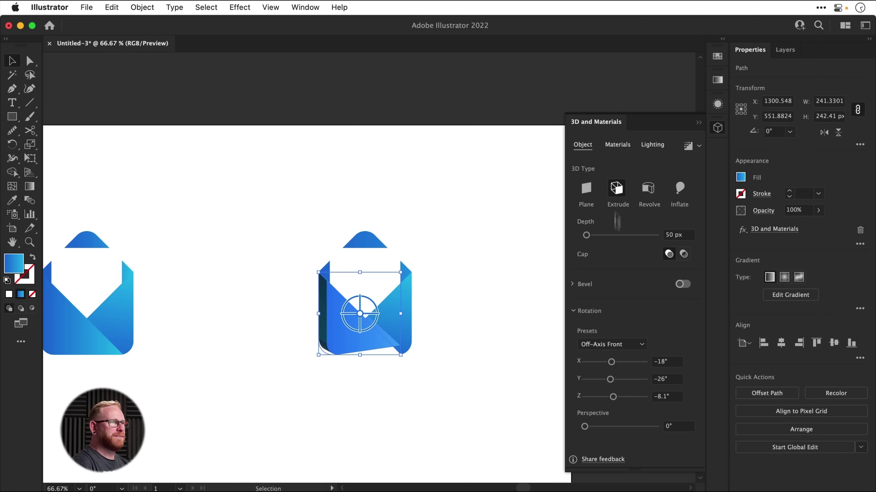
Step: Try a freehand 3D rotation on the extruded left front panel, and replace it with the Isometric Top preset
click(610, 345)
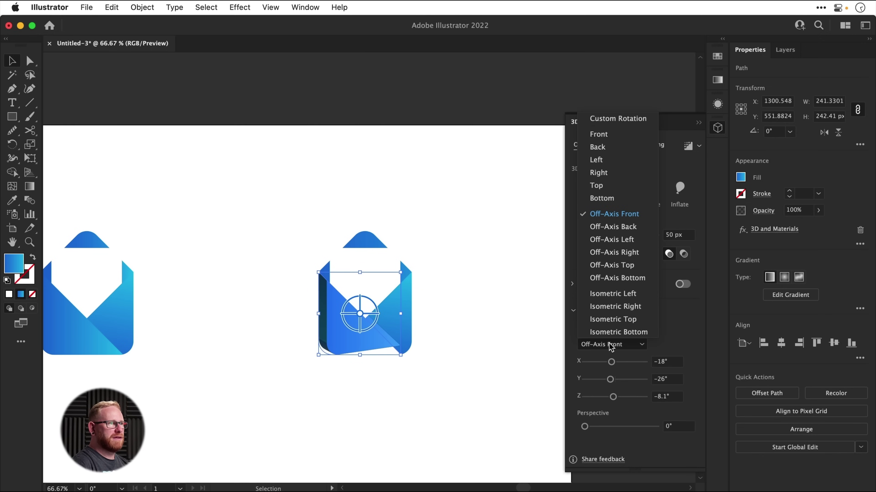
click(614, 345)
drag(359, 313, 360, 275)
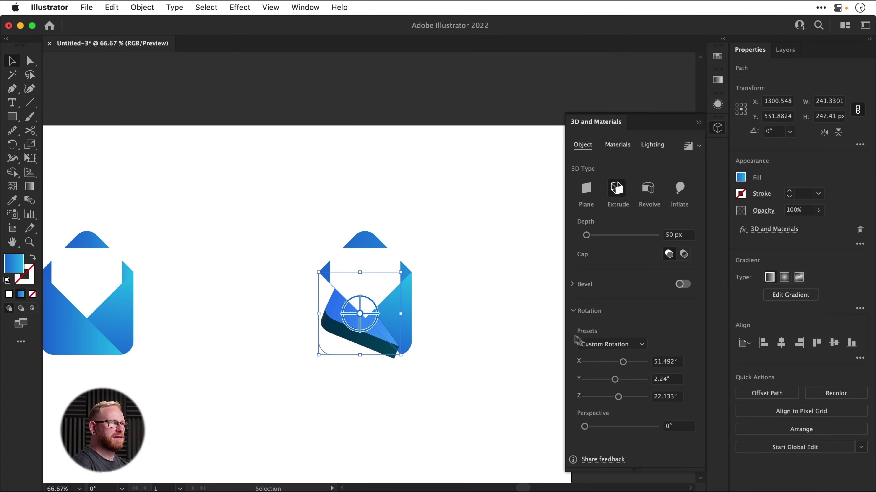
click(596, 345)
click(611, 320)
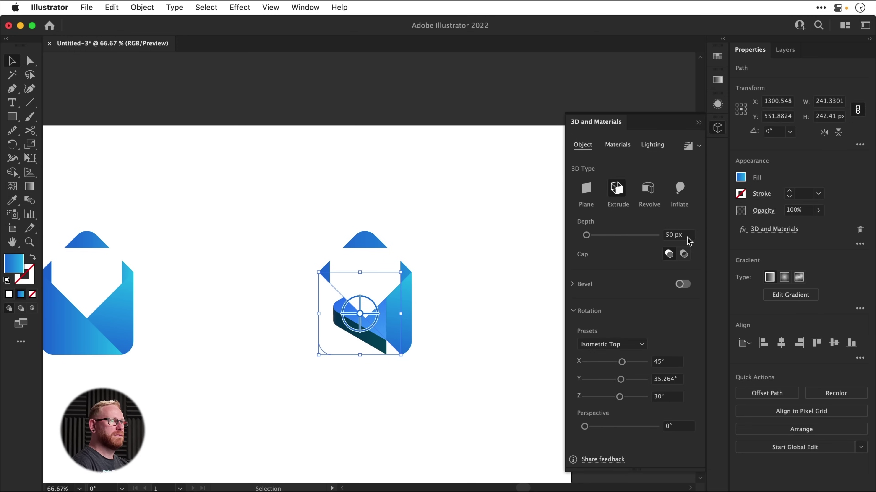
Step: Set the left front panel's extrusion depth to 25 px and move the panel clear of the envelope, to its left
click(676, 235)
text(20)
key(Return)
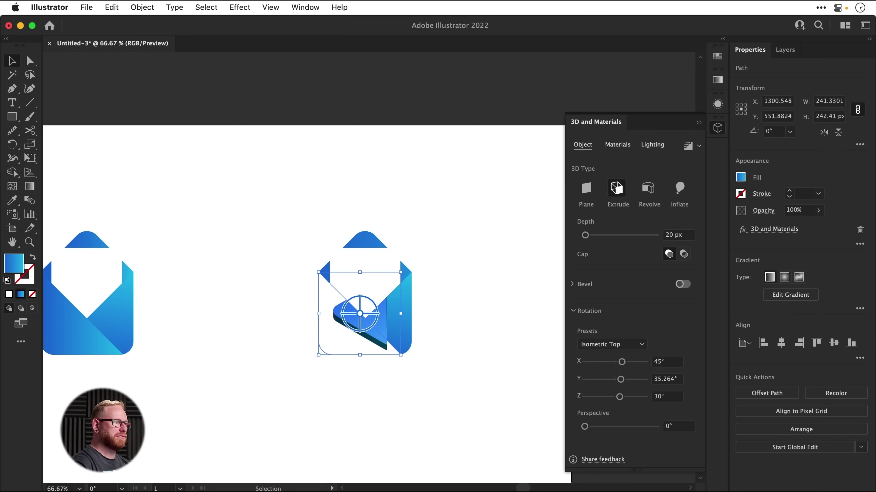
click(686, 236)
text(25)
key(Return)
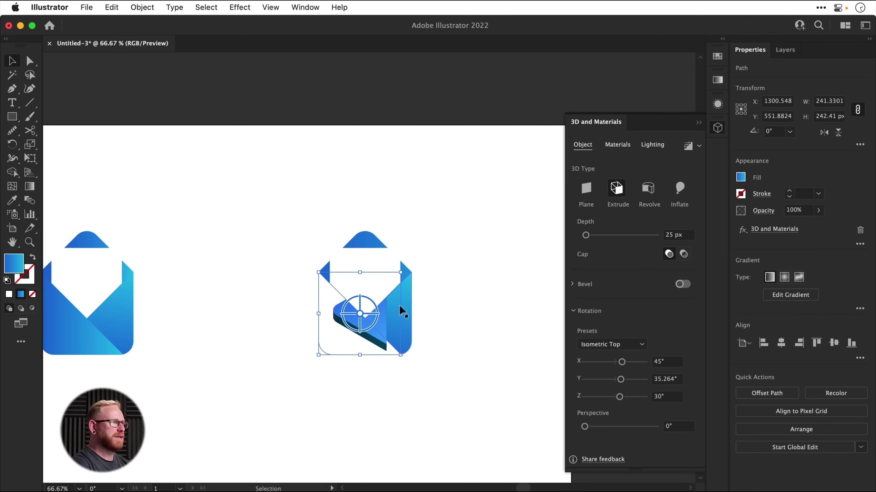
drag(382, 346, 286, 362)
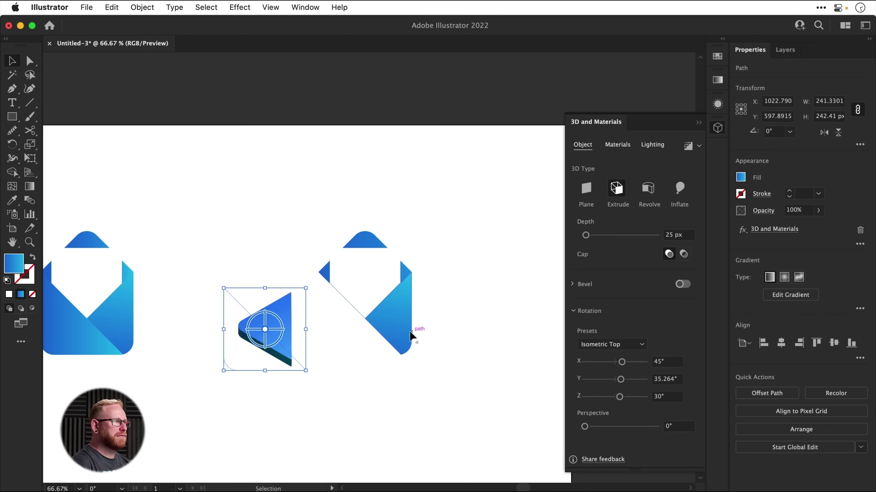
Step: Extrude the right front panel 25 px with the Isometric Top preset and place it beside the extruded left panel
click(411, 333)
click(617, 189)
click(608, 344)
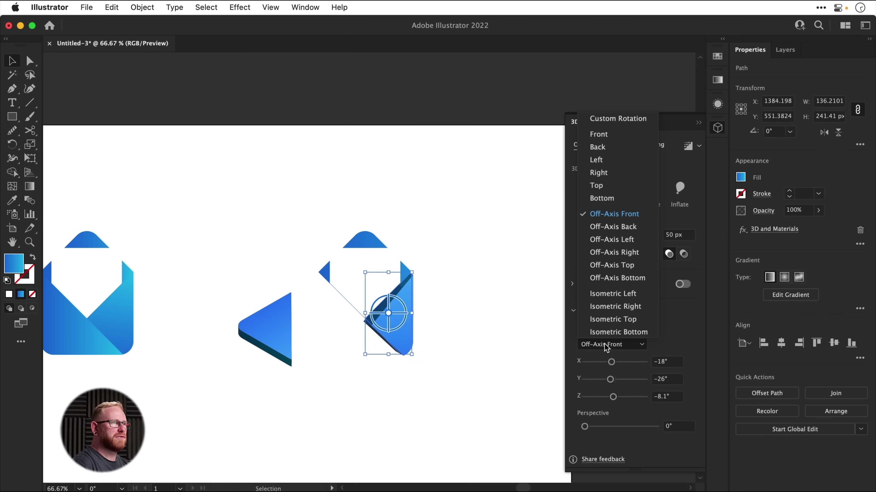
click(611, 323)
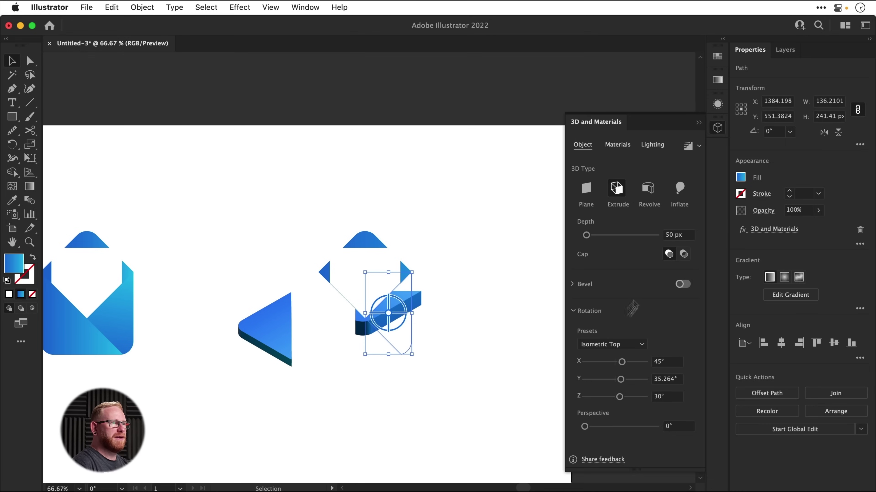
click(685, 236)
text(25)
key(Return)
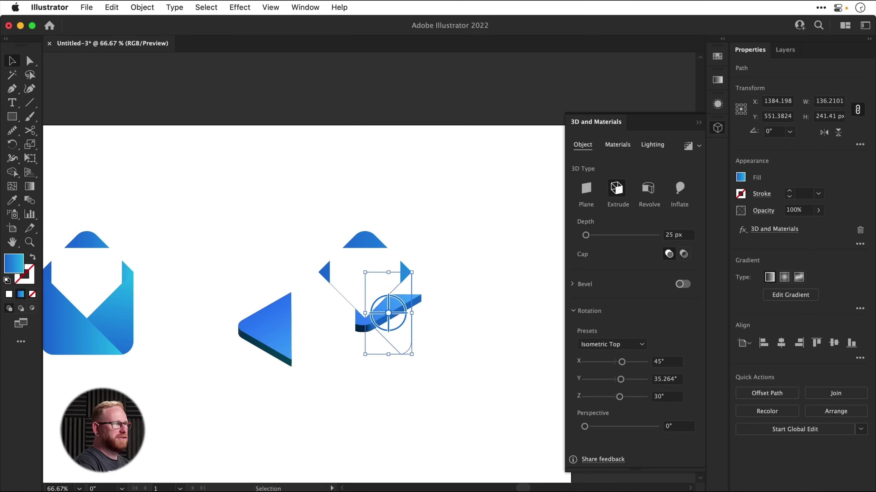
drag(398, 314, 340, 352)
Step: Copy the left front panel's 3D appearance onto the flap shape behind the white letter
drag(362, 239, 345, 186)
key(super+z)
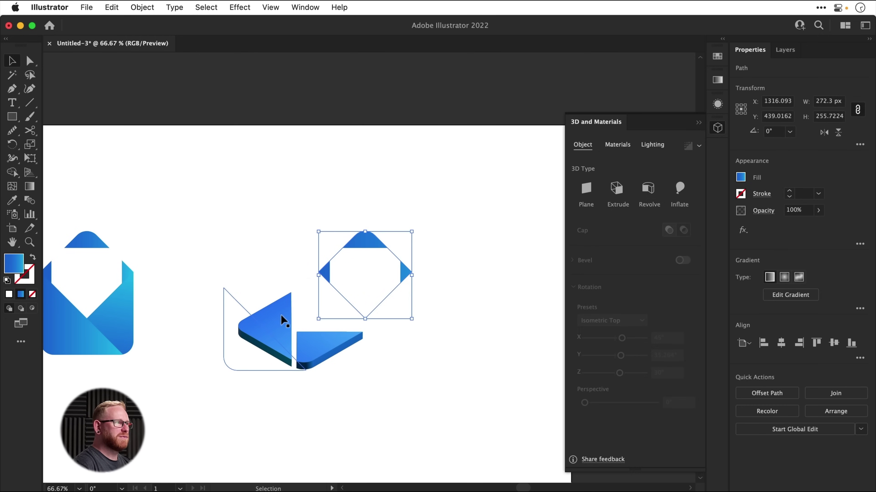
shift+click(284, 319)
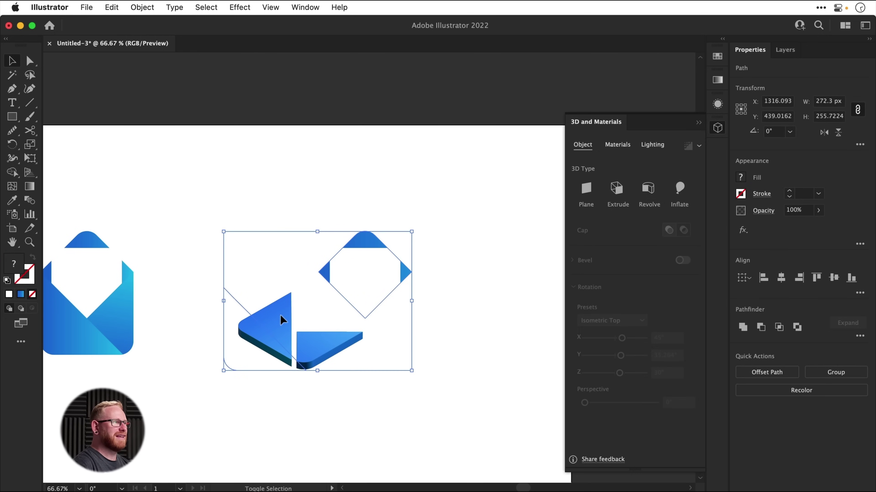
click(785, 51)
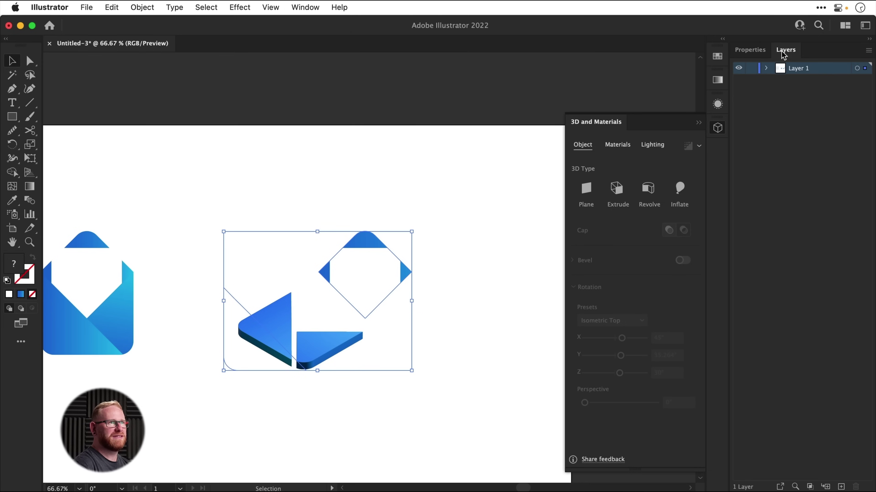
click(766, 68)
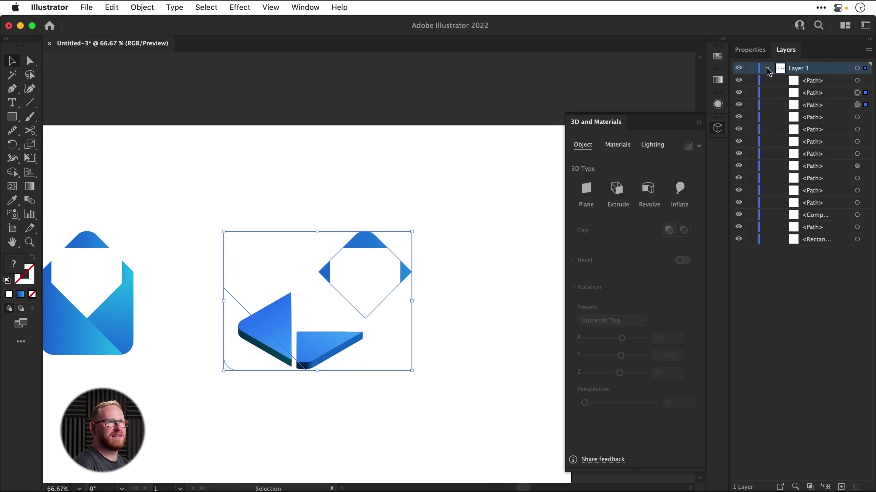
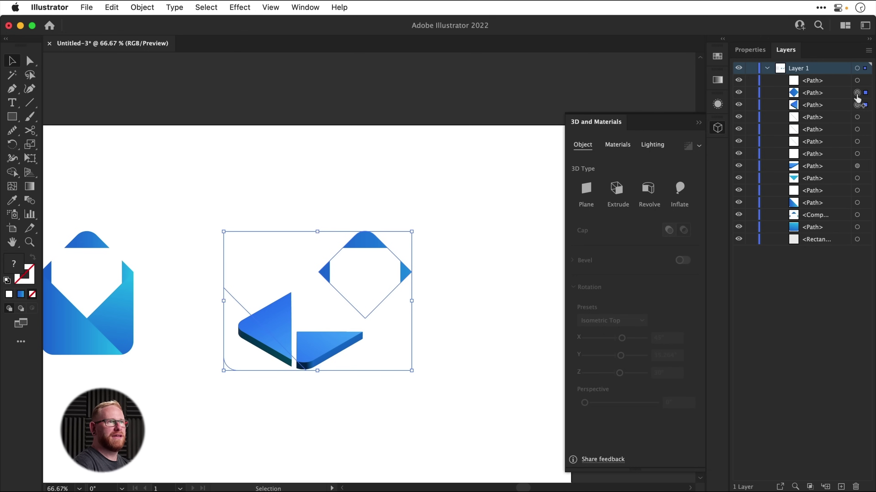
drag(857, 96, 857, 97)
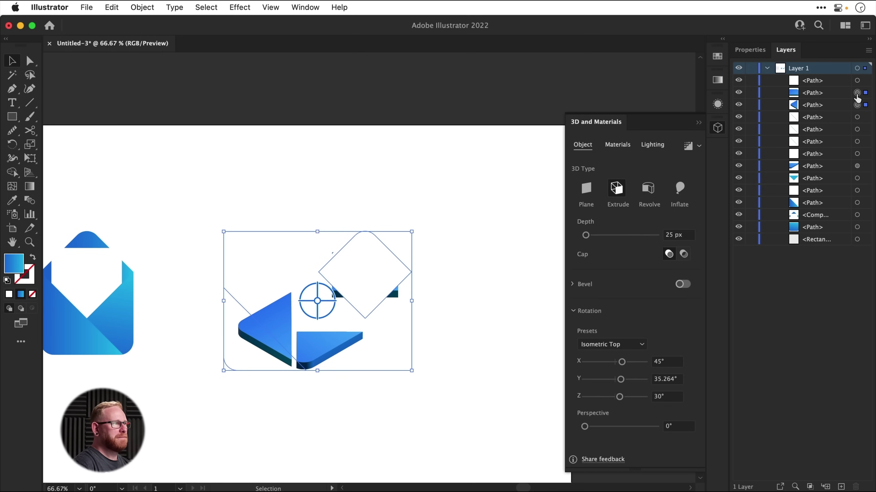
Step: Move the white letter off to the right and place the extruded flap against the two front panels
click(465, 180)
drag(387, 260, 456, 251)
drag(360, 288, 325, 321)
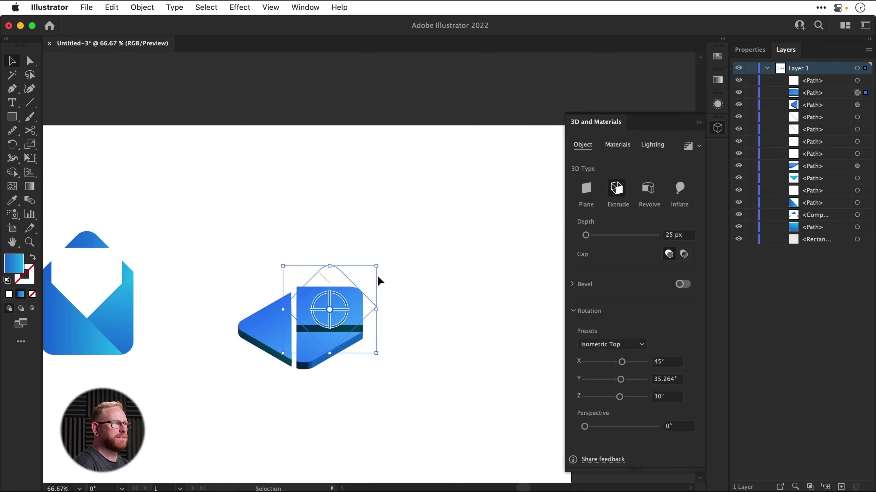
click(394, 254)
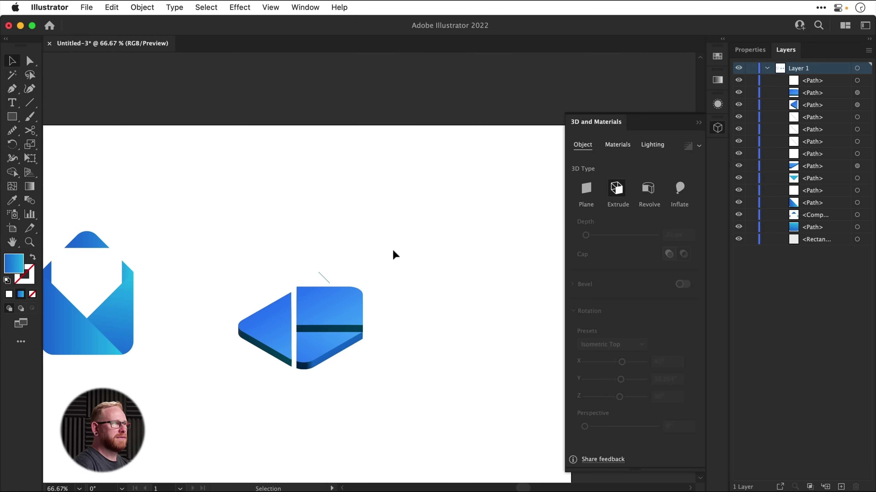
Step: Find the white letter in Outline view and copy the left front panel's 3D appearance onto it
click(333, 279)
key(super+y)
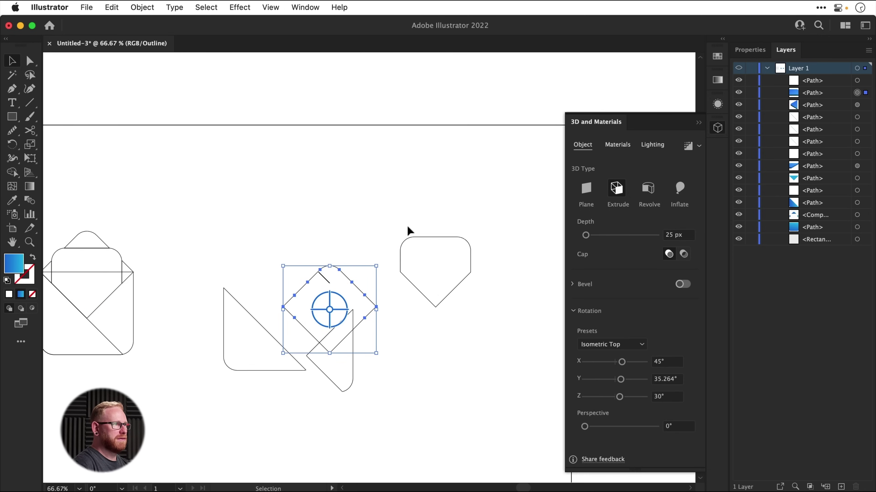
drag(407, 231, 450, 273)
key(super+y)
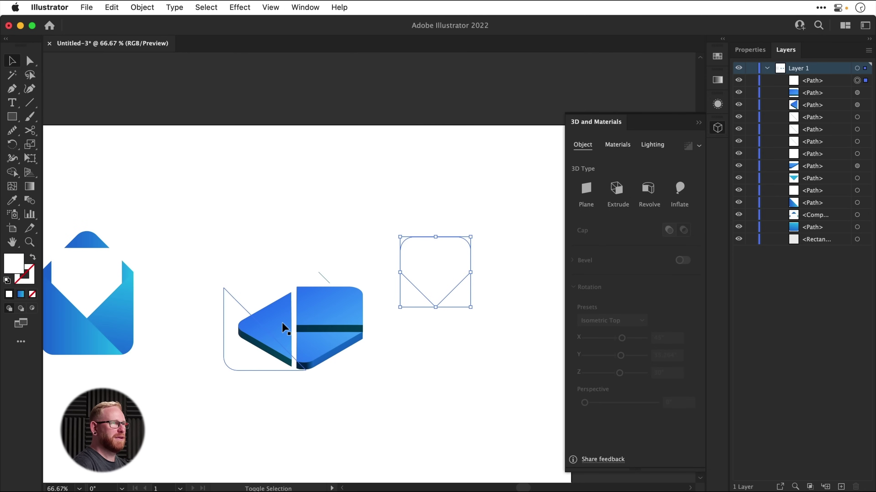
shift+click(290, 326)
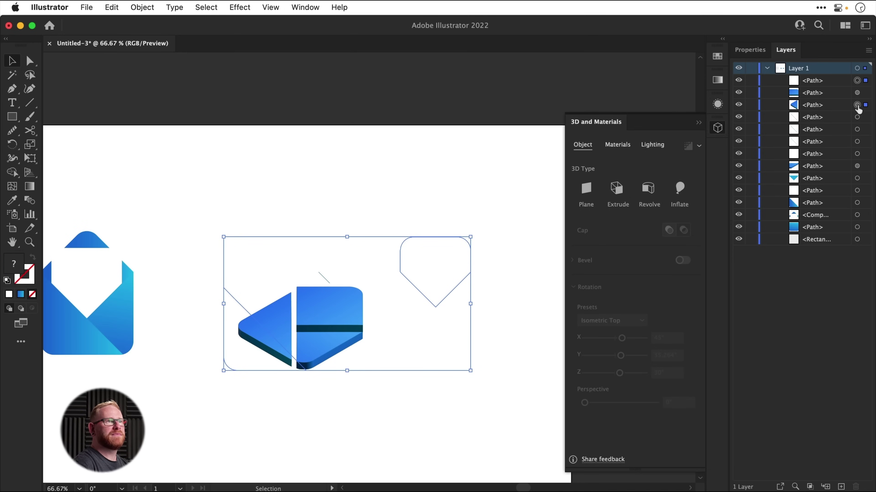
drag(857, 84, 857, 82)
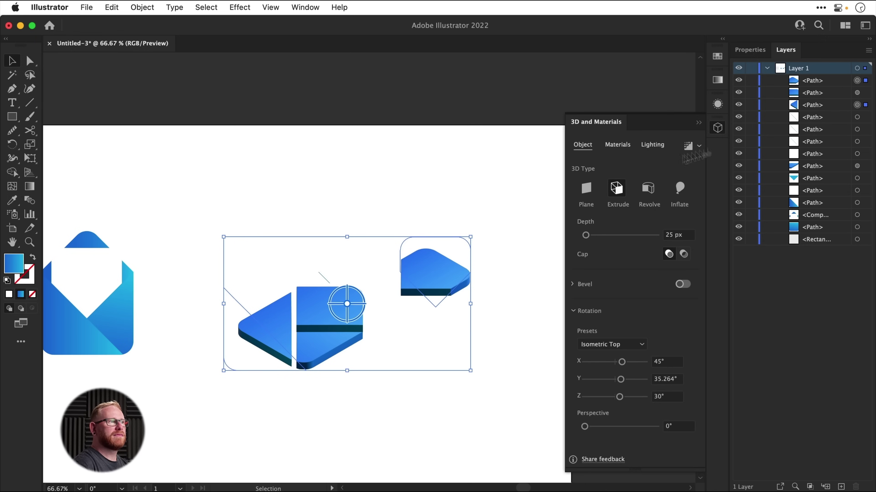
click(469, 190)
Step: Fill the extruded letter with the white swatch
click(440, 280)
click(717, 57)
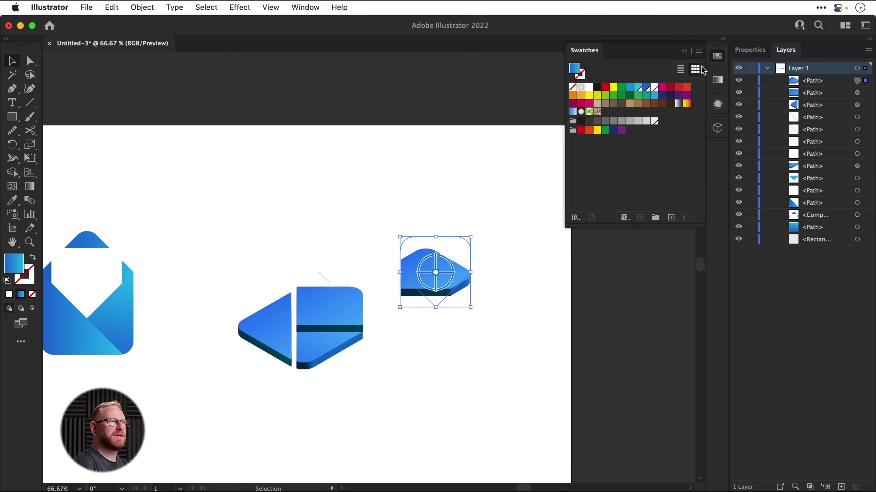
click(655, 88)
click(760, 51)
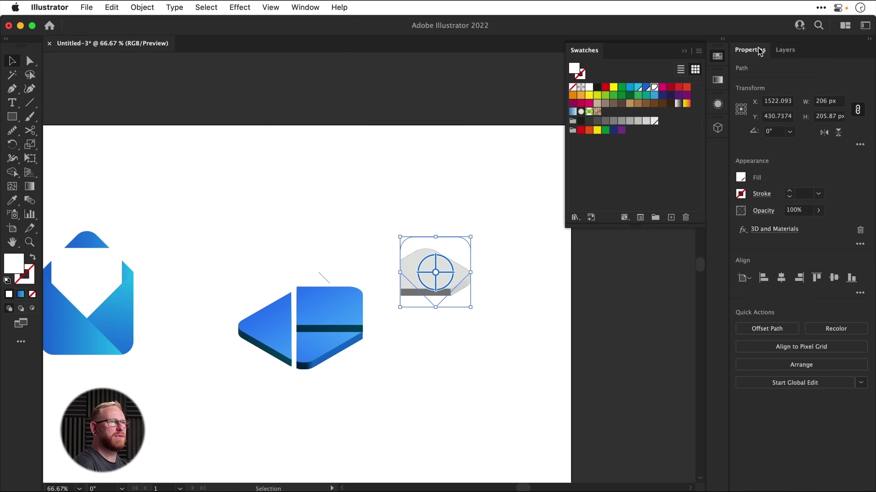
click(723, 58)
click(497, 301)
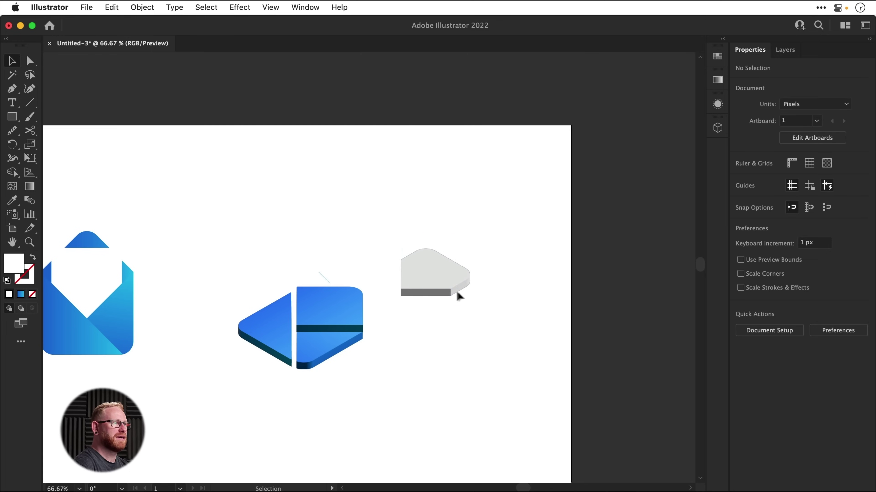
Step: Move the extruded left front panel flush against the straight edge of the right front panel
key(z)
drag(309, 323, 362, 349)
key(v)
drag(222, 335, 233, 347)
key(z)
drag(242, 384, 375, 440)
key(v)
drag(304, 346, 304, 351)
key(Right)
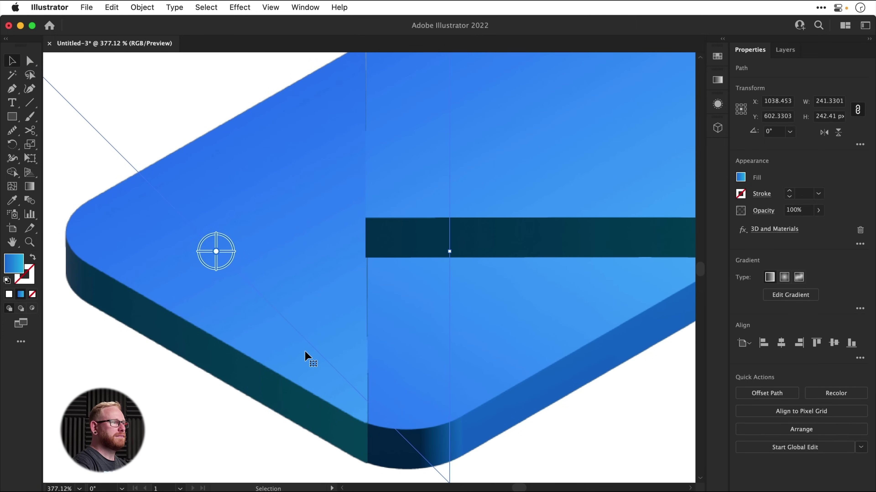
key(a)
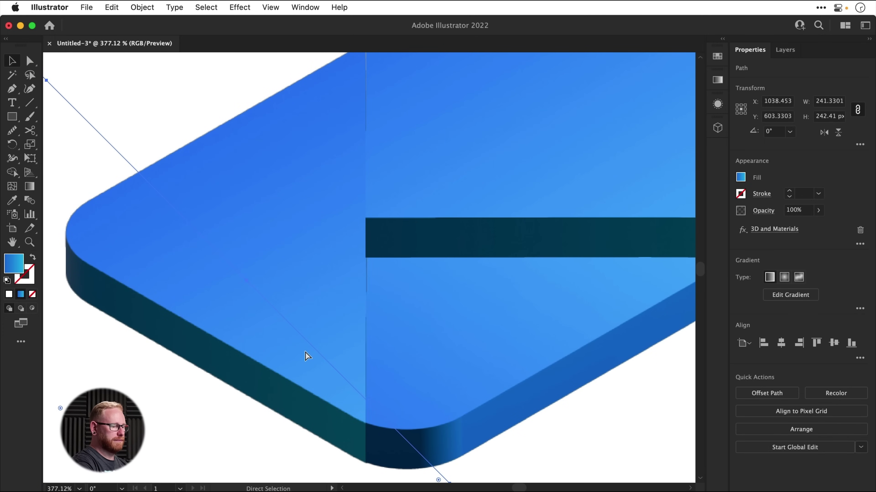
key(super+minus)
key(super+minus)
drag(303, 352, 241, 371)
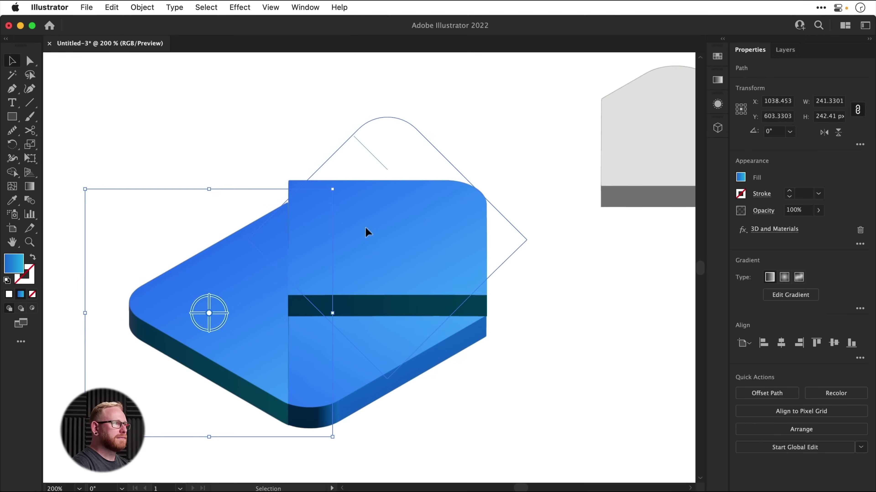
Step: Lower the extruded flap until its front edge meets the right front panel and its side lines up with the left panel
click(364, 236)
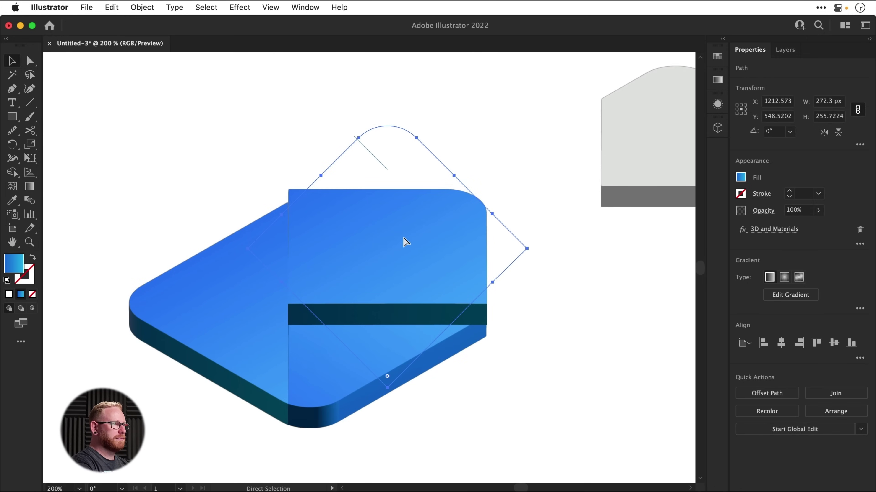
key(v)
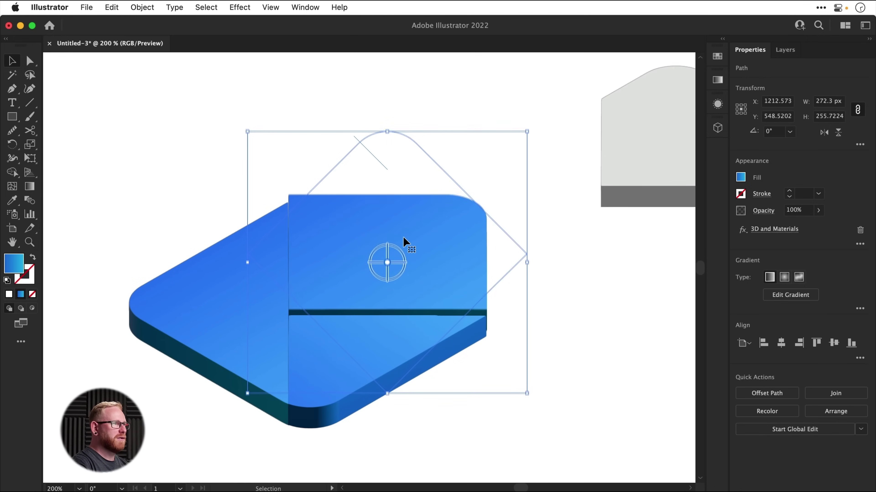
key(Down)
key(Left)
key(z)
drag(472, 301, 560, 388)
key(v)
drag(487, 298, 448, 292)
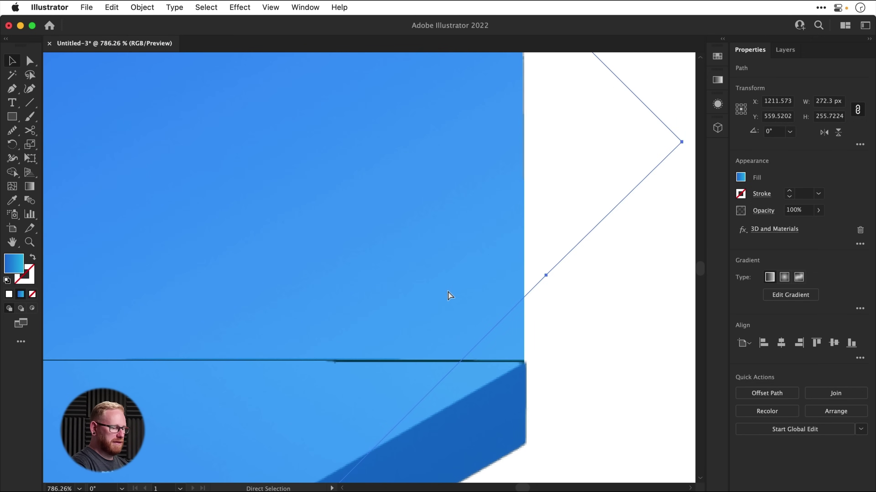
Step: Move the extruded letter onto the envelope and stack it in front of the flap but behind the front panels
key(super+1)
drag(510, 190, 354, 246)
key(a)
key(super+bracketleft)
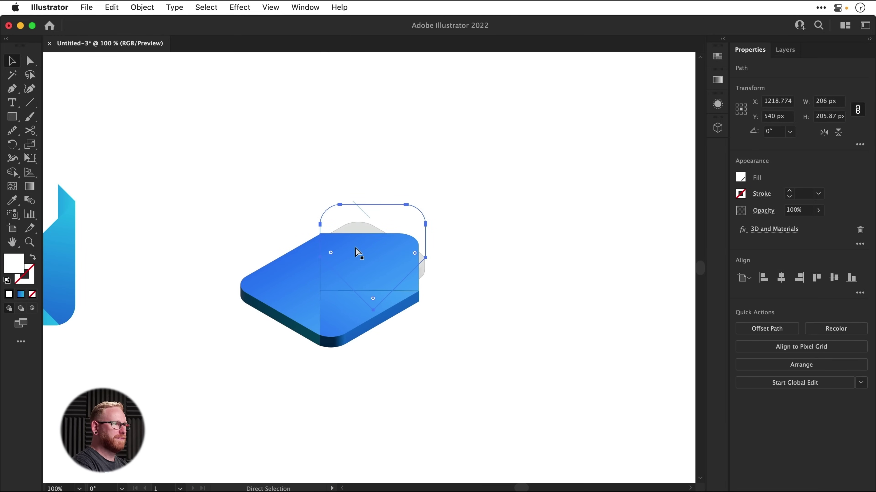
key(super+bracketright)
Step: Nudge the letter down 17 px so it tucks into the envelope behind the front panels
key(v)
key(shift+Down)
key(Down)
key(Down)
key(Down)
key(Down)
key(Down)
key(Down)
key(Down)
key(Down)
key(Down)
key(Down)
key(Down)
key(Down)
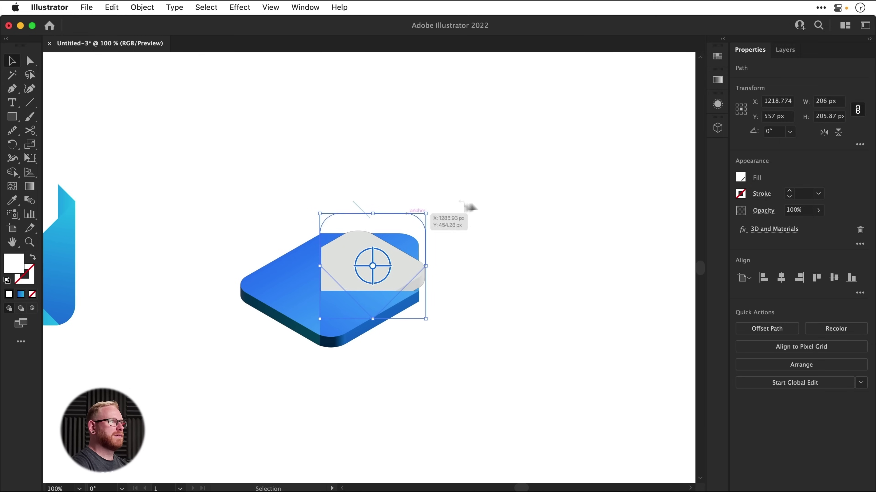
Step: Delete the stray diagonal line at the flap's rounded tip in Outline view and return to the preview of the artwork
click(496, 204)
key(a)
key(super+y)
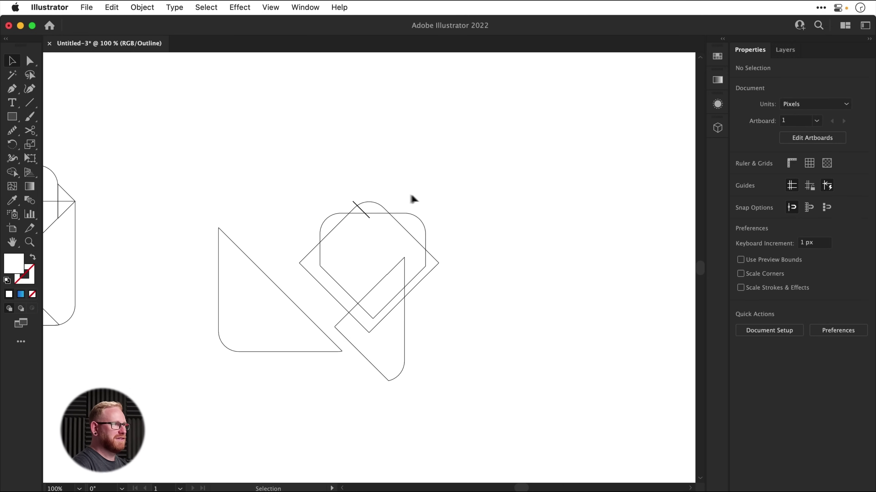
scroll(360, 201, up, 8)
key(a)
drag(313, 180, 350, 203)
key(Delete)
mouse_move(425, 276)
mouse_down()
mouse_move(445, 299)
mouse_move(434, 287)
mouse_up()
key(Delete)
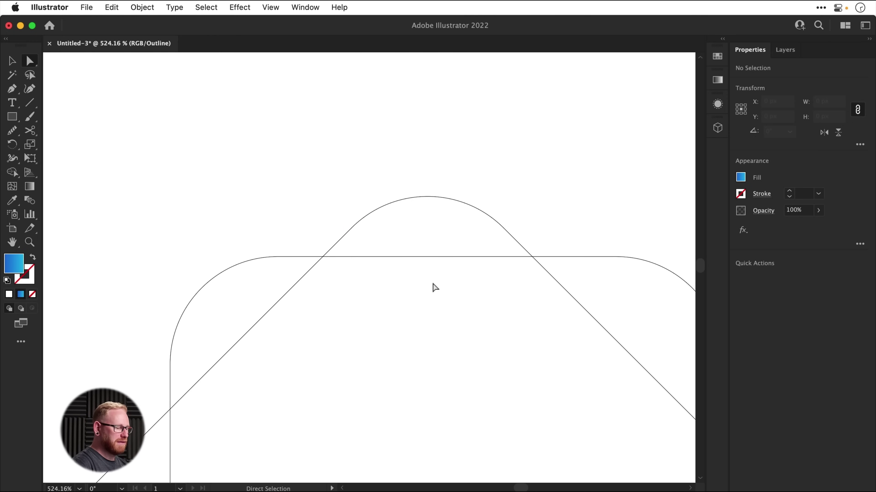
key(v)
key(super+y)
key(super+minus)
key(super+minus)
key(super+minus)
key(super+minus)
key(super+minus)
key(super+minus)
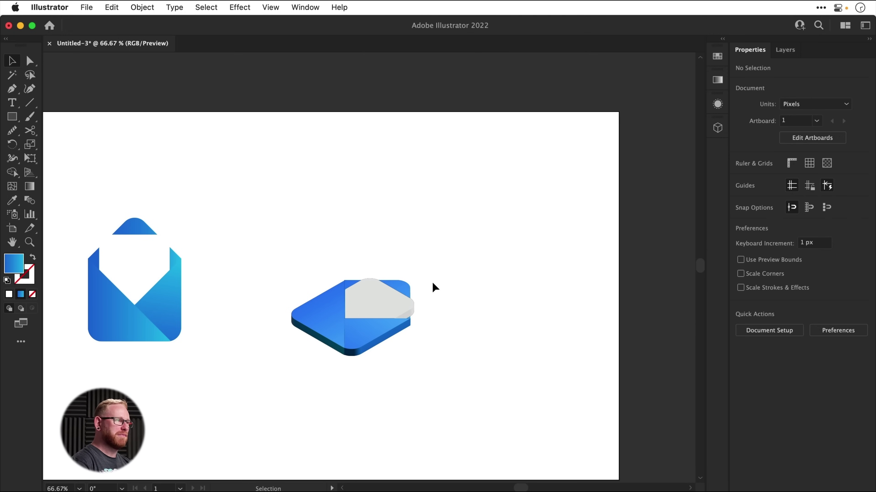
Step: Cut the letter out of the isometric envelope so the flap behind it is exposed
key(z)
drag(343, 286, 469, 337)
key(v)
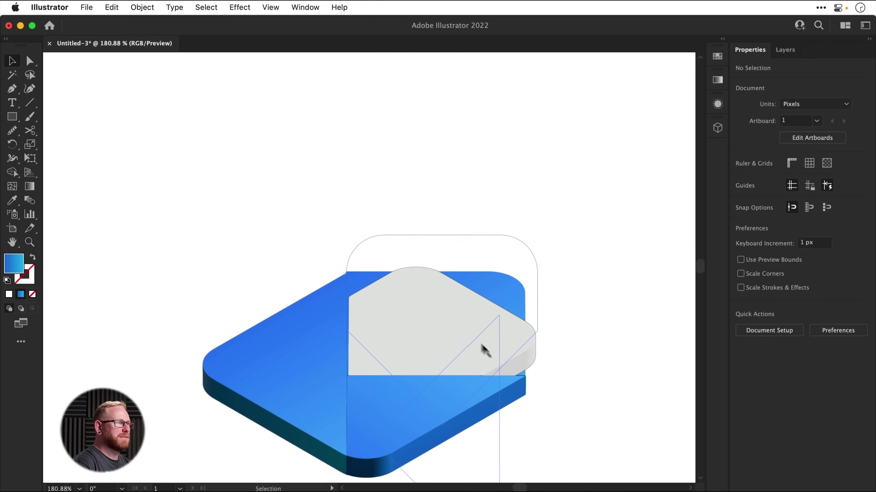
key(z)
drag(397, 303, 372, 242)
key(v)
click(324, 258)
scroll(557, 239, right, 5)
scroll(557, 239, down, 1)
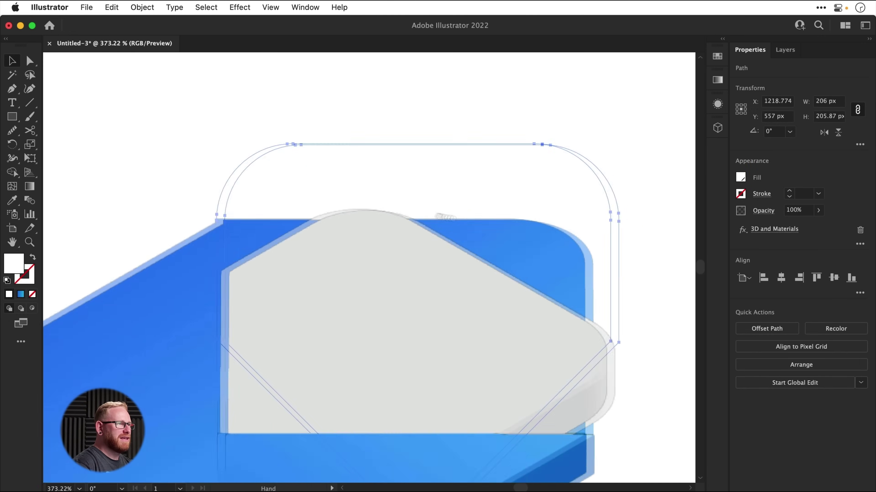
Step: Shift the flap to about X 1211.9 px, Y 561.2 px so its edges meet the left and right front panels
click(241, 221)
drag(195, 219, 196, 219)
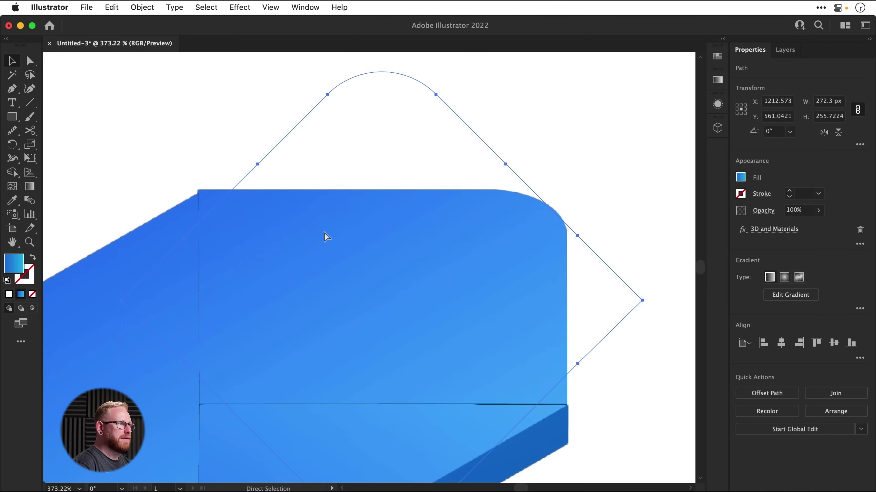
key(Down)
key(Down)
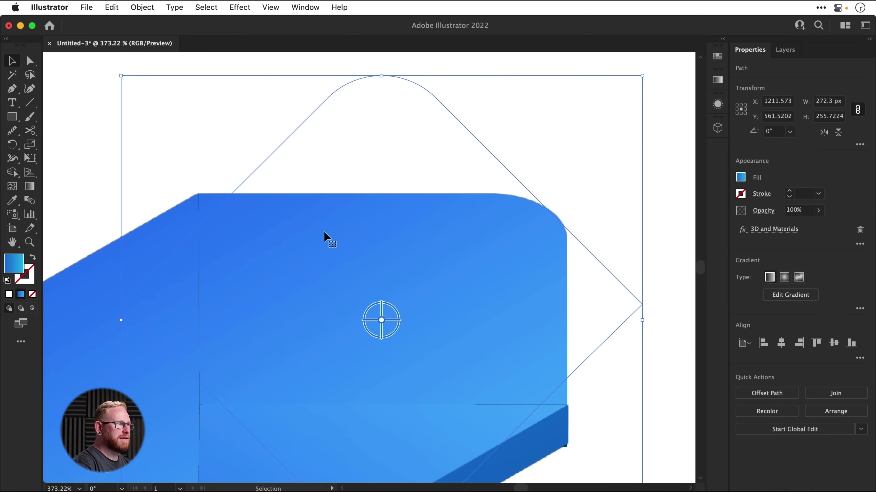
drag(595, 227, 576, 104)
key(a)
click(379, 440)
key(v)
mouse_move(517, 236)
mouse_down()
mouse_move(519, 221)
mouse_move(517, 235)
mouse_up()
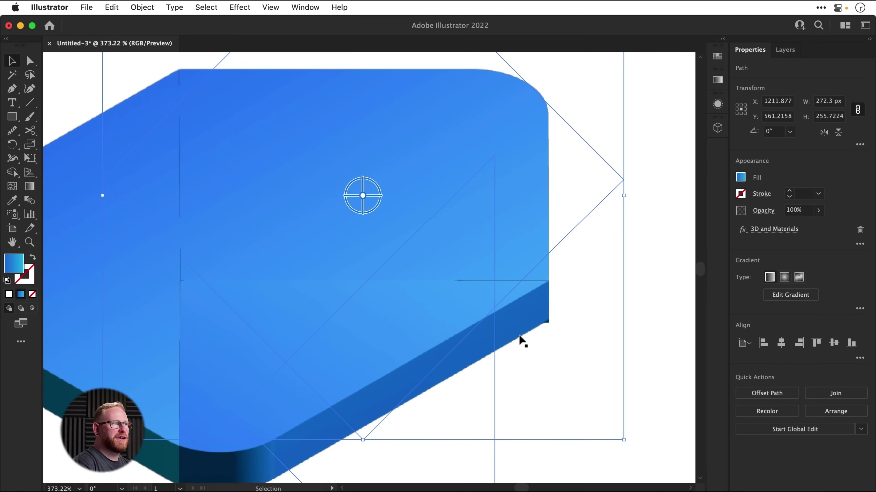
Step: Set the flap's extrusion depth to 23 px, nudge it up 1 px and deselect it
click(717, 129)
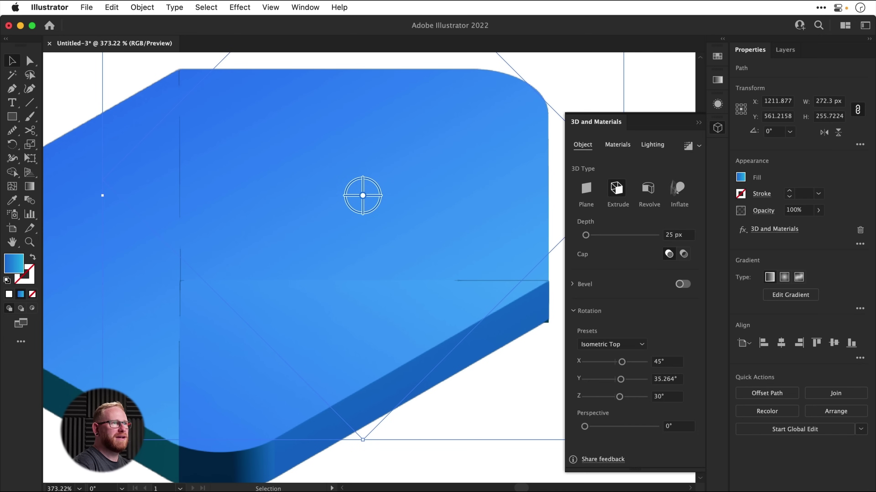
click(682, 236)
text(23)
key(Return)
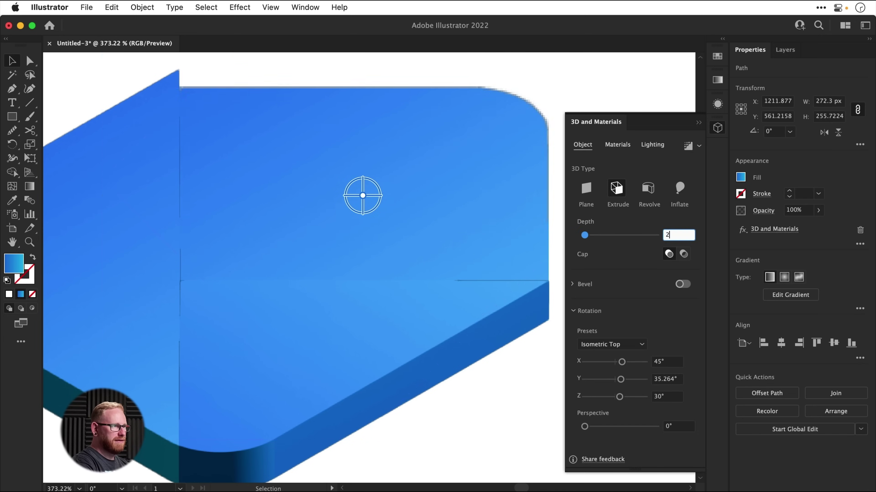
key(Up)
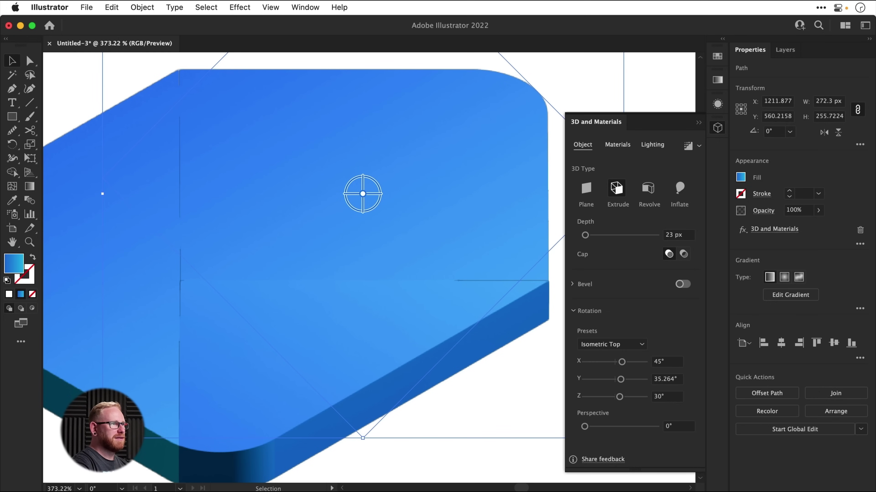
click(669, 85)
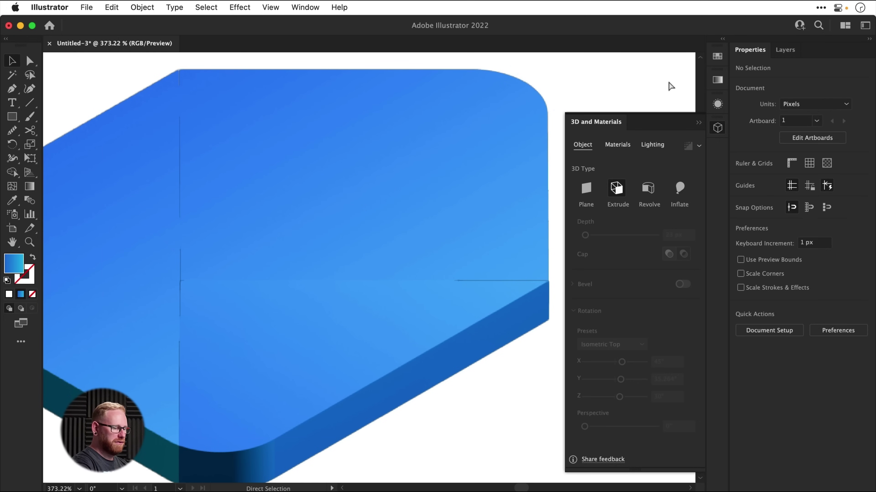
Step: Paste the letter back in its original place and set its extrusion depth to 15 px
key(super+minus)
key(super+minus)
key(super+minus)
key(super+v)
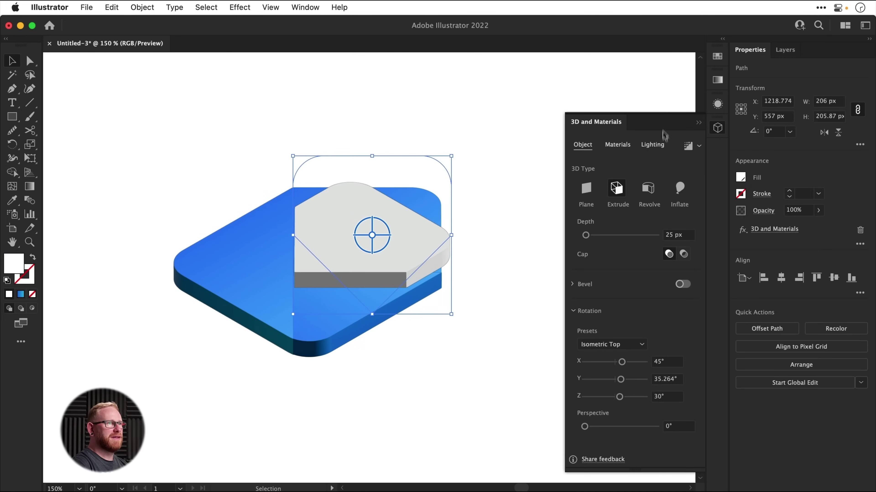
click(687, 236)
text(15)
key(Return)
key(a)
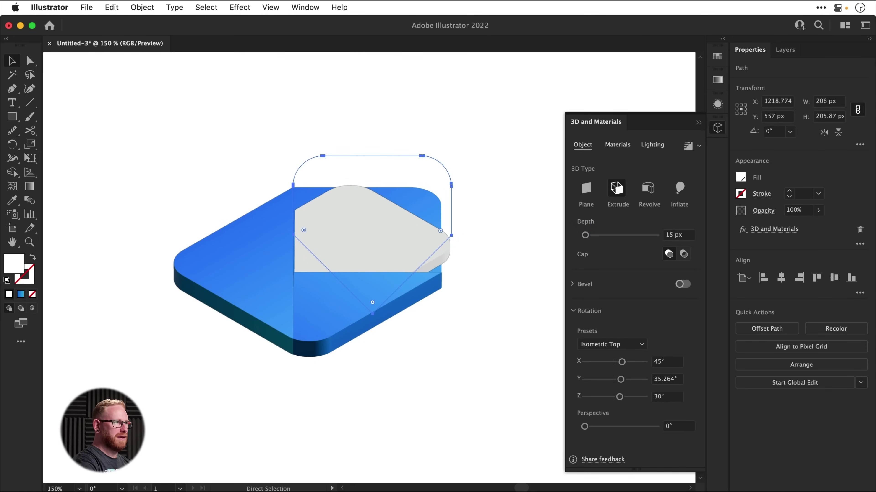
Step: Nudge the letter left until its side lines up with the left panel's seam, and deselect it
key(v)
key(Left)
key(Left)
key(Left)
click(560, 195)
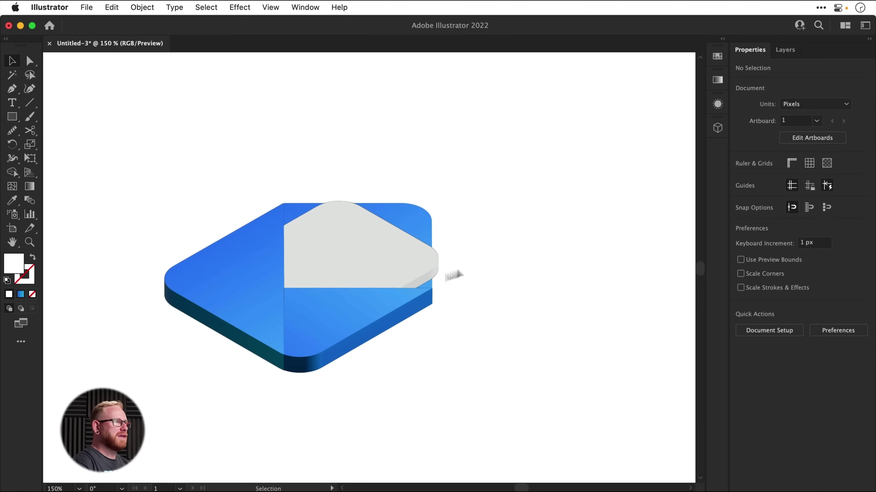
Step: Inspect the assembled isometric envelope up close and compare its Outline view with the preview
key(z)
drag(320, 210, 393, 289)
key(v)
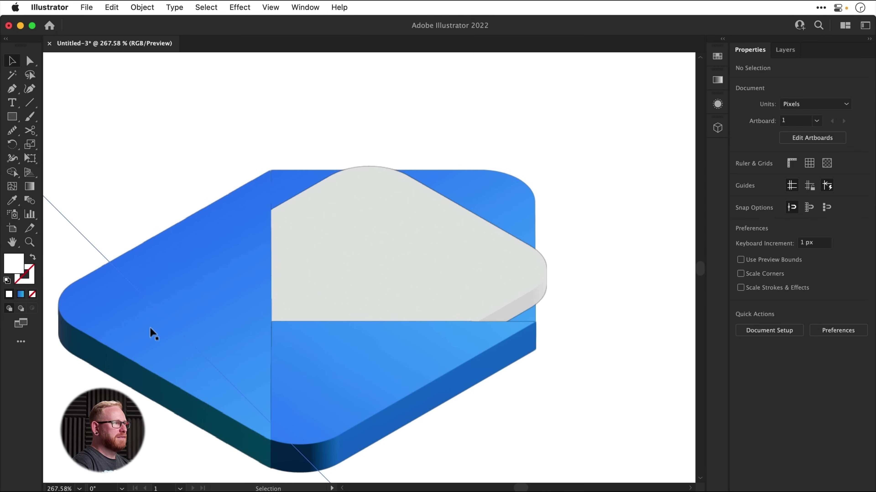
key(super+minus)
key(super+minus)
key(super+minus)
key(super+minus)
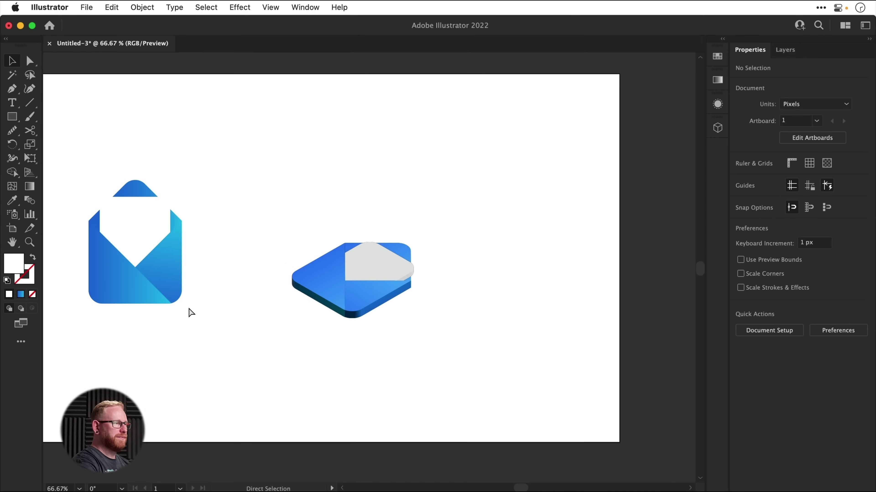
drag(393, 283, 421, 255)
drag(381, 235, 473, 309)
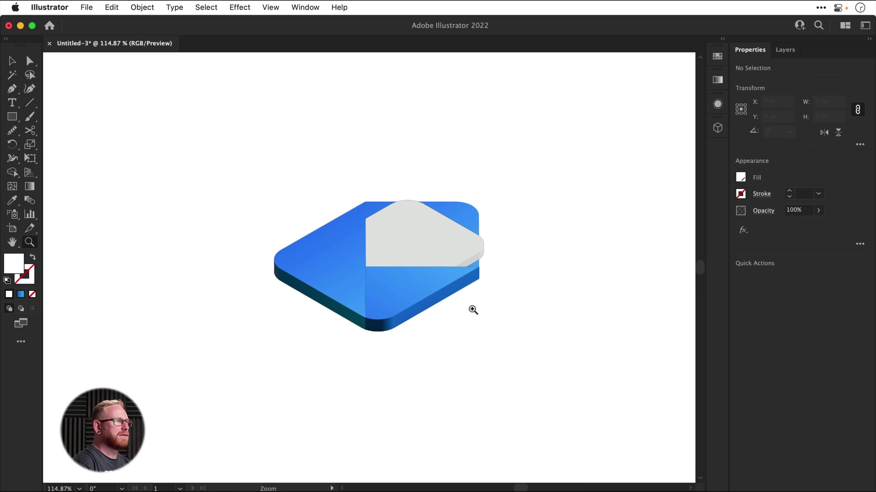
key(v)
key(a)
key(super+y)
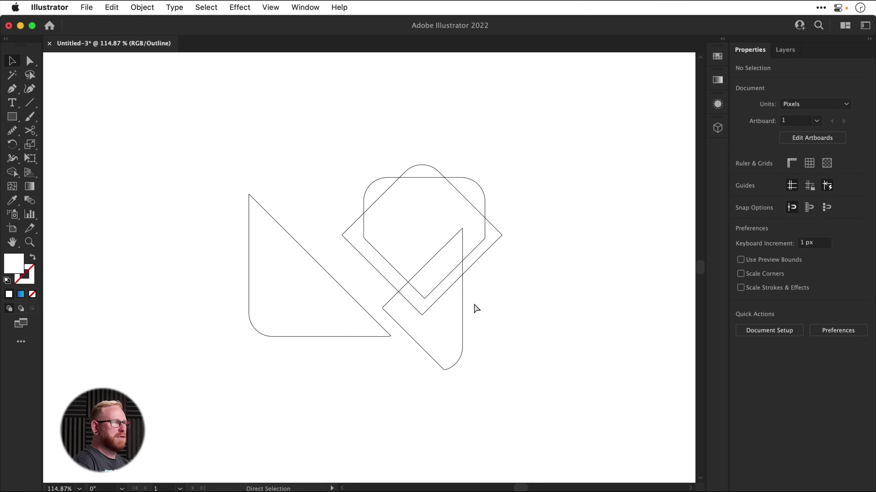
key(super+y)
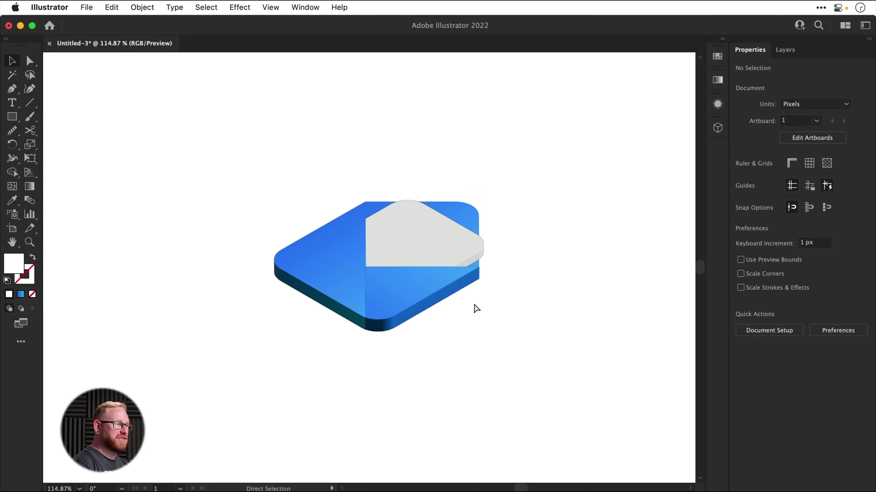
key(super+y)
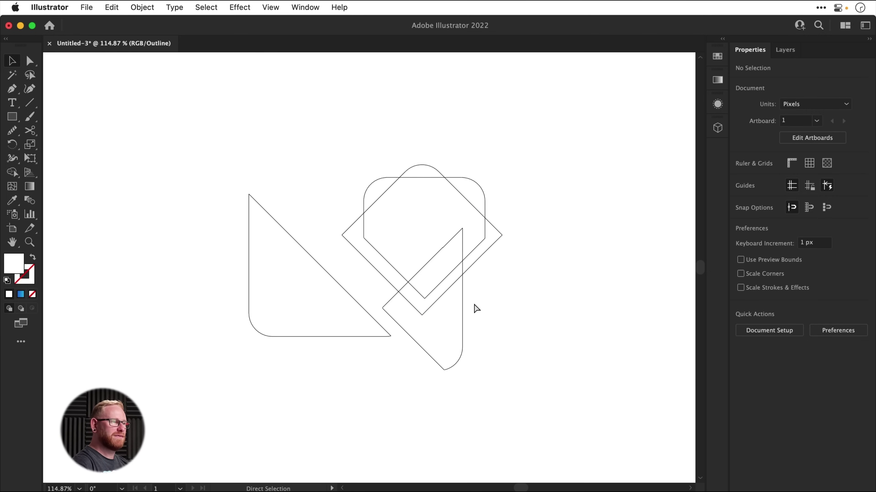
key(super+y)
key(v)
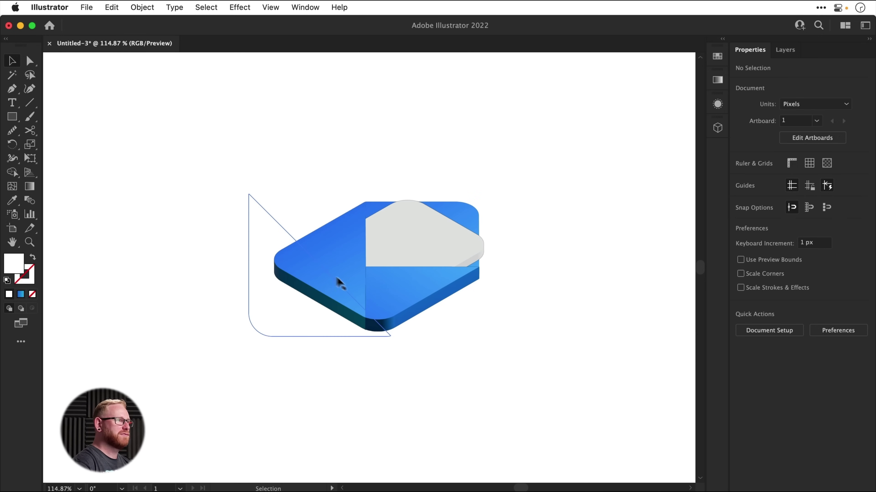
Step: Add a Round bevel to the left front panel with width and height of 10%
click(300, 269)
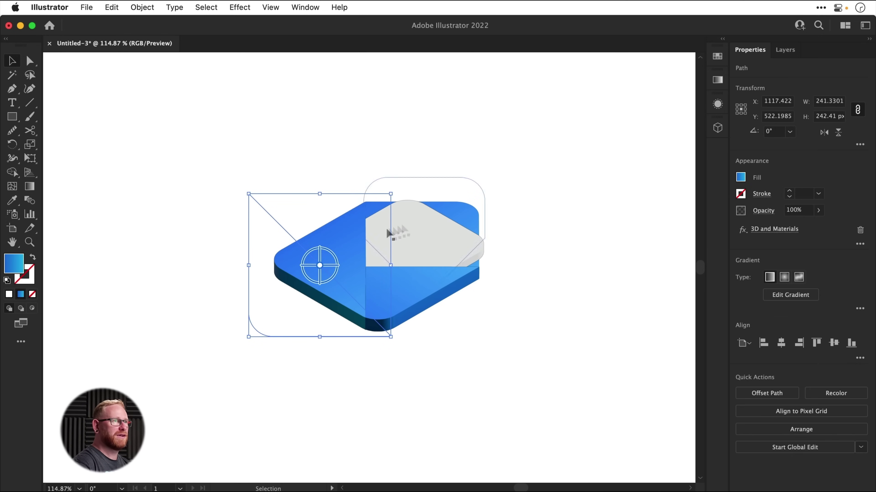
click(717, 128)
click(682, 284)
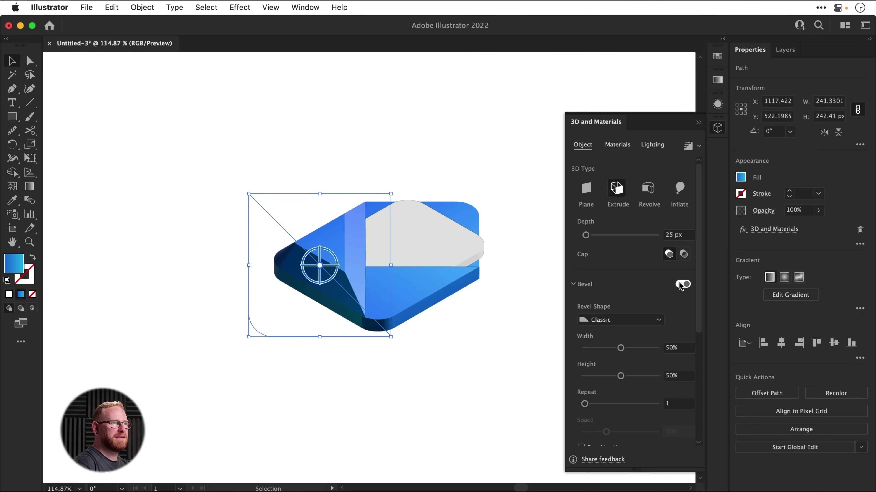
click(638, 320)
click(626, 348)
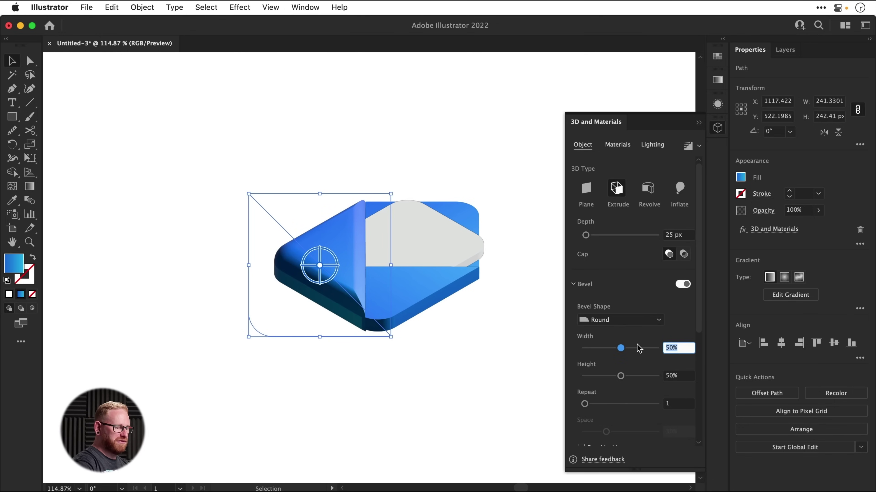
text(10)
key(Tab)
text(10)
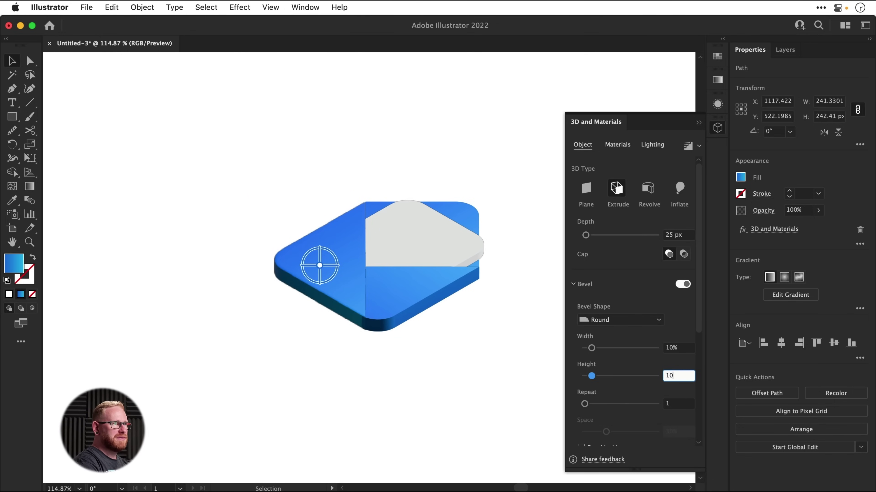
key(Return)
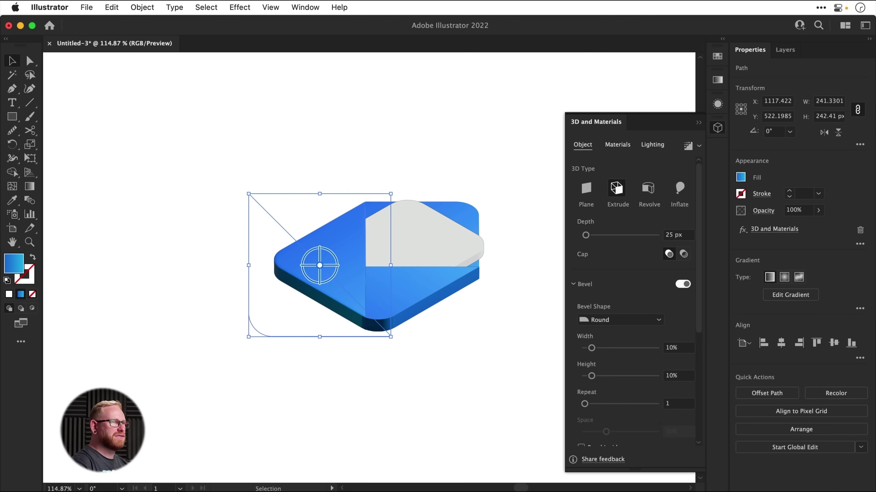
Step: Set the left front panel's bevel width and height to 20%
click(686, 349)
text(20)
key(Tab)
text(20)
key(Return)
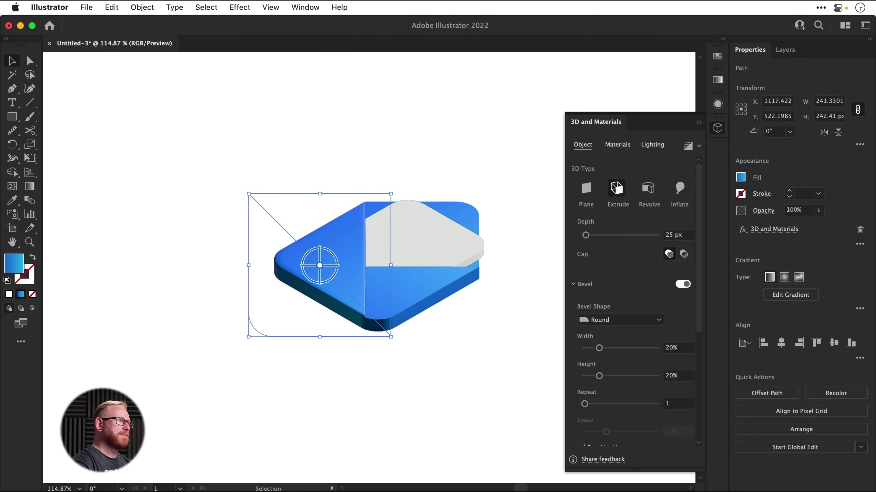
Step: Set the left front panel's bevel width and height to 15%
click(438, 308)
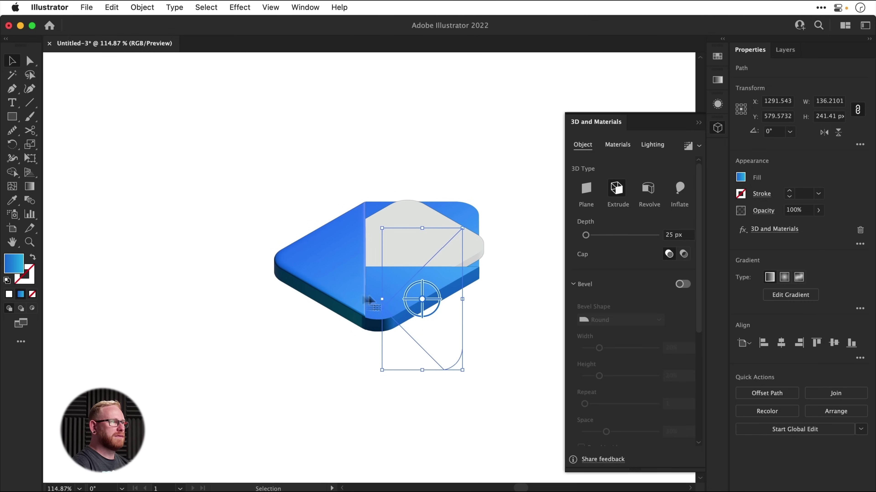
click(334, 299)
click(678, 348)
text(15)
key(Tab)
text(15)
key(Return)
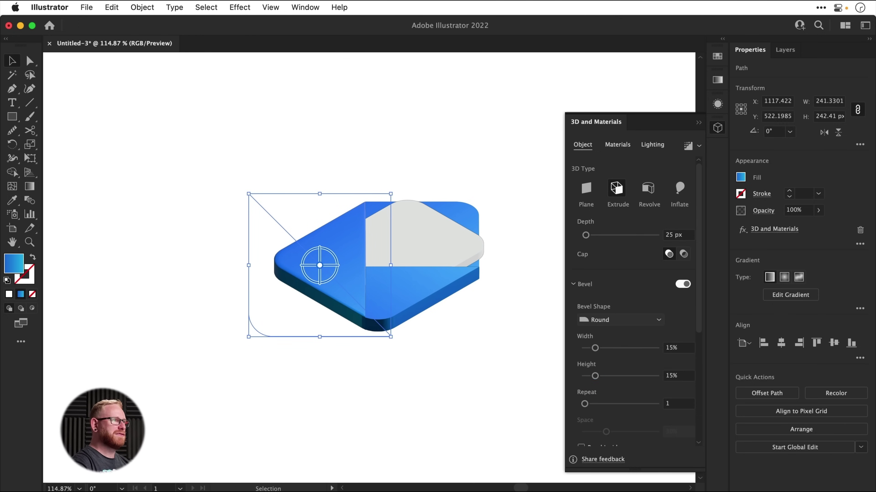
Step: Add a Round bevel to the right front panel with width and height of 15%
click(449, 298)
click(681, 285)
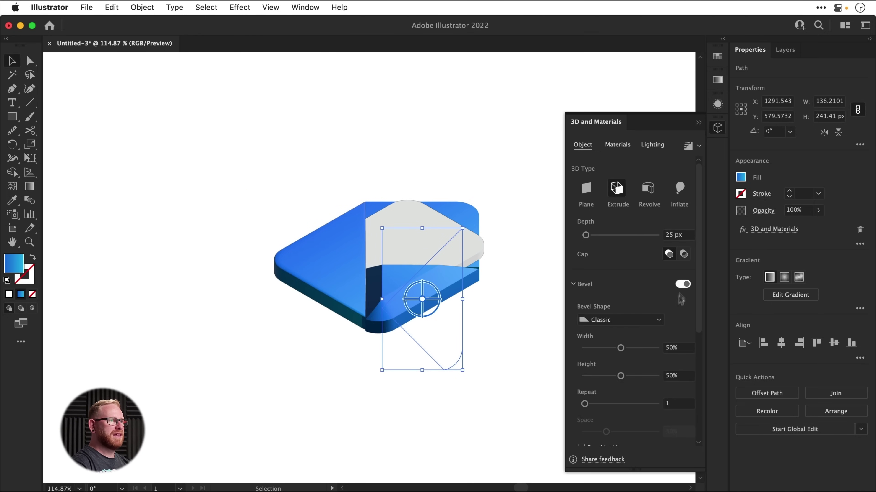
click(620, 320)
click(595, 339)
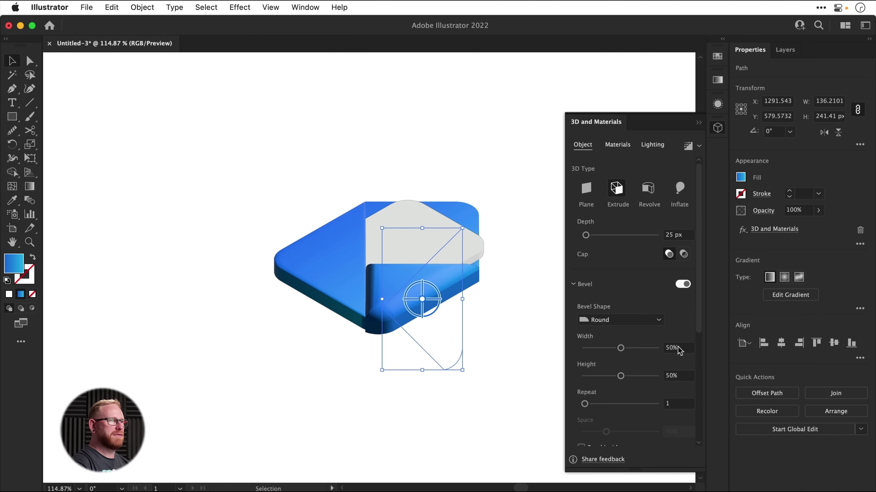
text(15)
key(Tab)
text(15)
key(Return)
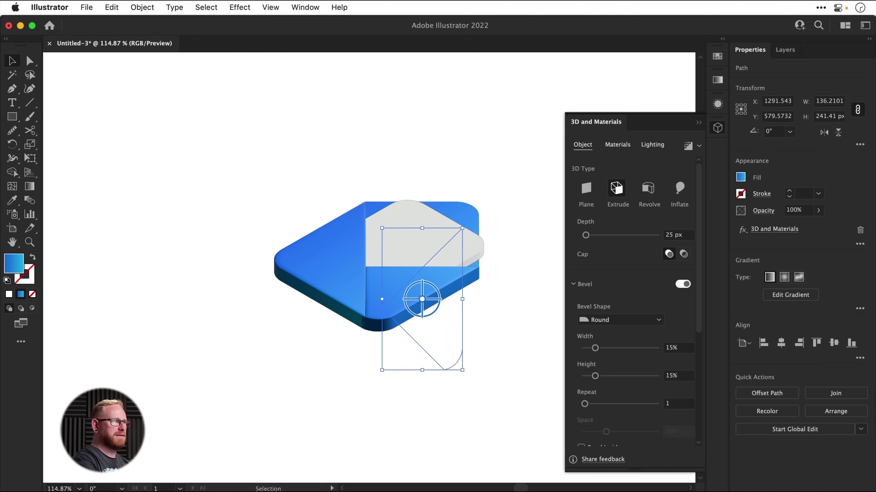
Step: Add a Round bevel to the letter with width and height of 15%
click(481, 238)
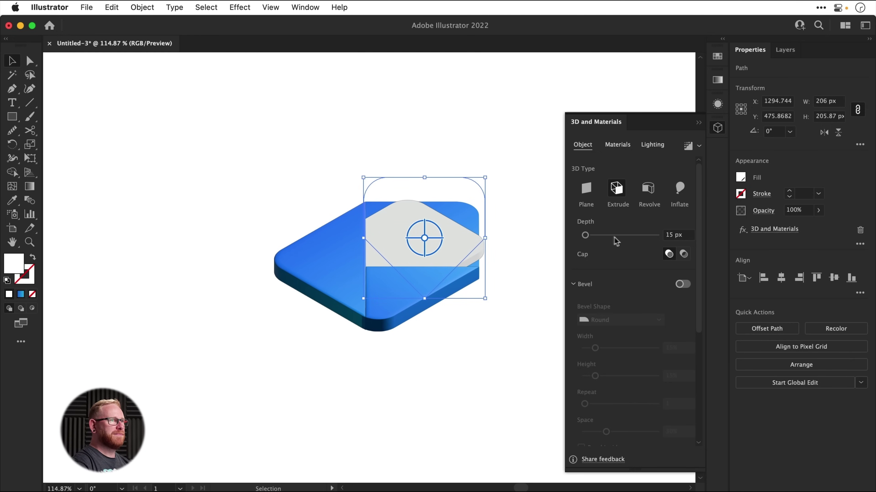
click(681, 284)
click(601, 320)
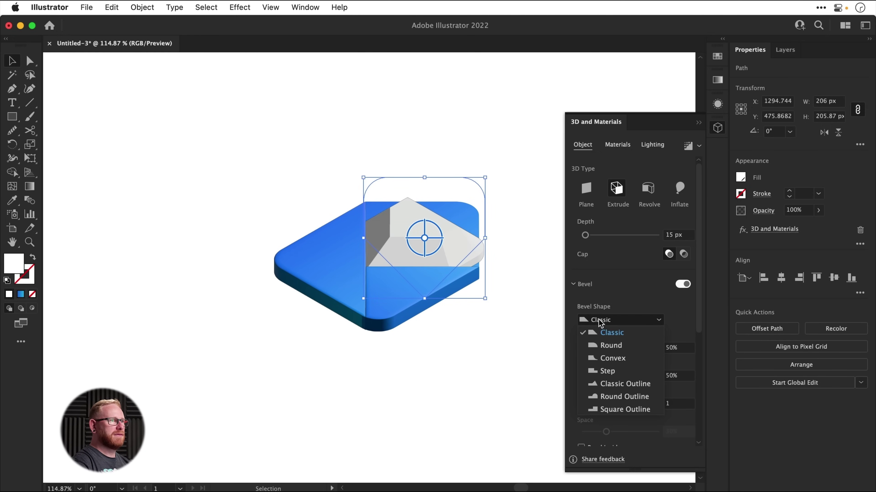
click(610, 344)
click(686, 348)
text(15)
key(Tab)
text(15)
key(Return)
Step: Select the letter's path in Outline view and return to the preview of the artwork
key(a)
click(458, 248)
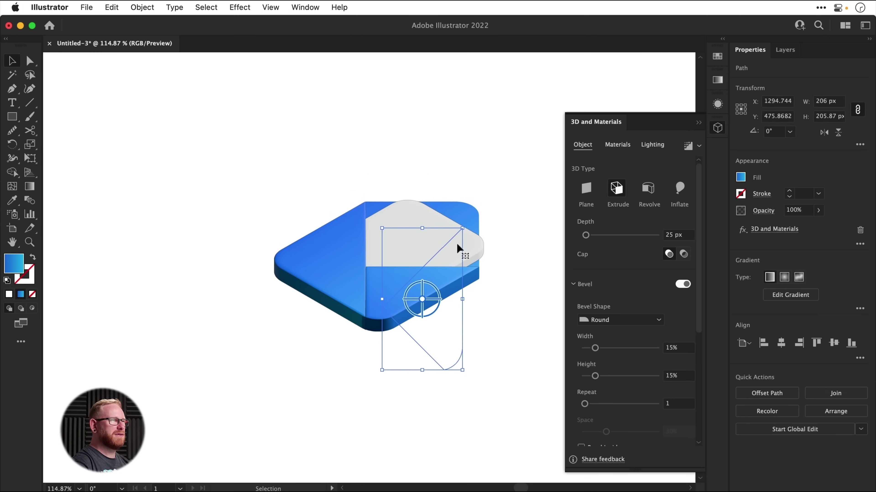
key(super+y)
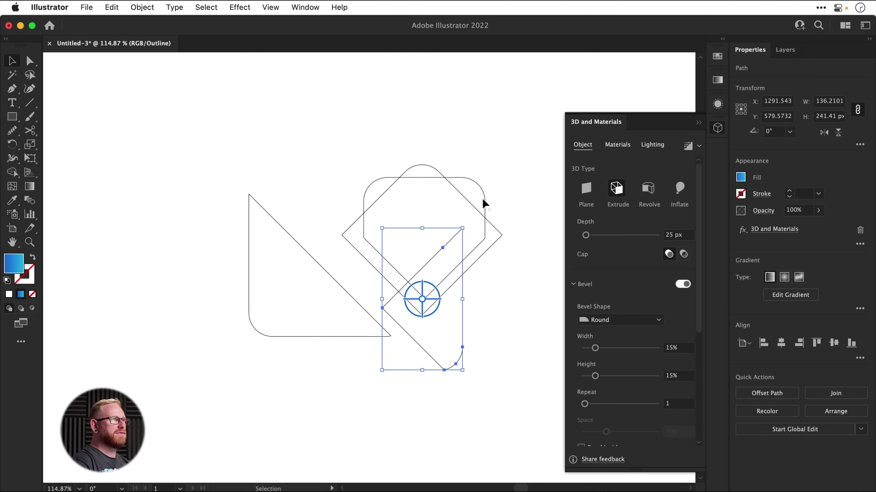
key(v)
click(485, 197)
key(super+y)
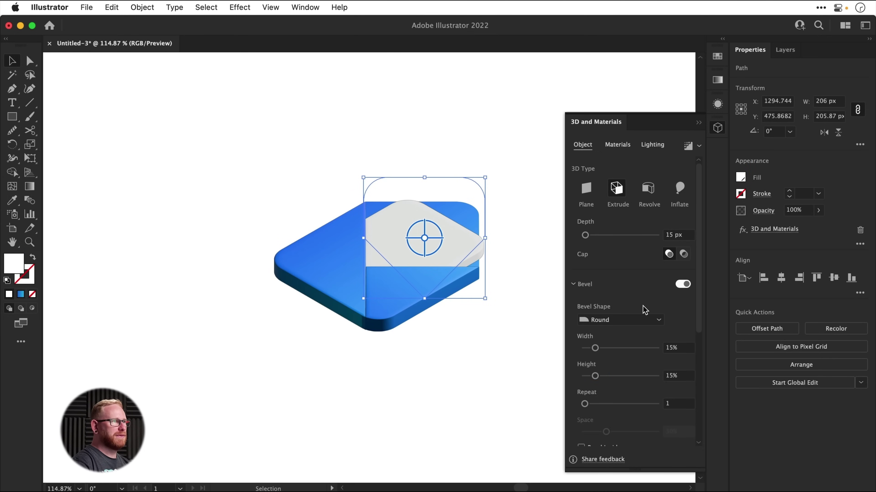
Step: Add a Round bevel to the envelope's flap with width and height of 15%
key(super+y)
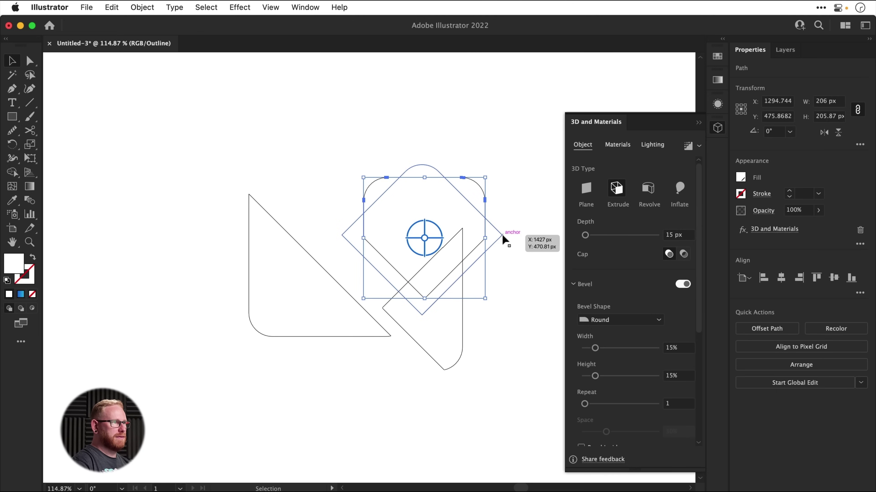
click(502, 238)
key(super+y)
click(633, 322)
click(633, 345)
click(676, 348)
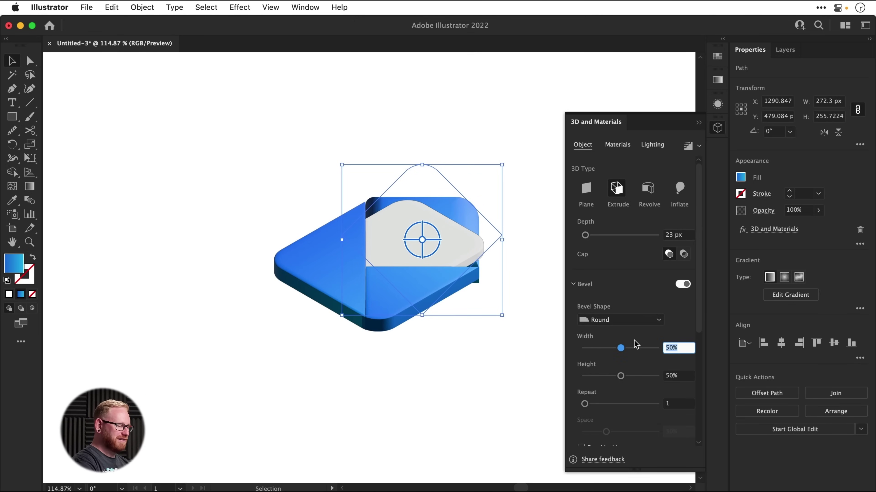
text(15)
key(Tab)
text(15)
key(Return)
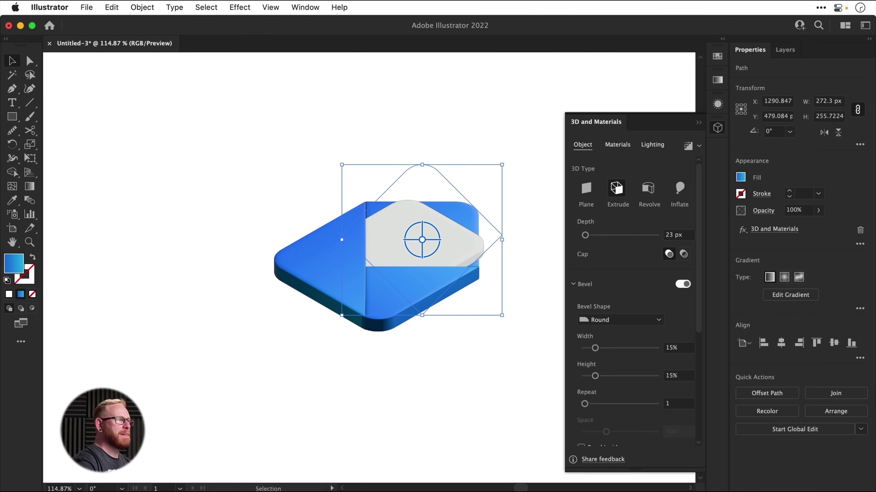
Step: Render all the 3D objects with Ray Tracing at Low quality with Reduce Noise, remembering the settings and applying them to all
click(396, 386)
key(z)
drag(381, 326, 338, 300)
key(v)
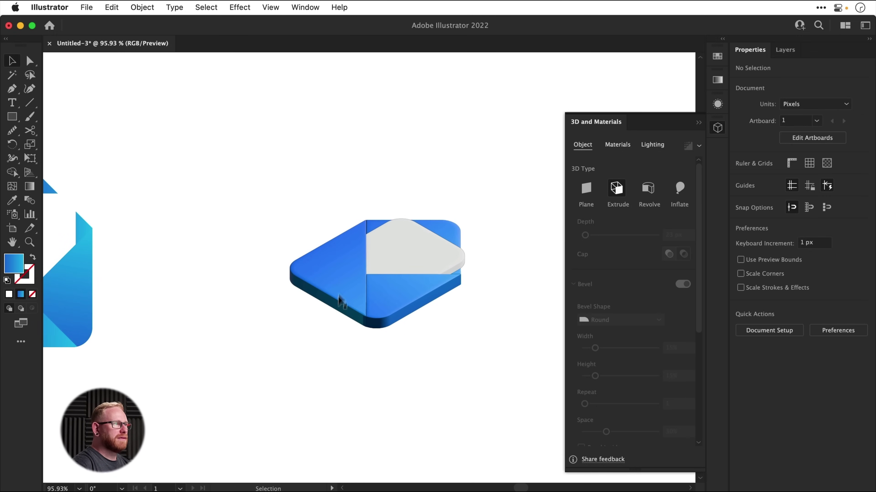
click(334, 269)
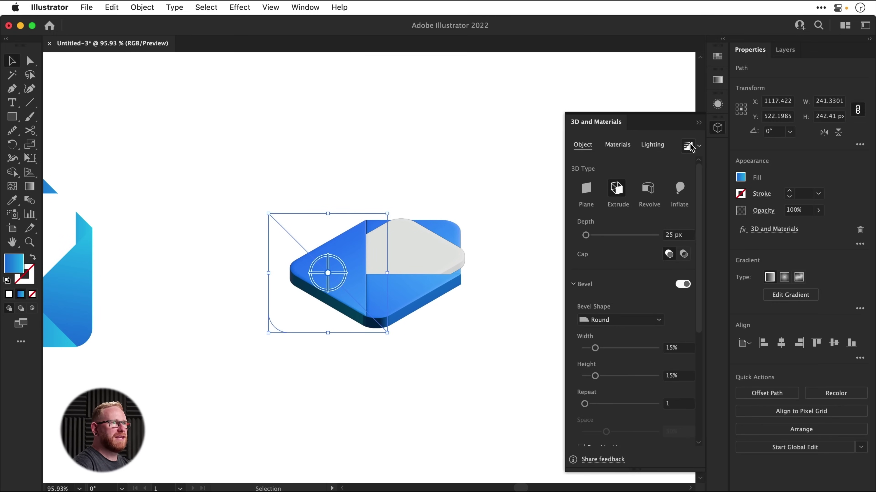
click(698, 146)
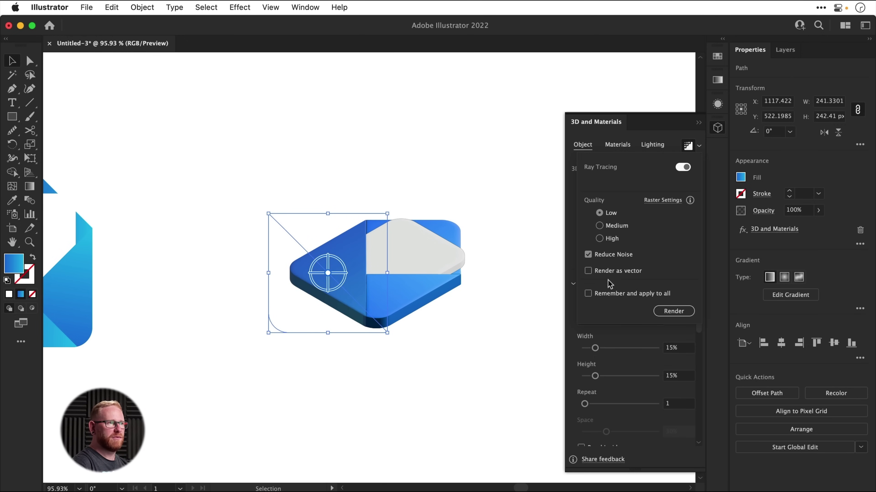
click(609, 294)
click(671, 312)
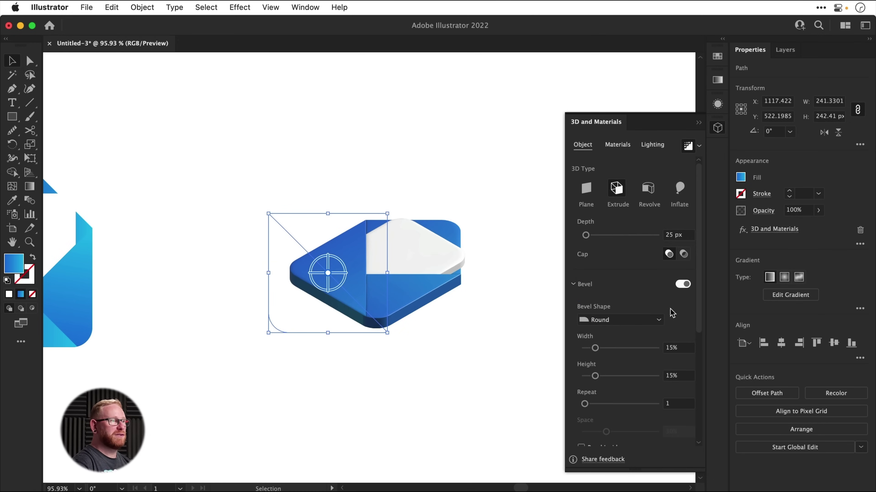
click(717, 129)
click(582, 164)
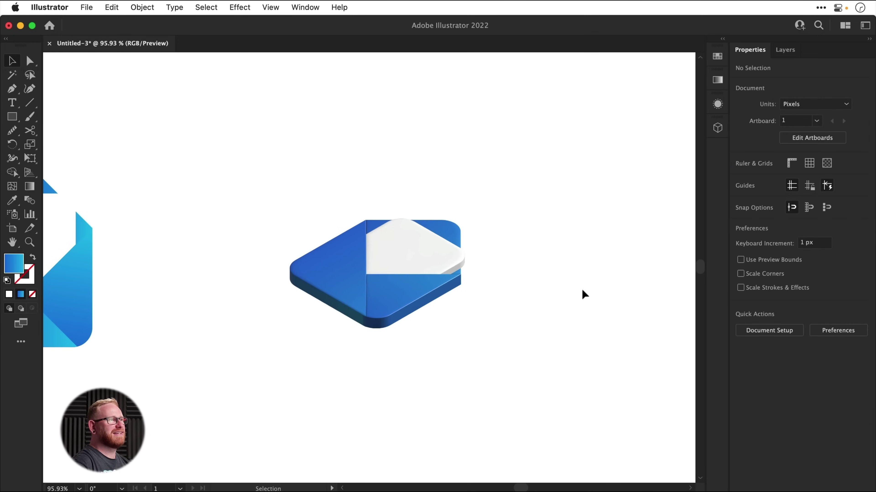
Step: Draw a square about 381 px wide over the isometric envelope and fill it with white
key(super+minus)
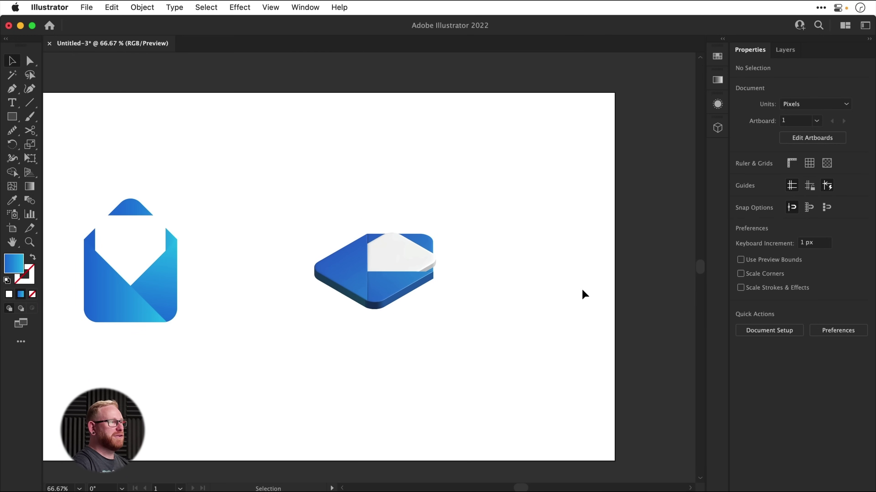
click(13, 117)
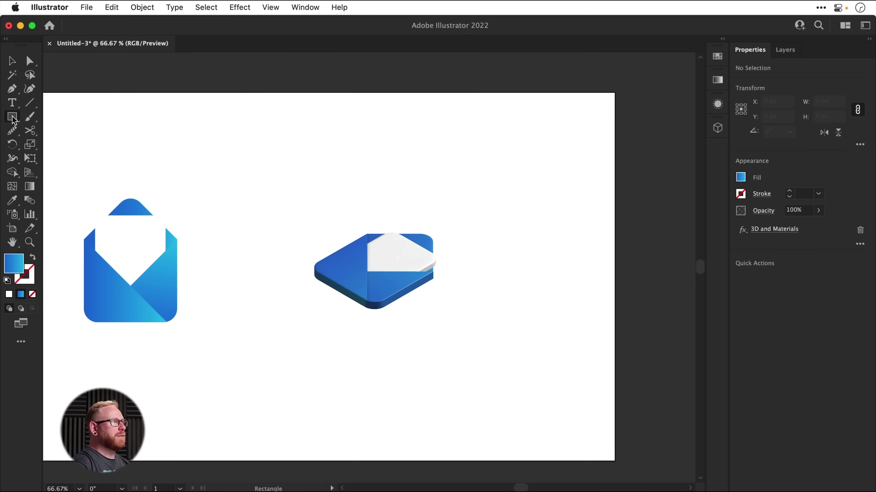
drag(295, 137, 424, 299)
key(v)
click(717, 58)
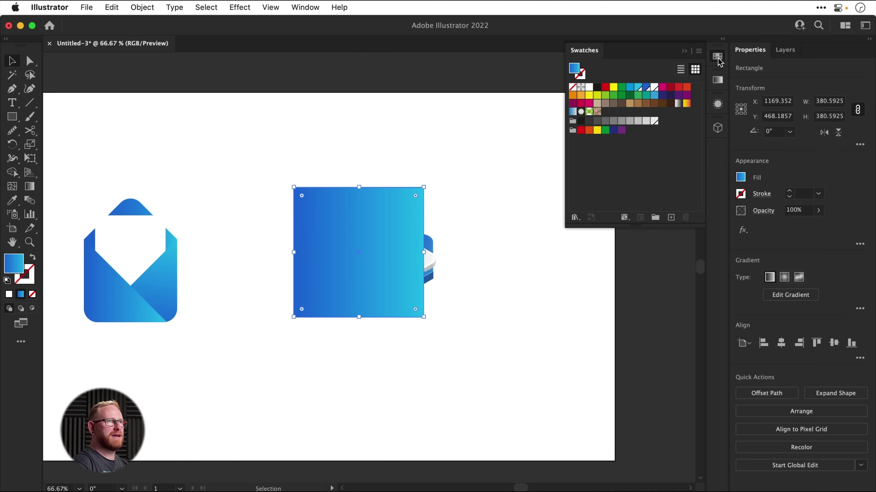
click(654, 87)
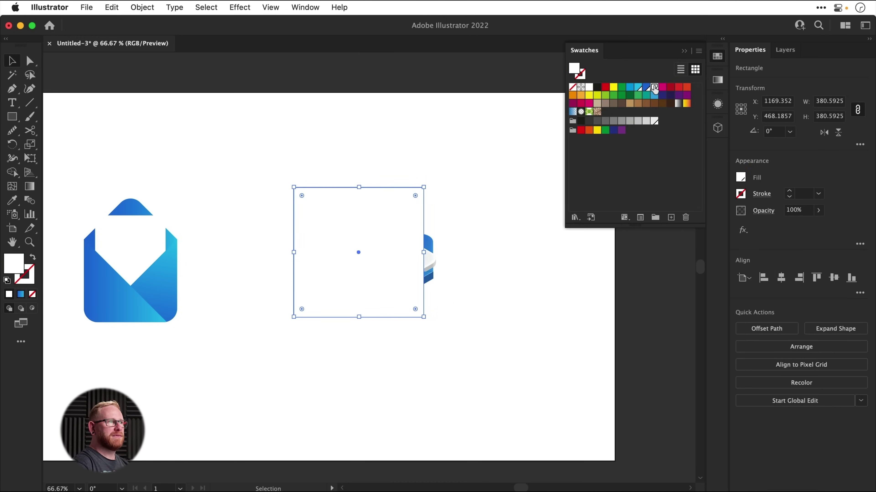
Step: Extrude the white square and give it a Round bevel with width and height of 25%
click(721, 129)
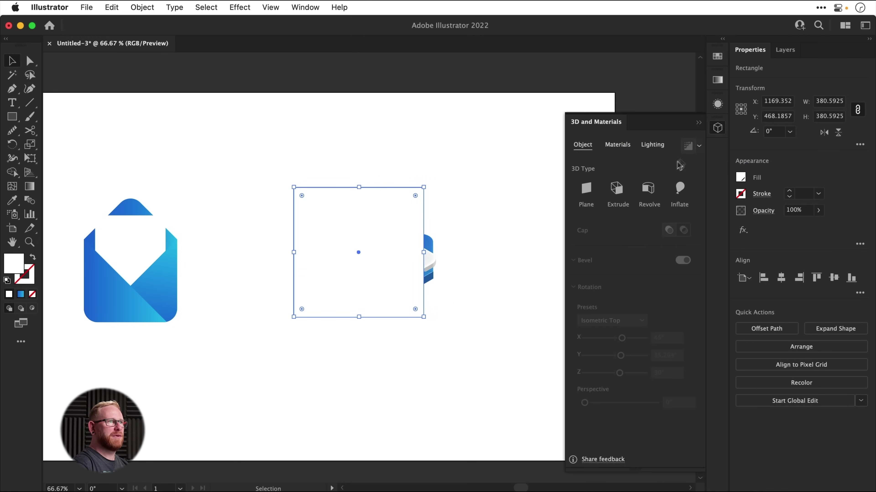
click(616, 189)
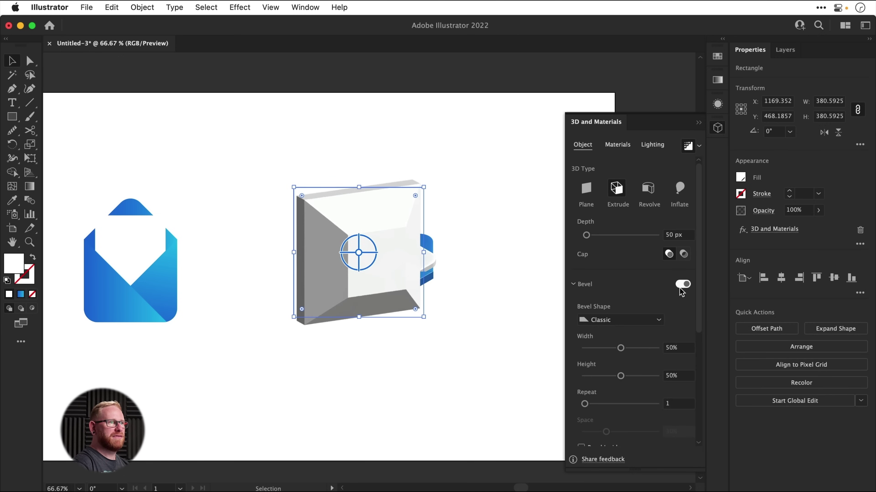
click(648, 320)
click(611, 346)
click(676, 347)
text(25)
key(Tab)
text(25)
key(Return)
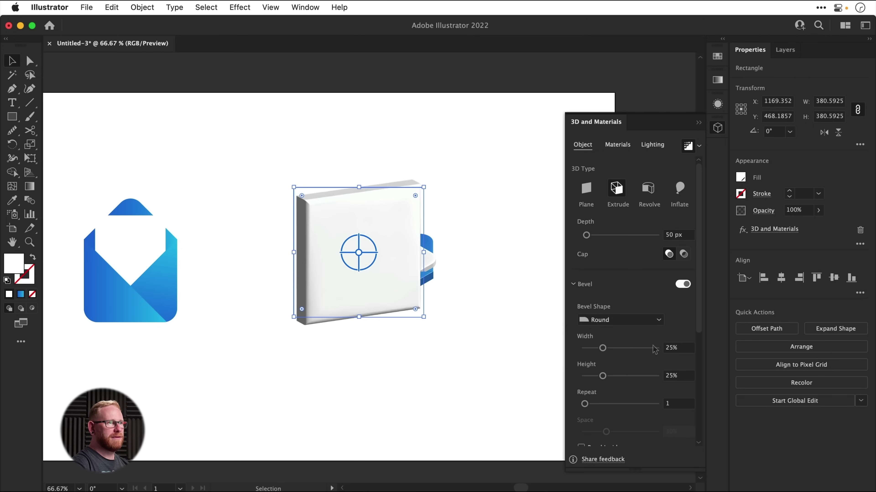
Step: Rotate the extruded square to the Isometric Top preset and bevel it on both sides
scroll(623, 379, down, 5)
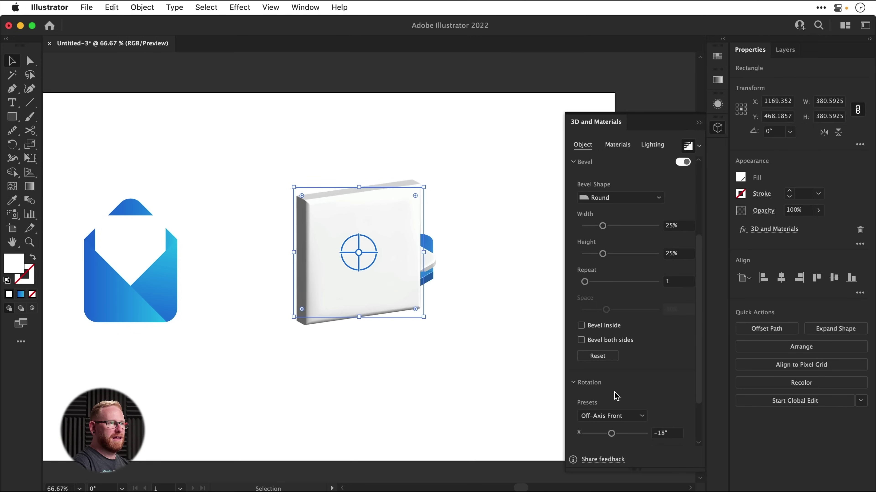
scroll(692, 398, down, 3)
click(632, 356)
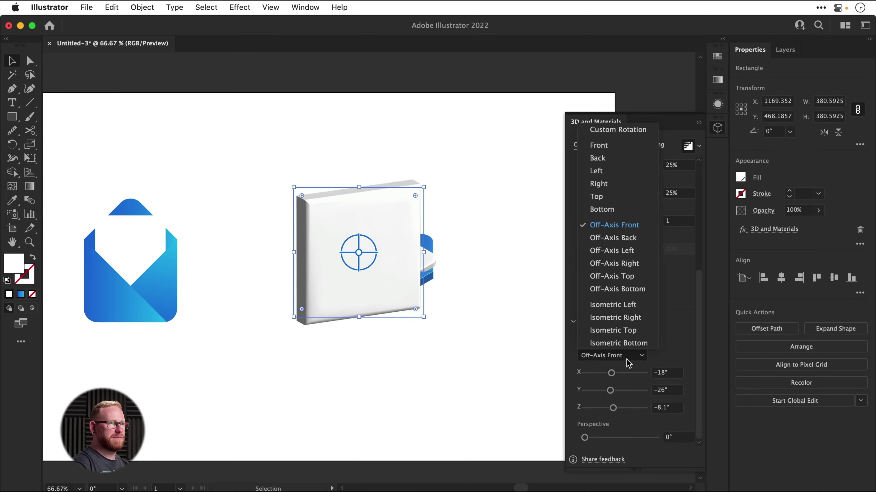
click(626, 331)
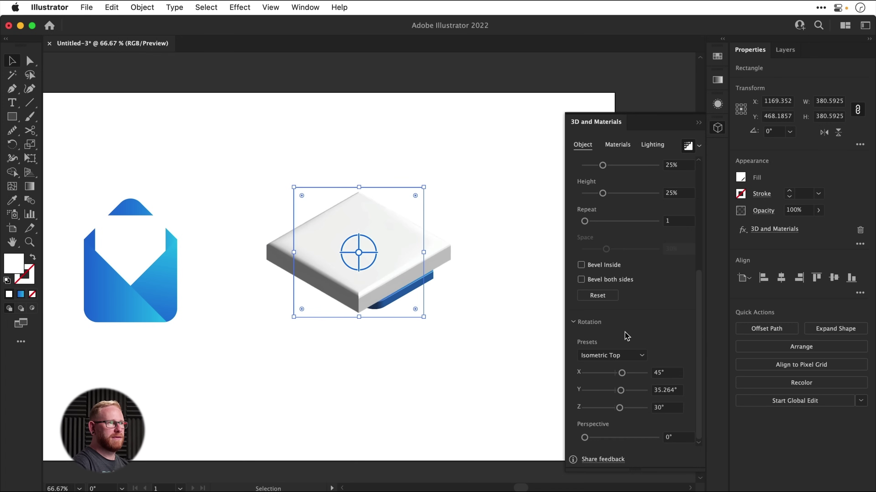
click(581, 280)
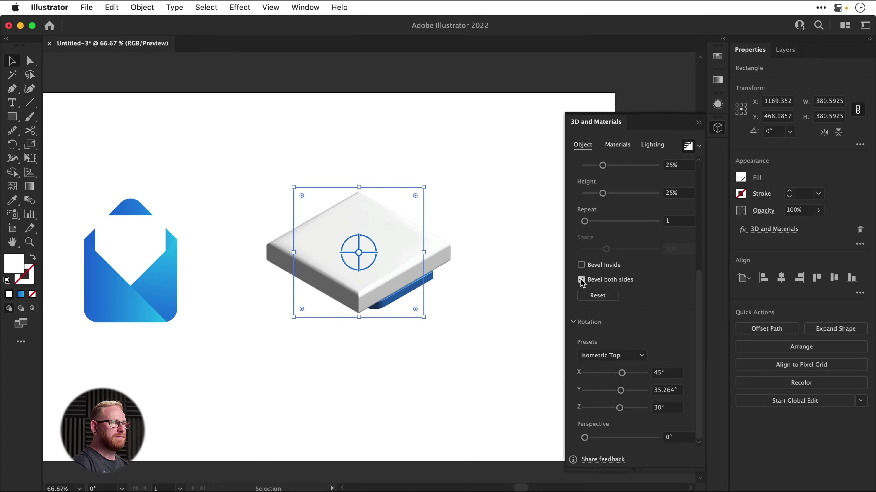
Step: Round all four corners of the white square generously to form a soft-cornered base
key(a)
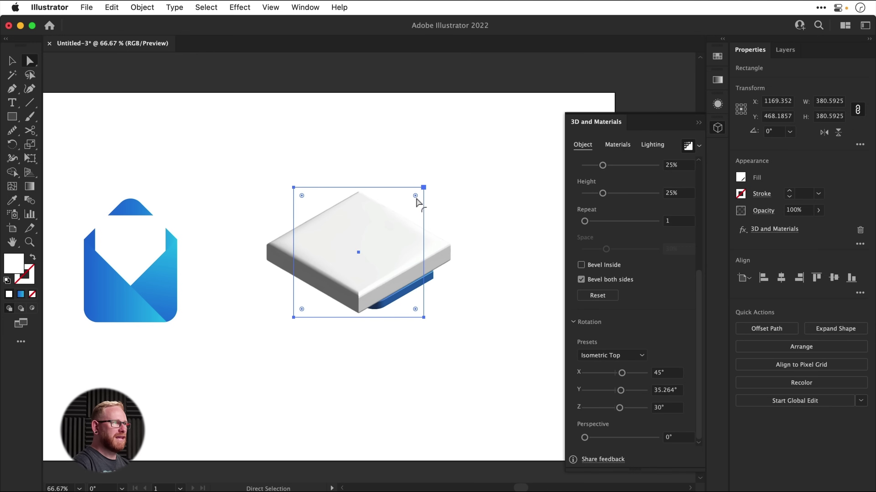
drag(415, 198, 416, 255)
key(v)
click(485, 231)
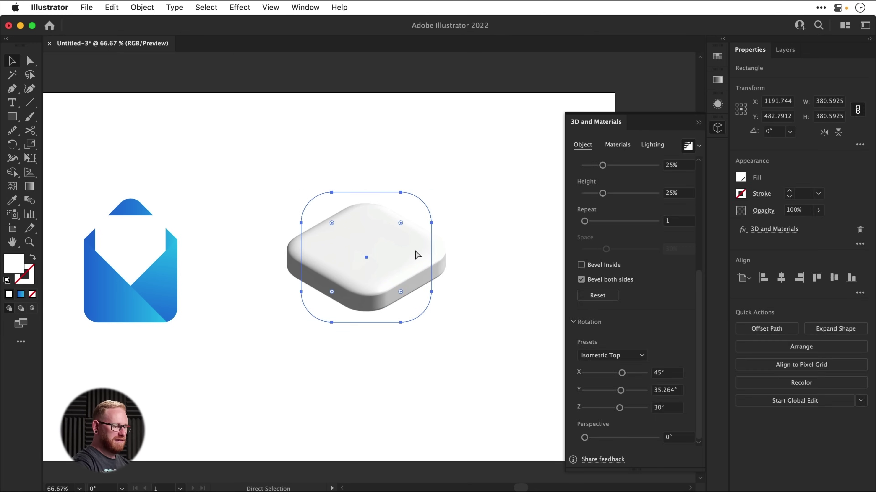
Step: Place the white base behind the envelope and nudge it about 18 px right and 77 px down to centre it underneath
key(shift+Right)
key(shift+Right)
key(shift+Down)
key(shift+Down)
key(shift+Down)
key(shift+Down)
key(shift+Down)
key(shift+Down)
key(shift+Down)
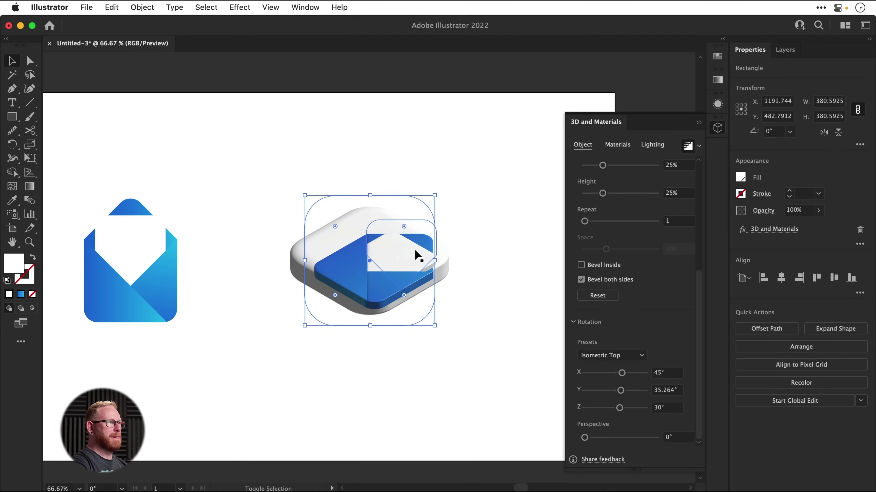
key(Left)
key(Left)
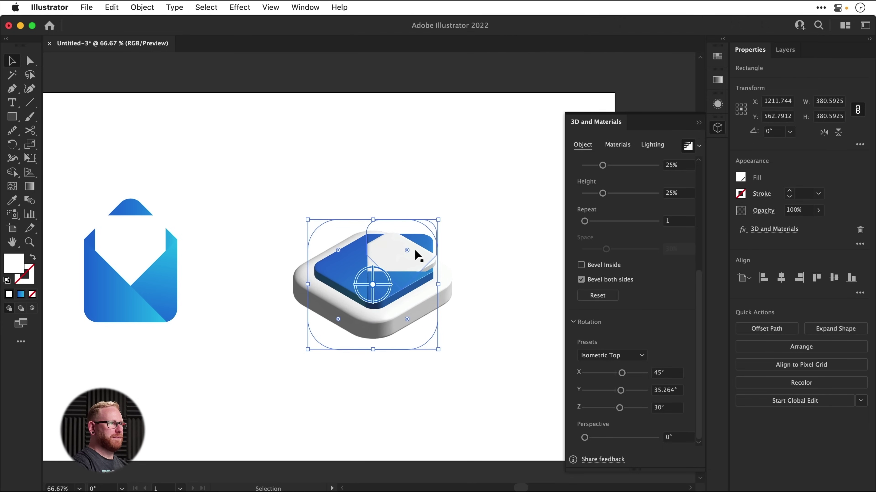
key(Down)
key(Up)
key(Up)
key(Up)
key(Up)
key(Up)
key(Up)
key(Up)
key(Up)
key(Up)
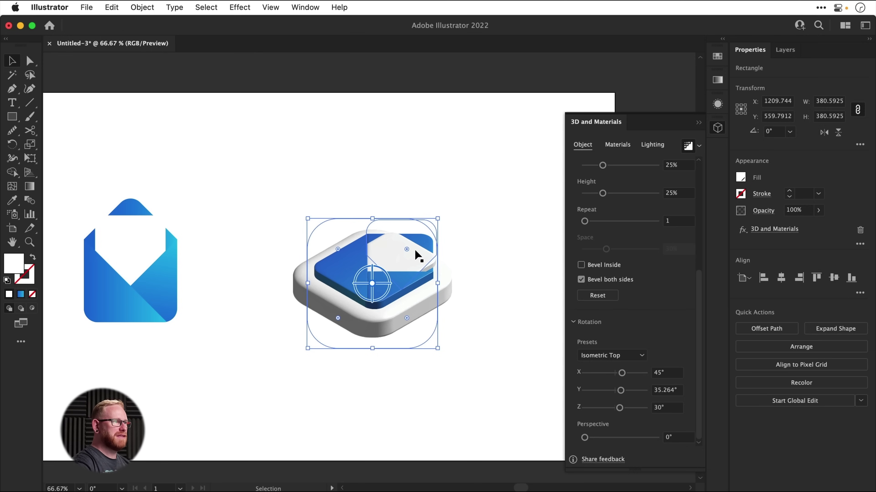
click(471, 160)
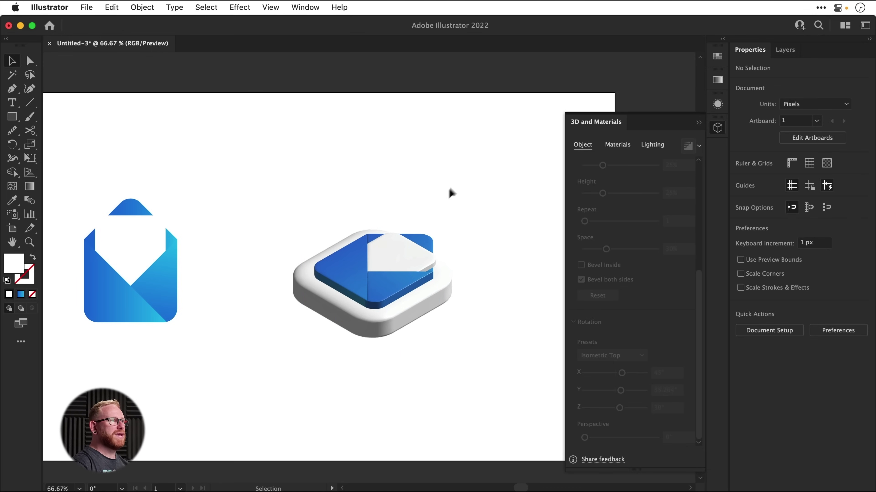
Step: Try the Top Left and Right lighting presets on the left front panel, and settle on Standard with a light rotation of 41°
click(349, 268)
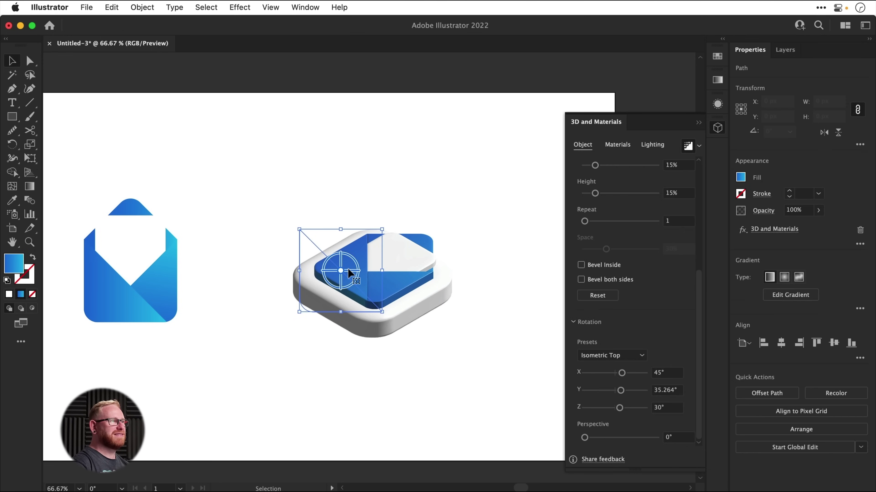
click(644, 149)
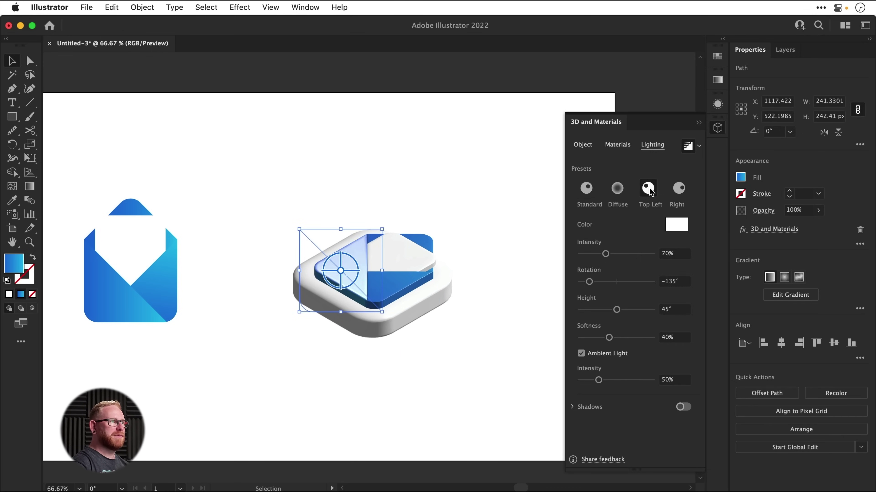
click(675, 188)
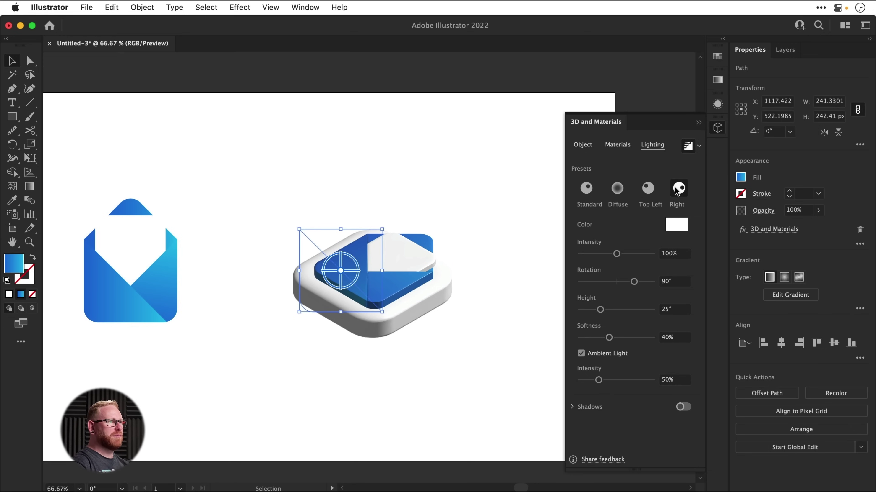
click(585, 192)
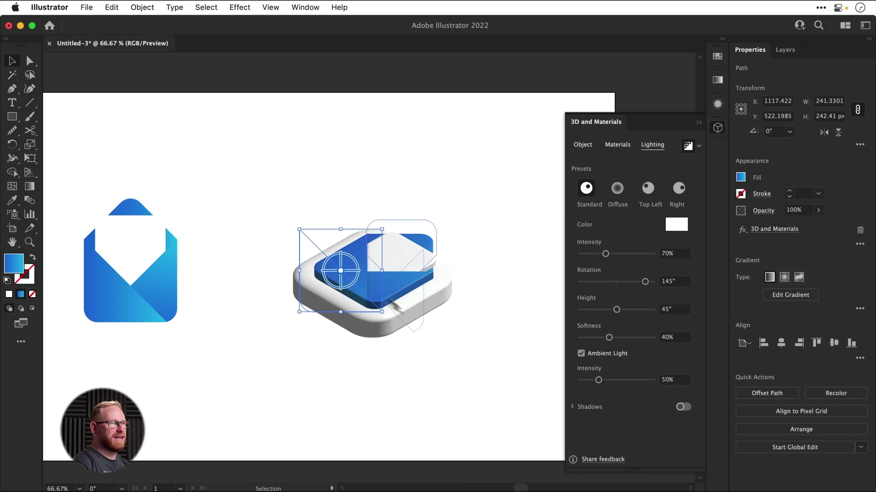
mouse_move(643, 282)
mouse_down()
mouse_move(600, 283)
mouse_move(645, 282)
mouse_up()
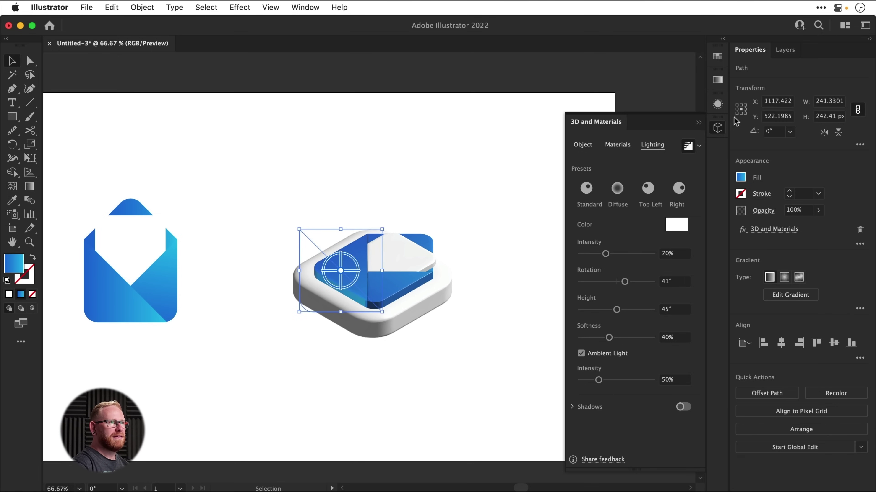
click(717, 128)
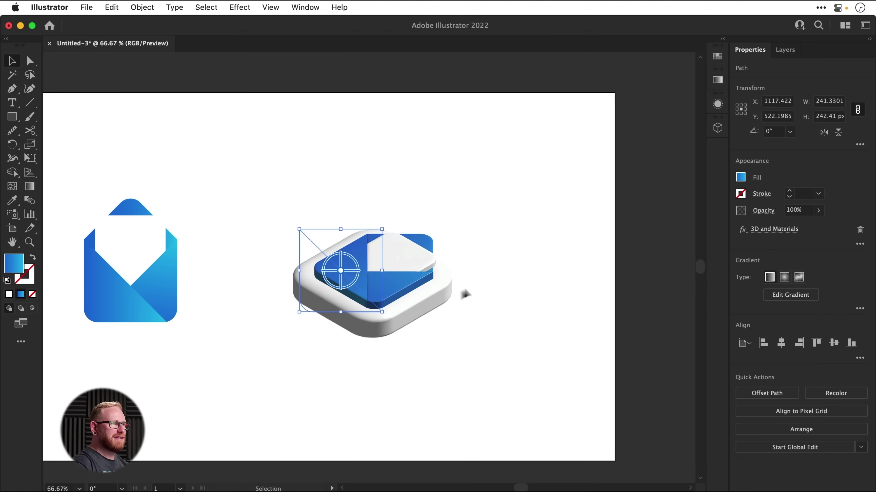
Step: Turn on shadows for the white base, try the Below Object position, and return to Behind Object
click(452, 302)
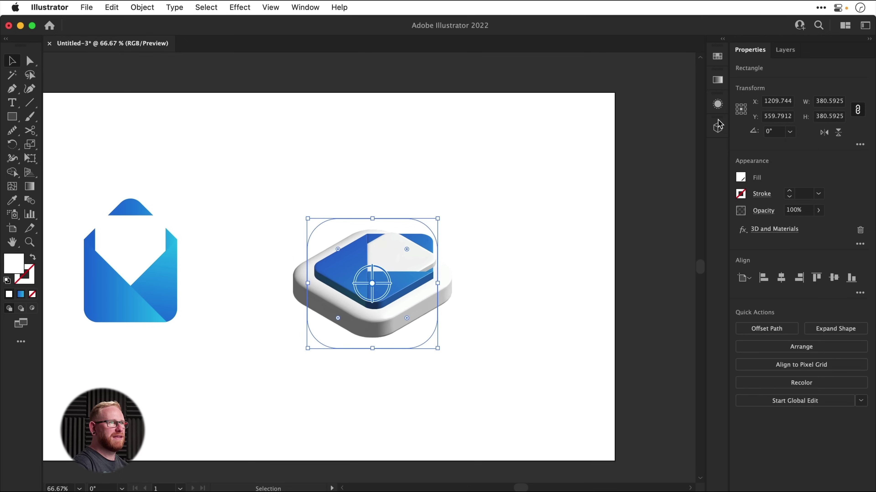
click(718, 128)
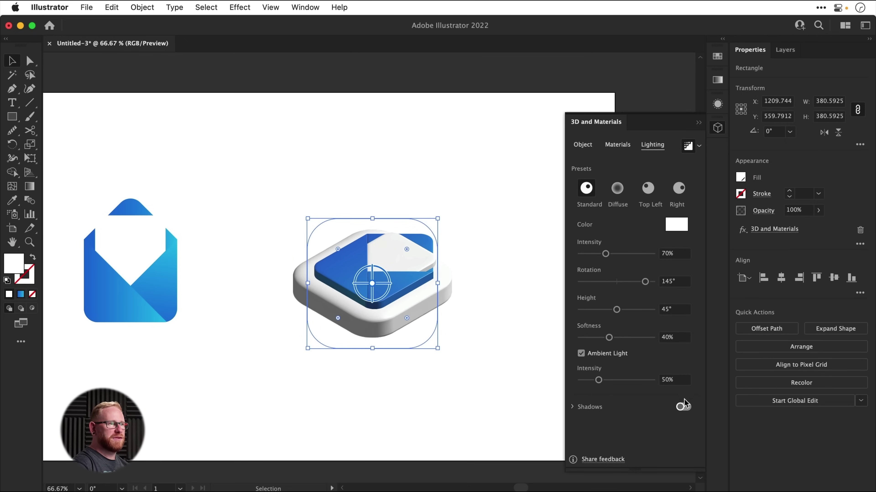
click(683, 407)
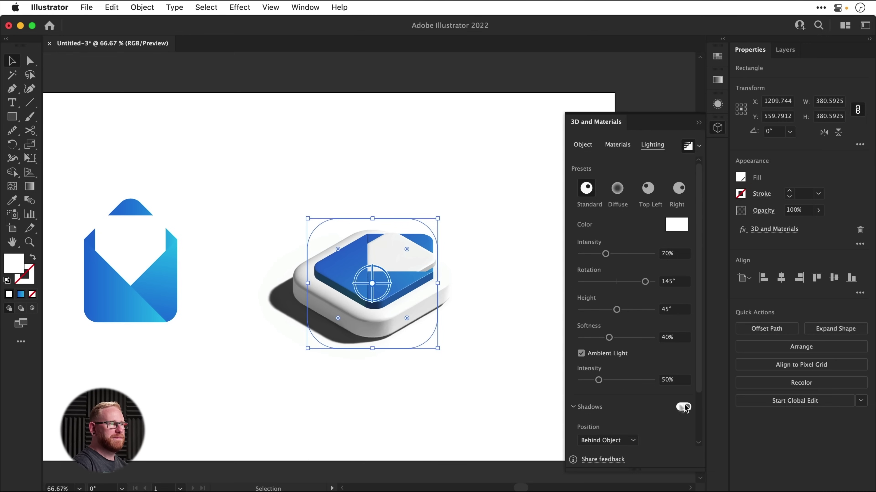
scroll(624, 404, down, 4)
click(614, 383)
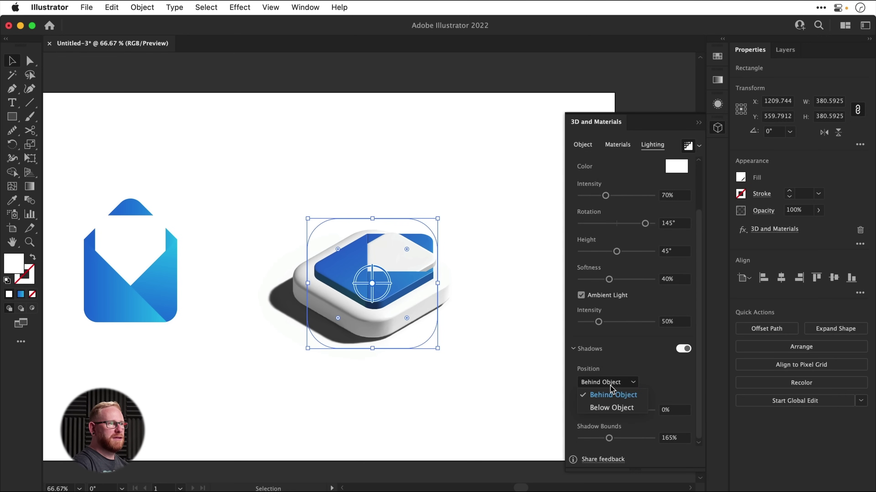
click(611, 408)
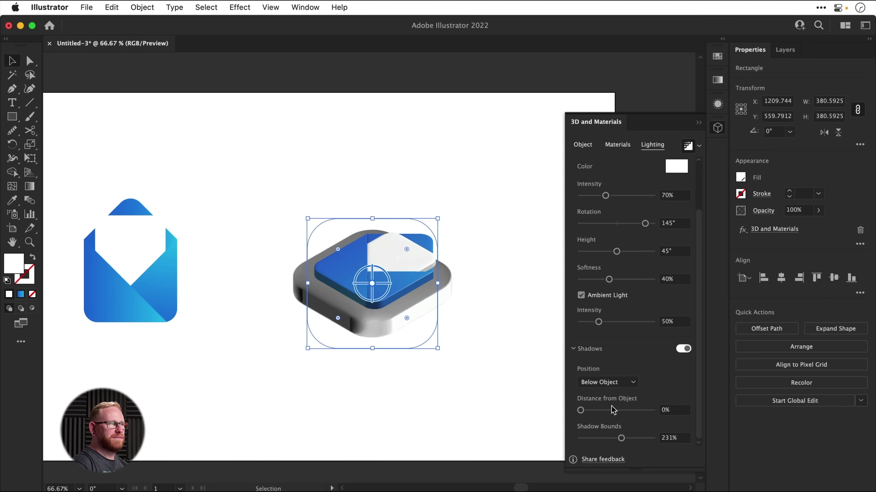
click(610, 383)
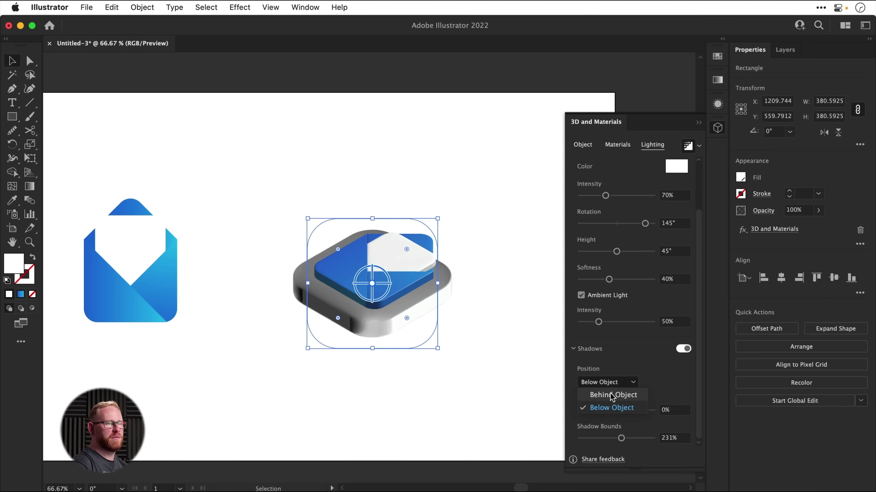
click(611, 396)
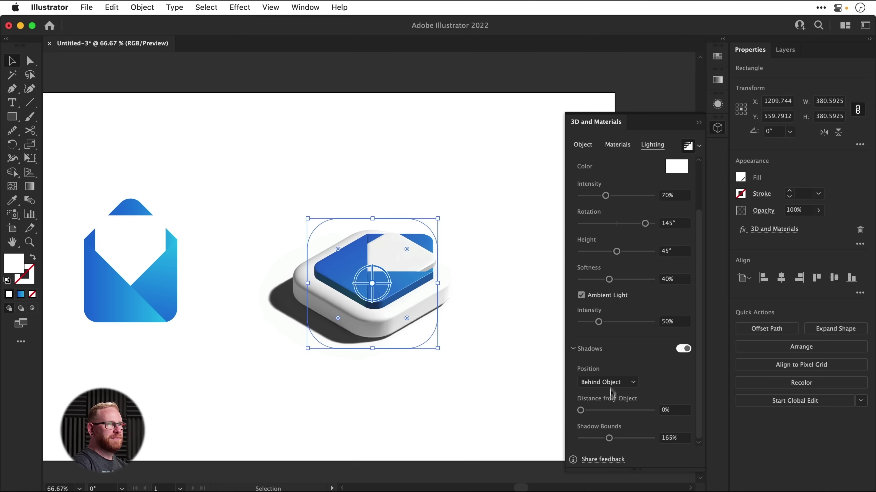
Step: Try a light rotation of 100° and height of 57° on the base, with shadow distance 73% and shadow bounds 333%
mouse_move(641, 228)
mouse_down()
mouse_move(619, 227)
mouse_move(652, 226)
mouse_move(636, 225)
mouse_move(640, 253)
mouse_move(585, 251)
mouse_up()
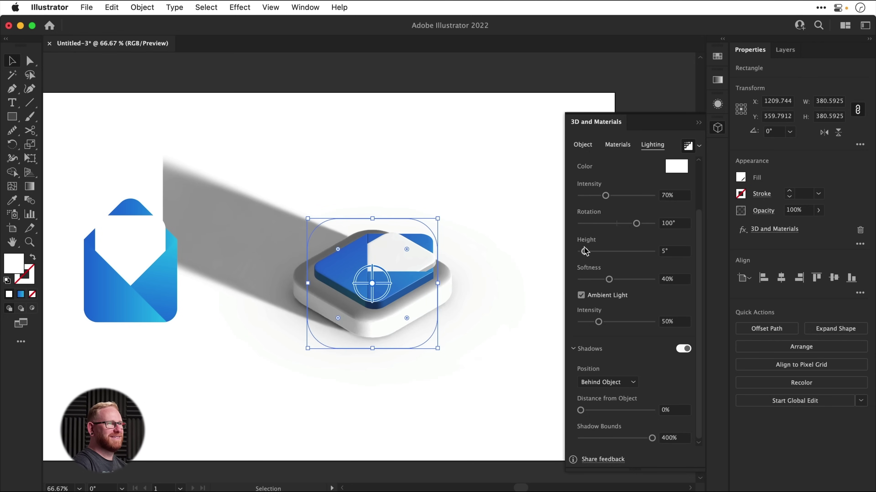
drag(609, 251, 626, 251)
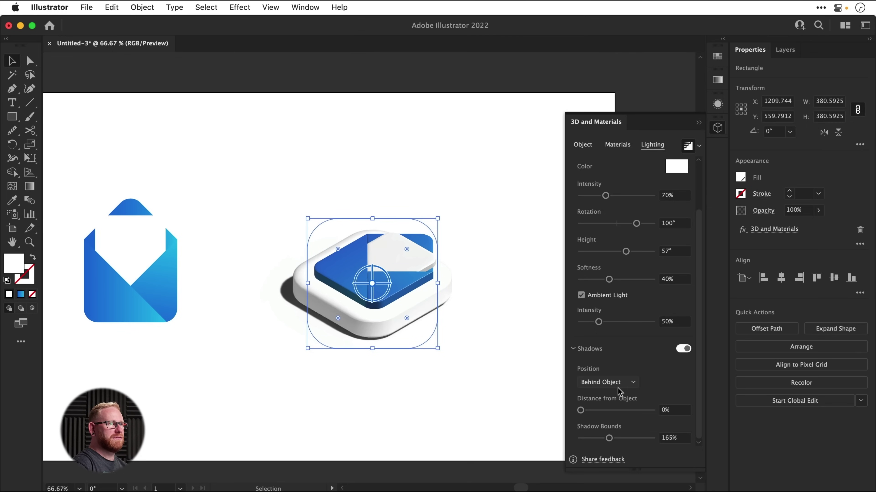
click(599, 410)
drag(598, 411, 634, 411)
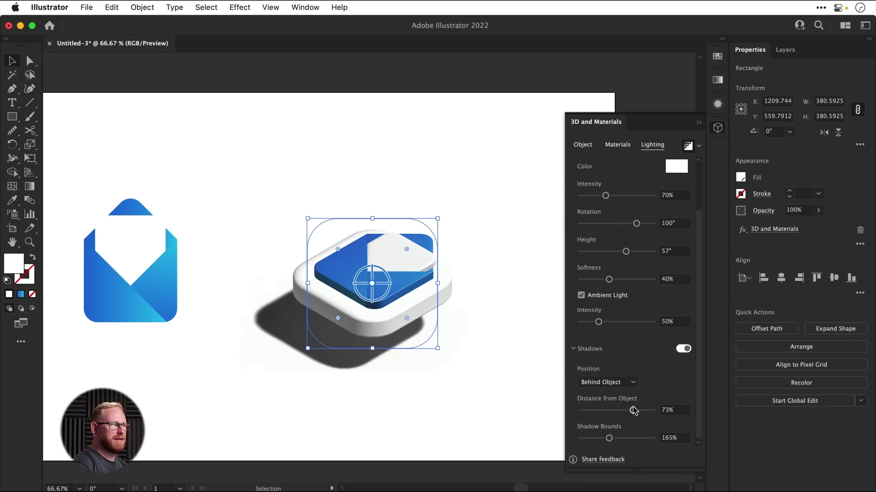
drag(613, 436, 642, 441)
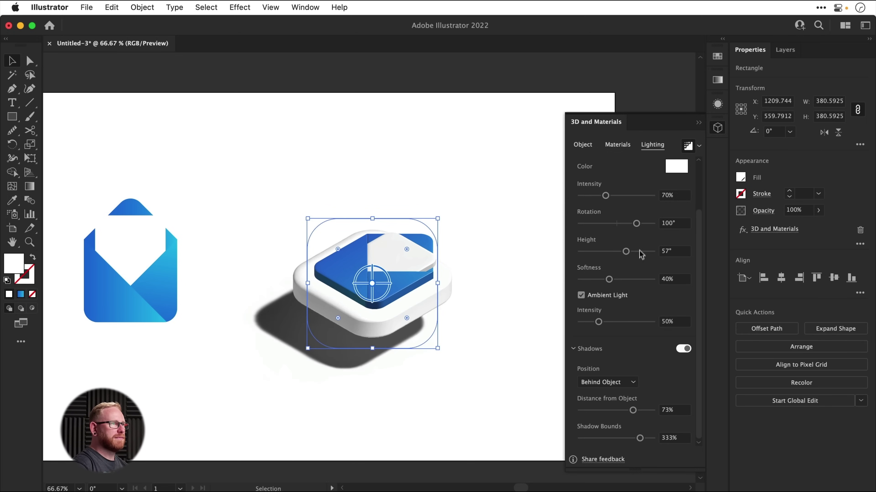
Step: Try setting the base's light rotation to 0° and its light height to 0°
drag(638, 224, 618, 228)
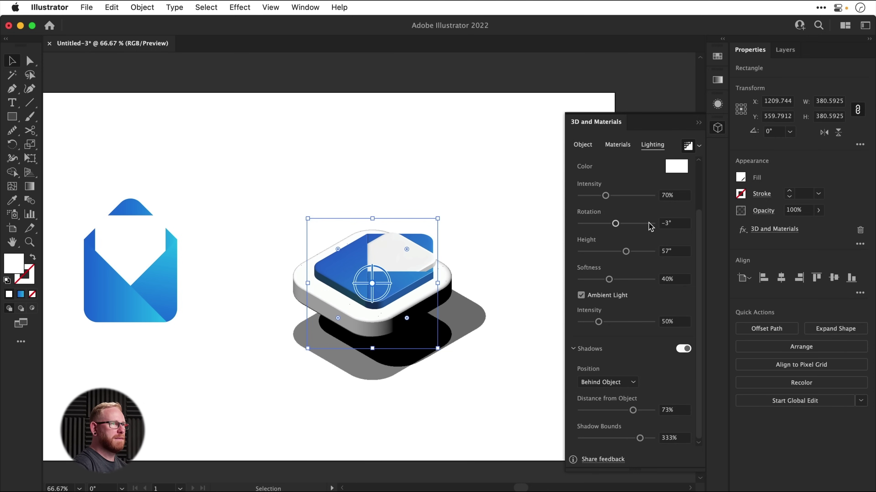
click(669, 224)
text(0)
key(Return)
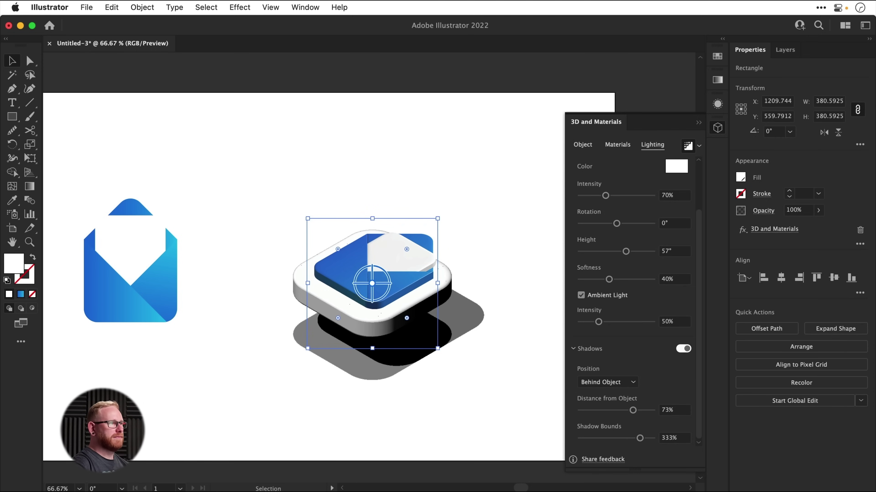
key(Tab)
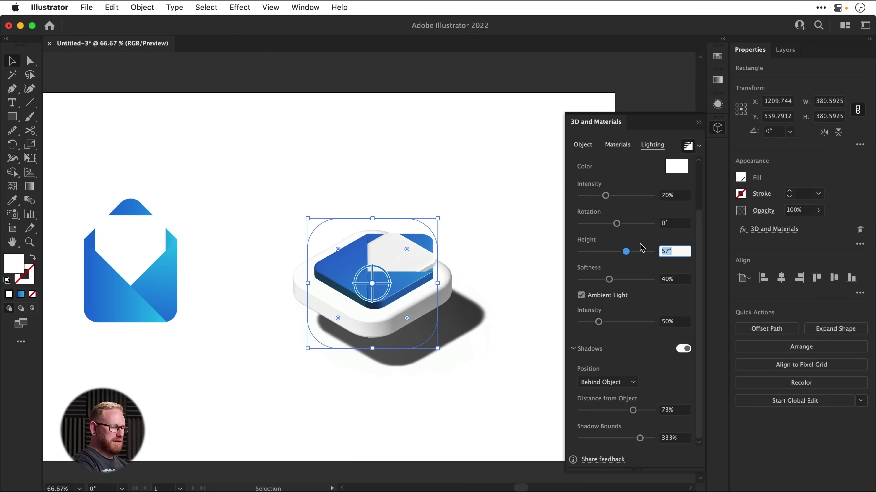
text(0)
key(Return)
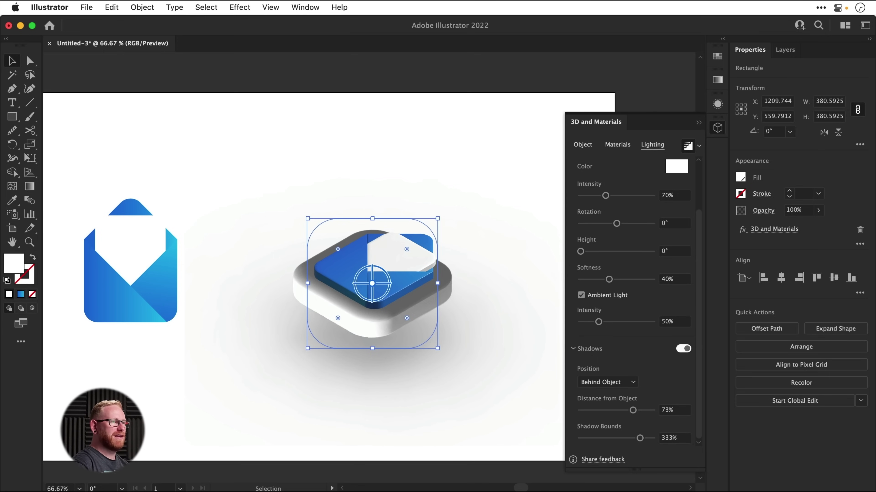
Step: Turn off the base's shadows and reset its lighting to the Standard preset
click(678, 350)
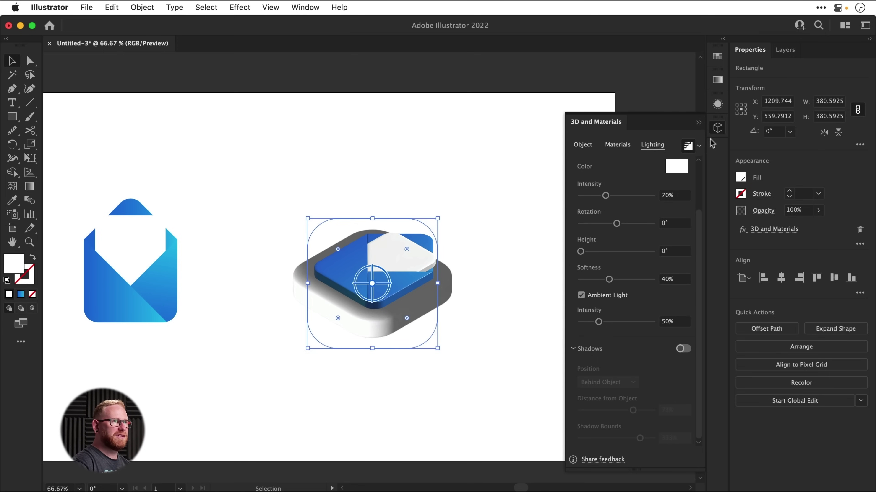
click(716, 134)
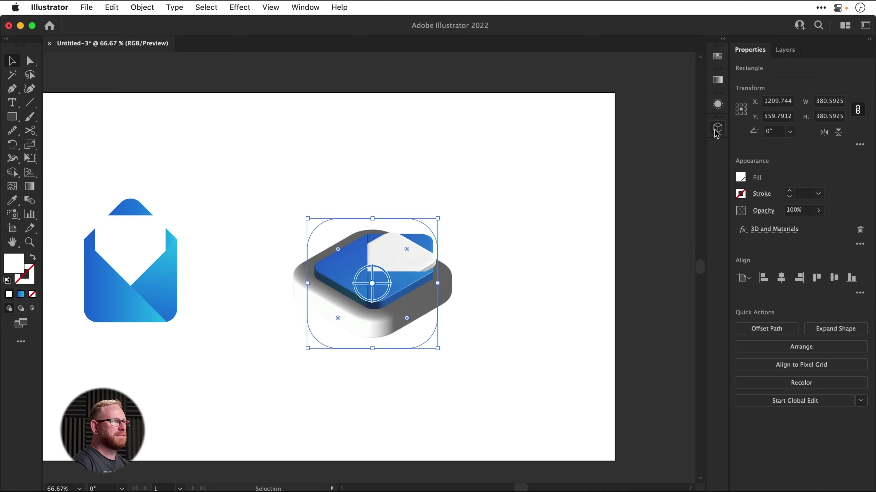
click(444, 186)
click(348, 239)
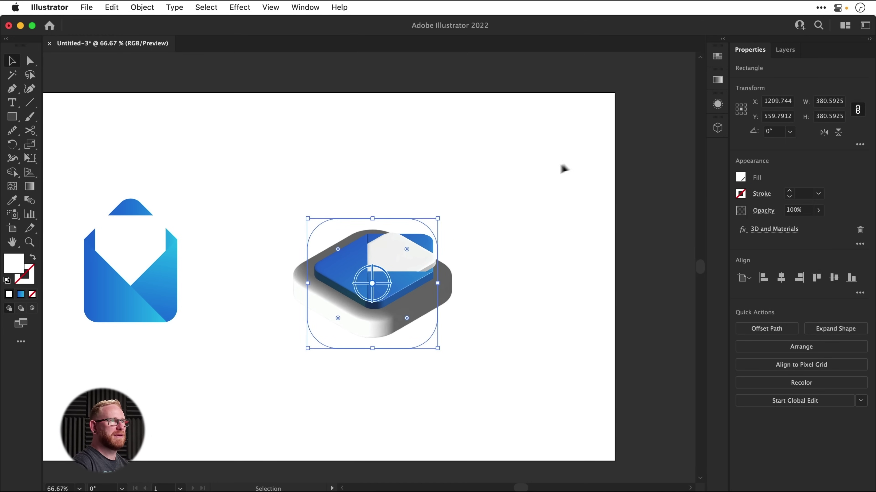
click(718, 130)
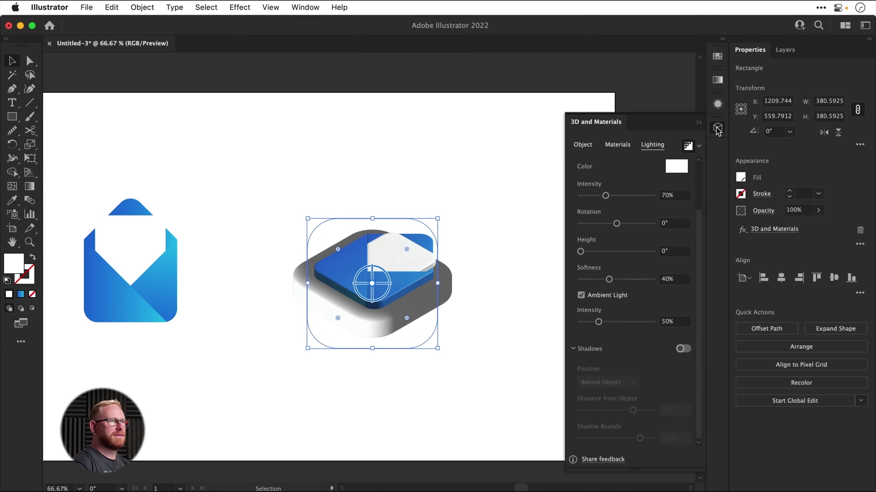
drag(617, 224, 613, 225)
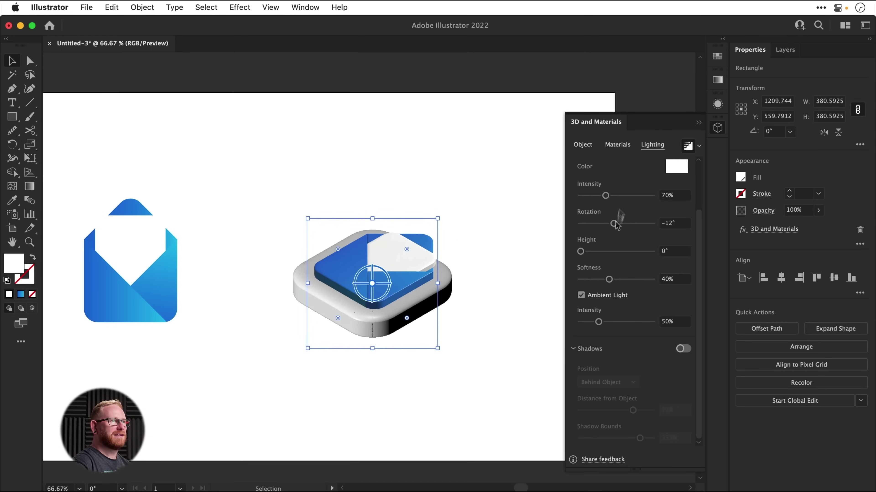
scroll(622, 171, up, 2)
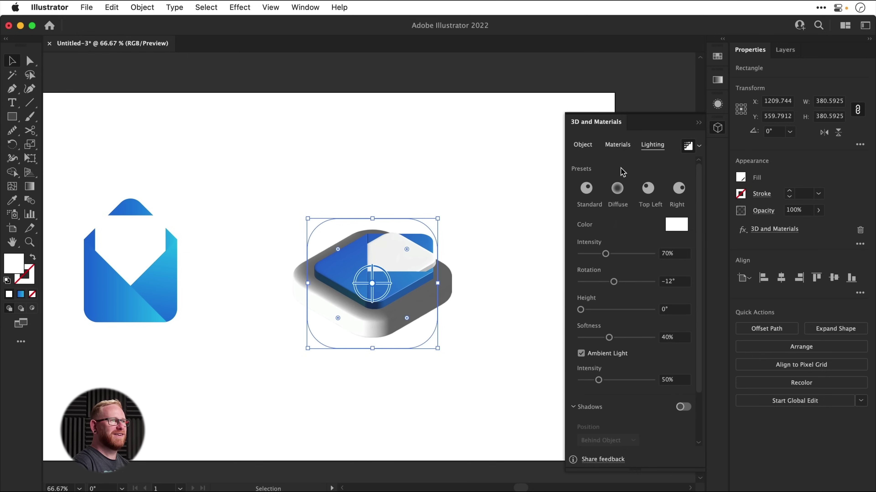
click(587, 189)
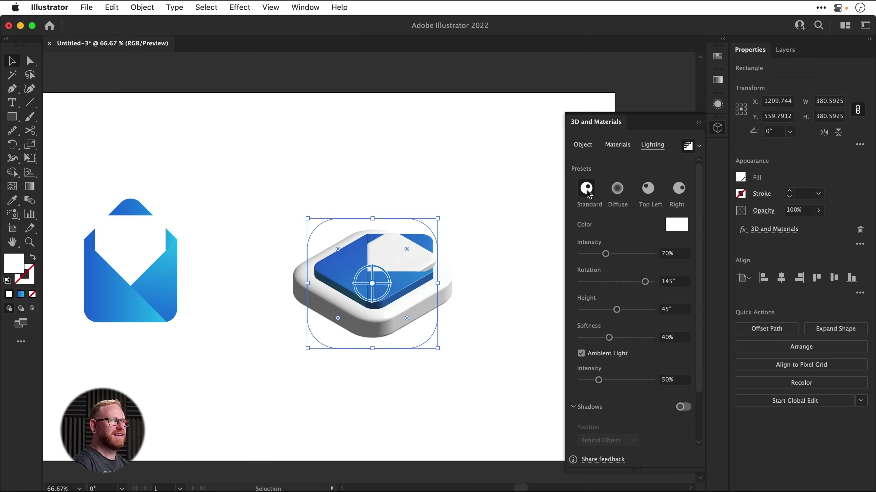
click(720, 129)
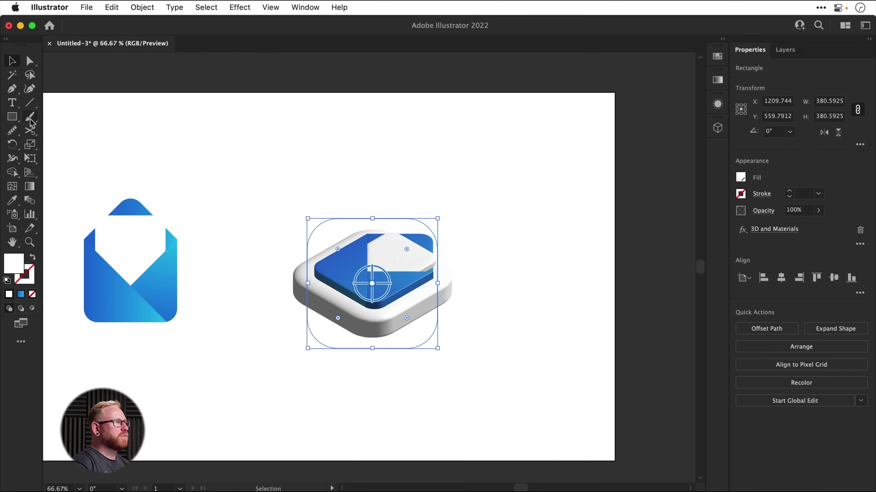
Step: Draw a closed four-point diamond about 465 × 299 px over the base's top face with the Pen tool
click(16, 91)
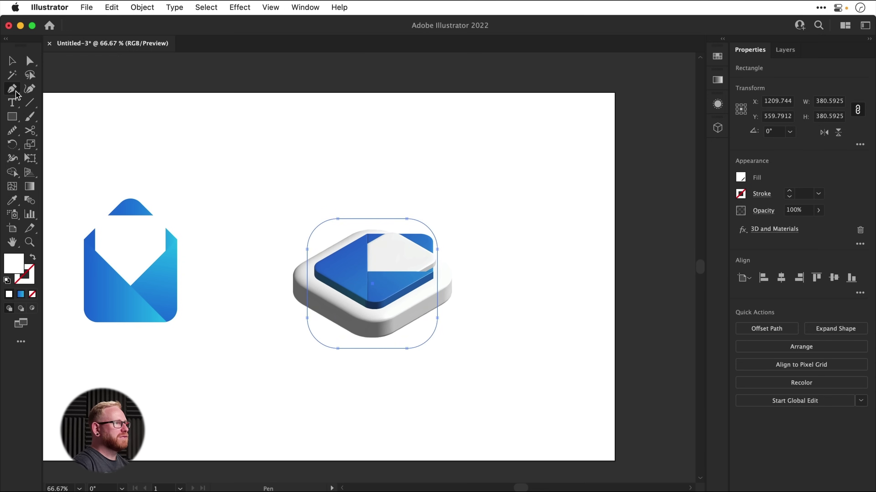
click(292, 277)
click(377, 325)
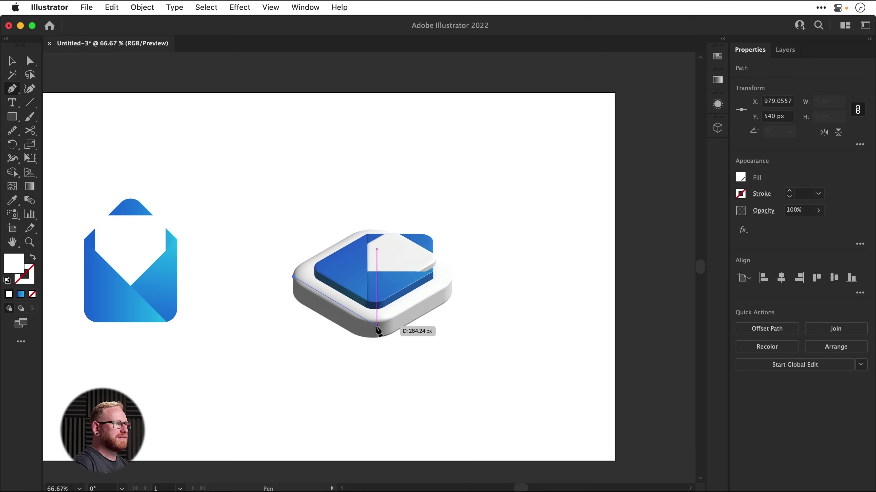
click(452, 281)
click(369, 225)
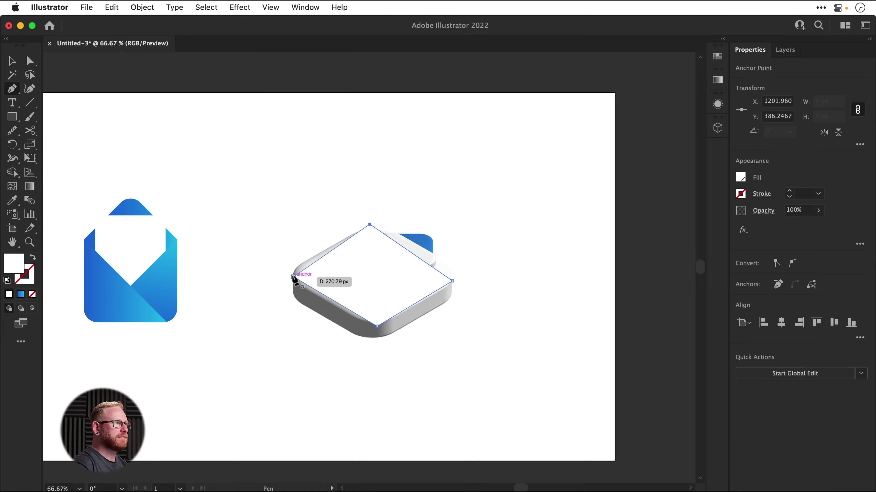
click(293, 277)
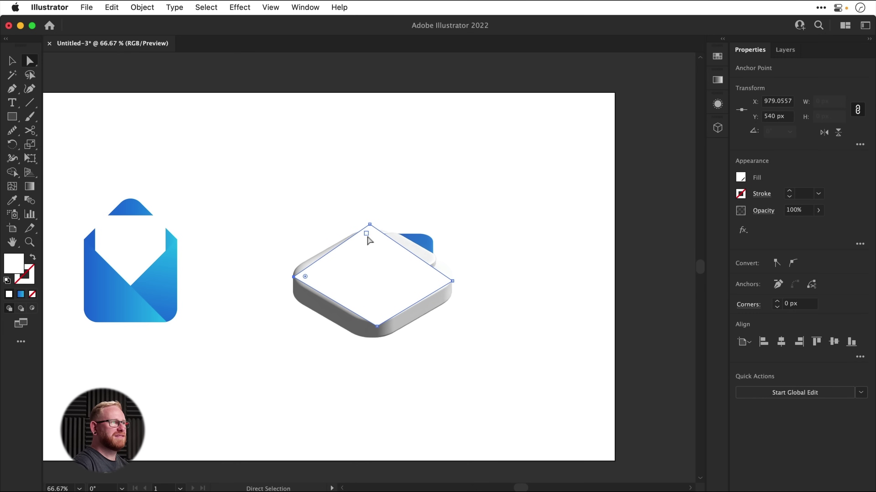
Step: Round all four corners of the diamond and move it about 82 px down, centred horizontally under the base
key(v)
click(309, 158)
key(a)
click(311, 283)
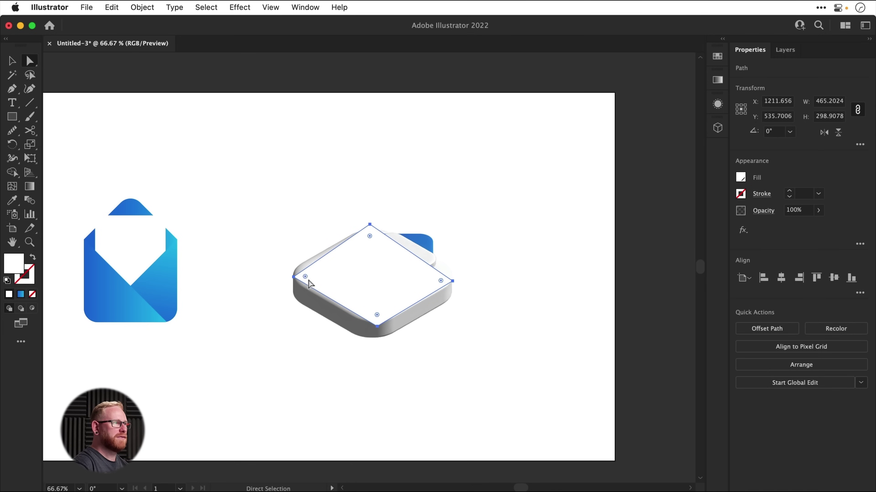
drag(307, 276, 325, 277)
key(v)
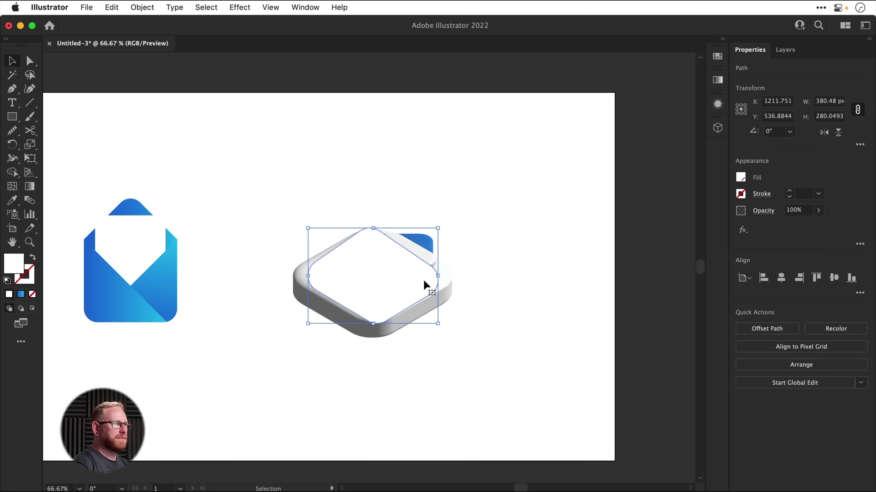
drag(399, 282, 398, 309)
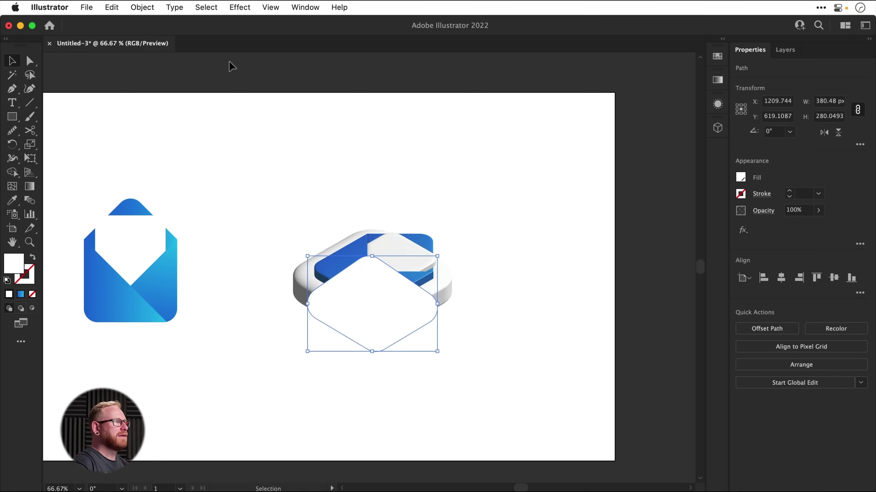
Step: Fill the rounded diamond with black and apply a Gaussian Blur with a 50-pixel radius
click(717, 59)
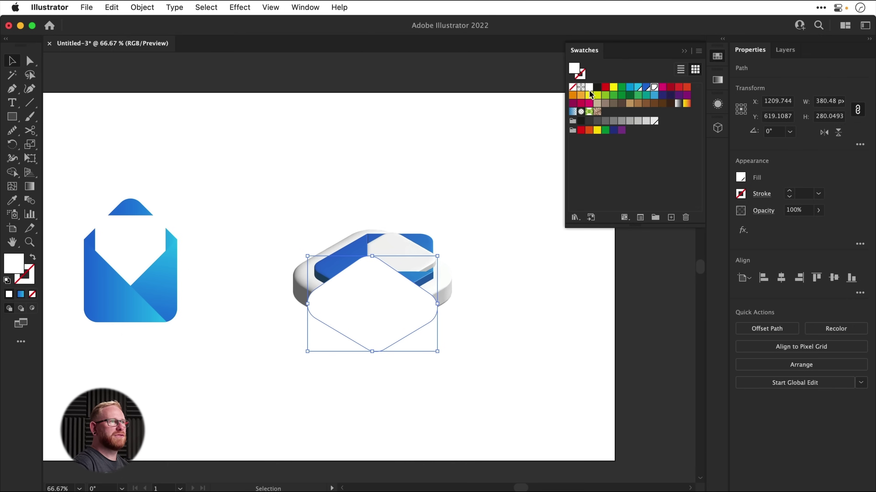
click(596, 88)
click(240, 7)
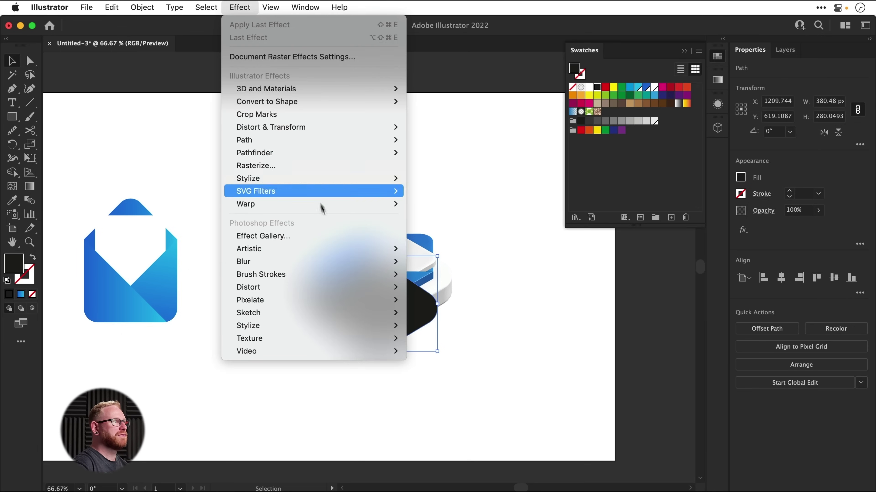
mouse_move(345, 267)
click(426, 263)
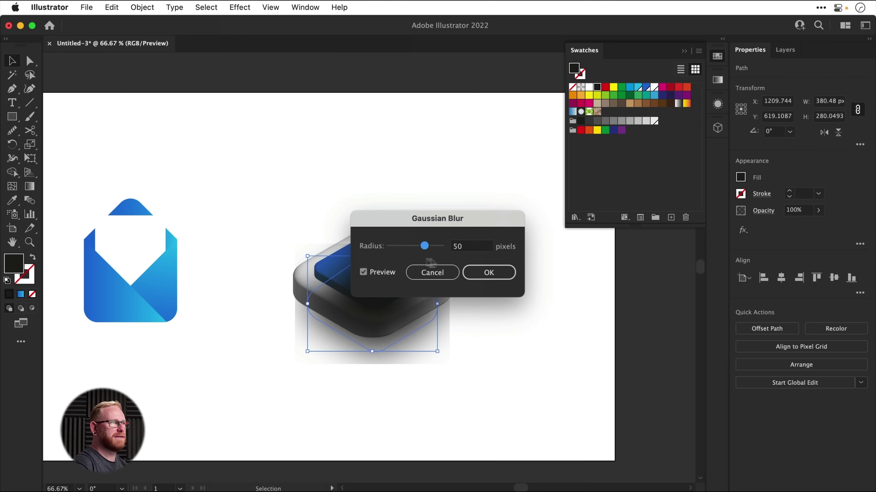
drag(419, 225, 531, 255)
click(605, 280)
Step: Send the blurred diamond behind the icon and enlarge it from its centre to about 411 × 302 px
key(super+shift+bracketleft)
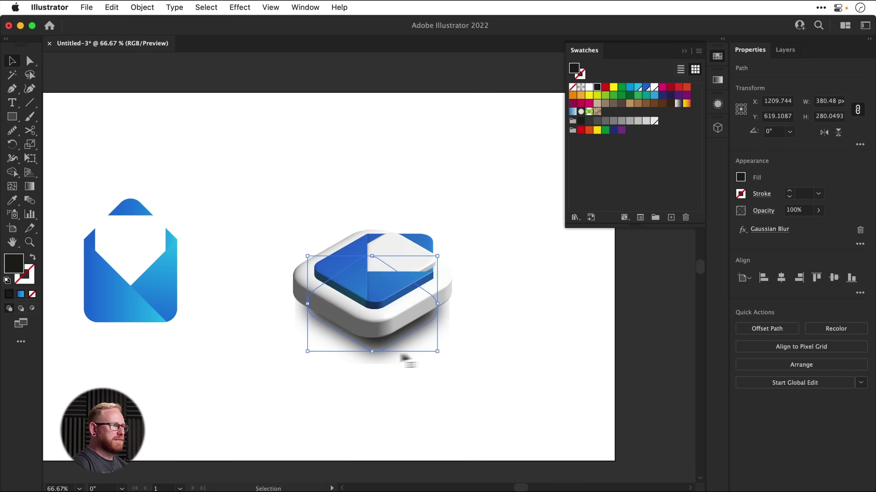
drag(438, 353, 449, 357)
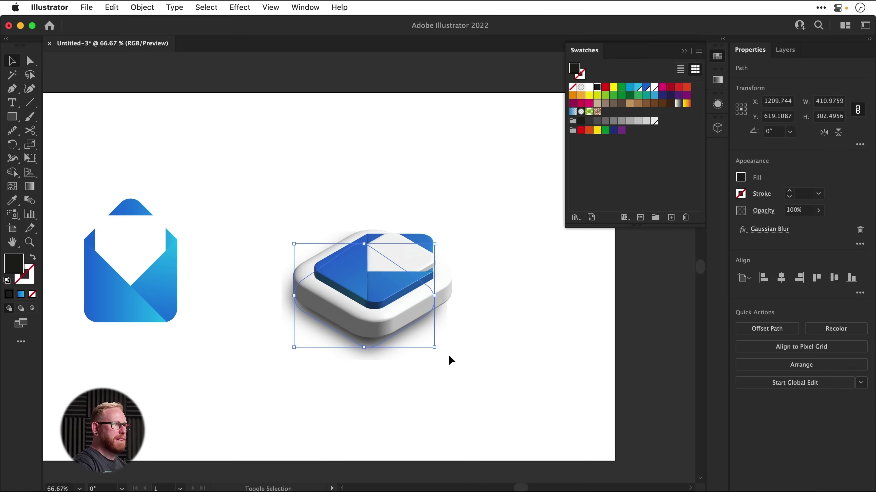
Step: Move the blurred diamond lower beneath the base, to a position of about X 1206 px and Y 635 px
key(shift+Up)
key(shift+Left)
key(shift+Right)
key(shift+Down)
key(shift+Down)
key(shift+Down)
key(shift+Down)
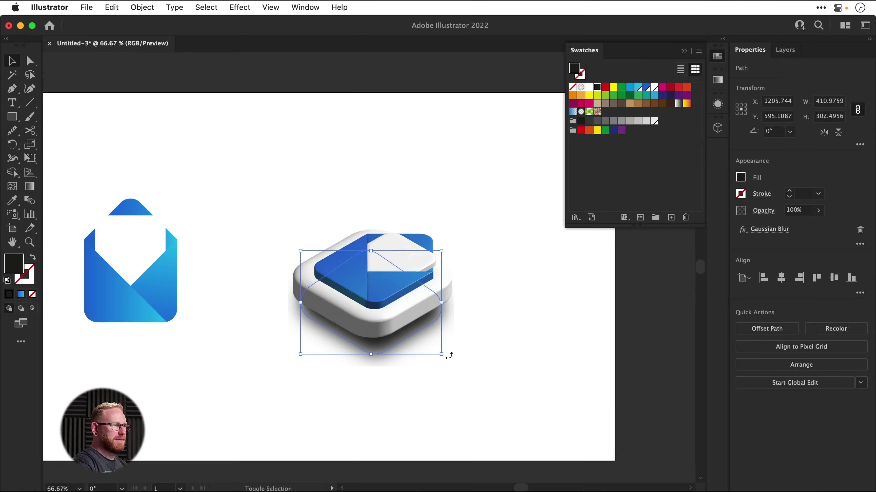
key(shift+Down)
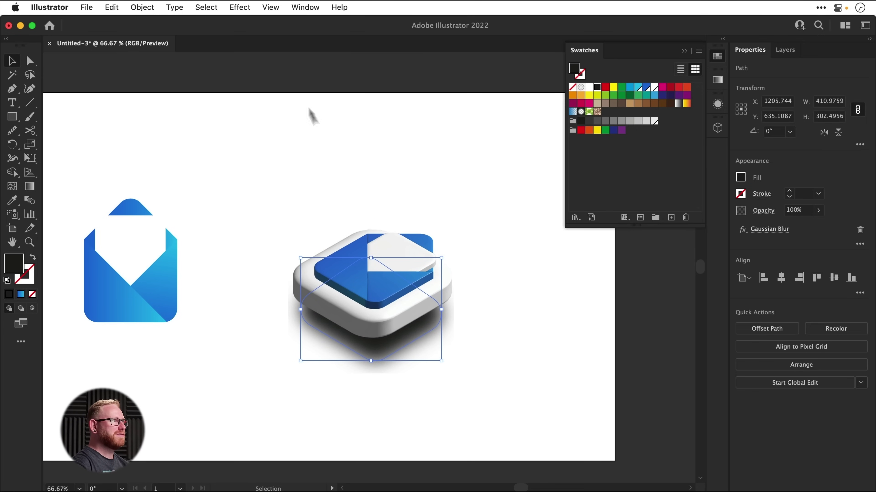
Step: Set the document raster effects to add 300 px around objects
click(256, 7)
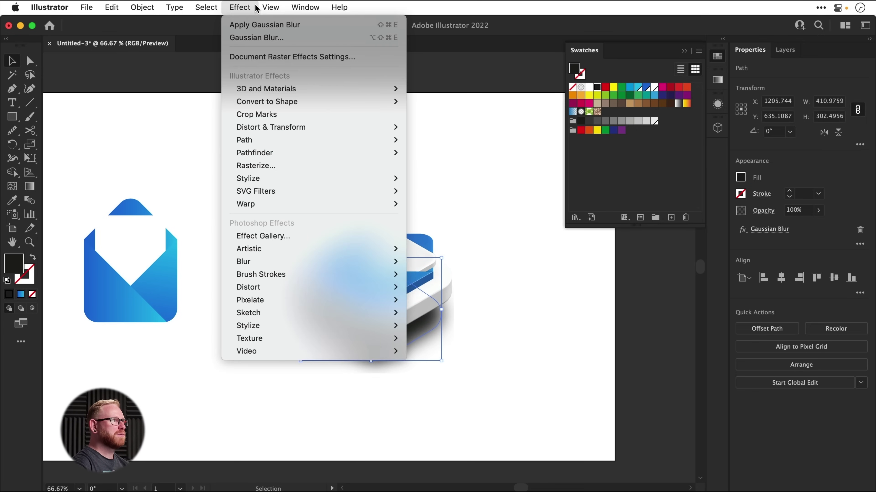
click(254, 57)
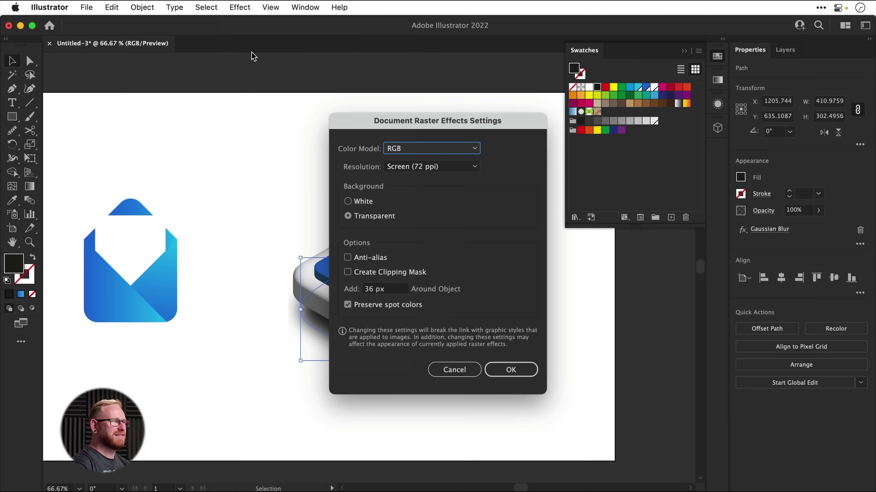
click(400, 292)
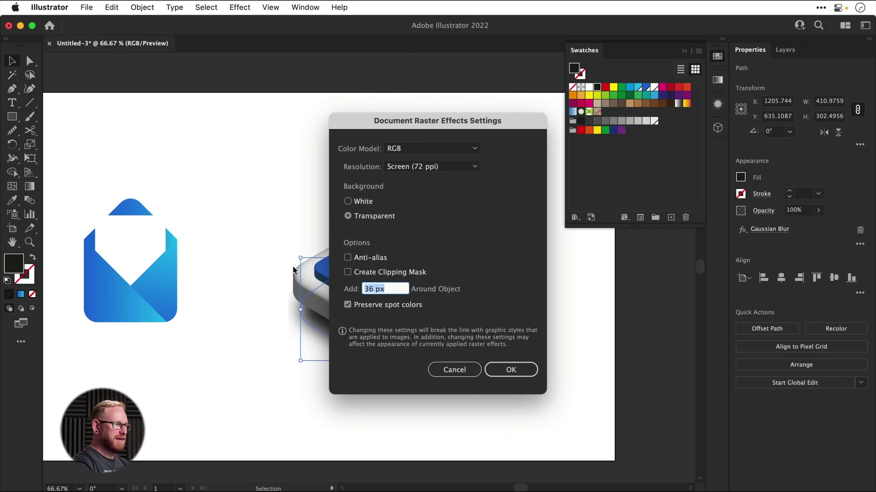
text(300)
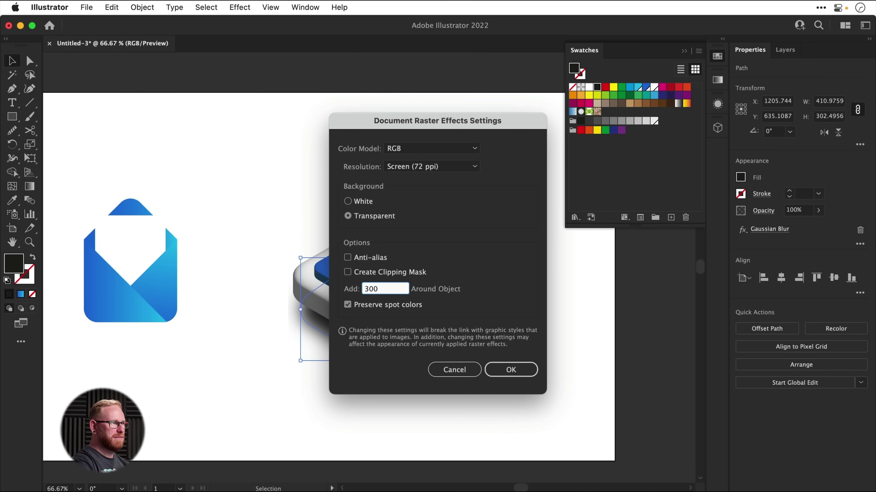
key(Tab)
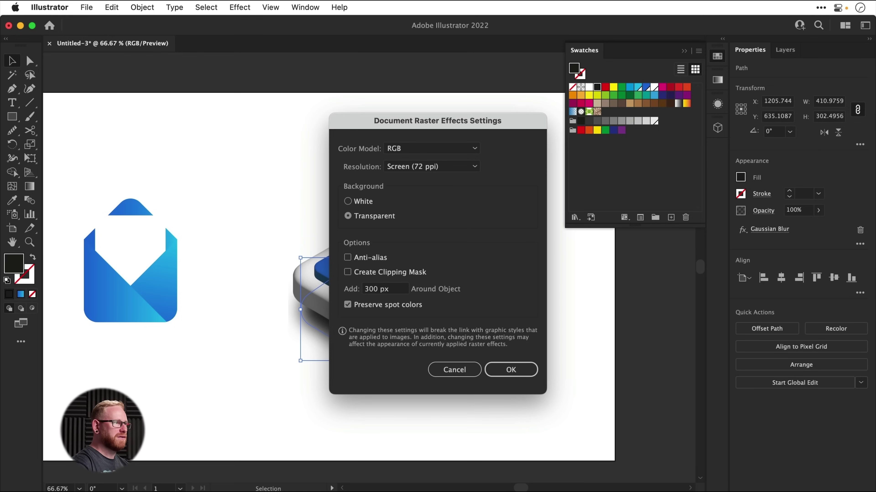
key(Return)
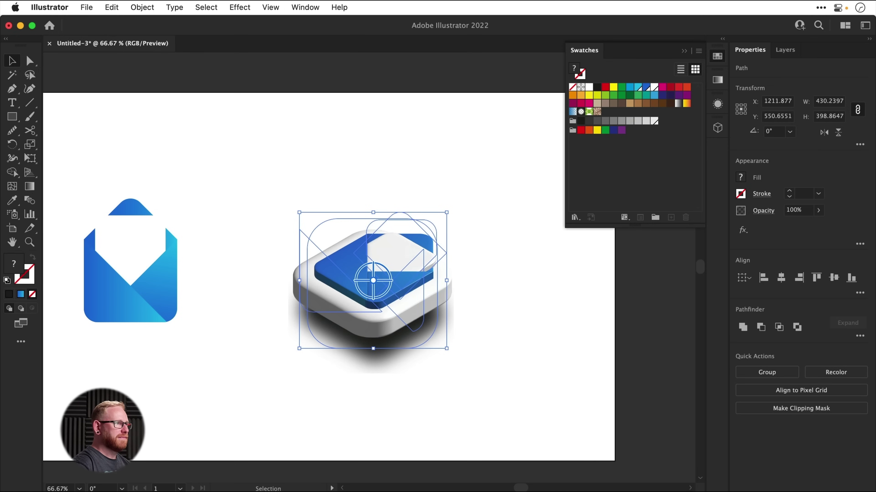
Step: Set the document raster effects to add 720 px around objects
click(239, 8)
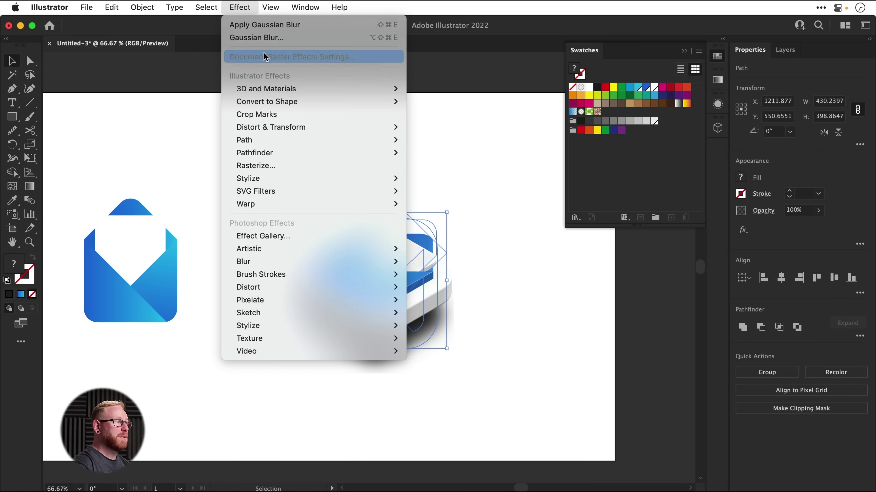
click(265, 56)
click(400, 289)
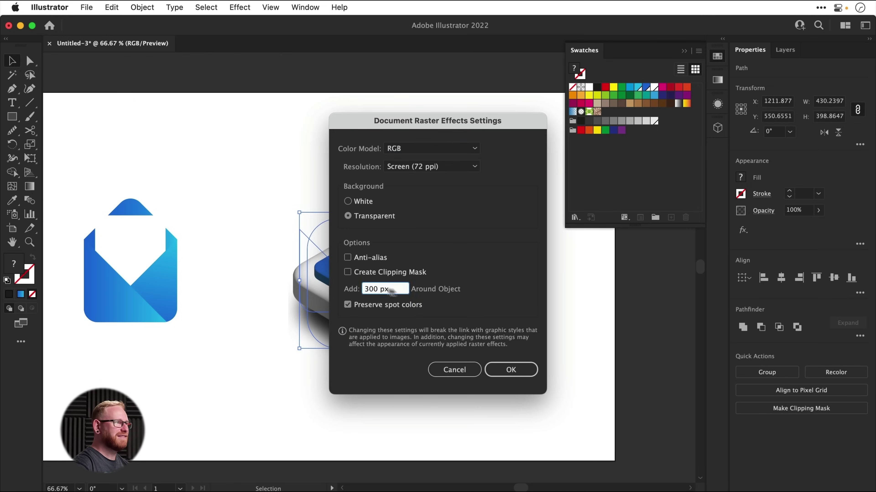
text(720)
key(Tab)
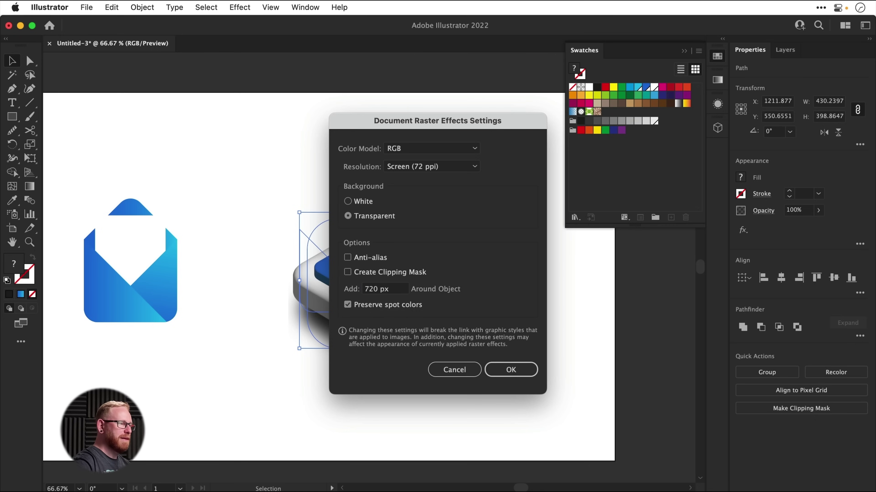
key(Return)
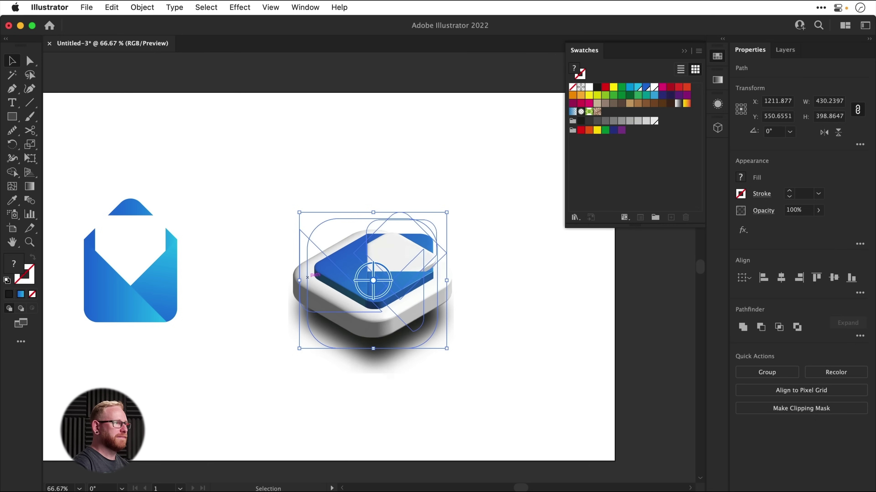
Step: Try to scale the selected 3D icon parts down from their centre to about 332 × 308 px
key(z)
drag(348, 391, 438, 412)
key(v)
drag(518, 341, 493, 319)
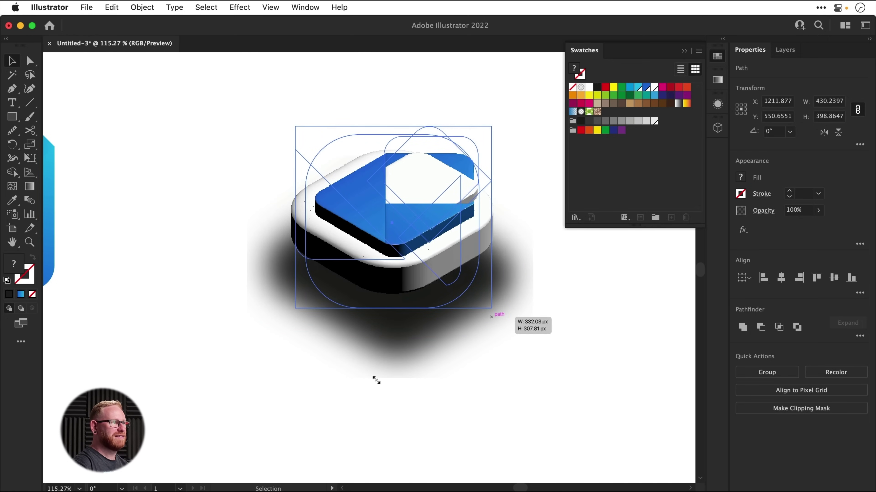
Step: Try to shrink the blurred shadow from its centre and shift it upward to fit the reduced icon
drag(315, 373, 312, 375)
click(412, 377)
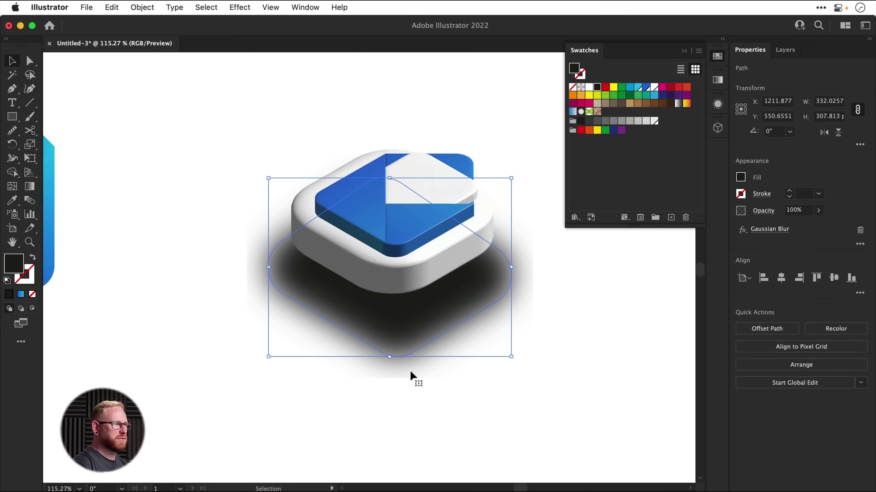
drag(510, 357, 495, 348)
click(572, 380)
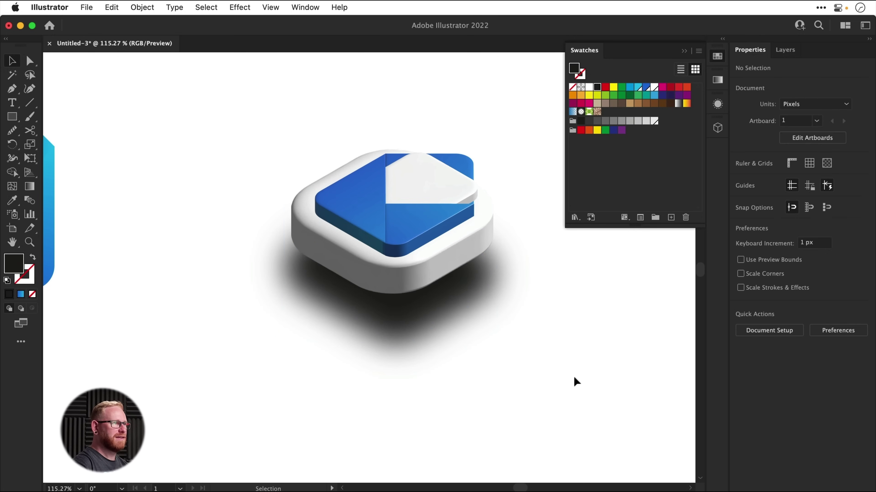
drag(557, 393, 488, 436)
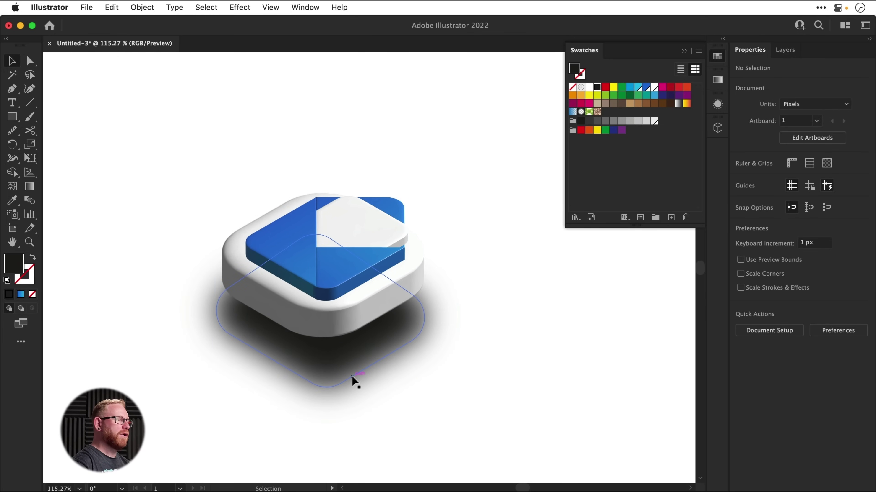
drag(352, 376, 352, 361)
Step: Undo the changes to the shadow and the scaling of the icon parts
key(super+z)
key(super+z)
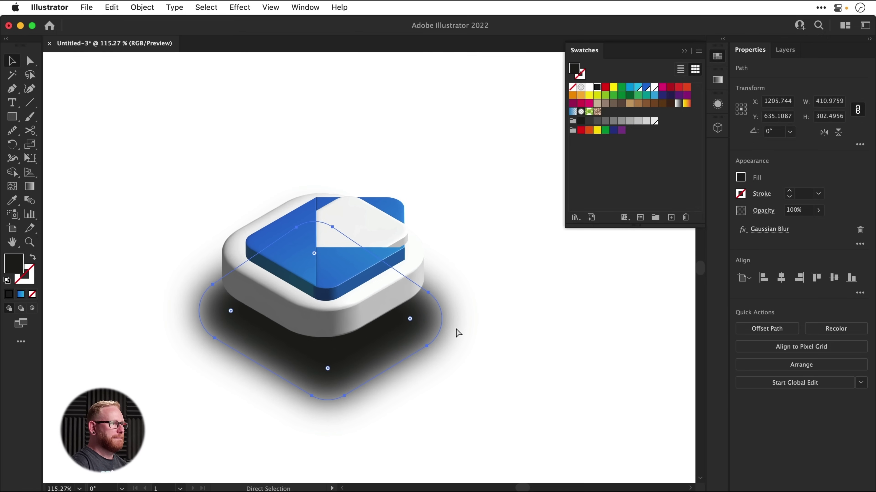
key(super+z)
Step: Shrink the blurred shadow from its centre to about 389 × 286 px and nudge it up to about Y 624 px
click(342, 424)
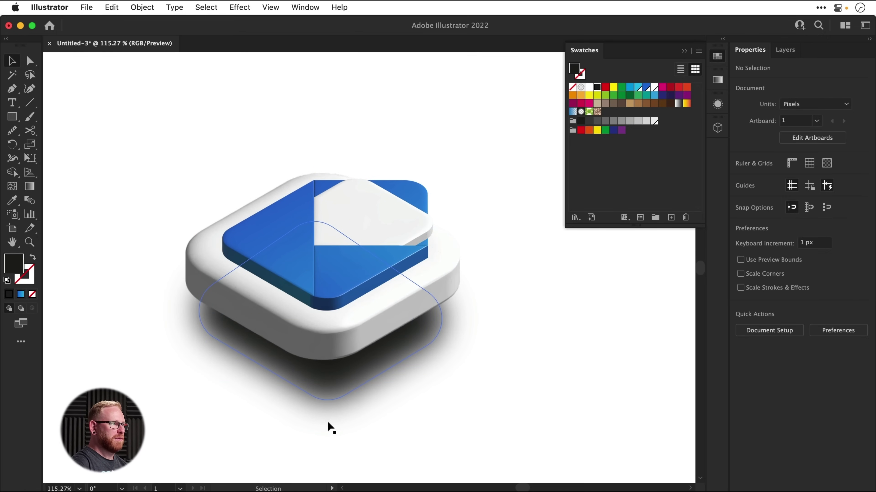
click(330, 427)
drag(442, 400, 435, 395)
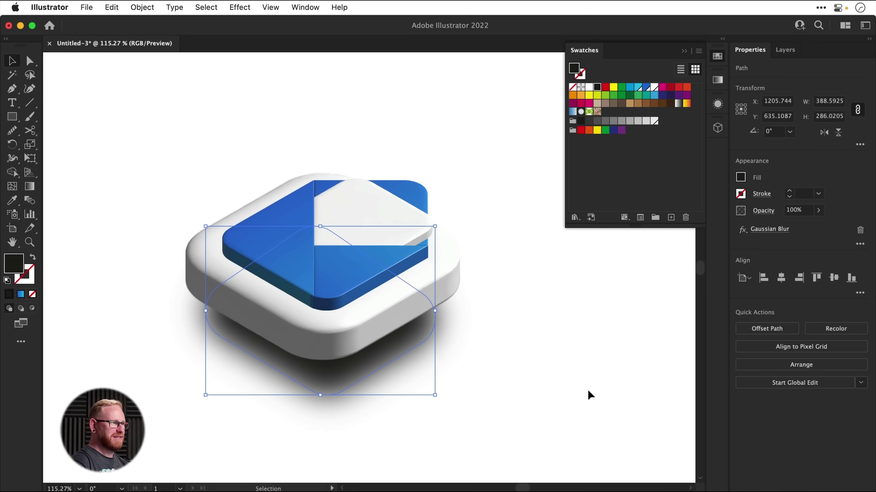
key(Up)
key(Up)
key(Up)
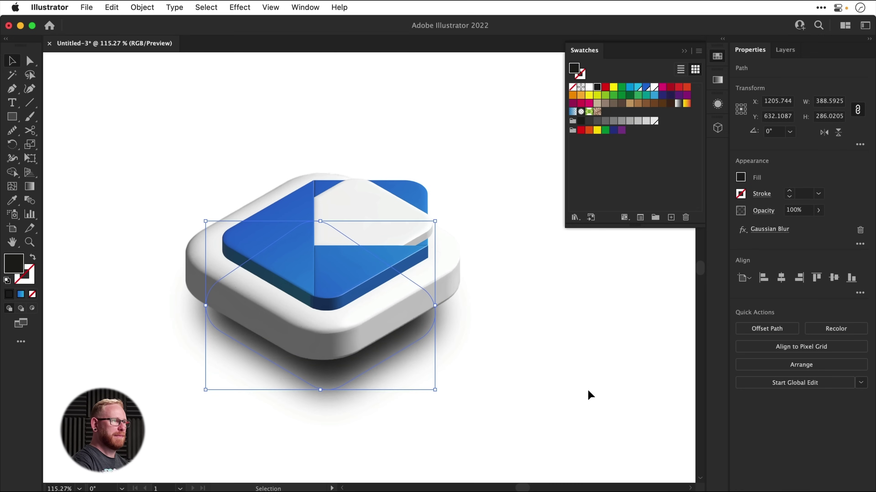
key(super+minus)
key(super+minus)
click(588, 392)
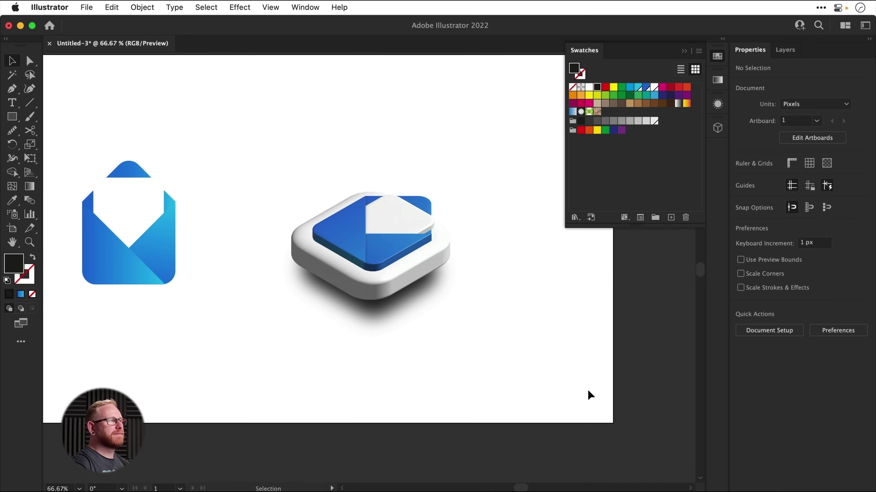
Step: Set the shadow's blend mode to Multiply and its opacity to 70%
click(393, 317)
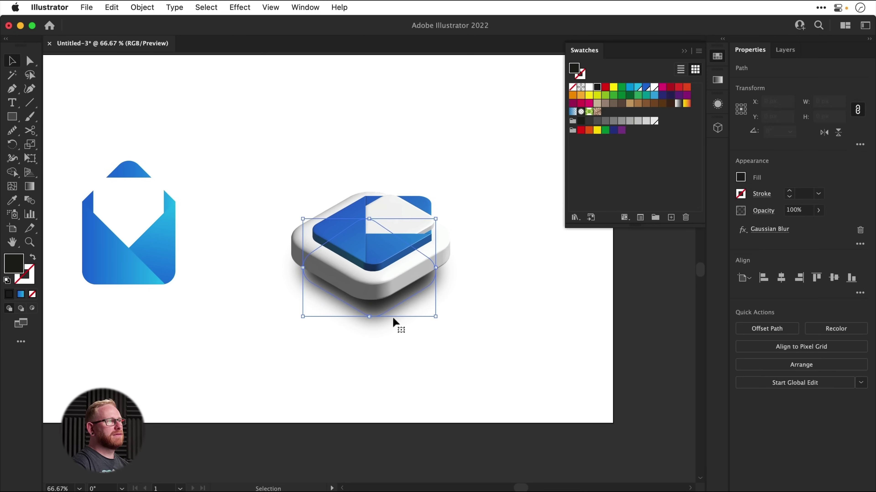
click(767, 211)
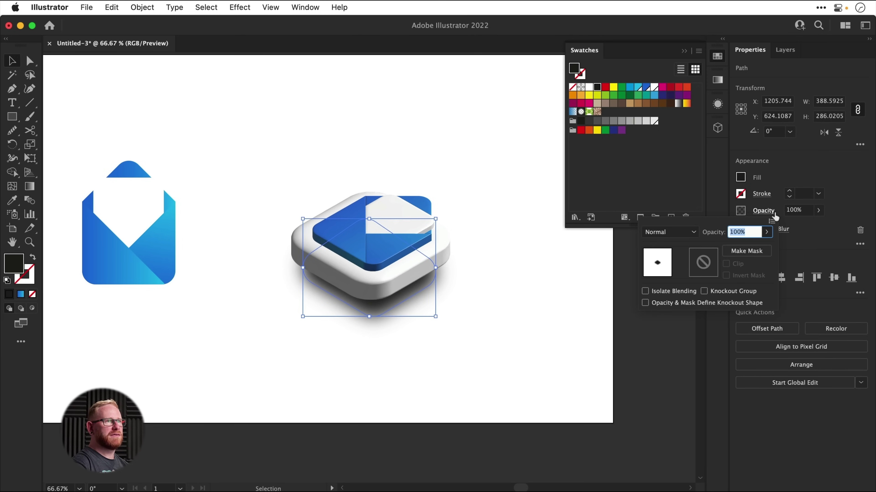
click(669, 231)
click(666, 273)
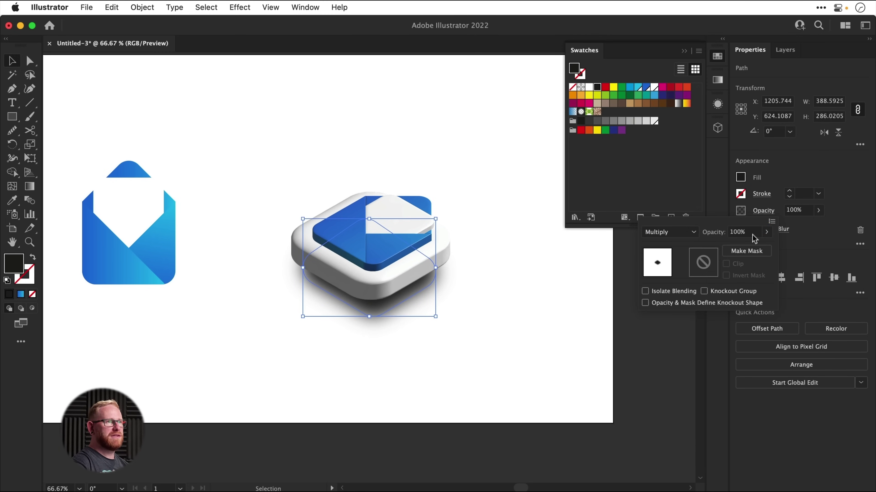
click(711, 235)
text(70)
key(Return)
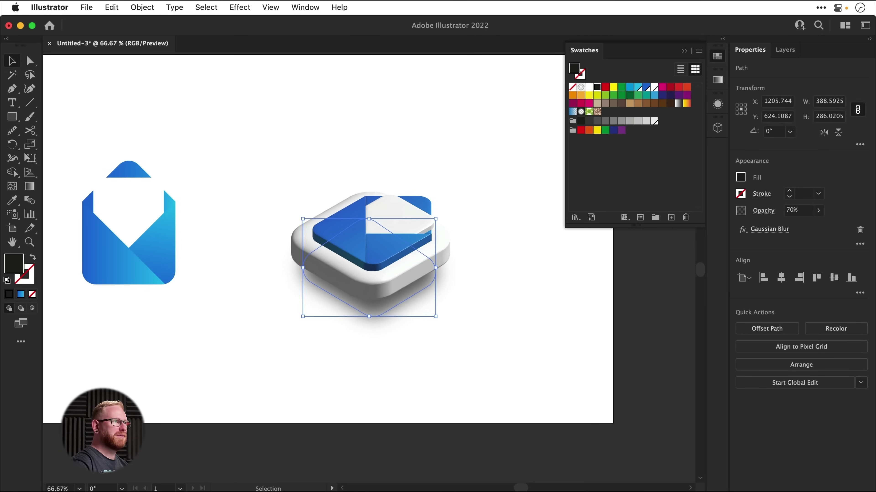
Step: Draw a square about 929 px wide around the icon, send it to the back, and fill it with the flat envelope's blue gradient
click(13, 117)
mouse_move(210, 89)
mouse_down()
mouse_move(477, 397)
mouse_move(527, 407)
mouse_up()
key(shift+super+bracketleft)
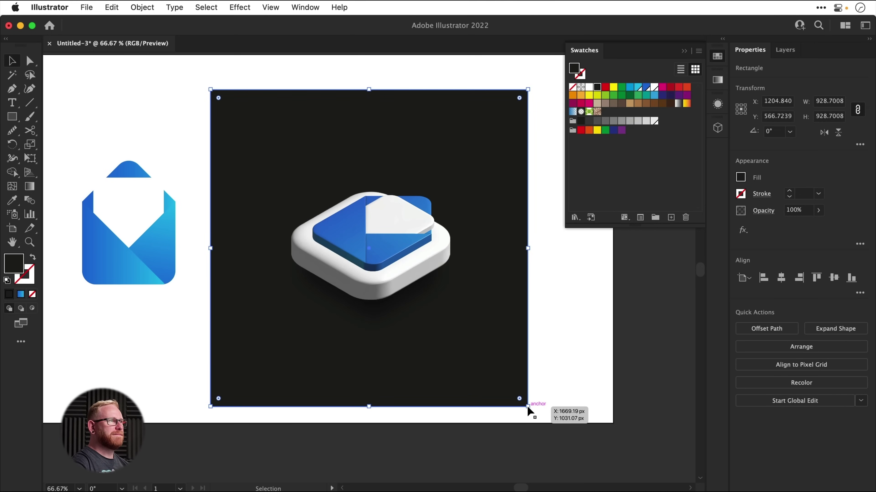
key(i)
click(98, 254)
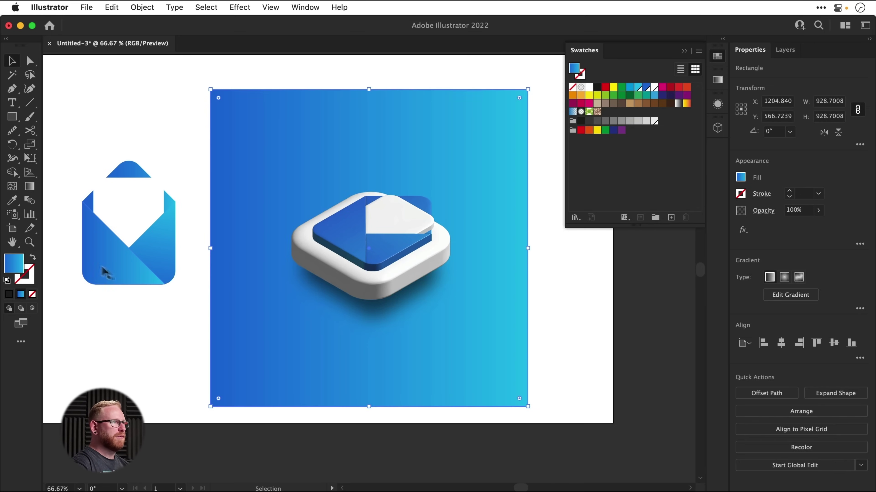
Step: Move the flat envelope artwork off the artboard to about X -667 px, away from the 3D icon
drag(379, 325, 346, 348)
click(504, 286)
drag(451, 192, 452, 192)
drag(304, 240, 604, 256)
mouse_move(411, 311)
mouse_down()
mouse_move(531, 304)
mouse_move(402, 316)
mouse_up()
key(super+z)
drag(429, 200, 126, 304)
scroll(143, 293, right, 10)
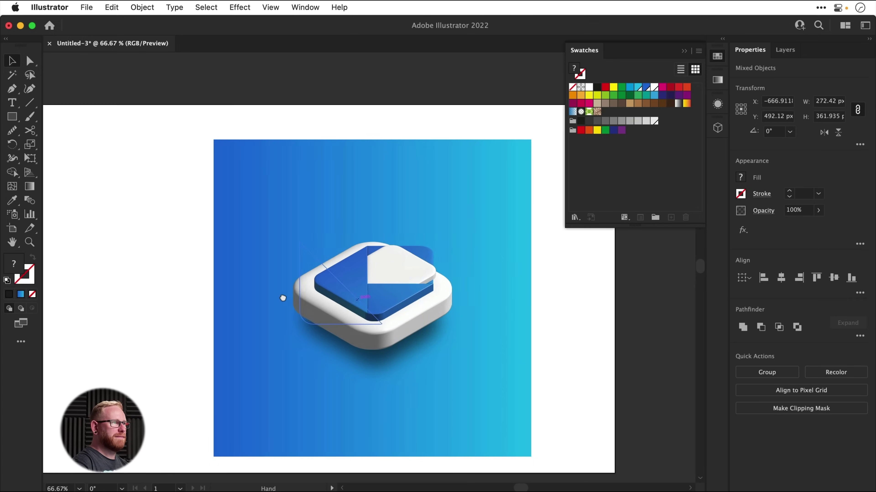
Step: Select the icon, shadow and gradient background together and centre them horizontally on the artboard
click(291, 196)
drag(168, 147, 491, 358)
key(a)
key(super+g)
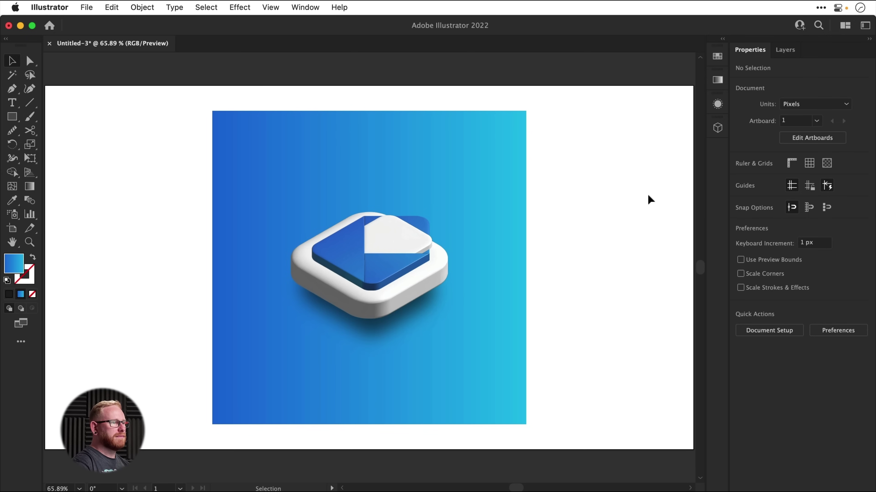
Step: Enlarge the white base from its centre to about 415 × 415 px and set its extrusion depth to 40 px
click(384, 323)
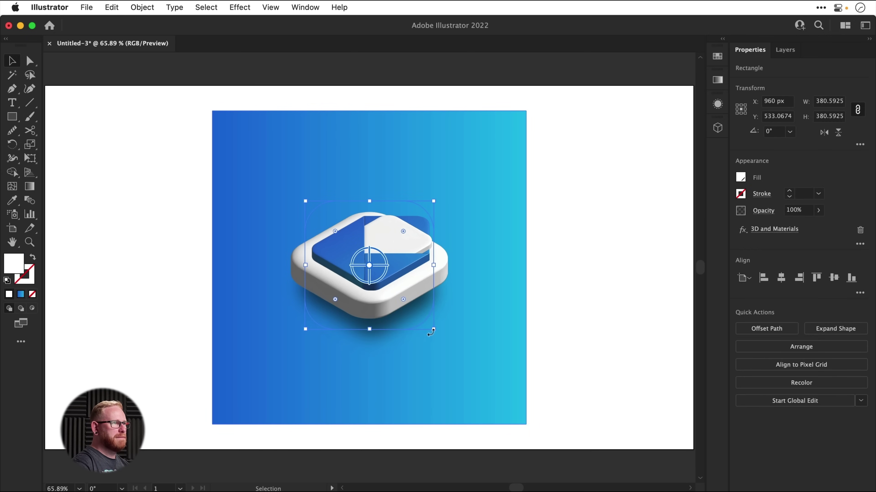
drag(433, 329, 442, 337)
click(719, 129)
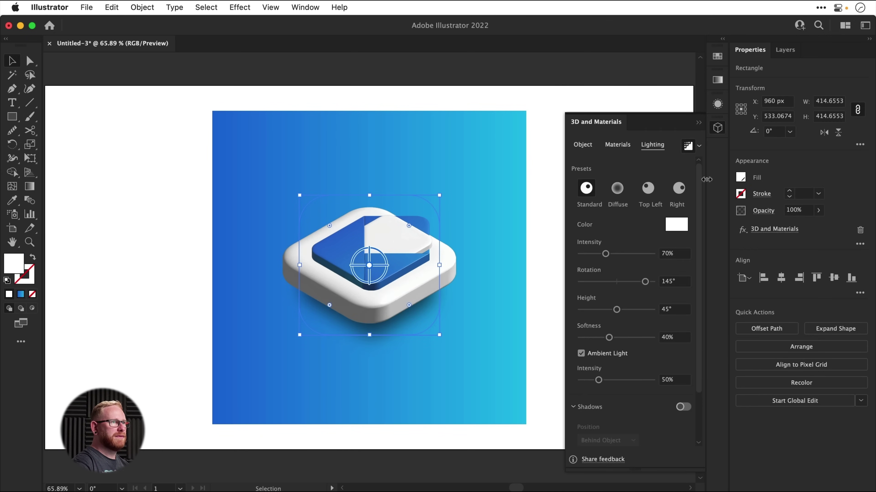
click(582, 146)
click(688, 238)
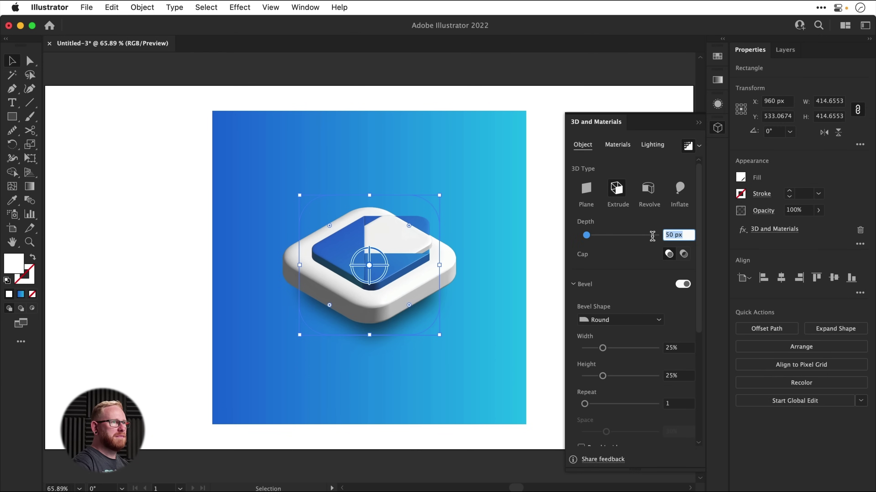
text(40)
key(Return)
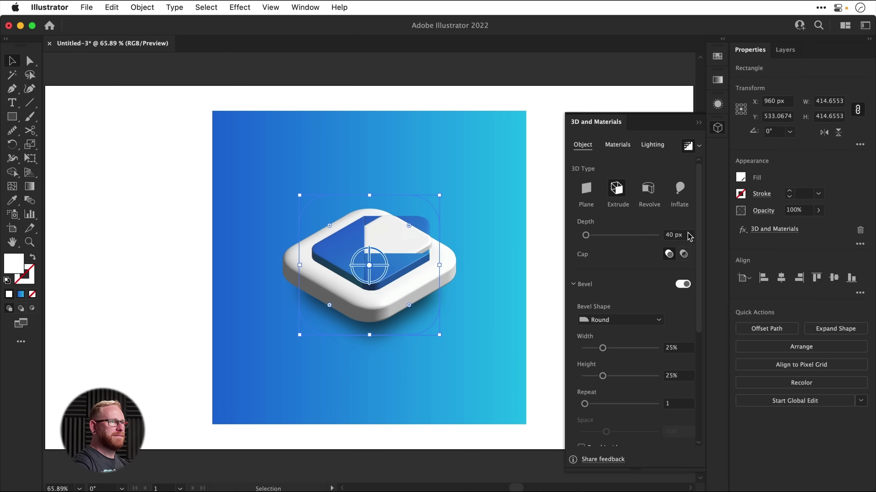
Step: Set both the width and the height of the white base's round bevel to 35%
click(687, 349)
text(35)
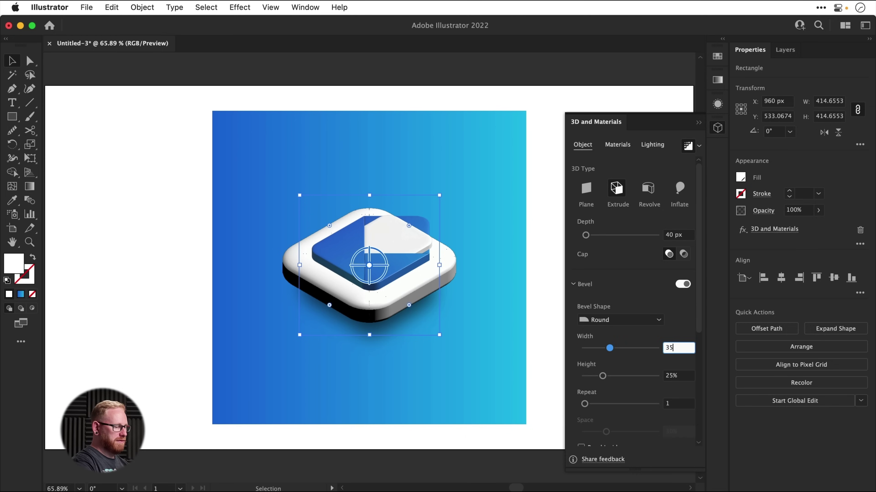
key(Tab)
text(35)
key(Return)
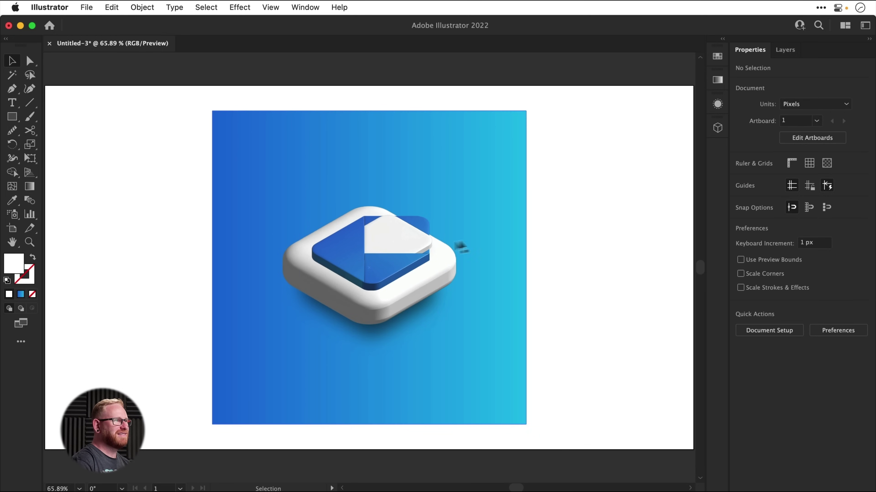
Step: Brighten the blue and white envelope parts by raising the light intensity of their 3D lighting
click(352, 251)
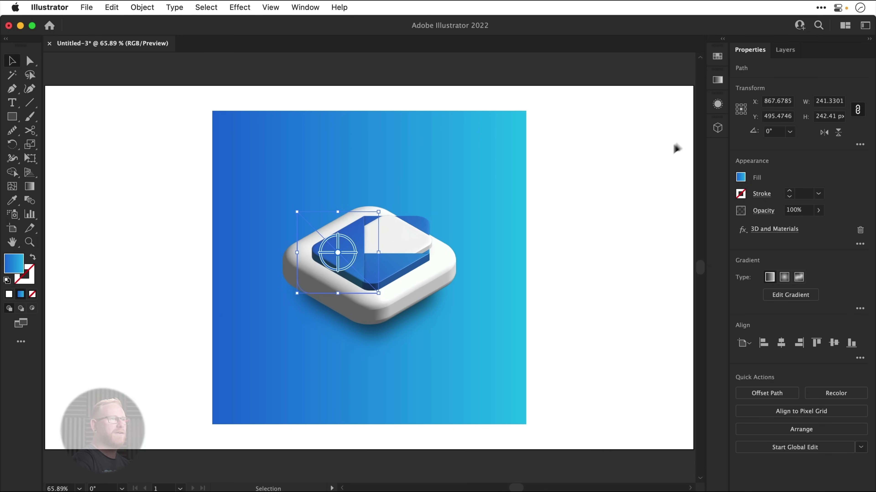
click(718, 128)
click(652, 144)
drag(605, 254, 650, 255)
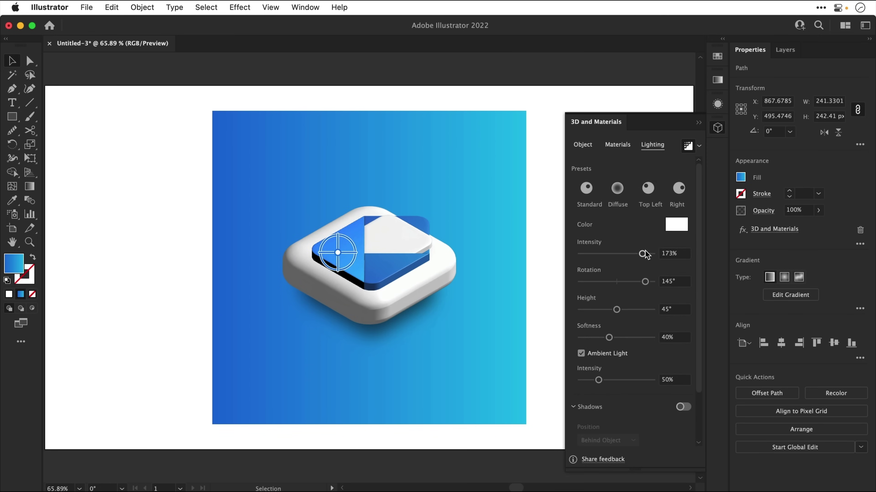
drag(606, 254, 622, 254)
drag(626, 254, 621, 254)
Step: Set the white base's light intensity to 70% and light rotation to 83°, and render it again
mouse_move(646, 281)
mouse_down()
mouse_move(622, 280)
mouse_move(647, 278)
mouse_up()
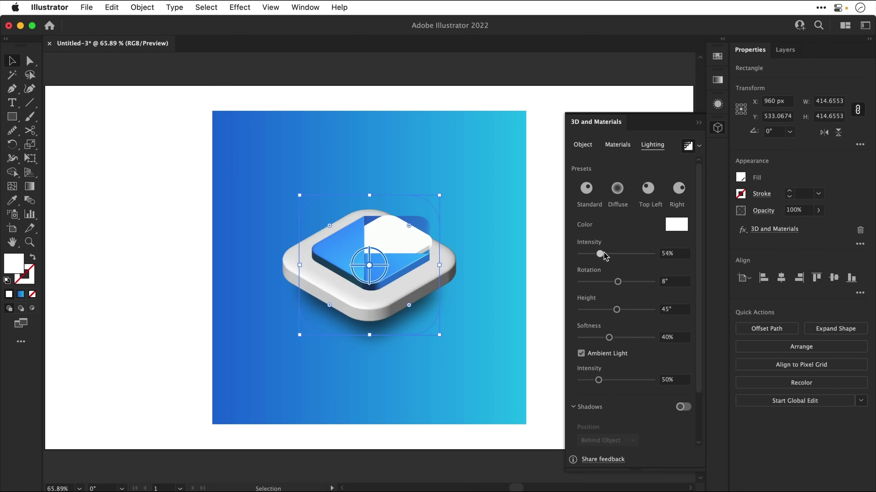
drag(623, 282, 635, 286)
click(699, 146)
click(600, 237)
click(671, 310)
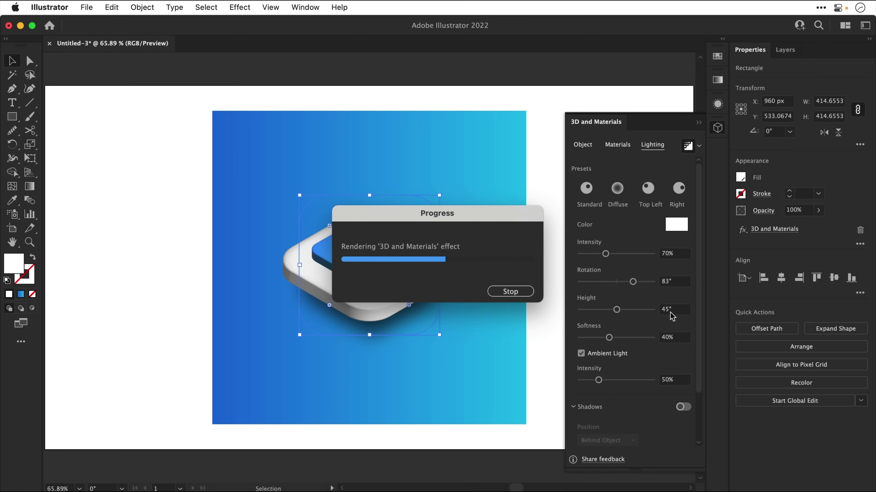
click(718, 129)
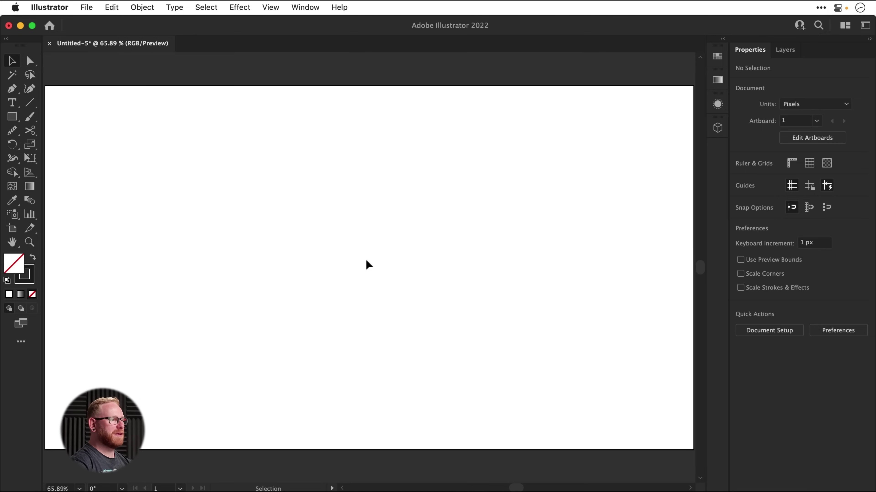
Step: Draw a narrow vertical rectangle about 14 × 562 px and move it to about X 824, Y 511 px
click(14, 123)
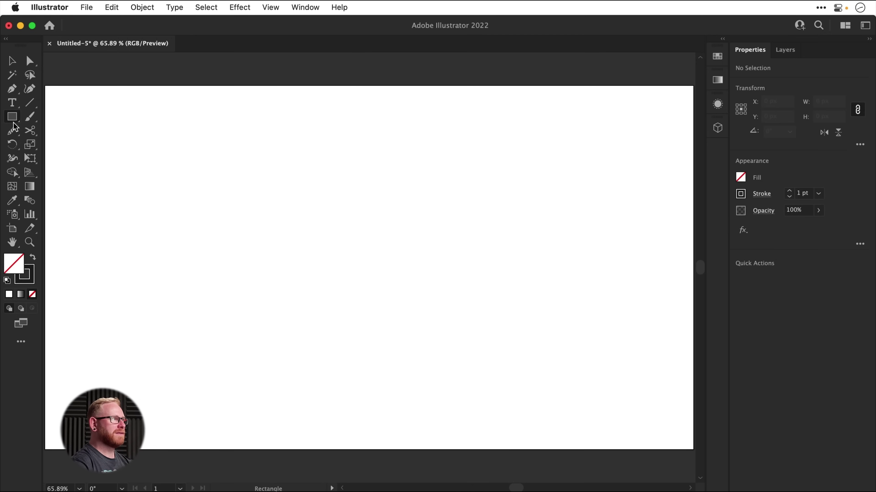
drag(318, 173, 323, 363)
key(v)
drag(319, 253, 322, 243)
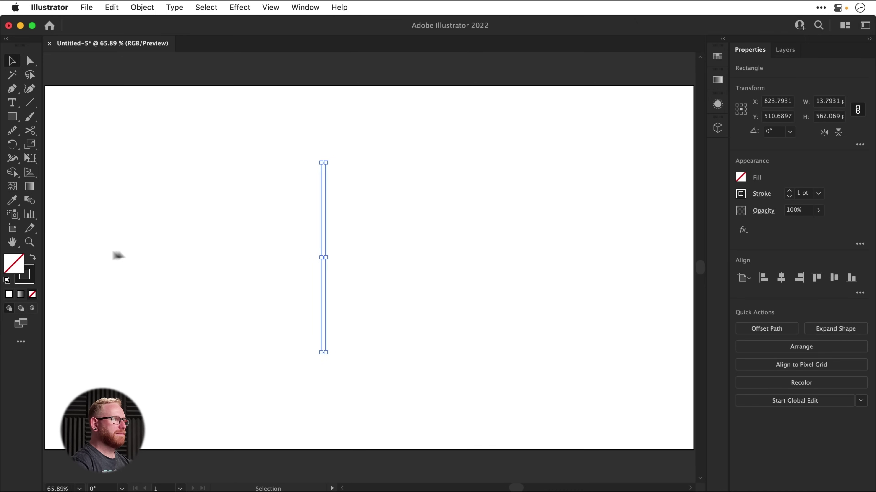
Step: Swap the strip's stroke and fill, leaving it without a stroke, and set its fill to yellow #ffd03b
click(31, 259)
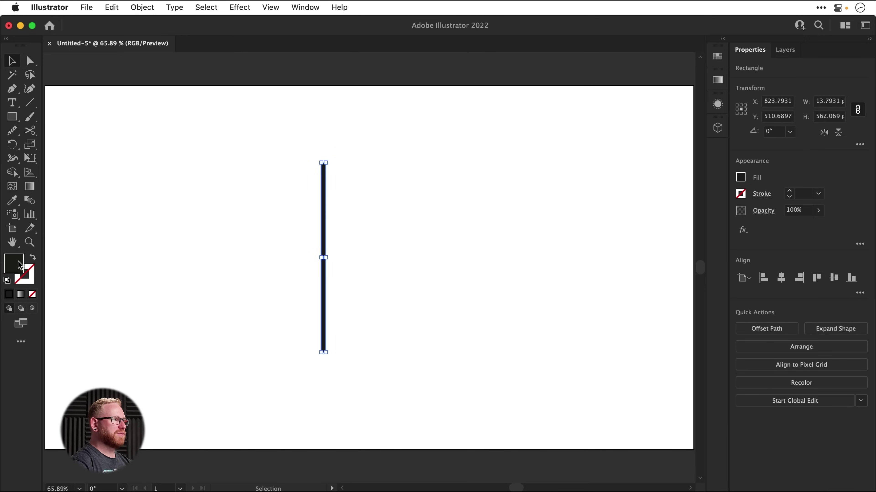
double_click(14, 263)
text(fffa57)
drag(441, 298, 456, 316)
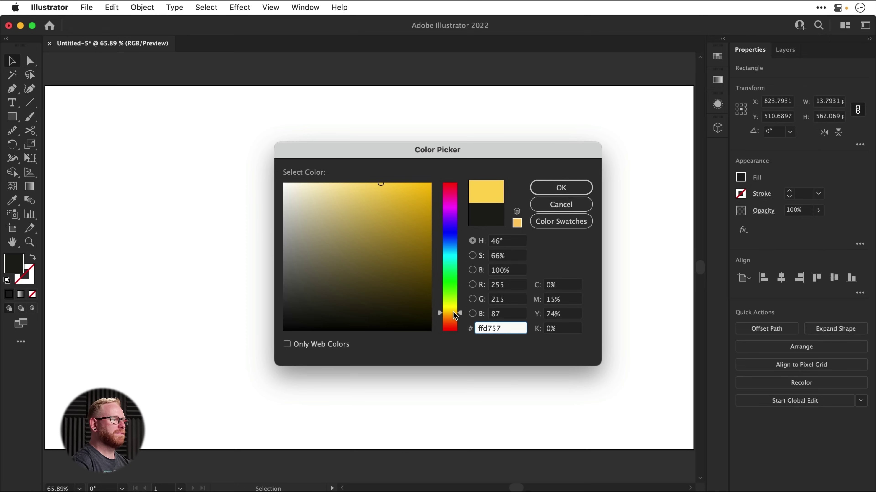
drag(395, 196, 397, 183)
click(567, 189)
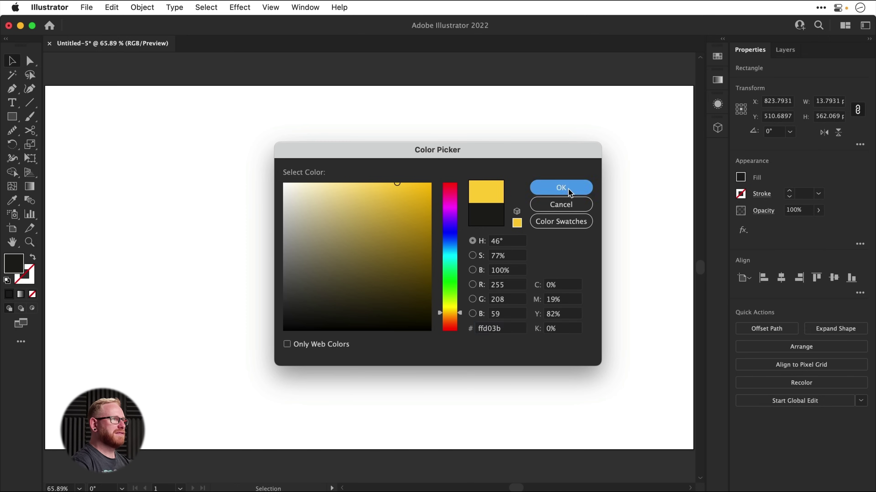
Step: Duplicate the yellow strip twice to its right so that three equal strips stand edge to edge
key(super+space)
drag(325, 218, 460, 334)
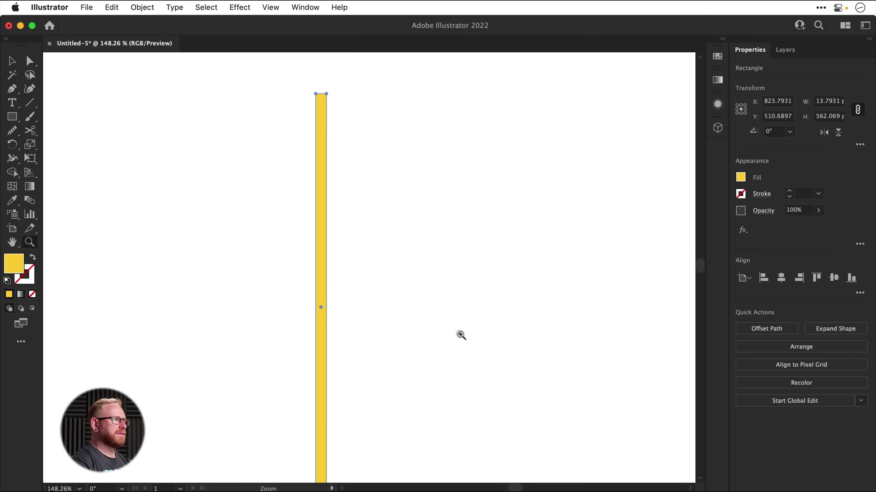
drag(324, 256, 339, 256)
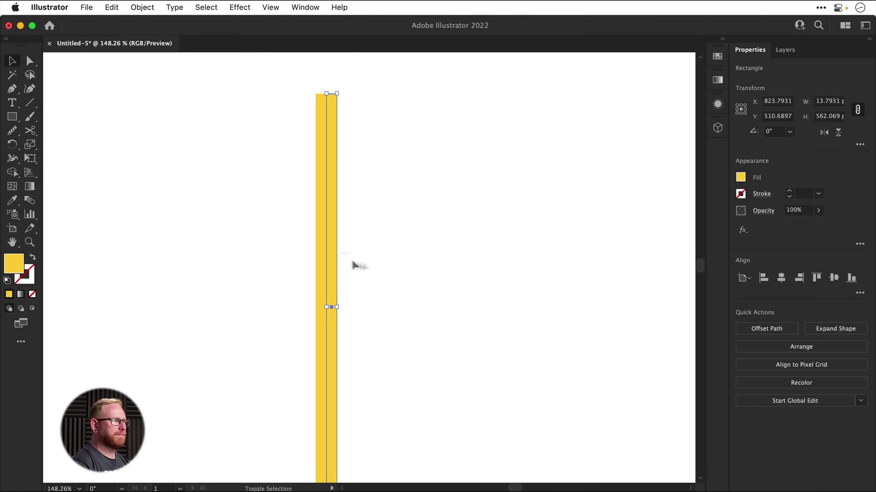
key(a)
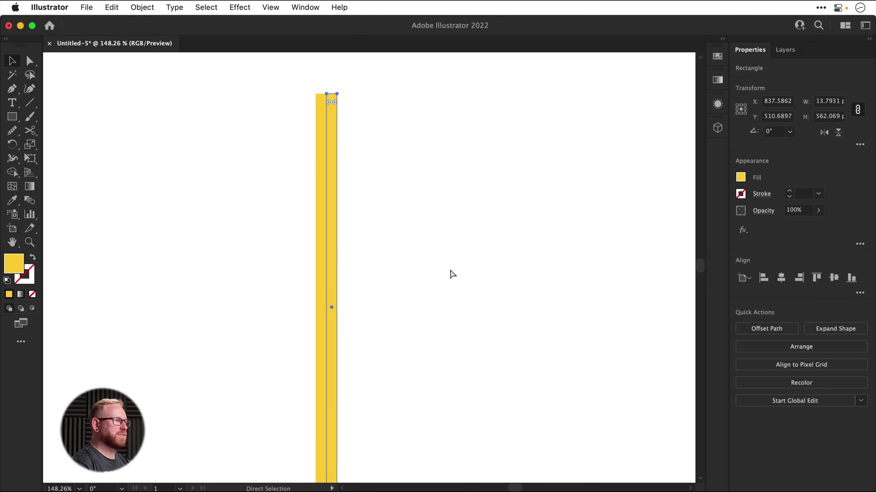
key(super+d)
key(v)
click(450, 272)
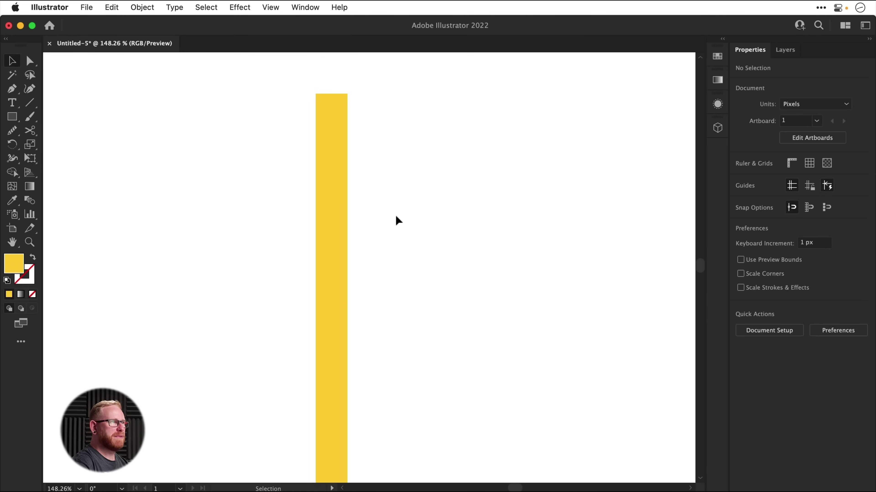
Step: Change the middle strip's fill to light orange #ffb53e
click(332, 193)
double_click(15, 264)
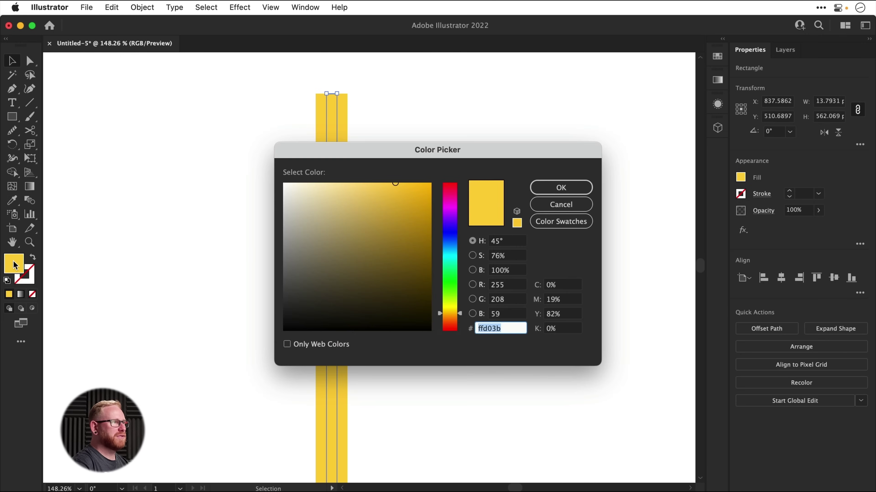
click(449, 319)
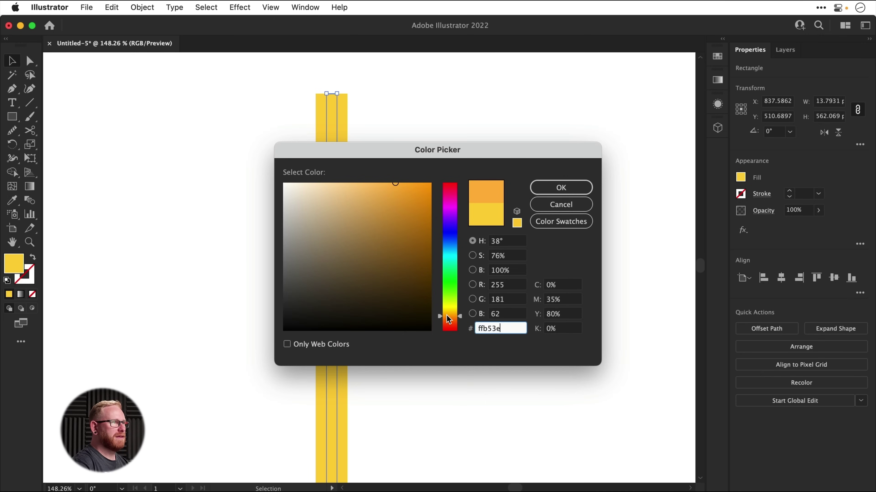
click(561, 187)
Step: Fill the right strip with orange #ffac3e
click(344, 211)
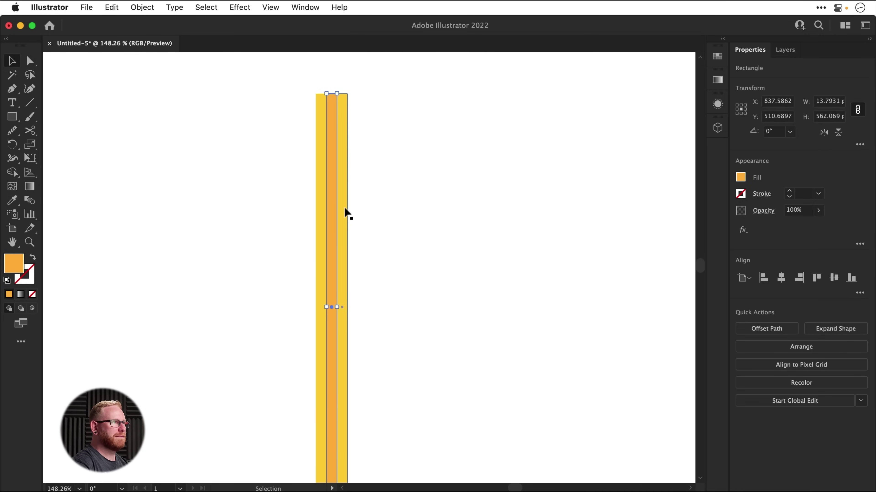
double_click(15, 264)
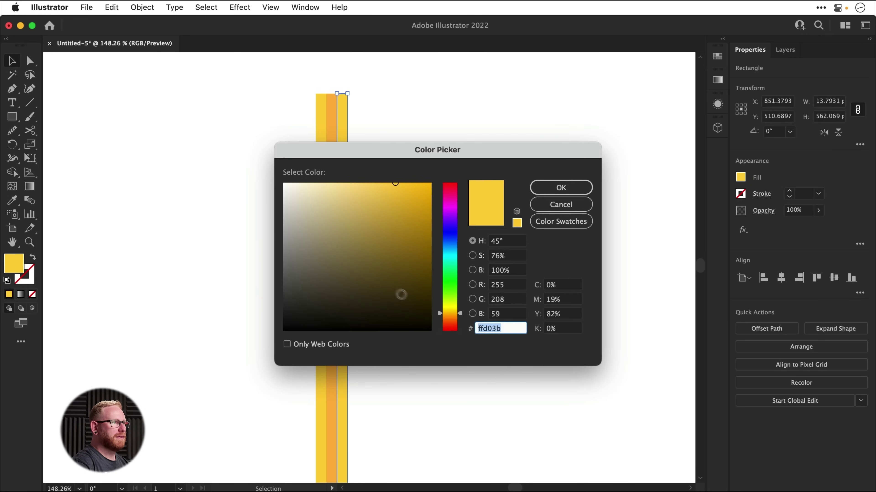
click(452, 316)
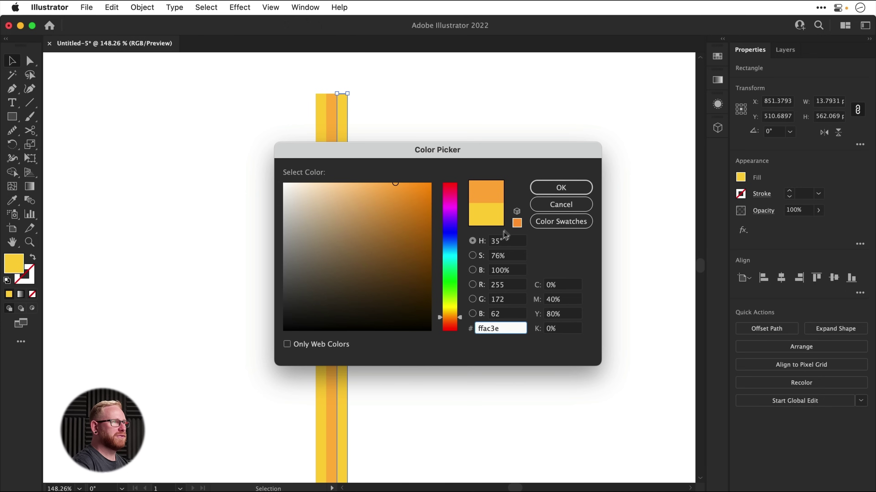
click(561, 187)
click(496, 231)
Step: Set the right strip's fill to the darker orange #ff9b40
key(z)
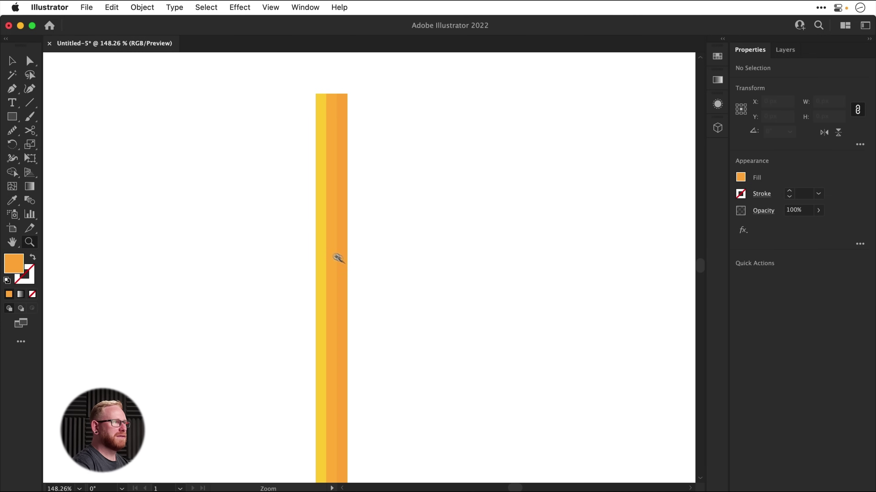
drag(329, 255, 510, 362)
key(v)
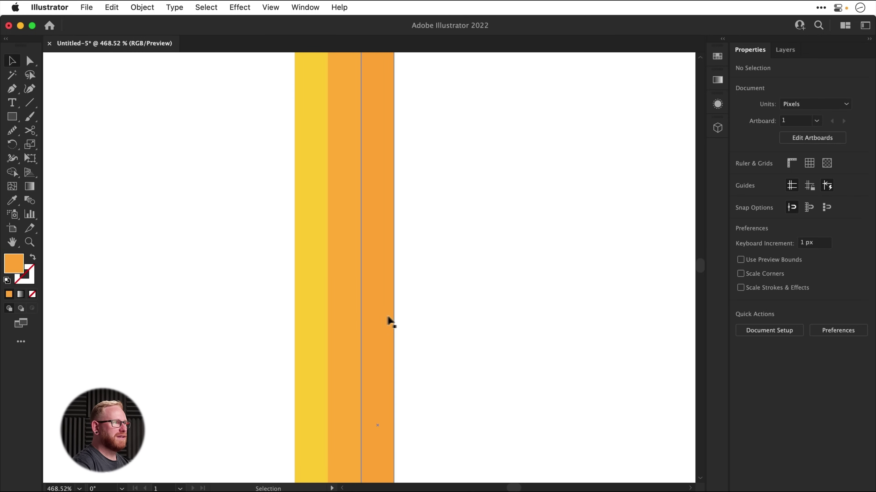
click(375, 321)
double_click(14, 264)
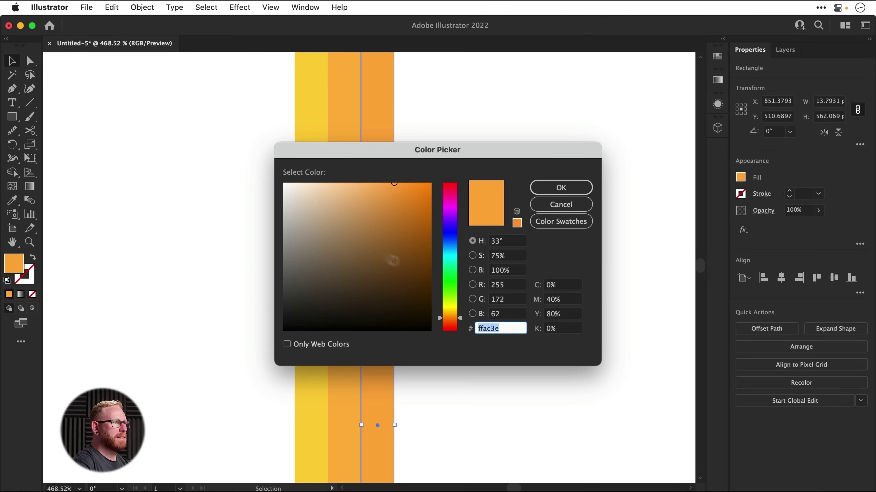
text(ff9b40)
click(561, 187)
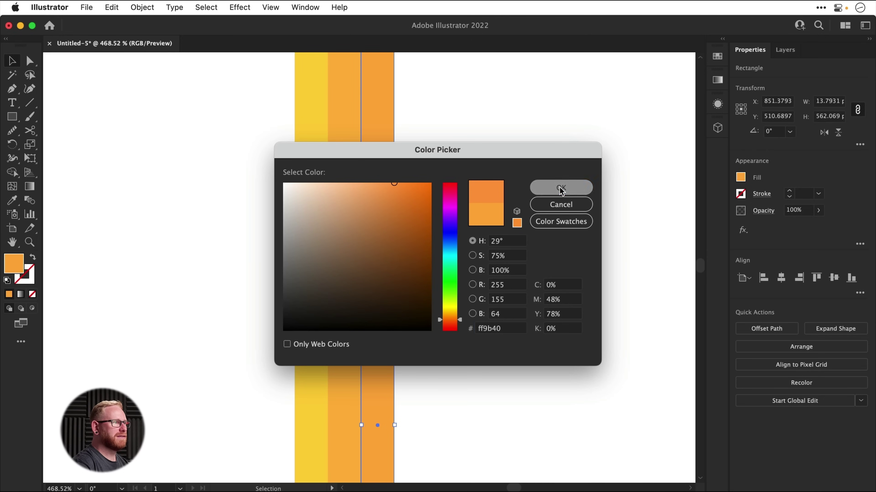
click(545, 210)
Step: Draw a four-point tapered shape about 34 px tall below the yellow strip, slanting inward to a tip about 2.4 px wide
key(super+minus)
key(super+minus)
key(super+minus)
key(super+minus)
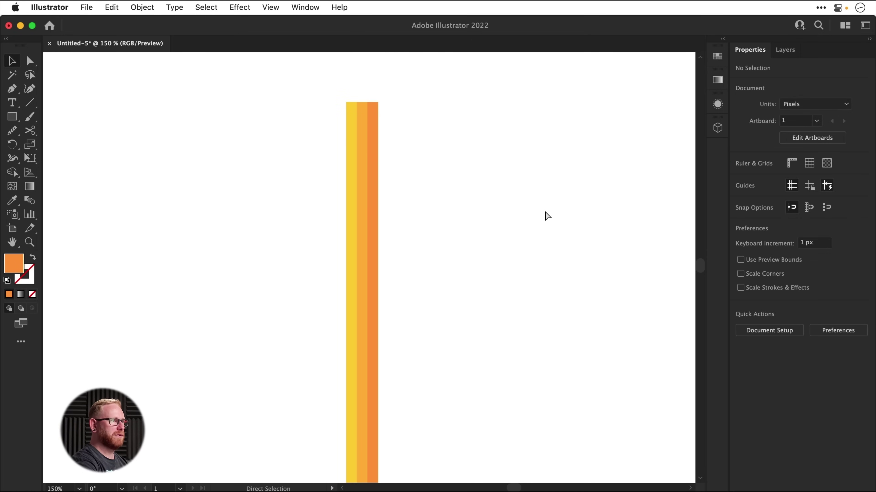
key(super+0)
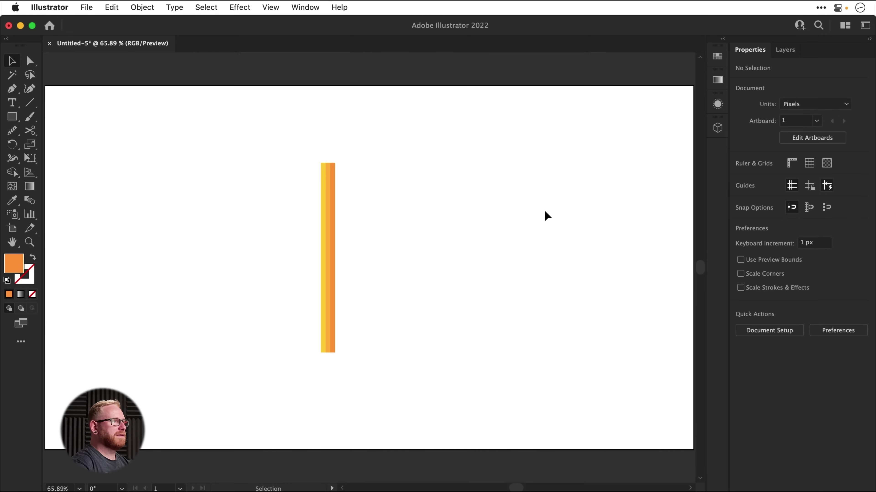
key(z)
drag(329, 364, 548, 430)
key(space)
drag(364, 362, 415, 323)
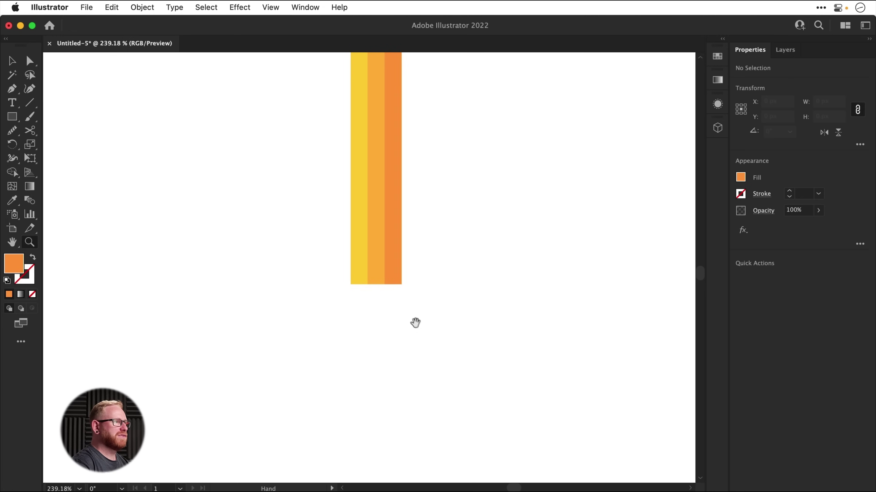
drag(386, 298, 519, 408)
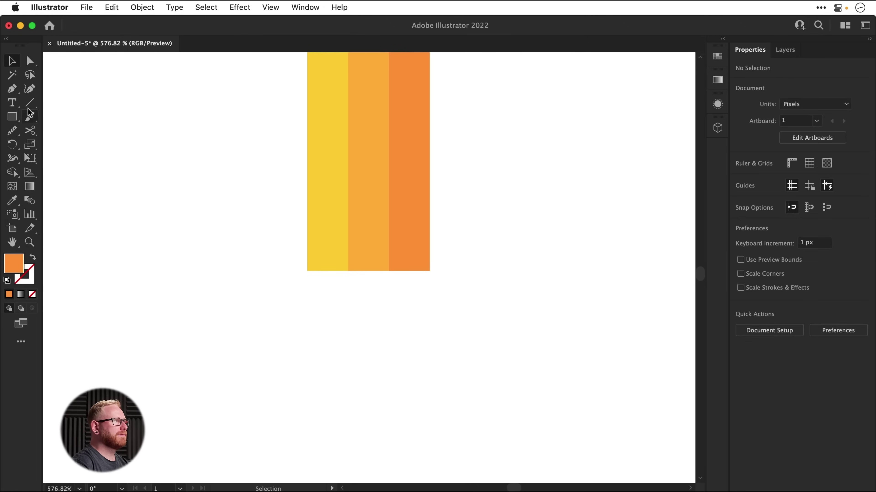
click(13, 92)
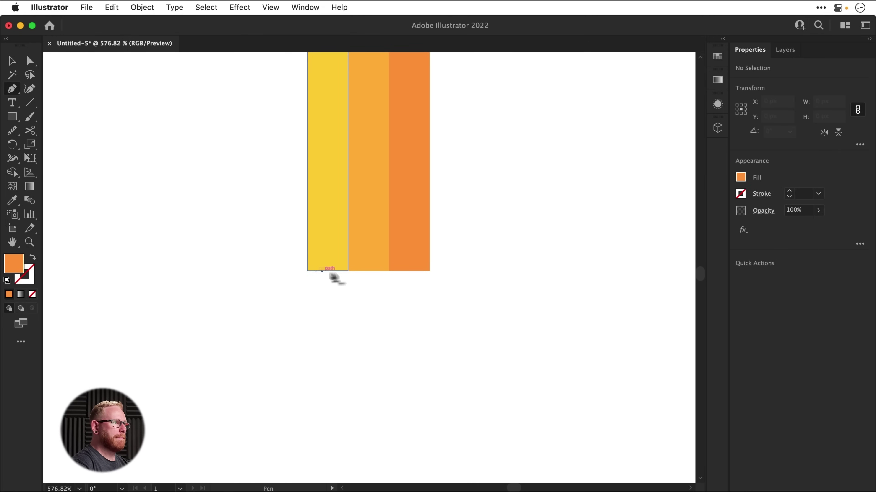
click(348, 271)
click(307, 271)
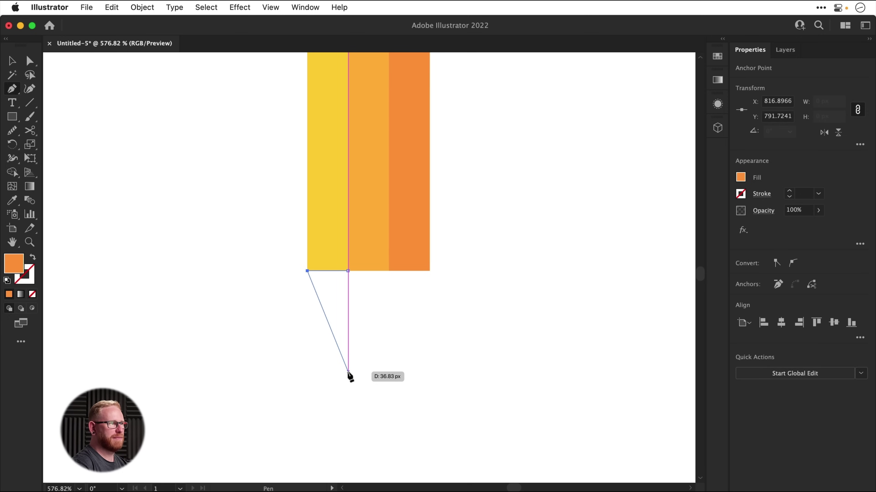
click(348, 372)
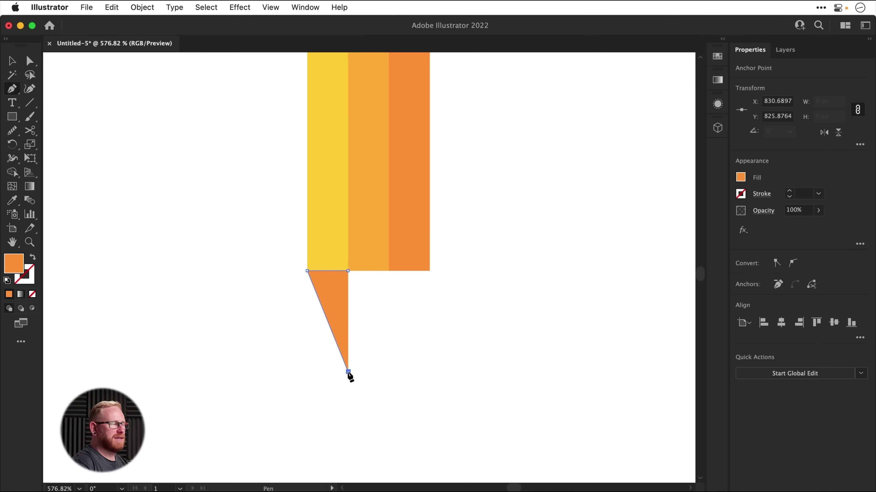
click(355, 372)
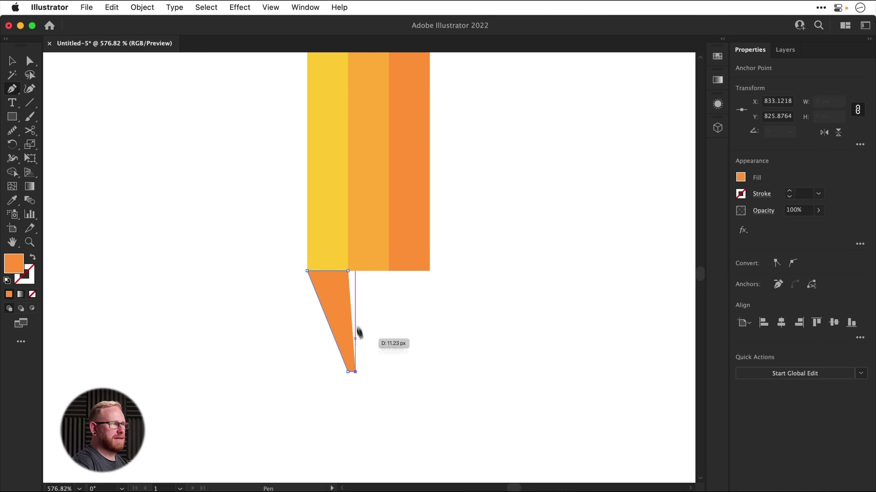
click(348, 271)
key(v)
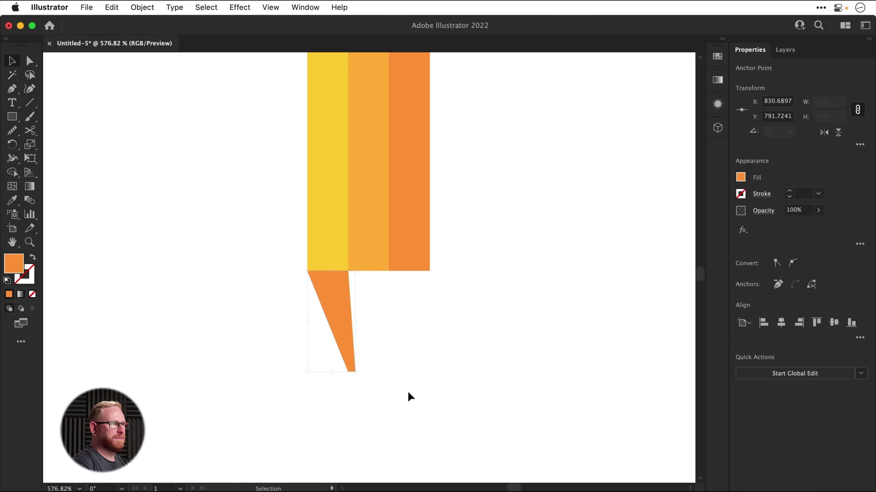
click(384, 334)
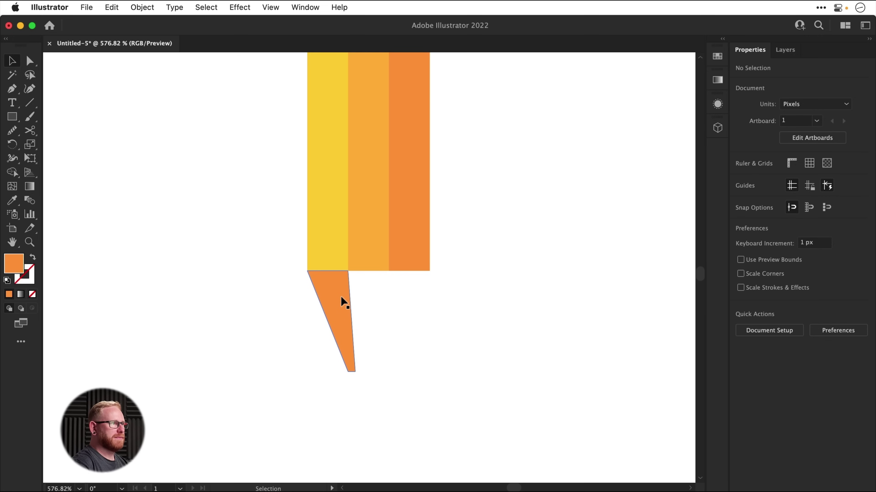
Step: Duplicate the tapered shape beneath the right strip and flip the copy horizontally
mouse_move(341, 296)
mouse_down()
mouse_move(421, 297)
mouse_move(412, 289)
mouse_up()
click(823, 132)
click(411, 338)
Step: Draw a four-point shape filling the gap between the two tapered shapes, from the middle strip's bottom edge to the inner tip corners
key(z)
click(395, 352)
mouse_move(395, 353)
mouse_down()
mouse_move(422, 384)
mouse_move(385, 348)
mouse_up()
key(p)
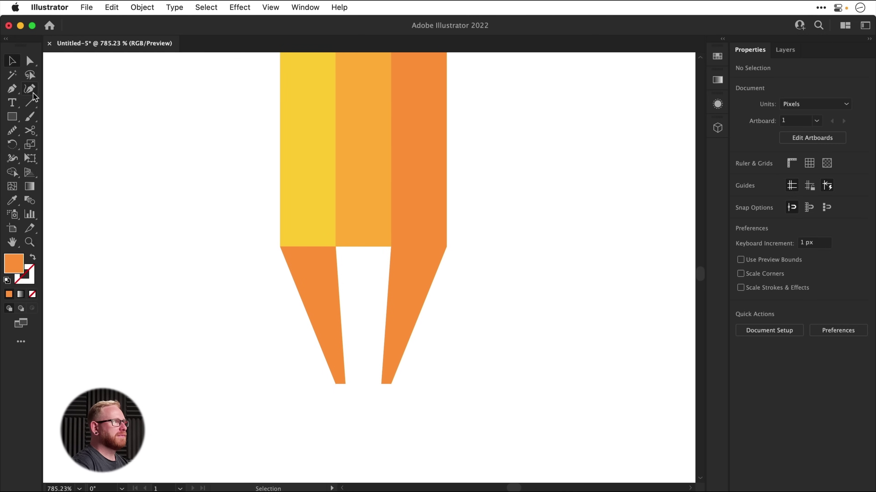
click(19, 92)
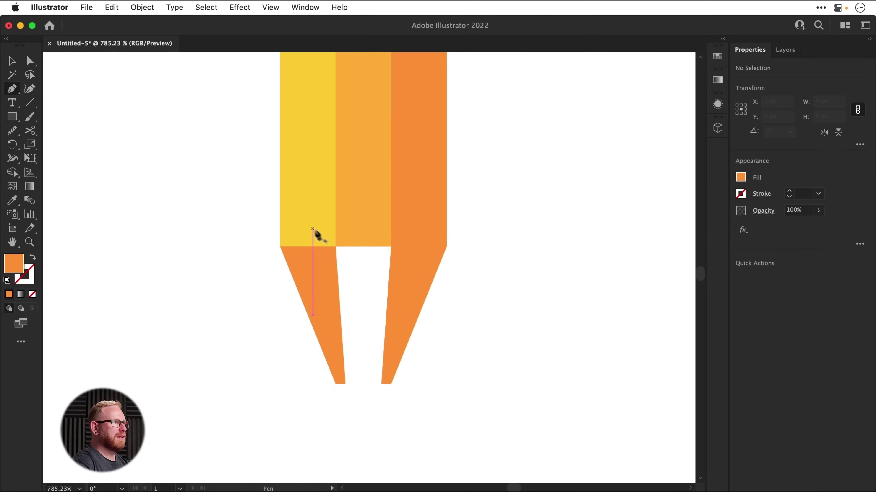
click(335, 247)
click(390, 247)
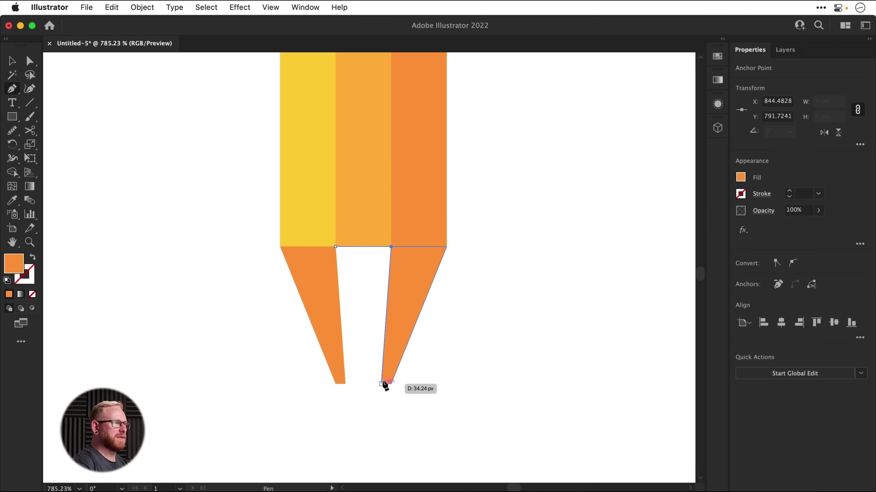
click(382, 384)
click(345, 384)
click(335, 247)
key(v)
click(494, 339)
scroll(486, 333, down, 2)
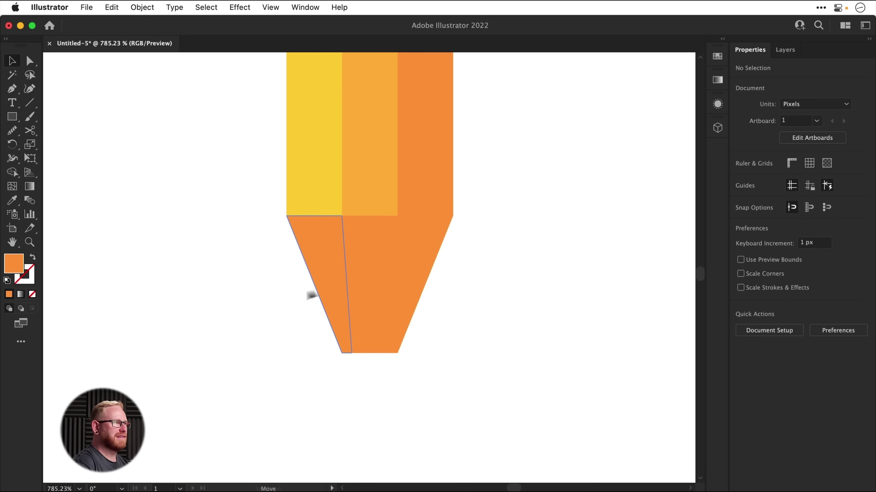
drag(322, 288, 283, 302)
key(super+z)
drag(370, 279, 380, 381)
key(super+z)
drag(420, 262, 469, 343)
key(a)
key(super+z)
Step: Lengthen the three tapered shapes to about 40 px tall by moving their bottom anchor points straight down
drag(241, 399, 445, 313)
drag(398, 355, 397, 376)
click(461, 354)
key(v)
scroll(446, 293, down, 3)
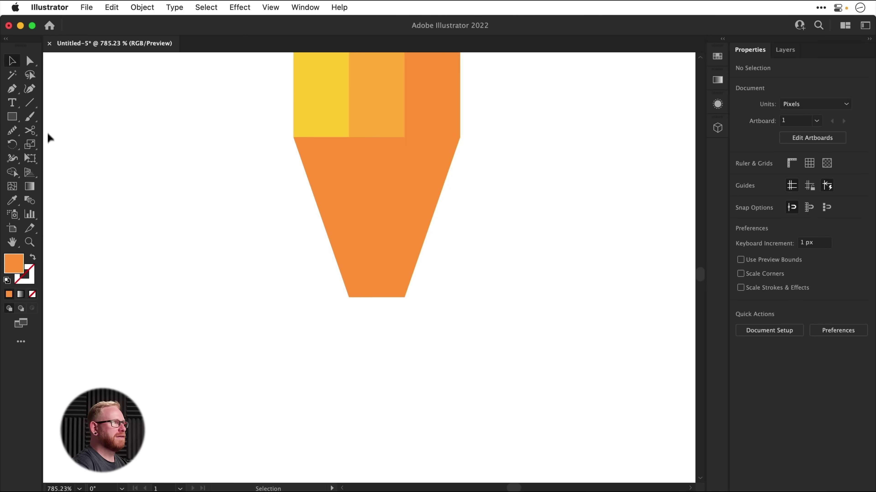
Step: Draw a downward-pointing triangle about 14 px wide beneath the tapered shapes, spanning their bottom edge
click(15, 91)
click(349, 298)
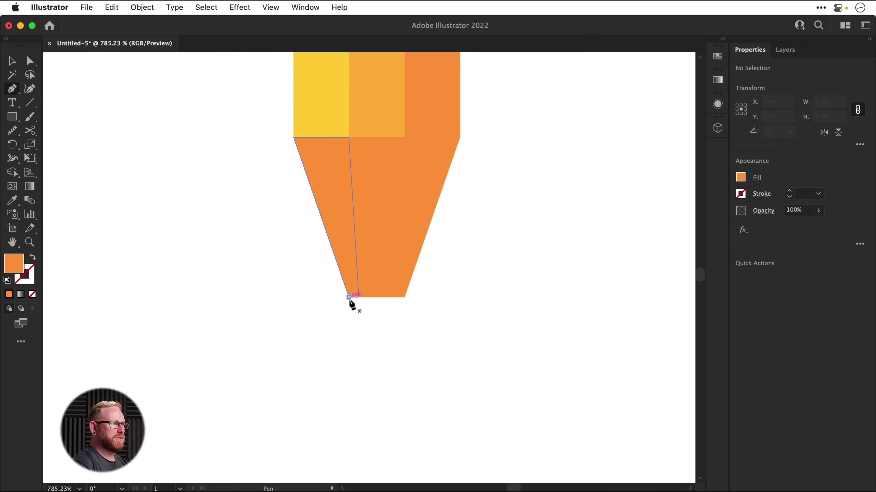
click(377, 363)
click(404, 298)
click(348, 297)
key(v)
Step: Fill the triangular tip with near-black #232323
double_click(11, 266)
text(212121)
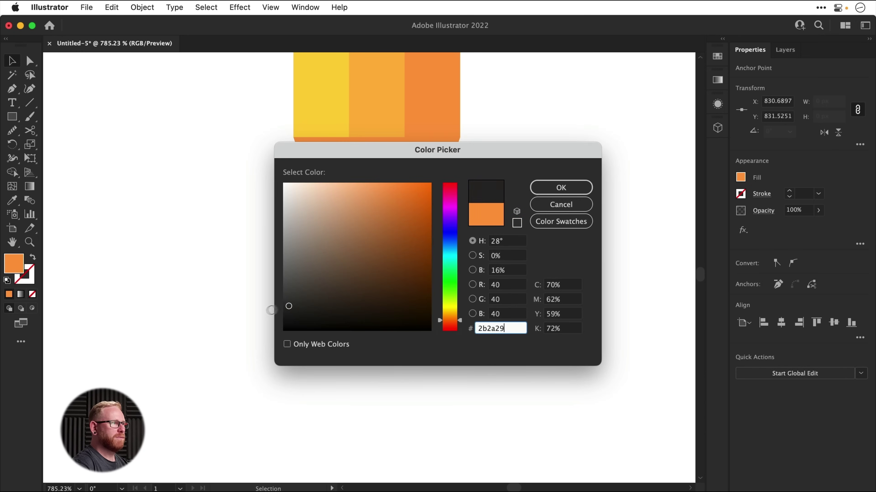
click(563, 186)
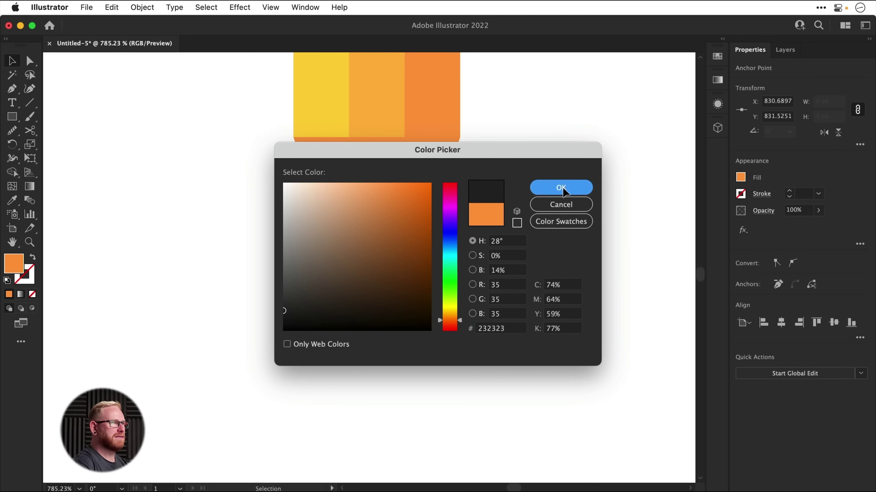
click(558, 262)
Step: Extend the dark triangle's point slightly downward and round it to a radius of about 1 px
drag(483, 284, 483, 339)
key(a)
drag(376, 417, 378, 426)
key(Up)
key(Up)
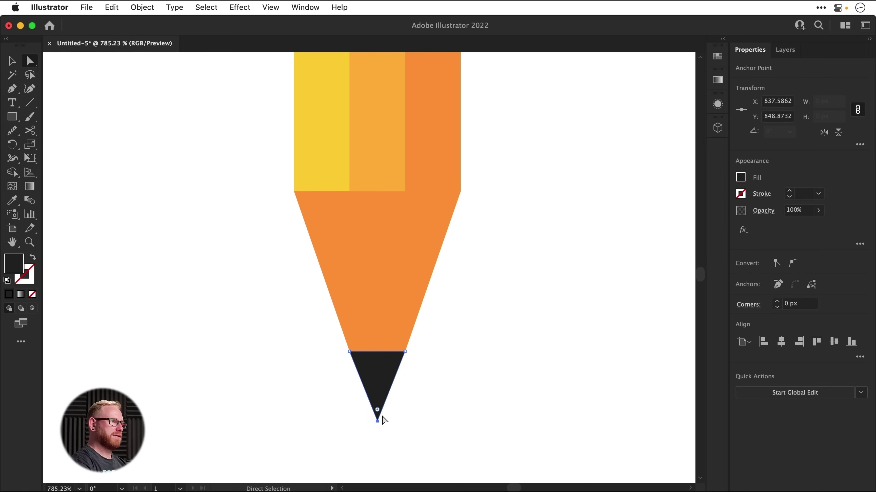
drag(377, 411, 380, 412)
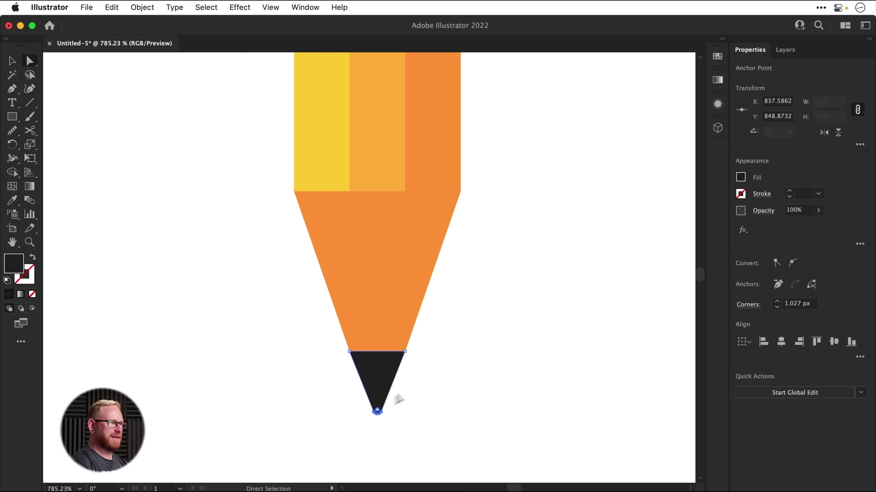
click(472, 343)
key(v)
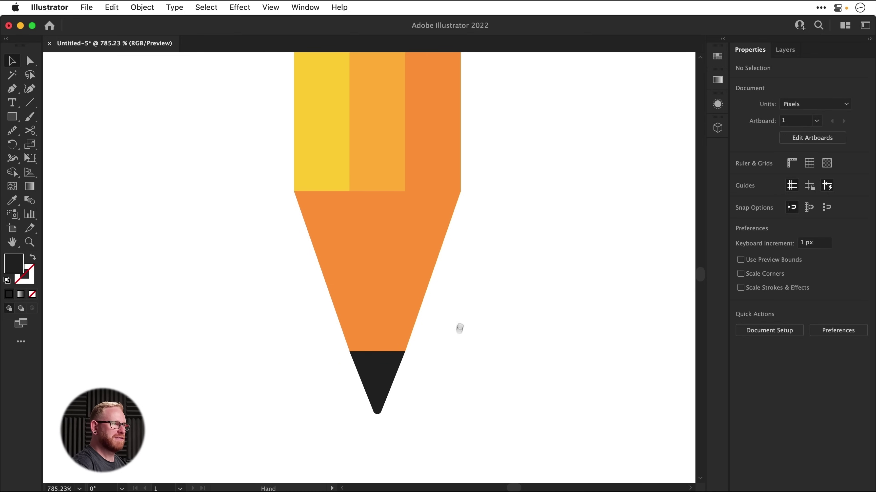
Step: Fill the left tapered shape with light peach #ffd8b8
drag(460, 324, 453, 380)
click(336, 291)
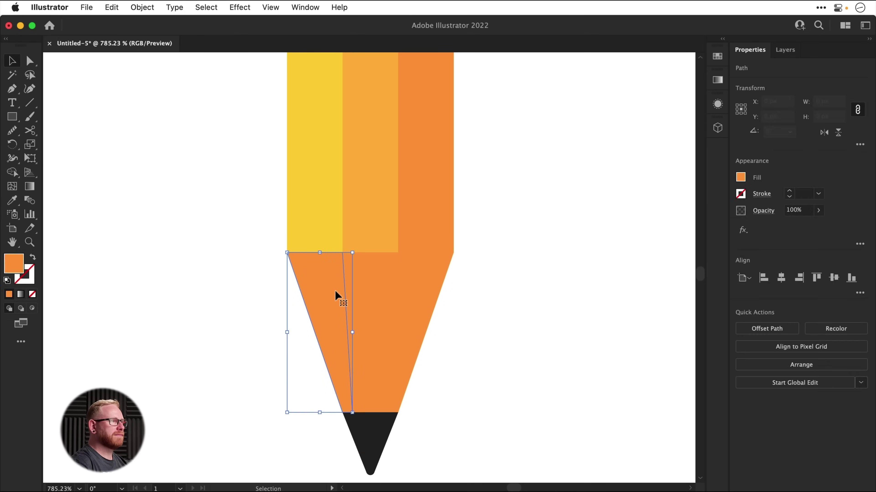
double_click(15, 266)
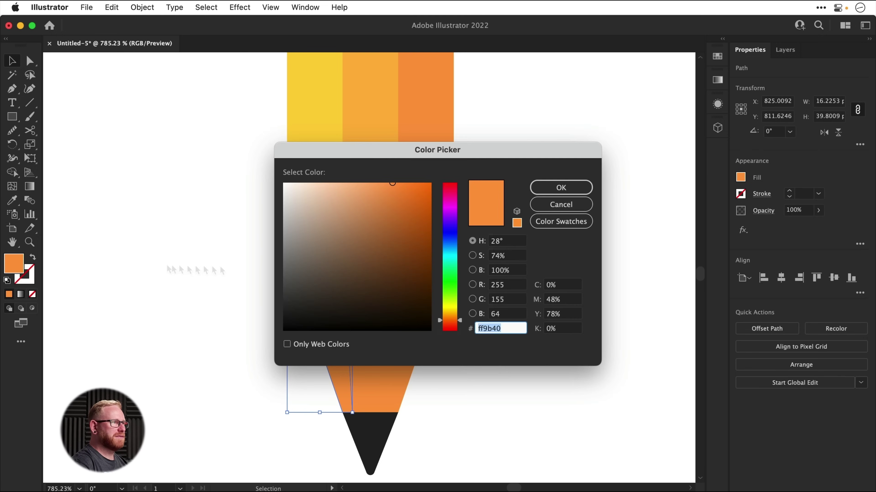
drag(381, 238, 324, 180)
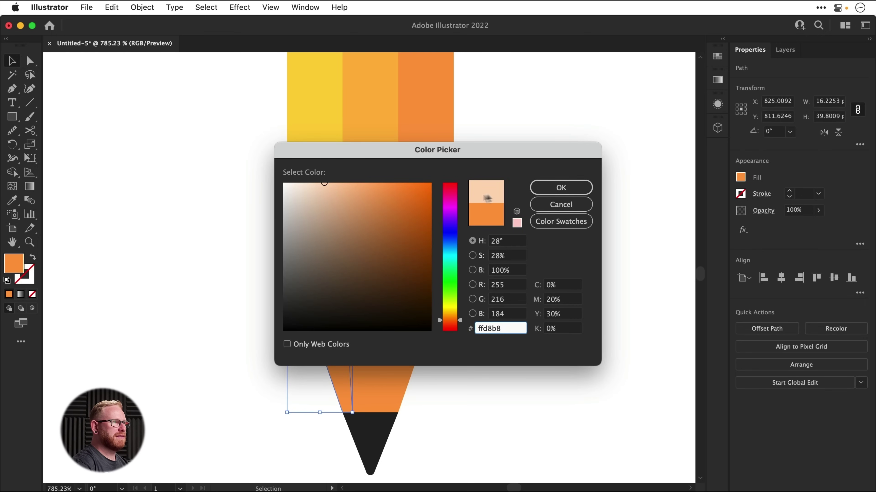
click(557, 189)
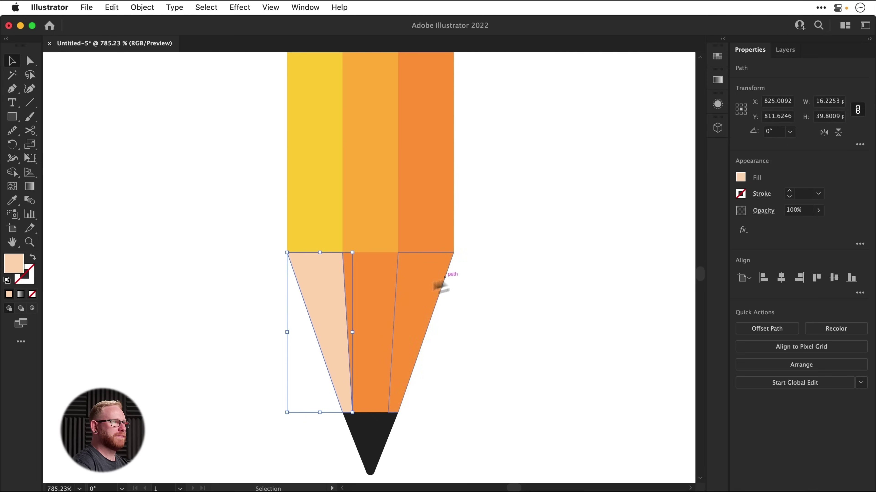
Step: Fill the middle tapered shape with a slightly darker peach, starting from #ffd8b8
click(369, 311)
double_click(9, 266)
text(ffd8b8)
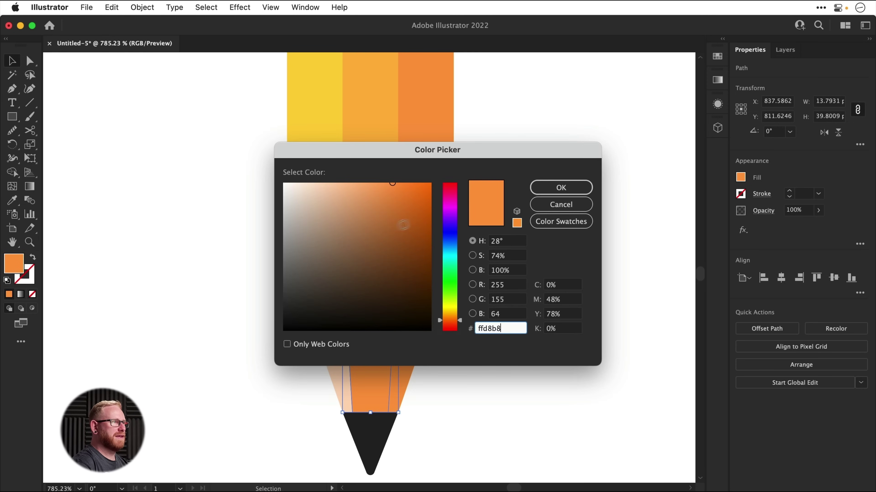
key(Tab)
click(336, 195)
click(561, 188)
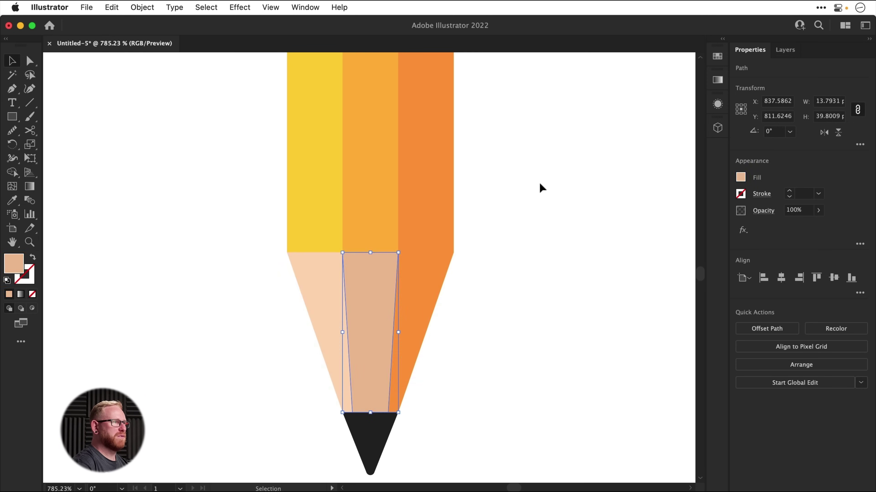
Step: Fill the right tapered shape with a tan darker than the middle one, starting from #ffd8b8
click(432, 306)
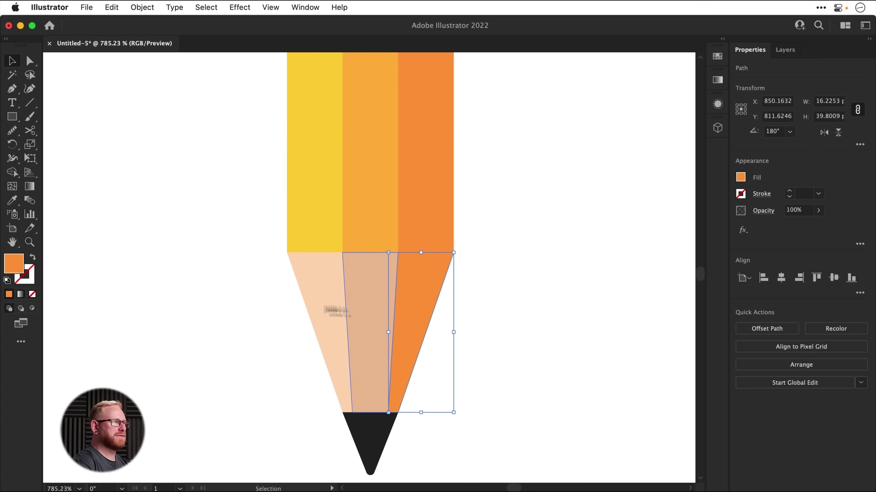
double_click(14, 266)
text(ffd8b8)
key(Tab)
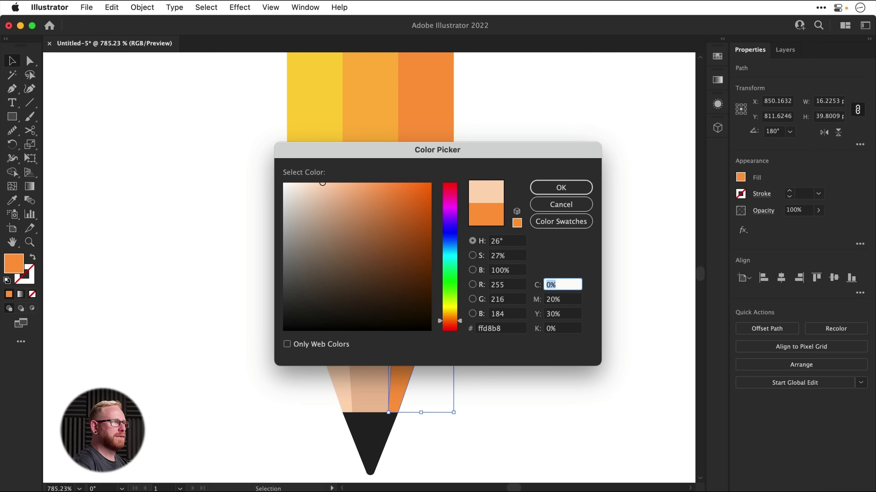
click(332, 195)
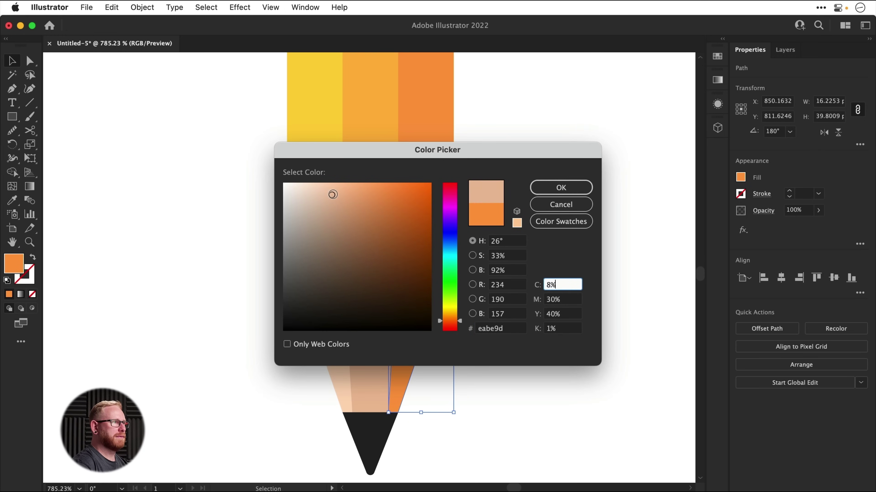
drag(337, 195, 343, 199)
click(550, 188)
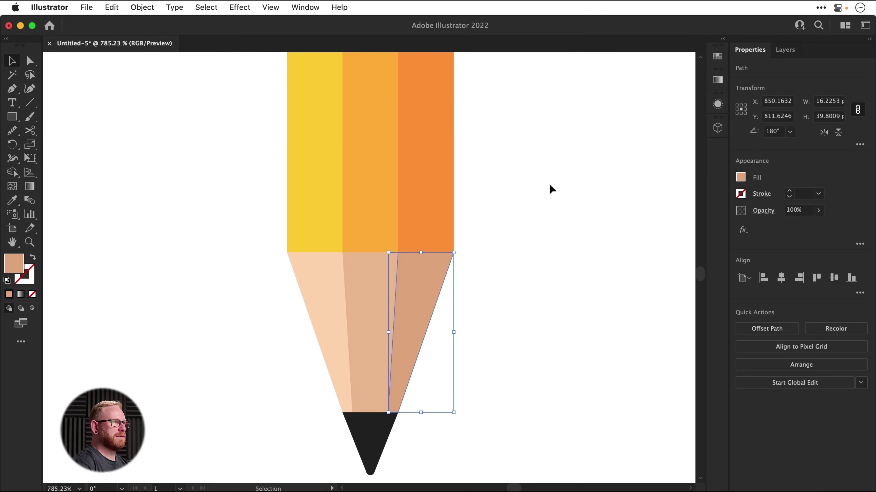
click(543, 198)
key(super+minus)
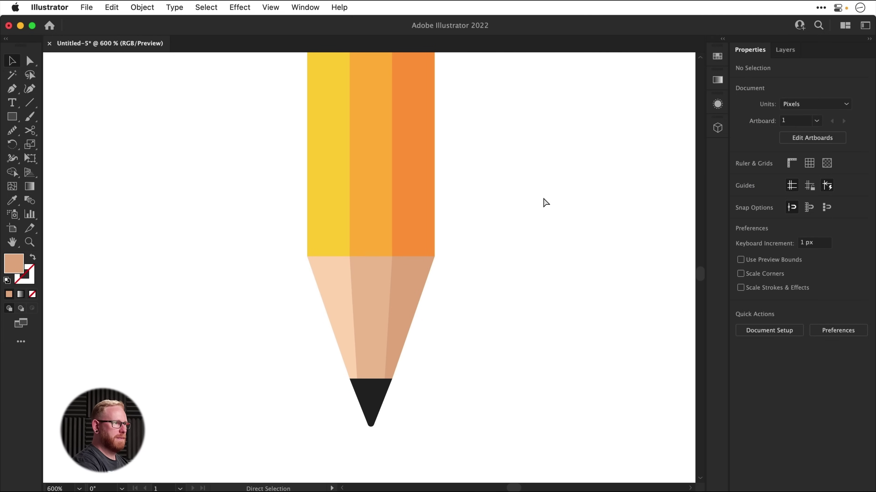
Step: Move the dark tip down by about 7 px, clear of the tapered wood shapes
key(super+space)
mouse_move(372, 388)
mouse_down()
mouse_move(447, 430)
mouse_move(445, 421)
mouse_up()
key(space)
drag(444, 419, 410, 355)
key(a)
click(378, 351)
key(shift+Down)
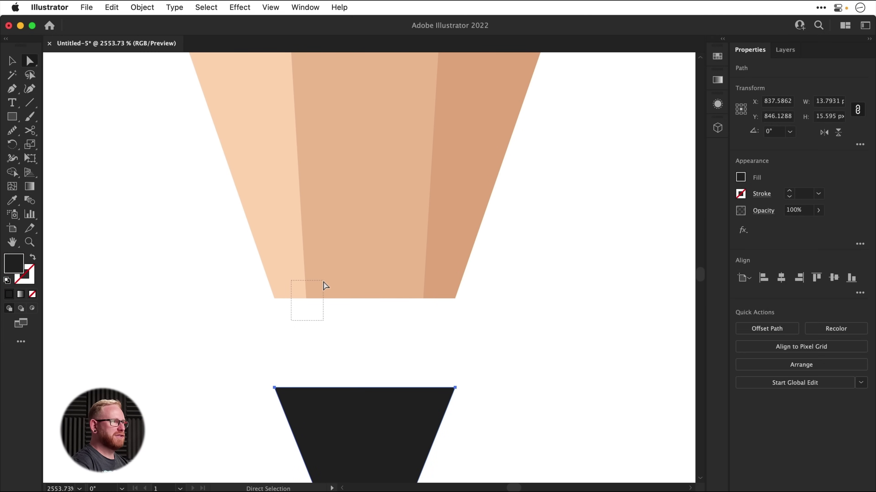
Step: Narrow the lower end of the middle tapered shape by moving both shared bottom seam points inward 2 px each
drag(325, 286, 324, 285)
key(Right)
key(Right)
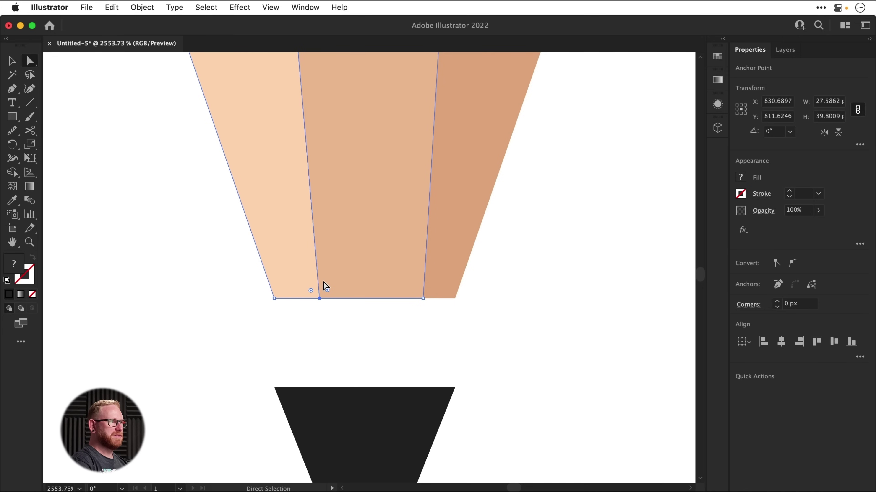
drag(408, 312, 438, 283)
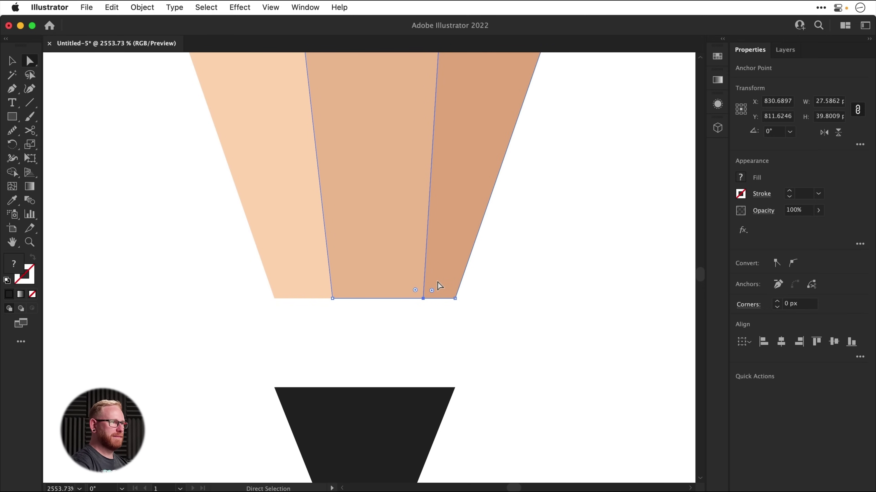
key(Left)
key(Left)
key(super+minus)
key(super+minus)
key(super+minus)
key(super+minus)
key(super+minus)
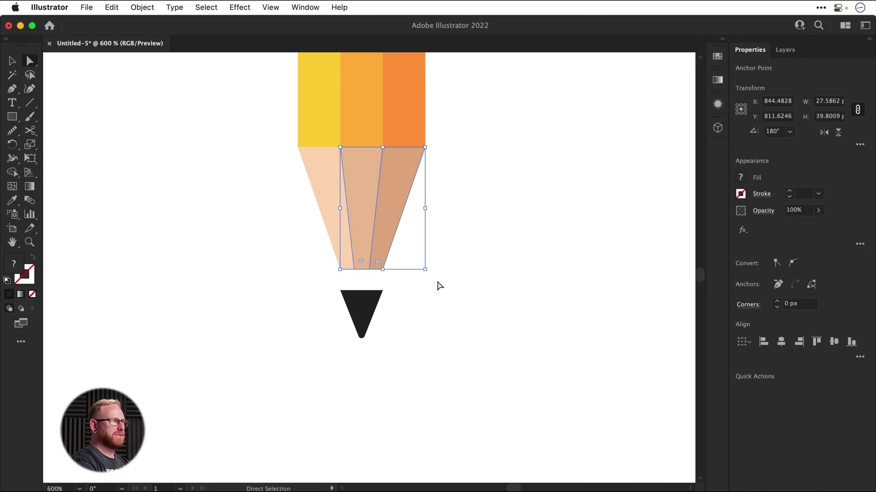
key(v)
click(437, 282)
Step: Move the dark tip back up so it sits flush against the bottom edge of the tapered wood shapes
key(a)
drag(369, 314, 367, 292)
key(super+z)
key(shift+Up)
key(Down)
key(Down)
key(Down)
key(Down)
key(Down)
key(Down)
scroll(368, 296, up, 5)
drag(377, 307, 354, 278)
click(471, 299)
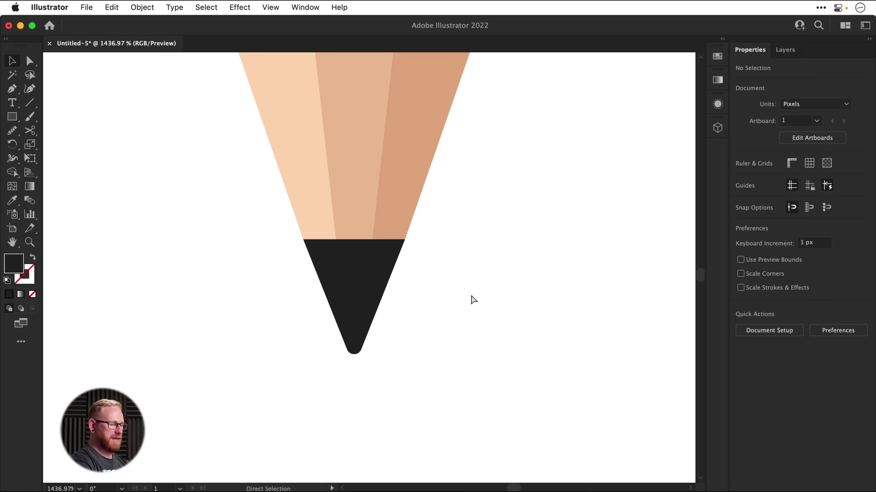
Step: Round the yellow strip's top outer corner at the pencil's end to a radius of 3 px
key(super+minus)
key(super+minus)
key(super+minus)
key(super+minus)
key(super+minus)
key(super+minus)
key(super+minus)
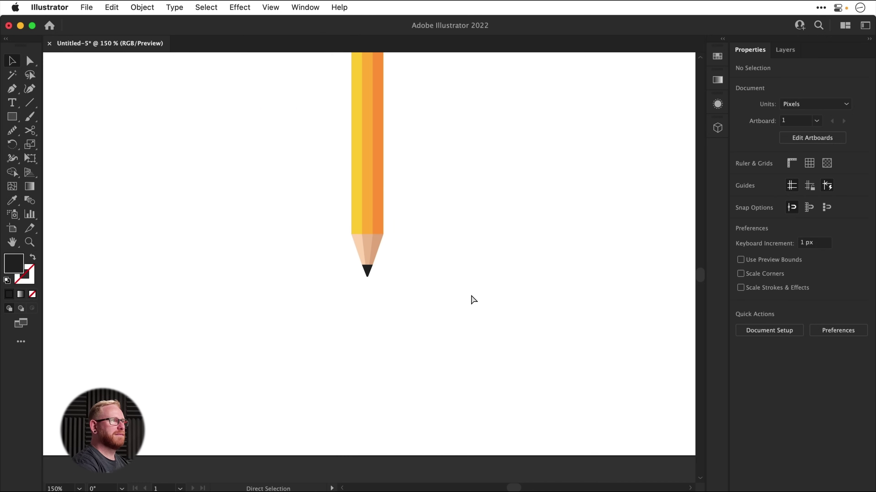
key(super+minus)
mouse_move(485, 246)
mouse_down()
mouse_move(471, 356)
mouse_move(477, 445)
mouse_up()
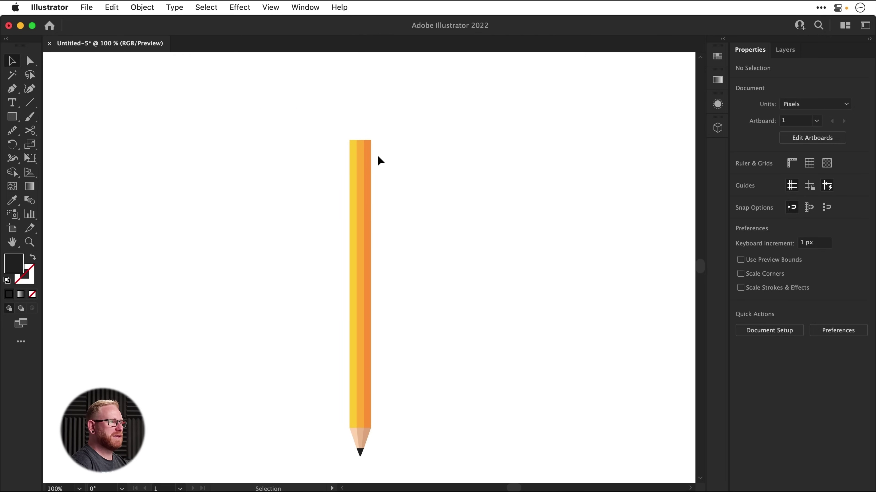
key(z)
mouse_move(357, 139)
mouse_down()
mouse_move(433, 205)
mouse_move(694, 357)
mouse_up()
drag(366, 168, 424, 203)
key(a)
click(281, 148)
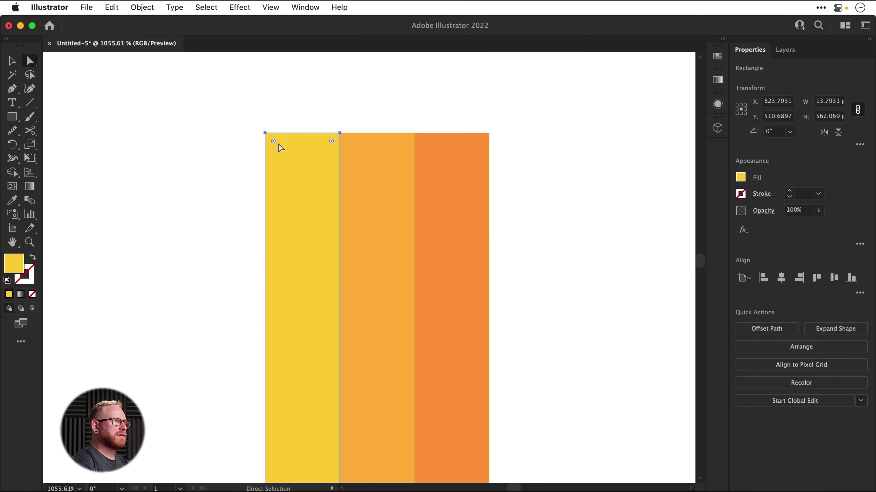
drag(275, 143, 279, 144)
double_click(279, 145)
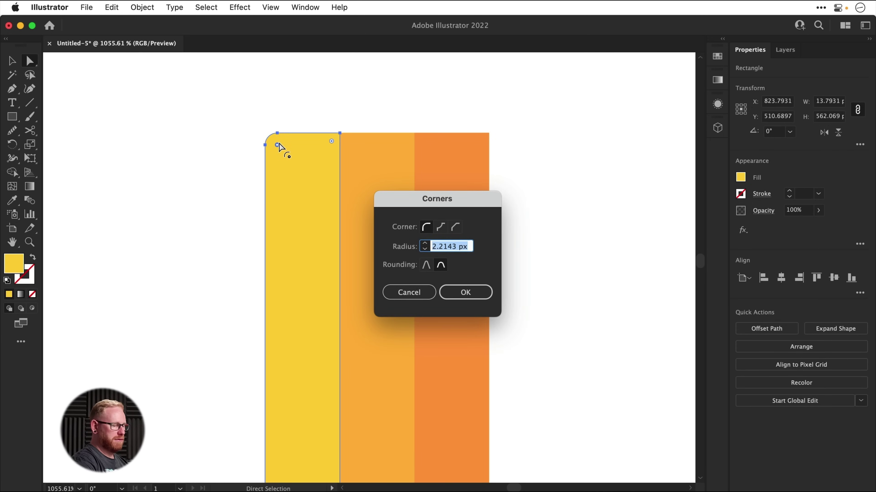
text(3)
key(Return)
Step: Round the dark orange strip's top outer corner to a radius of 3 px
click(450, 159)
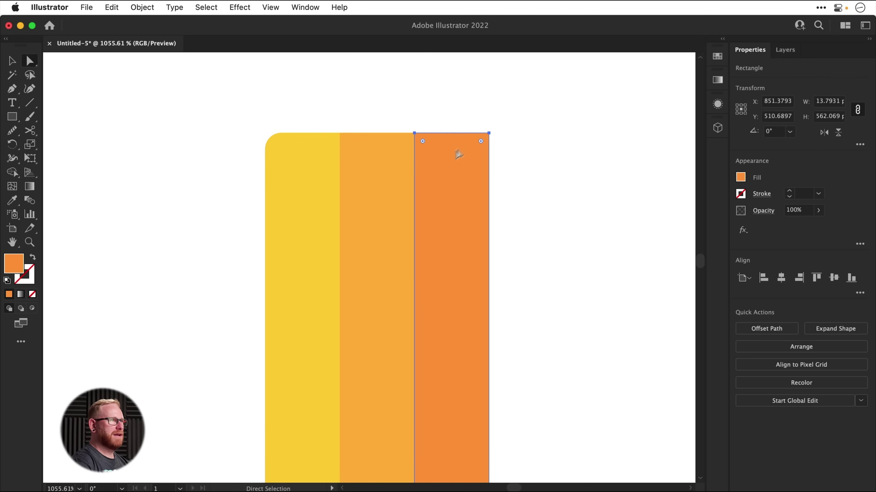
double_click(479, 141)
text(3)
key(Return)
key(v)
click(584, 201)
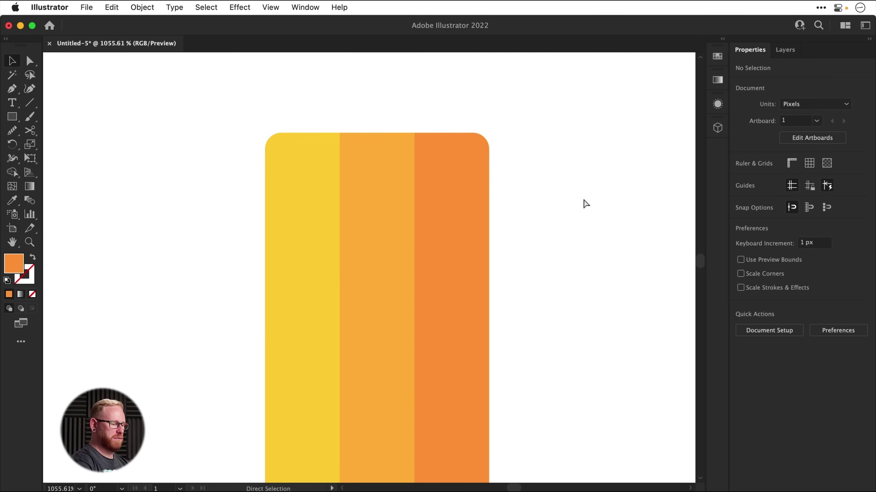
Step: Save the complete pencil artwork as a dynamic Movie Clip symbol named Pencil
key(super+0)
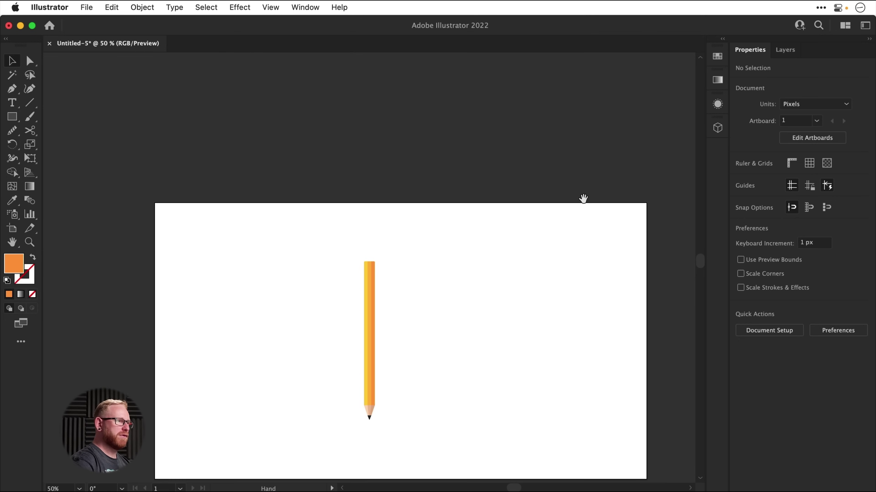
drag(431, 302, 436, 263)
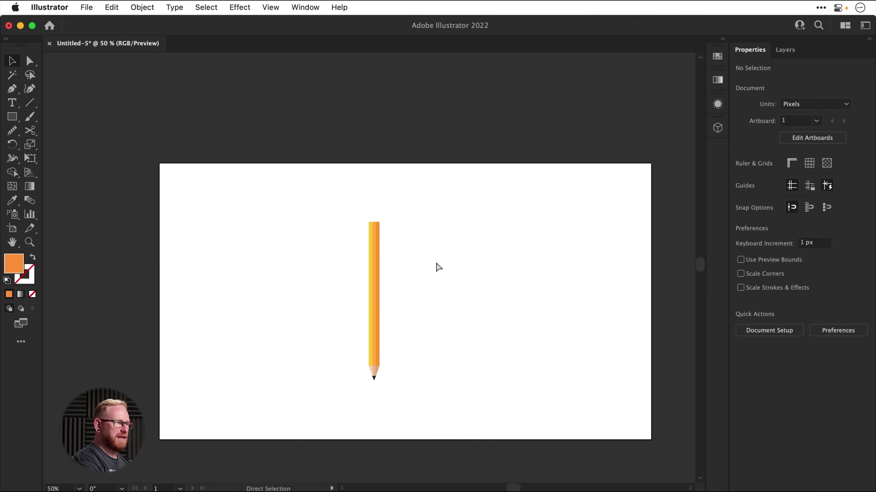
key(super+0)
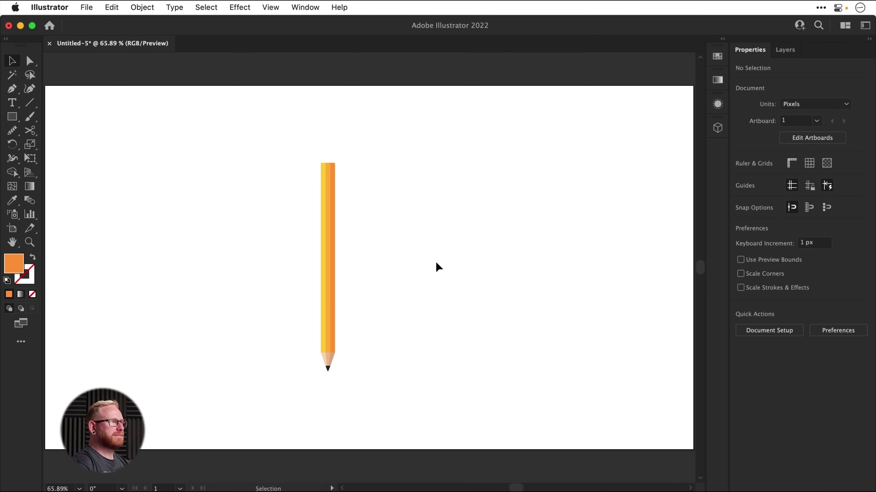
drag(300, 165, 392, 411)
click(306, 7)
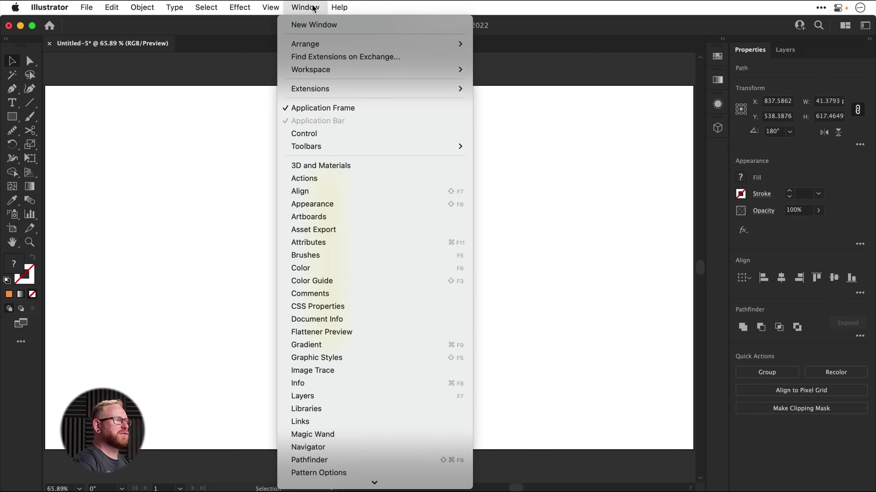
scroll(338, 275, down, 10)
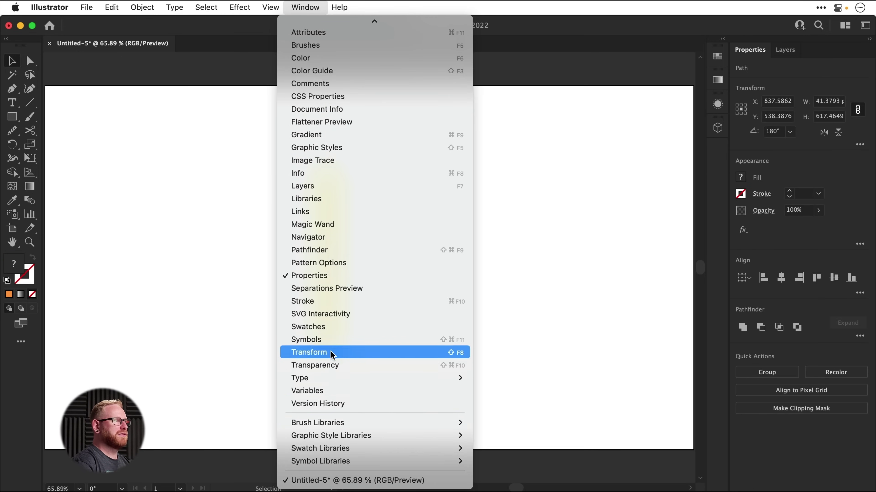
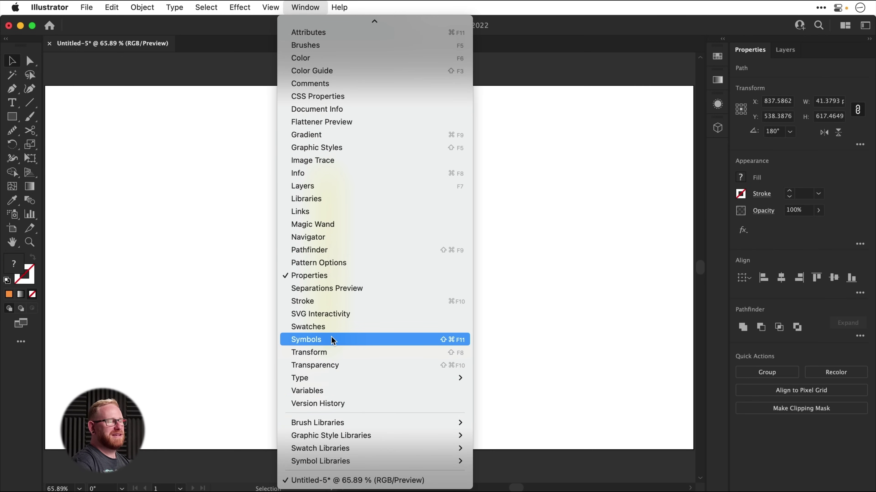
click(332, 341)
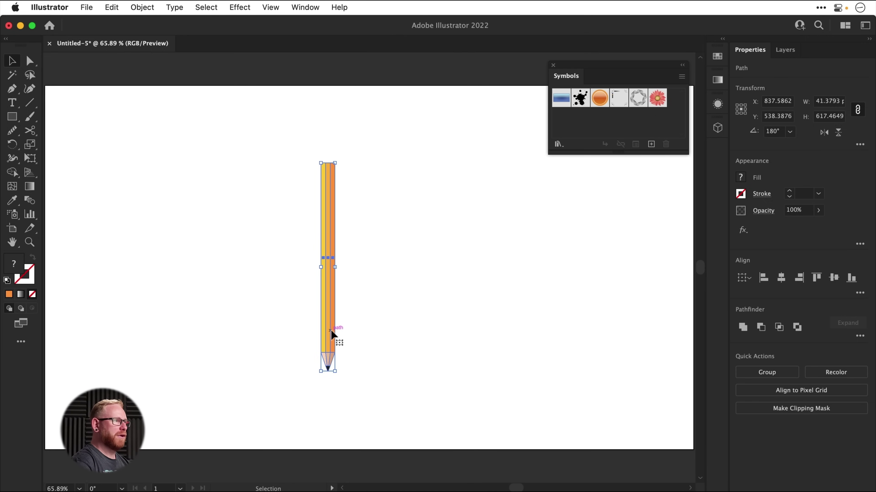
drag(331, 334, 597, 119)
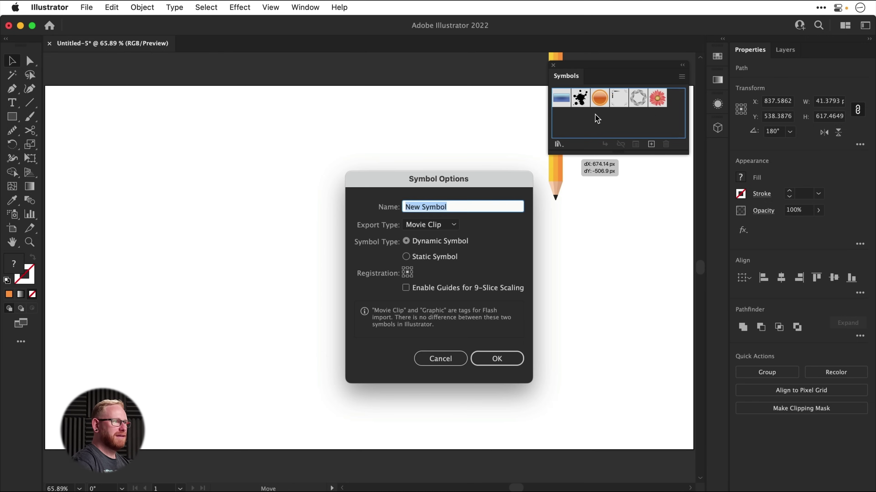
text(Pencil)
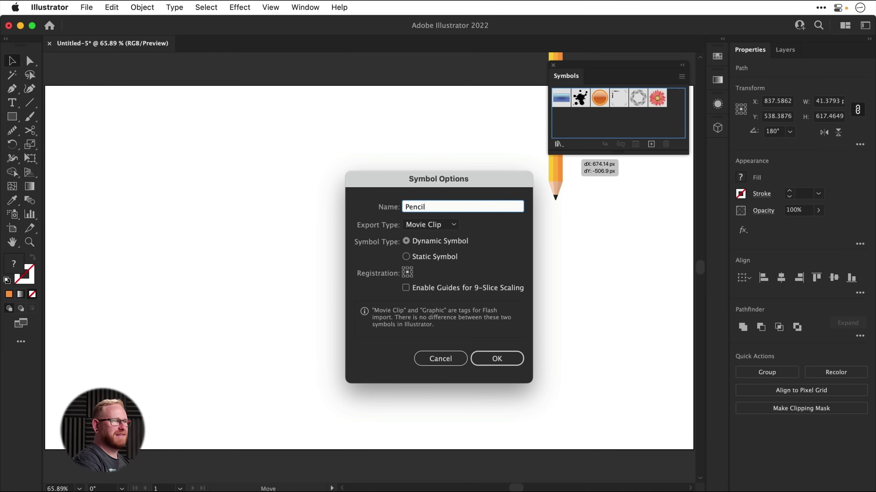
key(Return)
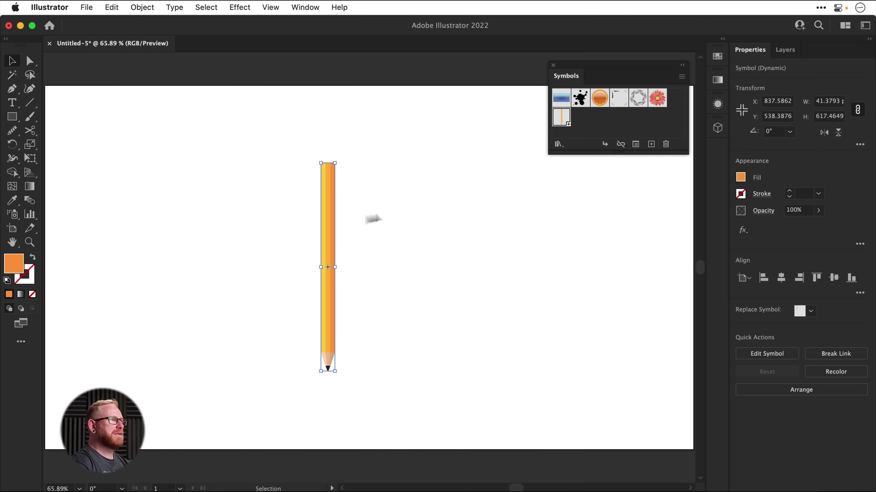
Step: Place two more Pencil symbol instances beside the original and shift the dark orange stripe away from the body in the symbol definition
drag(337, 215, 420, 208)
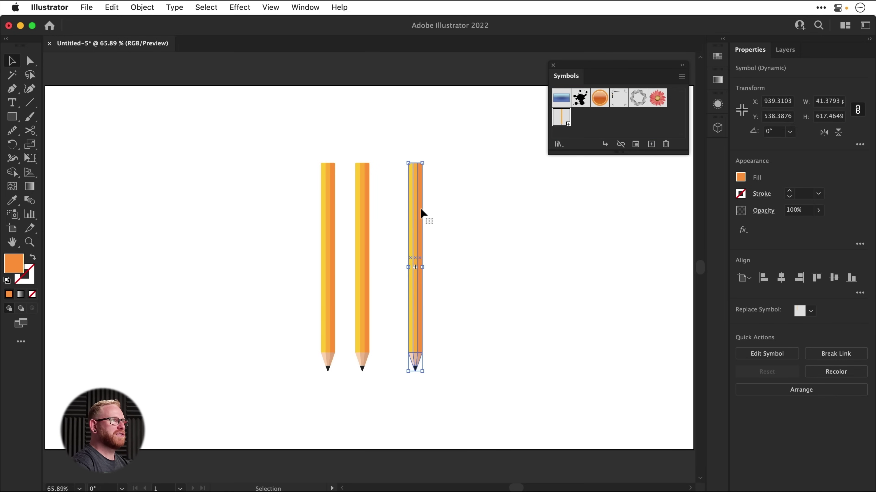
double_click(421, 208)
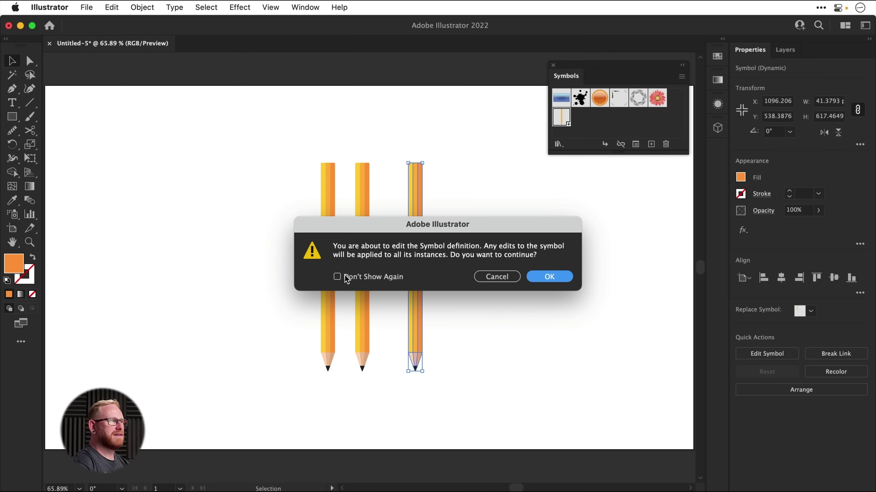
click(337, 276)
click(539, 277)
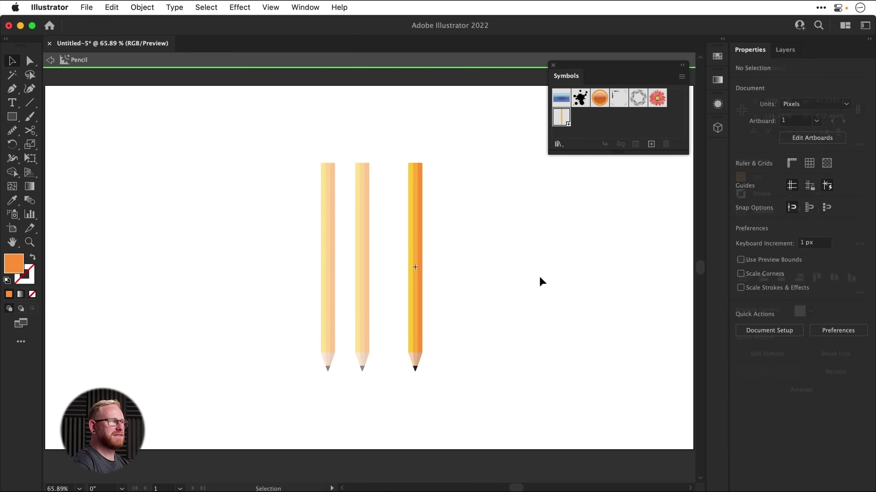
drag(420, 255, 431, 243)
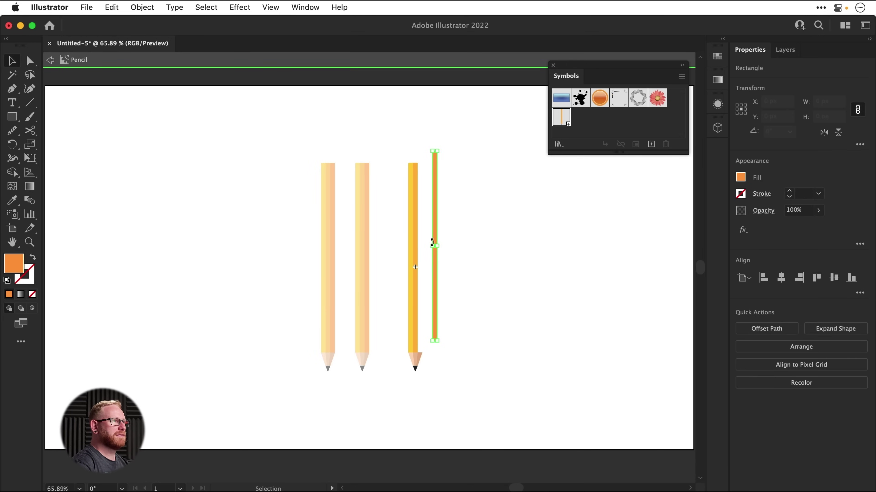
click(48, 61)
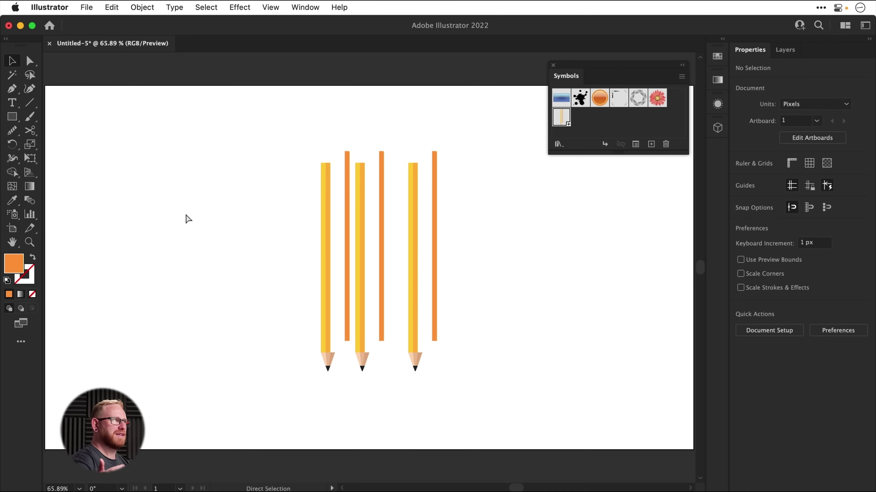
Step: Undo the stripe edit in the Pencil symbol and the duplicated instances
key(super+z)
key(super+z)
key(super+z)
key(super+z)
key(super+z)
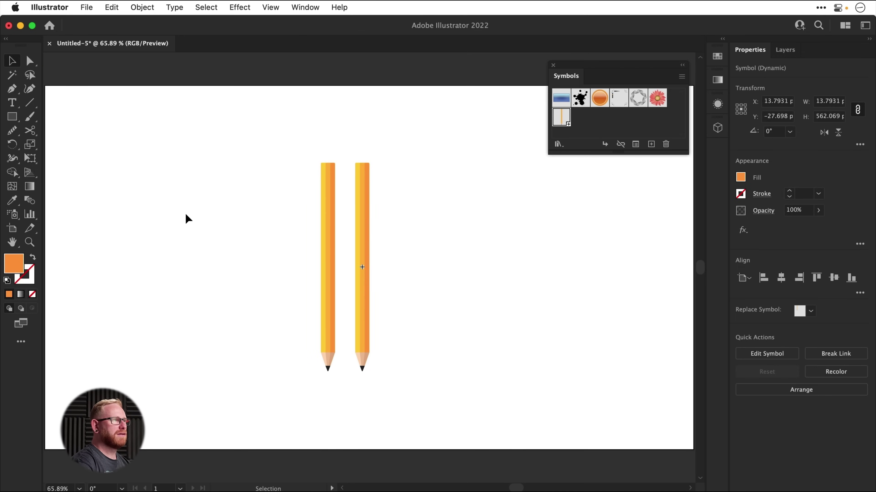
Step: Rotate the original pencil instance diagonally with its tip towards the lower left and move it nearer the artboard's centre
mouse_move(324, 242)
mouse_down()
mouse_move(279, 238)
mouse_move(341, 228)
mouse_up()
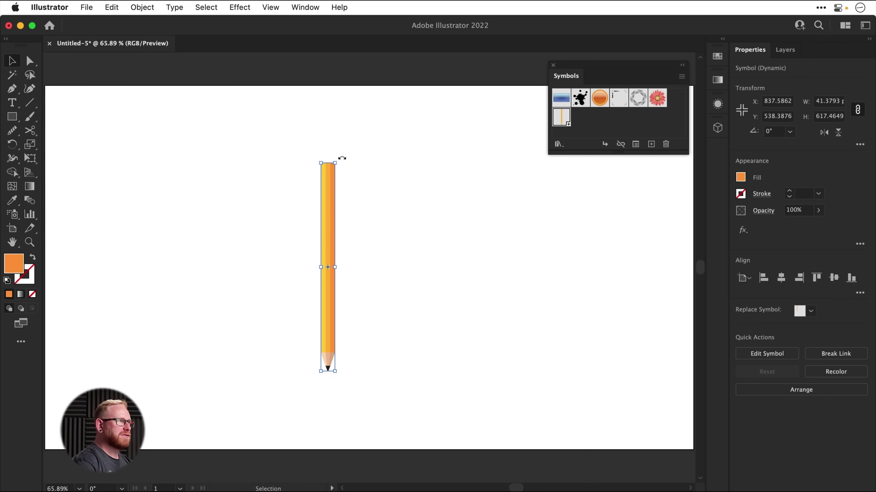
mouse_move(342, 158)
mouse_down()
mouse_move(380, 194)
mouse_move(387, 225)
mouse_move(456, 220)
mouse_up()
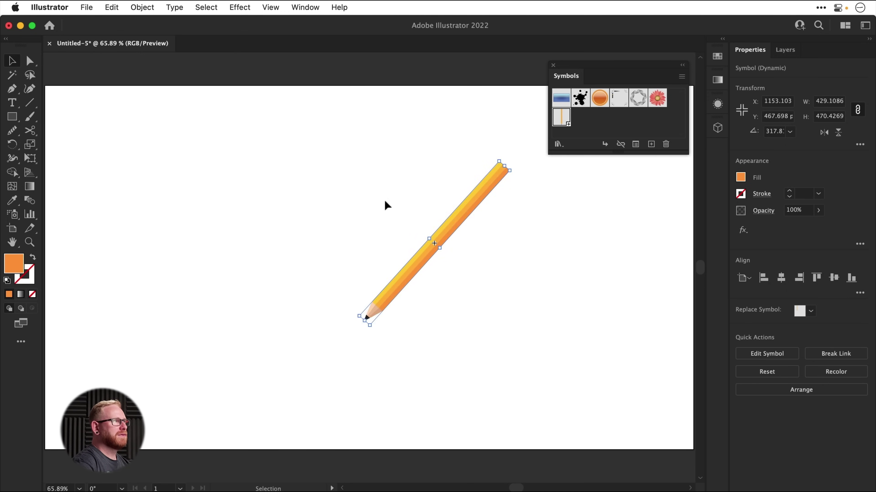
Step: Create a rectangle 800 px wide and 800 px high
click(8, 119)
click(267, 157)
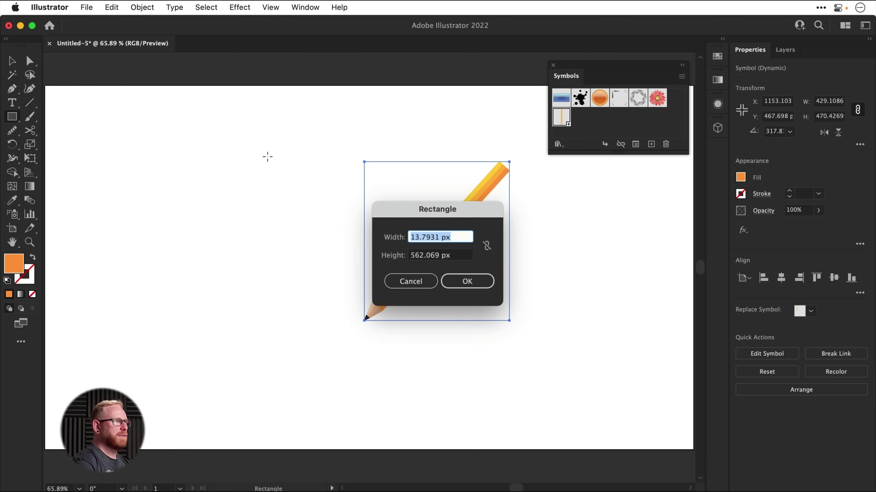
text(8)
key(Tab)
text(800)
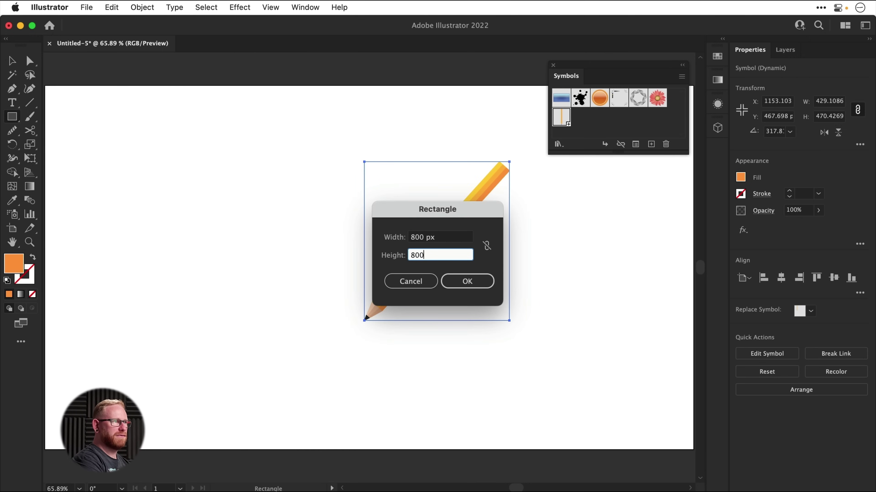
key(Return)
Step: Centre the square horizontally and vertically on the artboard, behind the pencil
key(v)
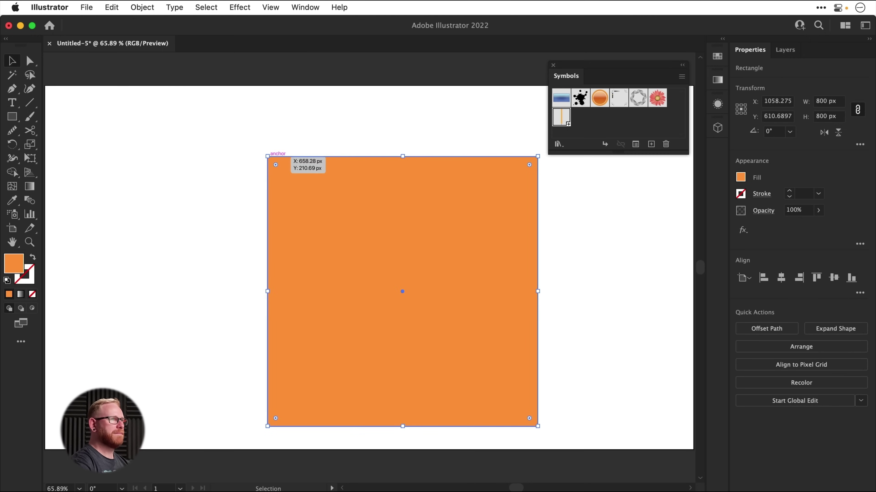
click(781, 277)
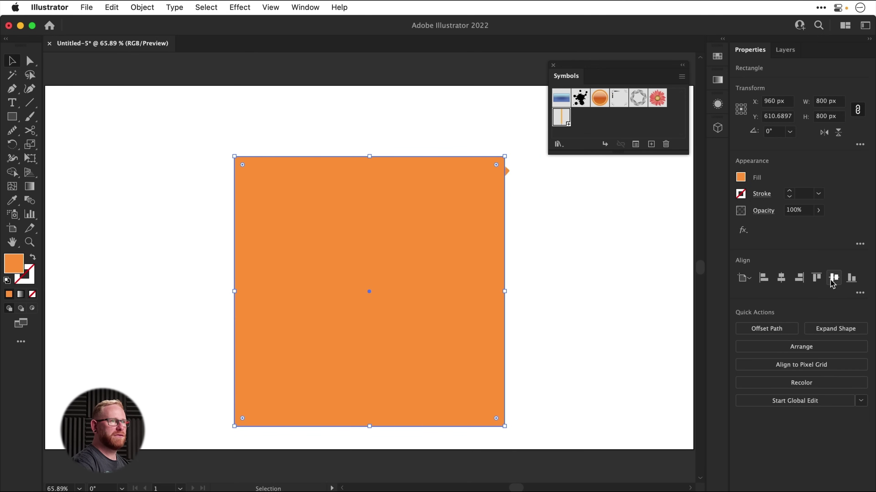
click(831, 281)
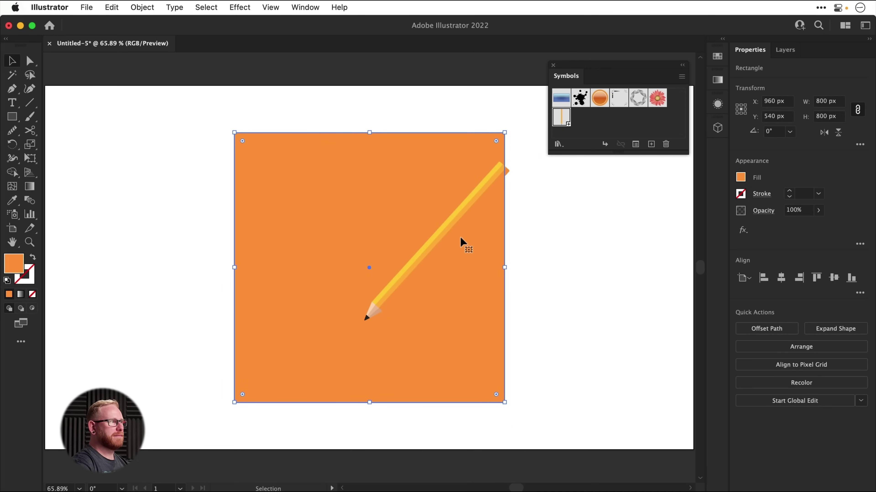
Step: Set the square's fill to the pale cream colour fcf4eb
double_click(18, 268)
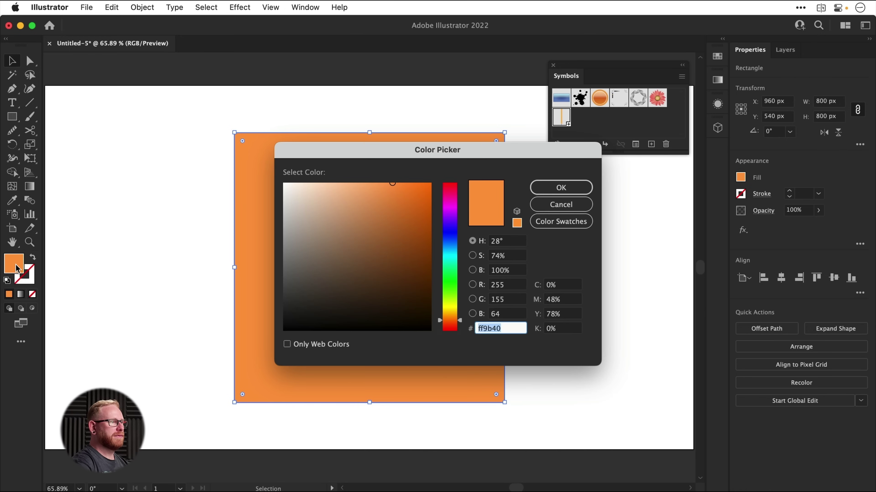
text(f9ebe1)
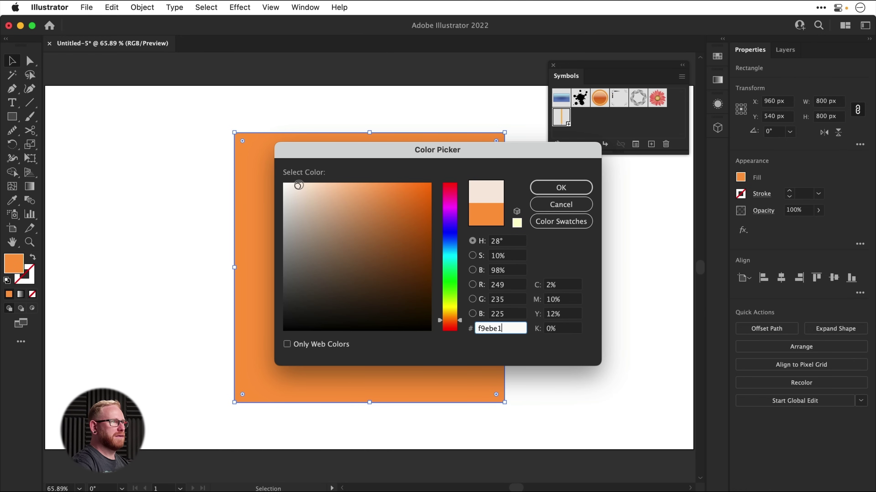
drag(452, 320, 448, 317)
click(553, 189)
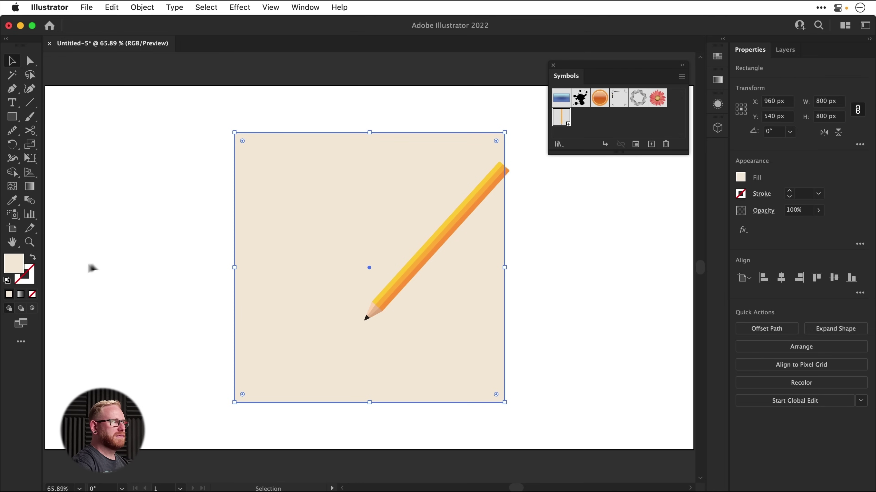
double_click(19, 272)
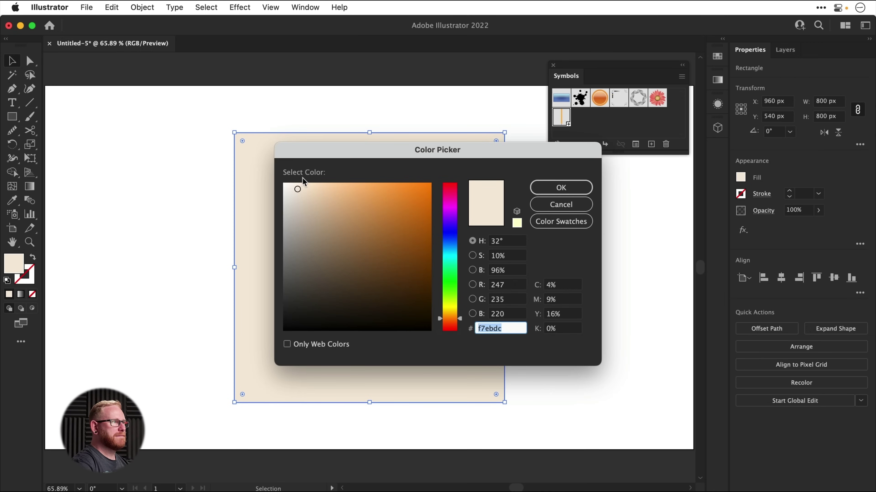
text(fcf4eb)
key(Return)
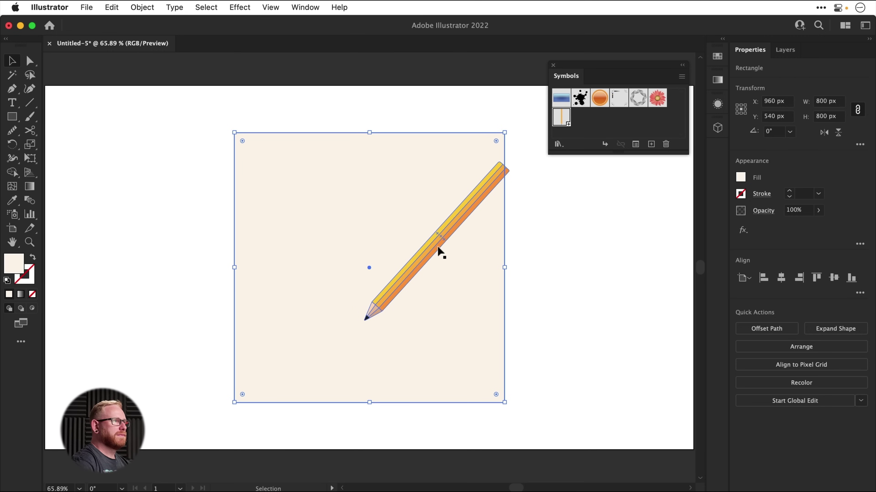
Step: Enlarge the pencil to about 1438 by 1491 px at roughly a 316° rotation, with its tip in the square's lower-left area
click(413, 270)
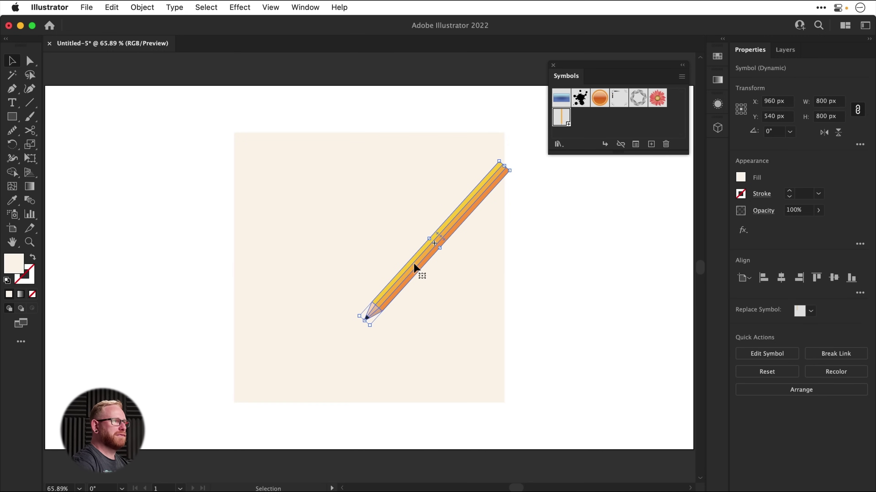
mouse_move(359, 317)
mouse_down()
mouse_move(301, 337)
mouse_move(217, 389)
mouse_move(275, 385)
mouse_move(336, 324)
mouse_move(264, 330)
mouse_move(221, 352)
mouse_move(203, 375)
mouse_move(208, 383)
mouse_up()
mouse_move(276, 330)
mouse_down()
mouse_move(330, 276)
mouse_move(340, 290)
mouse_up()
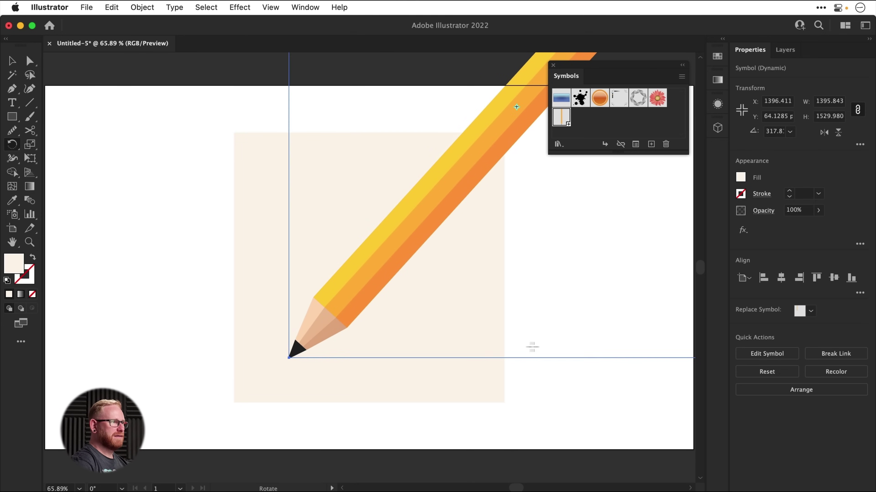
mouse_move(451, 178)
mouse_down()
mouse_move(517, 188)
mouse_move(437, 180)
mouse_move(447, 191)
mouse_up()
drag(348, 300, 362, 282)
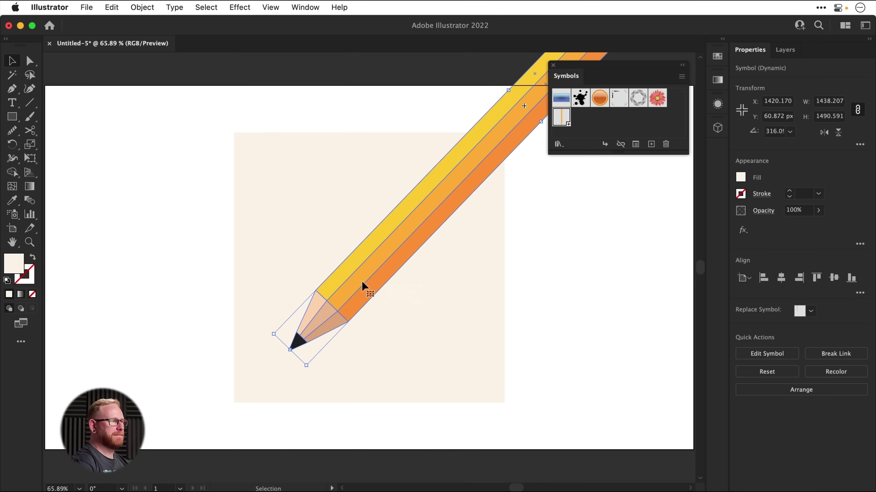
Step: Duplicate the pencil in place twice, putting a smaller copy to its upper left and a larger copy to its lower right
click(111, 7)
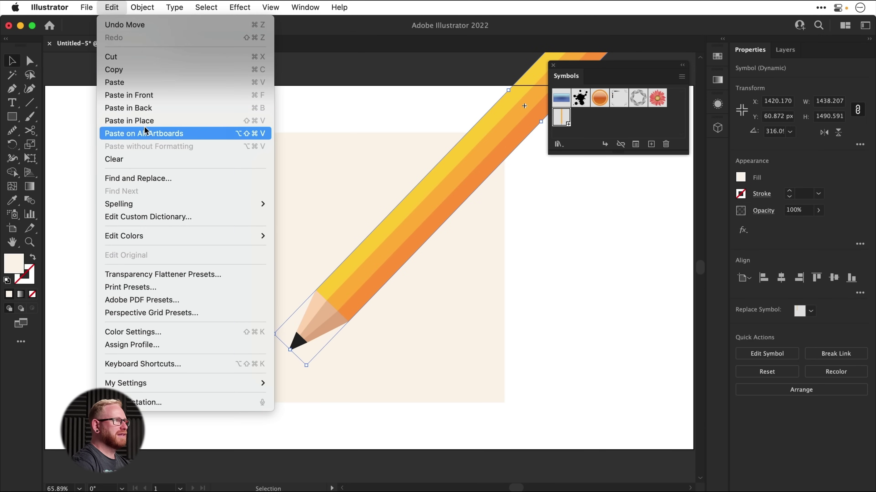
click(130, 120)
drag(366, 284, 328, 217)
mouse_move(236, 264)
mouse_down()
mouse_move(306, 203)
mouse_move(292, 231)
mouse_move(401, 349)
mouse_move(455, 379)
mouse_up()
mouse_move(385, 386)
mouse_down()
mouse_move(308, 418)
mouse_move(233, 434)
mouse_up()
mouse_move(389, 416)
mouse_down()
mouse_move(459, 342)
mouse_move(455, 350)
mouse_move(443, 340)
mouse_up()
click(324, 205)
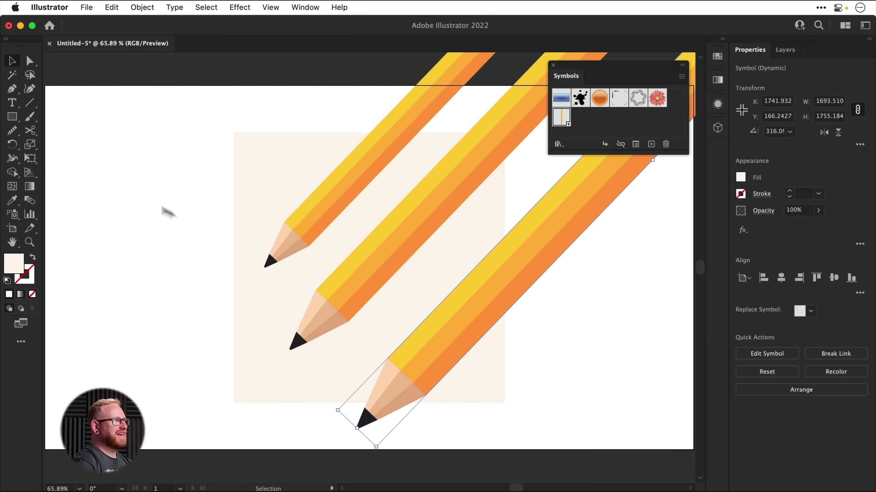
Step: Draw a flat ellipse about 361 by 26 px beside the middle pencil's tip and fill it with the white-to-black gradient swatch
drag(17, 120, 78, 145)
drag(178, 304, 300, 312)
key(v)
click(720, 59)
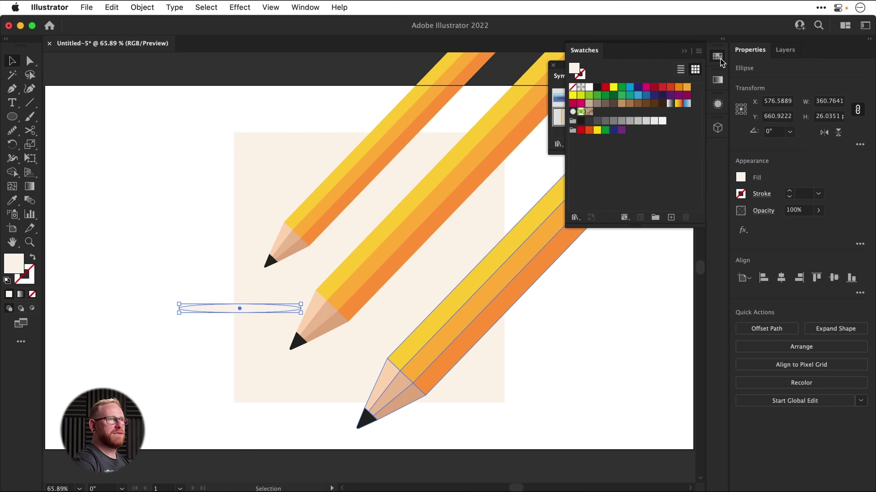
click(670, 104)
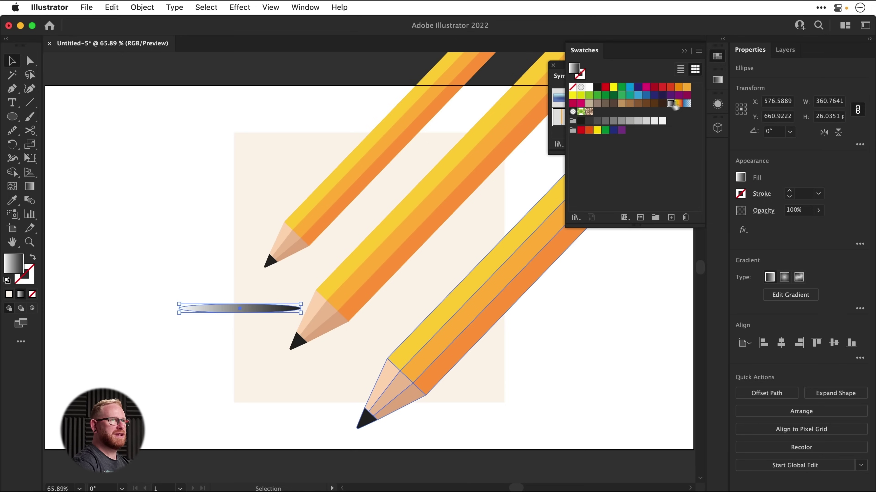
Step: Reverse the ellipse's gradient so black is on the left, and move the ellipse directly beneath the middle pencil's tip
click(718, 81)
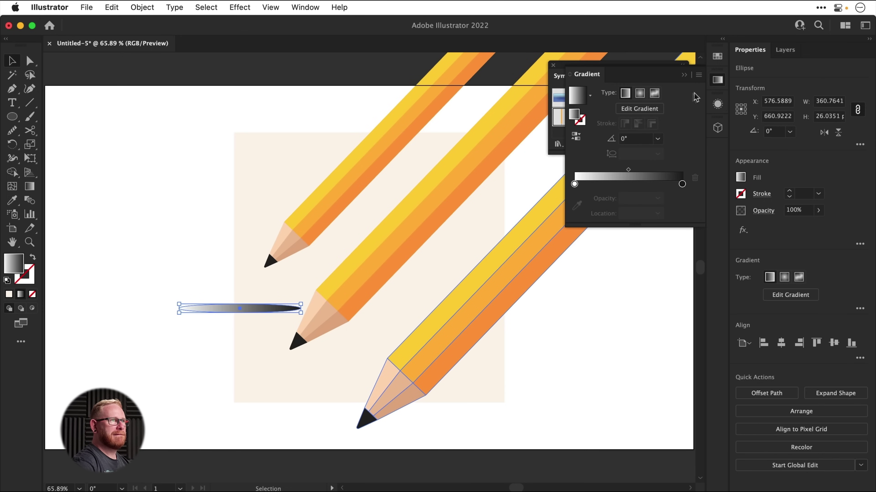
click(577, 137)
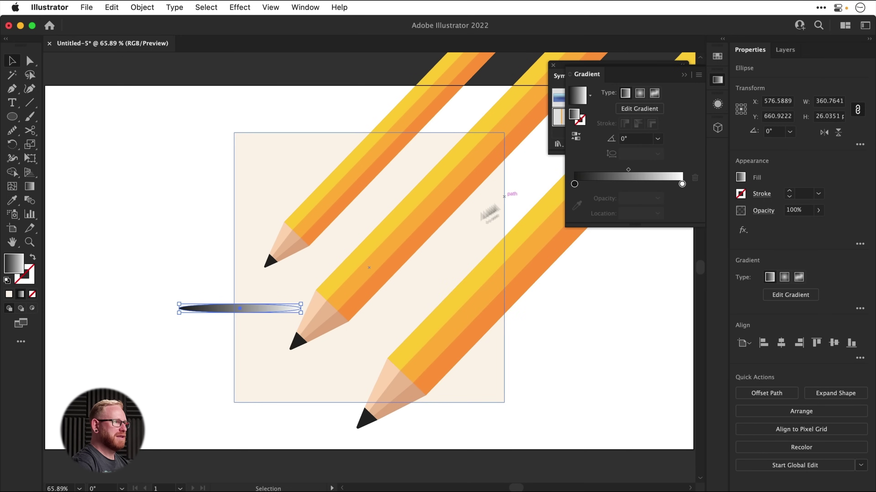
drag(226, 314, 330, 352)
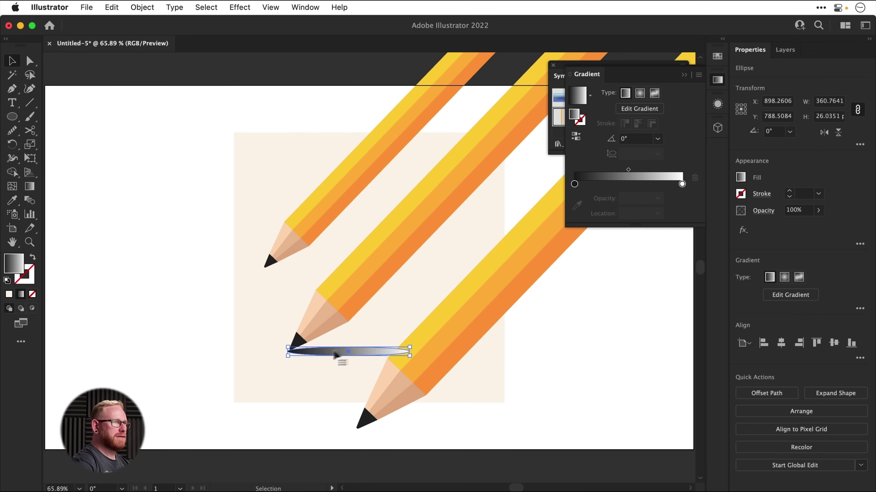
Step: Set the shadow ellipse's blending mode to Multiply
click(763, 211)
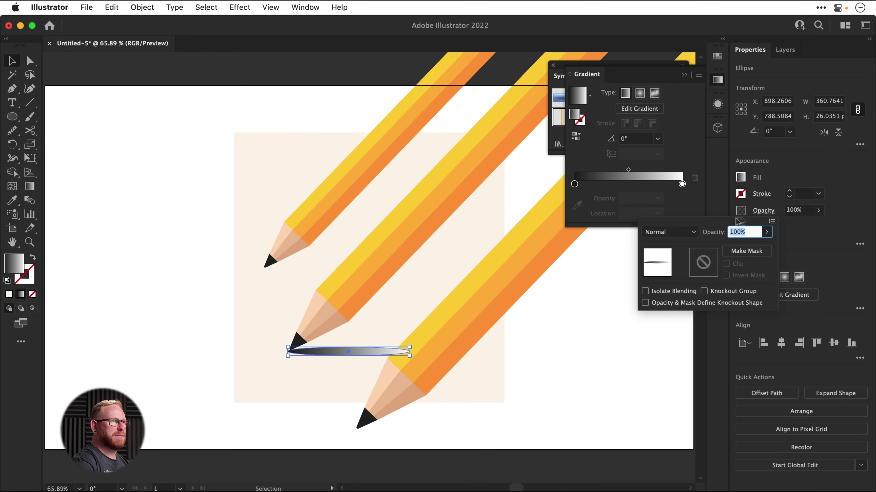
click(660, 233)
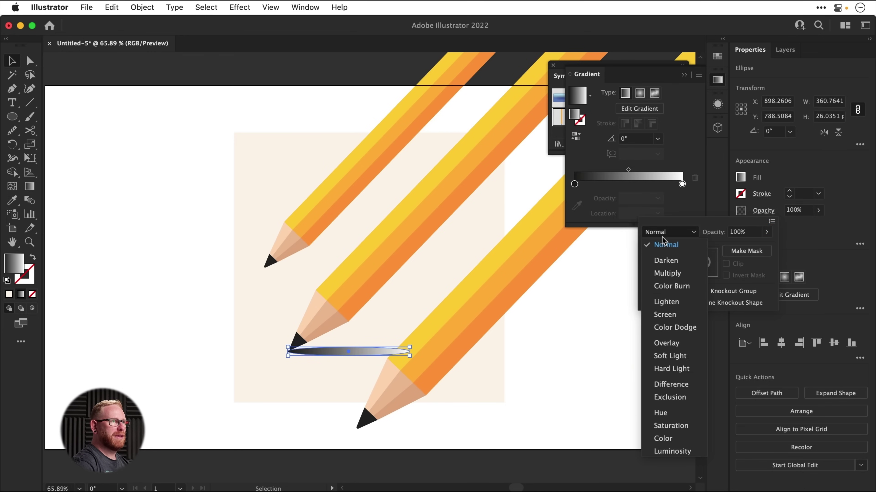
click(667, 273)
click(565, 357)
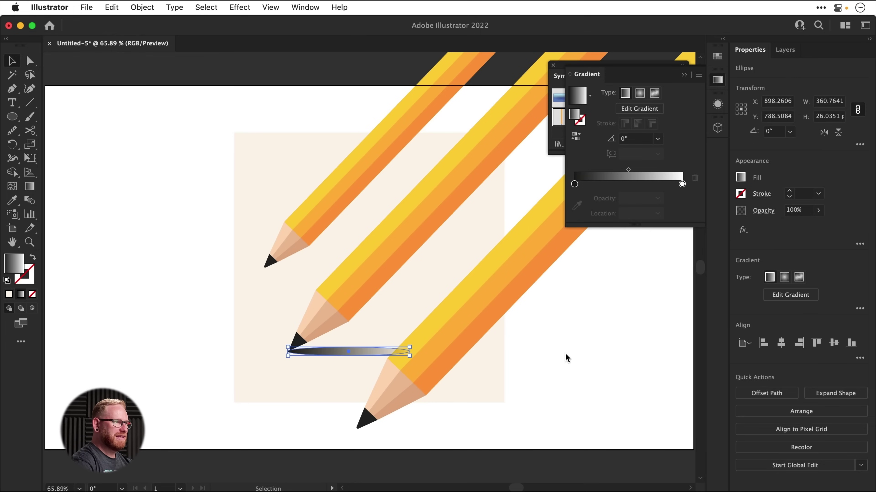
click(586, 387)
scroll(332, 368, up, 5)
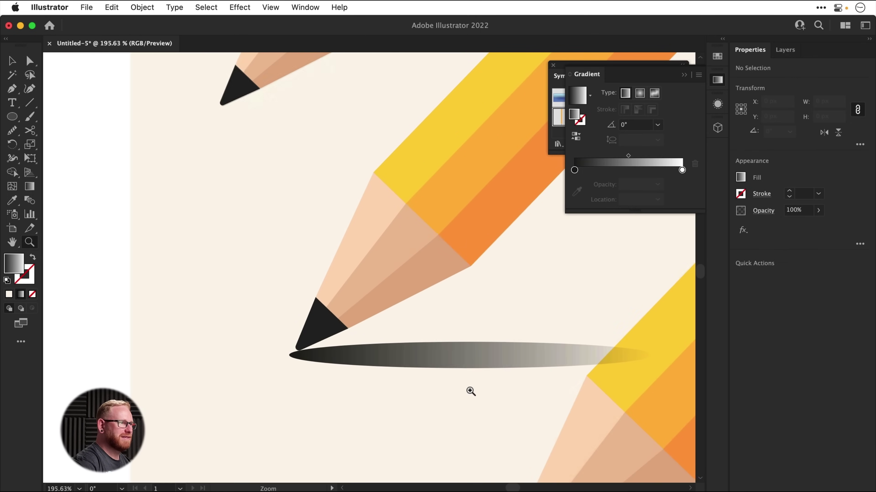
Step: Shift the shadow ellipse slightly so its dark end lines up with the middle pencil's tip
click(418, 361)
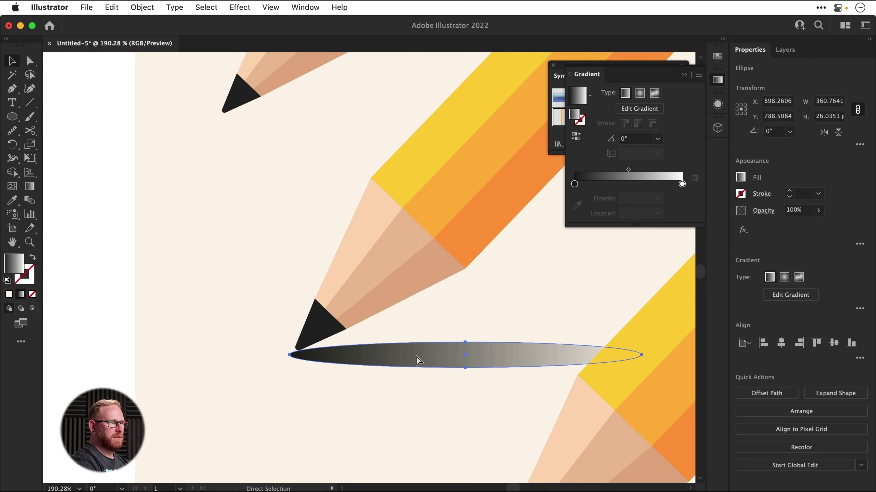
key(v)
drag(418, 359, 422, 357)
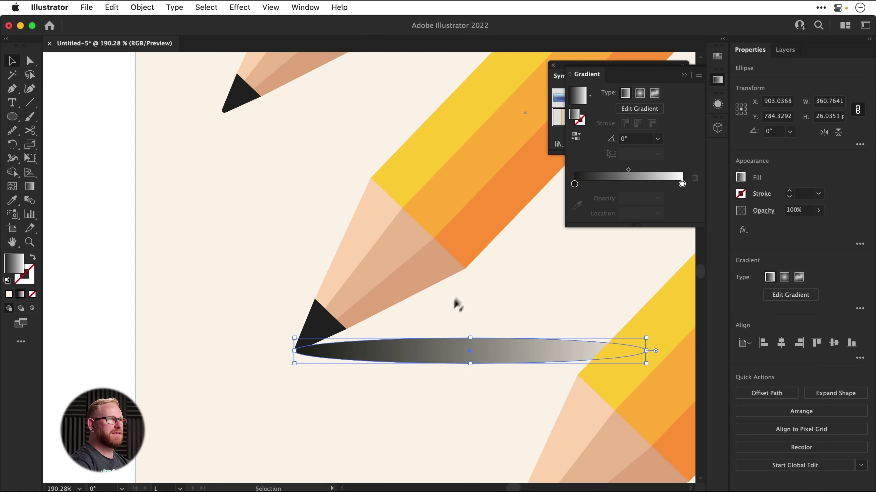
Step: Try a radial gradient with a 10% aspect ratio on the shadow ellipse, centred under the pencil tip
click(639, 97)
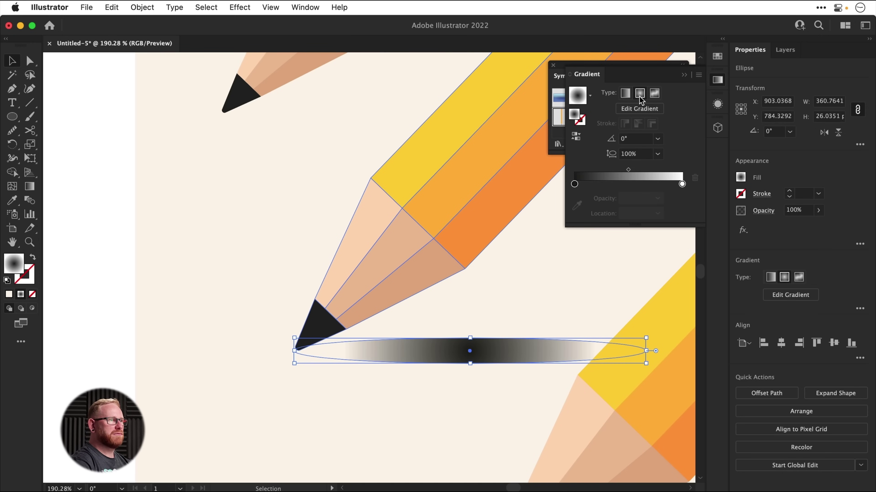
click(657, 154)
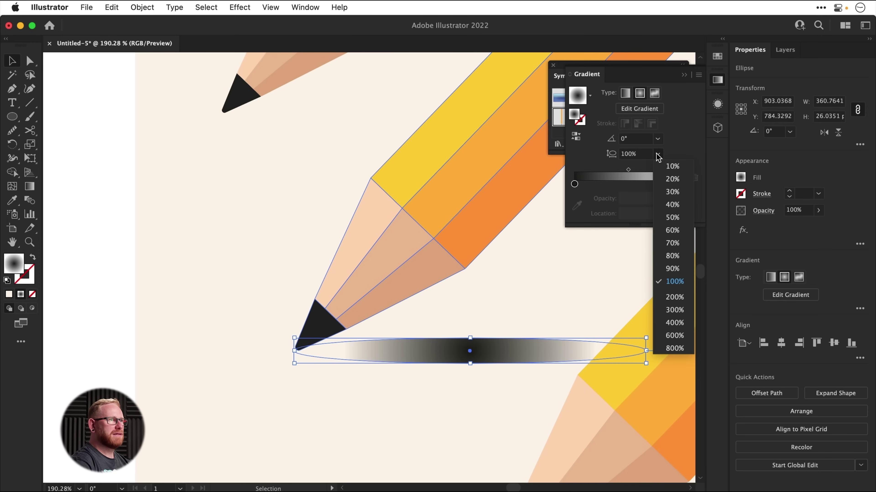
click(672, 191)
click(658, 154)
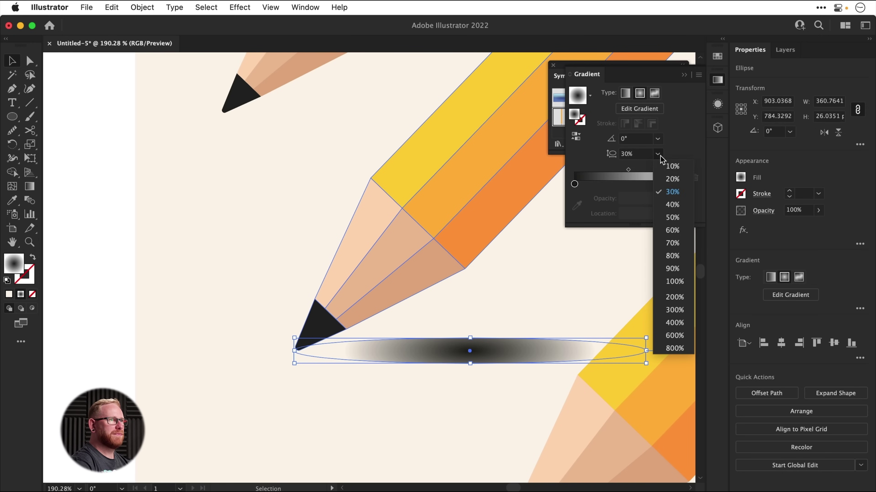
click(672, 179)
click(658, 154)
click(672, 166)
mouse_move(498, 351)
mouse_down()
mouse_move(313, 345)
mouse_move(325, 349)
mouse_up()
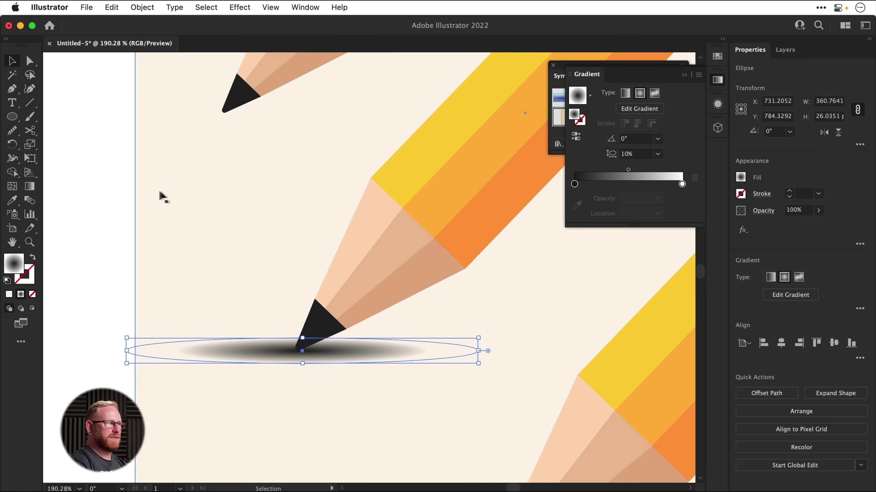
Step: Undo the shadow ellipse's move and its radial gradient changes
key(a)
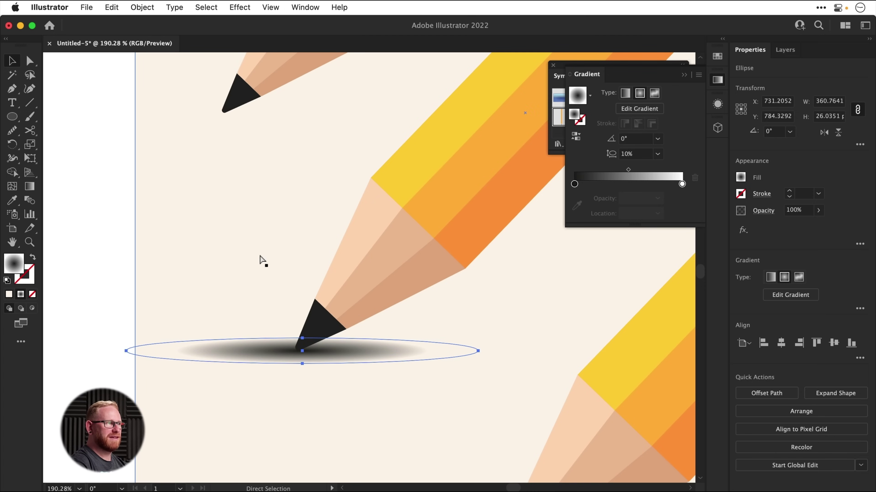
key(cmd+z)
key(cmd+z)
key(cmd+z)
key(v)
Step: Apply a Gaussian Blur with a 5 px radius to the shadow ellipse
click(240, 7)
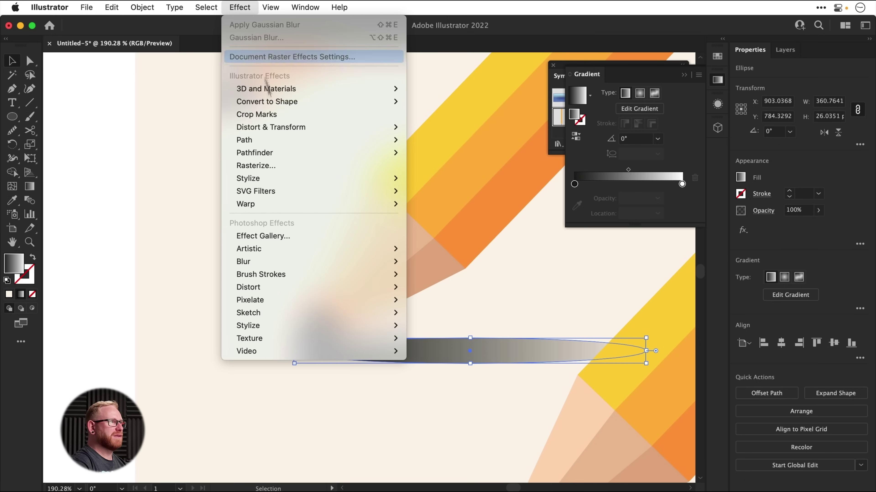
mouse_move(243, 262)
click(435, 261)
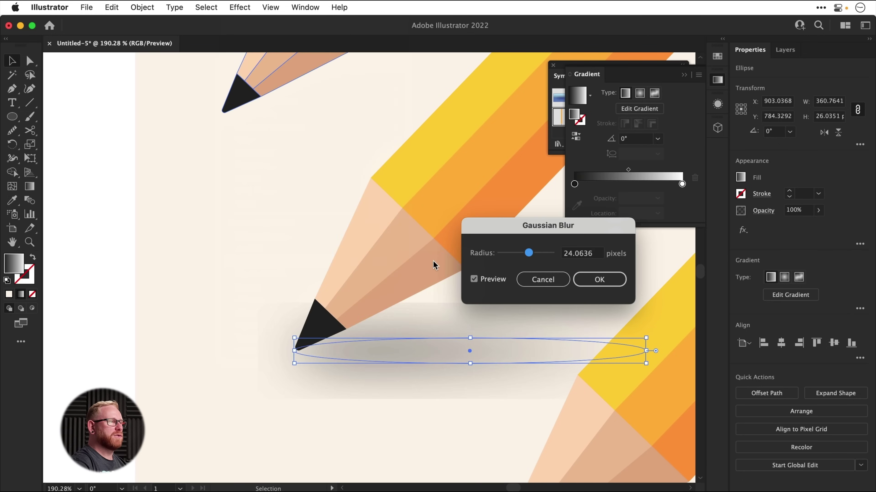
drag(509, 257, 510, 257)
double_click(583, 256)
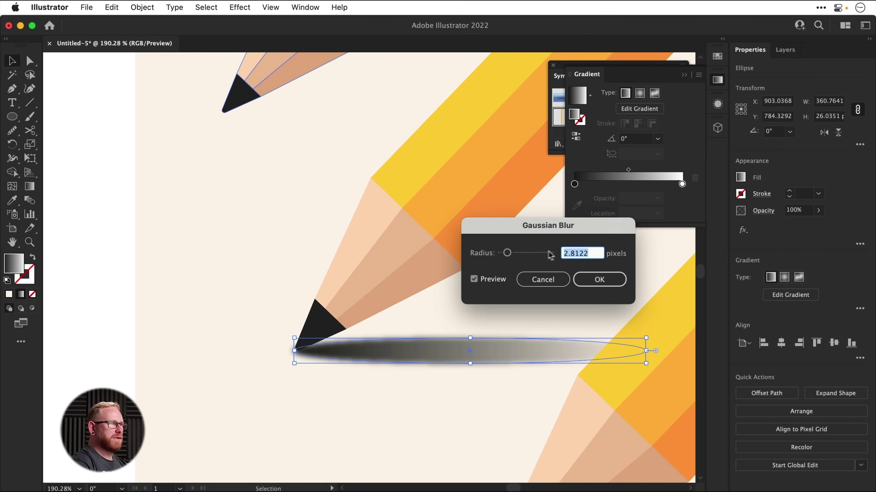
text(5)
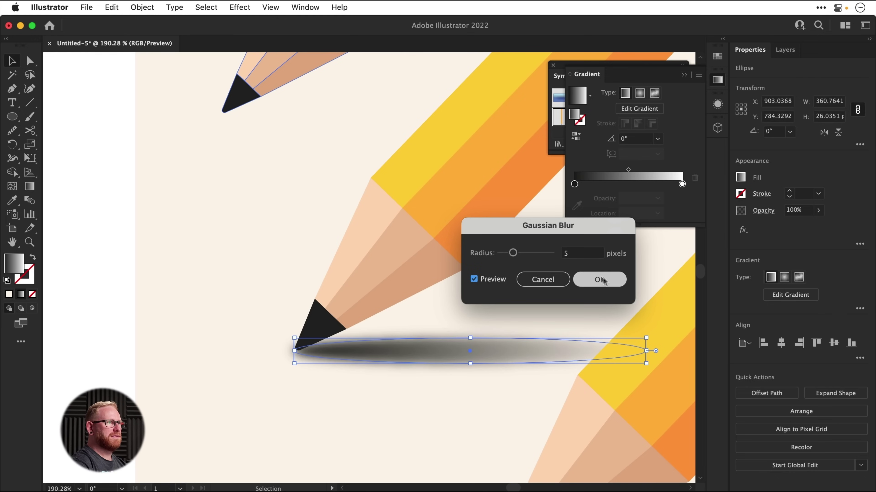
click(594, 278)
click(80, 351)
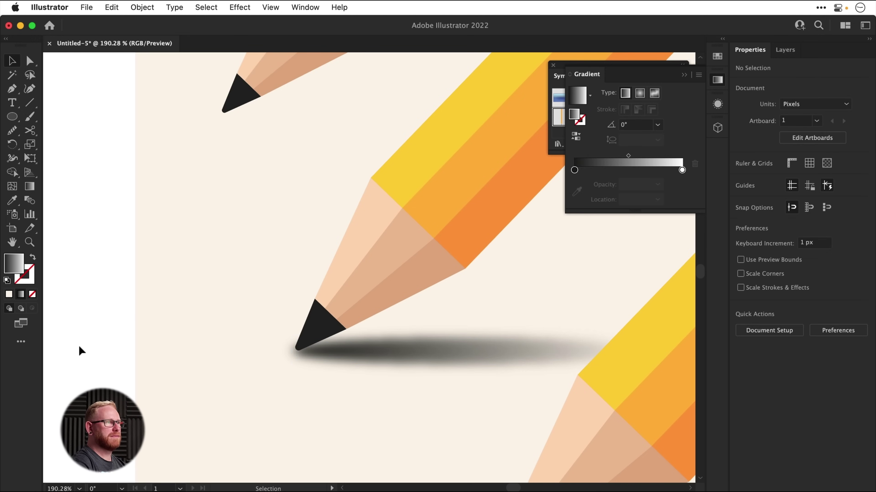
Step: Move the shadow gradient's midpoint to about 32% and set its Gaussian Blur radius to 3 px
click(452, 366)
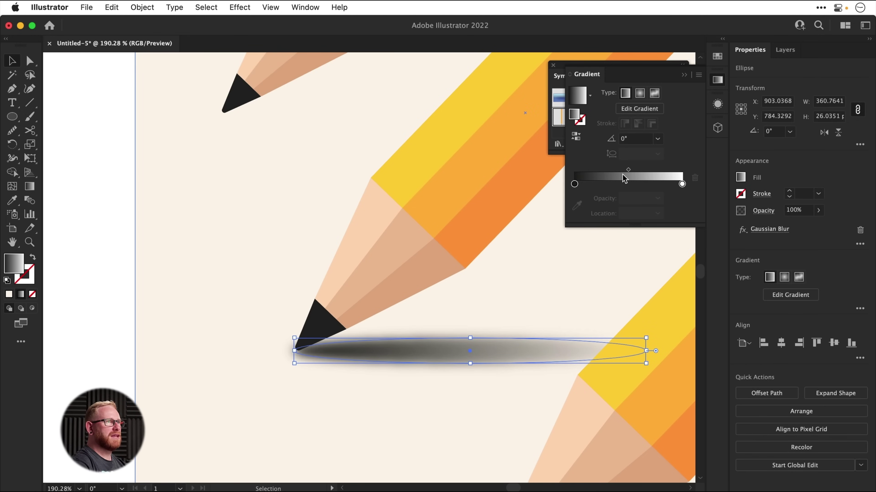
drag(628, 171, 609, 176)
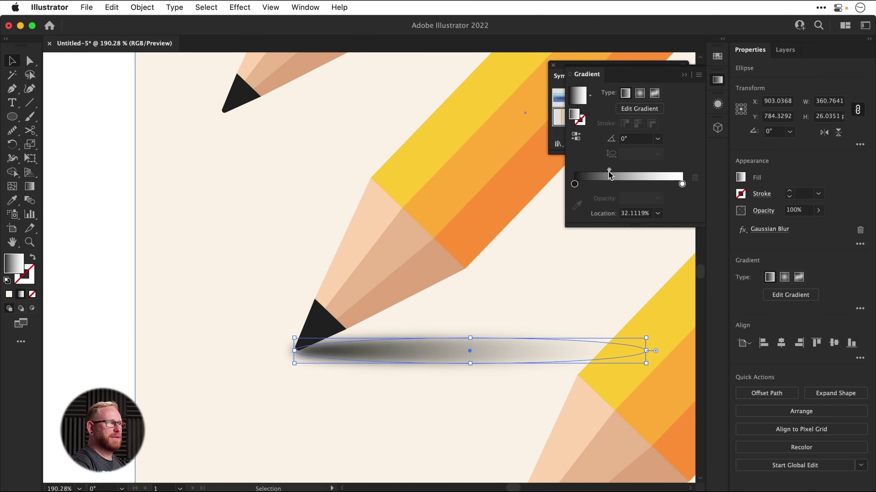
click(771, 231)
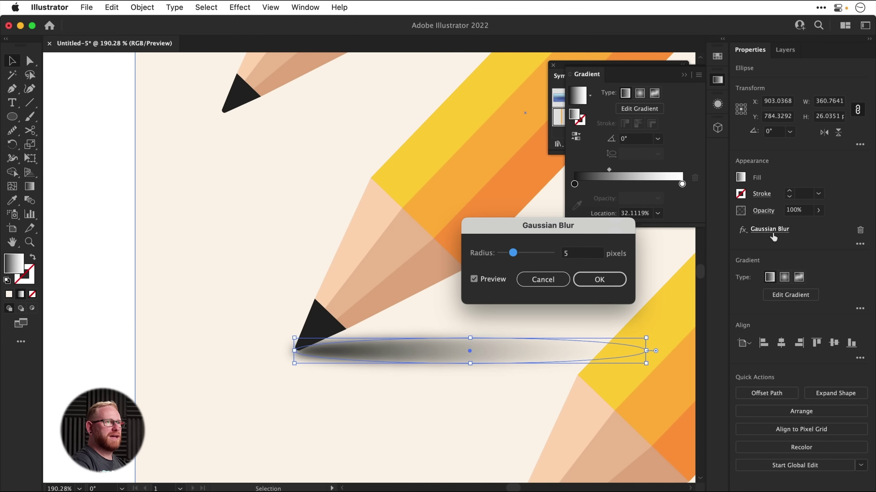
click(600, 258)
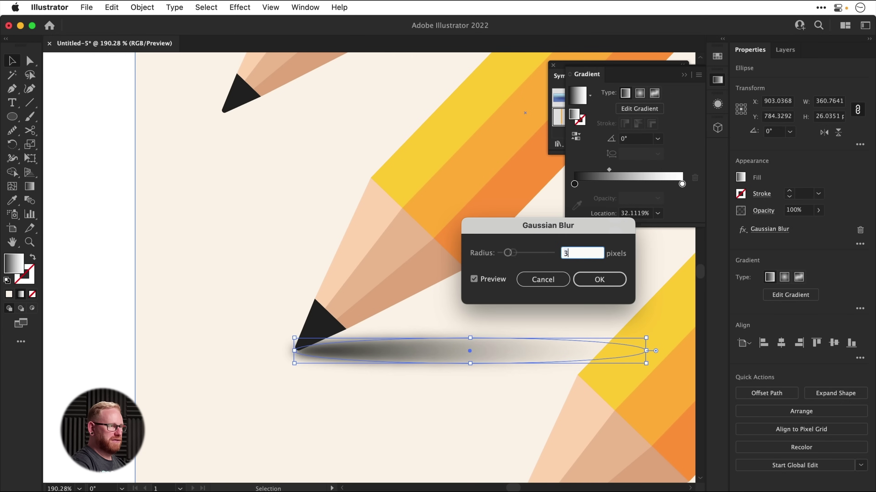
click(604, 280)
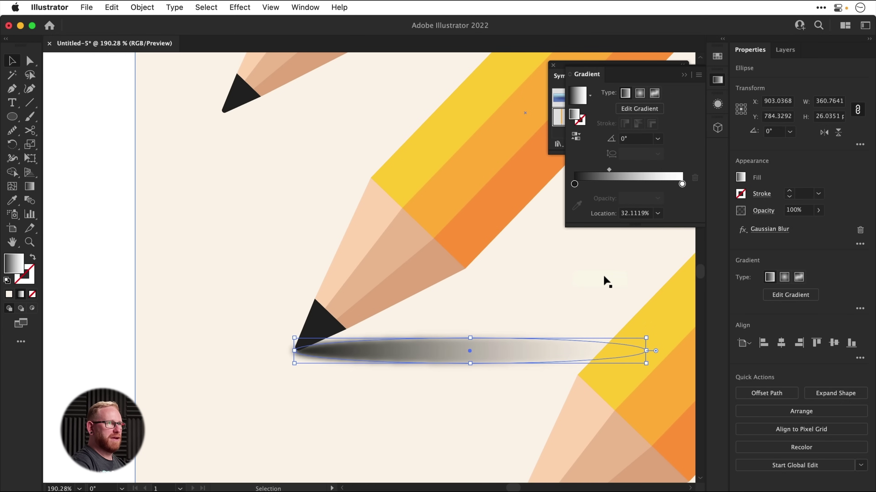
click(717, 104)
Step: Nudge the blurred shadow until its dark end sits exactly under the middle pencil's tip
drag(420, 353, 420, 349)
key(Down)
key(Right)
key(Down)
key(Right)
key(Down)
key(super+minus)
key(super+minus)
key(super+minus)
key(super+minus)
key(super+minus)
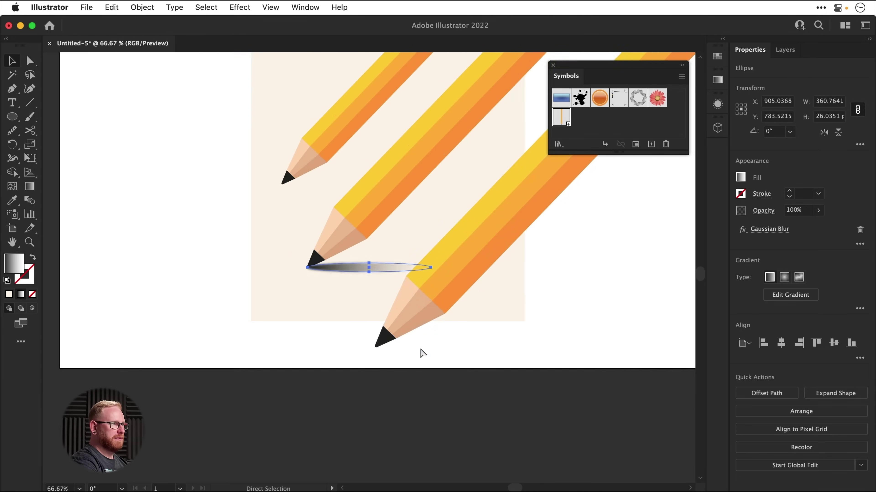
click(420, 349)
key(super+0)
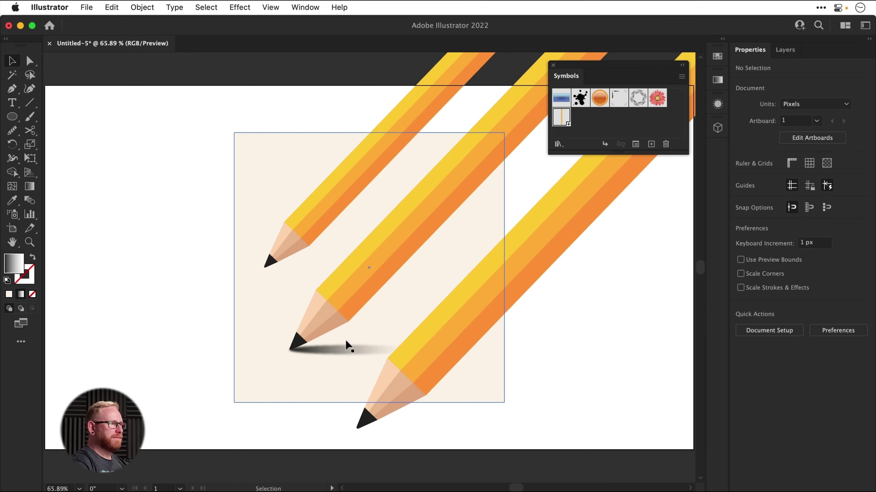
Step: Copy the shadow under the other two pencils' tips, scaled to about 246 by 18 px for the smallest pencil and enlarged for the biggest
mouse_move(345, 348)
mouse_down()
mouse_move(342, 358)
mouse_move(303, 260)
mouse_move(310, 267)
mouse_up()
mouse_move(388, 268)
mouse_down()
mouse_move(359, 270)
mouse_move(376, 288)
mouse_up()
scroll(311, 266, up, 3)
mouse_move(304, 299)
mouse_down()
mouse_move(233, 201)
mouse_move(307, 305)
mouse_move(372, 439)
mouse_up()
mouse_move(462, 434)
mouse_down()
mouse_move(465, 423)
mouse_move(537, 377)
mouse_move(561, 380)
mouse_move(473, 439)
mouse_up()
click(225, 178)
drag(225, 178, 225, 180)
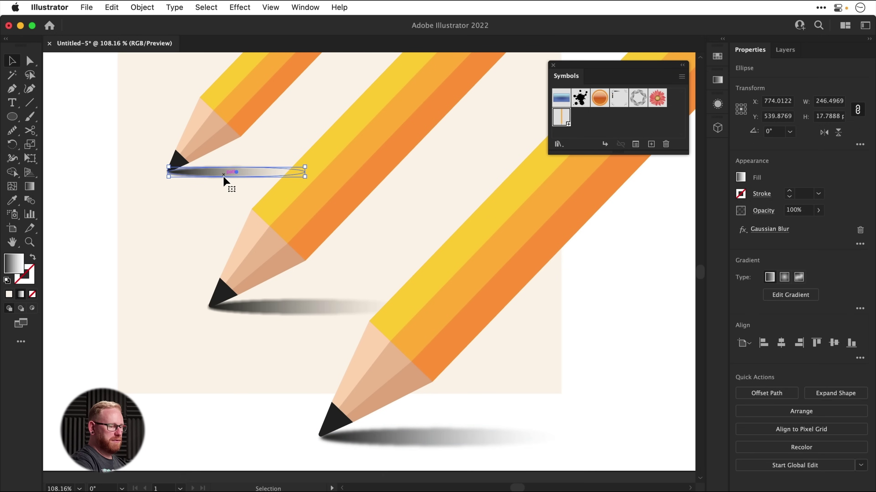
Step: Group the smallest, upper-left pencil with its shadow
key(super+minus)
shift+click(387, 199)
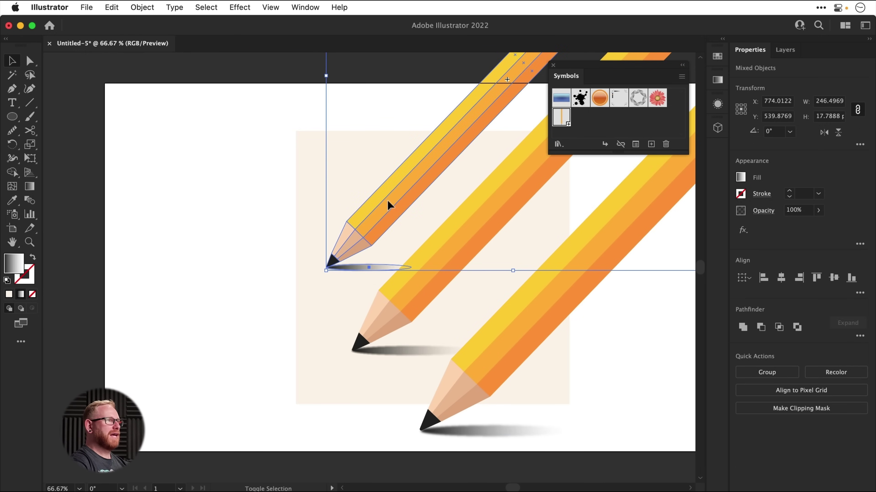
click(142, 7)
click(142, 69)
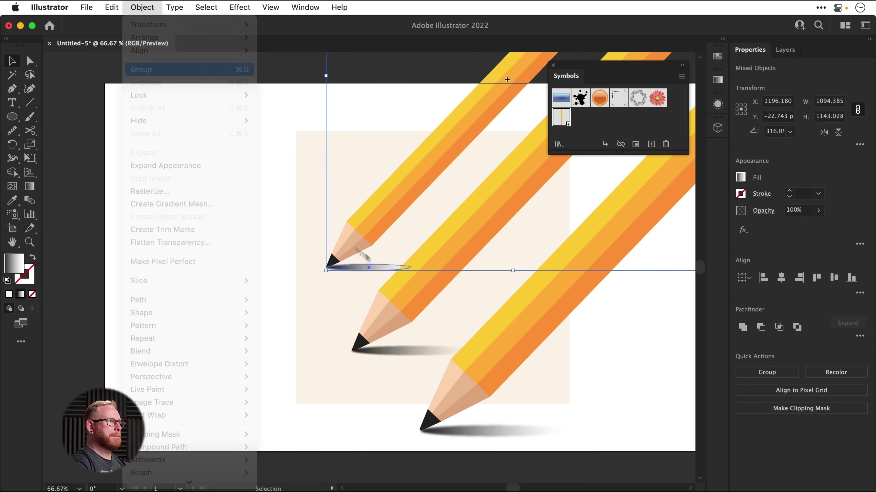
Step: Group the largest, lower-right pencil with its shadow
scroll(313, 229, right, 5)
scroll(312, 228, down, 3)
click(395, 320)
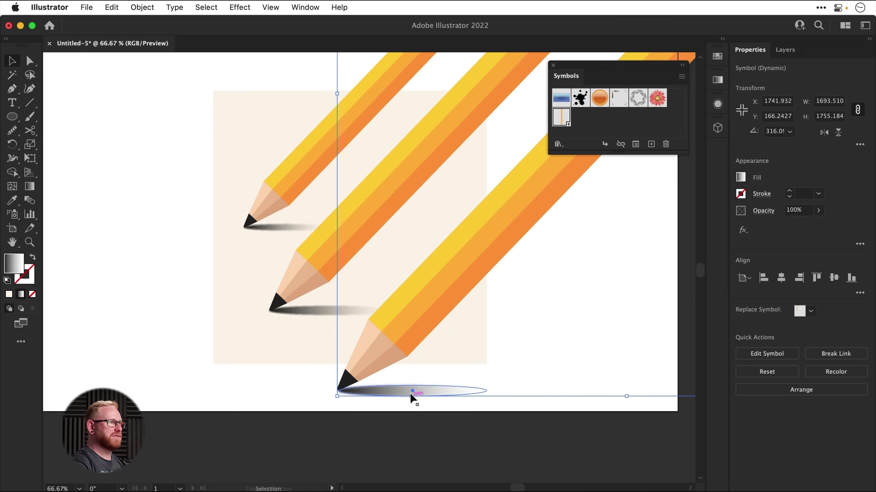
shift+click(416, 395)
click(142, 6)
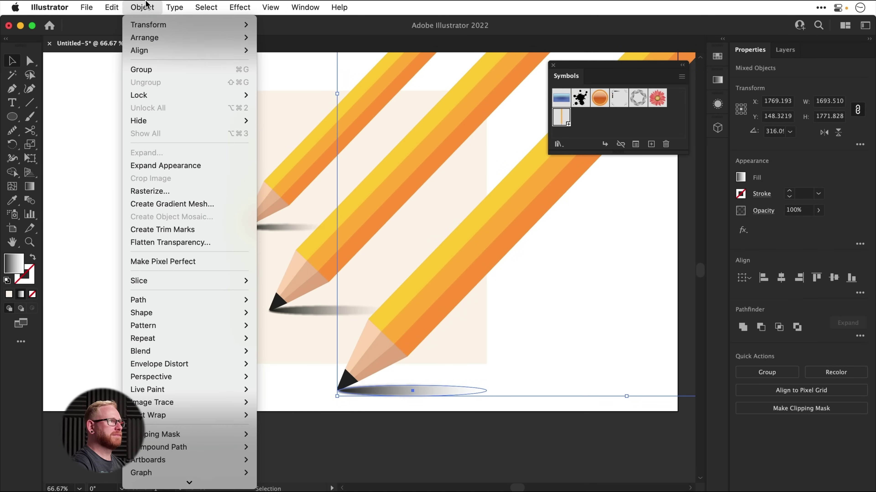
click(160, 69)
Step: Apply a Gaussian Blur with a 25 pixel radius to the largest foreground pencil and its shadow
click(241, 7)
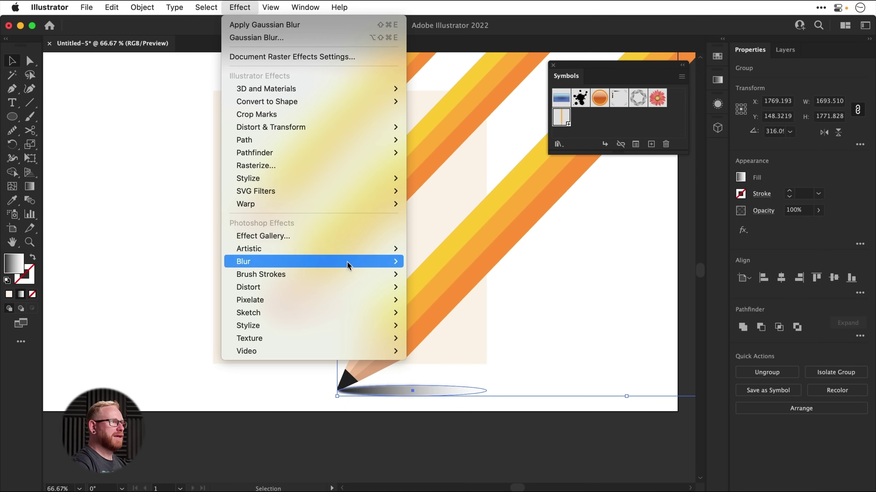
mouse_move(345, 261)
click(433, 266)
drag(514, 257, 531, 258)
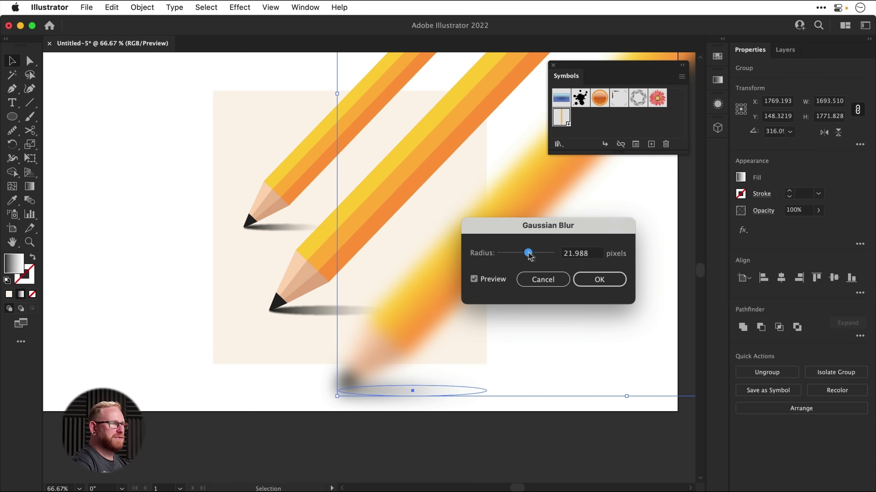
click(599, 256)
text(35)
key(BackSpace)
key(BackSpace)
text(30)
key(Tab)
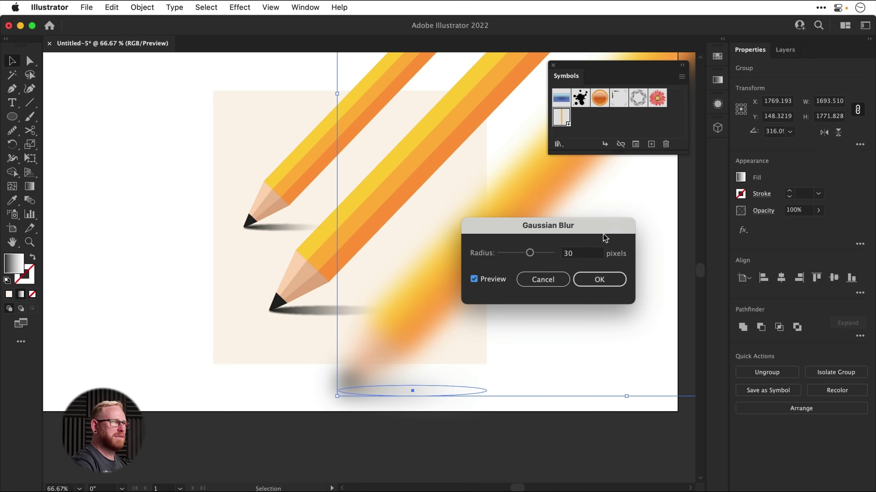
double_click(571, 256)
text(25)
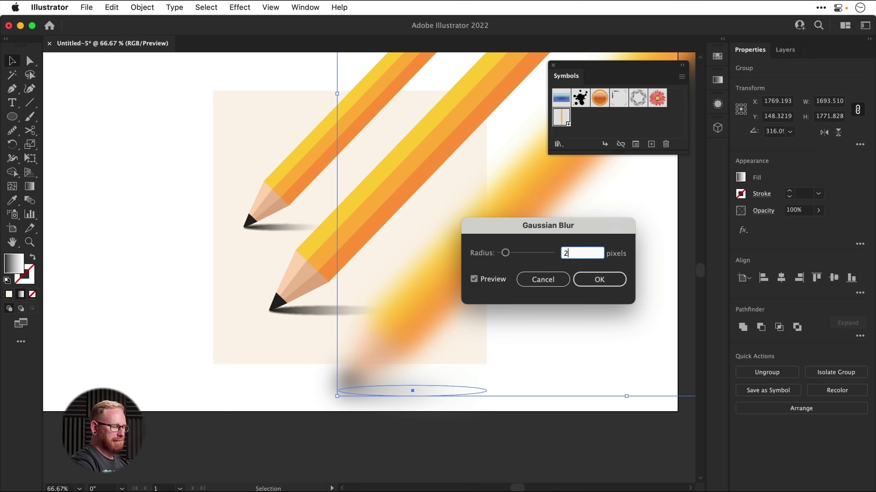
key(Return)
Step: Apply a Gaussian Blur with a 10 pixel radius to the smallest pencil and shadow group, and deselect it
click(295, 180)
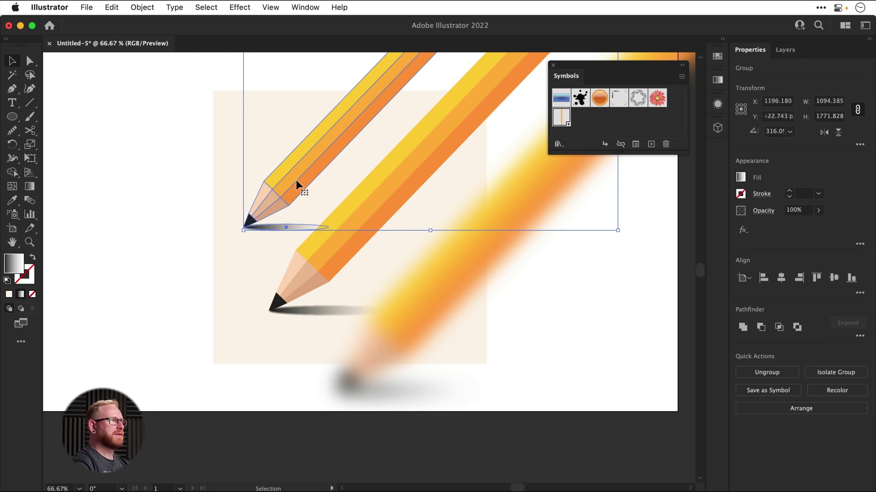
click(221, 6)
mouse_move(239, 7)
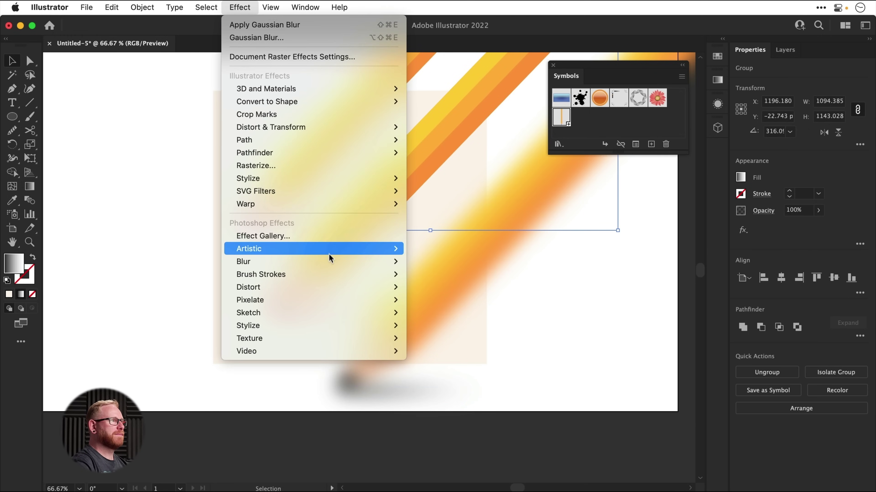
mouse_move(332, 261)
click(434, 262)
double_click(571, 253)
text(10)
key(Tab)
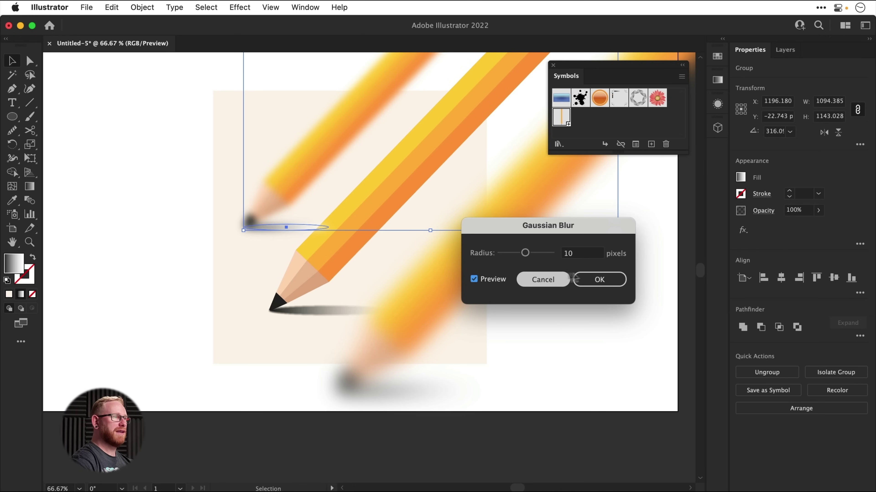
click(596, 280)
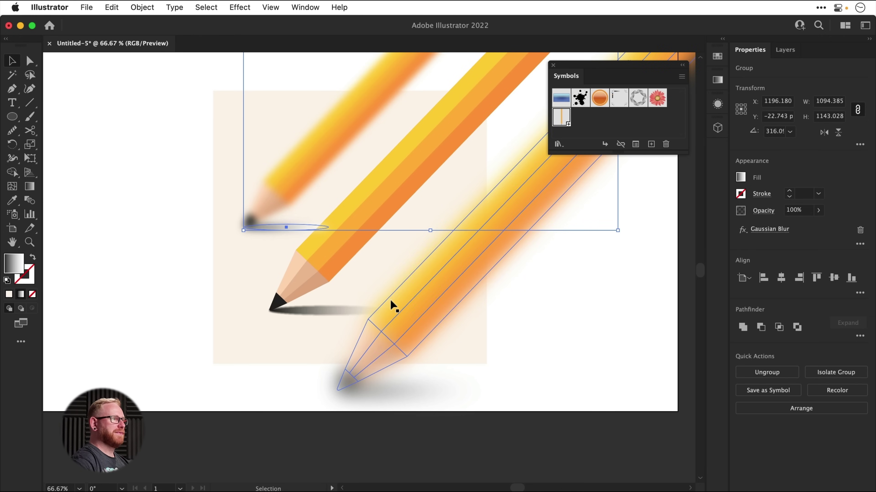
click(525, 319)
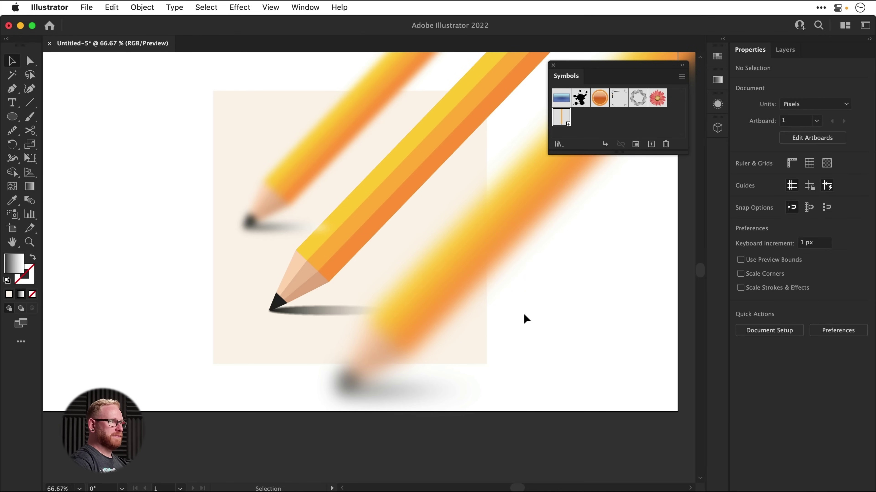
Step: Change the fill of the square behind the pencils to the light grey ede8e4
click(214, 362)
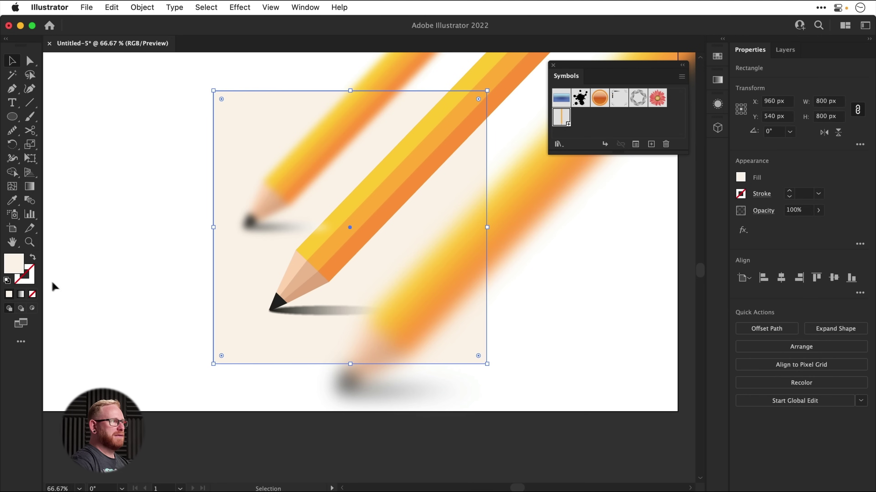
double_click(14, 264)
click(288, 190)
drag(288, 189, 290, 193)
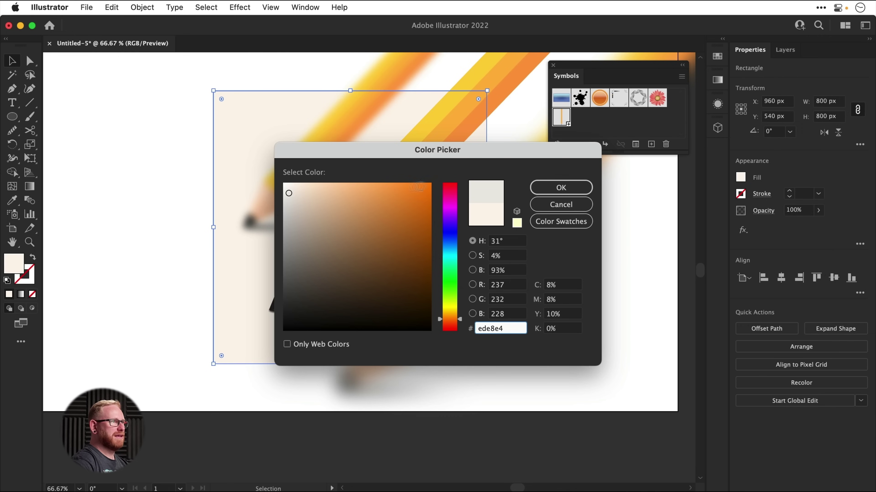
click(545, 182)
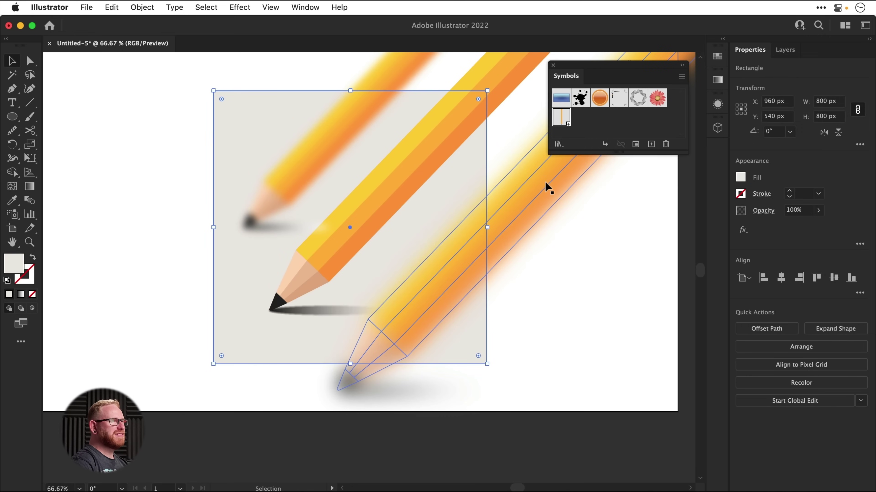
Step: Apply a Gaussian Blur with a radius of only 0.1 pixels to the middle pencil, and deselect it
click(394, 197)
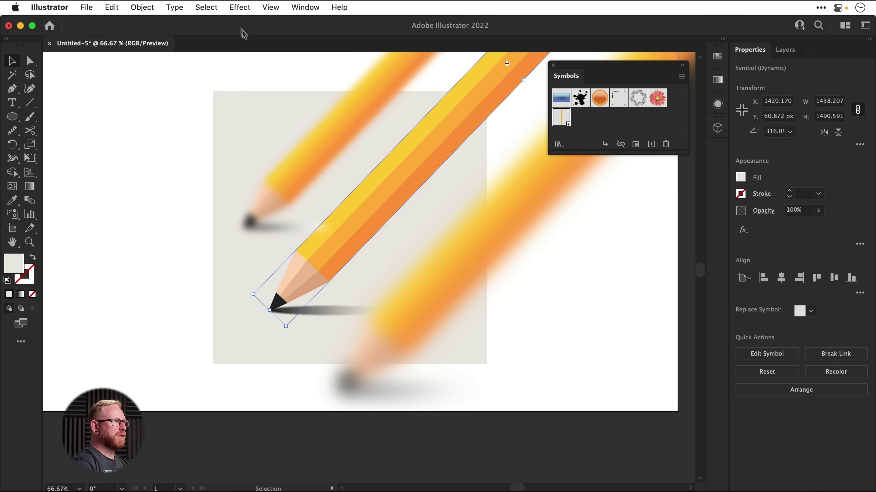
click(239, 7)
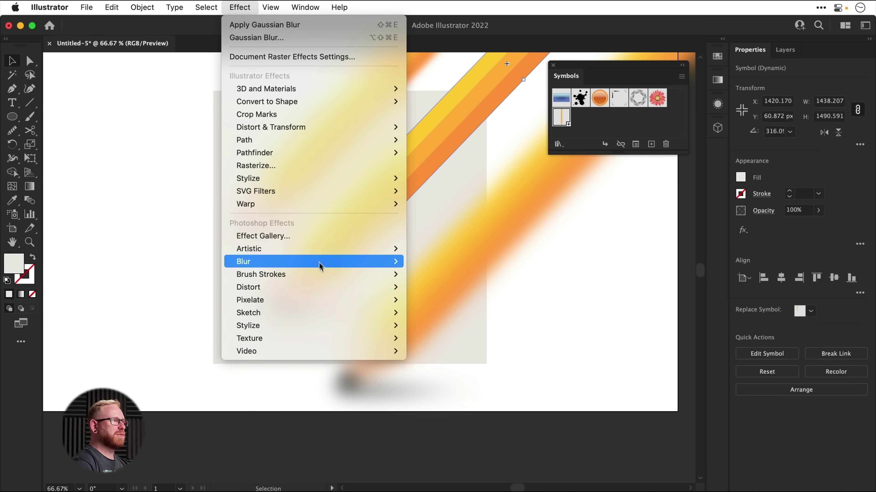
mouse_move(322, 263)
click(422, 262)
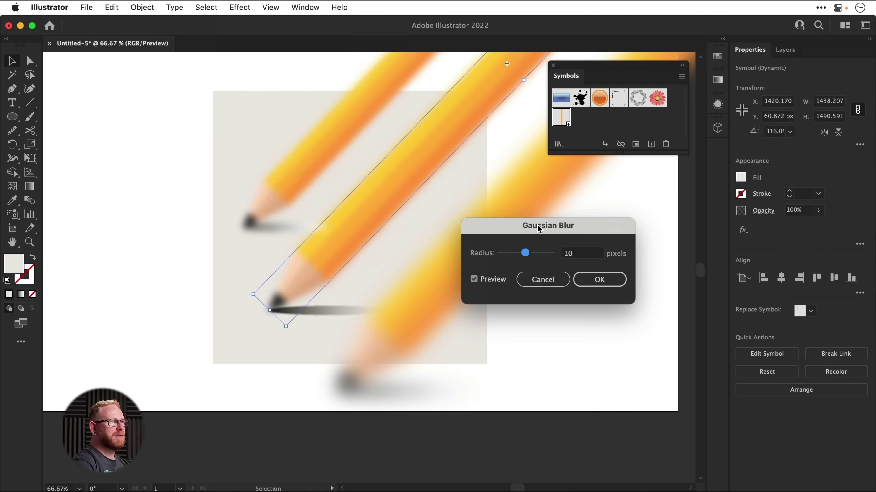
text(.1)
key(Return)
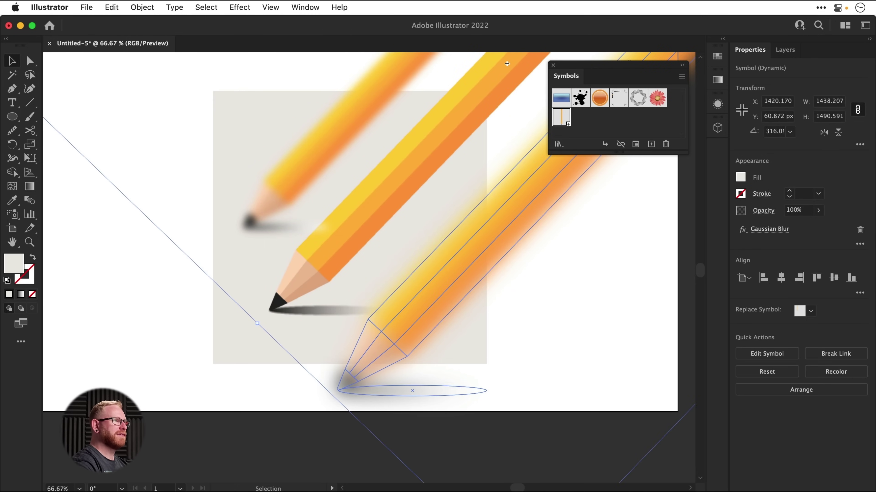
click(617, 359)
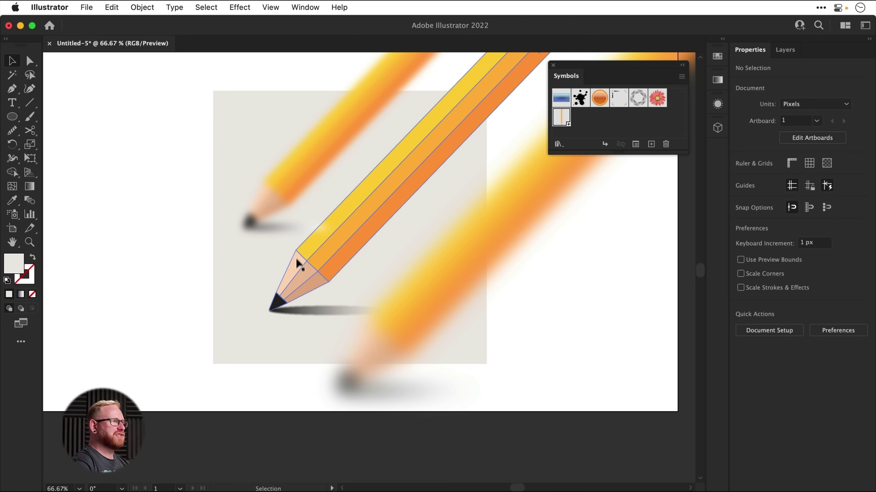
Step: Lower the opacity of the middle pencil's shadow ellipse to 50%
click(302, 313)
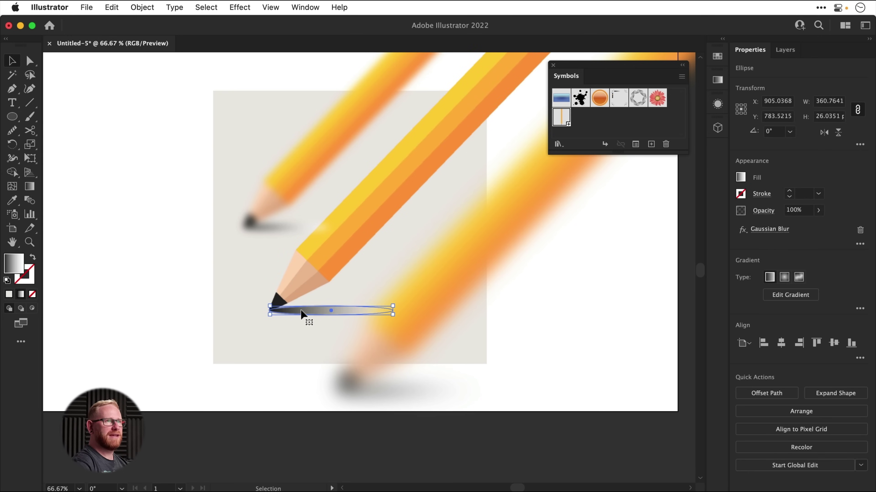
click(817, 211)
drag(815, 225, 797, 226)
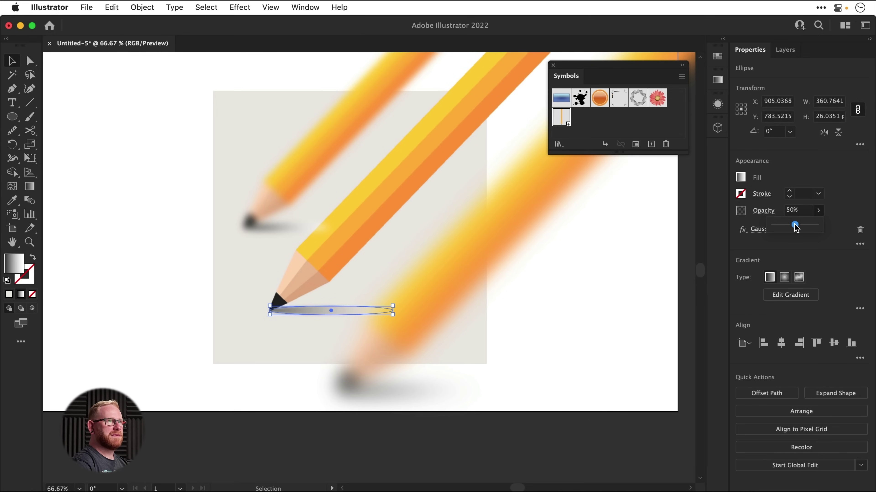
click(148, 267)
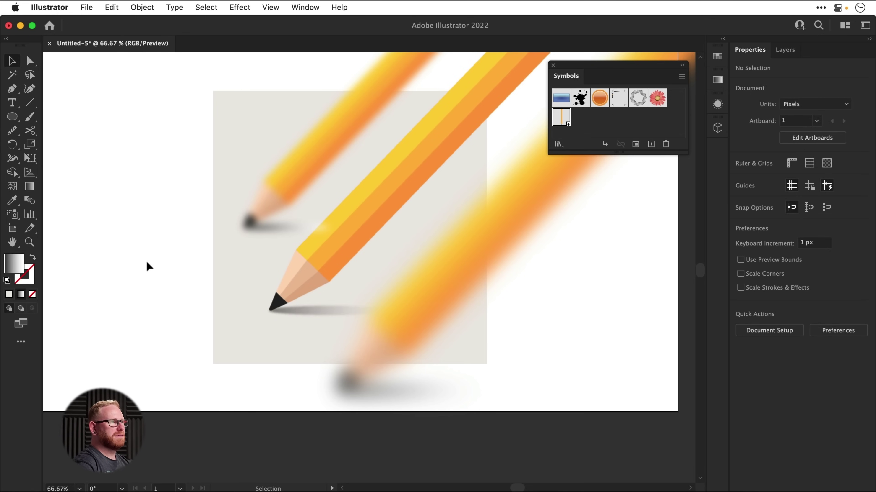
Step: Group the square with all pencils and shadows, and paste a copy of the square in front of the group
click(220, 122)
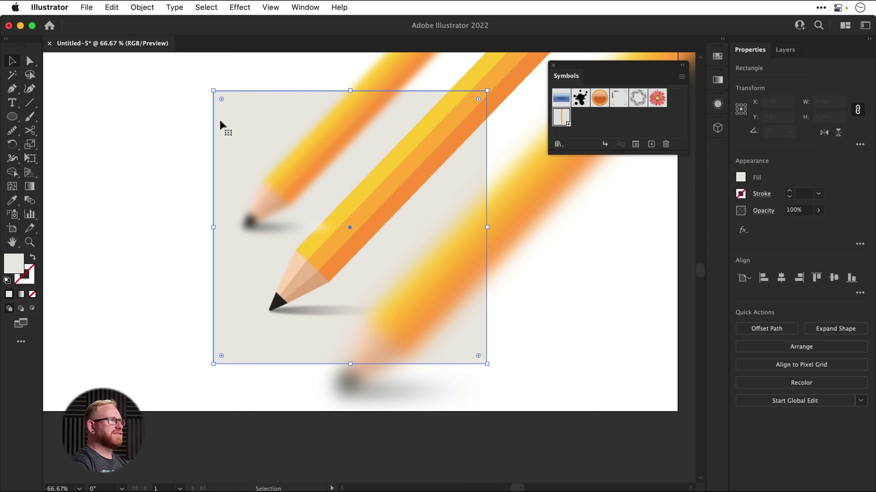
click(111, 7)
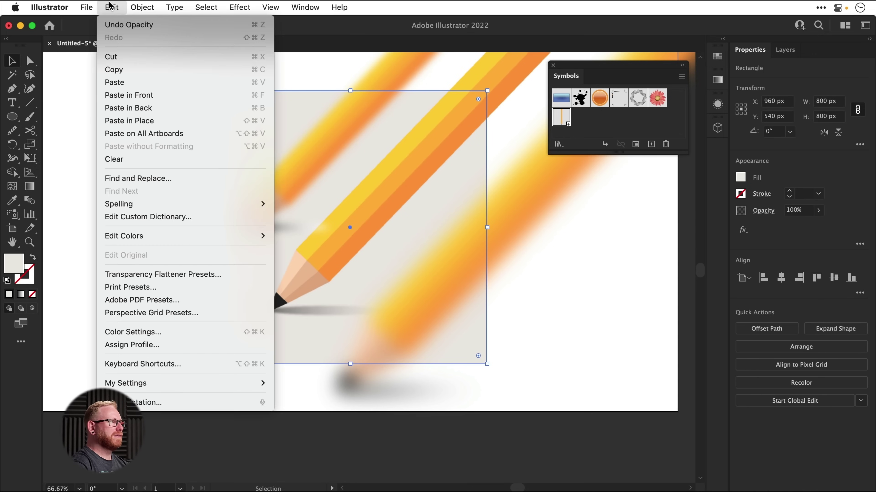
click(134, 68)
drag(156, 94, 540, 365)
click(142, 6)
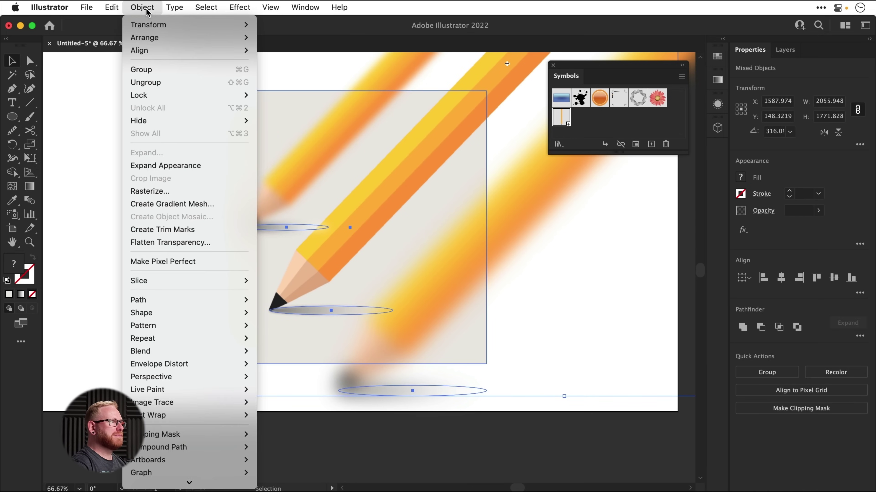
click(162, 71)
click(112, 7)
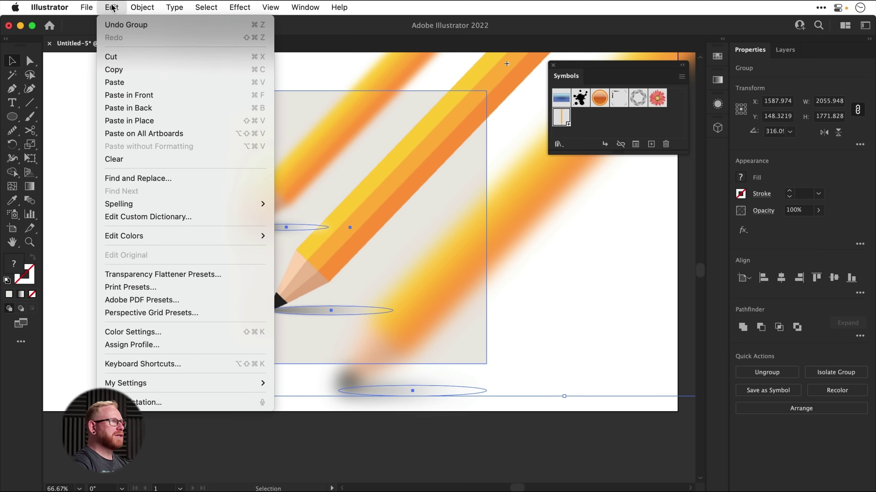
click(145, 98)
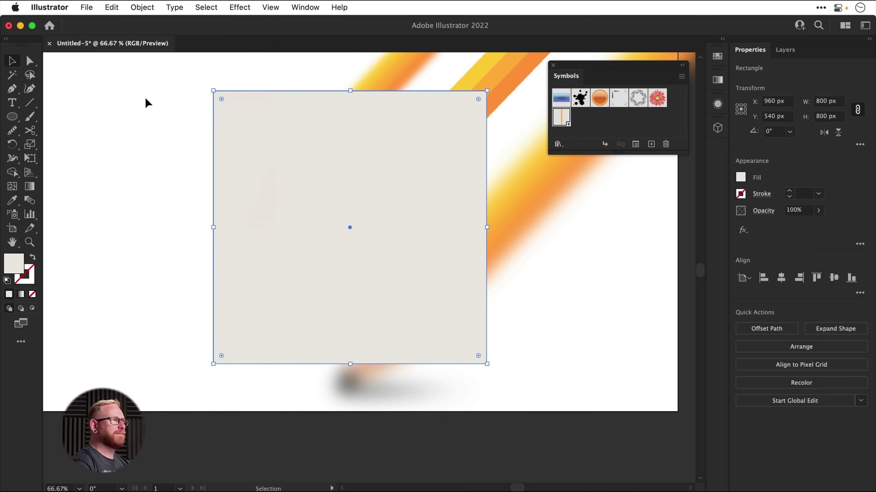
Step: Make a clipping mask that crops all the pencil artwork to the front square, and deselect it
mouse_move(145, 97)
mouse_down()
mouse_move(464, 291)
mouse_move(545, 324)
mouse_up()
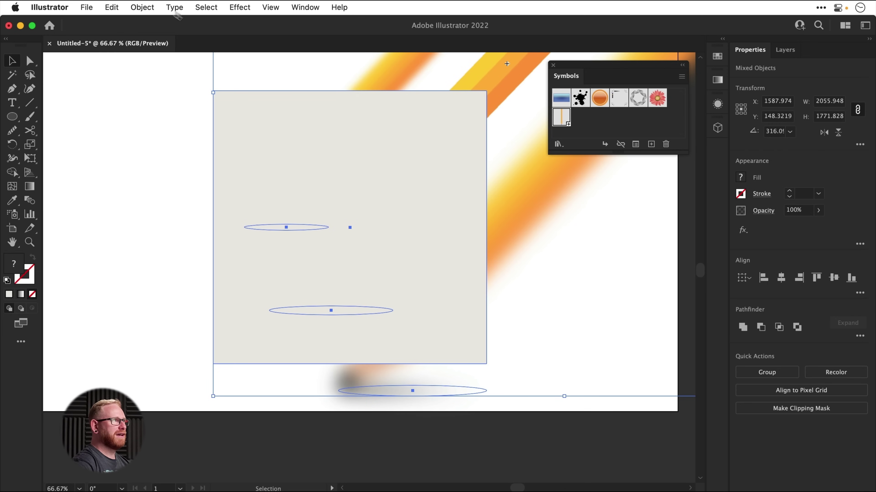
click(151, 7)
mouse_move(174, 6)
mouse_move(143, 7)
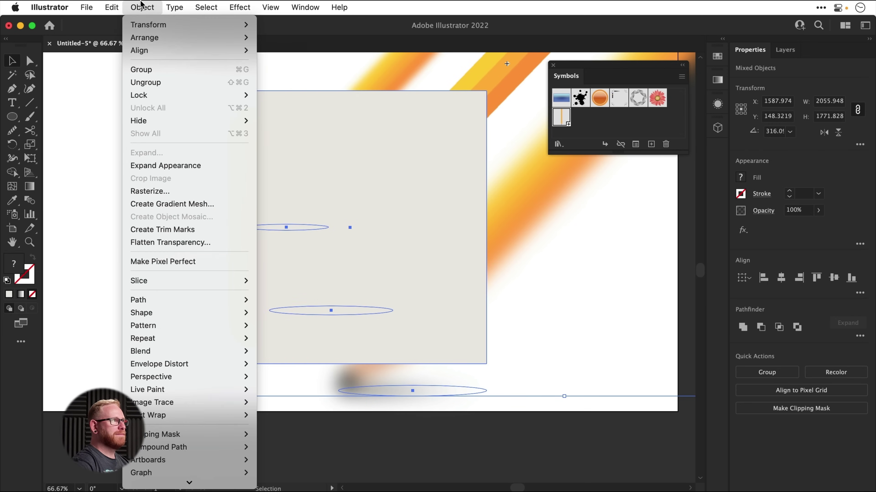
mouse_move(218, 435)
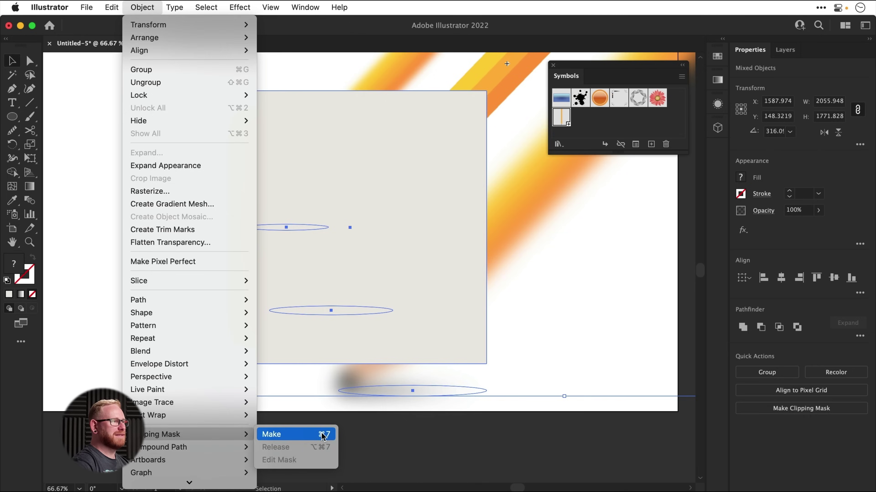
click(324, 435)
click(175, 359)
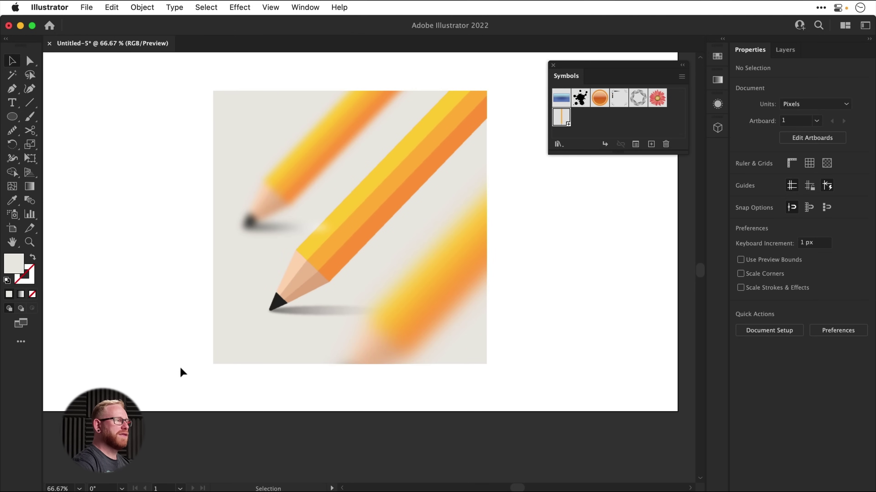
click(399, 181)
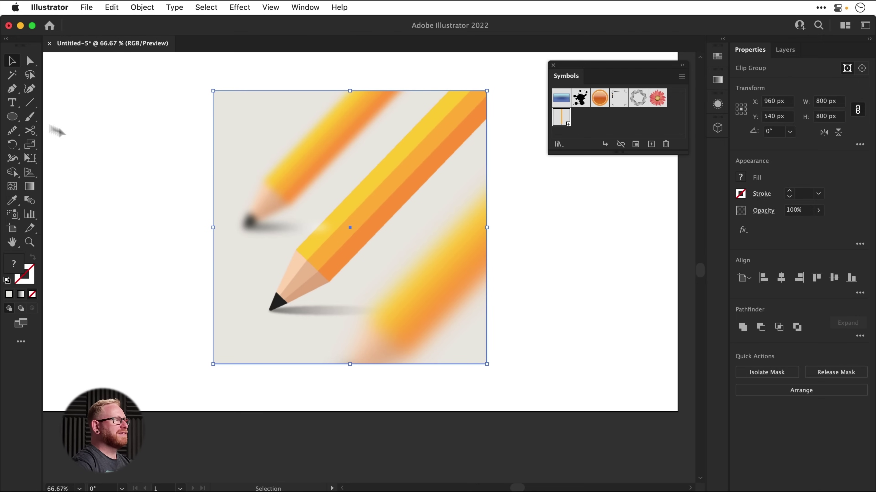
click(26, 117)
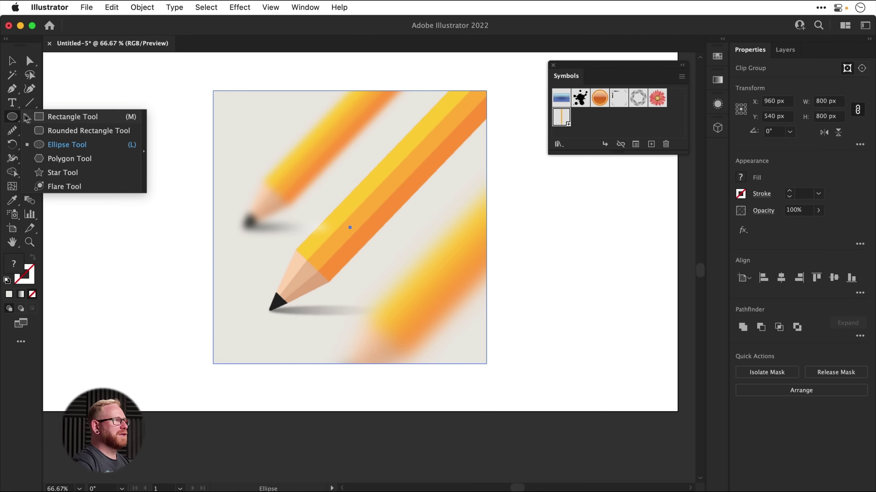
click(42, 118)
drag(179, 113, 284, 213)
key(v)
mouse_move(236, 148)
mouse_down()
mouse_move(267, 132)
mouse_move(268, 122)
mouse_up()
drag(289, 159, 290, 158)
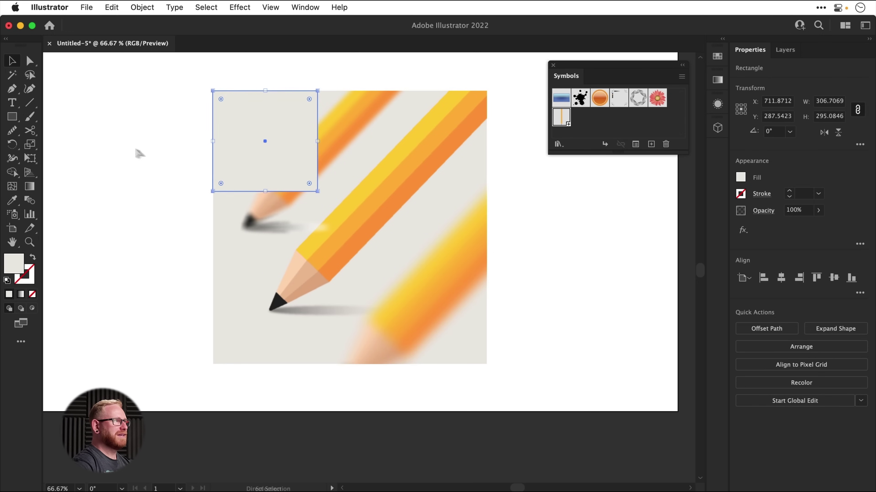
key(Delete)
Step: Create an 800 by 800 px rectangle and centre it horizontally and vertically on the artboard over the clipped artwork
key(m)
click(116, 141)
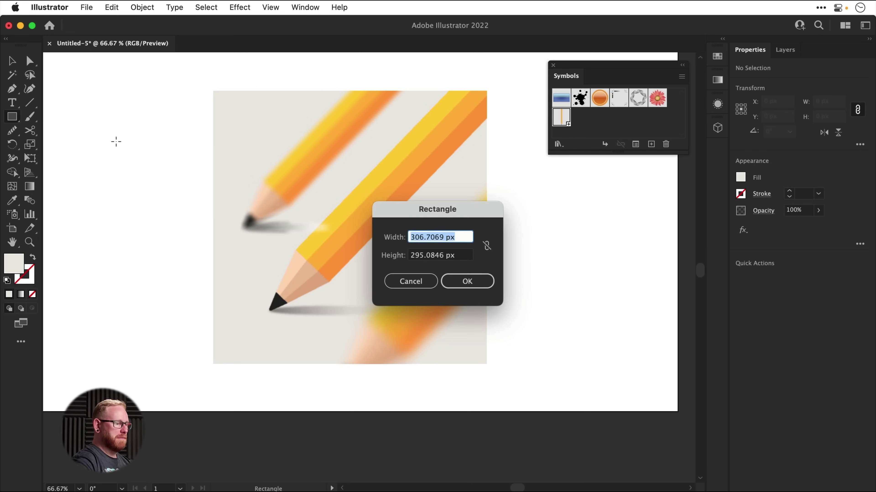
text(800)
key(Tab)
text(800)
key(Return)
key(v)
click(781, 278)
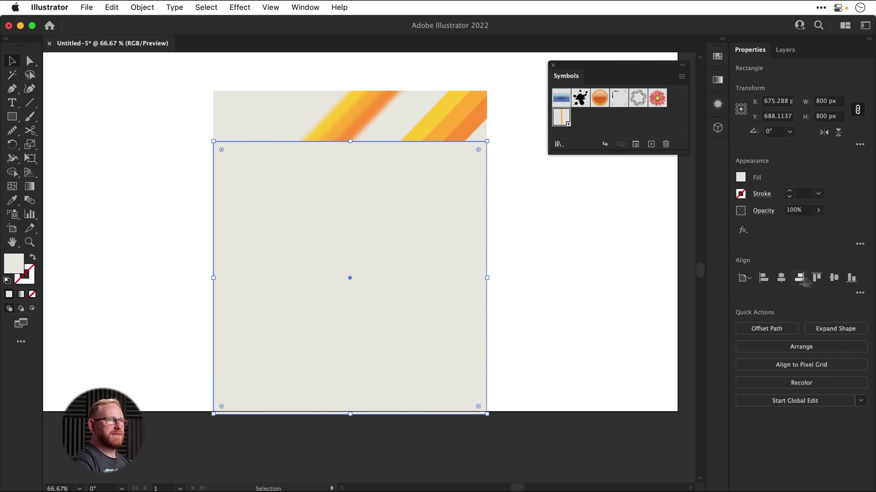
click(833, 282)
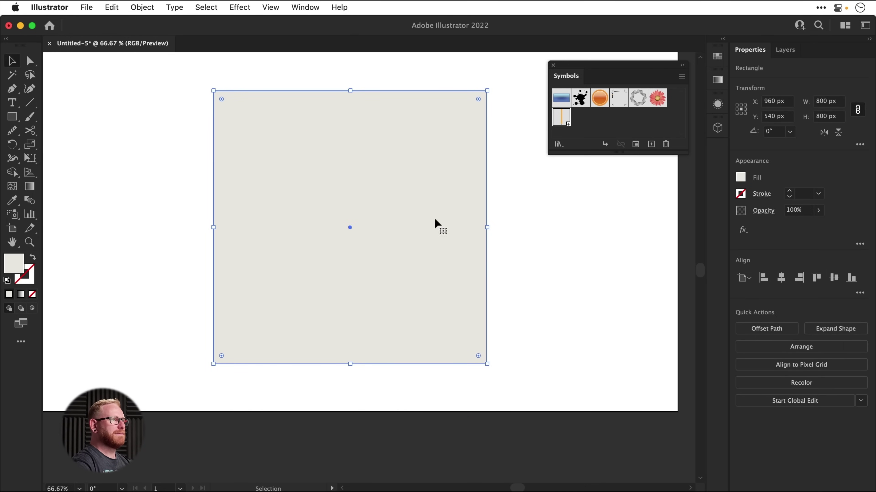
Step: Fill the 800 px square with black and close the Symbols panel
click(717, 56)
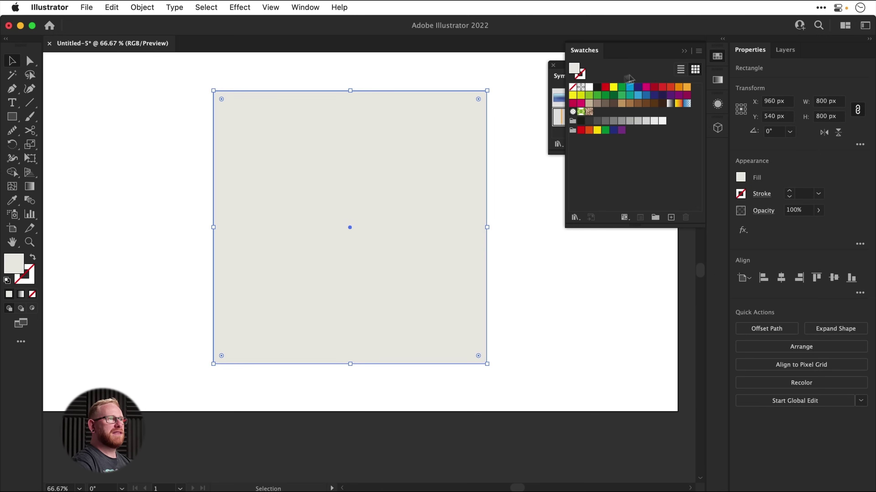
click(599, 87)
click(718, 57)
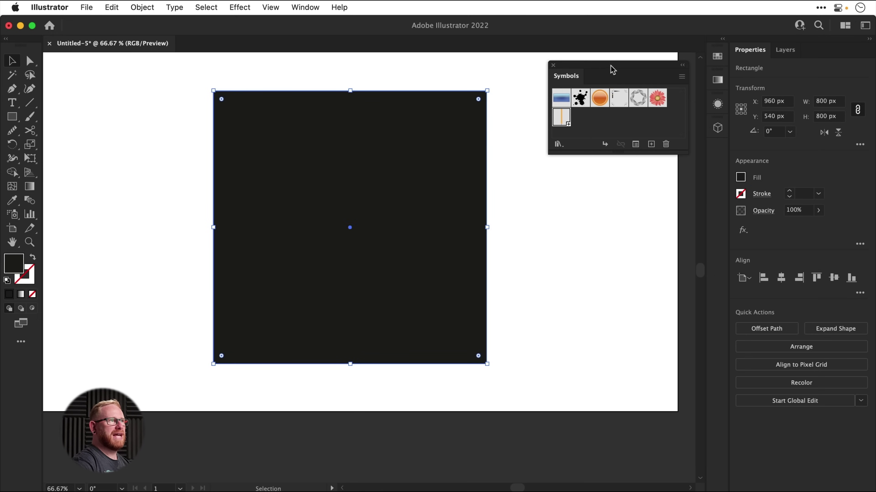
click(553, 65)
Step: Apply a Grain texture effect to the black square with the Stippled grain type, adjusting its intensity and contrast
click(240, 8)
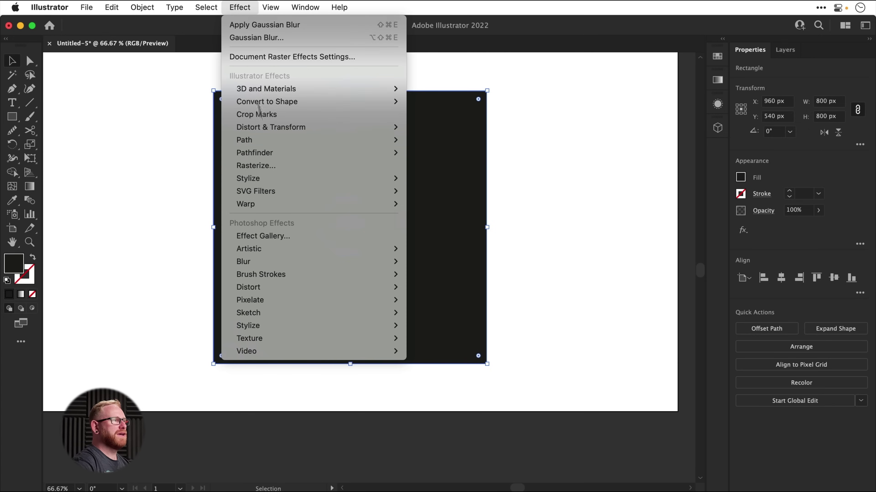
mouse_move(340, 341)
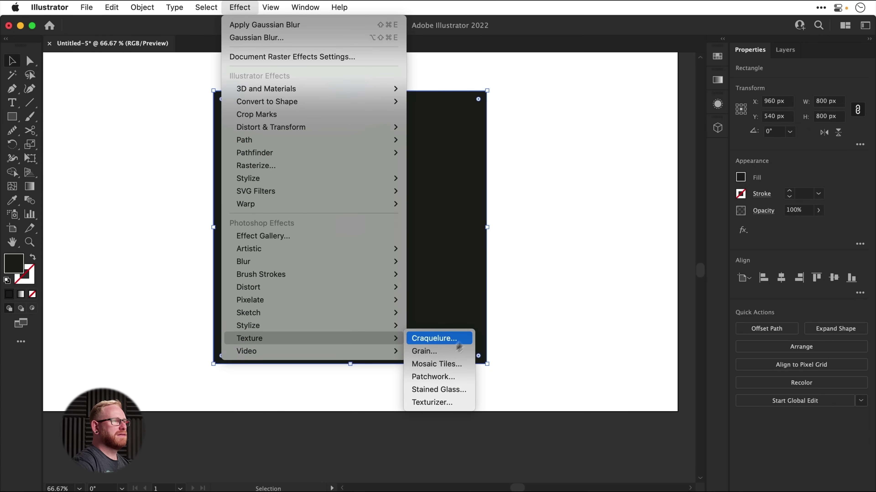
click(446, 356)
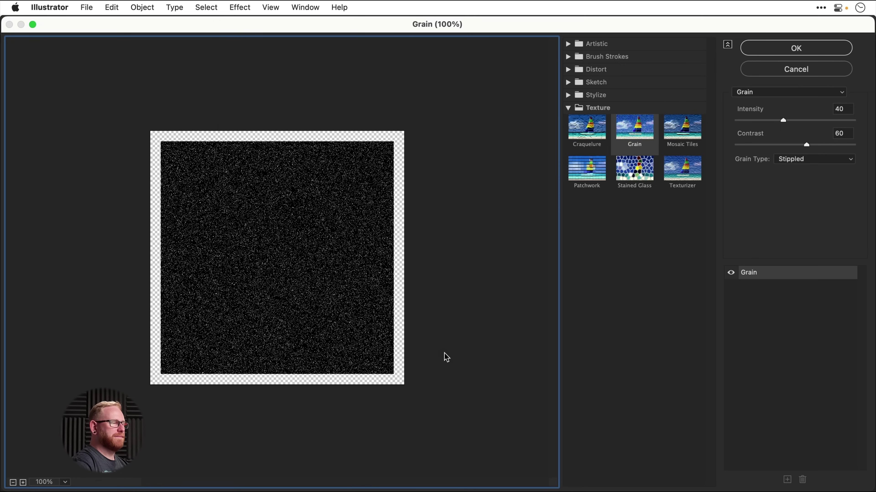
mouse_move(784, 117)
mouse_down()
mouse_move(764, 120)
mouse_move(783, 117)
mouse_up()
click(805, 165)
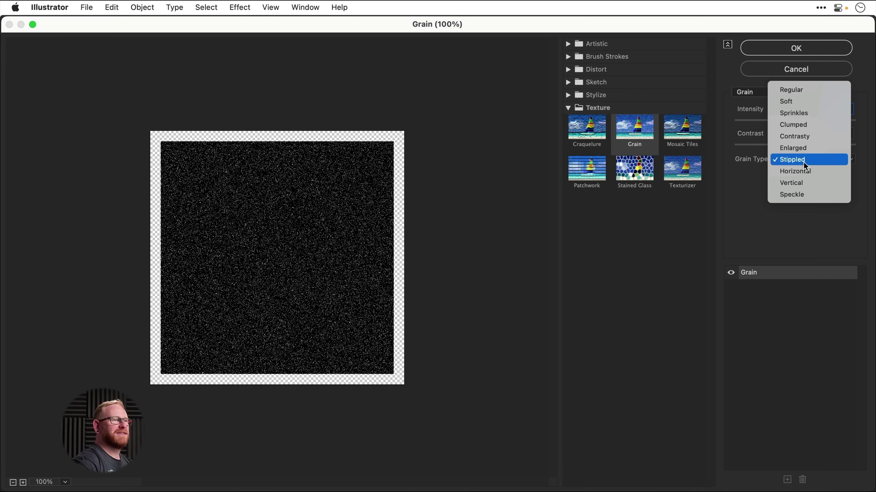
click(805, 165)
mouse_move(784, 122)
mouse_down()
mouse_move(798, 123)
mouse_move(782, 118)
mouse_up()
mouse_move(812, 144)
mouse_down()
mouse_move(795, 145)
mouse_move(828, 143)
mouse_up()
click(803, 50)
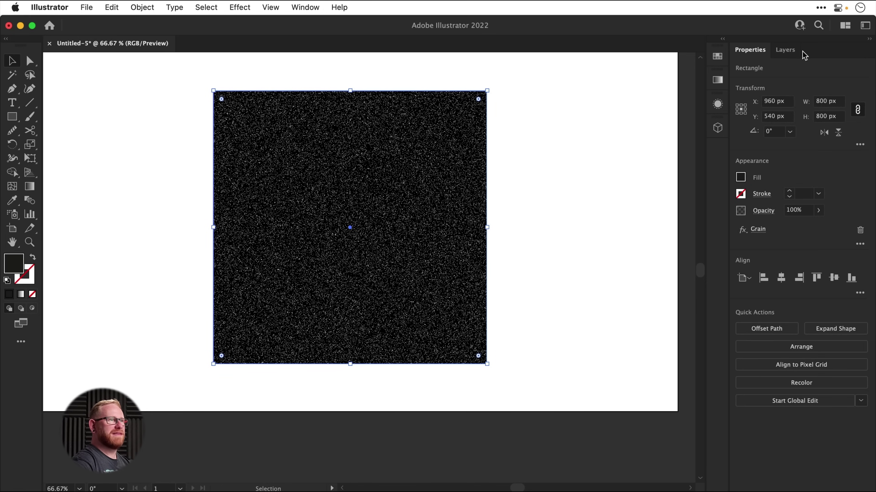
Step: Blend the grain square over the pencils using Soft Light at 30% opacity, and deselect it
click(764, 210)
click(688, 232)
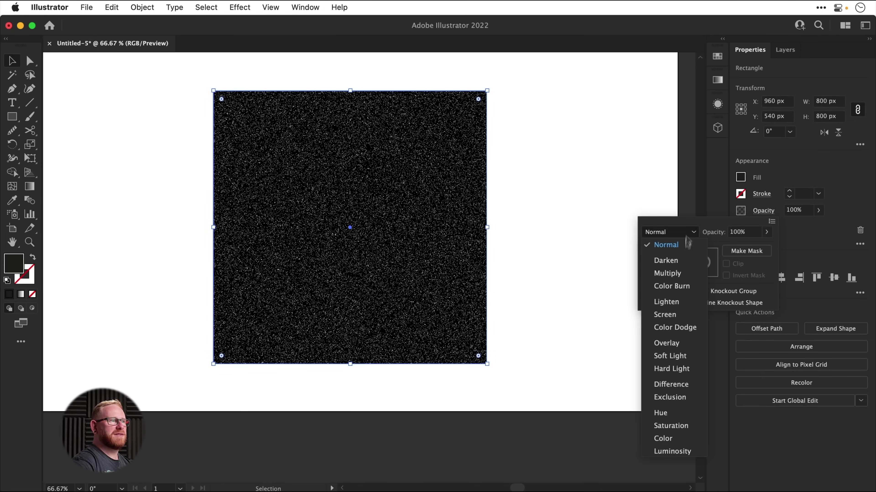
click(671, 356)
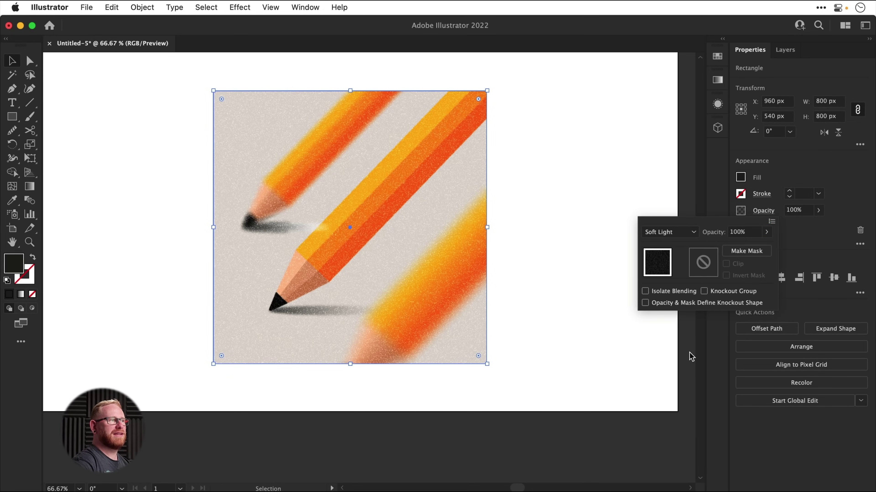
click(818, 211)
drag(817, 223, 786, 227)
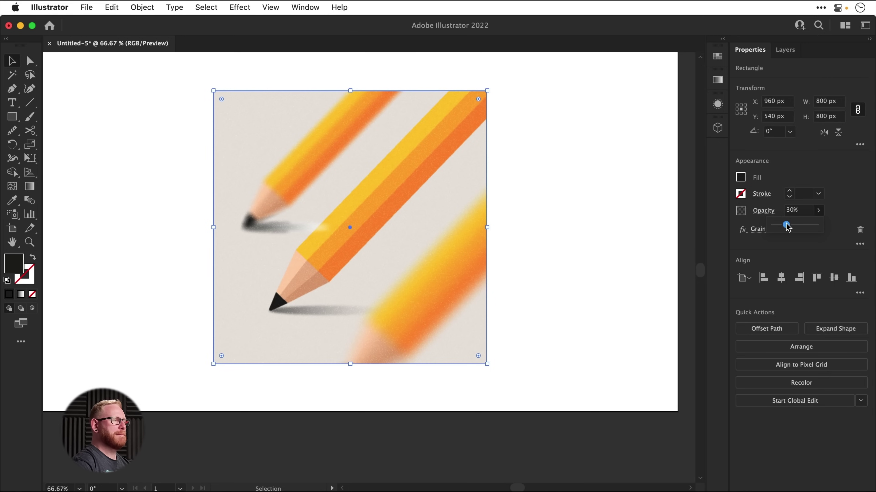
click(583, 239)
Step: Move the grain square sideways off the pencil artwork, keeping its vertical position, to expose the clipped artwork beneath
scroll(352, 256, up, 5)
key(space)
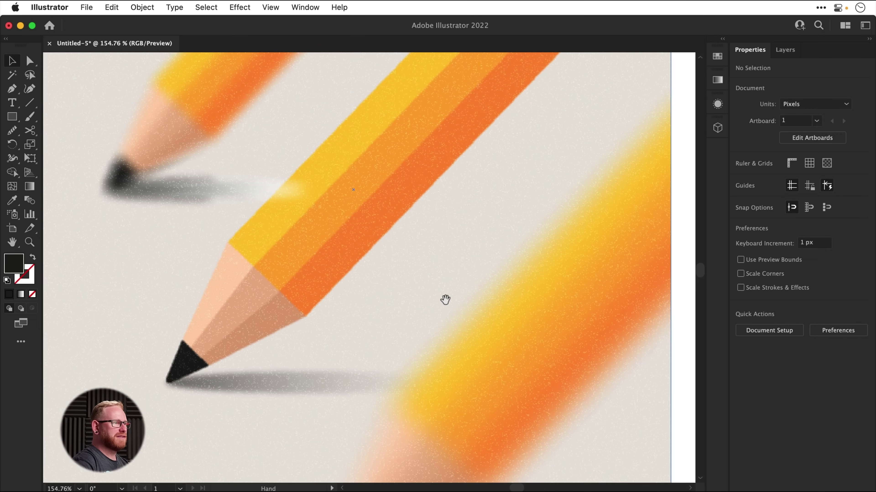
key(a)
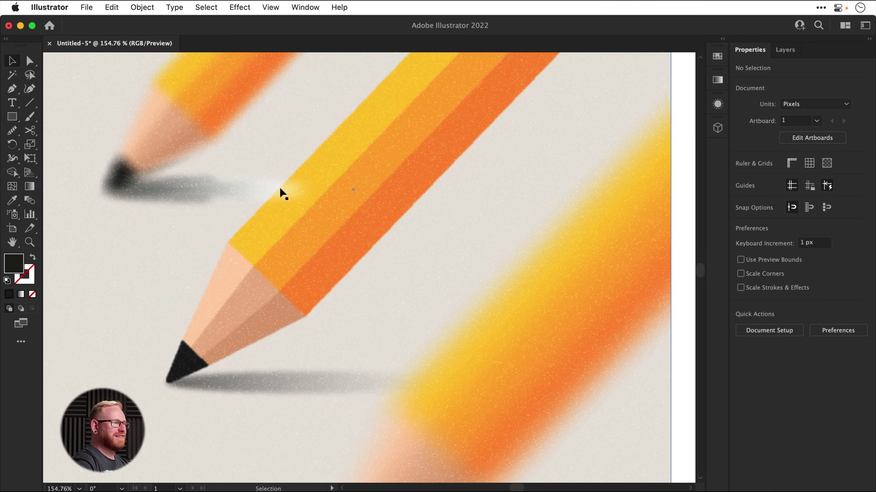
key(super+0)
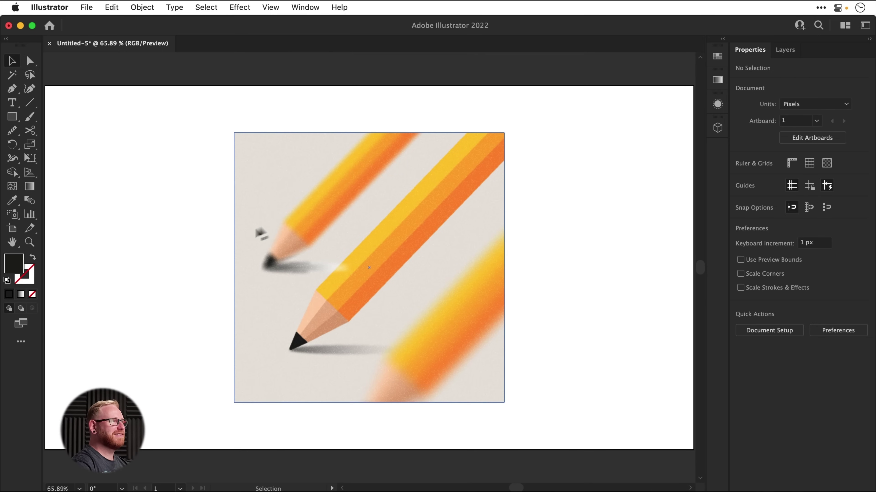
drag(278, 217, 573, 217)
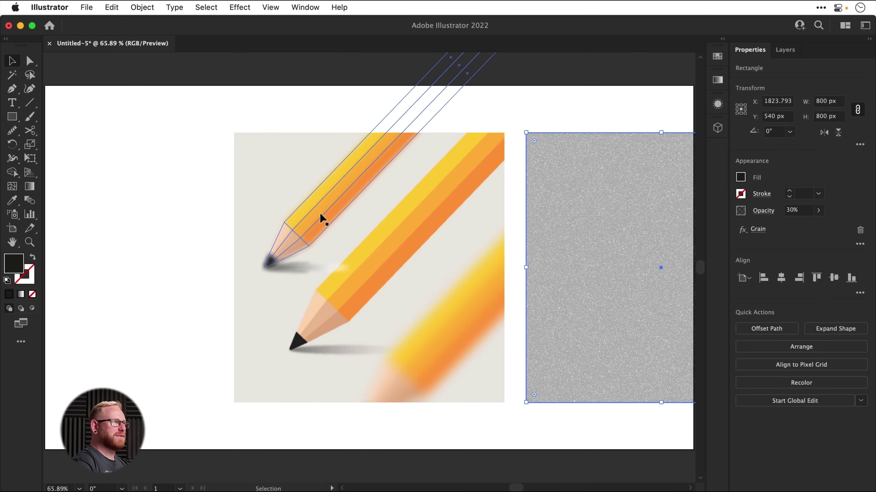
Step: Inside the nested clip group, shrink the rear pencil's shadow ellipse to about 193 by 11 px, and exit isolation
double_click(320, 215)
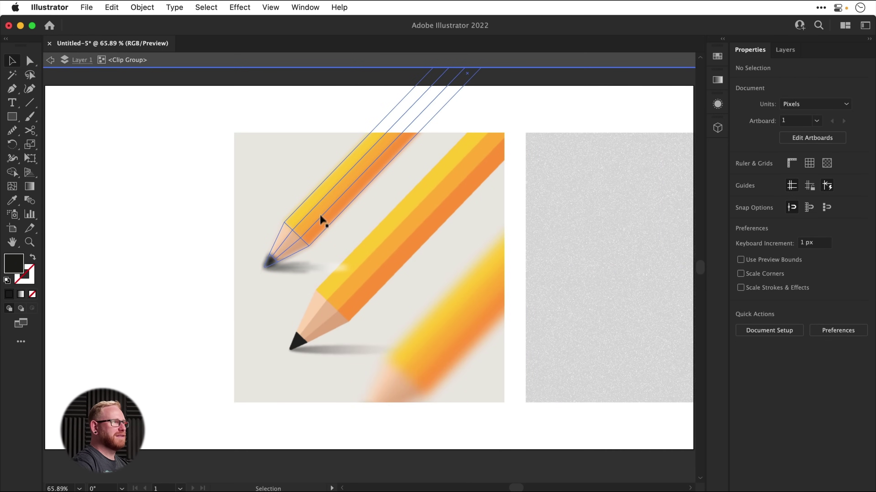
click(316, 269)
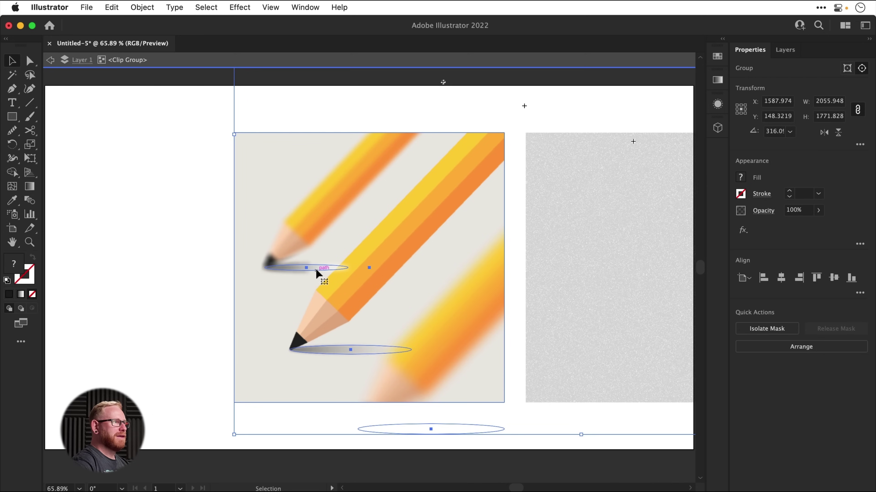
double_click(315, 269)
click(316, 269)
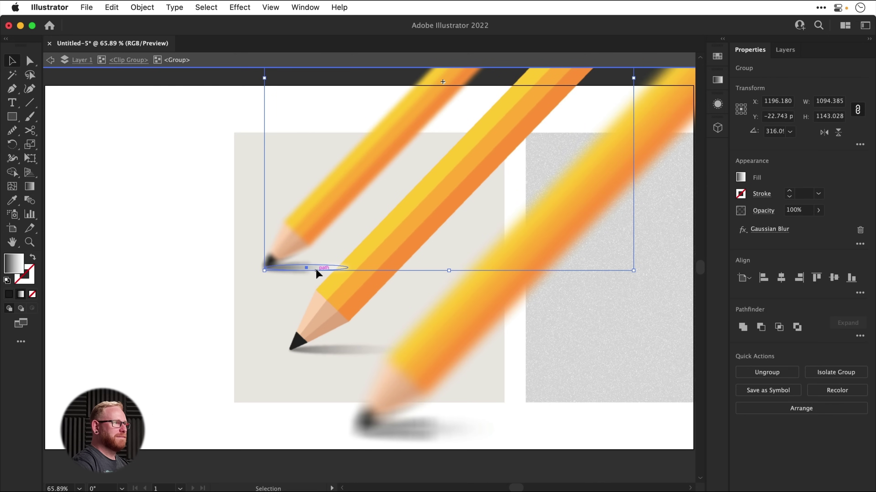
double_click(316, 269)
click(316, 274)
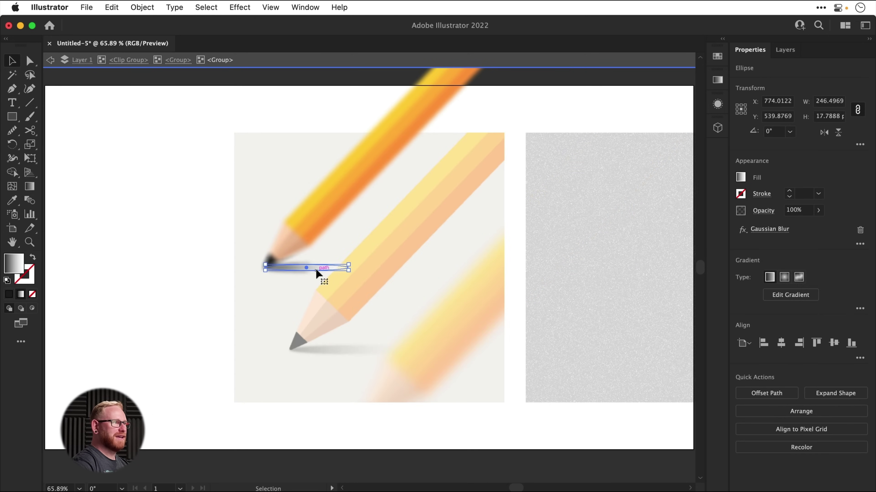
scroll(310, 273, up, 5)
drag(431, 270, 384, 269)
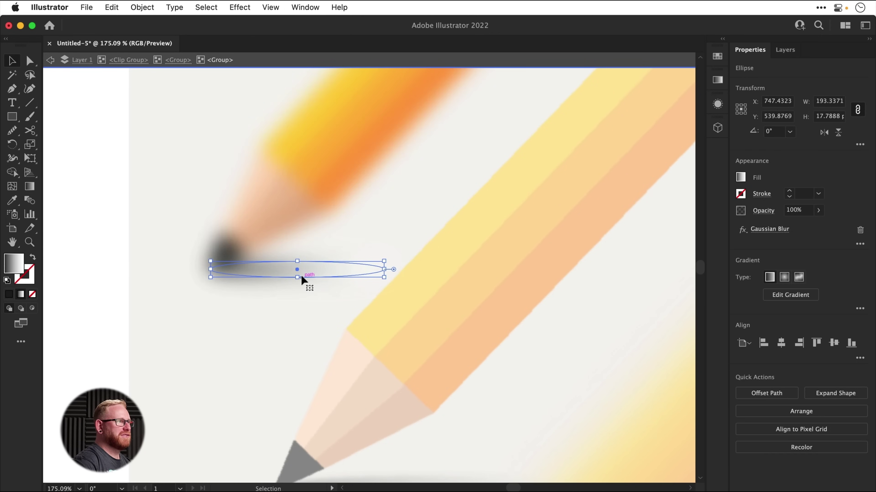
drag(296, 277, 297, 273)
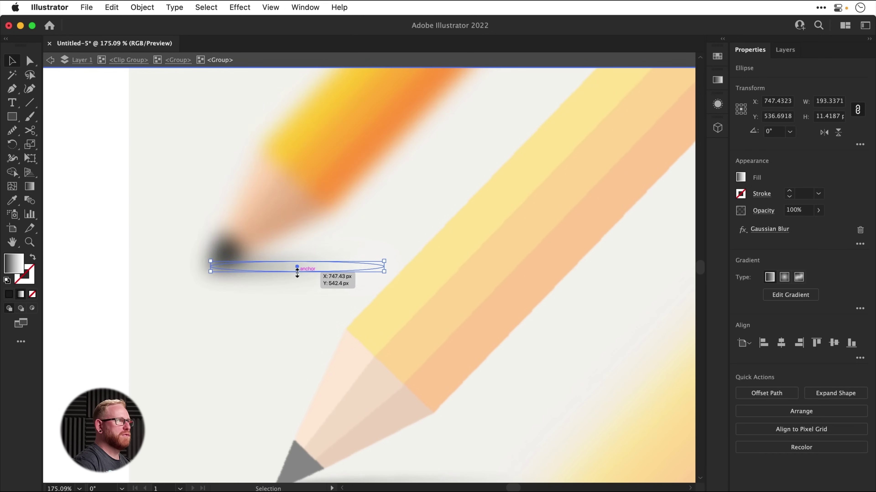
click(55, 61)
click(54, 61)
click(54, 61)
click(54, 61)
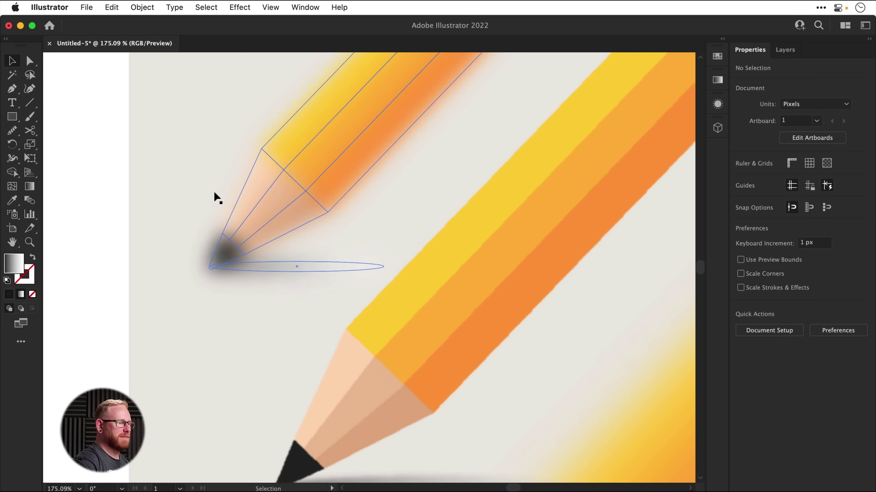
Step: Centre the grain square horizontally on the artboard so it covers the pencil artwork again, and deselect it
key(super+0)
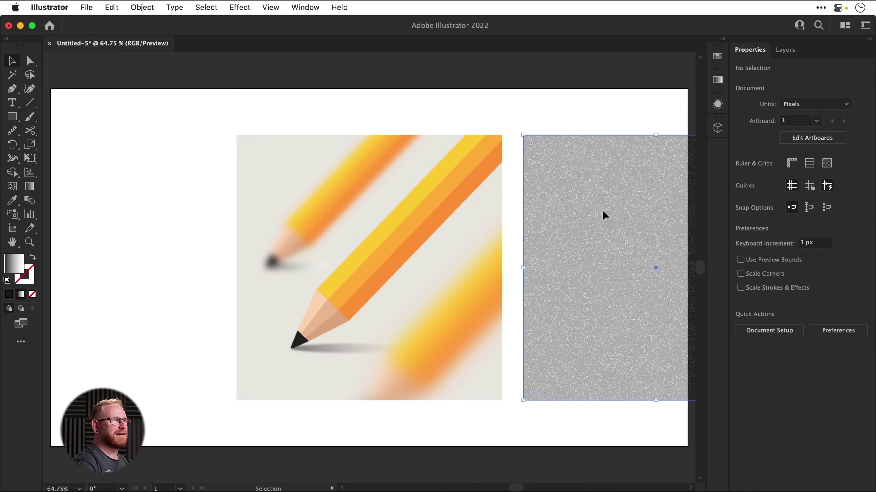
click(602, 210)
click(780, 278)
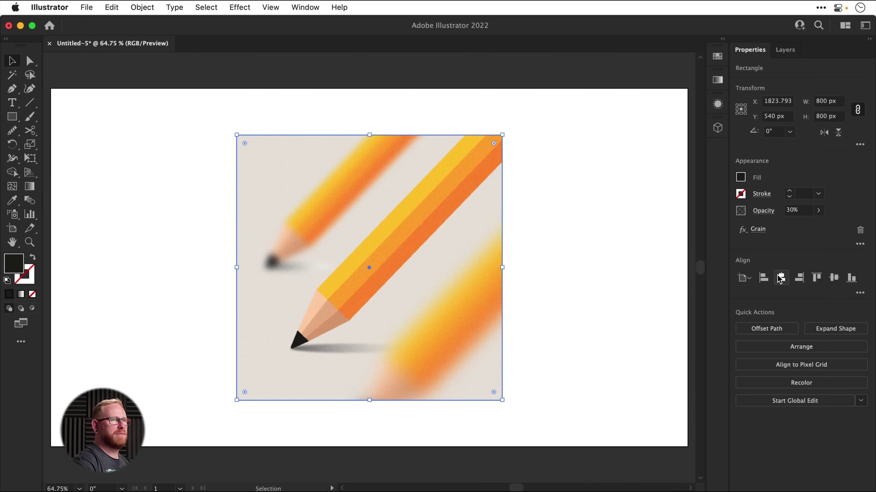
click(580, 264)
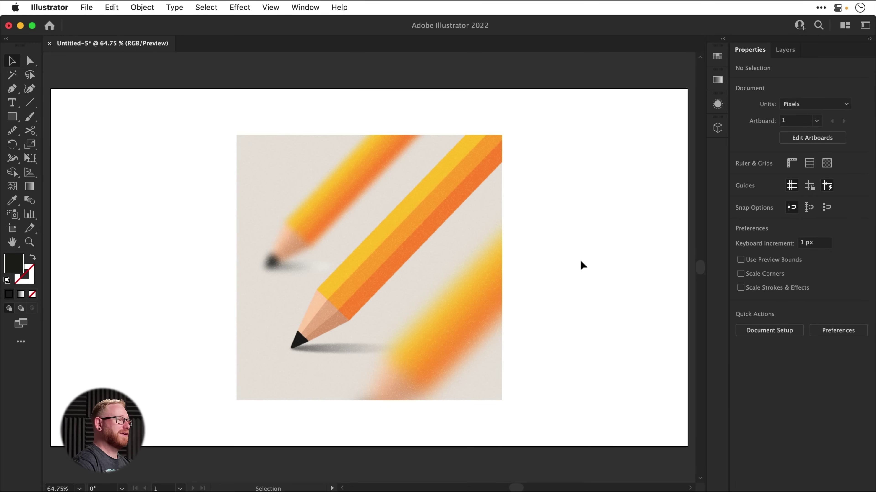
Step: Group the grain square with the clipped pencil artwork and deselect the group
mouse_move(153, 116)
mouse_down()
mouse_move(289, 223)
mouse_move(569, 412)
mouse_up()
click(142, 7)
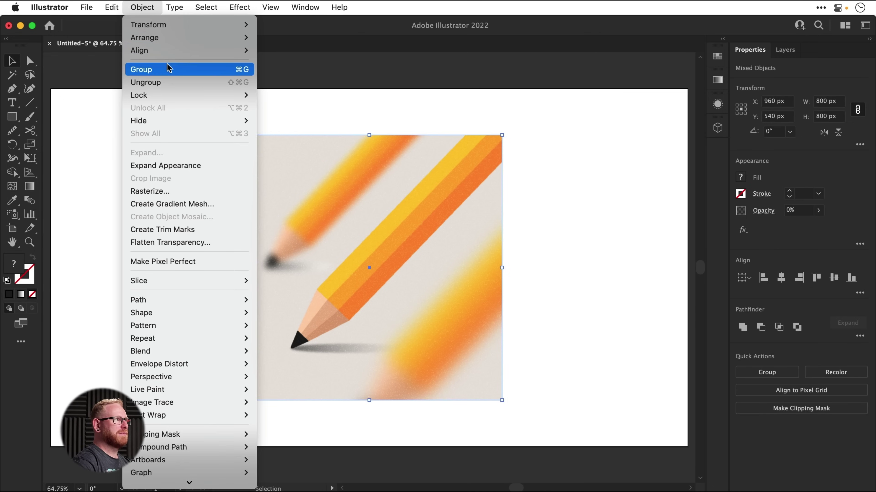
click(169, 70)
click(577, 270)
mouse_move(455, 285)
mouse_down()
mouse_move(358, 265)
mouse_move(400, 281)
mouse_up()
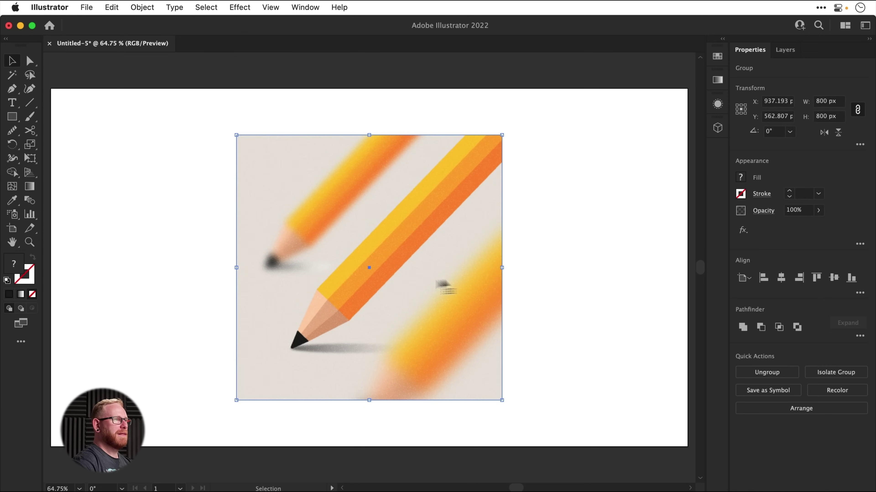
click(608, 279)
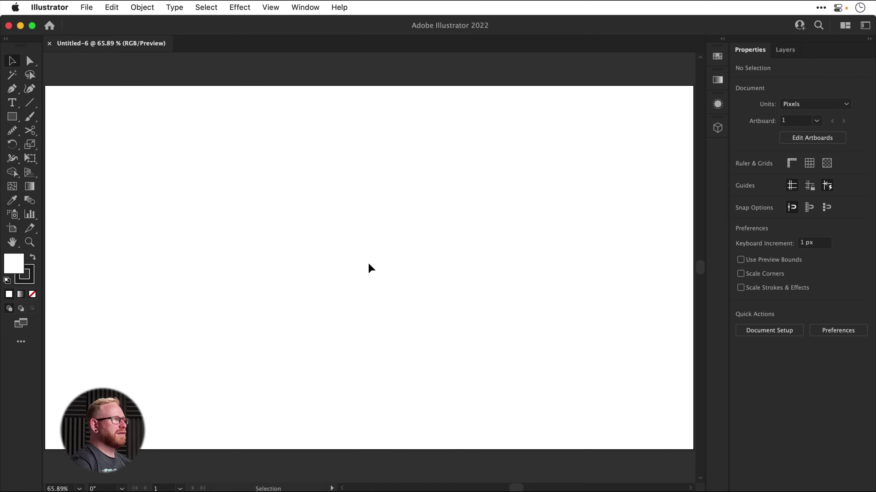
Step: Add the text "Stylus" in the new document, enlarge it to about 619 px wide and move it near the artboard centre
click(11, 102)
click(349, 275)
key(BackSpace)
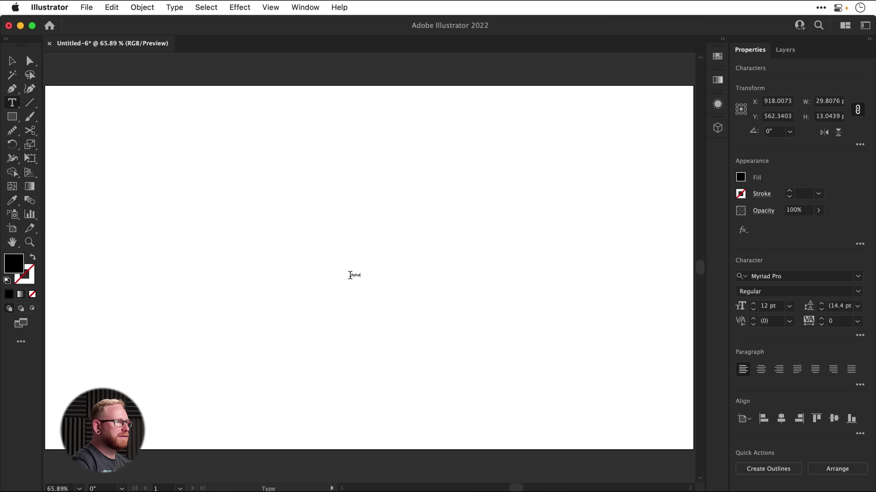
click(12, 61)
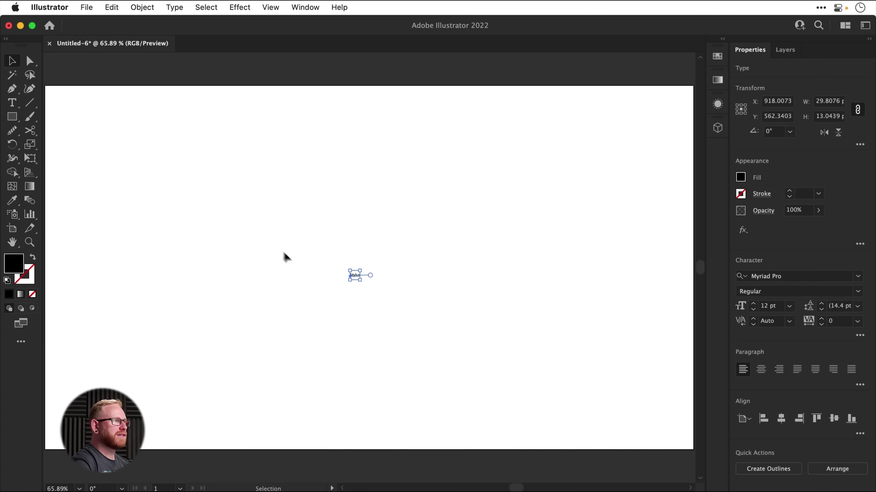
drag(360, 280, 565, 373)
drag(384, 282, 392, 274)
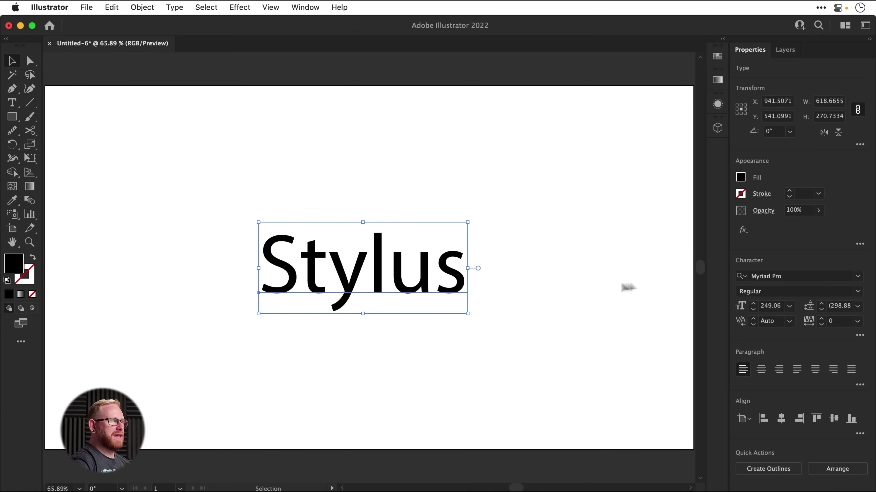
Step: Set the "Stylus" text in Nickainley Normal and scale it up proportionally to about 877 px wide
click(791, 276)
text(nick)
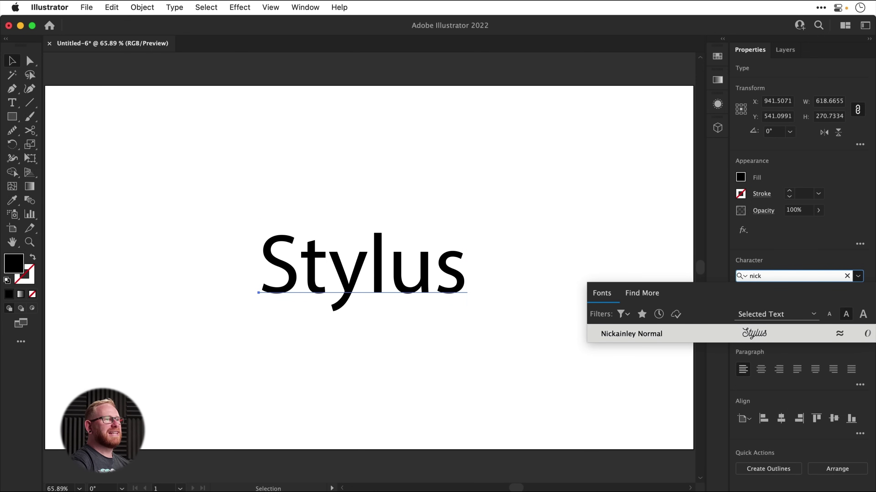
click(728, 334)
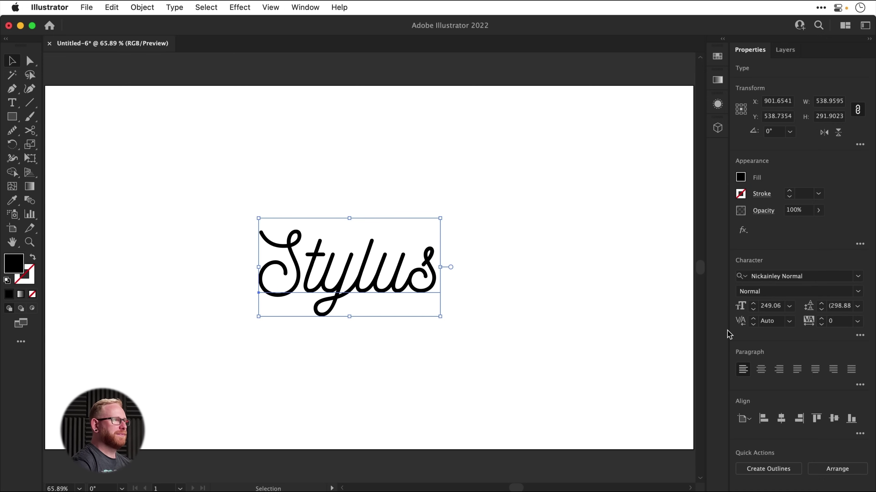
drag(443, 318, 549, 352)
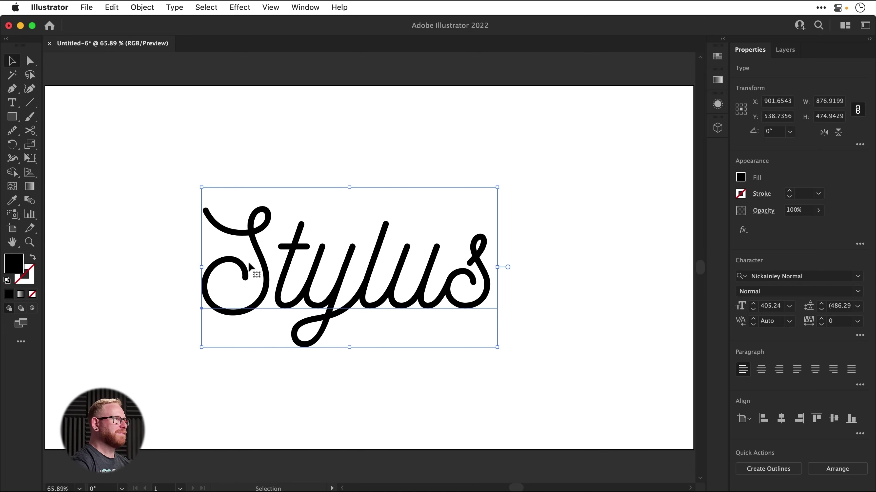
Step: Lock the "Stylus" text and bring its letter S into close view
click(133, 8)
mouse_move(241, 96)
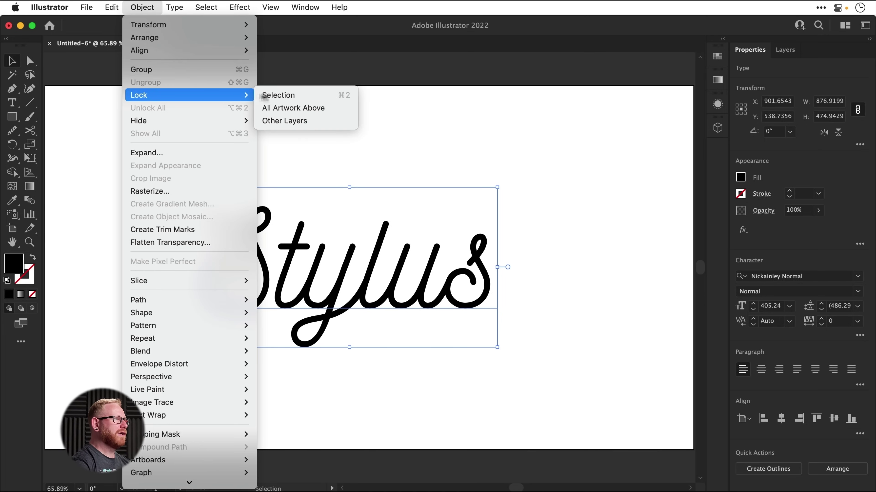
click(279, 99)
key(z)
drag(217, 238, 385, 309)
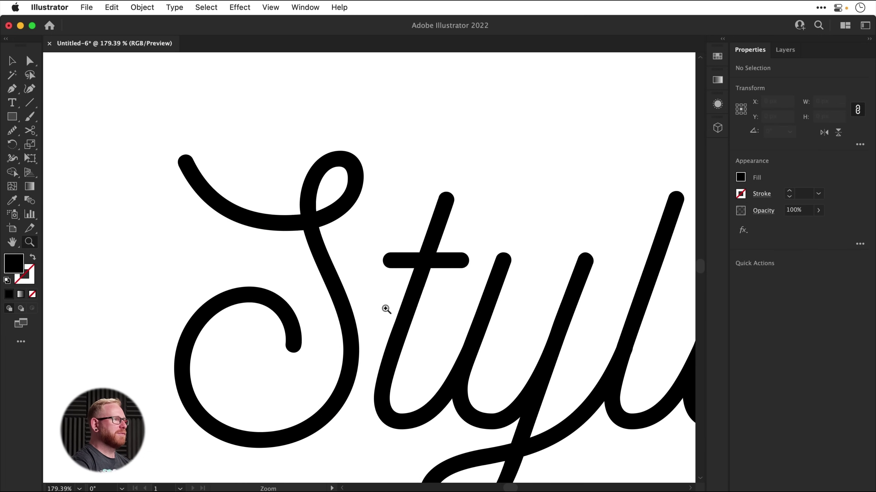
Step: Set up the Pen tool with no fill and a magenta ff00ff stroke
scroll(386, 309, down, 2)
click(12, 88)
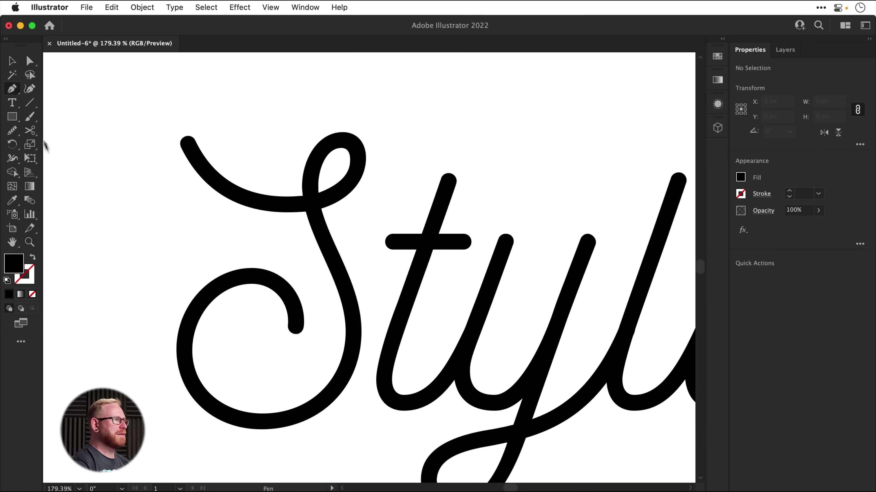
key(x)
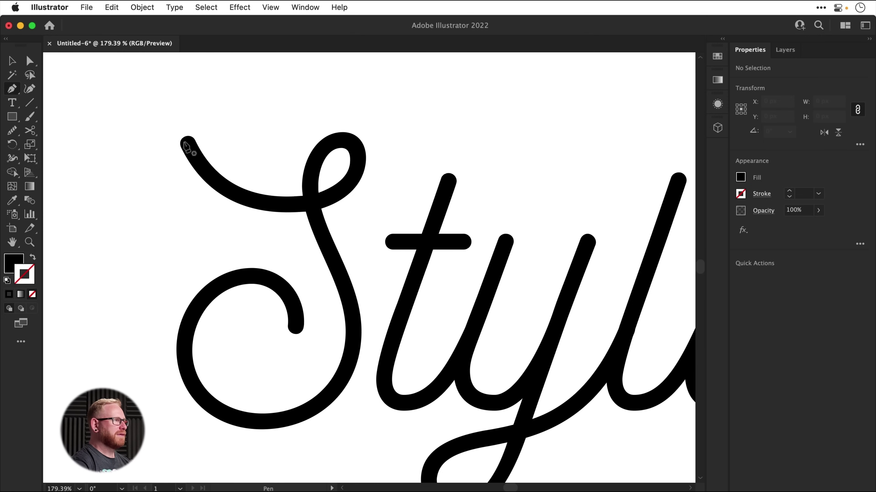
click(33, 259)
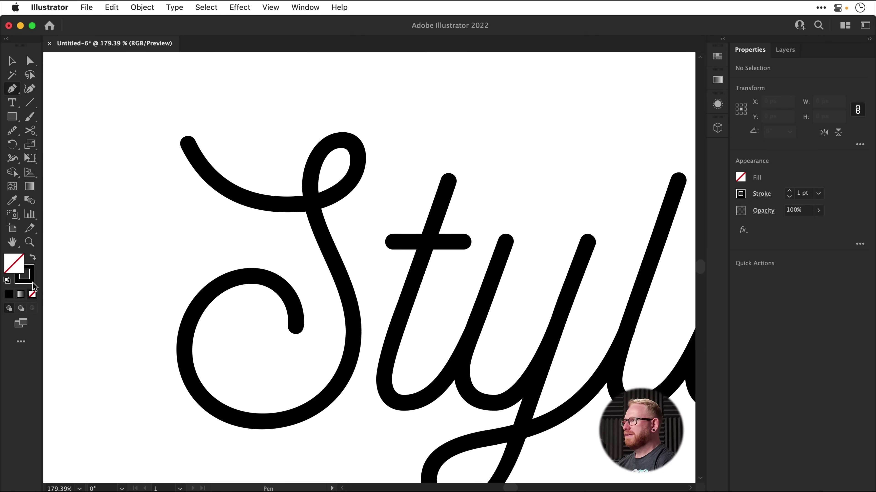
double_click(33, 283)
text(ff00ff)
click(561, 187)
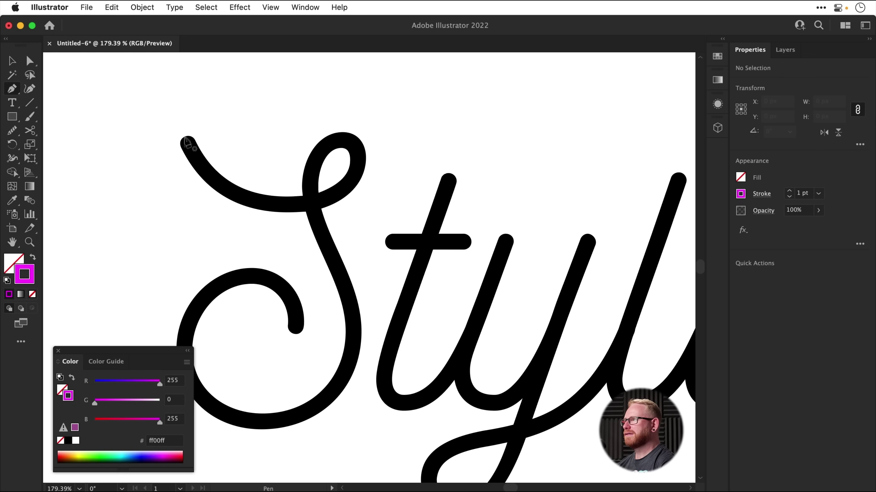
Step: Trace the centre line of the letter S from its upper tail through the loop into the downstroke with the Pen tool
click(184, 137)
drag(291, 204, 376, 200)
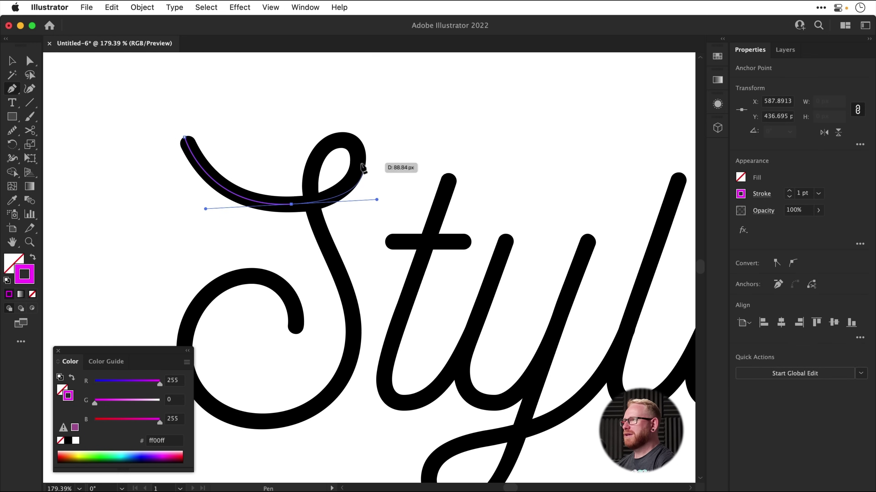
drag(355, 146, 310, 156)
click(329, 143)
drag(321, 234, 350, 301)
Step: Continue the S path around the lower bowl to the end of the inner curl, then deselect it
scroll(346, 377, down, 4)
drag(351, 339, 295, 390)
click(351, 338)
drag(228, 333, 174, 280)
click(228, 334)
drag(222, 248, 245, 200)
click(222, 249)
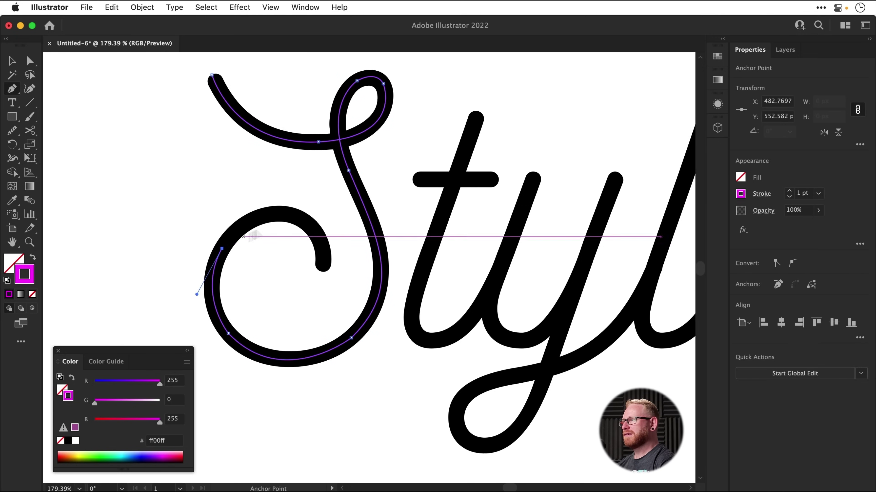
drag(265, 217, 320, 278)
key(v)
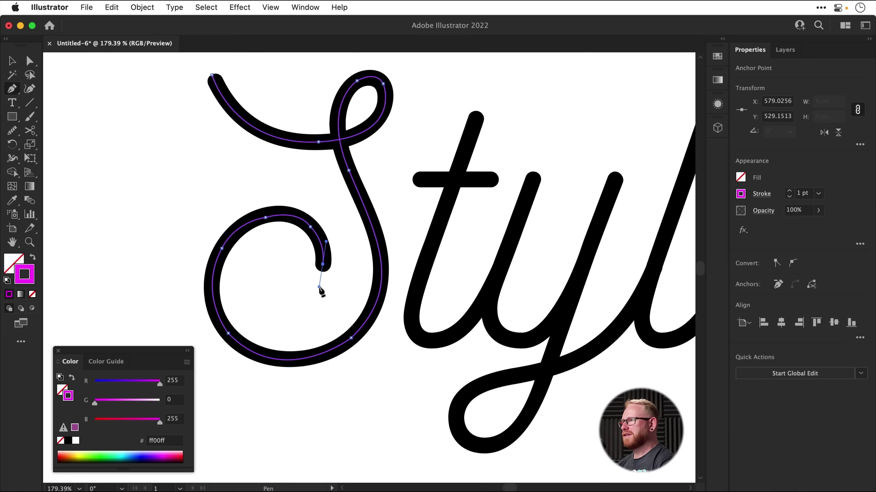
click(168, 211)
Step: Move the anchor point at the top of the S's inner curl slightly upward to centre the path in the lettering
key(space)
drag(235, 232, 323, 312)
key(a)
click(241, 233)
key(super+space)
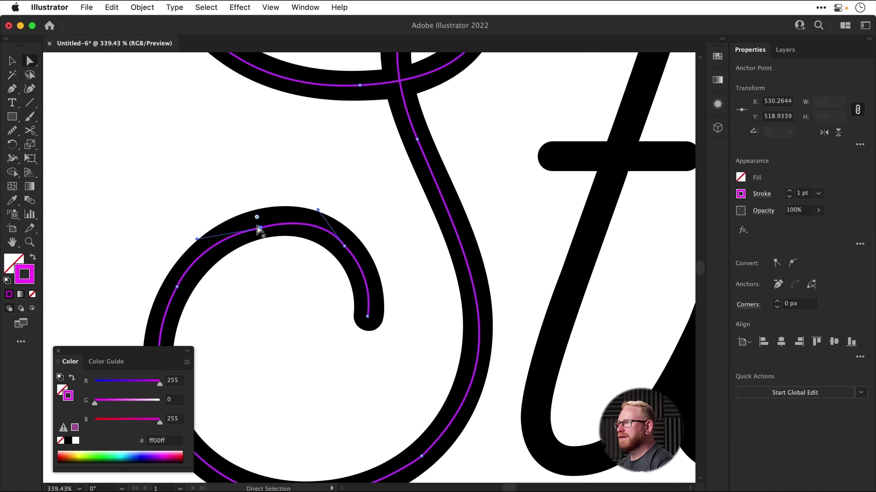
mouse_move(260, 230)
mouse_down()
mouse_move(262, 213)
mouse_move(259, 223)
mouse_up()
Step: Adjust the direction handle of the anchor at the top of the S's inner curl and deselect the path
click(270, 7)
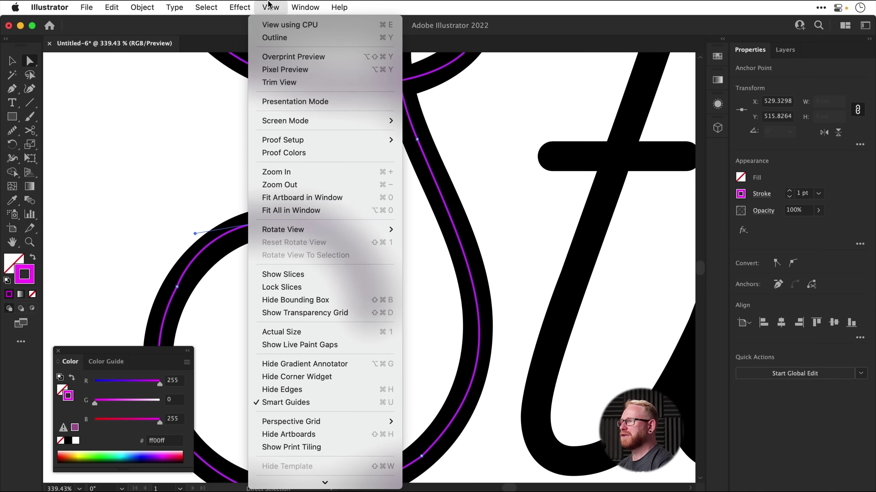
key(Escape)
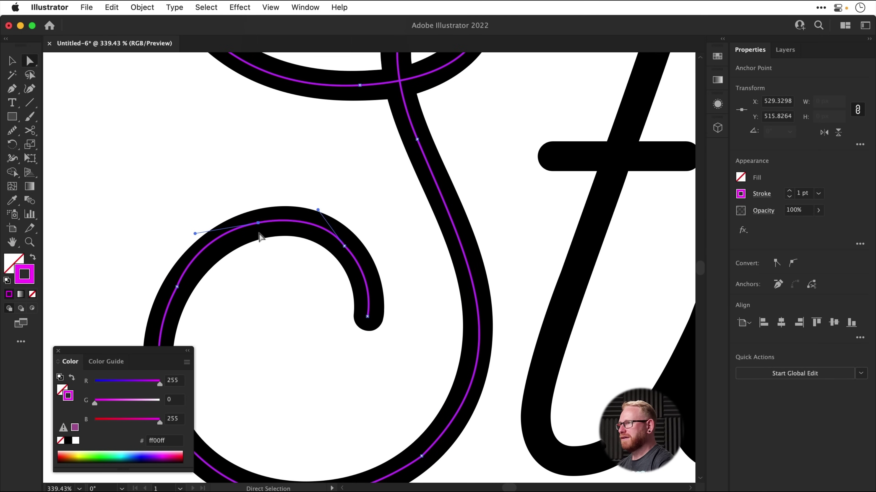
click(258, 225)
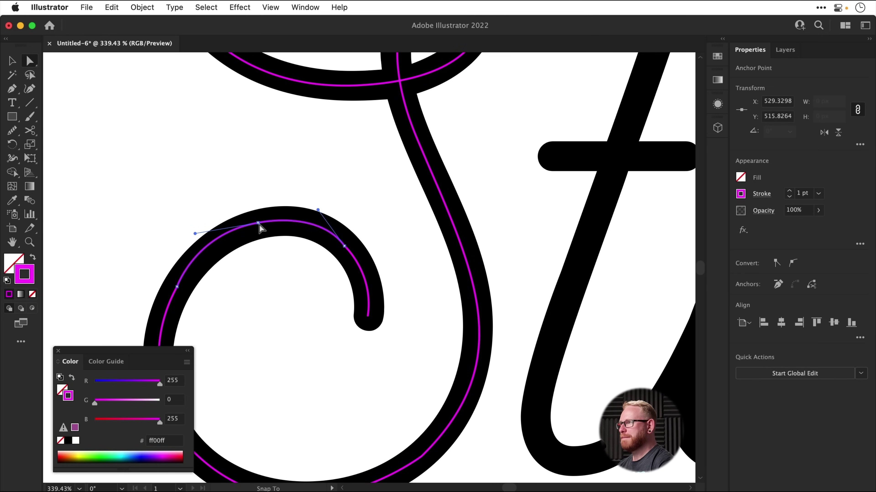
drag(196, 235, 202, 233)
drag(317, 211, 340, 375)
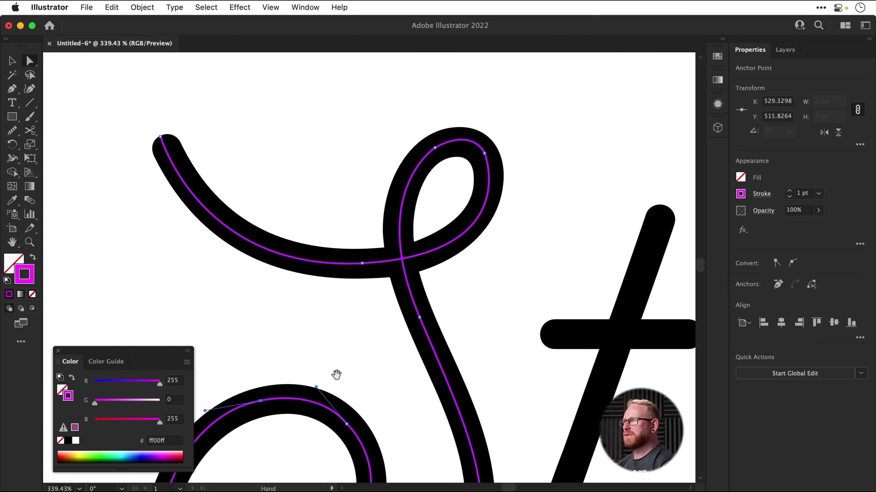
key(v)
click(329, 231)
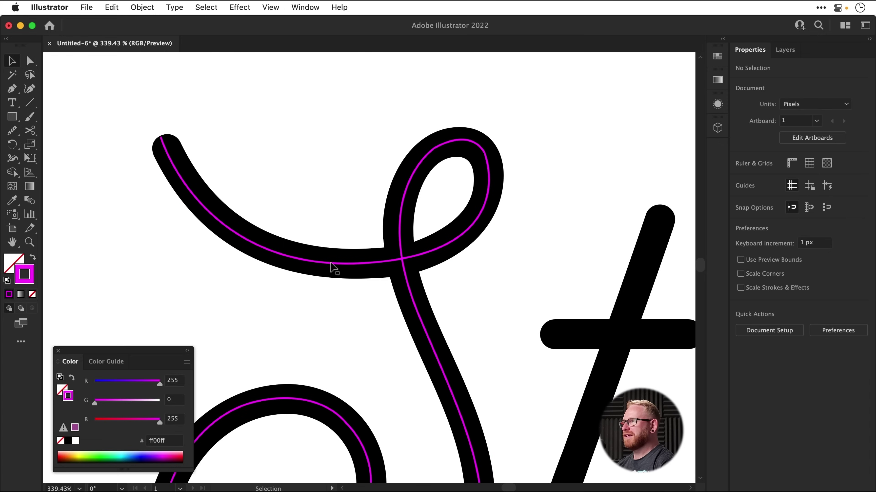
Step: Smooth the S path along the upper loop, downstroke and bottom of the bowl with the Smooth tool
click(330, 265)
click(17, 131)
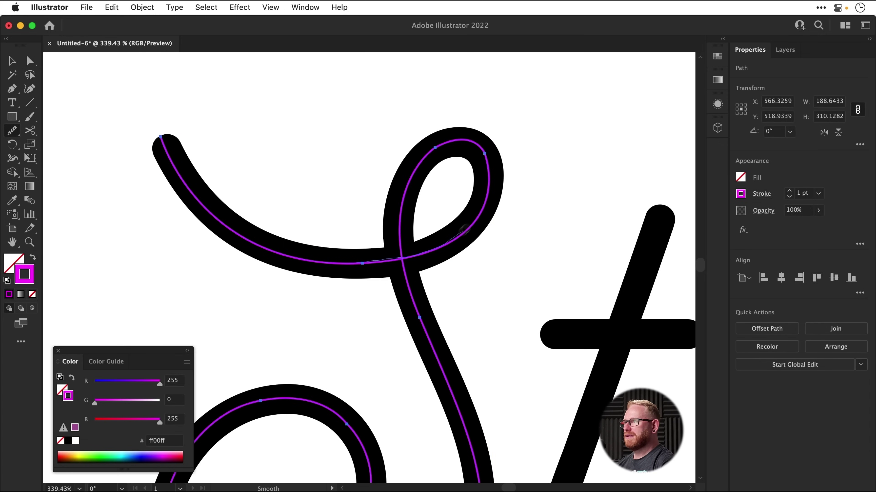
drag(436, 148, 405, 218)
mouse_move(428, 302)
mouse_down()
mouse_move(335, 174)
mouse_move(382, 274)
mouse_move(389, 402)
mouse_up()
drag(391, 400, 469, 210)
drag(383, 306, 332, 329)
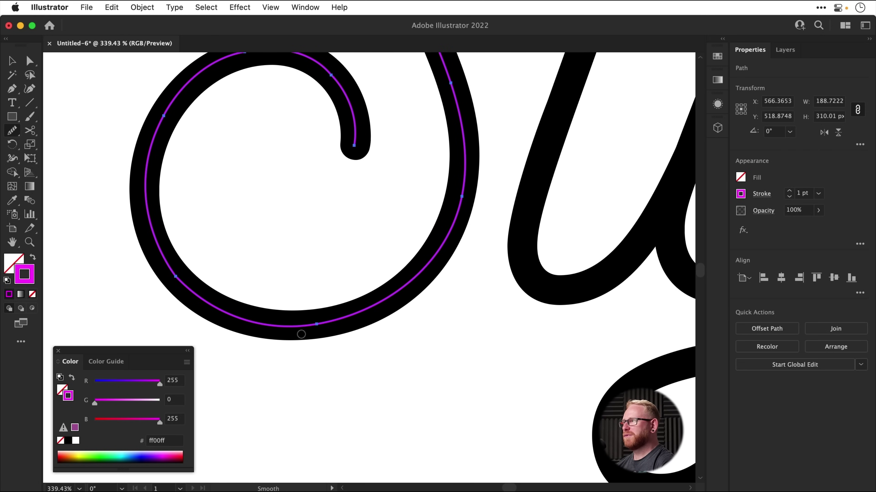
Step: Smooth the outer side of the S's bowl and its inner curl, keeping the current Smooth tool options, and deselect the path
double_click(17, 131)
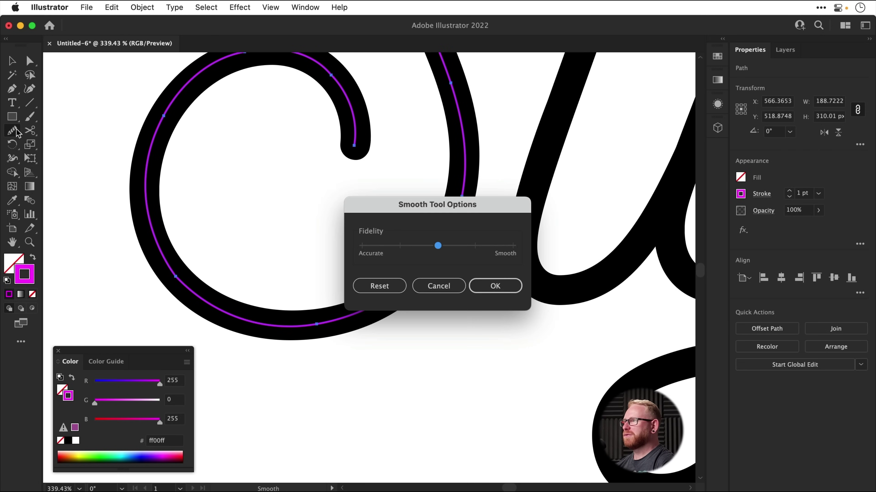
click(444, 286)
mouse_move(237, 321)
mouse_down()
mouse_move(154, 254)
mouse_move(144, 154)
mouse_up()
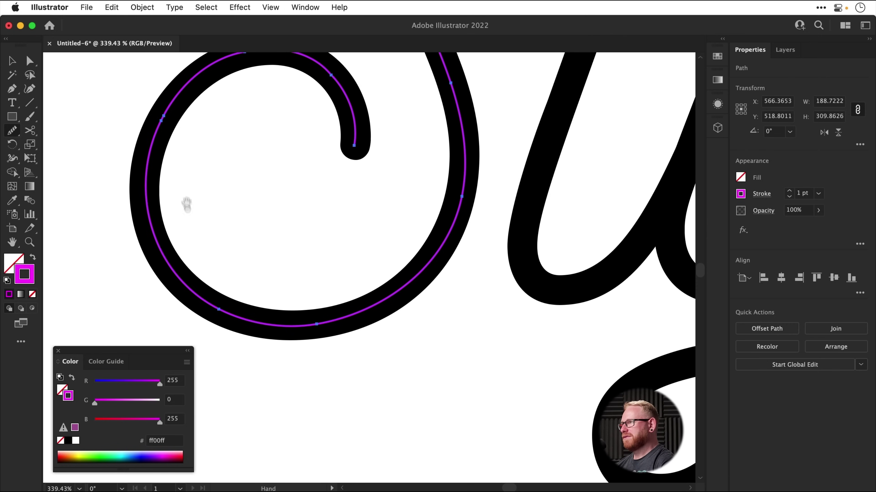
scroll(198, 226, up, 5)
mouse_move(142, 276)
mouse_down()
mouse_move(170, 226)
mouse_move(203, 195)
mouse_move(253, 181)
mouse_move(304, 191)
mouse_up()
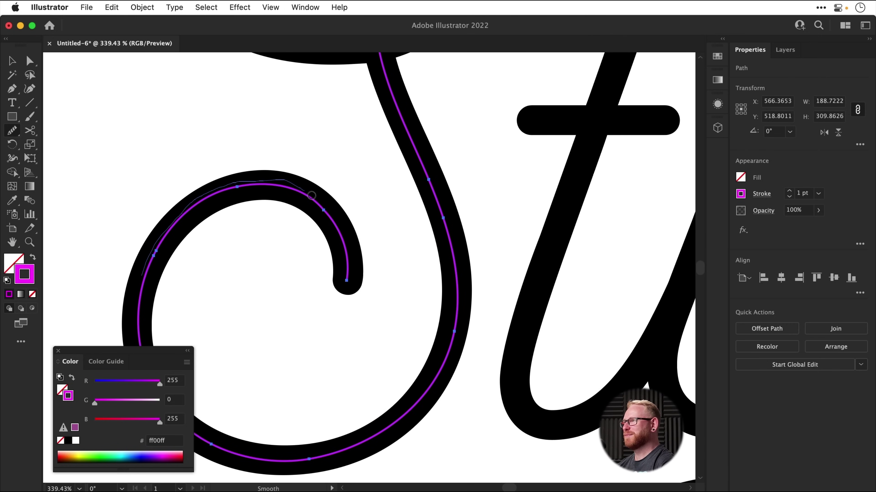
drag(346, 254, 346, 256)
key(v)
click(283, 328)
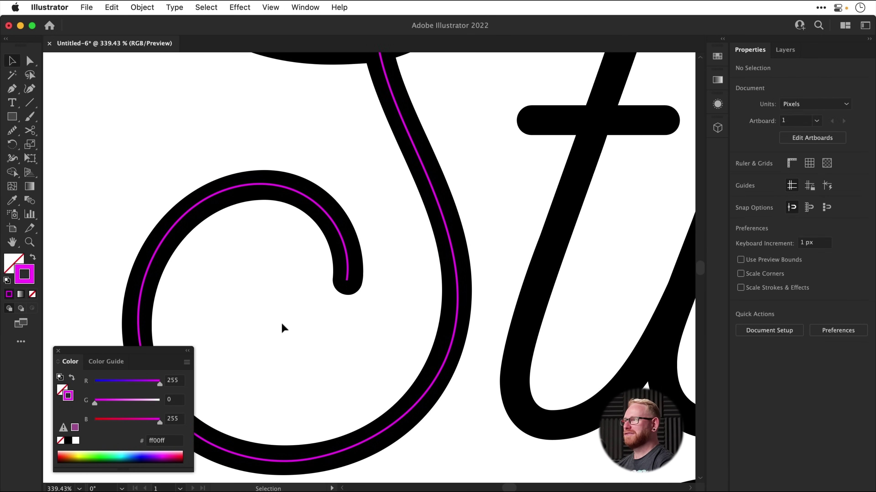
Step: Increase the S path's stroke weight to 20 pt
key(super+minus)
key(super+minus)
key(space)
drag(395, 273, 328, 332)
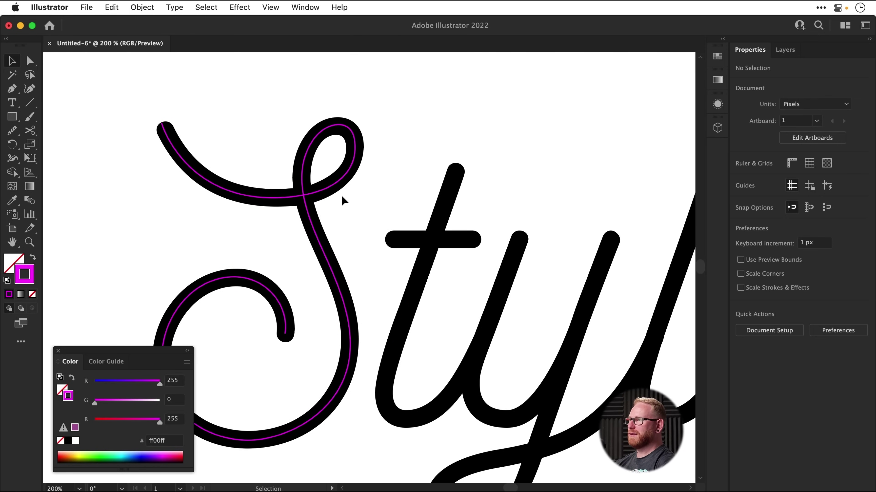
click(333, 185)
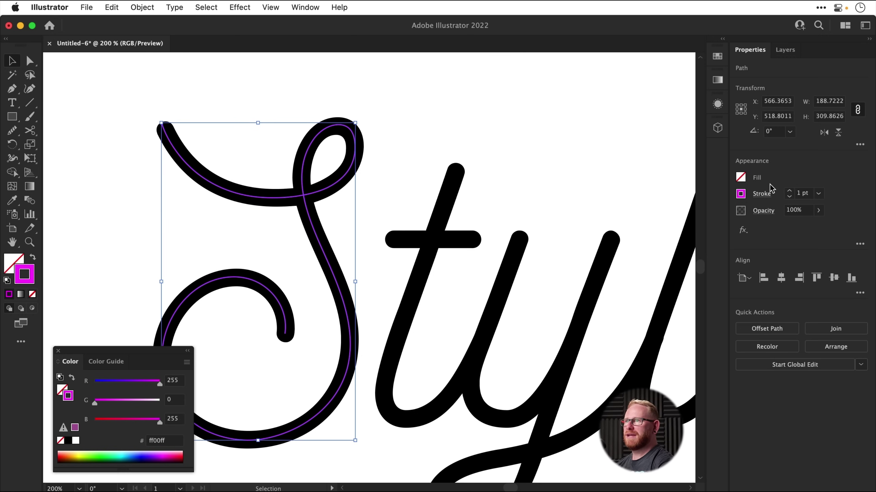
click(790, 194)
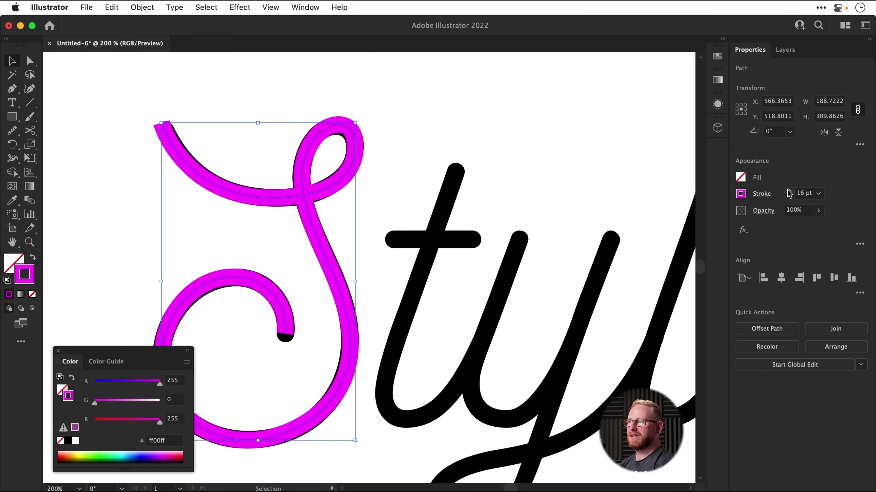
click(789, 192)
click(788, 191)
click(788, 191)
click(789, 191)
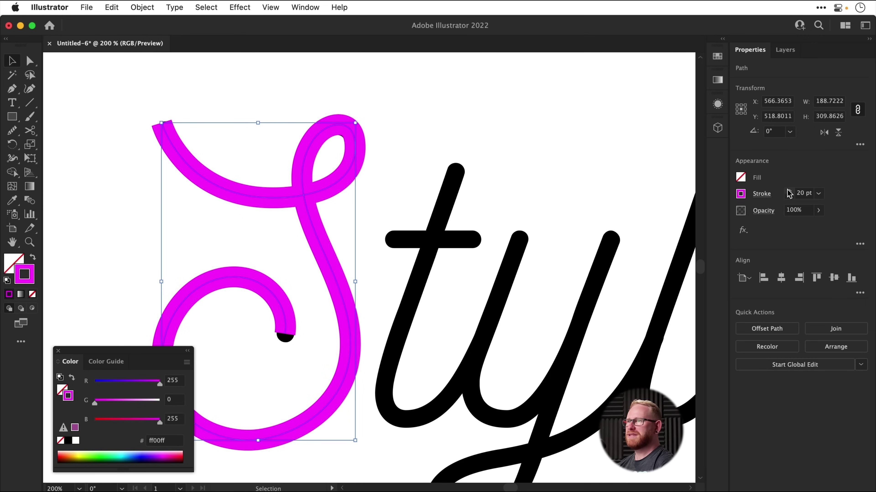
Step: Give the S path's stroke round caps and deselect it
click(761, 193)
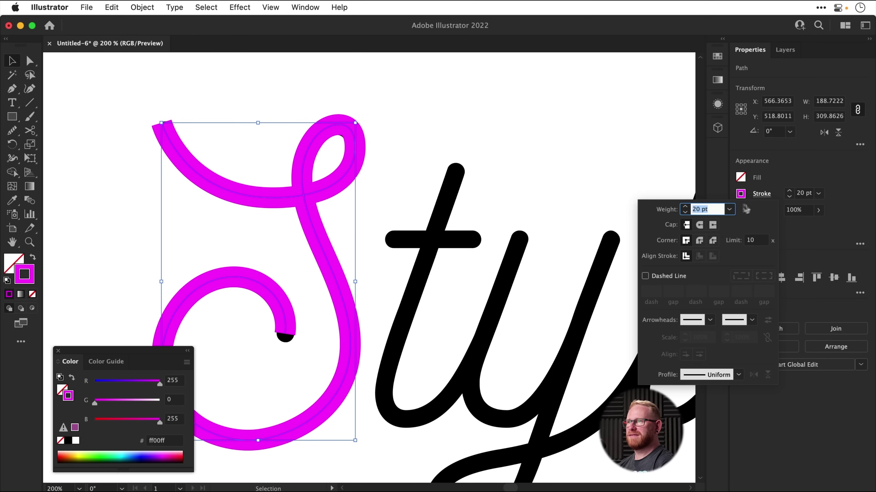
click(699, 226)
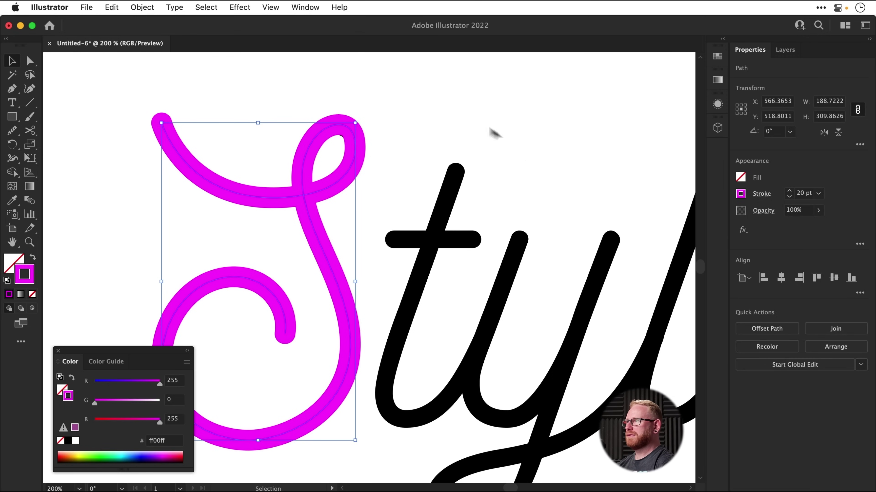
click(471, 125)
Step: Trace the stem and bottom curve of the letter t with the Pen tool up to the y, and deselect the path
mouse_move(447, 160)
mouse_down()
mouse_move(299, 65)
mouse_move(272, 103)
mouse_move(372, 137)
mouse_move(381, 152)
mouse_up()
key(super+equal)
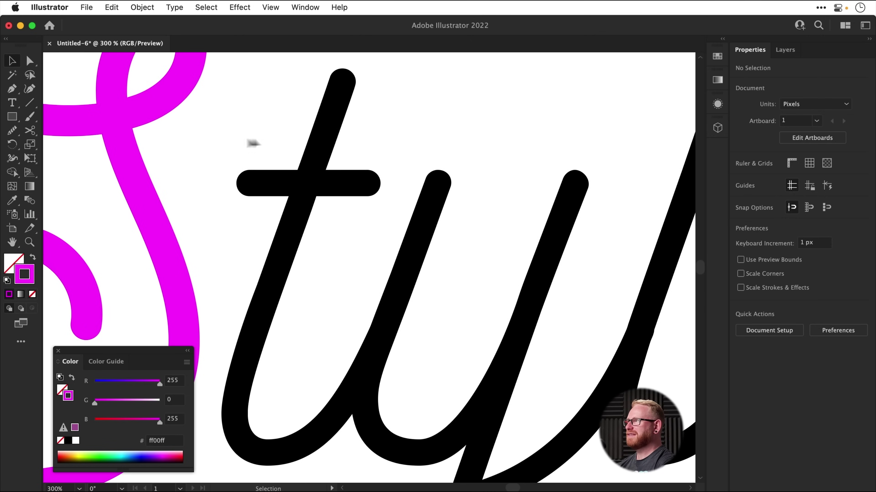
click(10, 89)
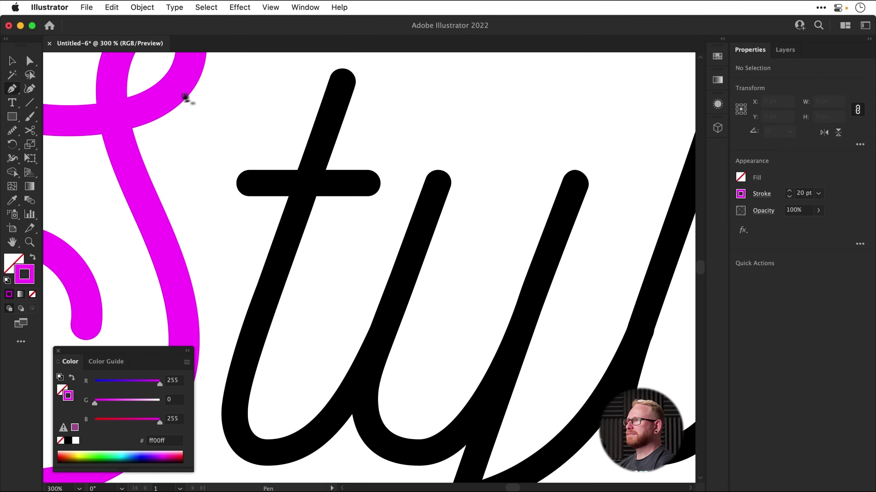
click(342, 80)
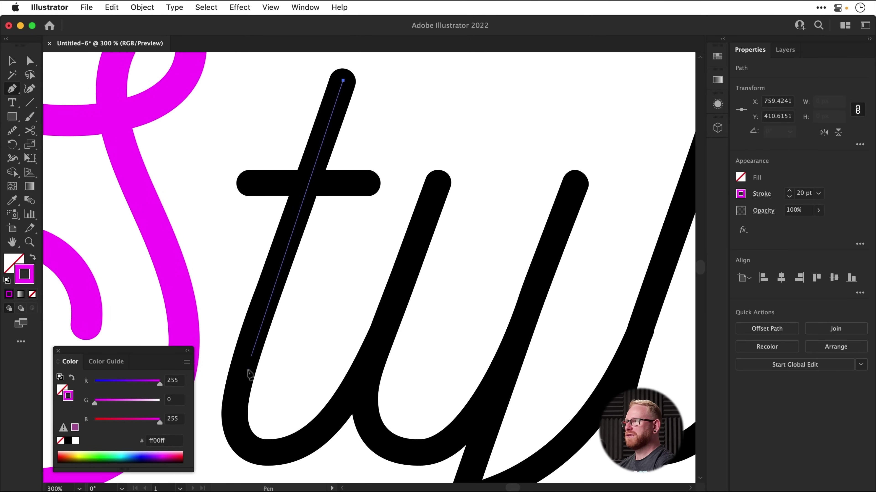
click(244, 362)
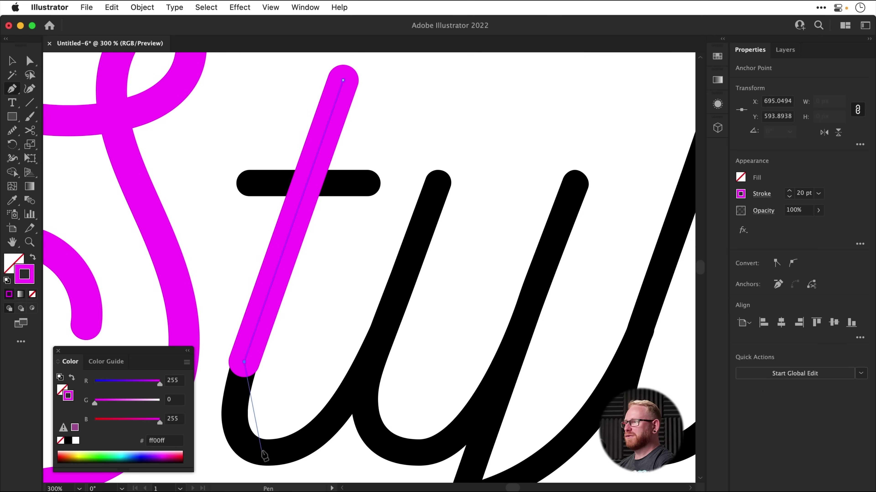
drag(265, 452, 316, 460)
drag(362, 377, 369, 359)
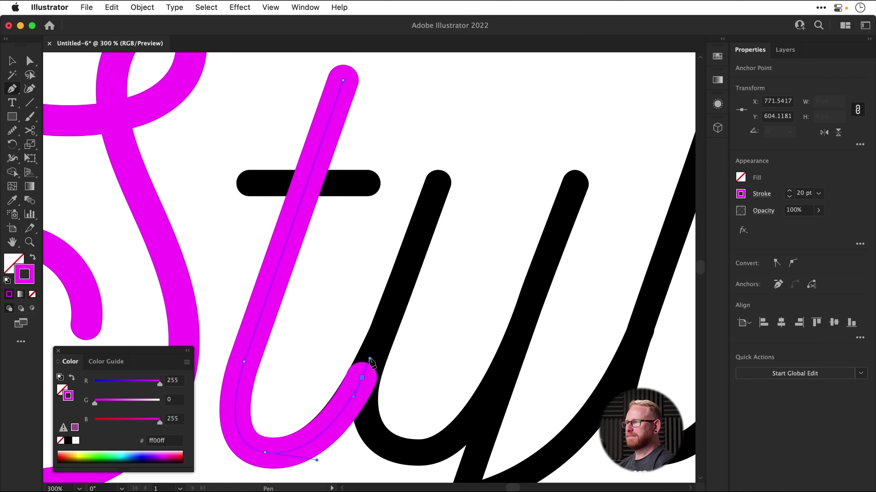
key(v)
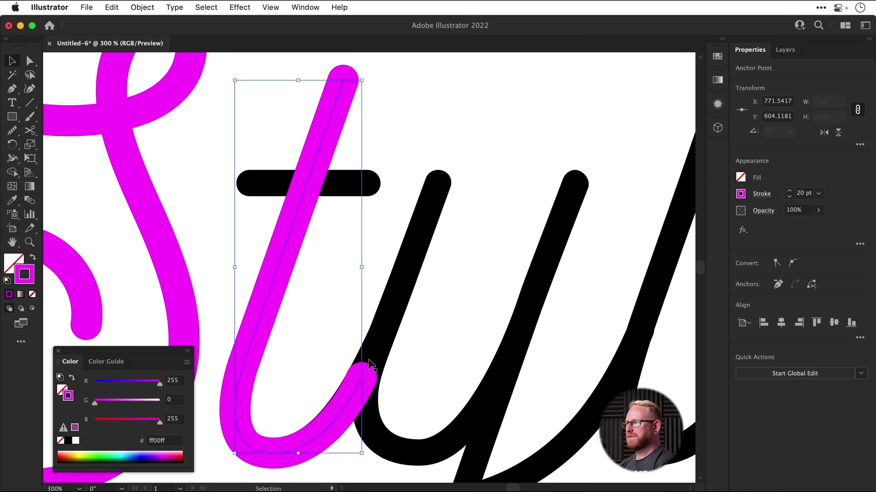
click(405, 108)
Step: Draw the crossbar of the letter t as a separate straight path and deselect it
click(16, 92)
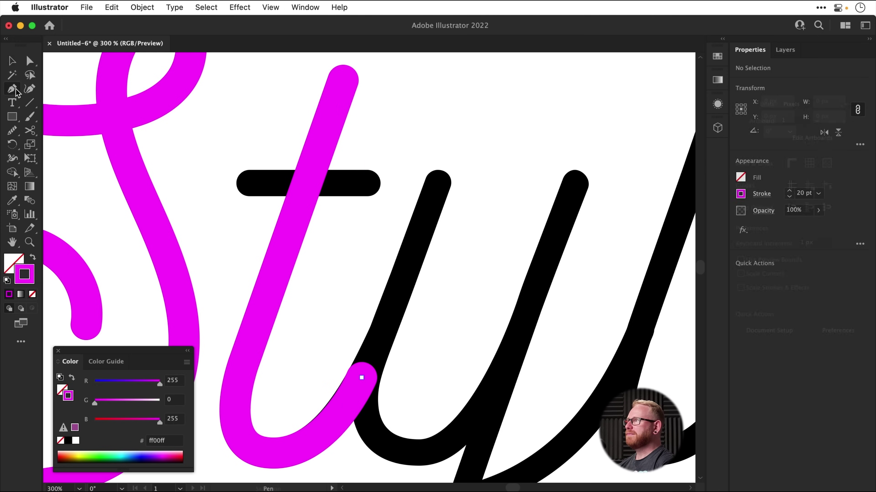
click(237, 184)
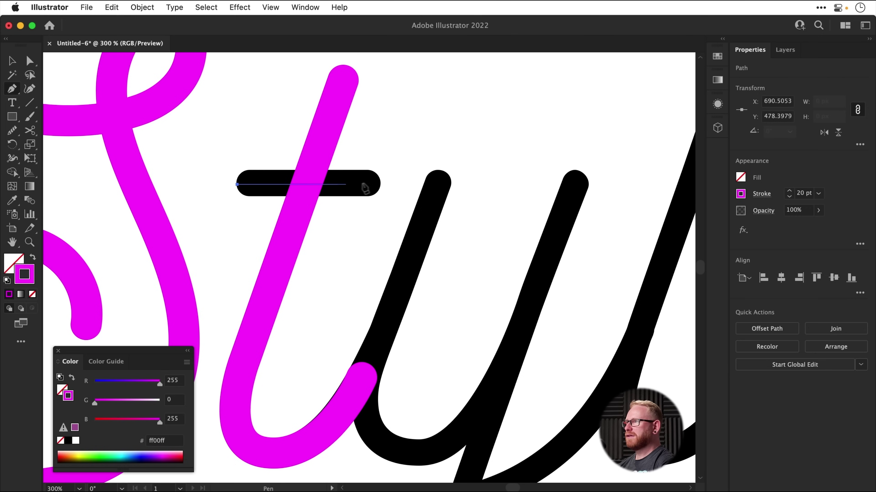
click(380, 186)
key(v)
click(401, 142)
Step: Trace the first arm and bottom curve of the letter y with the Pen tool
scroll(377, 215, right, 3)
scroll(377, 215, down, 2)
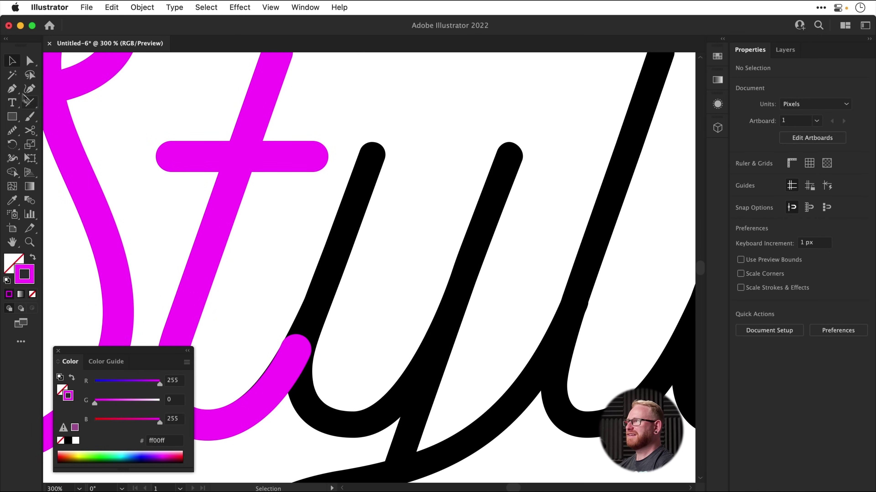
click(16, 92)
click(371, 152)
click(310, 325)
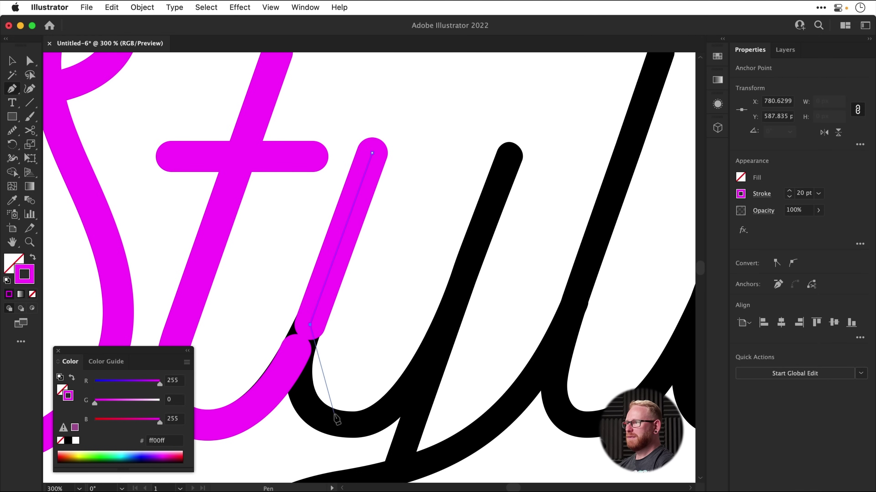
drag(335, 422, 396, 436)
click(435, 346)
Step: Trace the y's second stem down and around its descender loop with the Pen tool
click(509, 154)
scroll(509, 155, down, 5)
click(409, 324)
scroll(481, 205, up, 4)
key(super+z)
key(Escape)
click(419, 285)
scroll(418, 285, down, 5)
scroll(418, 285, left, 2)
click(436, 302)
drag(329, 381, 249, 361)
click(328, 381)
drag(299, 339, 299, 307)
Step: Extend the y's descender path back across the stem and up to the letter l with smooth curve points
click(343, 283)
scroll(450, 253, right, 5)
drag(359, 280, 392, 264)
key(super+z)
drag(273, 304, 303, 301)
drag(419, 238, 455, 195)
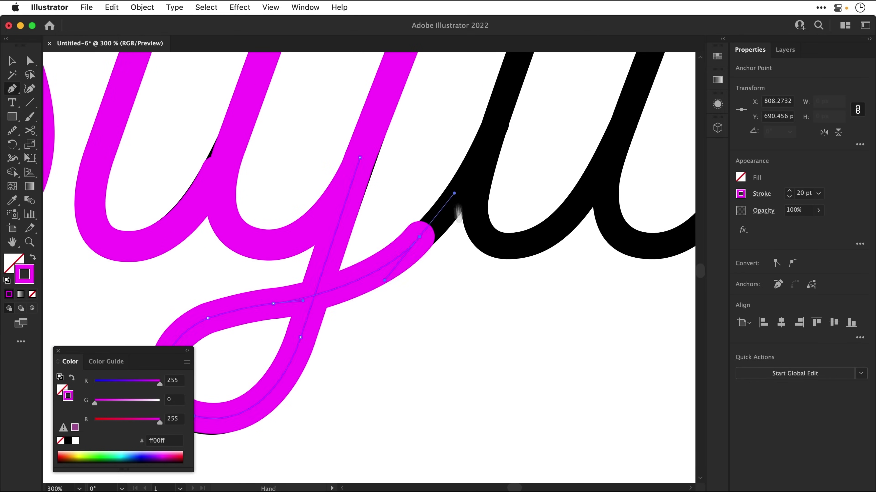
scroll(453, 196, up, 5)
scroll(453, 196, right, 5)
drag(338, 284, 364, 216)
Step: Trace the letters l and u with Pen tool paths, ending the u's exit curve at the final s
key(super+minus)
click(423, 112)
mouse_move(371, 362)
mouse_down()
mouse_move(403, 365)
mouse_move(399, 393)
mouse_move(428, 386)
mouse_up()
click(487, 180)
scroll(400, 268, right, 5)
scroll(401, 268, up, 2)
click(486, 200)
scroll(389, 310, right, 3)
click(457, 314)
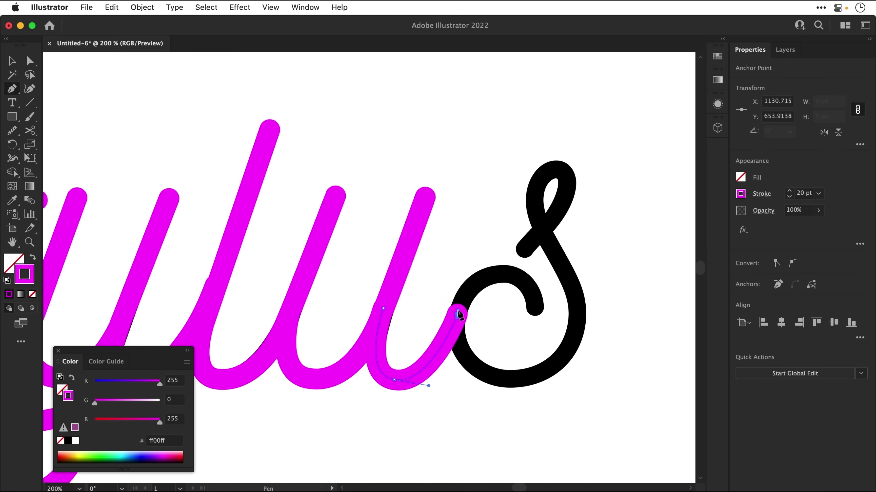
Step: Trace the final letter s as a separate curved Pen tool path and deselect it
super+click(499, 335)
click(535, 310)
drag(492, 275, 448, 281)
drag(513, 380, 548, 380)
drag(580, 291, 563, 265)
drag(539, 220, 536, 211)
drag(548, 171, 565, 205)
drag(522, 253, 512, 262)
key(v)
click(493, 251)
Step: Adjust the anchor points and handles where the t's exit curve meets the y
key(space)
drag(104, 270, 460, 275)
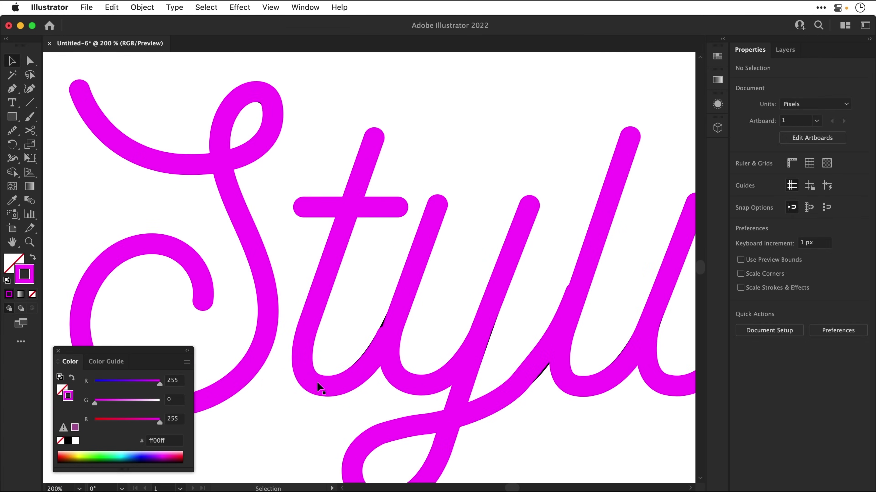
click(322, 379)
drag(392, 346, 414, 358)
key(a)
drag(383, 330, 392, 313)
drag(333, 420, 333, 424)
drag(473, 468, 326, 266)
Step: Refine the y's stem and tail where it joins the l by redrawing and moving path points
key(v)
click(249, 279)
key(n)
mouse_move(415, 240)
mouse_down()
mouse_move(276, 320)
mouse_move(194, 431)
mouse_up()
key(v)
click(396, 245)
key(a)
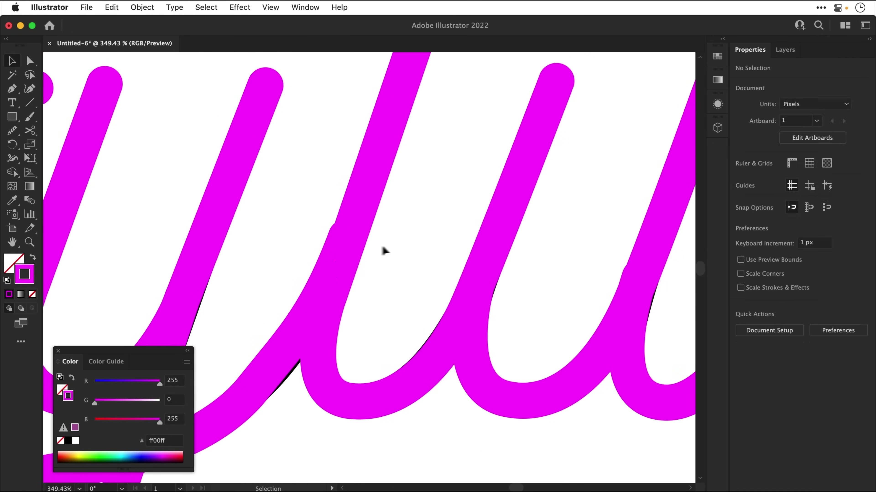
drag(346, 238, 348, 241)
drag(348, 242, 452, 103)
click(18, 132)
drag(428, 155, 340, 267)
Step: Move the anchor points where the l and u strokes join to even out their curves
drag(648, 169, 325, 307)
key(v)
click(410, 302)
key(a)
drag(415, 296, 411, 297)
drag(572, 247, 419, 268)
key(v)
click(375, 355)
key(a)
drag(396, 305, 401, 303)
Step: Refine the remaining u and s curves with the Pencil tool, fit the artboard in view and deselect everything
key(v)
click(605, 321)
key(n)
mouse_move(655, 305)
mouse_down()
mouse_move(312, 274)
mouse_move(614, 344)
mouse_up()
drag(429, 92, 492, 127)
mouse_move(349, 271)
mouse_down()
mouse_move(309, 402)
mouse_move(396, 455)
mouse_up()
drag(508, 352, 490, 93)
key(v)
key(super+0)
click(545, 237)
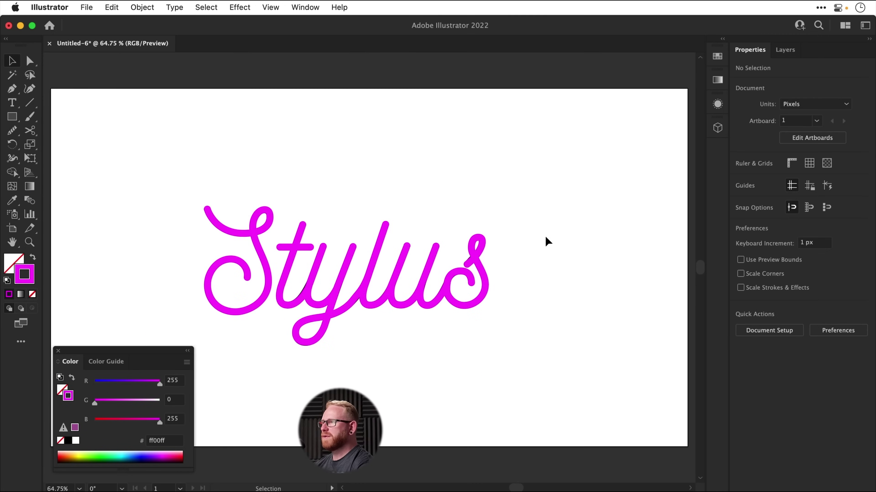
Step: Cut all the magenta traced paths and unlock the original "Stylus" lettering
drag(165, 171, 383, 288)
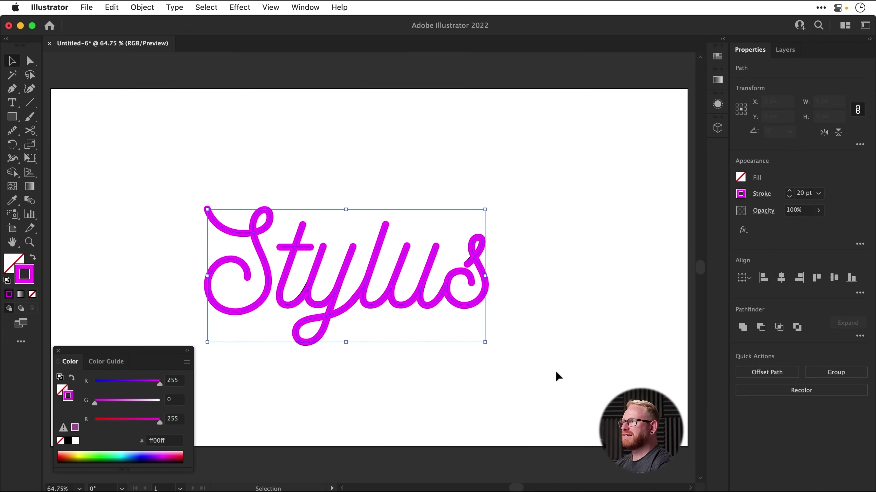
click(122, 8)
click(122, 57)
click(140, 8)
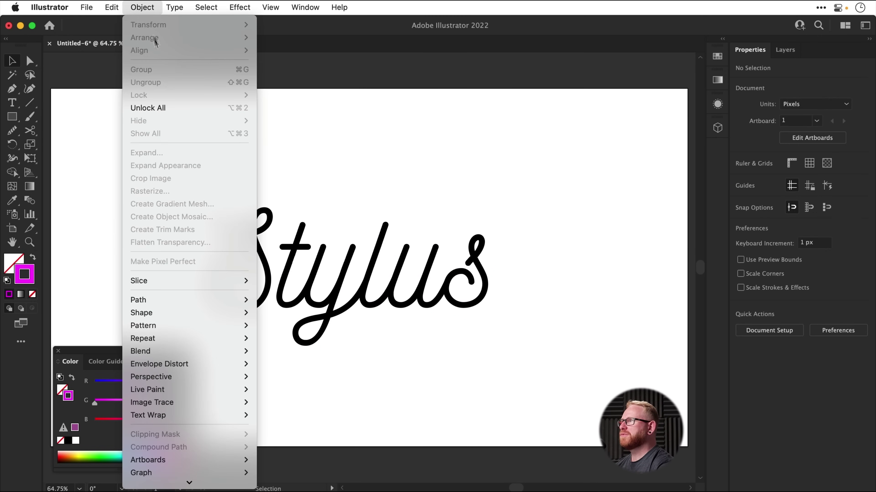
click(168, 108)
Step: Delete the black "Stylus" text and paste the traced paths back in front
click(225, 187)
click(333, 272)
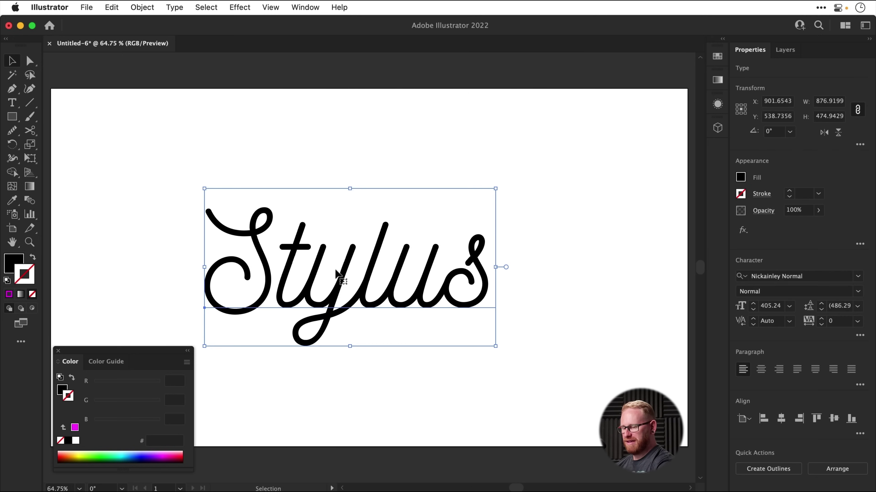
key(Delete)
key(super+f)
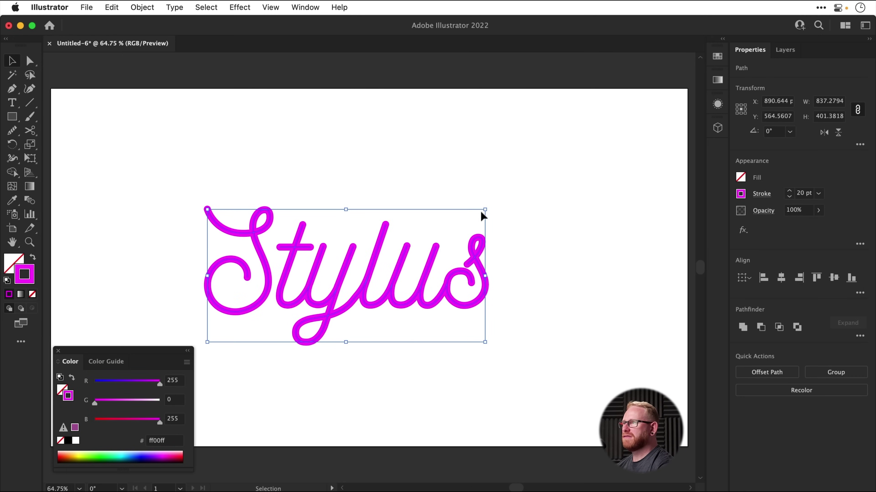
Step: Enlarge the traced lettering to about 925 px wide, move it closer to the artboard's centre and deselect it
drag(484, 210, 501, 199)
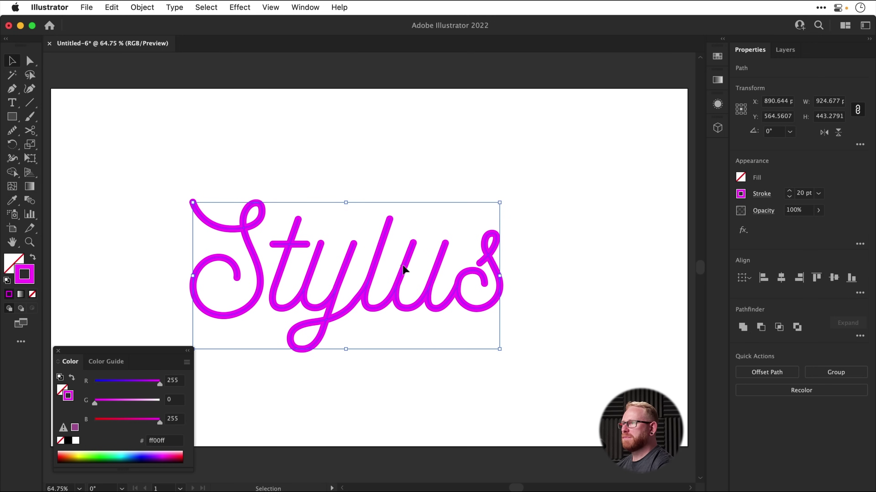
key(super+shift+a)
drag(199, 168, 508, 346)
drag(472, 309, 485, 307)
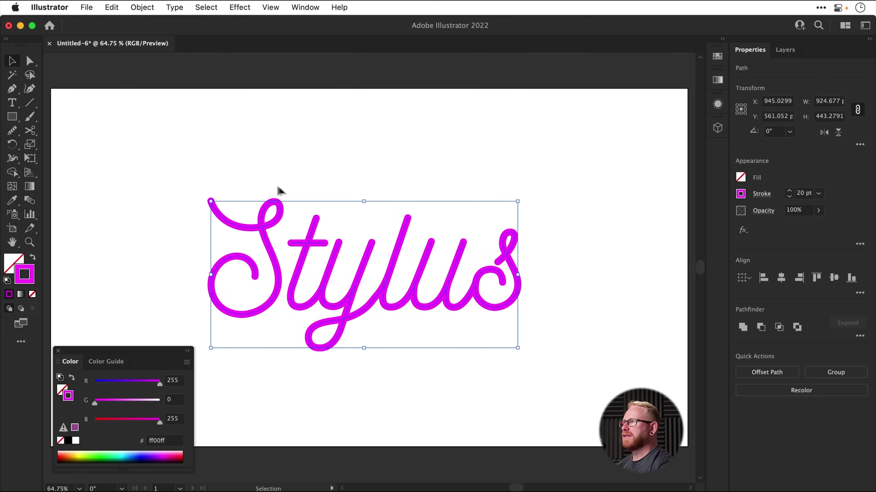
click(269, 180)
Step: Draw a circle about 116 px wide near the artboard's upper-left corner
drag(11, 117, 62, 148)
drag(71, 114, 108, 152)
key(v)
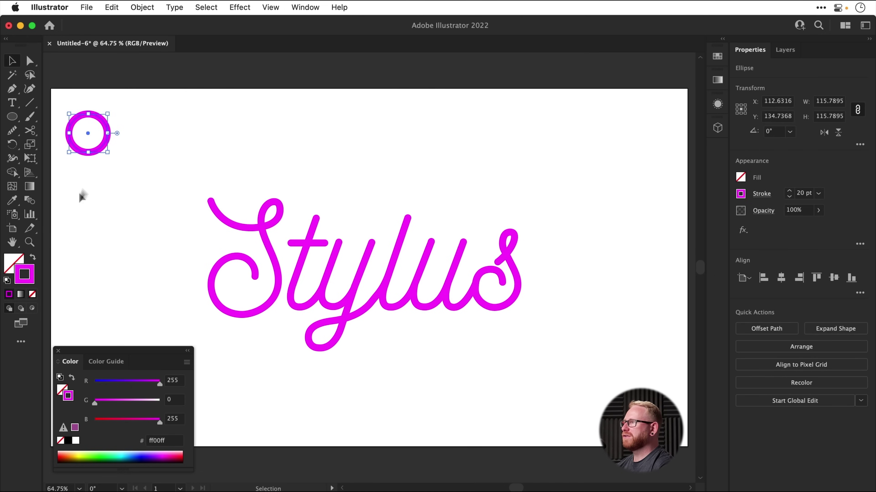
Step: Swap the circle's stroke for a fill, set the fill colour to a0bac8 and deselect it
click(33, 262)
click(19, 262)
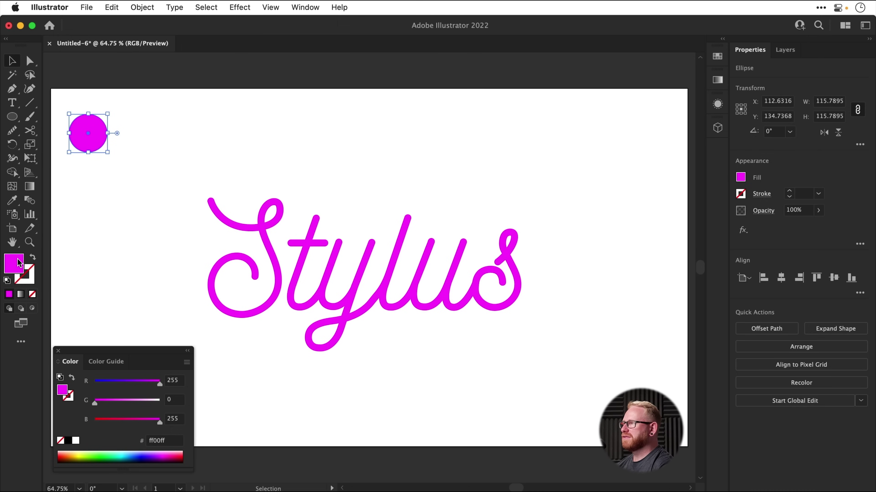
click(170, 442)
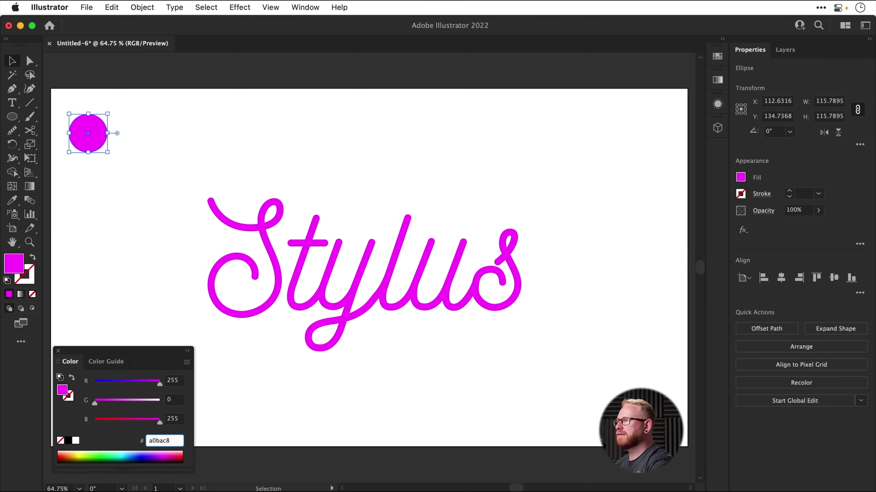
key(Return)
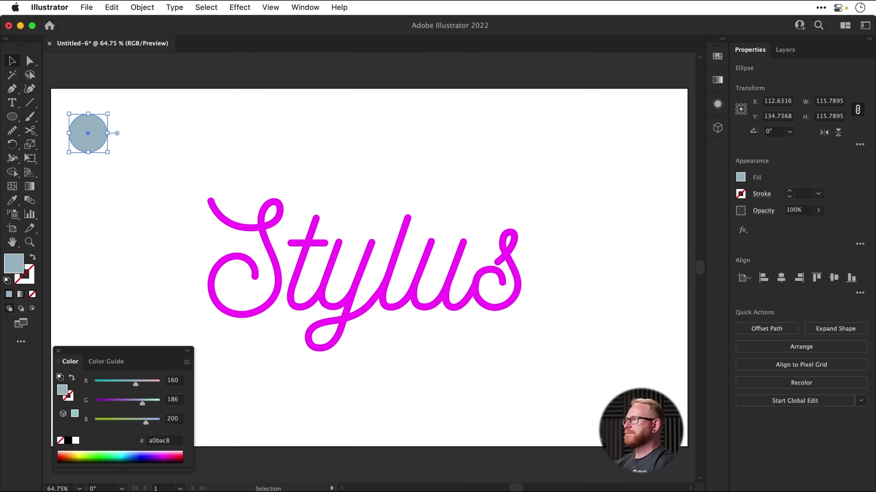
click(142, 157)
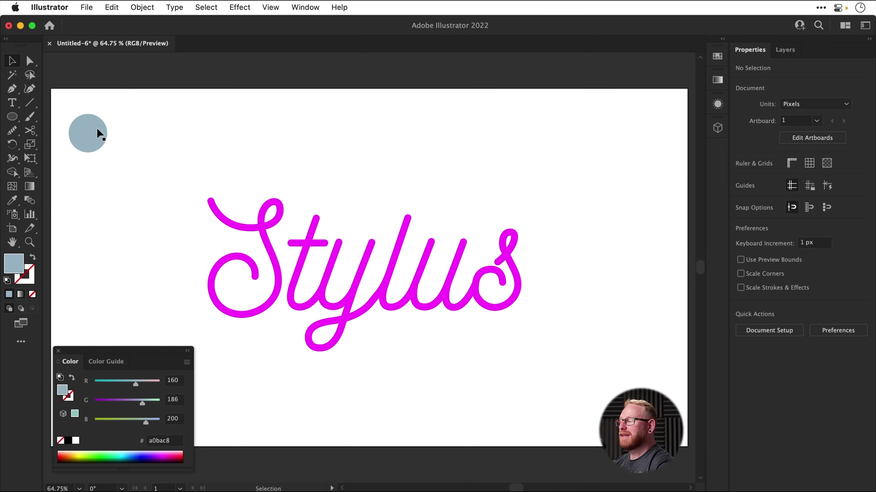
Step: Duplicate the circle beside the original and fill the copy with fafafa
drag(97, 129, 143, 127)
click(173, 443)
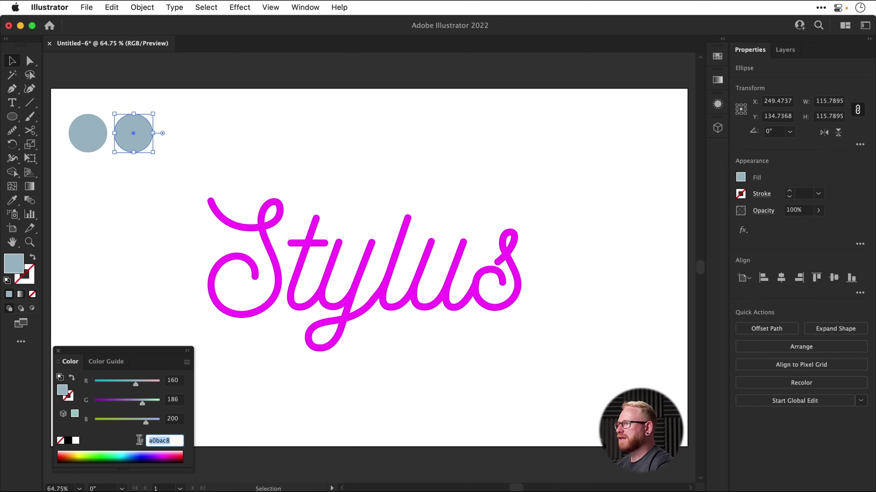
text(fafafa)
key(Return)
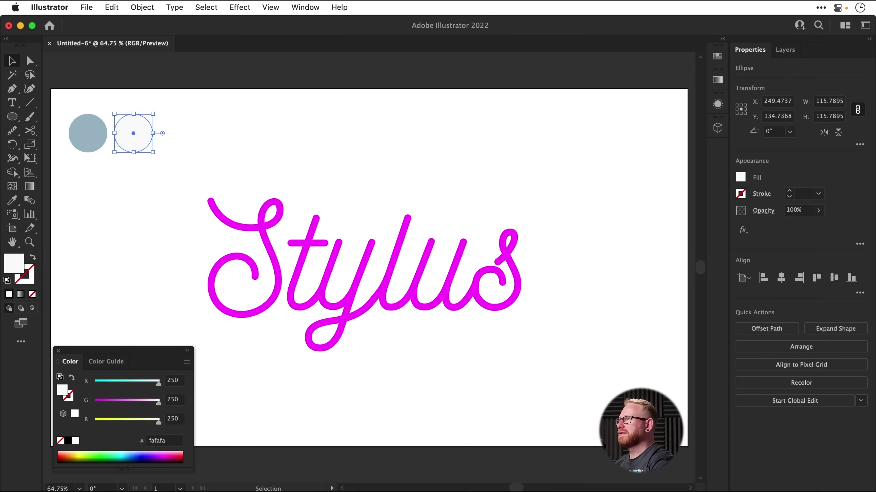
click(164, 154)
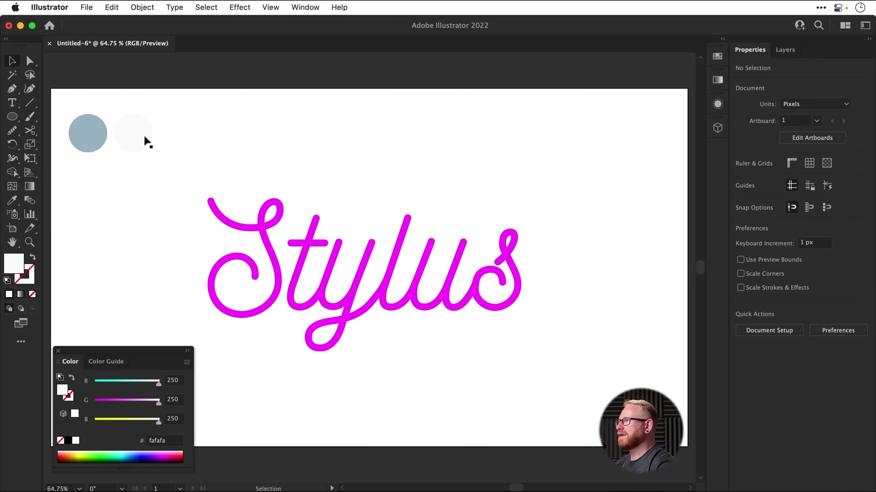
Step: Set the second circle's fill to R 240, G 240, B 240 and deselect it
click(147, 142)
click(164, 379)
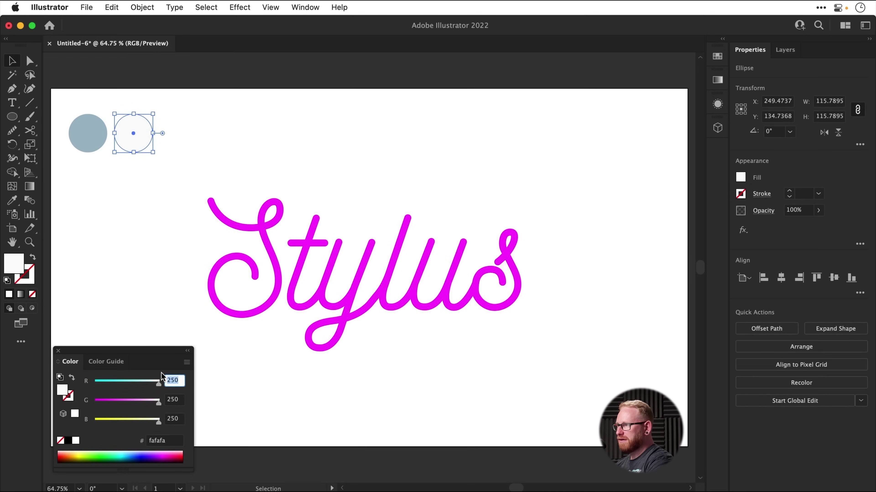
text(240)
key(Tab)
text(240)
key(Tab)
text(2)
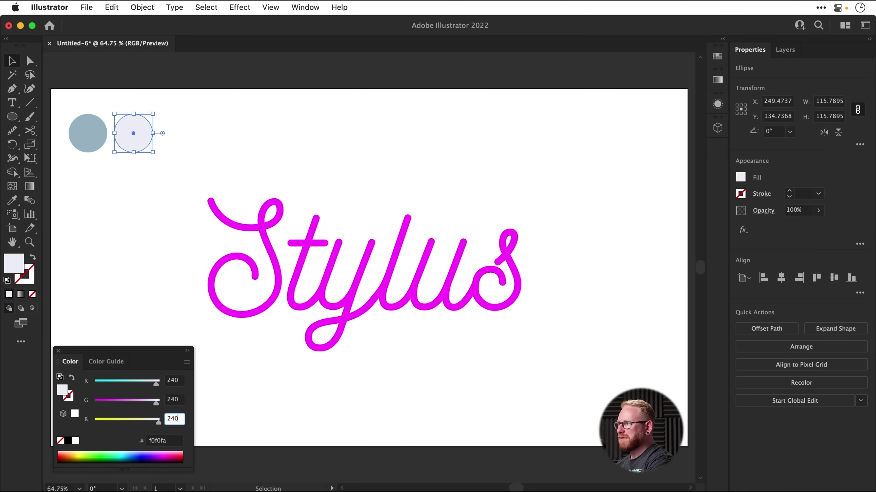
key(Return)
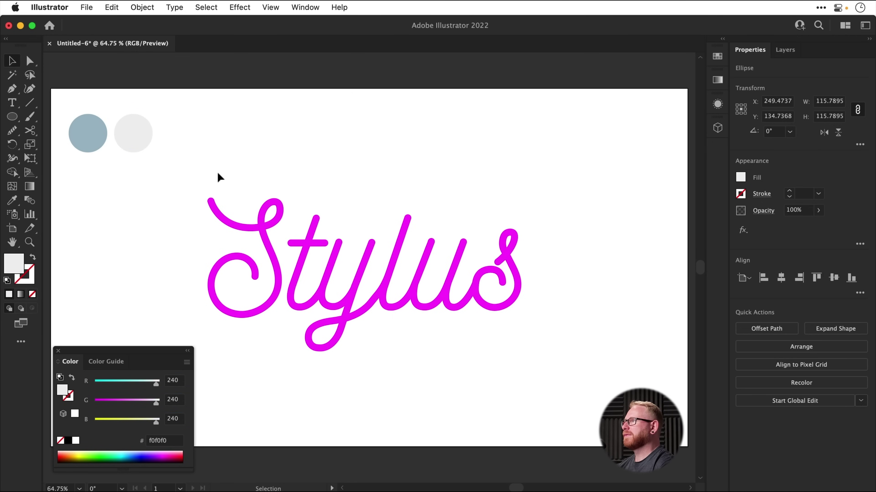
click(199, 130)
Step: Save the light grey circle's fill as a global process colour swatch
click(148, 127)
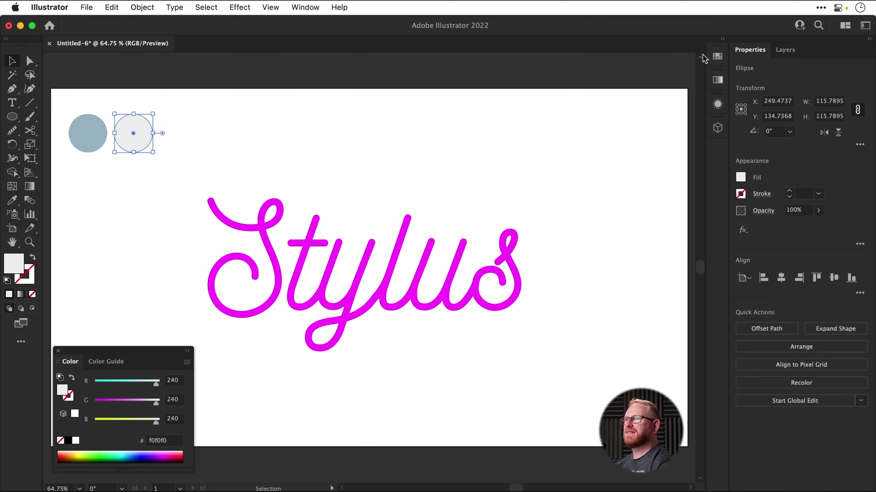
click(717, 56)
click(671, 217)
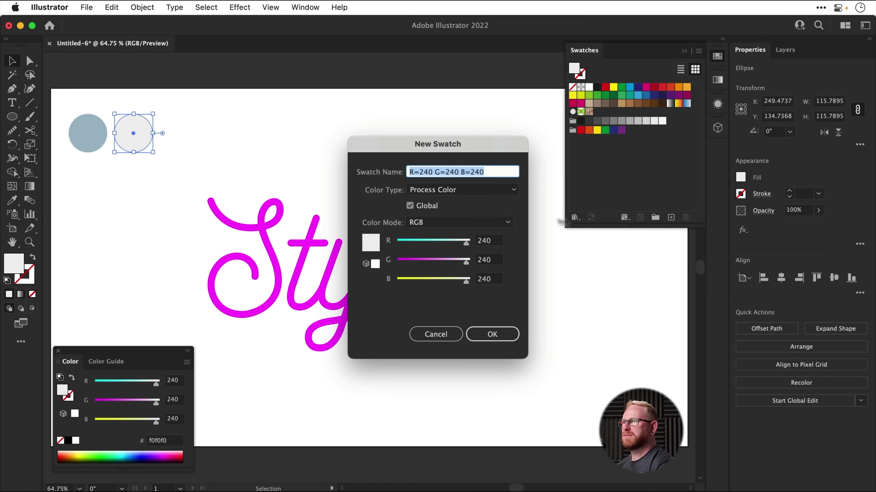
click(491, 335)
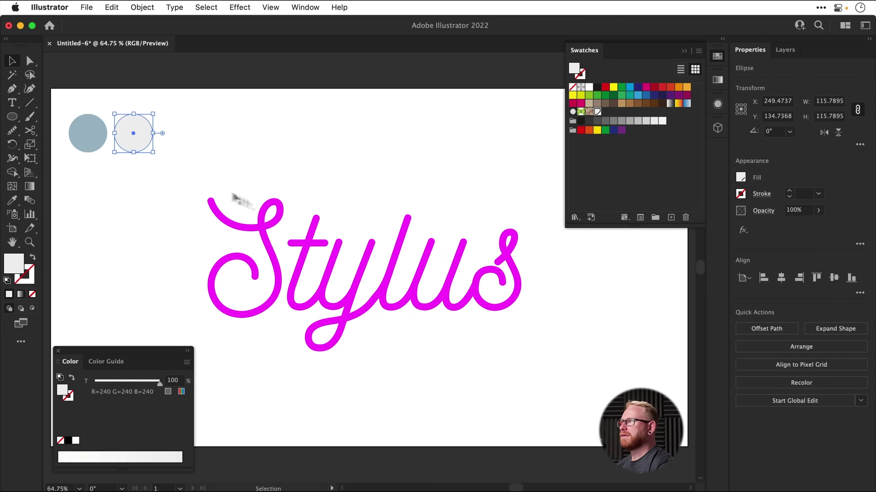
Step: Save the blue-grey circle's fill as a global process colour swatch
click(104, 135)
click(640, 217)
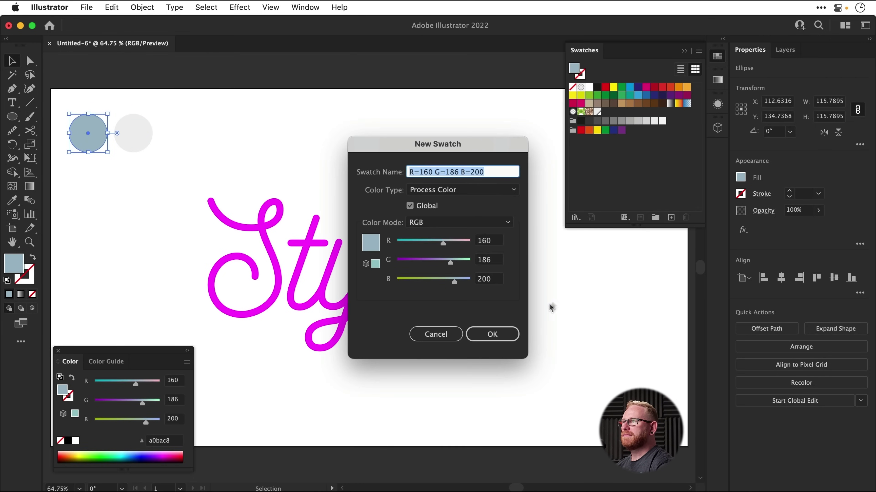
click(500, 334)
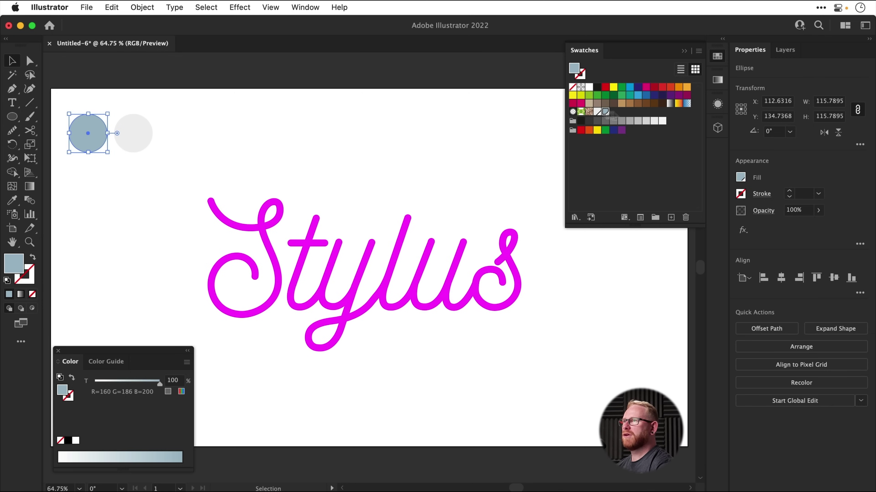
click(717, 56)
Step: Shrink both colour circles to about 66 px wide and space them apart above the lettering
shift+click(133, 137)
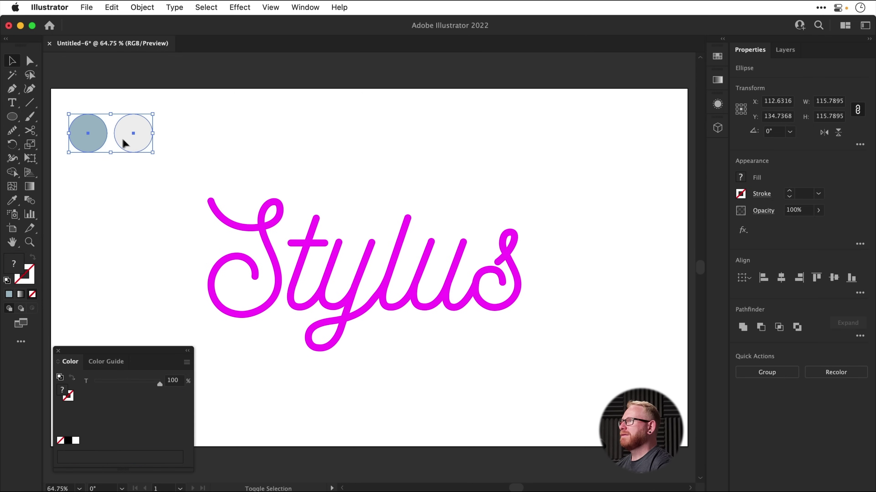
drag(153, 153, 553, 133)
scroll(179, 145, up, 5)
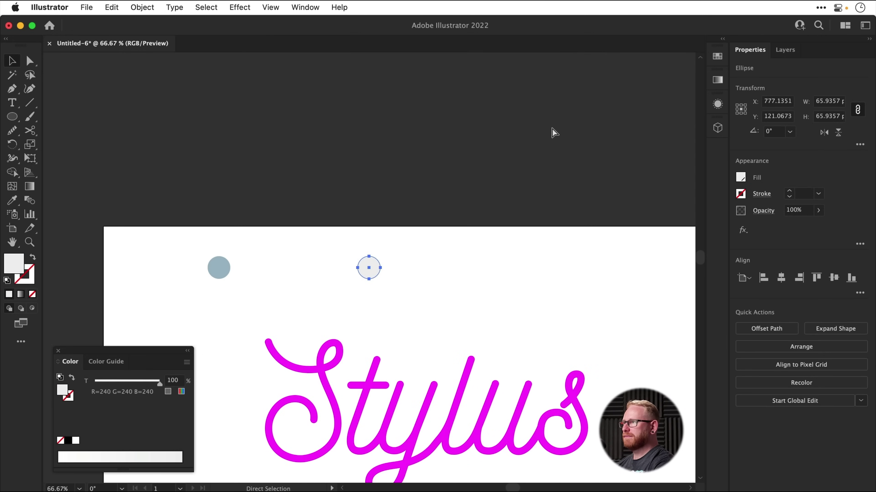
Step: Fill the blue-grey circle with a linear gradient running from the light grey swatch to the blue-grey swatch
click(219, 267)
click(717, 80)
click(676, 163)
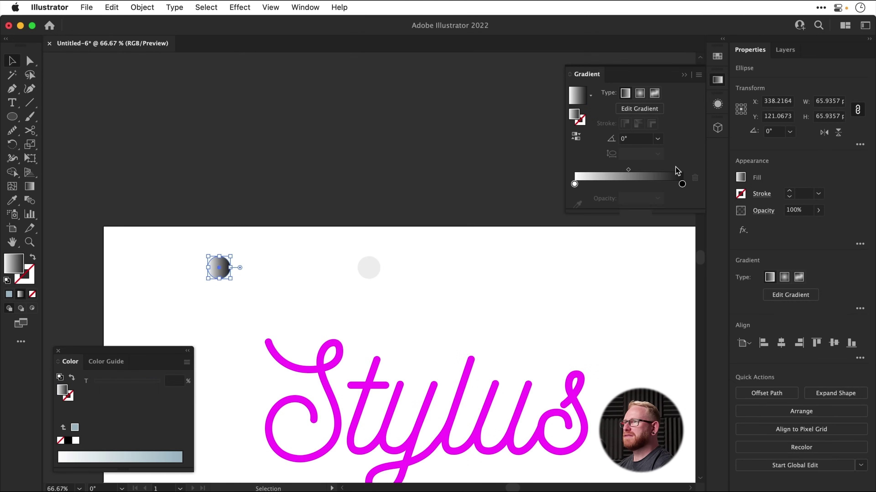
double_click(682, 184)
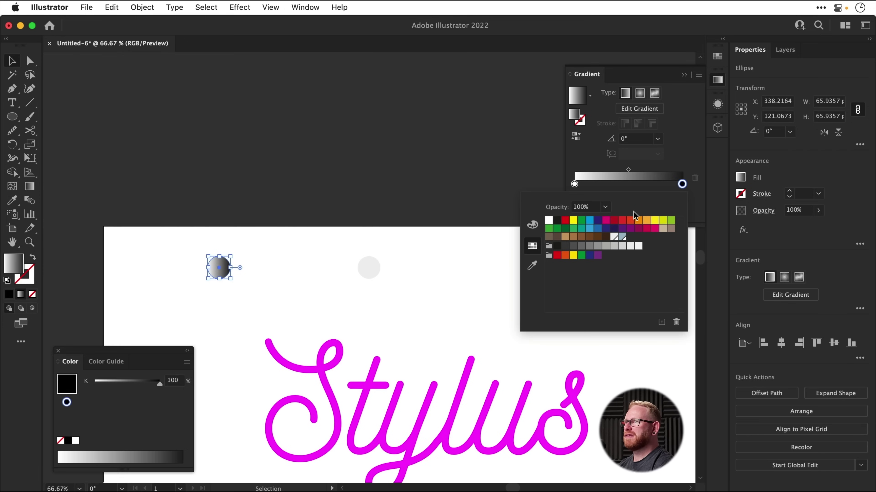
click(625, 238)
double_click(574, 185)
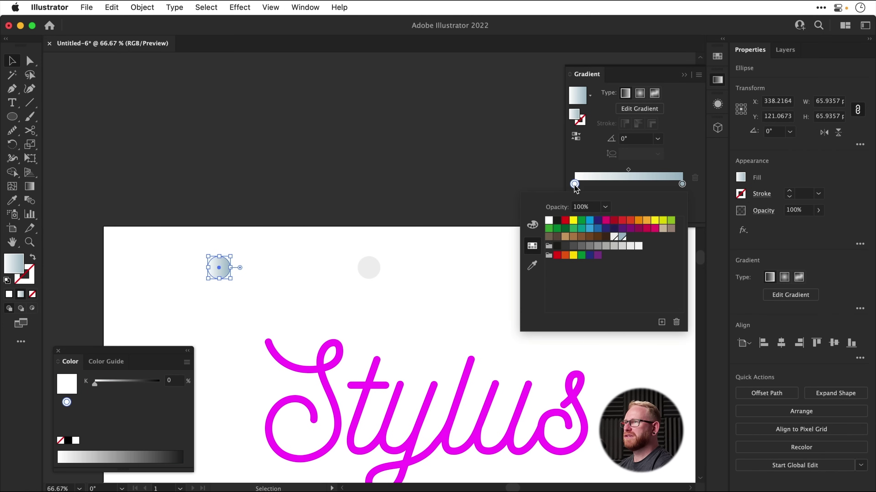
click(614, 238)
Step: Set the blue-grey circle's gradient angle to 90° and reverse the gradient so the light grey is uppermost
click(643, 145)
click(633, 140)
text(90)
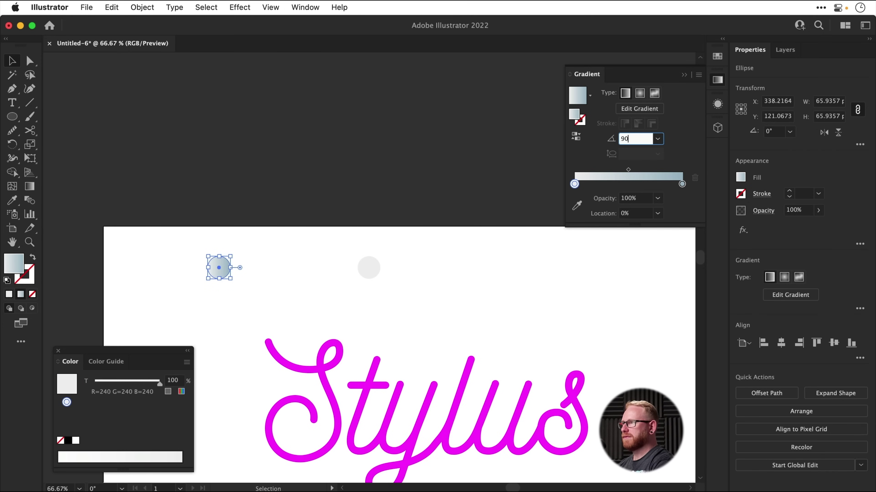
key(Return)
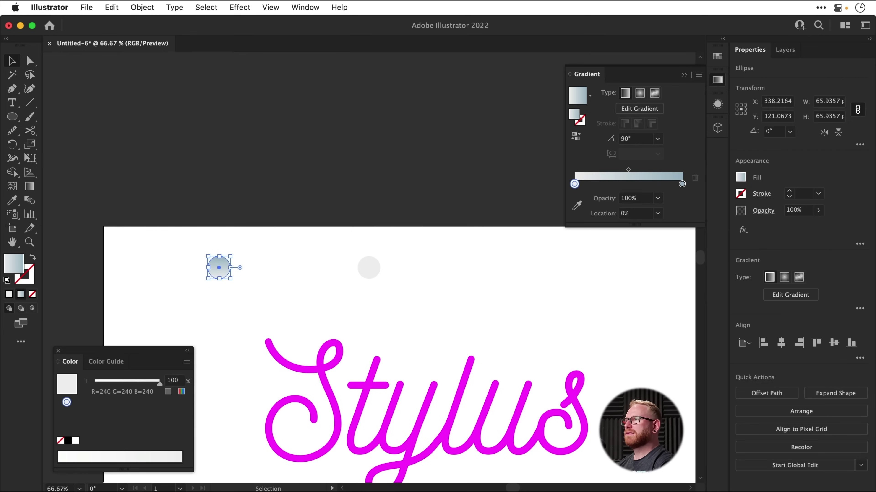
click(573, 137)
click(409, 259)
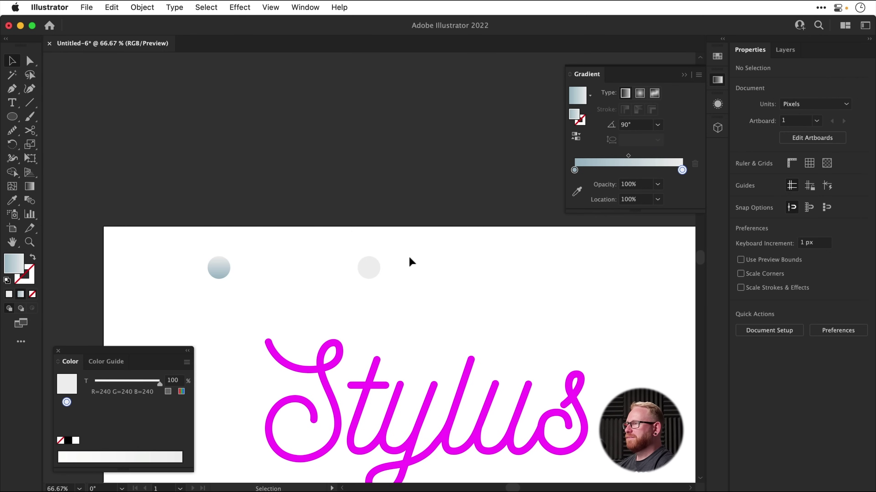
Step: Copy the gradient fill from the blue-grey circle onto the light grey circle with the Eyedropper
click(227, 275)
key(i)
click(367, 268)
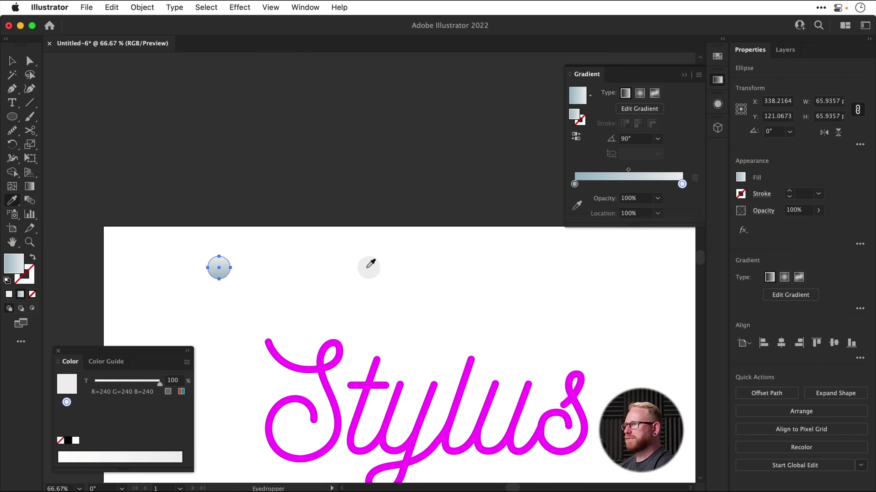
super+click(369, 268)
click(218, 266)
key(v)
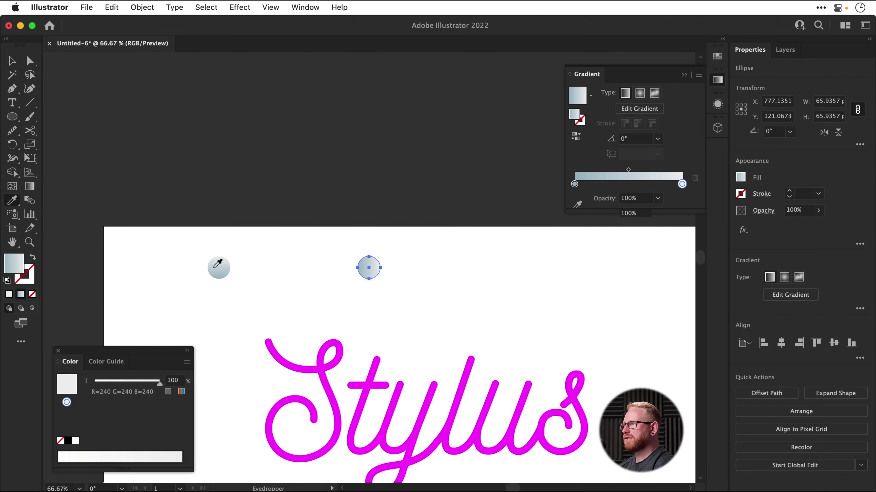
Step: Set the second circle's gradient angle to 90° and change its blue-grey stop to the light grey swatch
click(602, 142)
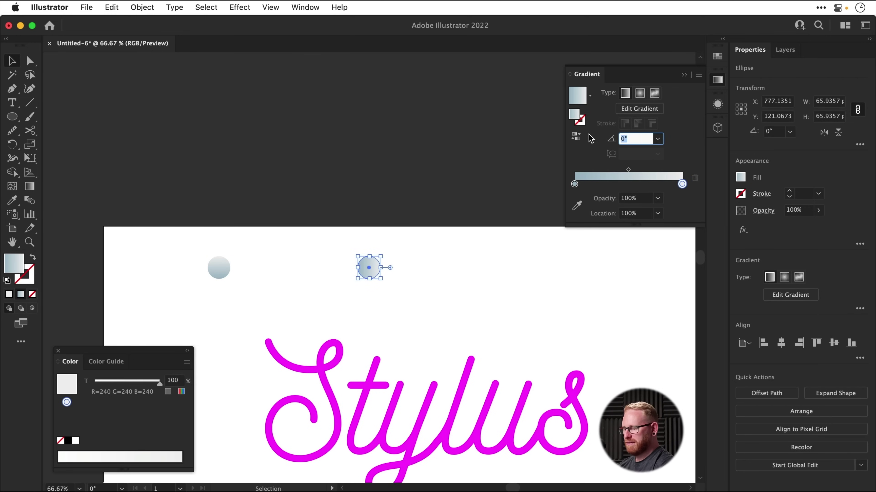
text(90)
key(Return)
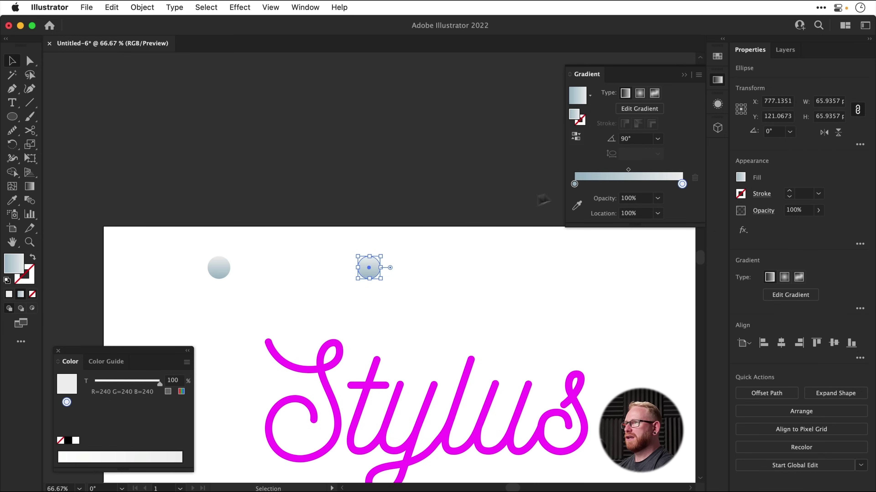
click(575, 185)
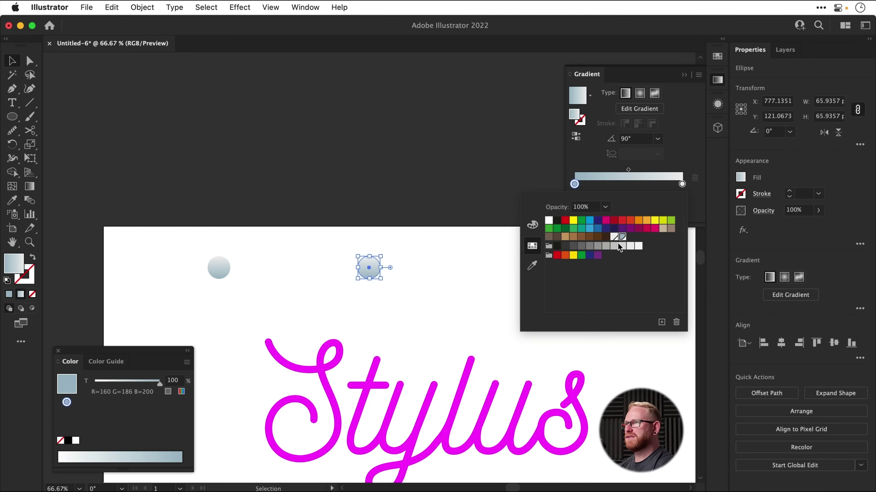
click(615, 238)
click(442, 299)
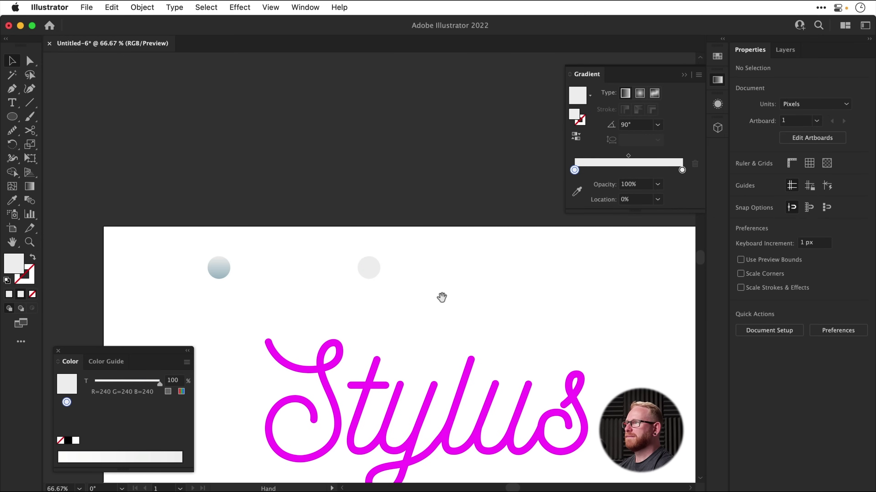
Step: Copy both gradient circles to the clipboard and make a blend between the originals
drag(441, 298, 436, 249)
drag(213, 206, 392, 234)
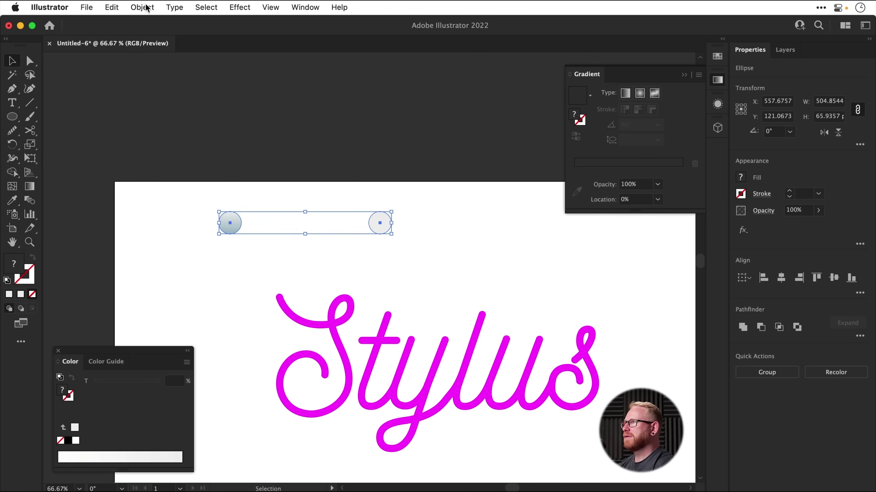
click(112, 7)
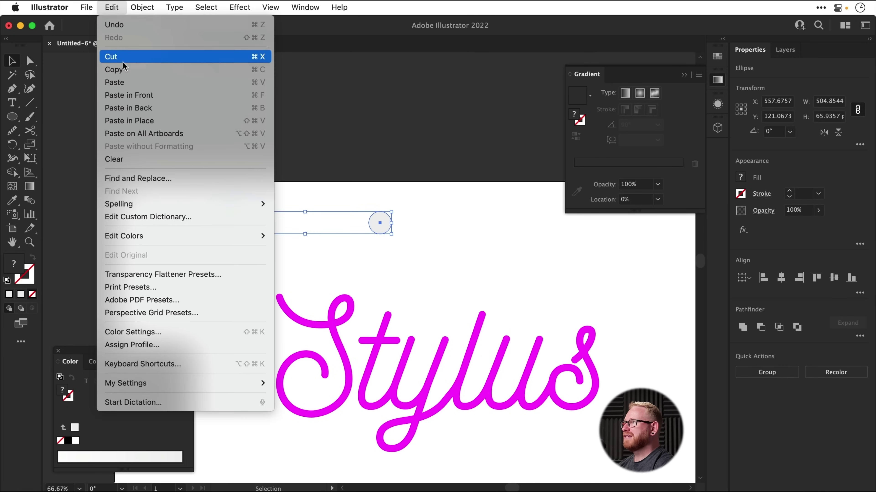
click(123, 66)
click(147, 6)
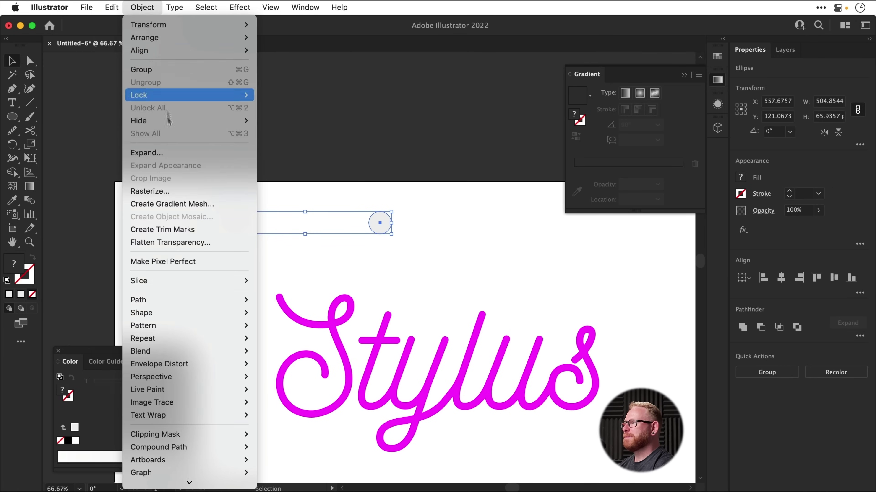
mouse_move(190, 352)
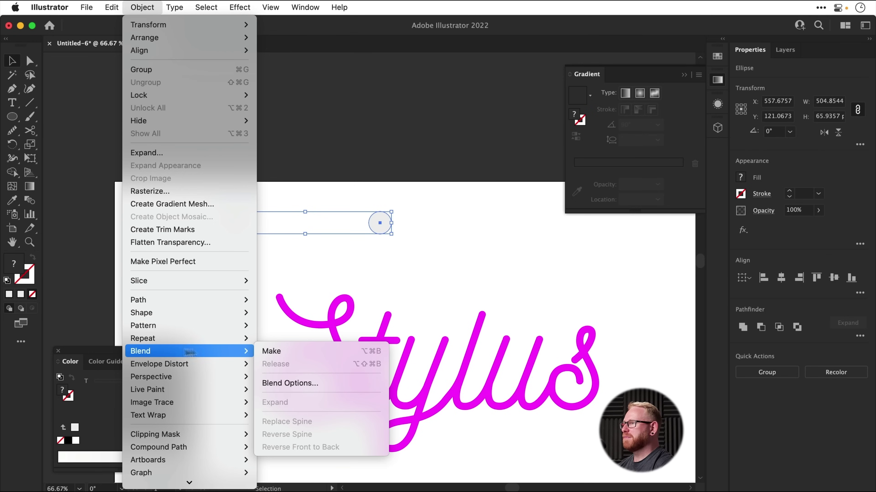
click(287, 352)
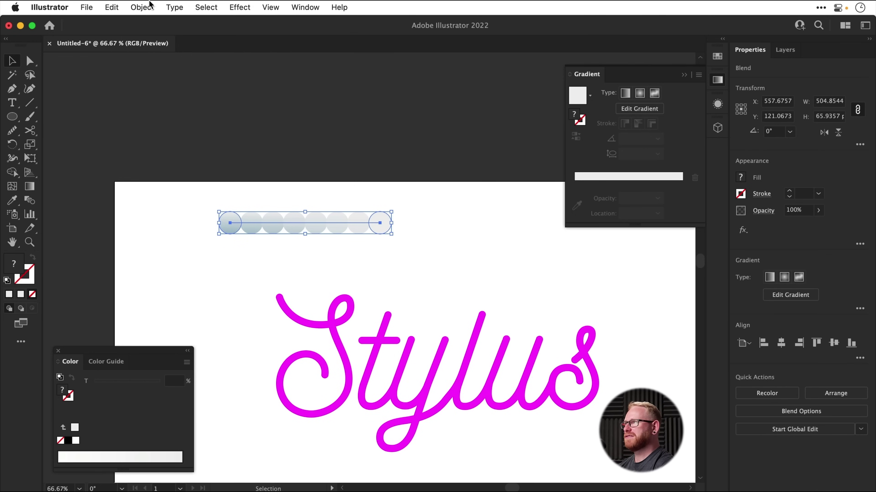
Step: Set the blend's spacing to Specified Steps with 500 steps
click(151, 5)
mouse_move(221, 352)
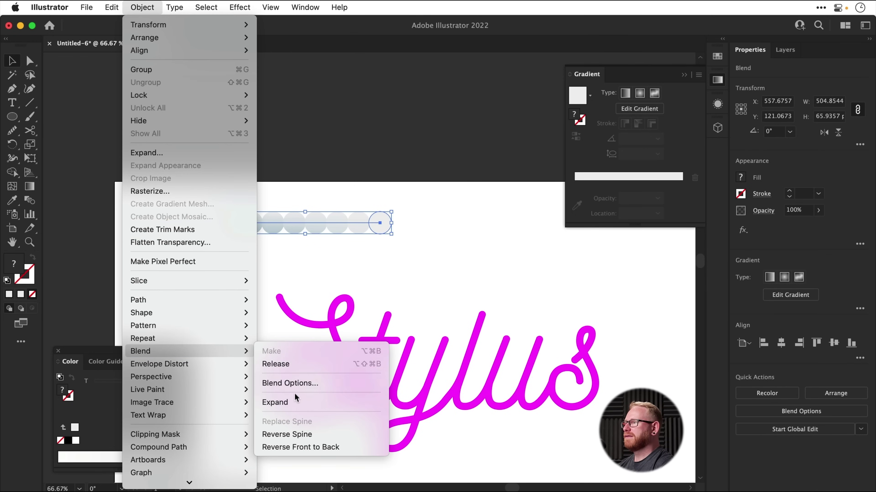
click(293, 383)
click(601, 100)
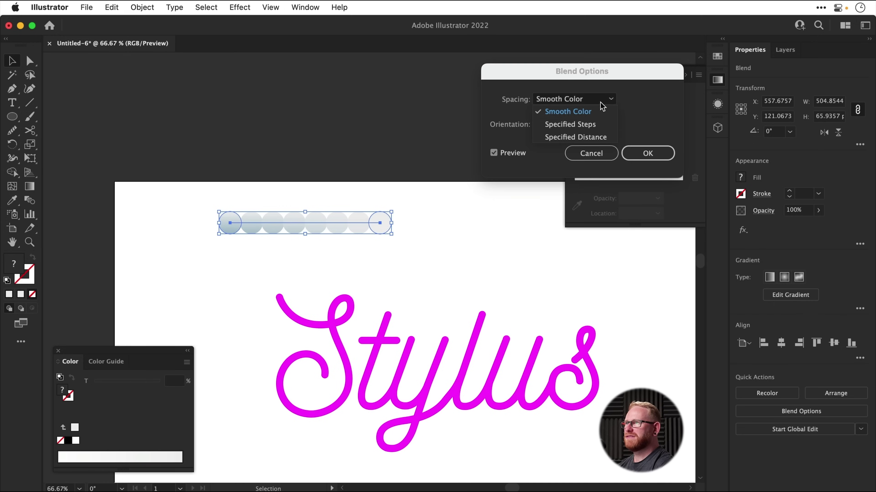
click(588, 125)
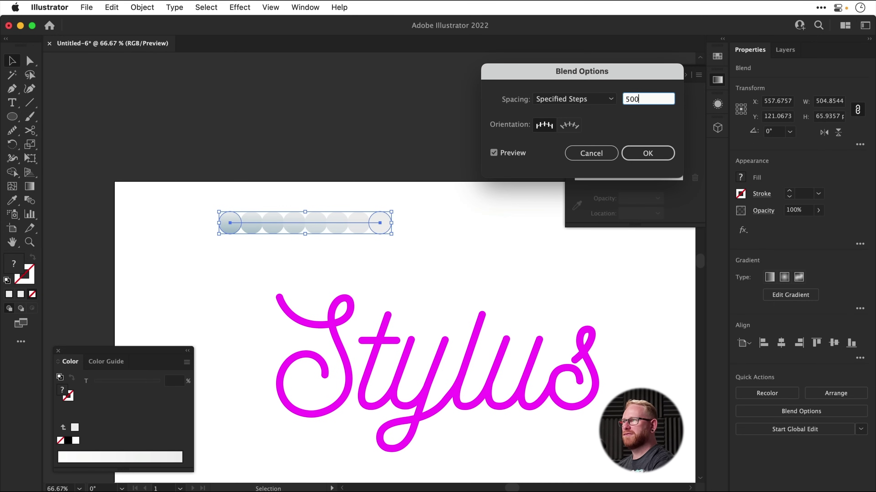
key(Tab)
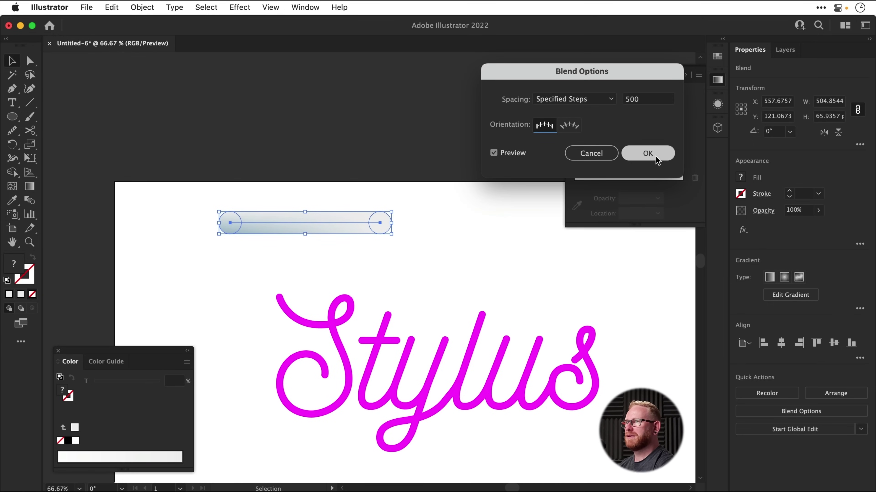
click(647, 153)
click(496, 227)
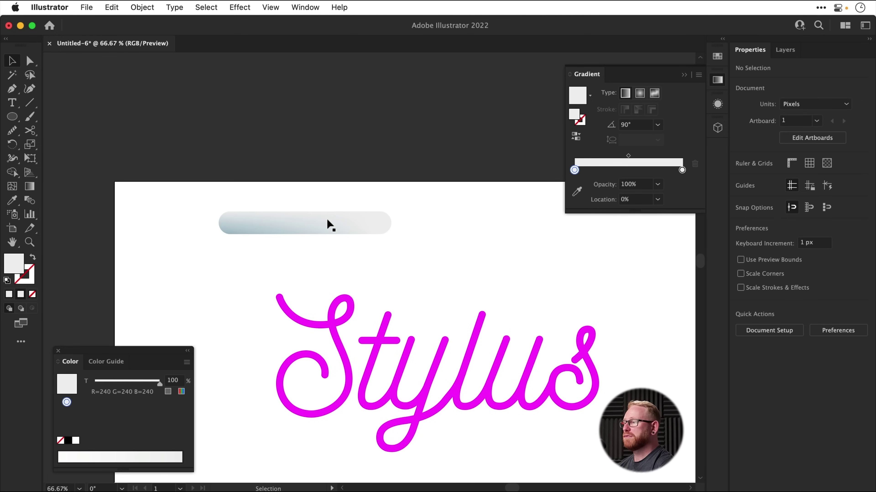
Step: Paste the copied circles in place and move them above the artboard as spares
key(v)
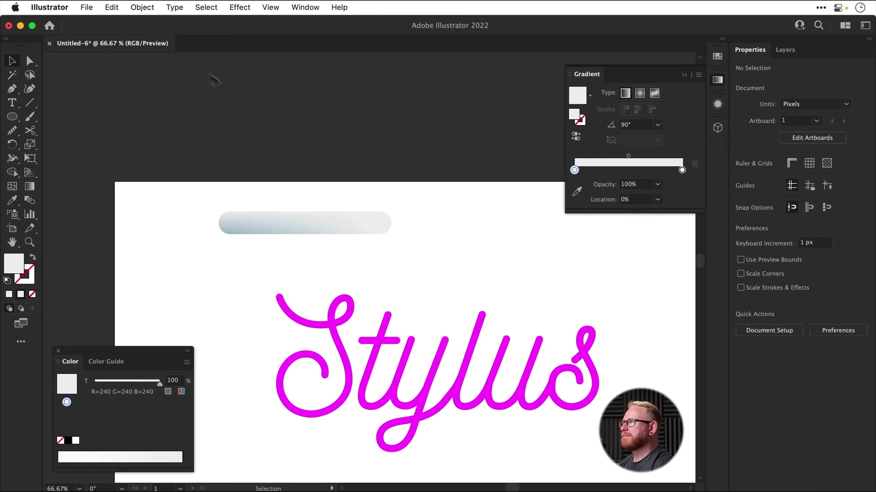
click(120, 7)
click(148, 147)
drag(226, 232, 264, 96)
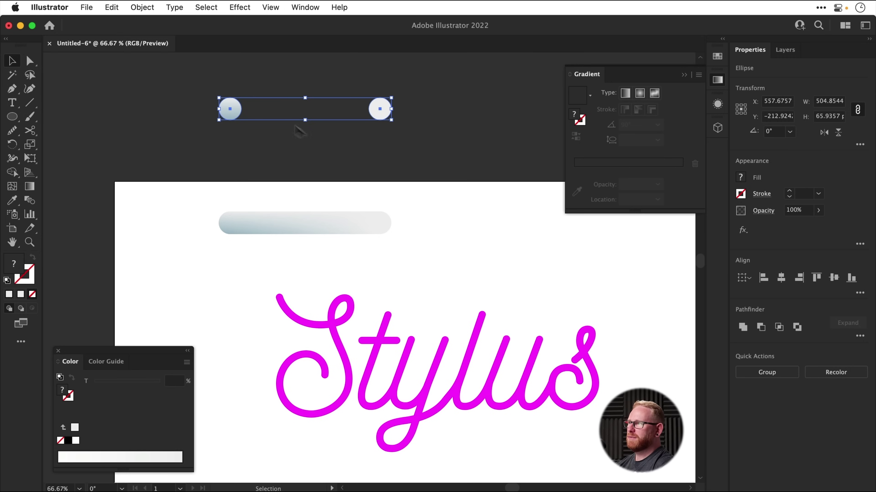
Step: Duplicate the blend bar twice, stacking the copies beneath it above the lettering
scroll(283, 230, down, 5)
click(286, 149)
drag(286, 145, 287, 210)
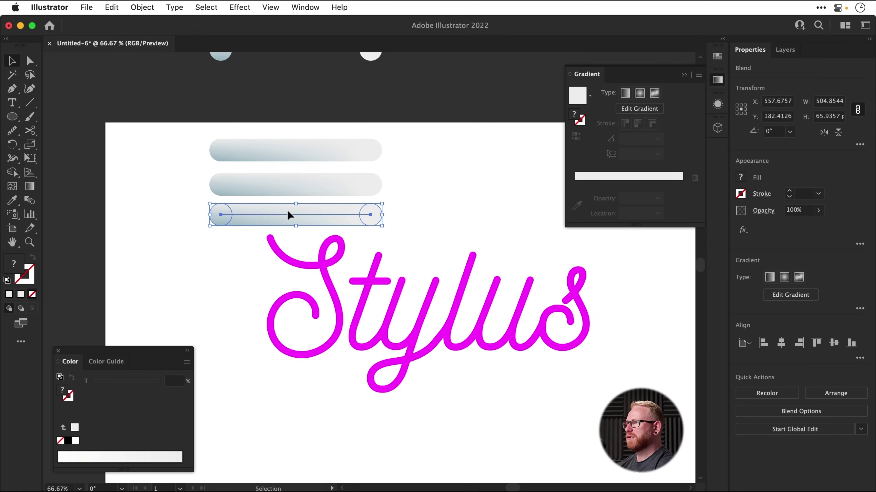
click(422, 210)
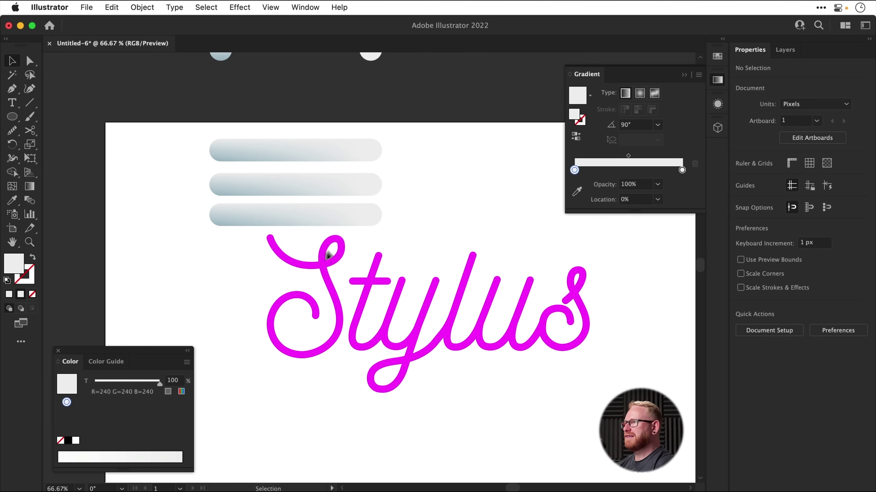
Step: Try replacing the lowest blend bar's spine with the magenta capital S path
click(302, 218)
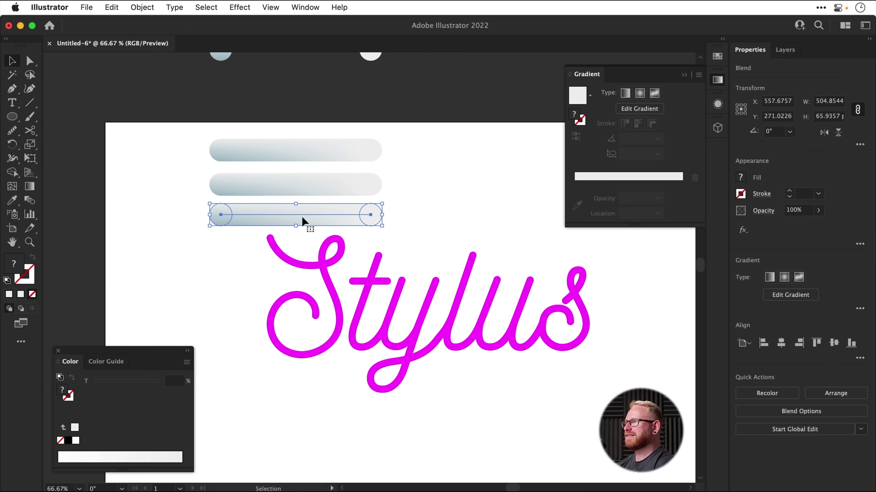
scroll(311, 258, up, 3)
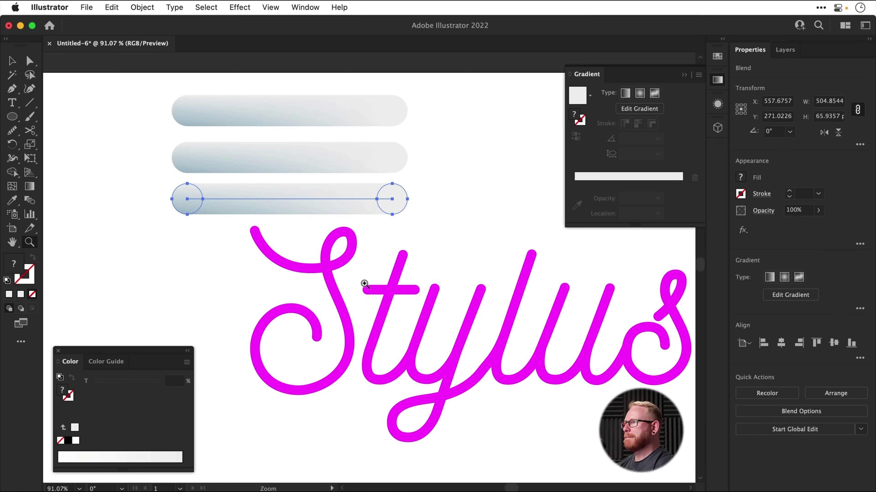
shift+click(323, 275)
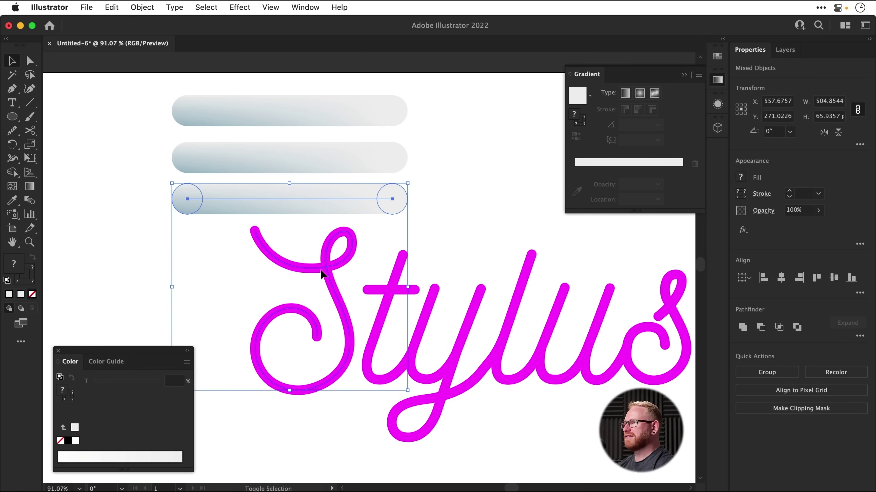
click(142, 8)
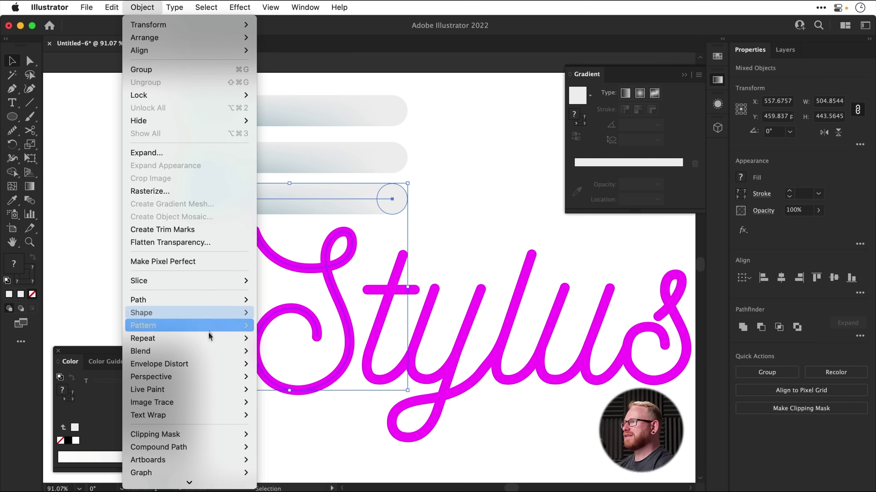
mouse_move(211, 352)
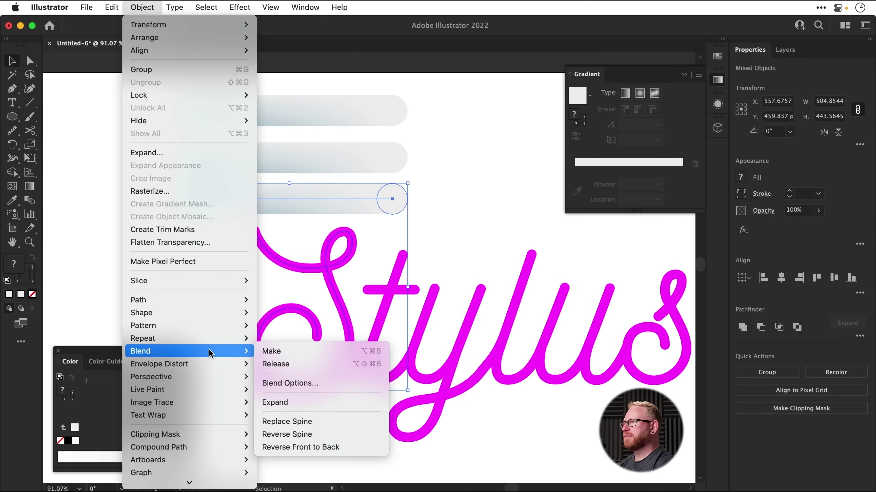
click(295, 422)
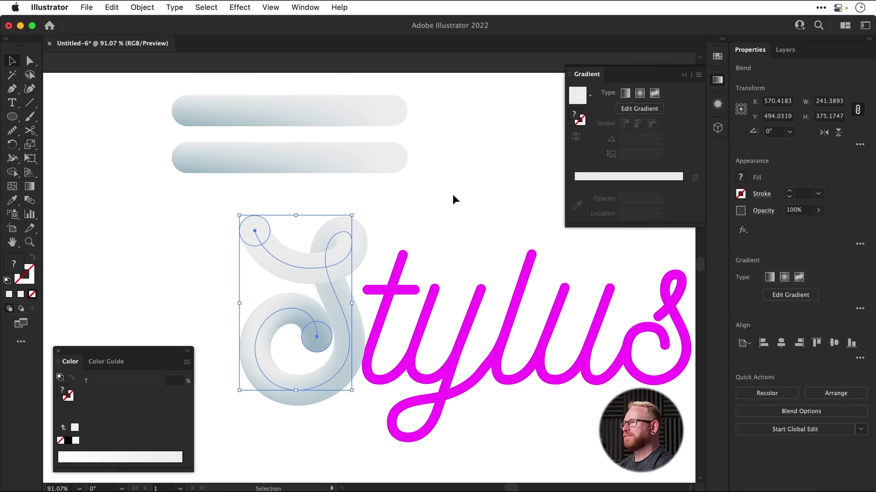
click(452, 195)
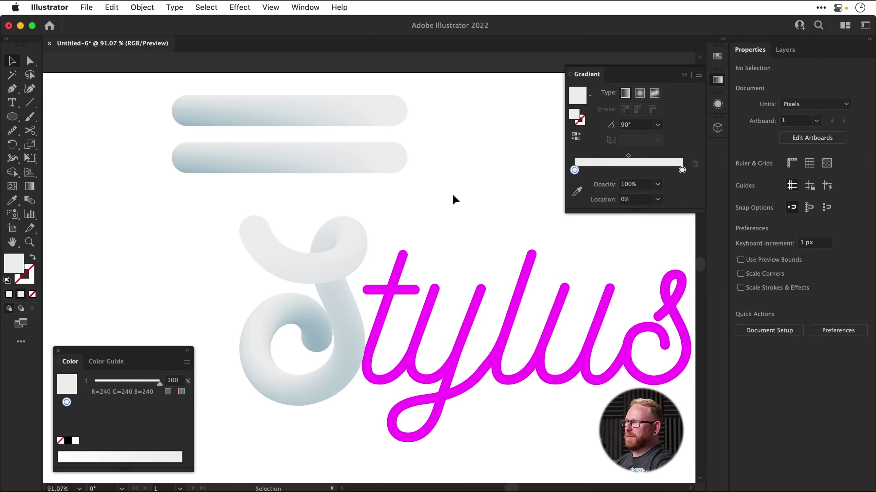
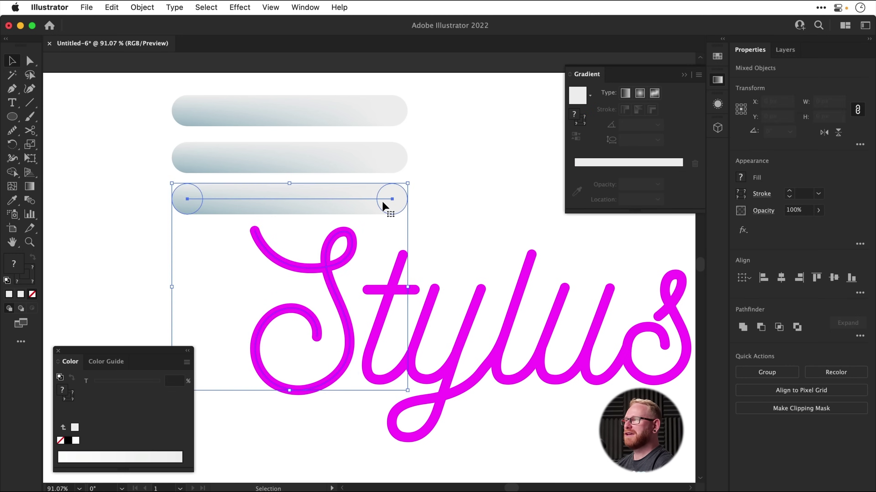
Step: Scale the three blend bars and the two spare circles down together from their centre to about 345 px wide
scroll(381, 242, up, 4)
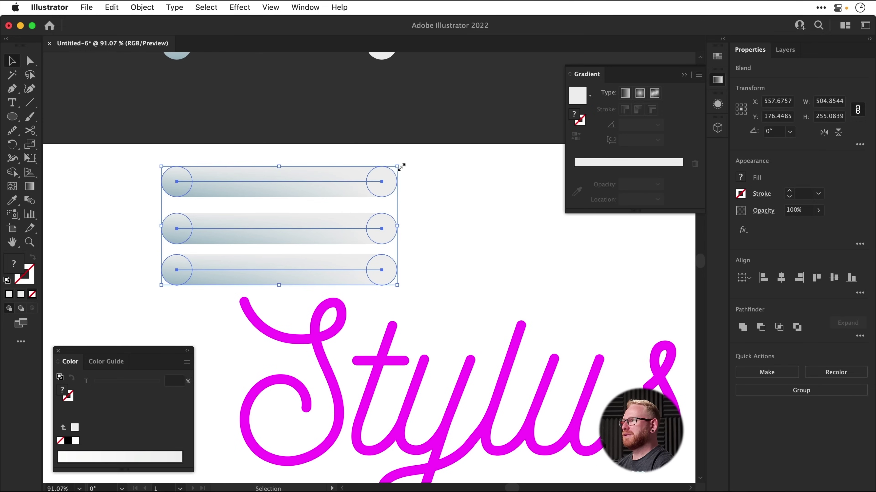
drag(401, 168, 396, 231)
shift+click(381, 111)
shift+click(186, 112)
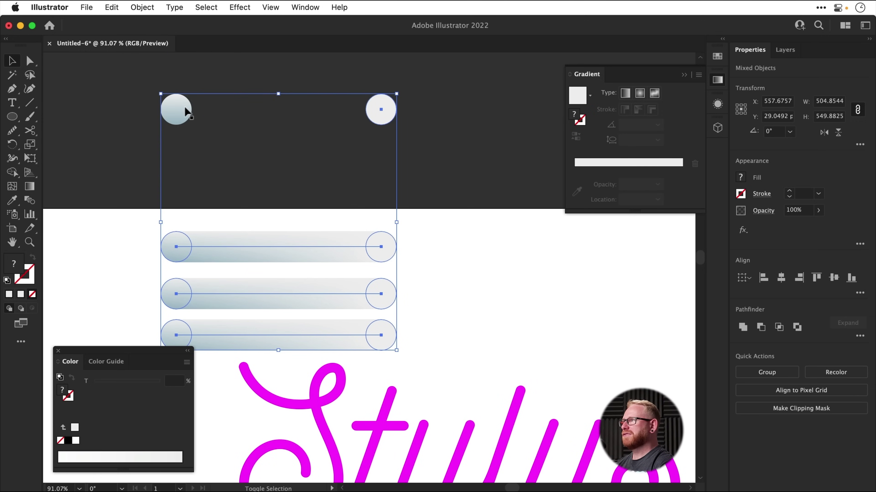
drag(396, 93, 378, 114)
key(super+z)
drag(160, 92, 199, 119)
click(405, 237)
Step: Duplicate the lowest blend bar directly beneath itself, just above the lettering
scroll(387, 201, down, 5)
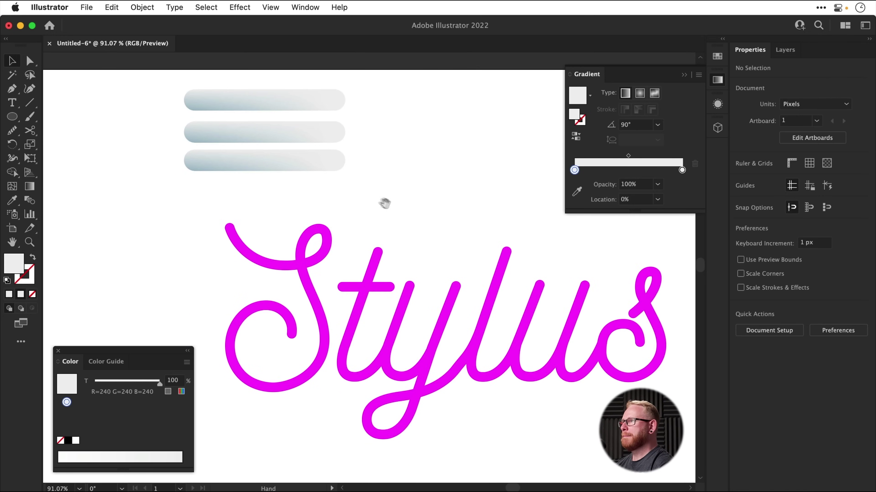
drag(279, 172, 281, 199)
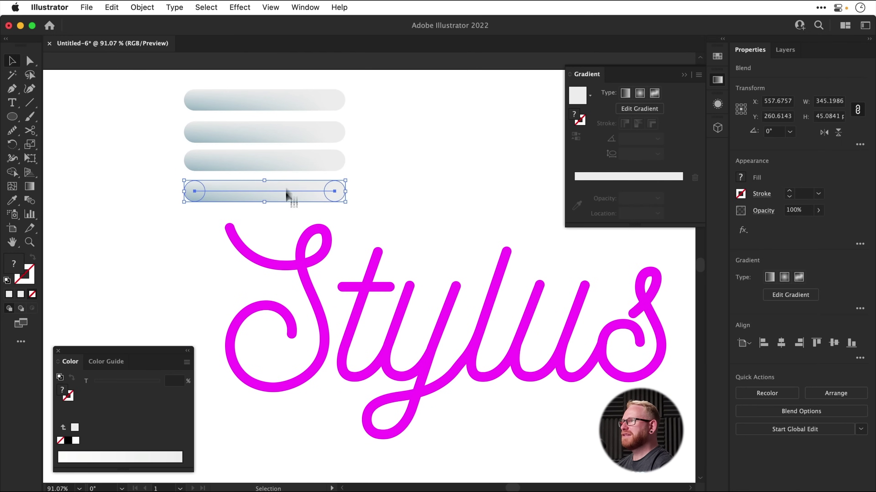
Step: Replace the lowest blend bar's spine with the magenta capital S path and deselect the resulting tube
shift+click(303, 278)
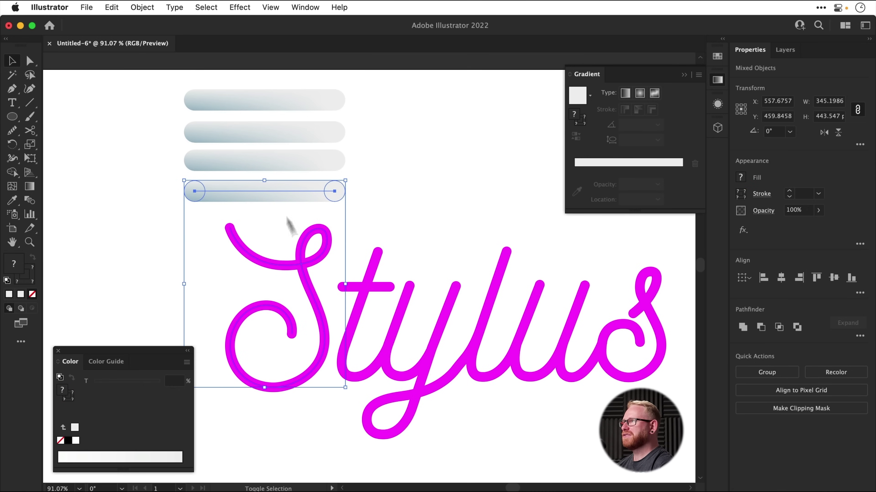
click(142, 8)
mouse_move(199, 351)
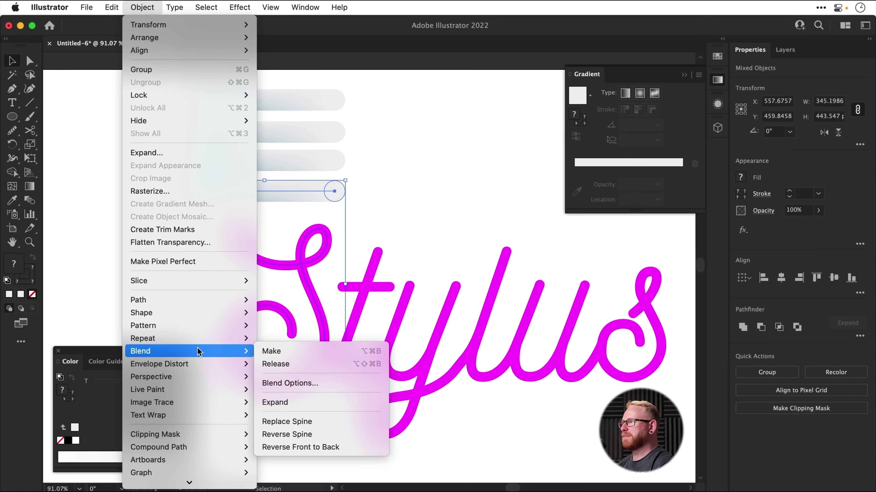
click(284, 420)
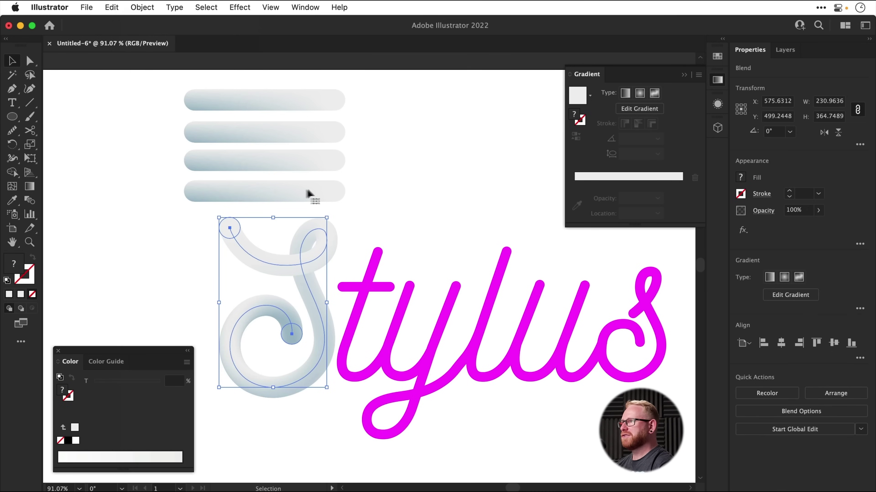
click(396, 168)
drag(266, 189, 273, 216)
key(super+z)
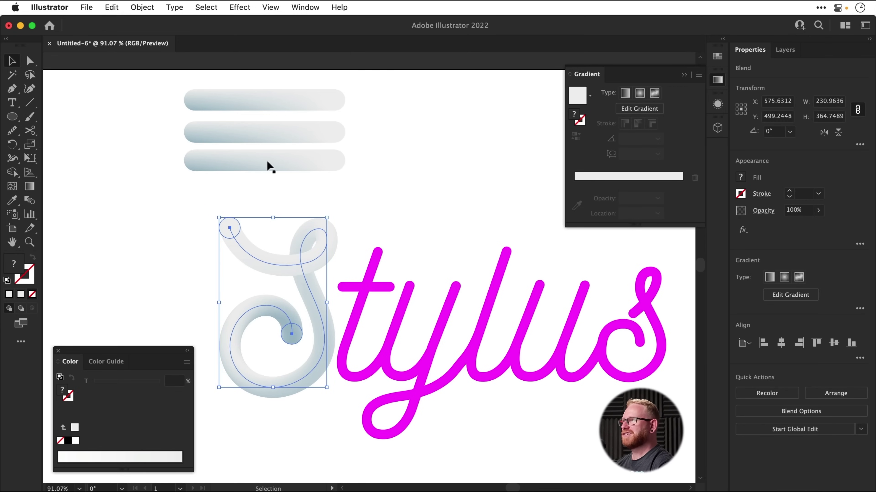
click(226, 198)
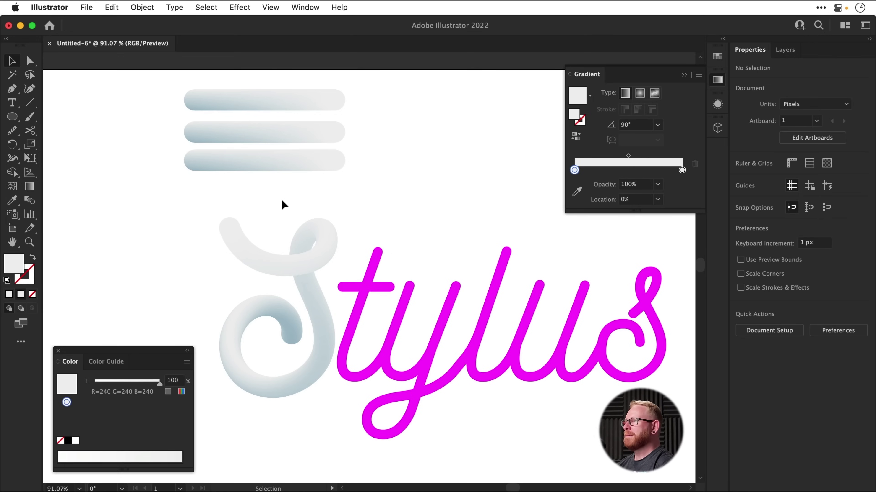
Step: Replace the spine of the lowest remaining blend bar with the magenta stem path of the letter t
click(377, 266)
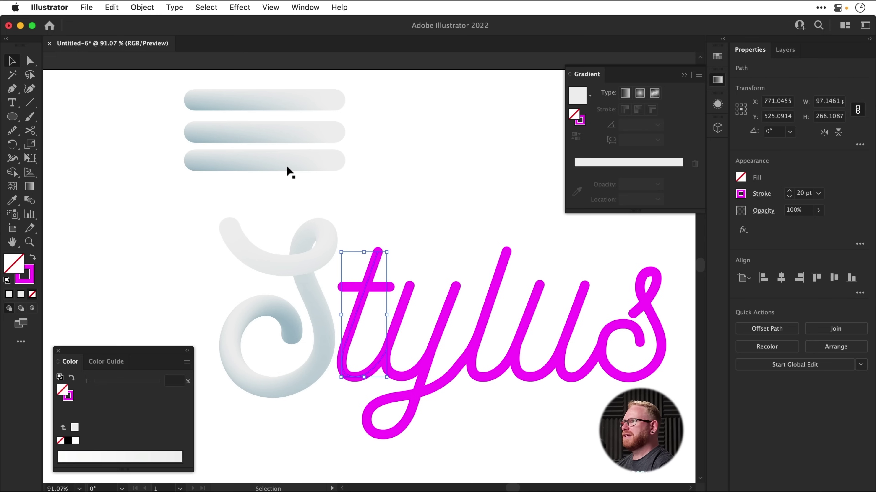
click(287, 168)
shift+click(375, 267)
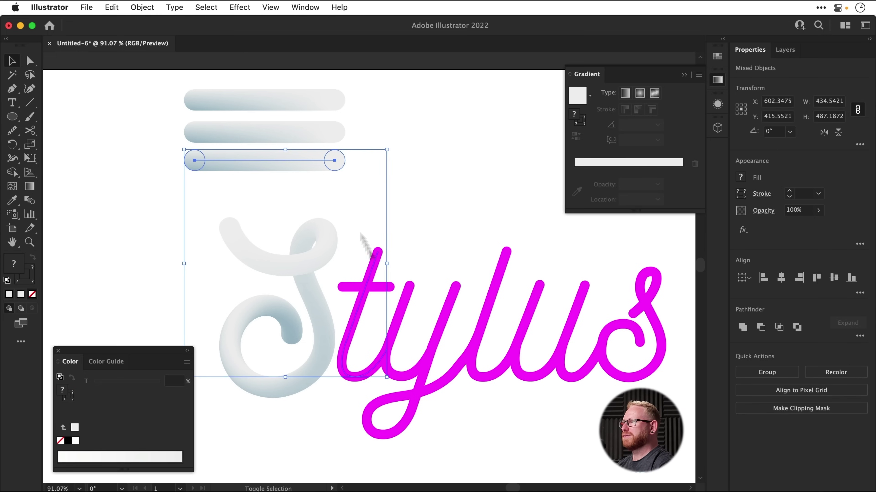
click(135, 5)
mouse_move(225, 353)
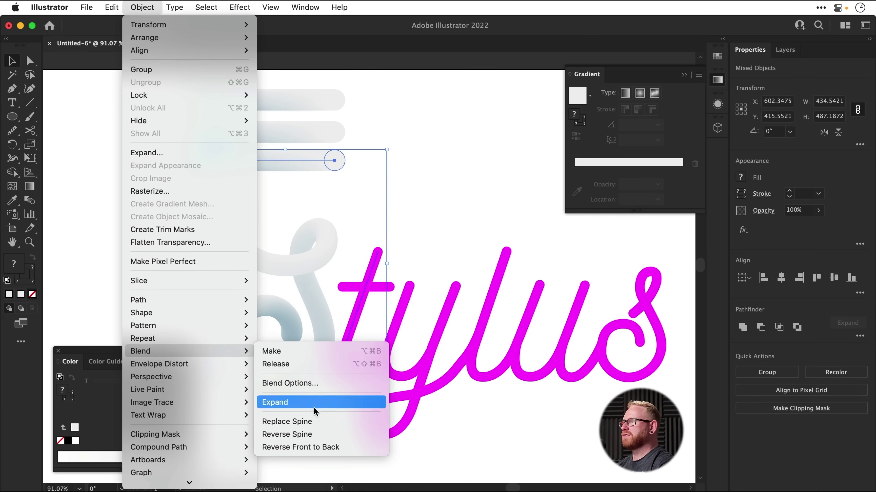
click(349, 422)
click(385, 202)
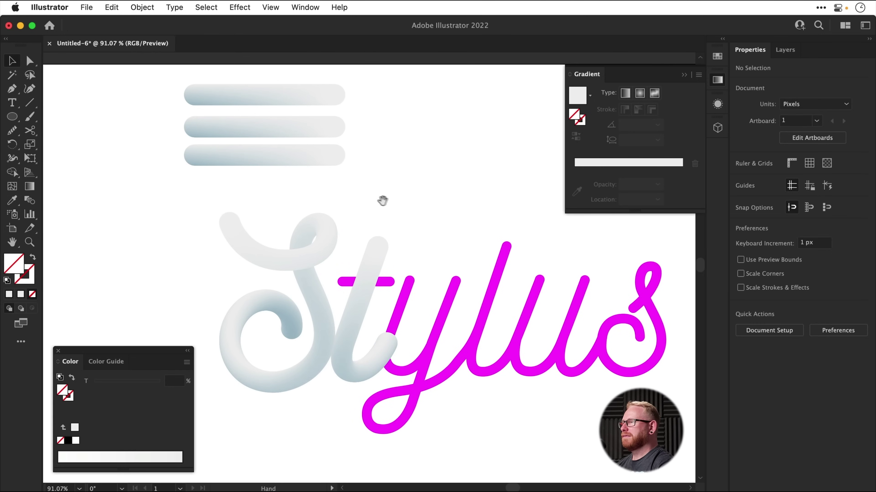
Step: Try moving the t's stem tube sideways over the y, and undo the move
key(super+minus)
key(super+0)
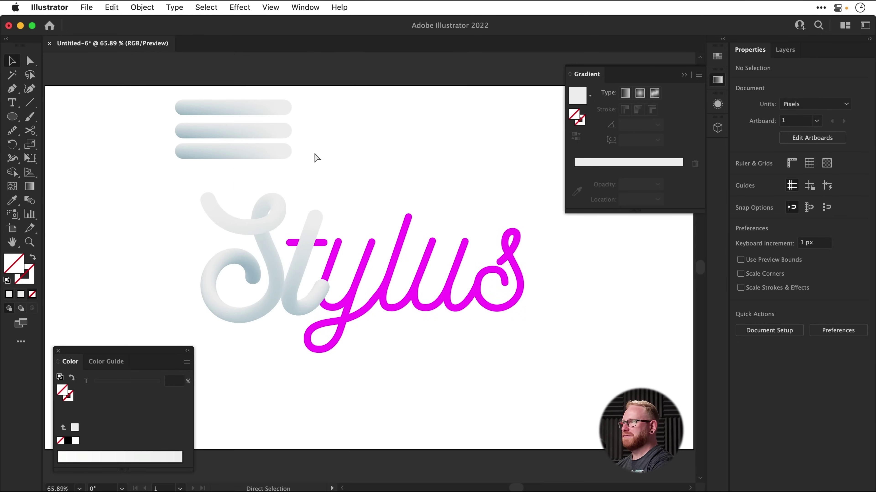
drag(302, 253, 367, 250)
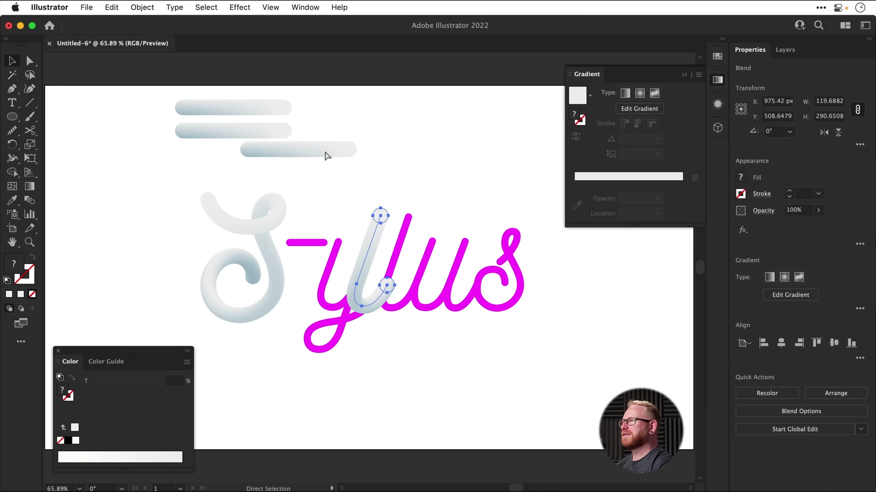
key(super+z)
key(super+z)
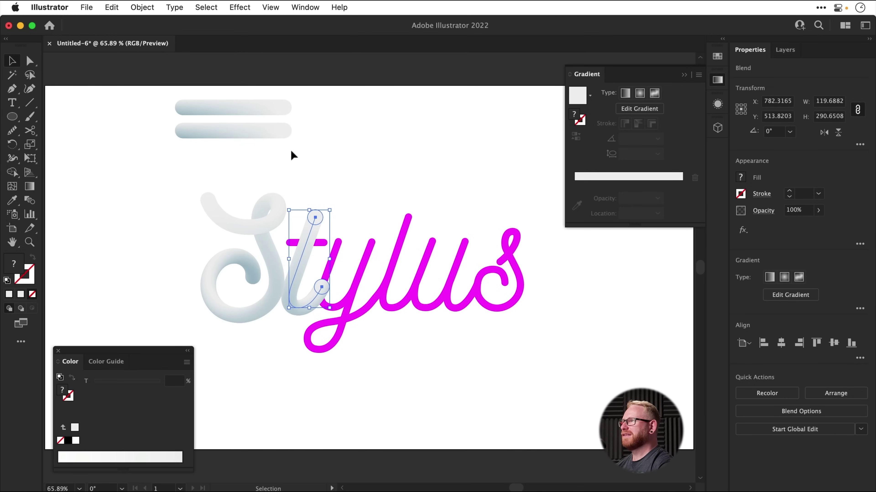
click(310, 144)
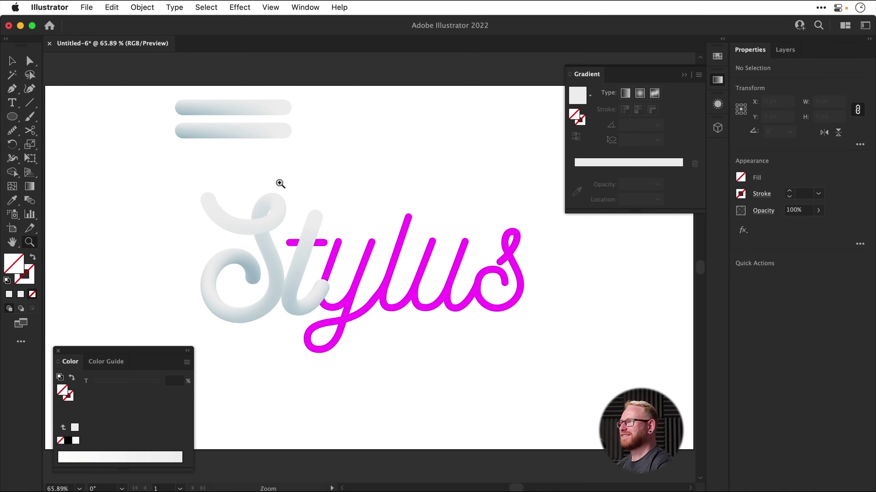
Step: Add two more copies of the blend bar beneath the existing two, and collapse the floating colour panels
drag(267, 120, 268, 238)
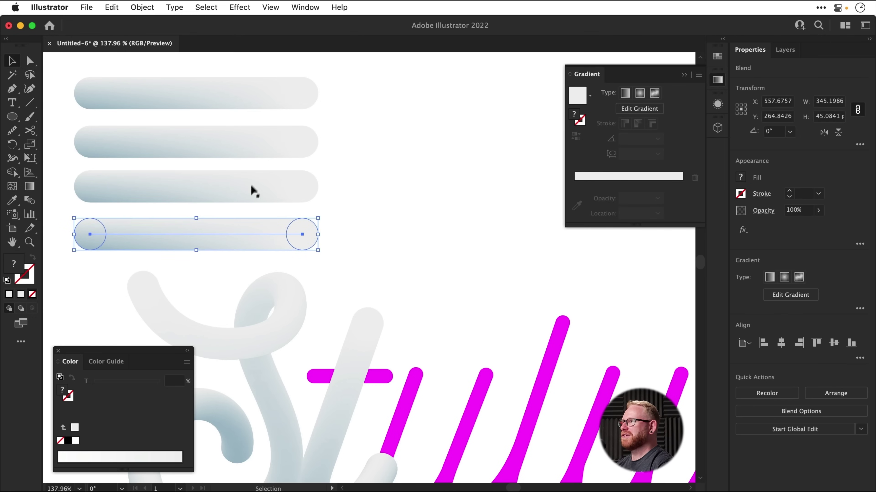
scroll(254, 192, down, 3)
scroll(276, 221, up, 2)
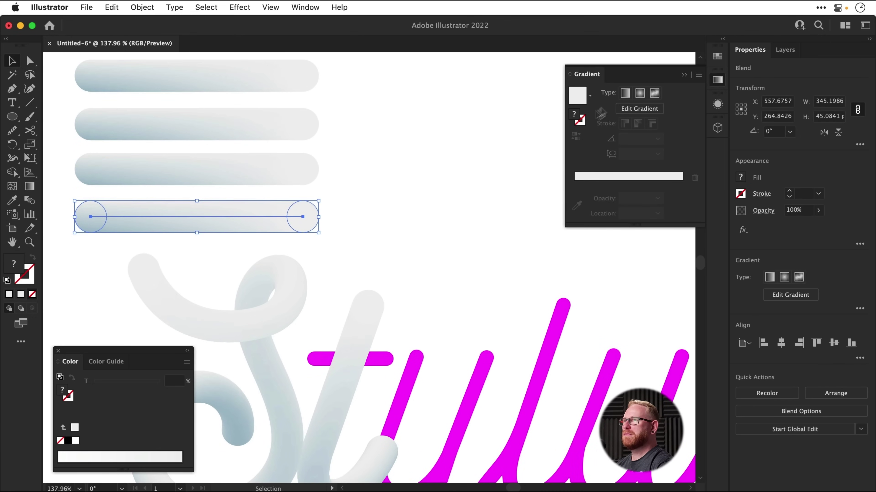
click(717, 56)
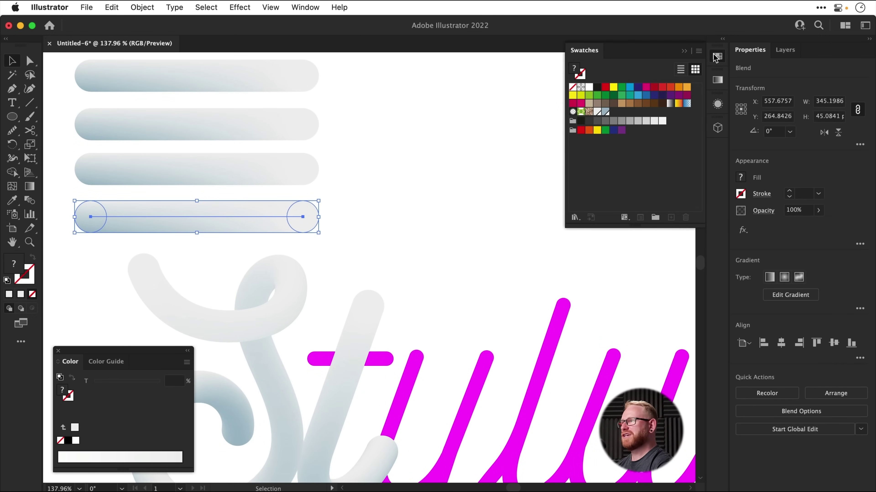
click(716, 57)
click(522, 190)
drag(424, 296, 425, 218)
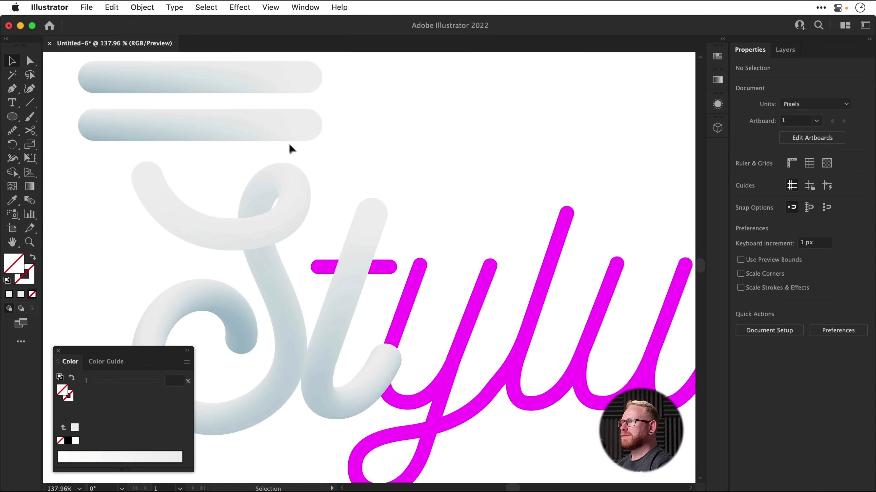
Step: Replace the lowest blend bar's spine with the magenta crossbar path of the letter t
click(273, 122)
shift+click(324, 272)
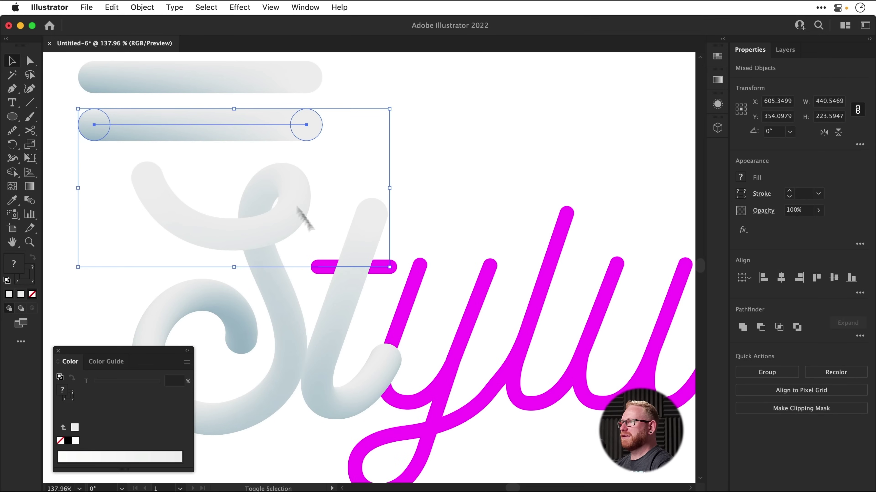
click(142, 7)
mouse_move(193, 351)
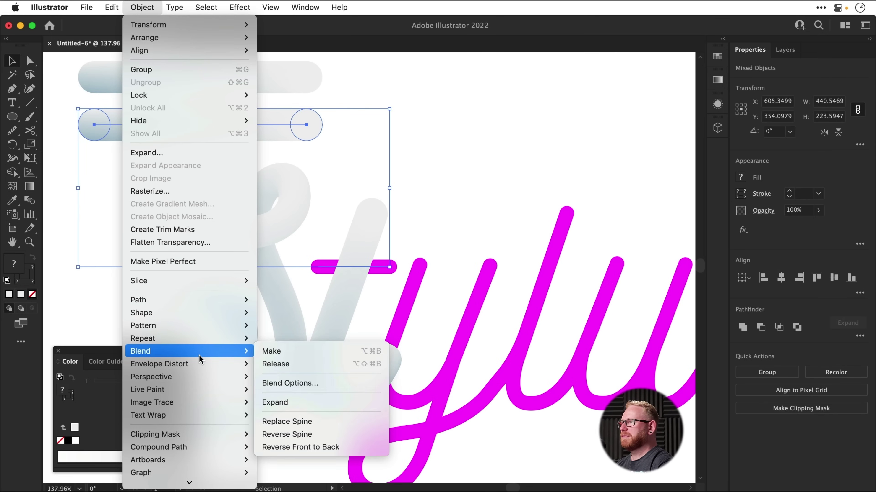
click(293, 419)
click(493, 186)
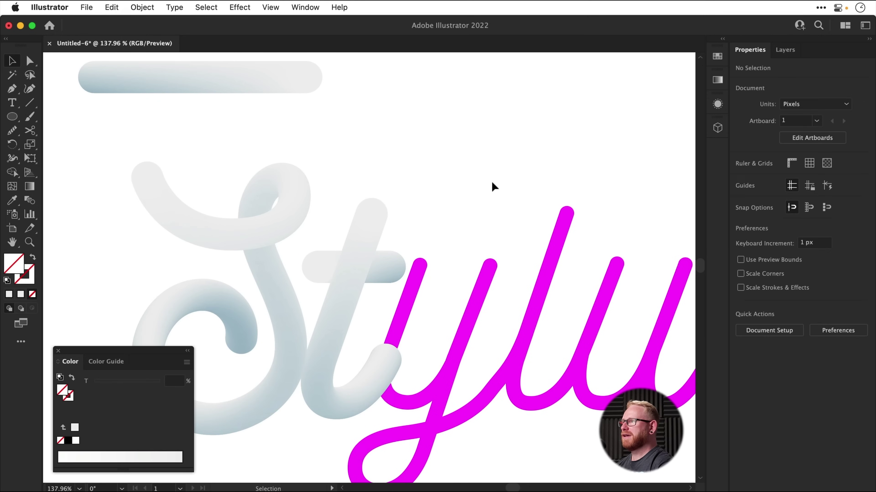
Step: Bring the t's crossbar tube in front of its stem tube
scroll(482, 193, up, 3)
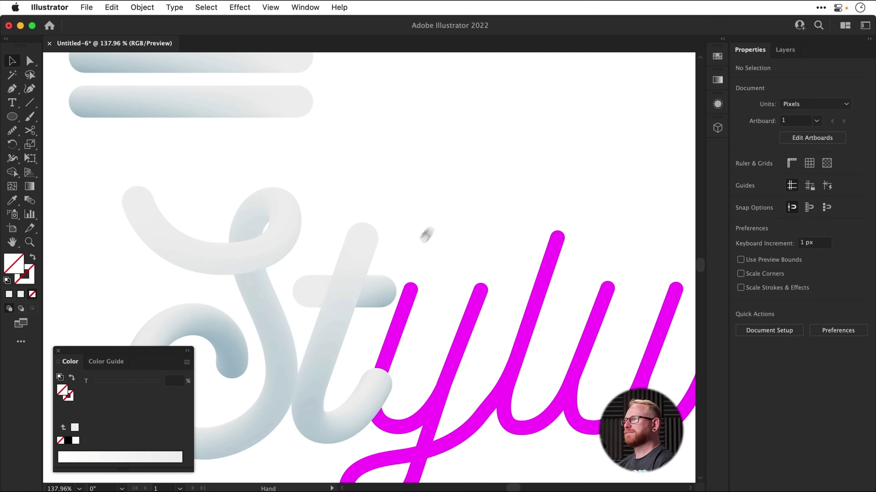
click(389, 287)
key(a)
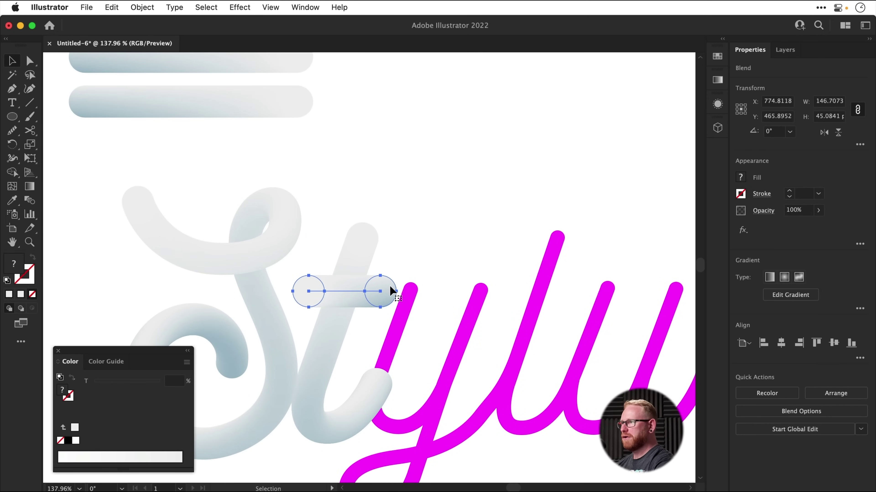
key(v)
click(439, 187)
Step: Examine how the magenta y is divided by selecting its upper path together with its lower loop path
scroll(428, 193, down, 3)
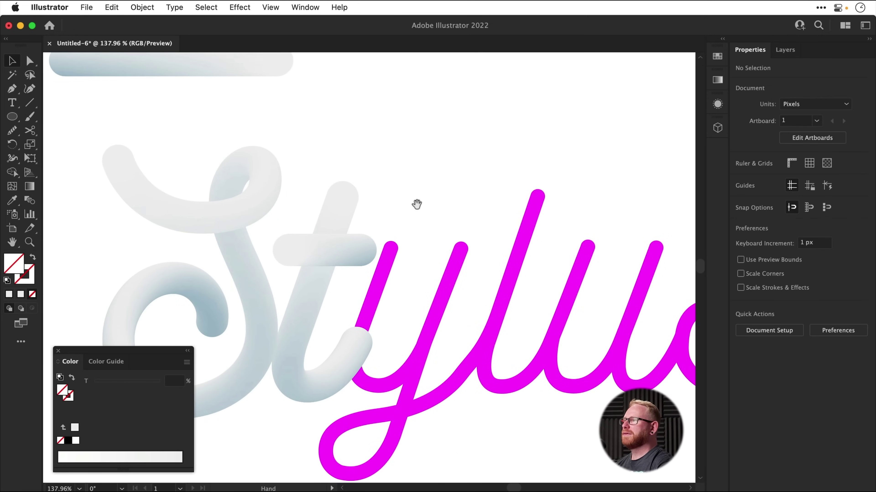
click(385, 276)
key(a)
key(super+1)
key(v)
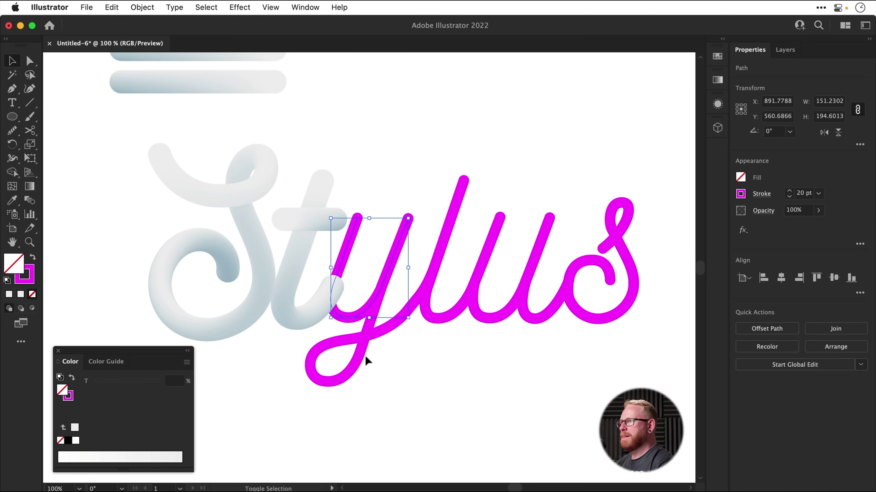
shift+click(358, 360)
drag(383, 297, 397, 346)
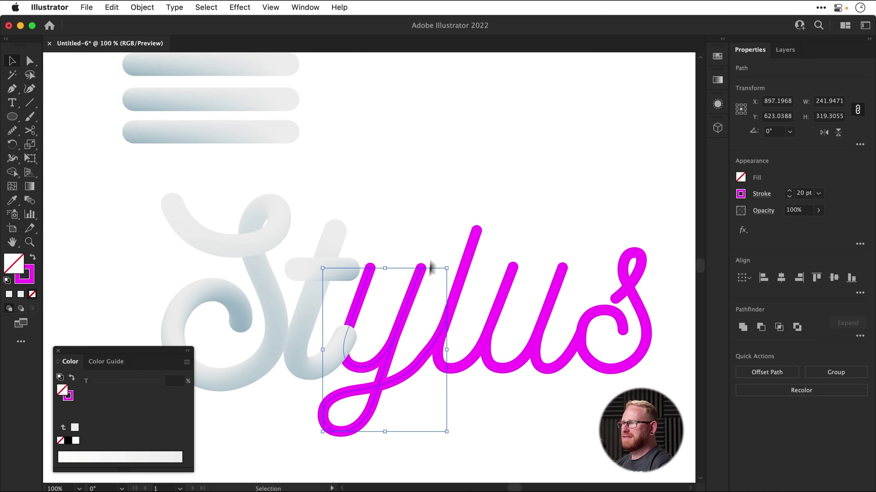
click(433, 176)
Step: Replace the lowest blend bar's spine with the upper magenta path of the letter y
click(367, 369)
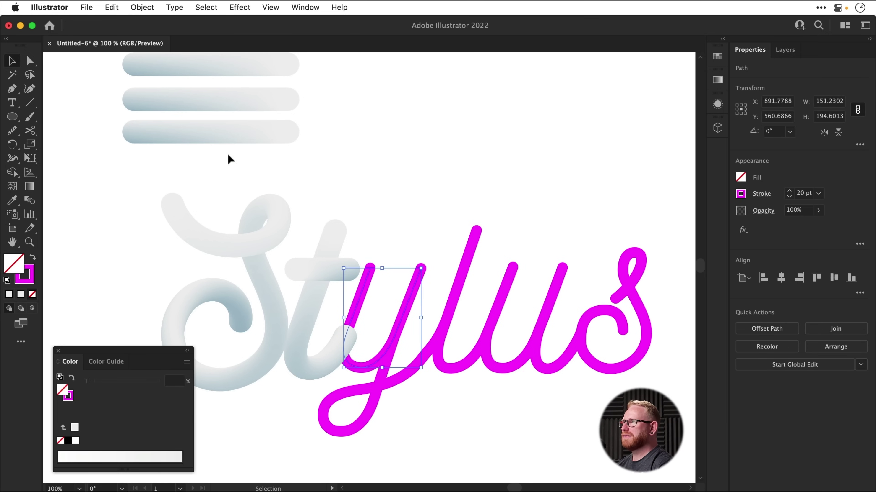
shift+click(219, 133)
click(145, 8)
mouse_move(149, 351)
click(293, 421)
click(475, 189)
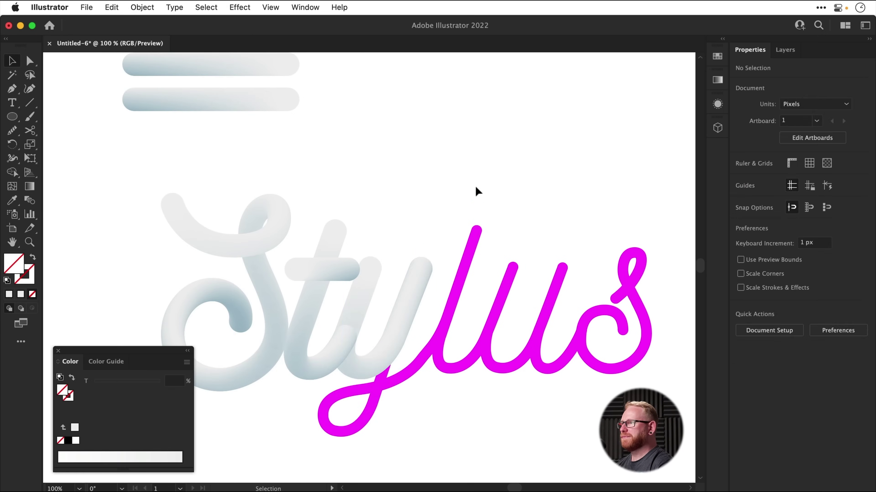
Step: Bring the upper y tube in front of the t's tail
key(a)
click(366, 277)
key(v)
key(super+shift+a)
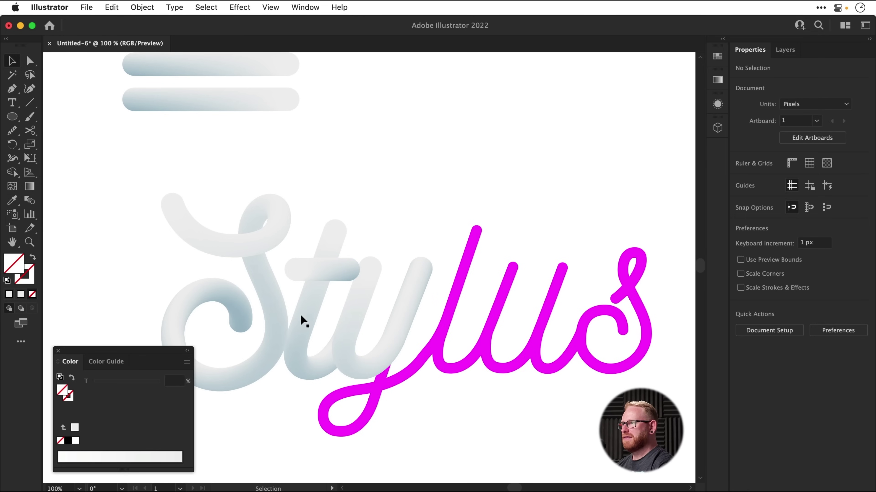
Step: Try making a blend from the y's lower loop path and the lowest blend bar, and undo it
click(367, 421)
shift+click(219, 101)
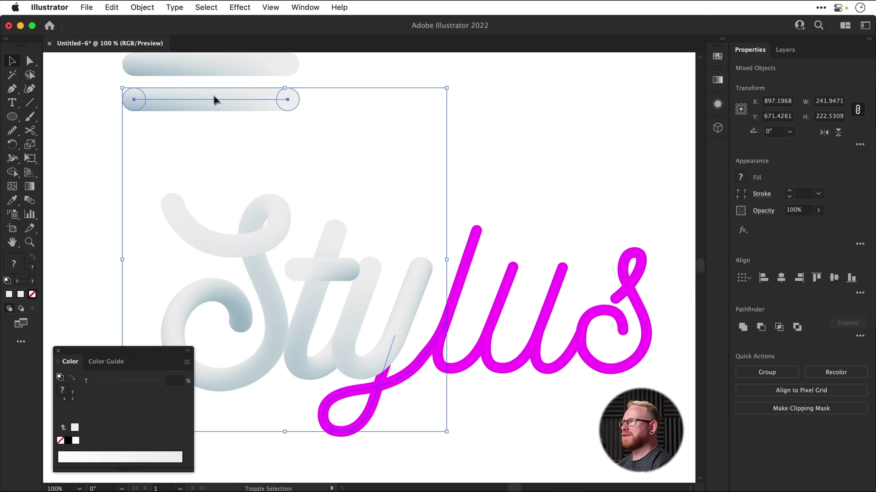
click(133, 5)
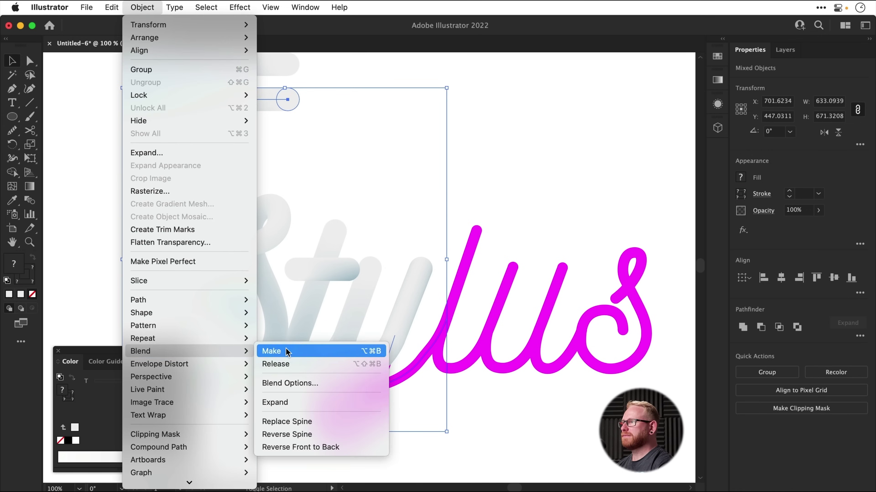
click(286, 352)
key(super+z)
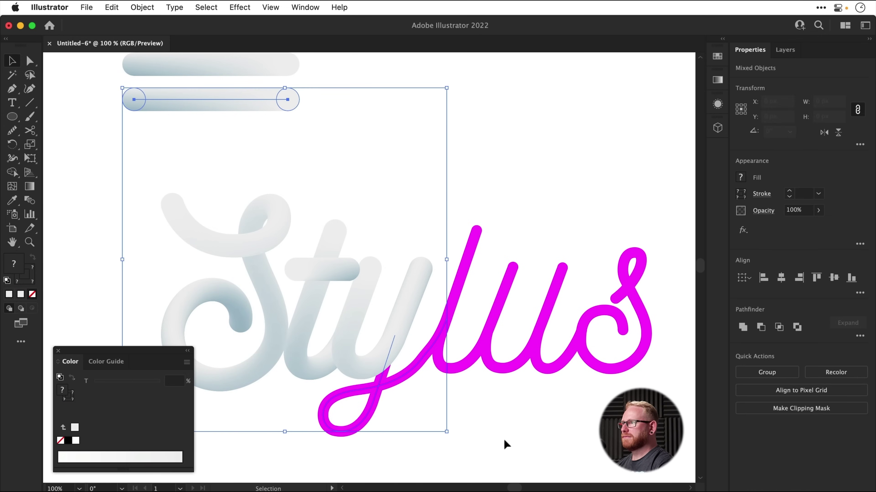
click(472, 444)
click(357, 429)
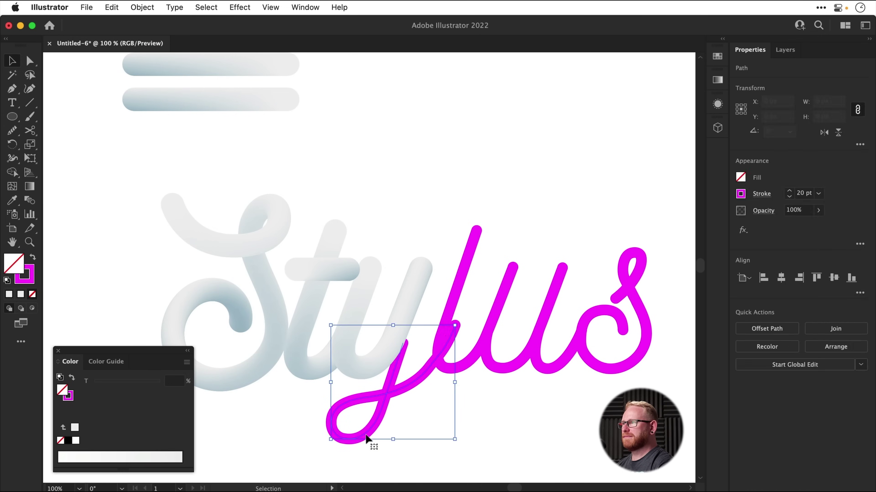
Step: Replace the lowest blend bar's spine with the magenta lower loop path of the letter y
click(250, 100)
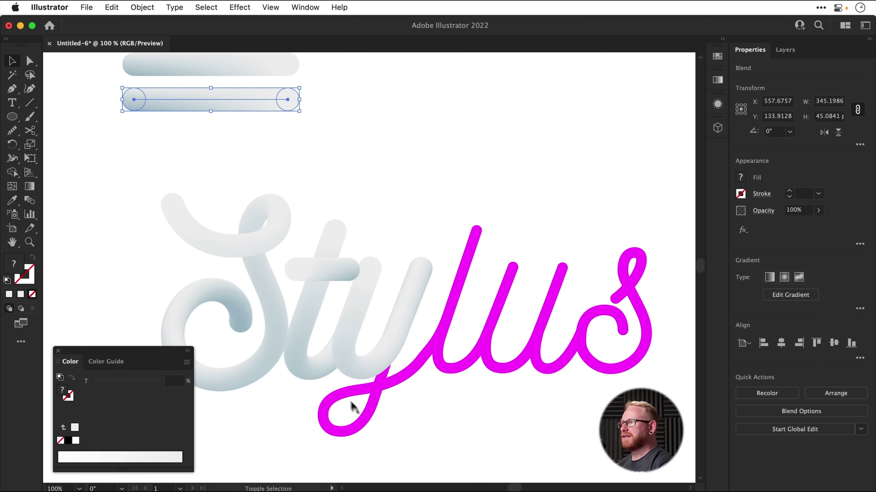
shift+click(362, 423)
click(142, 7)
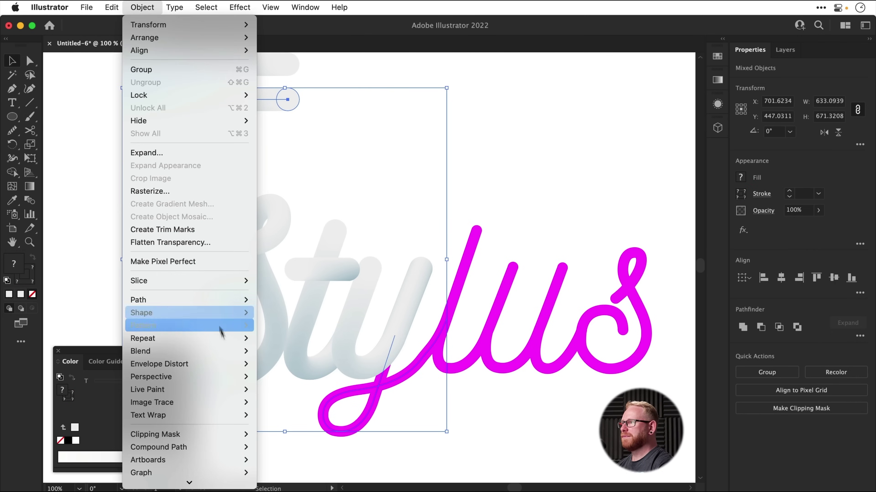
mouse_move(246, 355)
click(289, 421)
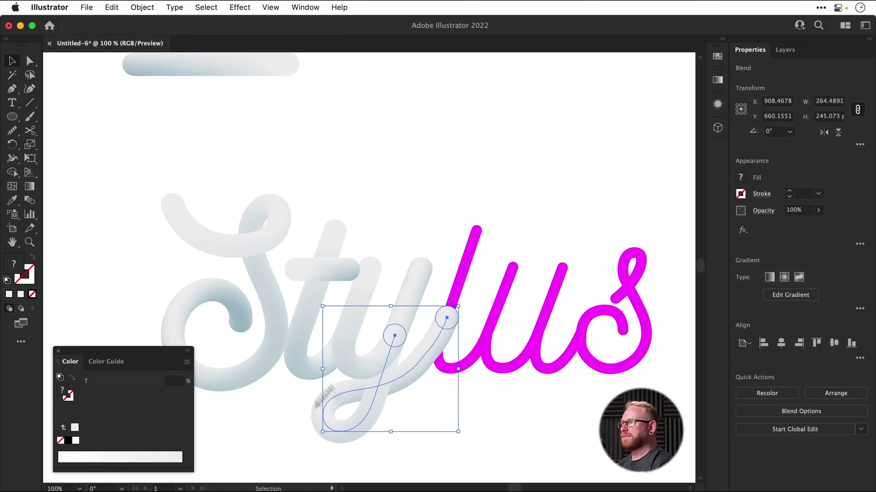
Step: Select the lowest blend bar together with the magenta path of the letter l
click(476, 144)
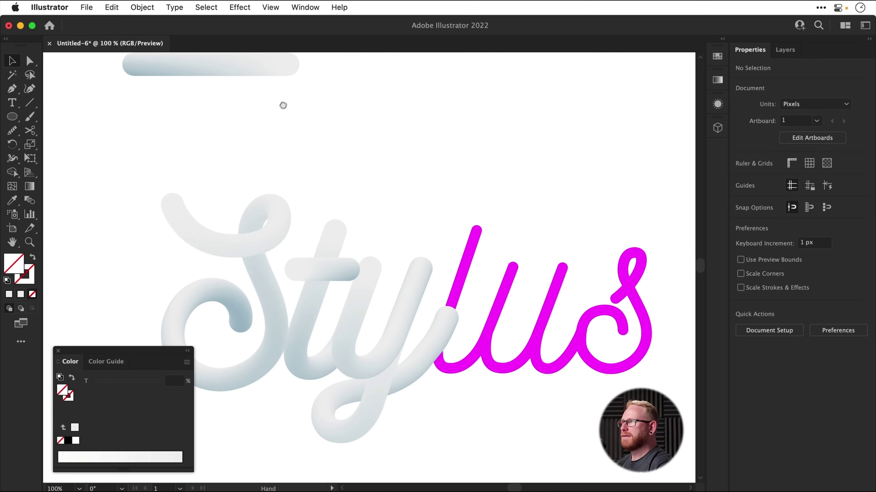
drag(284, 102, 230, 209)
drag(213, 180, 215, 268)
scroll(260, 293, down, 5)
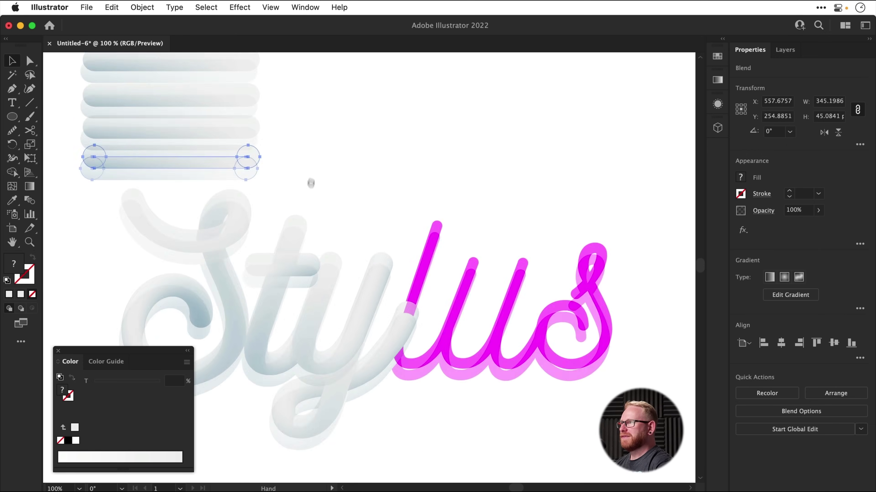
shift+click(432, 226)
Step: Try making a blend from the l's path and the lowest blend bar, and undo it
click(142, 8)
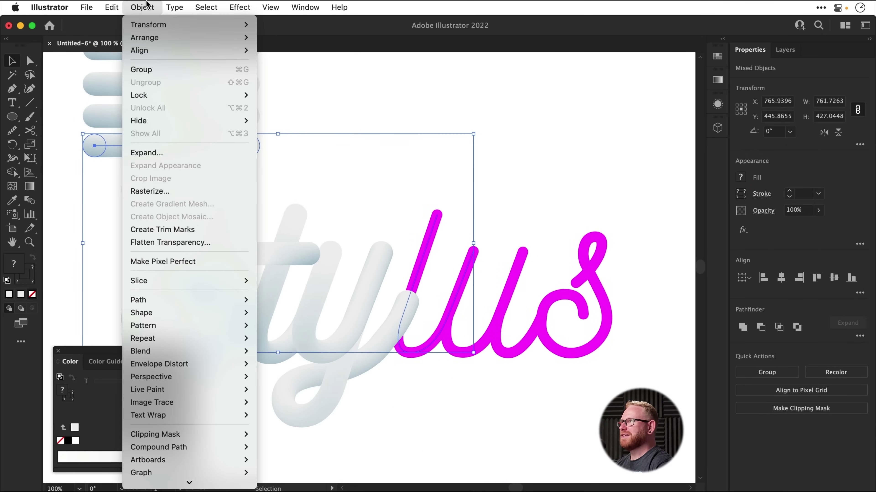
mouse_move(214, 349)
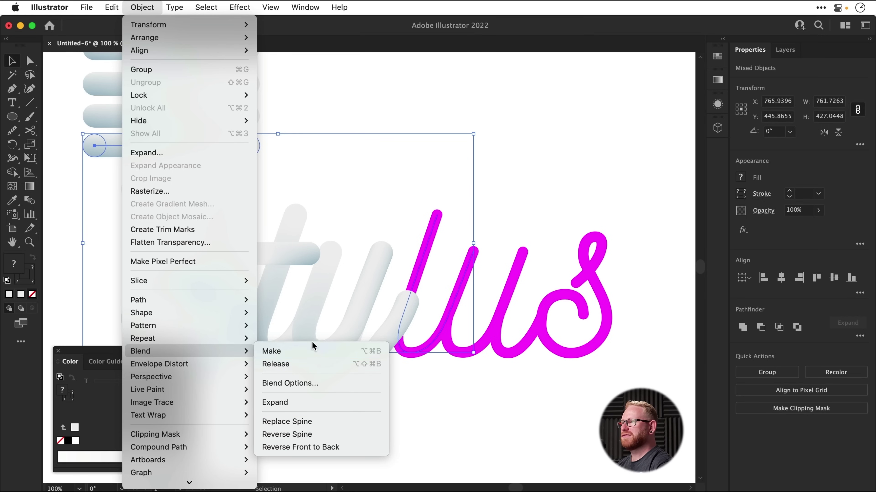
click(310, 351)
key(super+z)
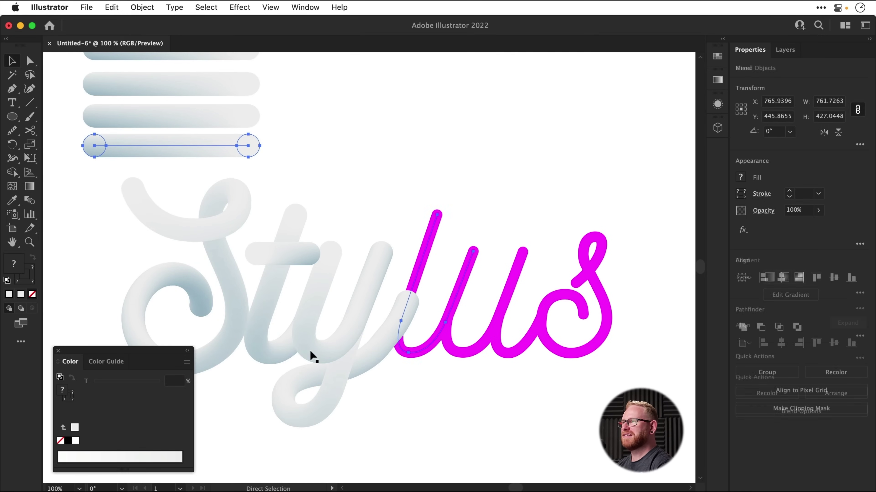
Step: Replace the lowest blend bar's spine with the selected magenta path of the letter l
click(161, 6)
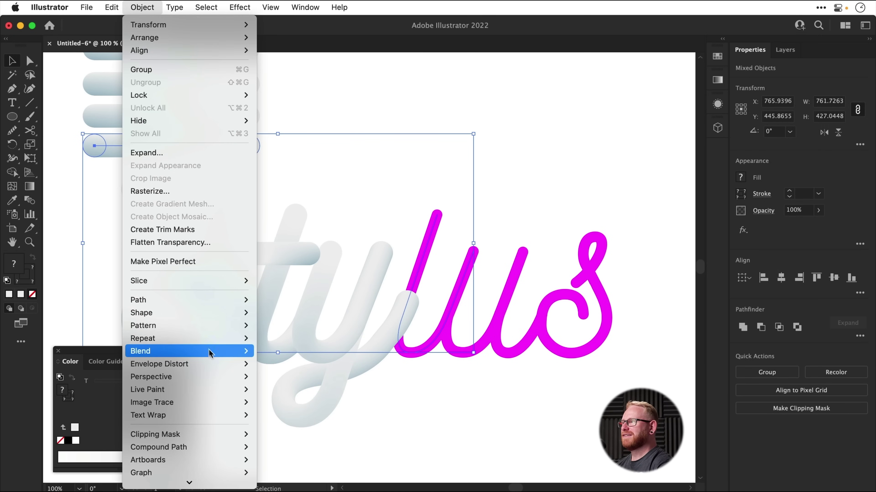
mouse_move(212, 351)
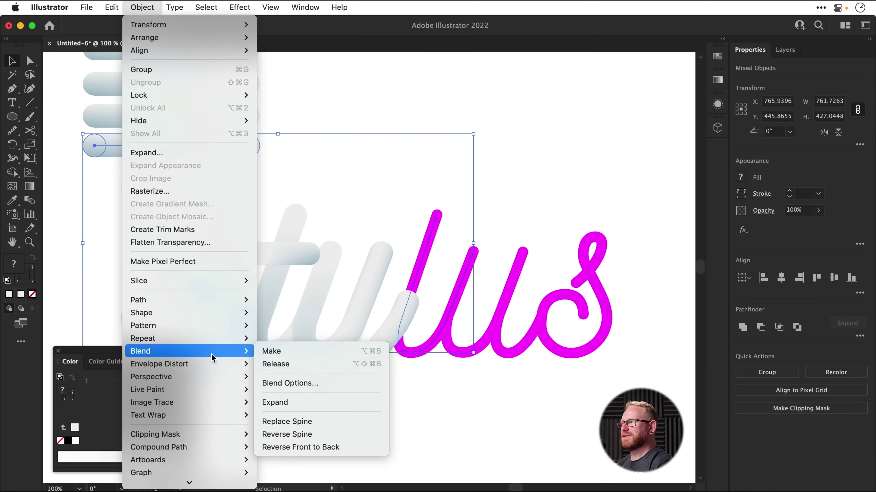
click(294, 425)
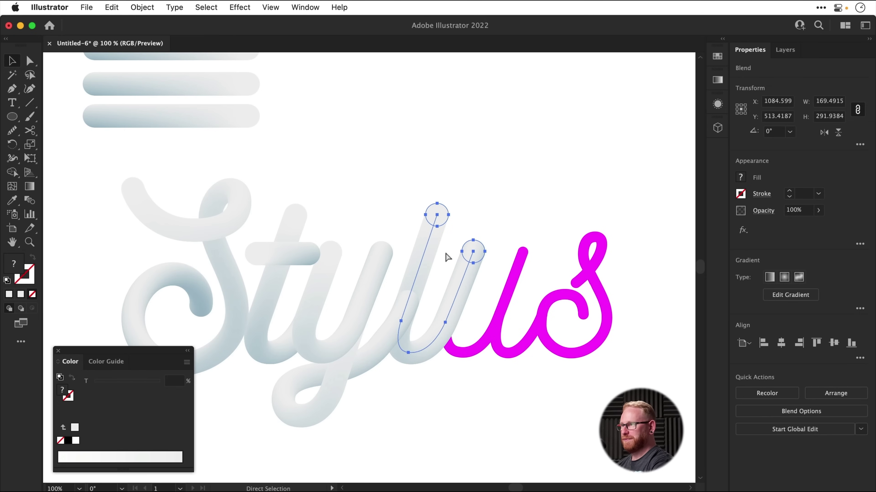
click(455, 237)
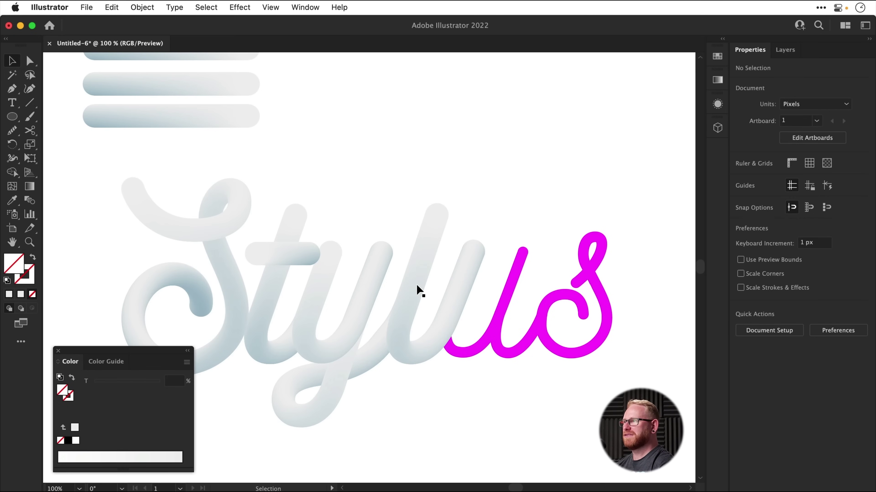
Step: Replace the spines of further blend bars with the remaining magenta paths of the letters u and s
drag(415, 288, 403, 286)
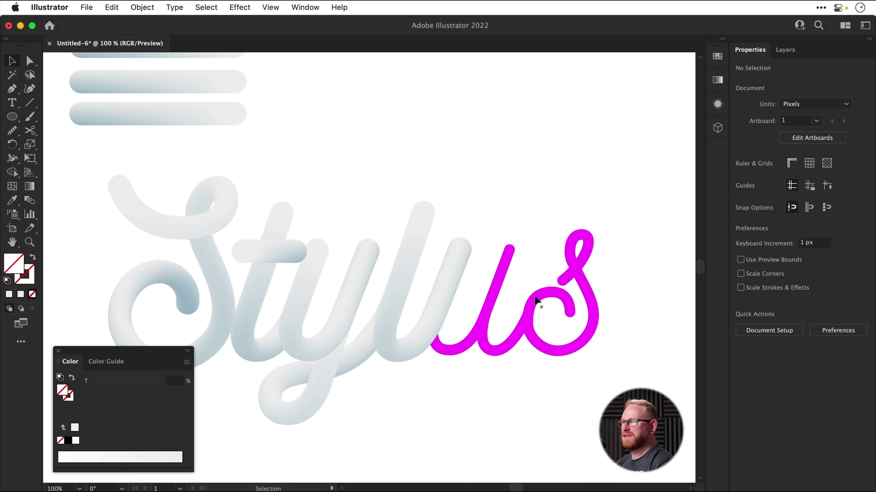
drag(448, 268, 470, 294)
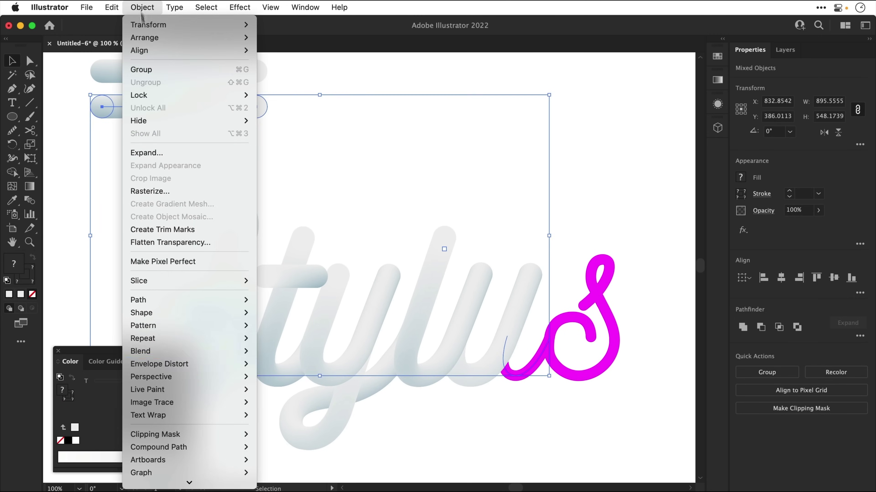
mouse_move(241, 352)
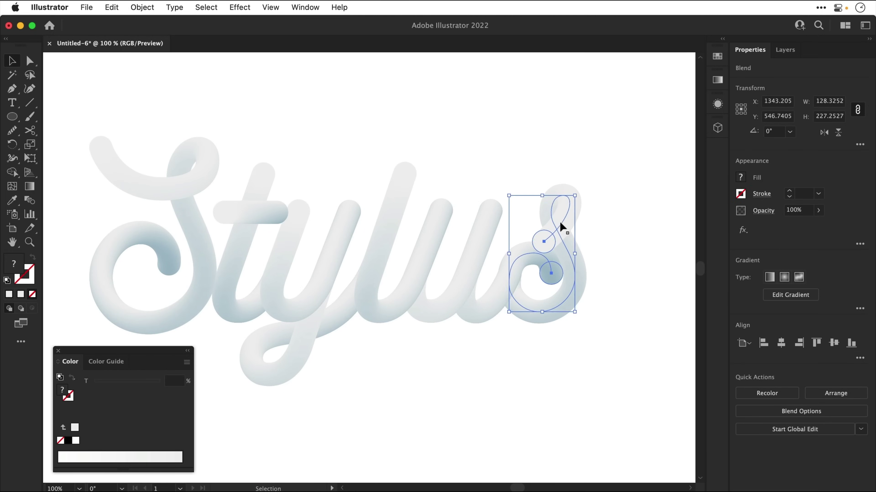
key(a)
click(433, 311)
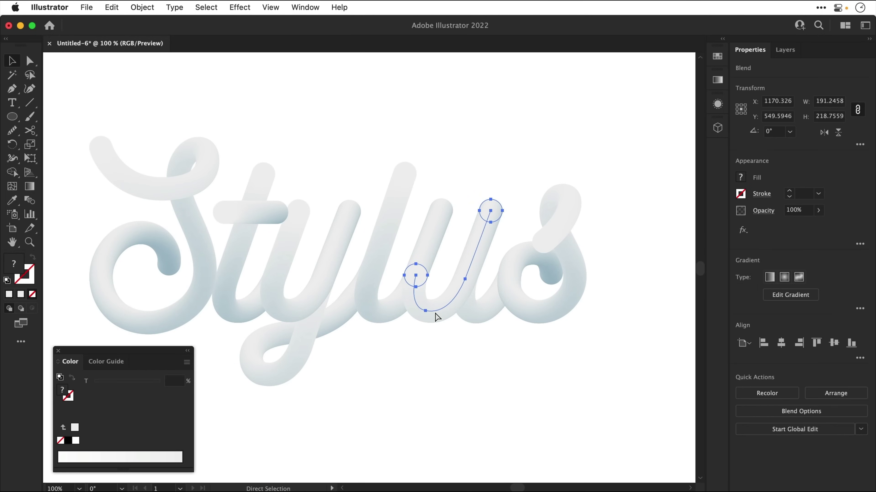
click(523, 298)
click(490, 413)
key(v)
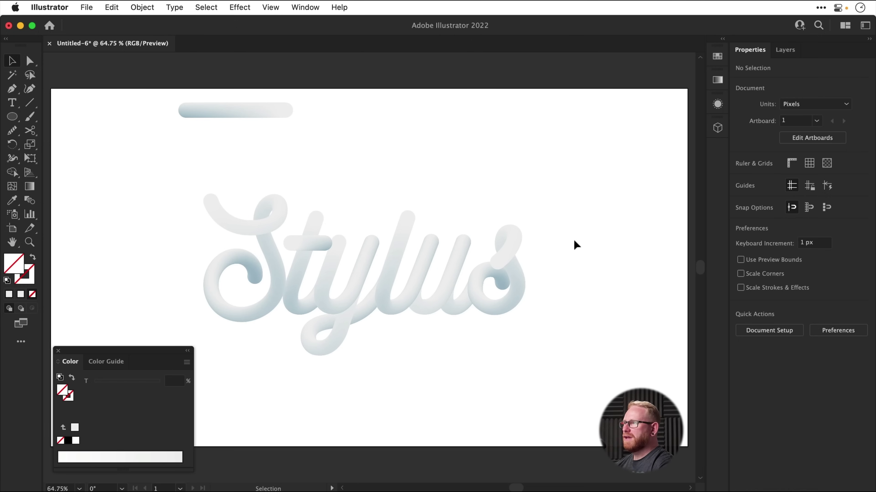
Step: Delete the leftover blend bar above the lettering and fit the artboard in view
drag(358, 154, 434, 262)
drag(321, 219, 320, 180)
drag(215, 114, 334, 123)
key(super+shift+a)
key(super+0)
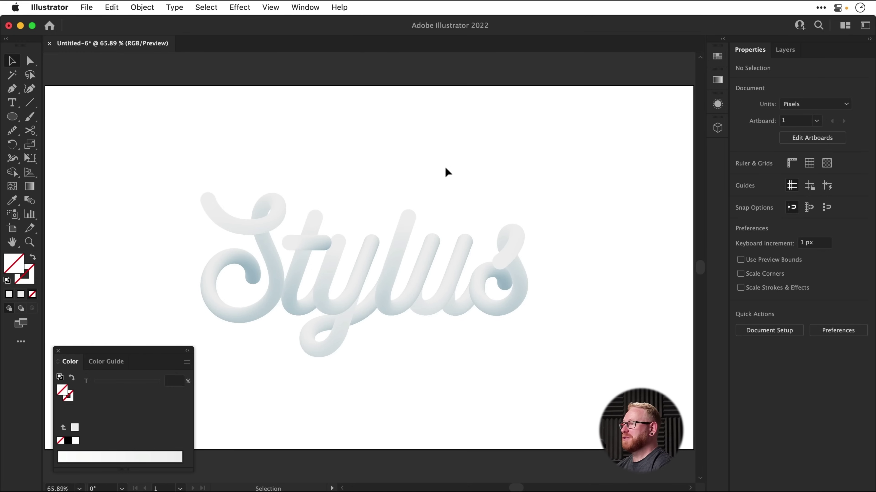
Step: Scale down the light grey end circle at the upper start of the capital S tube
key(super+space)
drag(234, 221, 332, 266)
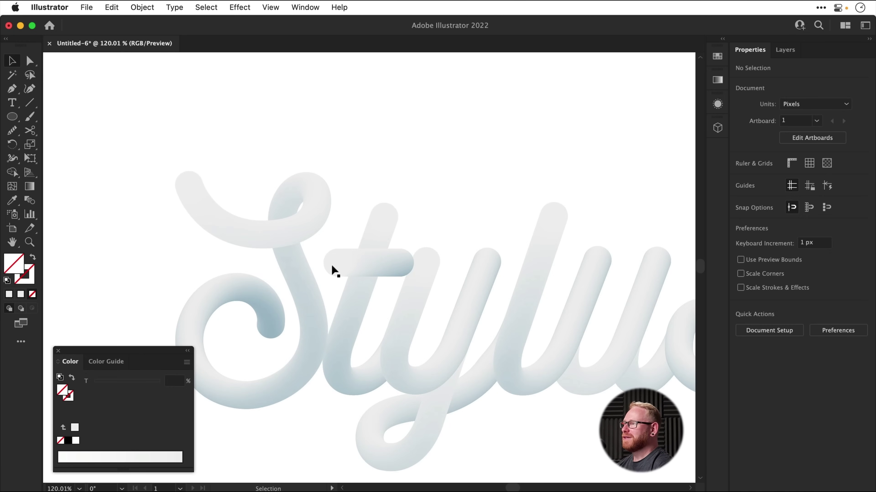
key(a)
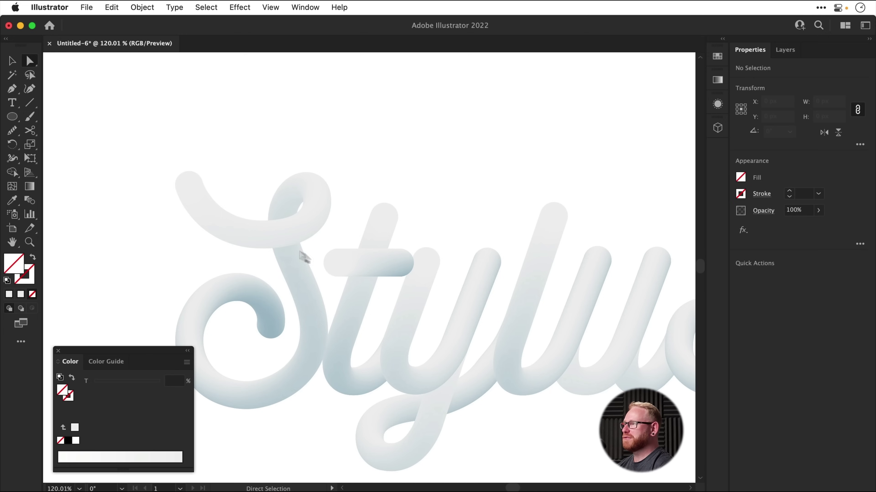
click(194, 176)
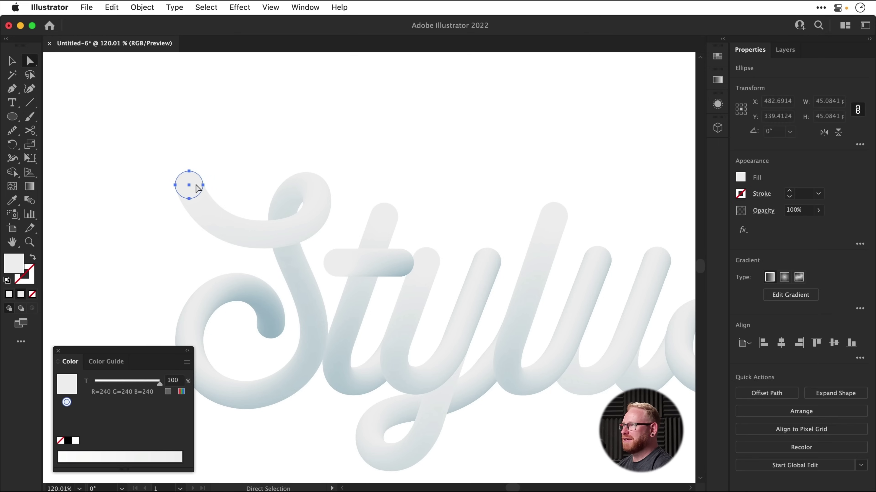
key(v)
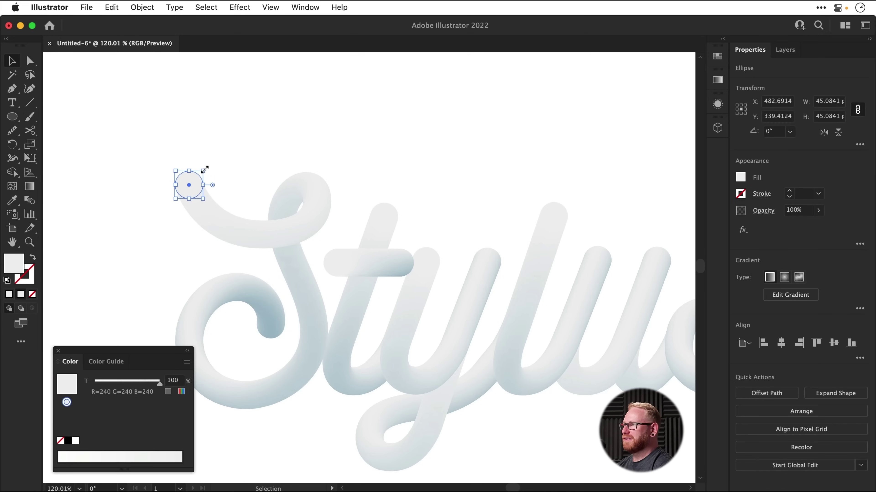
mouse_move(204, 169)
mouse_down()
mouse_move(232, 141)
mouse_move(193, 173)
mouse_move(234, 125)
mouse_move(219, 129)
mouse_move(275, 83)
mouse_move(201, 134)
mouse_move(225, 129)
mouse_move(201, 172)
mouse_up()
Step: Enlarge the blue-grey end circle inside the curl of the capital S
key(a)
click(277, 341)
key(v)
mouse_move(285, 311)
mouse_down()
mouse_move(297, 306)
mouse_move(289, 307)
mouse_up()
click(377, 152)
Step: Scale down the light grey end circle of the final s tube
drag(419, 251, 221, 258)
key(a)
click(415, 287)
key(v)
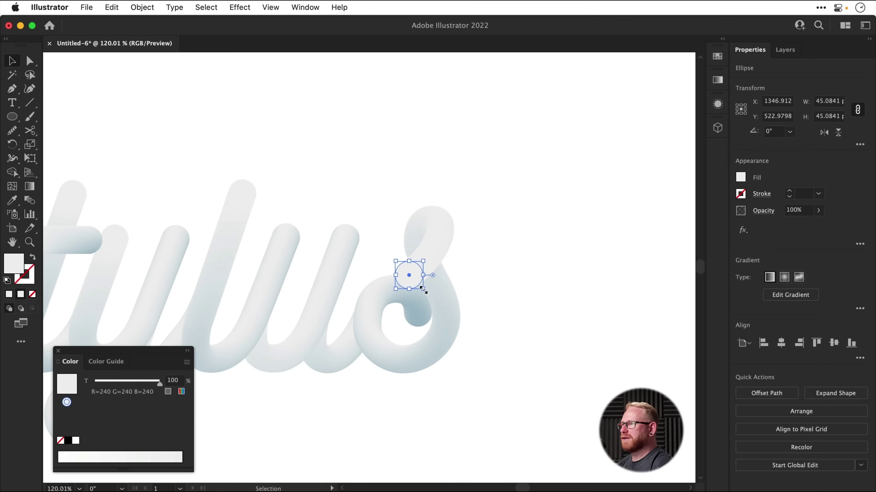
drag(426, 293, 514, 374)
click(523, 297)
Step: Adjust the size of the blue-grey end circle inside the curl of the final s
key(z)
key(v)
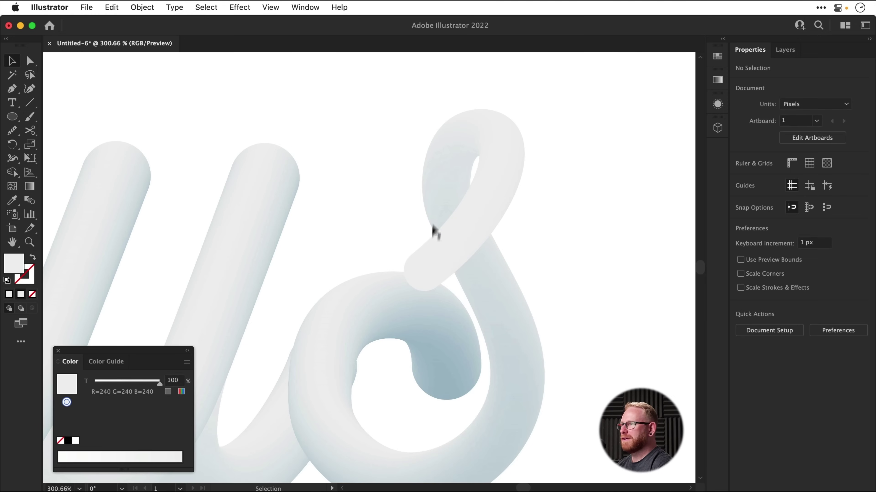
click(442, 327)
key(super+1)
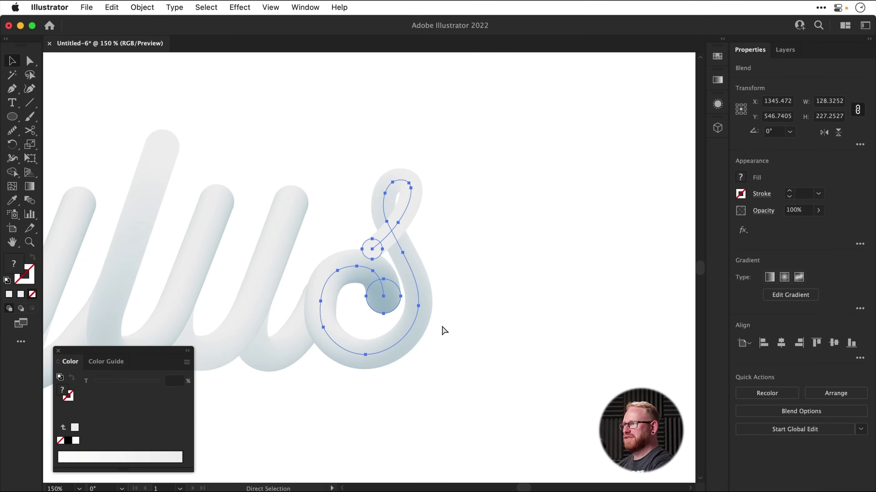
scroll(351, 303, up, 3)
key(a)
click(426, 347)
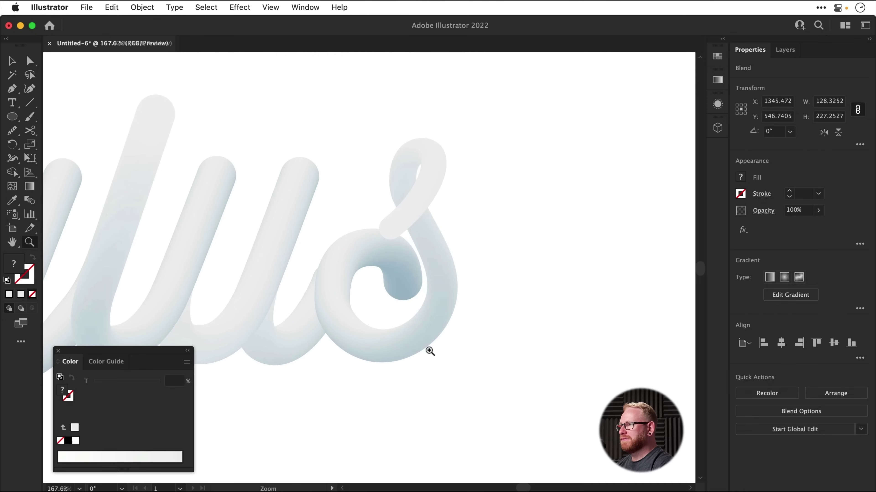
click(411, 299)
key(v)
click(383, 295)
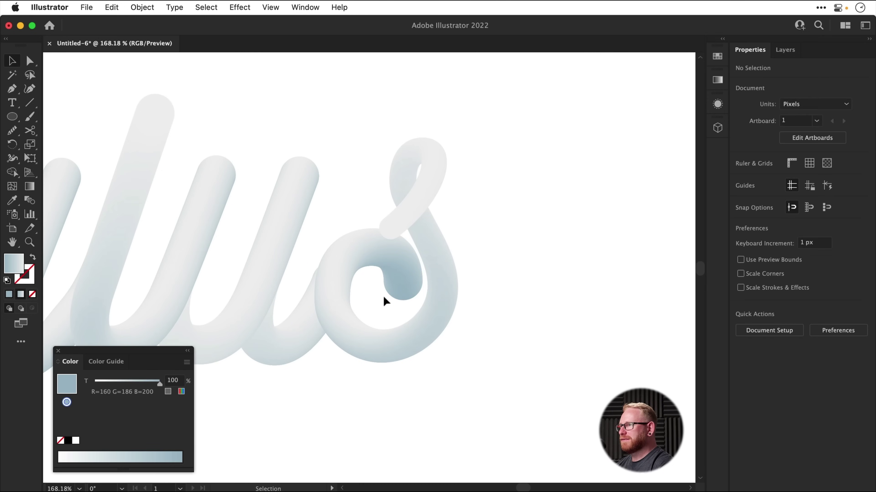
click(385, 299)
drag(385, 300, 385, 306)
click(510, 276)
key(super+0)
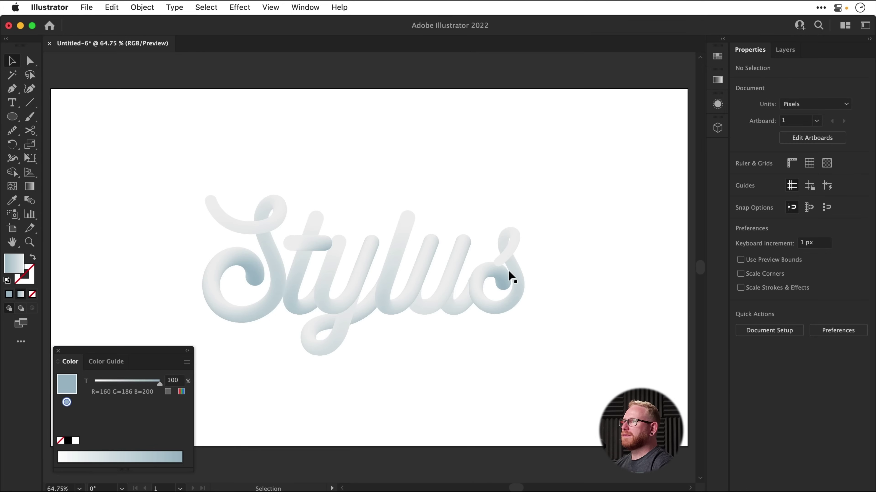
Step: Group all the Stylus tubes and scale the group up about its centre
drag(180, 159, 579, 386)
click(142, 7)
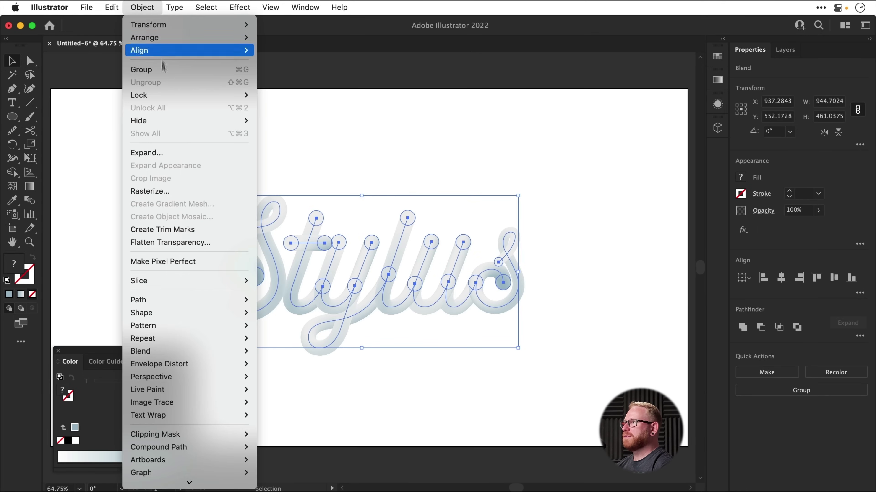
click(163, 73)
drag(518, 195, 560, 174)
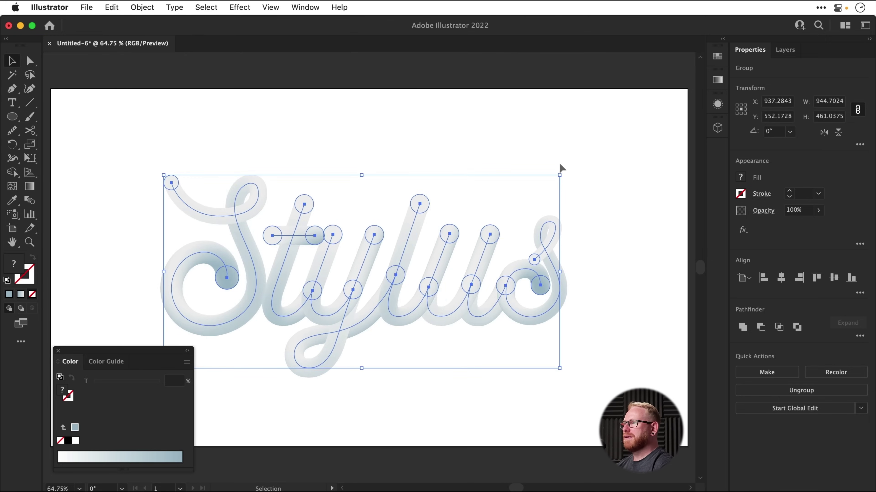
click(636, 145)
Step: Recolor the global R=160 G=186 B=200 swatch to a strong blue with the preview on
click(718, 56)
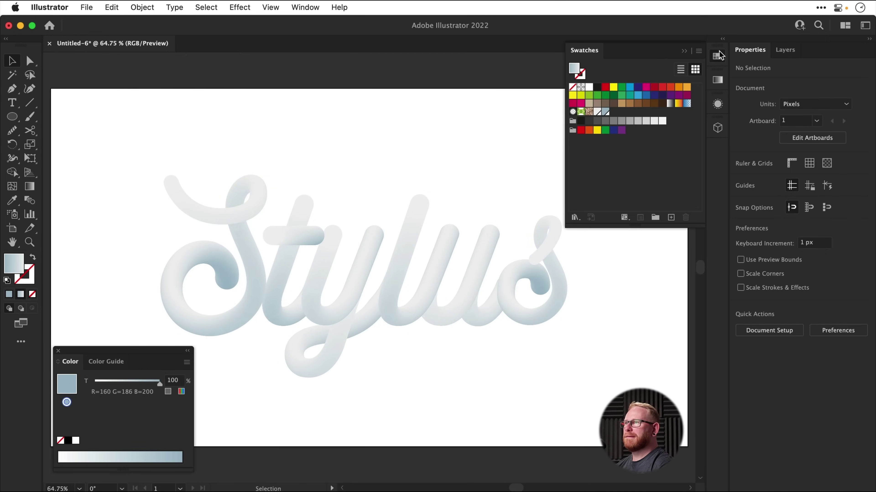
click(607, 113)
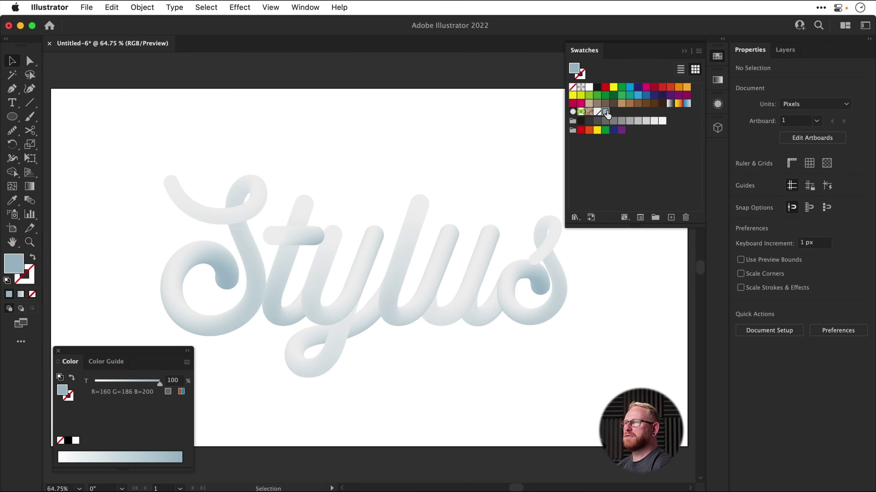
double_click(606, 113)
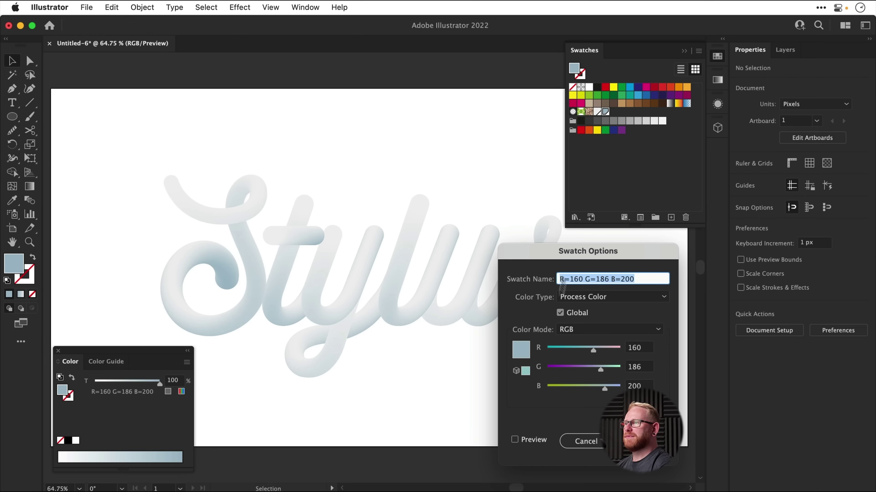
click(516, 442)
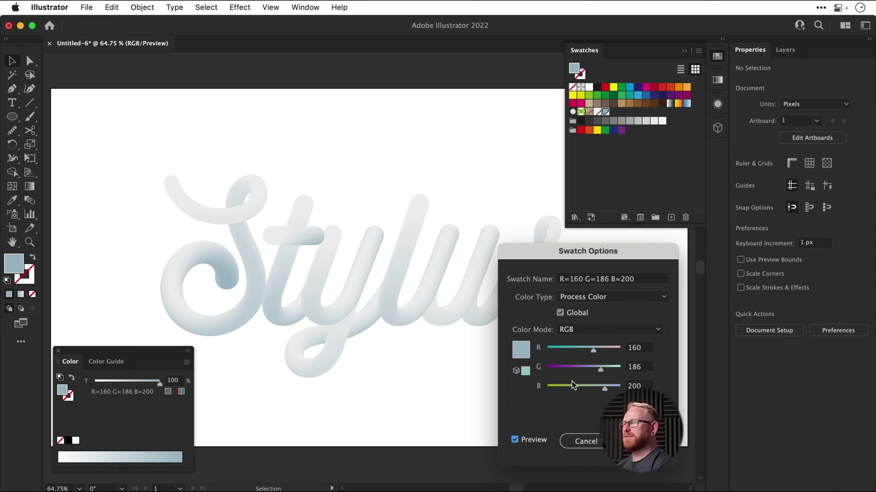
drag(586, 368, 554, 352)
click(631, 441)
Step: Change the global R=240 G=240 B=240 swatch to a dark red of R=131, G=55, B=39
double_click(597, 112)
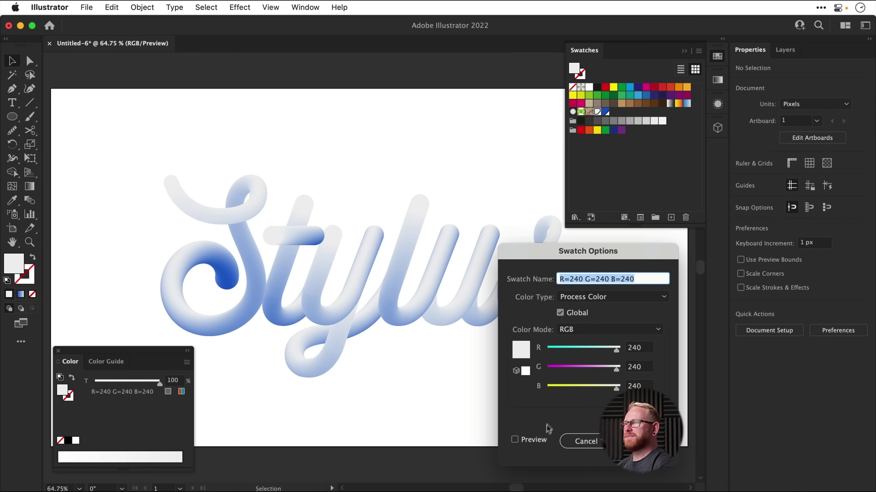
click(534, 440)
click(554, 349)
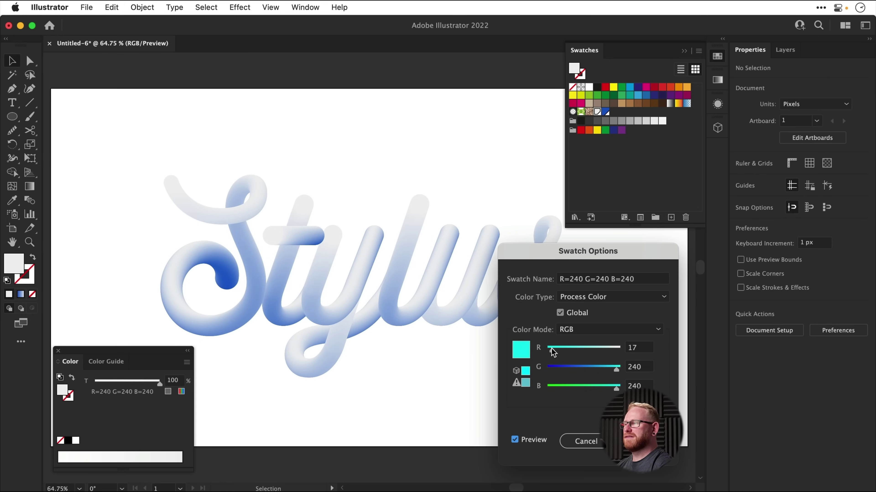
mouse_move(616, 389)
mouse_down()
mouse_move(603, 391)
mouse_move(620, 388)
mouse_up()
drag(552, 349, 558, 387)
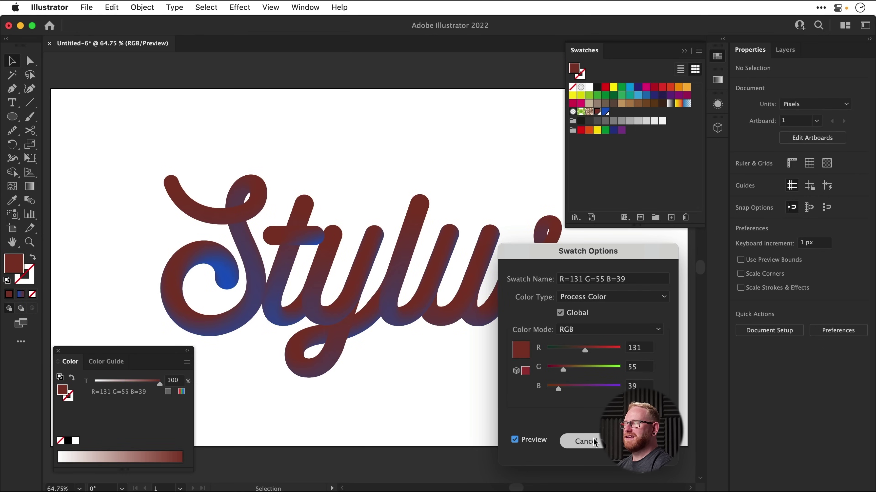
Step: Change the dark red global swatch to a bright cyan of R=131, G=255, B=251
click(619, 367)
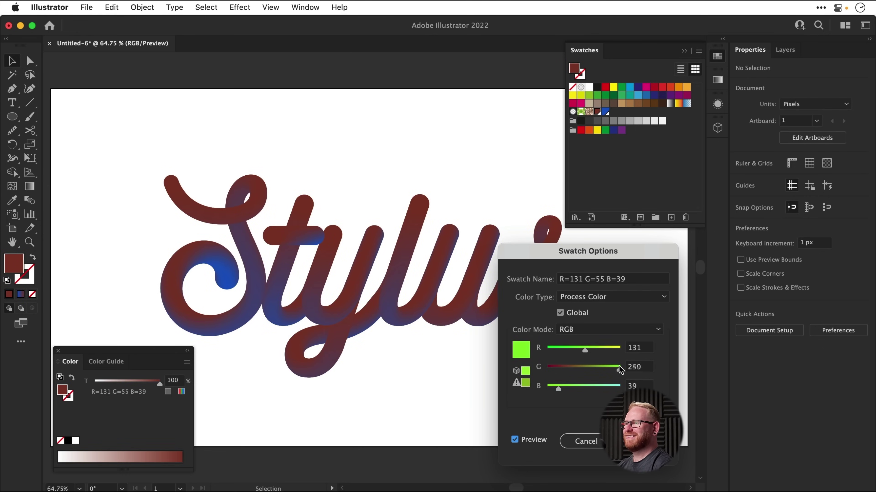
click(619, 387)
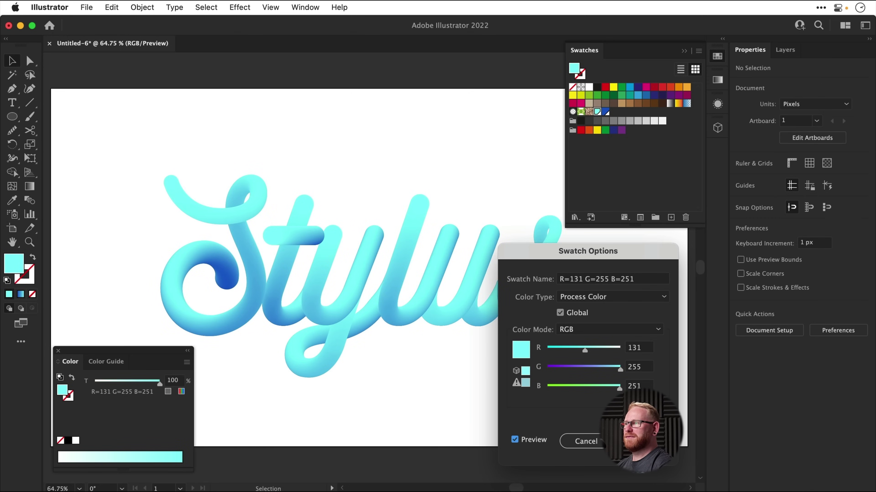
key(Return)
click(717, 57)
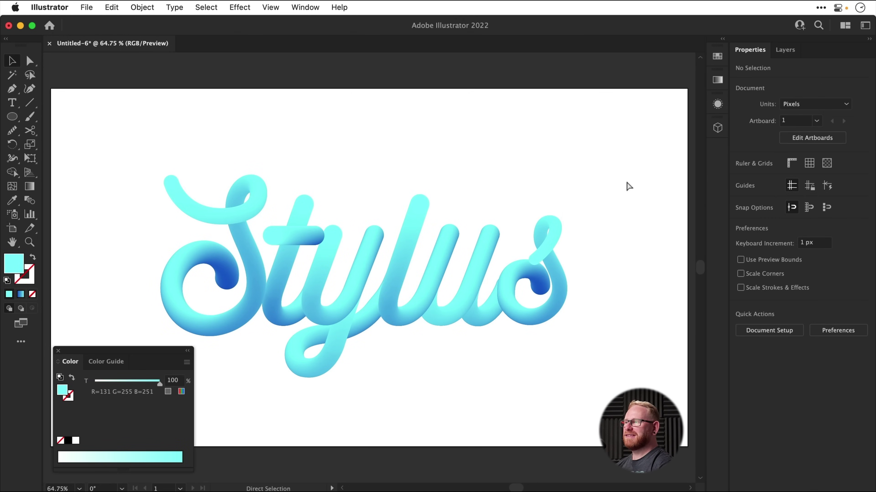
Step: Undo all the recoloring of the two global swatches on the Stylus lettering
key(super+z)
key(super+z)
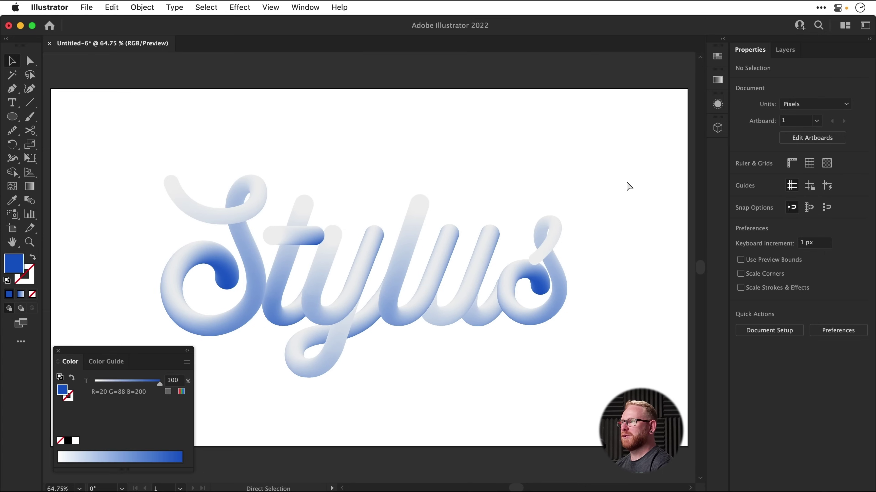
key(super+z)
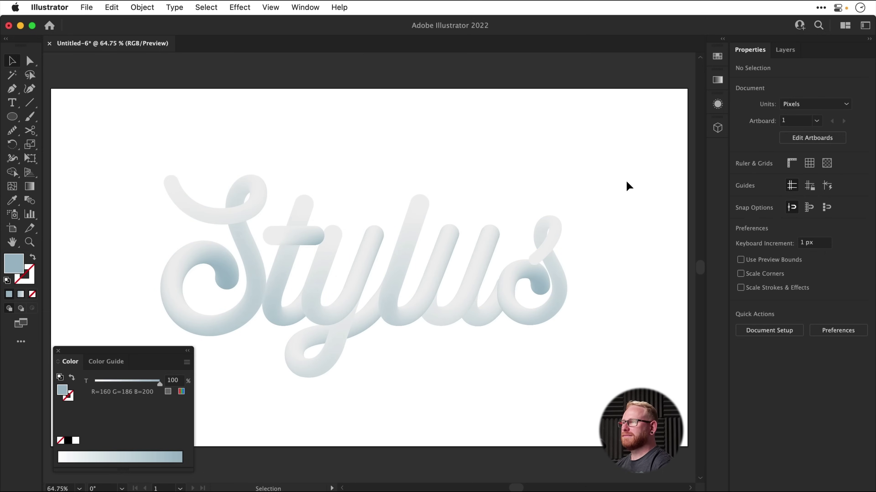
key(Tab)
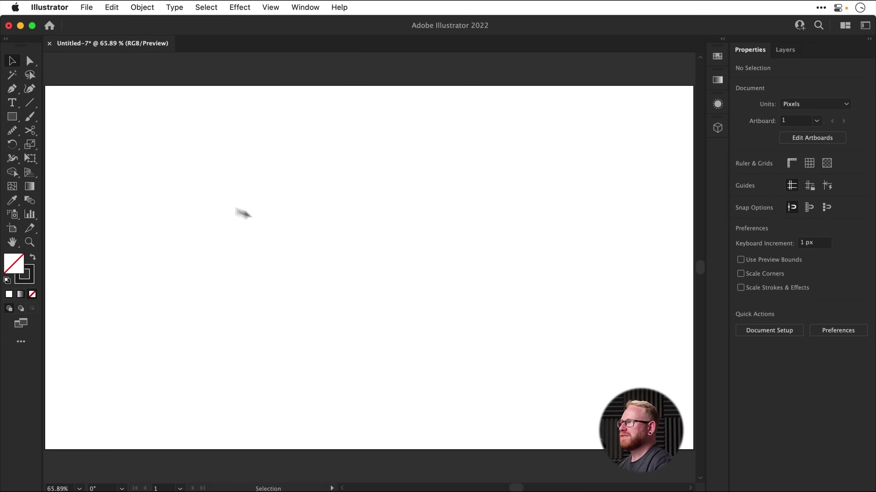
Step: Draw a portrait rectangle about 678 by 907 px and center it on the artboard both ways
click(14, 119)
drag(228, 109, 456, 413)
key(v)
click(780, 278)
click(834, 278)
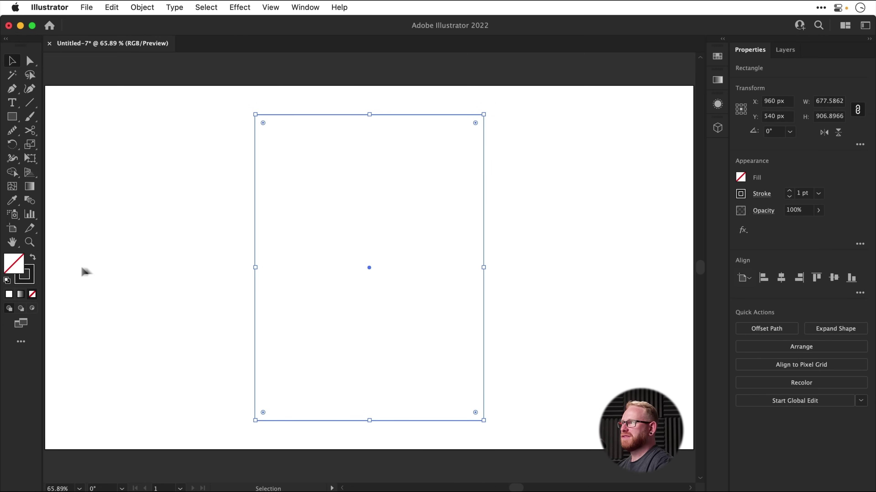
Step: Give the rectangle a solid blue 2766f4 fill with no stroke
click(33, 259)
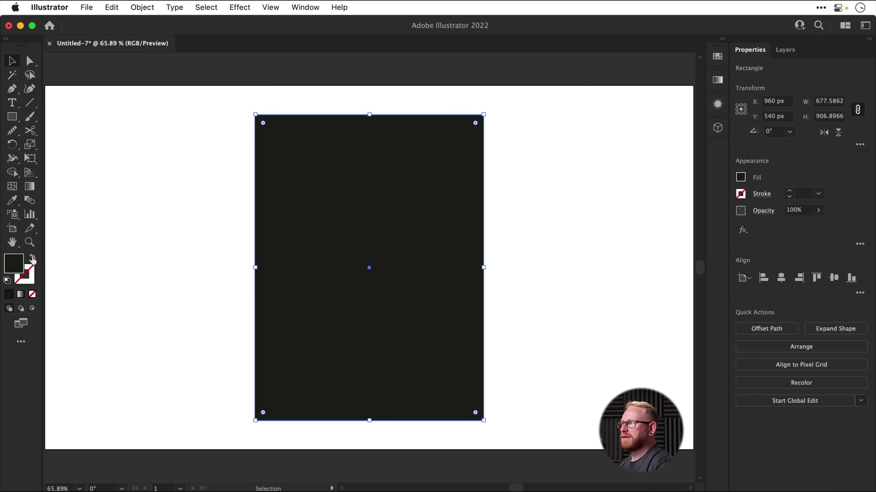
double_click(14, 267)
drag(453, 247, 407, 190)
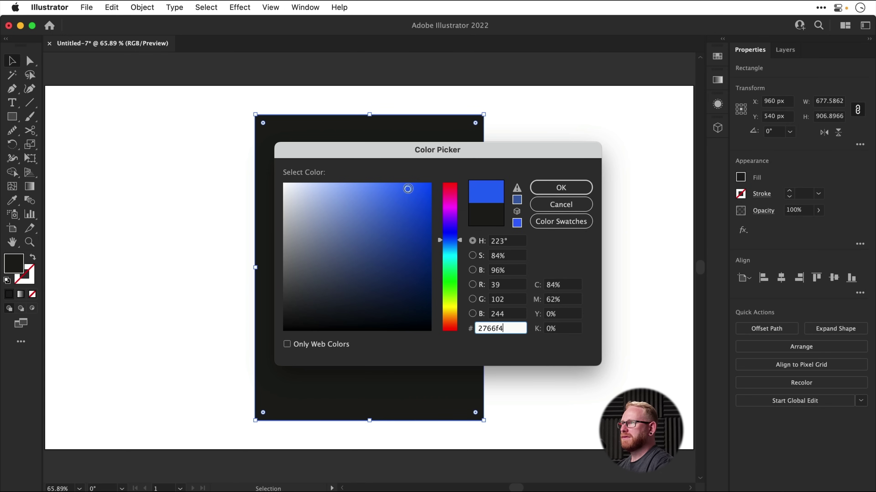
click(561, 187)
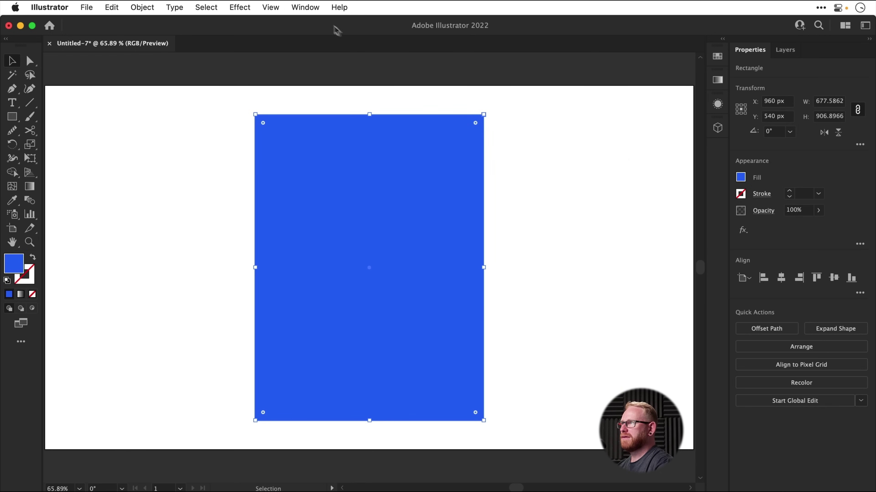
Step: Show the RGB color sliders and add a first gradient mesh point in the rectangle's upper-left area
click(305, 7)
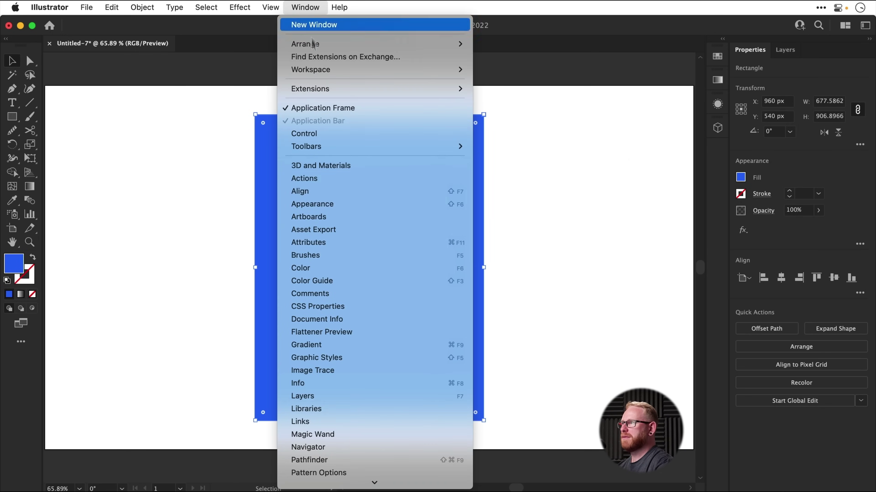
click(328, 268)
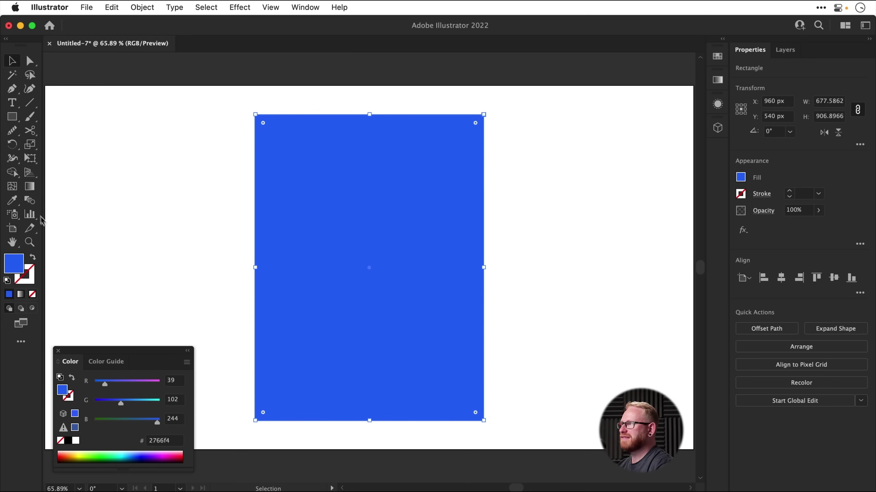
click(18, 190)
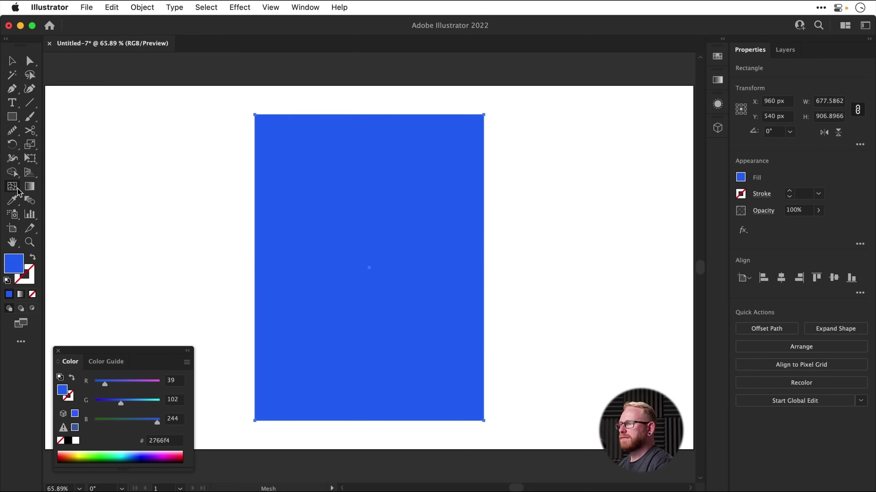
click(339, 216)
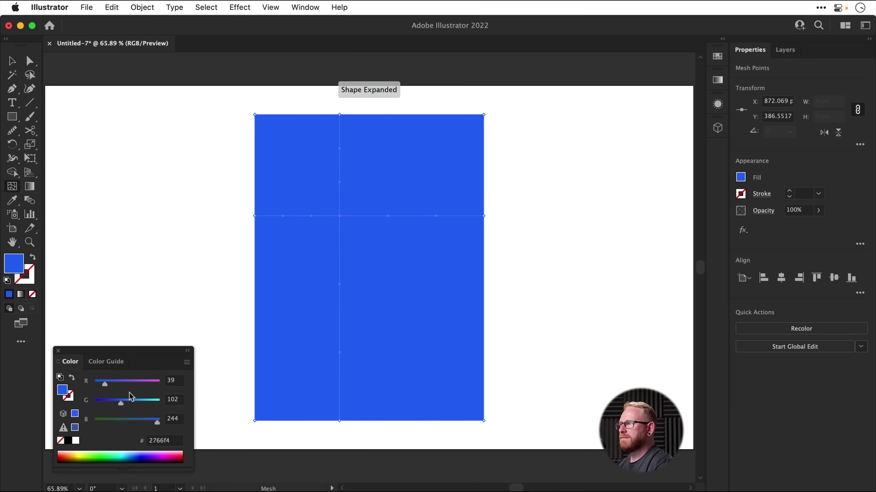
Step: Try a lighter blue 27b0f4 on the mesh point, undo it, and test adding and removing a second mesh point
drag(133, 406, 141, 407)
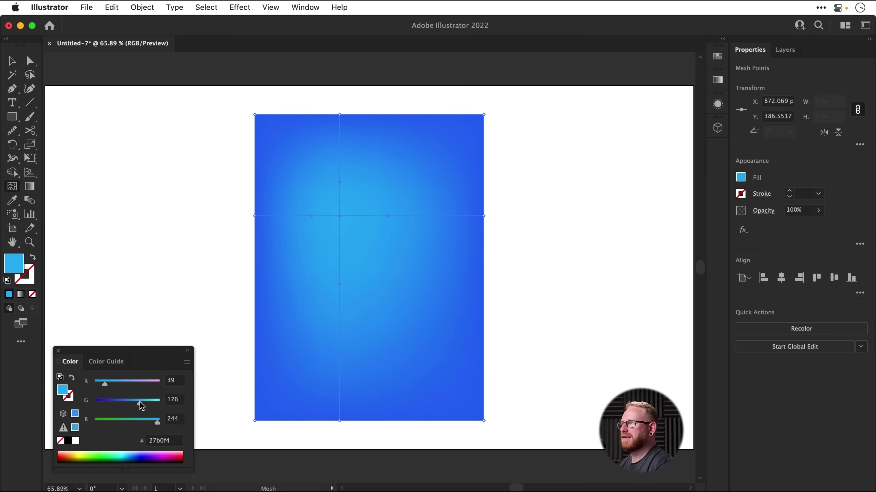
key(super+z)
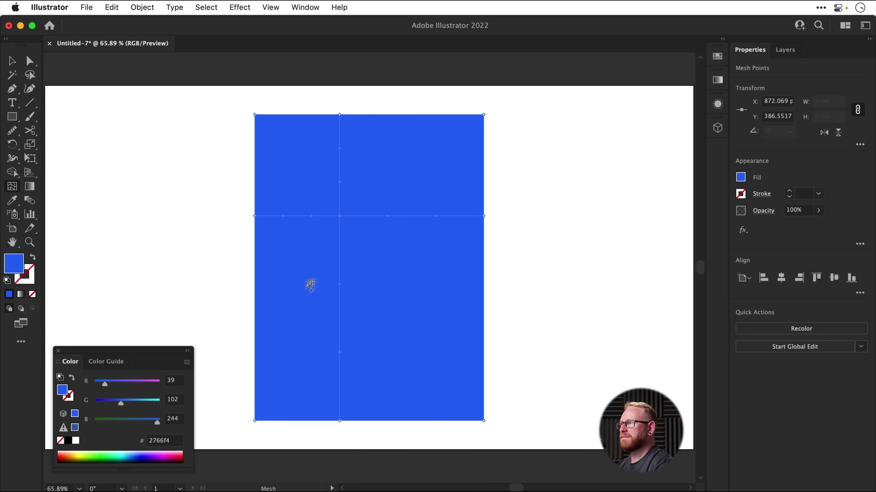
click(348, 248)
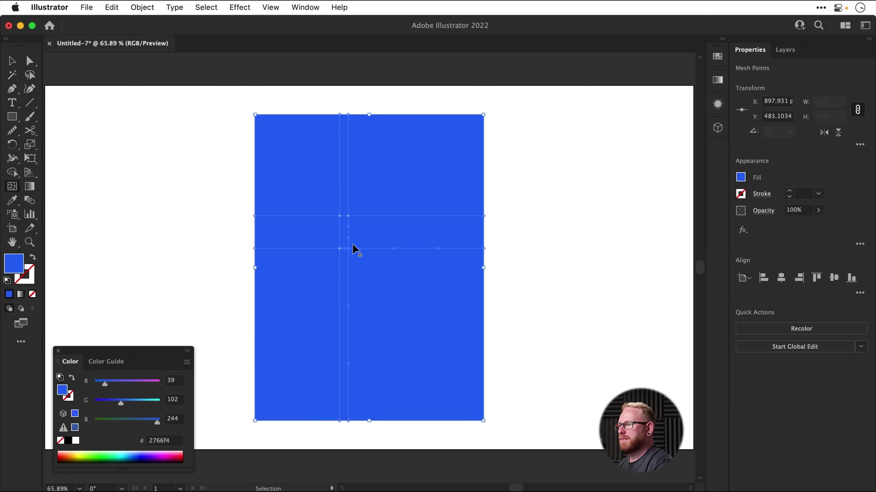
alt+click(349, 248)
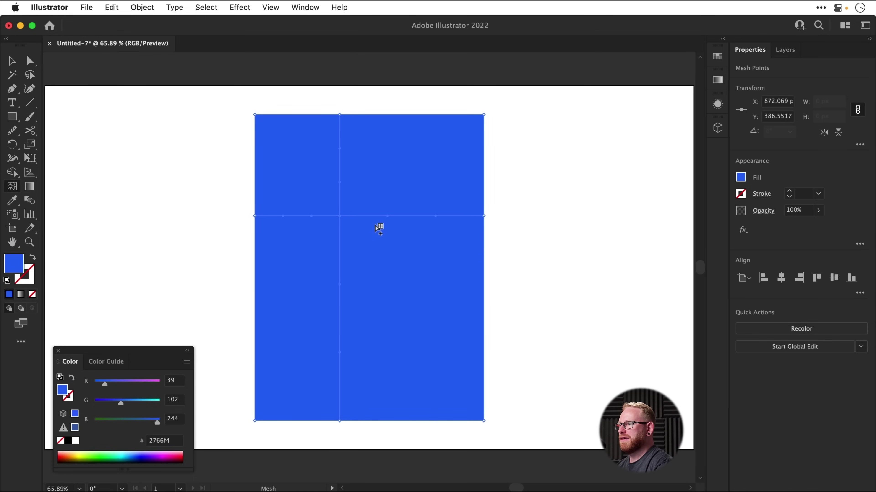
Step: Add mesh points that create two more vertical mesh lines and three more horizontal ones across the rectangle
click(380, 194)
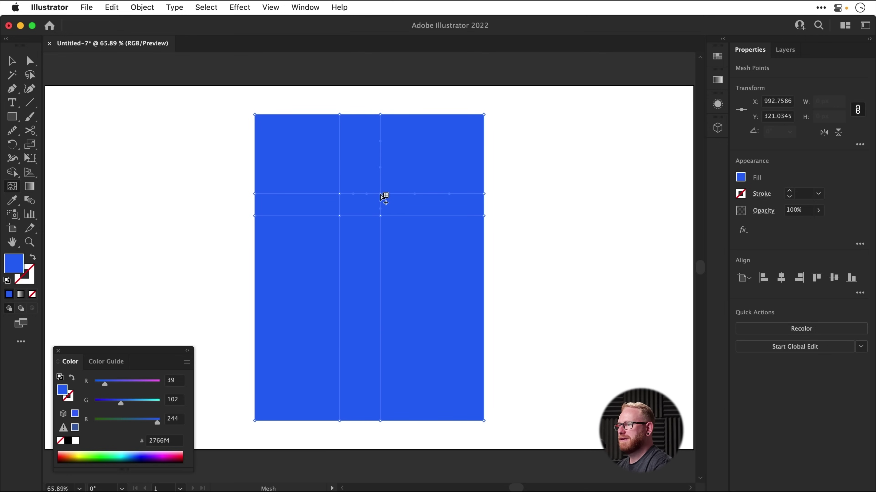
click(422, 188)
alt+click(423, 190)
click(419, 194)
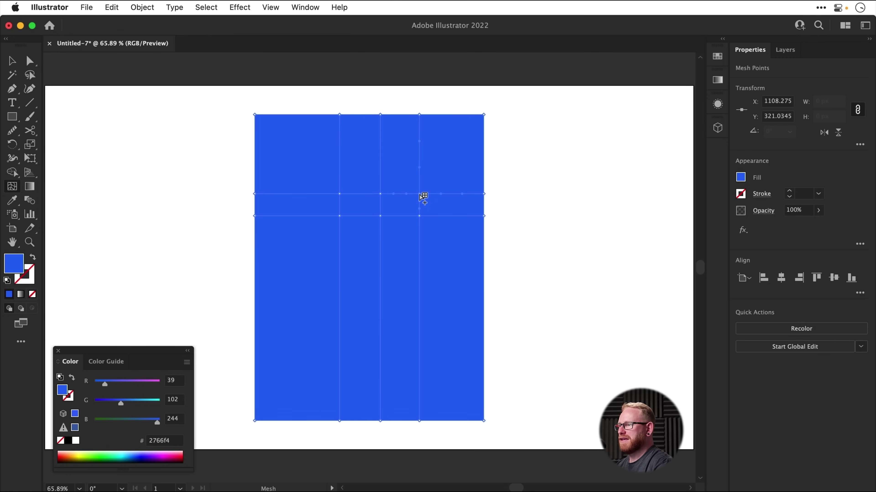
click(340, 259)
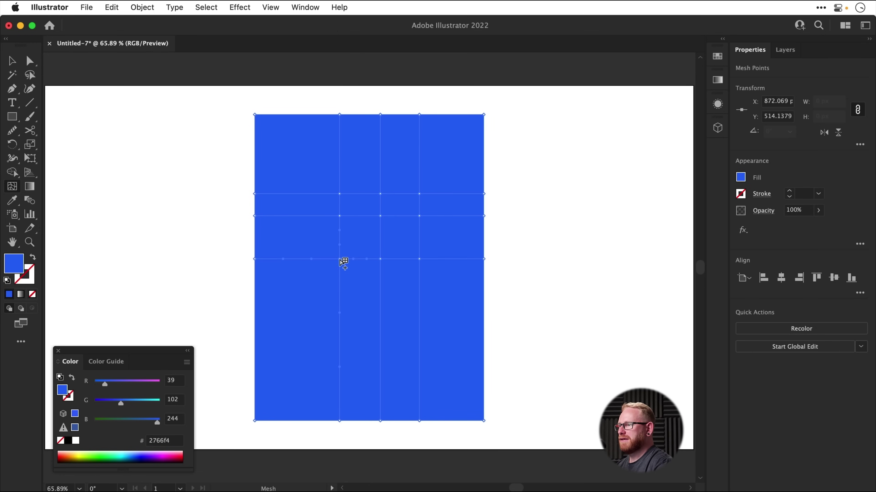
click(340, 302)
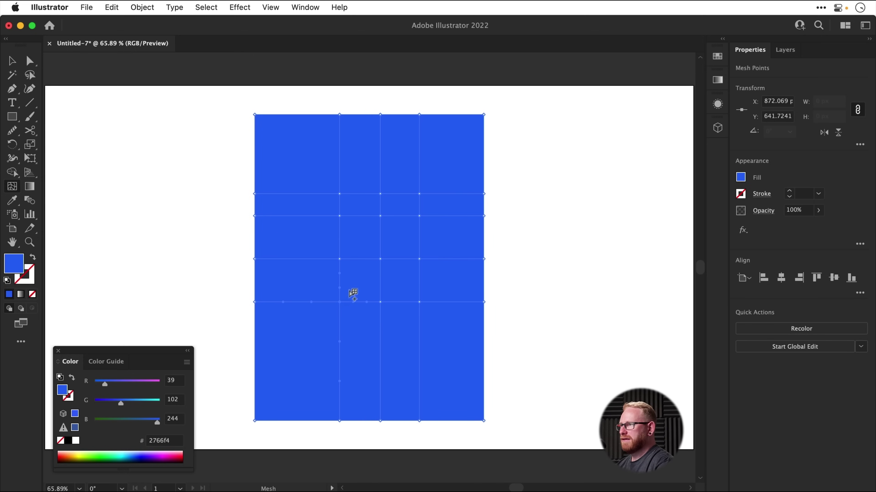
Step: Color the mesh point near the rectangle's center light blue 27b8f4 and the lower-right interior point darker blue 2743f4
click(381, 259)
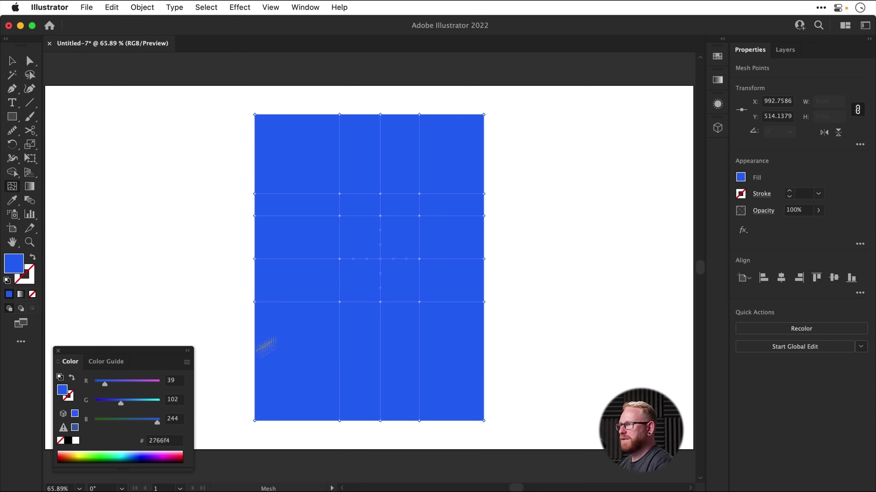
click(141, 402)
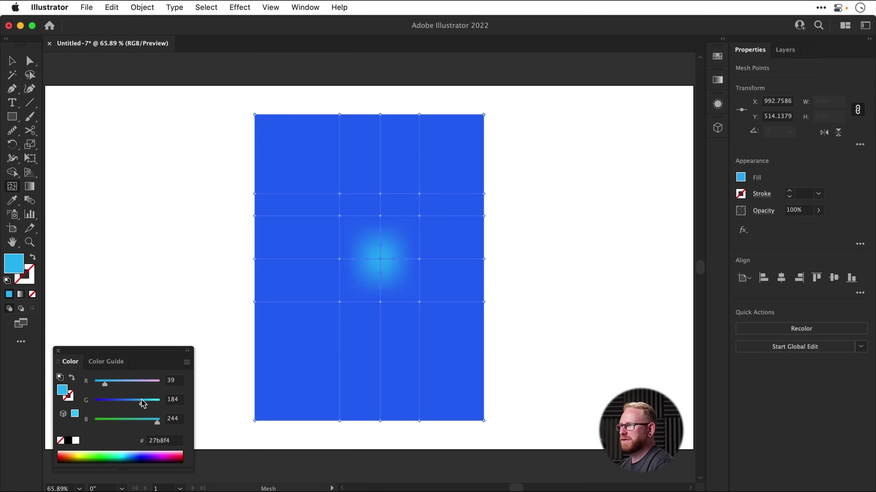
click(419, 302)
drag(123, 403, 112, 403)
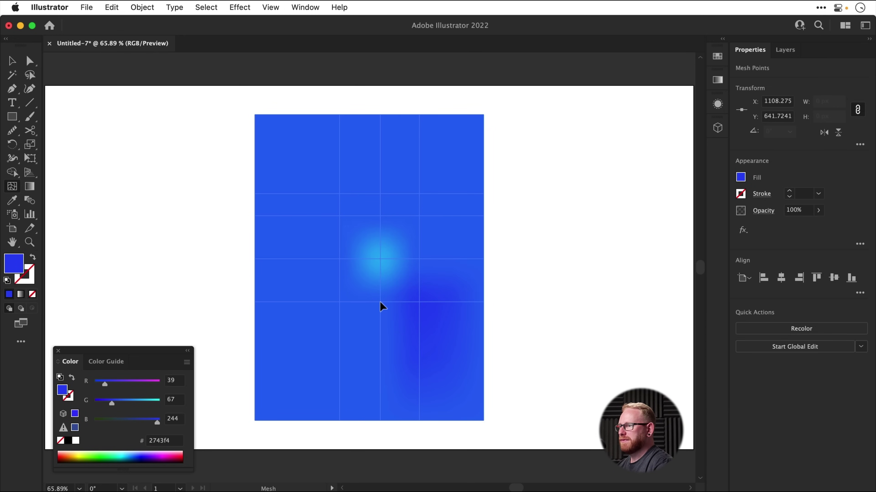
Step: Shift the two other points of the lowest interior mesh row downward, coloring the left one 27b8f4 and the middle one 277ef4
drag(340, 302, 337, 321)
drag(148, 406, 142, 402)
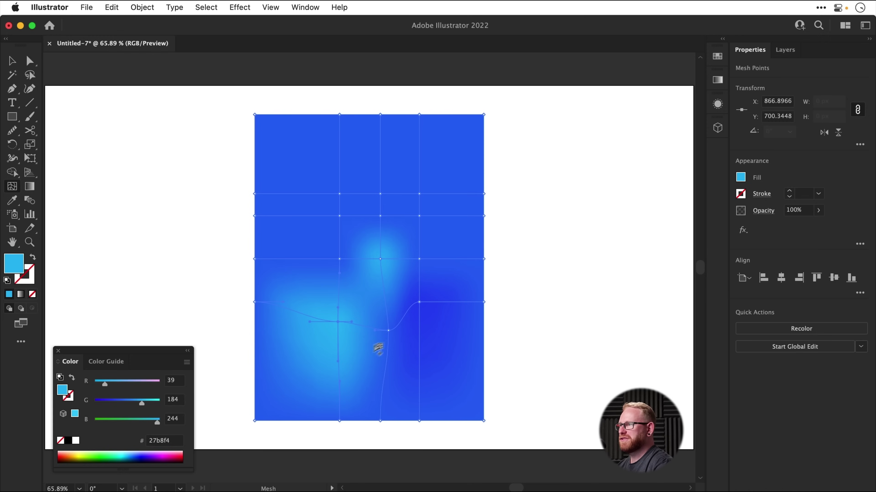
click(388, 331)
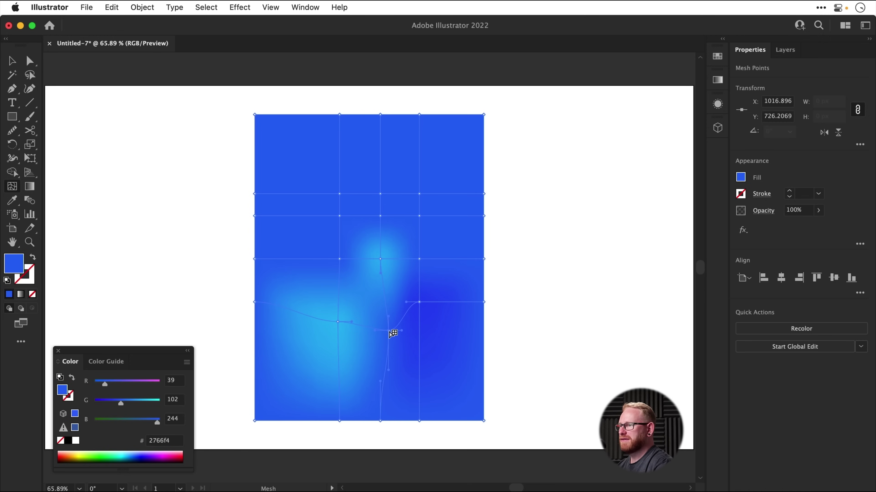
drag(136, 403, 128, 407)
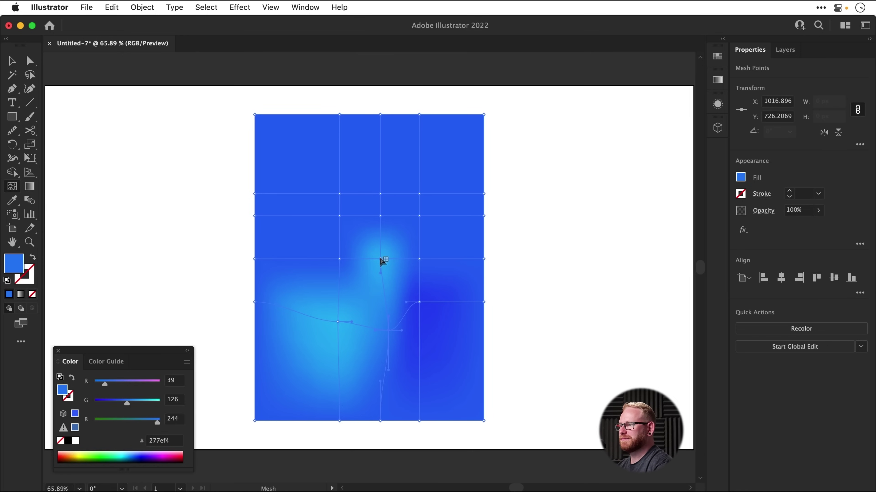
Step: Nudge the light blue central point down and right, and pull the first mesh point toward it, coloring that one 272bf4
drag(386, 266, 390, 269)
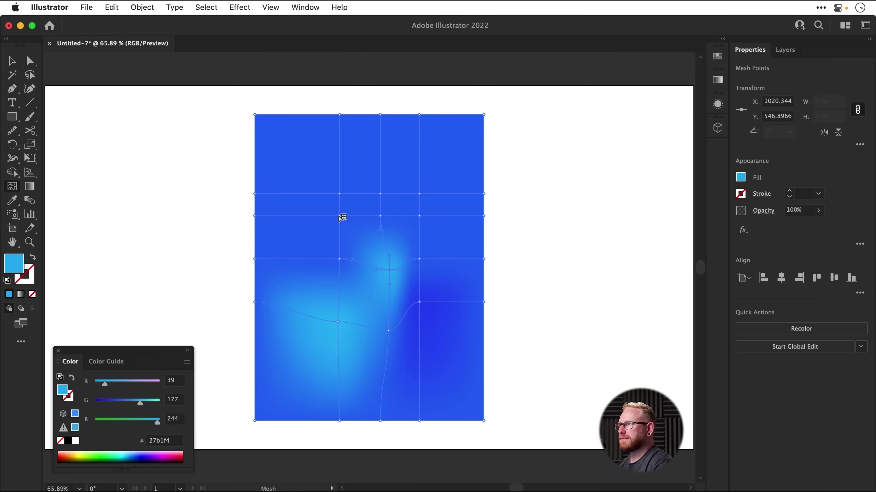
drag(364, 238, 369, 245)
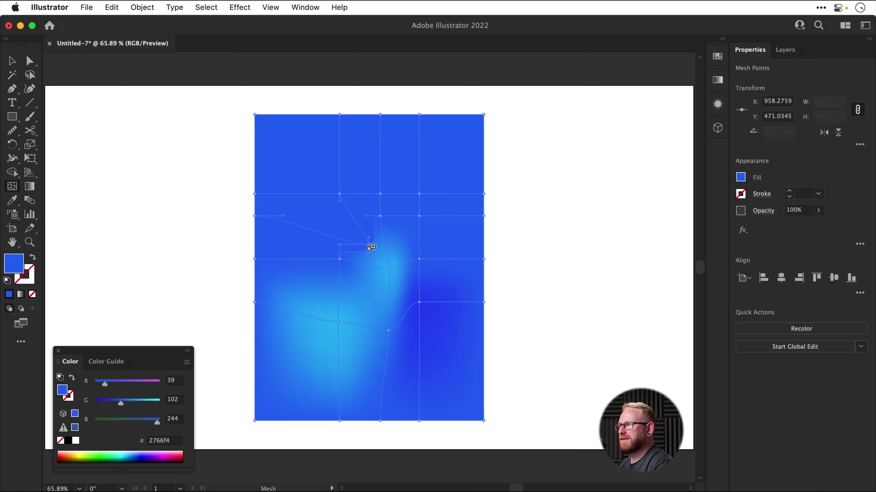
drag(115, 407, 107, 407)
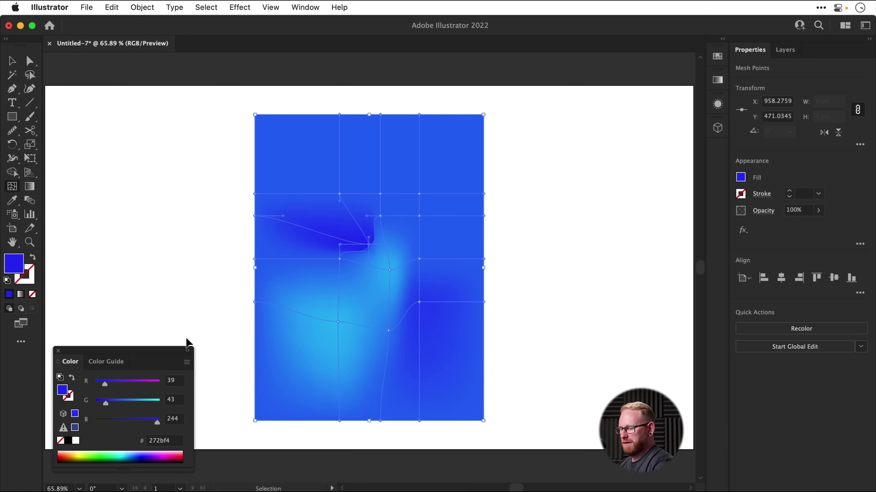
Step: Test moving the 272bf4 mesh point closer to the light blue point, undo that, and move it up and left to relax the fold
key(super+equal)
key(super+equal)
key(super+equal)
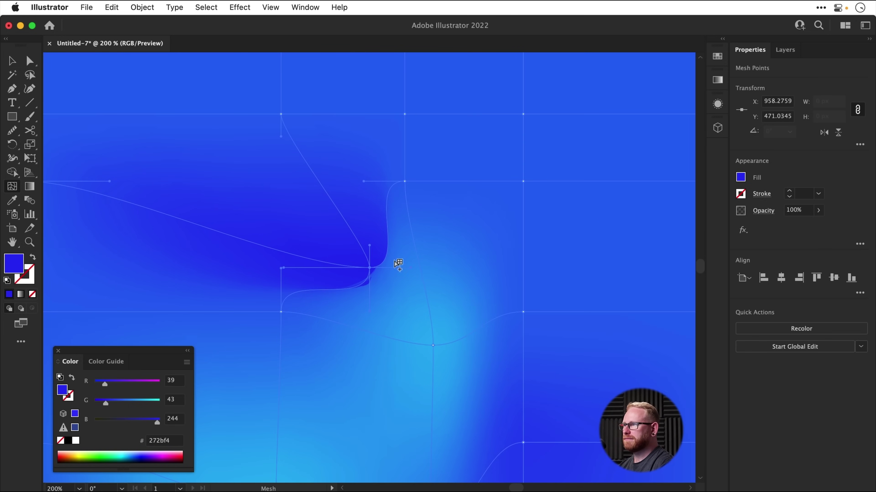
drag(370, 268, 406, 295)
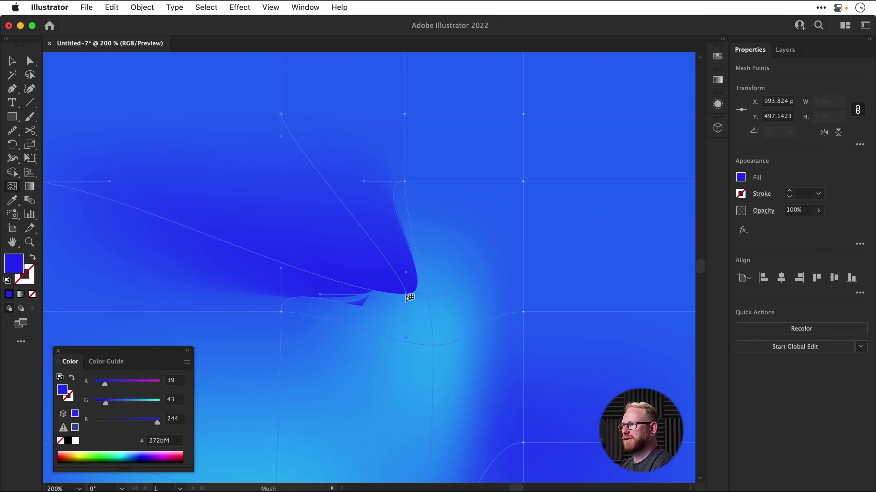
key(super+z)
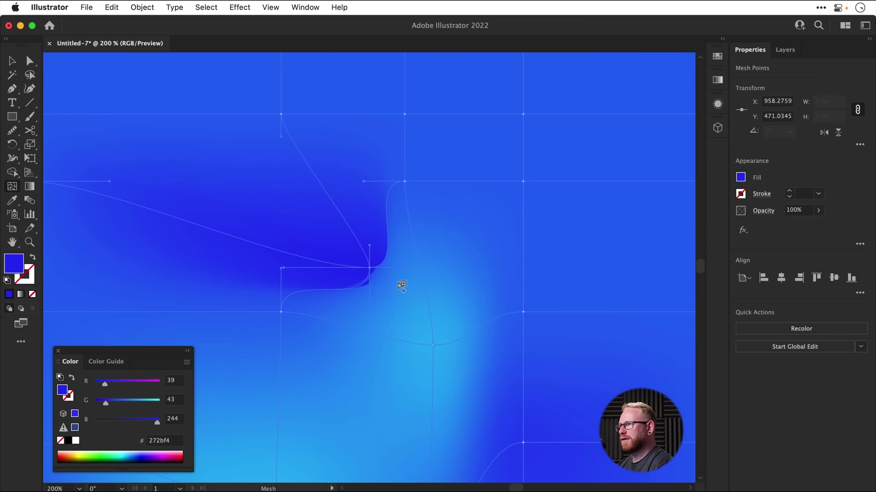
drag(370, 269, 353, 251)
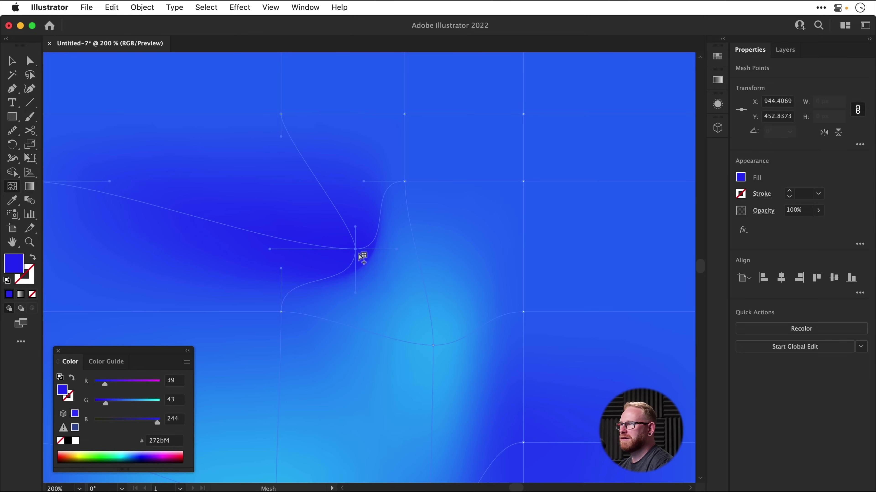
Step: Try moving the dark blue 272bf4 mesh point down and right, and undo that move
drag(355, 249, 379, 271)
key(super+z)
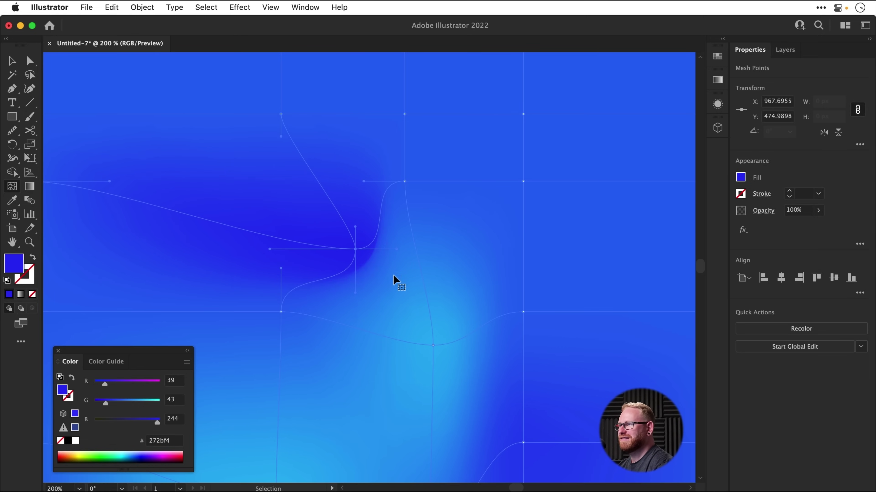
Step: Move the upper-left interior mesh point down toward the dark blue point, nudge the middle one below, and shift both upper-right points up and left
key(super+1)
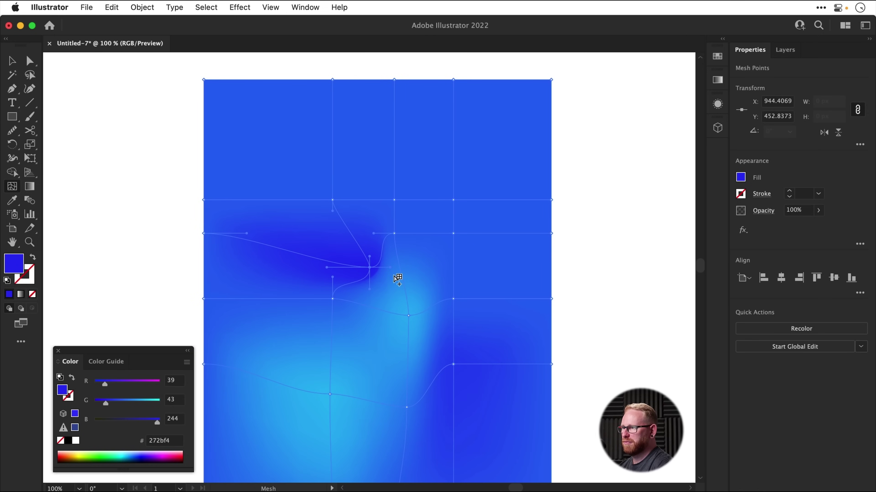
key(super+h)
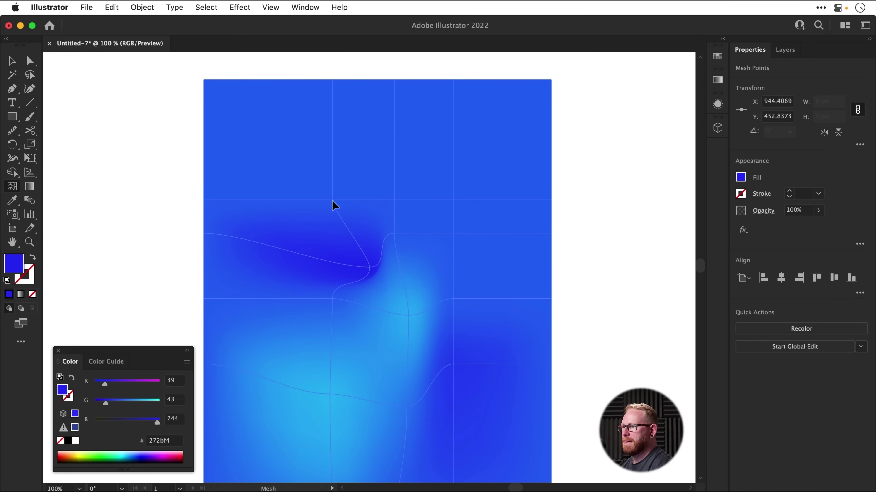
drag(356, 230, 356, 230)
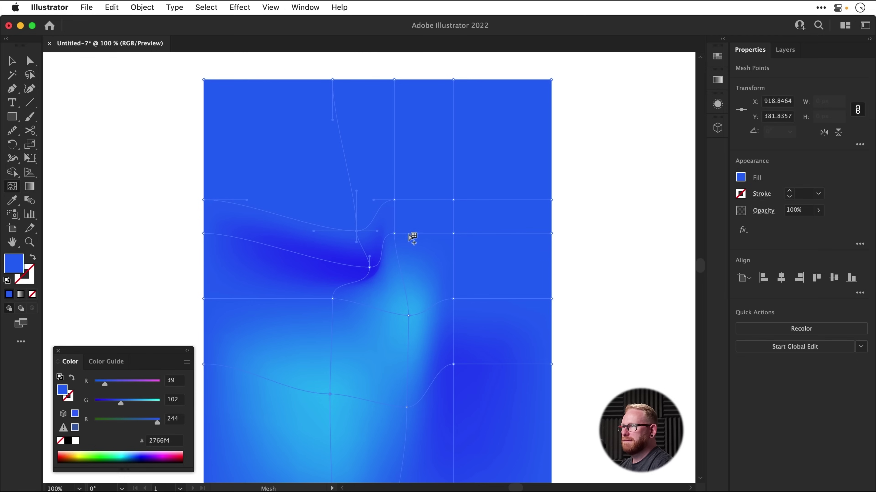
click(397, 238)
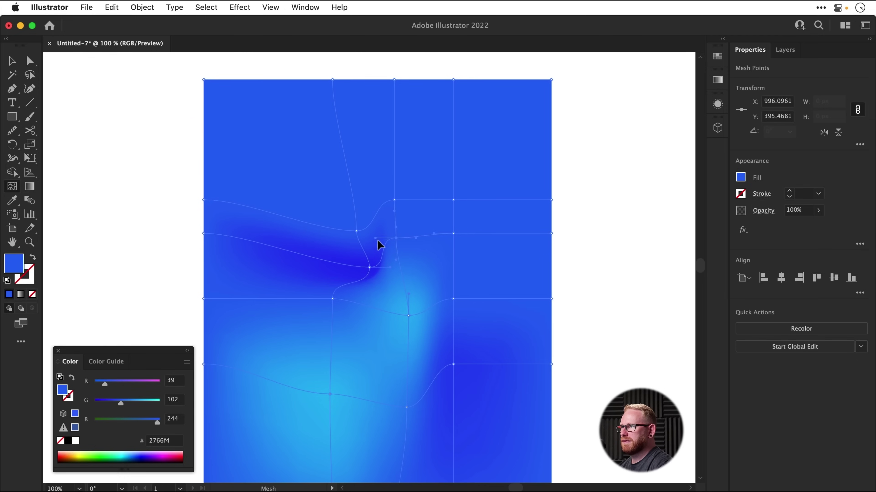
click(394, 202)
drag(453, 200, 444, 191)
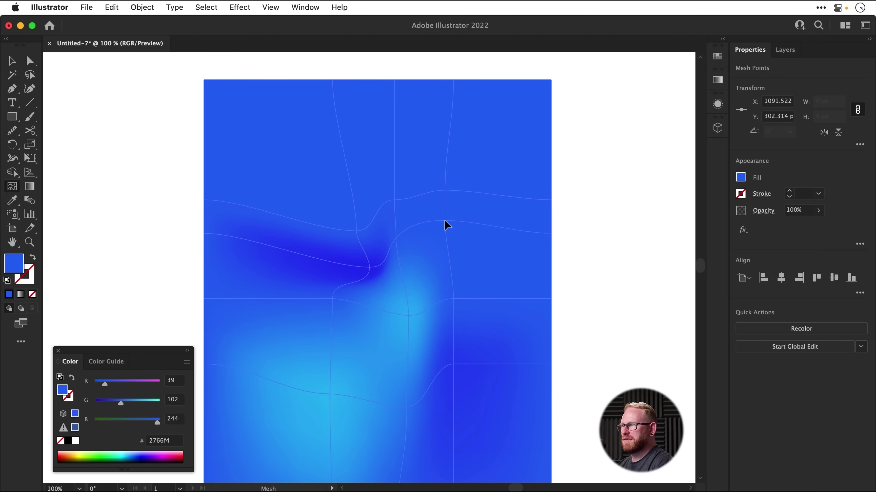
click(445, 221)
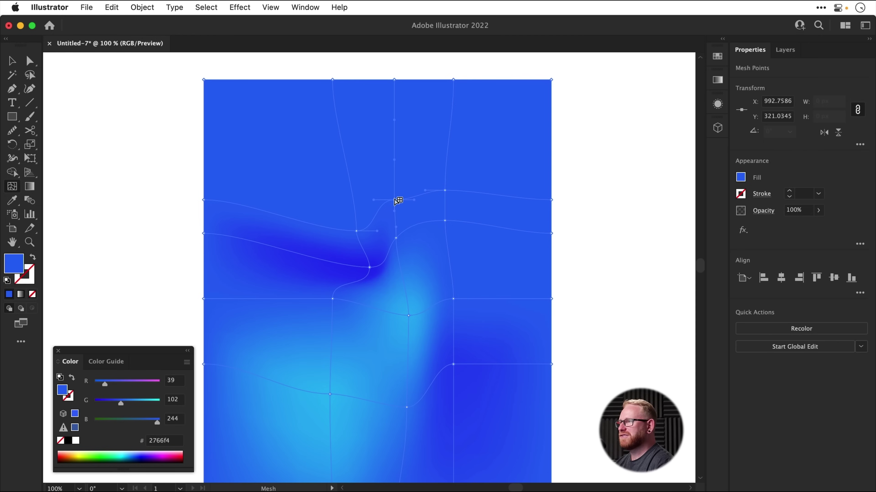
Step: Lighten the blue of the upper-right interior mesh point, and move the central row's right point outward, coloring it 16b2ff
click(445, 190)
click(131, 400)
drag(453, 299, 470, 300)
drag(157, 422, 161, 422)
drag(105, 384, 140, 402)
Step: Move the dark lower-right point up and left and the light lower-left point outward, and lighten and lower the central row's left point
drag(453, 364, 444, 346)
drag(330, 395, 304, 394)
drag(128, 402, 138, 402)
drag(333, 299, 341, 309)
Step: Color the upper-left interior mesh point 2725f4 and nudge the dark point below it up and left
click(356, 230)
drag(117, 403, 104, 403)
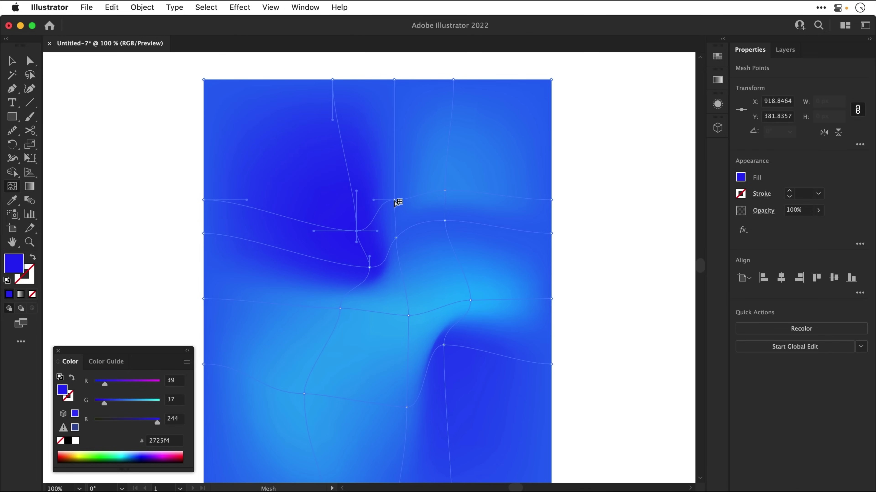
drag(369, 268, 363, 264)
Step: Move the central row's left and middle points and the dark lower-right point up and left, and raise the central row's right point
drag(340, 309, 332, 305)
drag(409, 316, 395, 298)
drag(443, 345, 435, 338)
drag(471, 302, 477, 287)
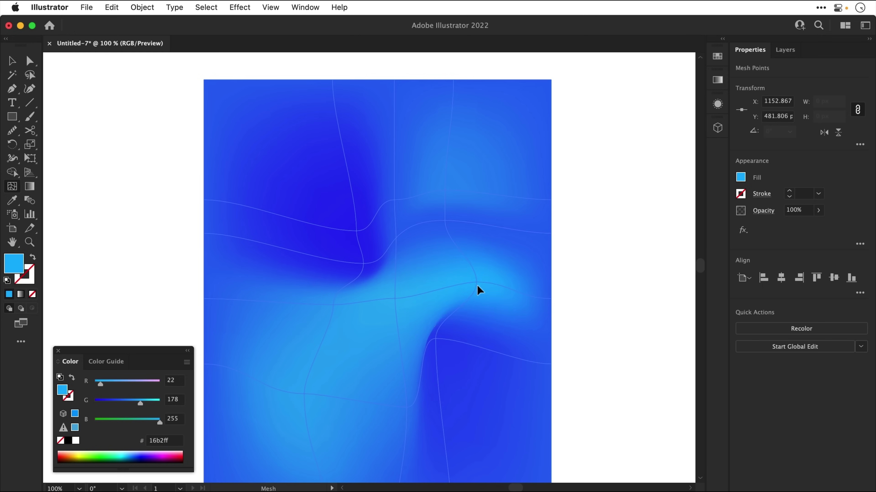
Step: Shift the lowest interior row's middle point down and left, raise the middle column's two upper points, and deselect the mesh
click(407, 407)
scroll(450, 419, down, 5)
drag(407, 330, 414, 347)
scroll(408, 336, up, 4)
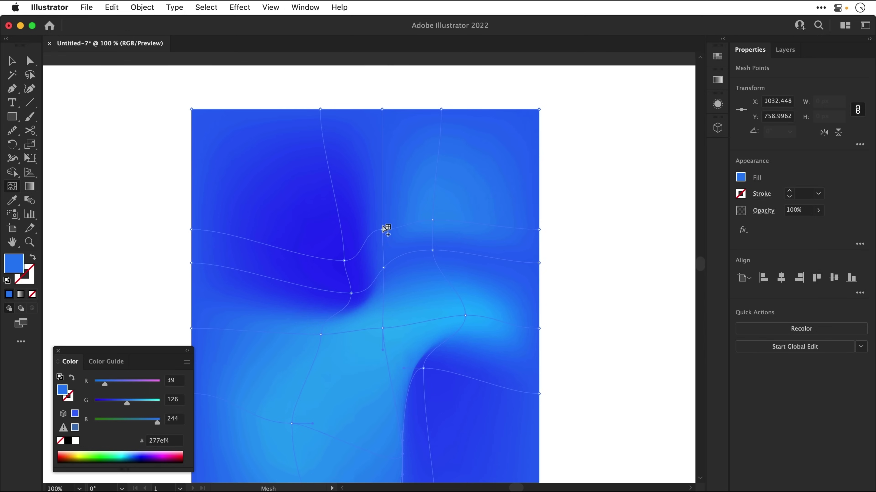
click(384, 218)
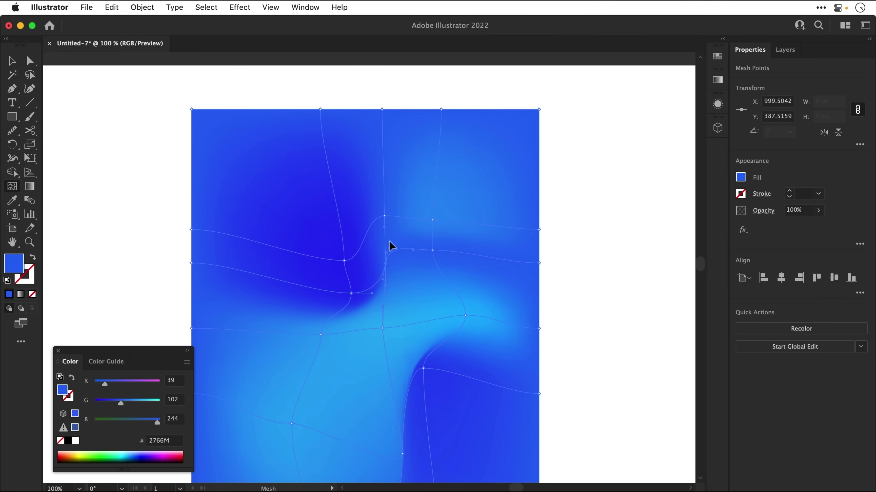
scroll(413, 351, down, 7)
scroll(414, 352, left, 2)
drag(437, 345, 418, 346)
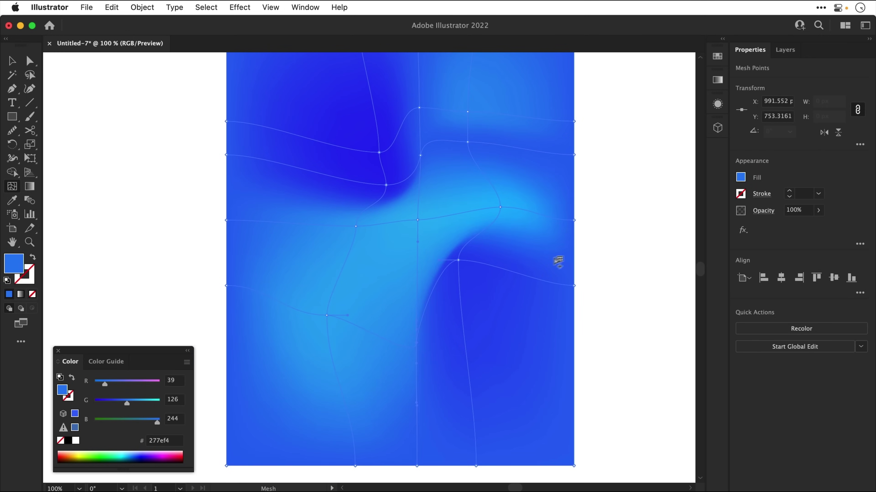
key(v)
click(612, 249)
Step: Select the mesh rectangle again, and darken the middle column's upper interior point and the dark lower-right point
key(super+0)
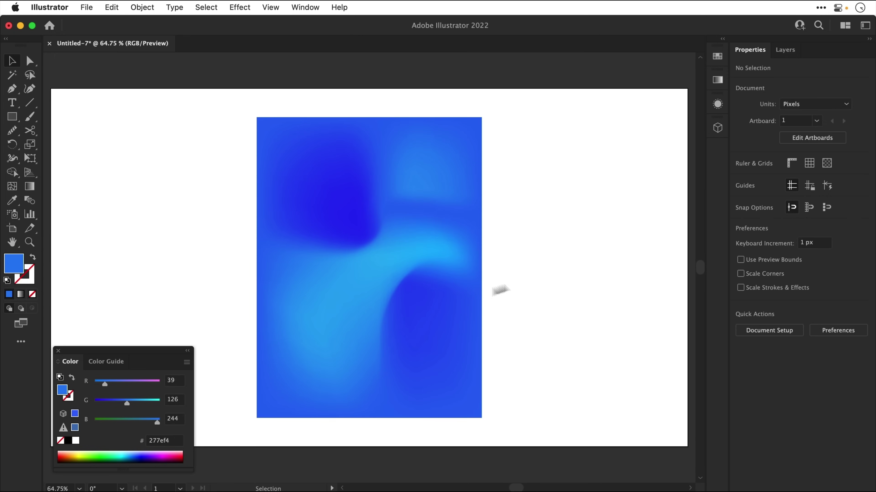
key(super+a)
key(u)
click(381, 186)
drag(119, 401, 105, 404)
click(407, 285)
Step: Pull the upper-left and upper-middle interior points left, and slide the central row's left edge point up and its right edge point down
drag(355, 215, 381, 168)
key(super+z)
drag(382, 217, 377, 217)
drag(382, 168, 367, 168)
drag(355, 215, 325, 202)
mouse_move(340, 264)
mouse_down()
mouse_move(312, 255)
mouse_move(339, 263)
mouse_up()
click(256, 245)
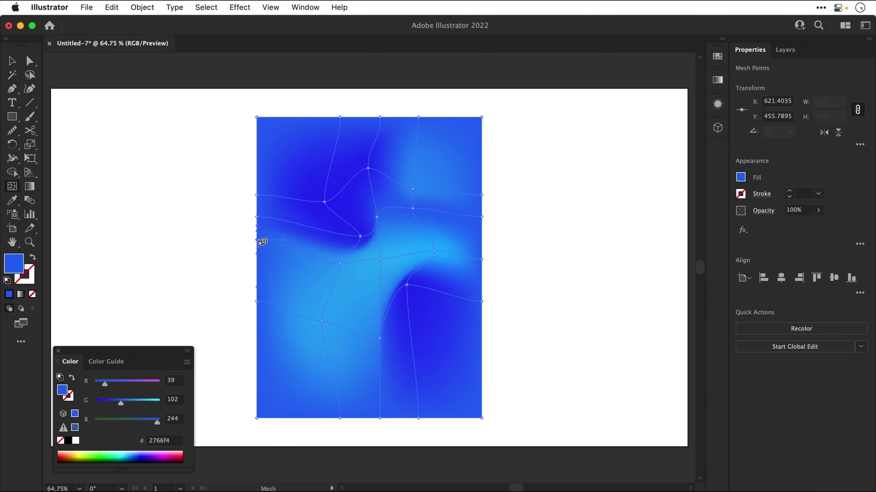
click(482, 274)
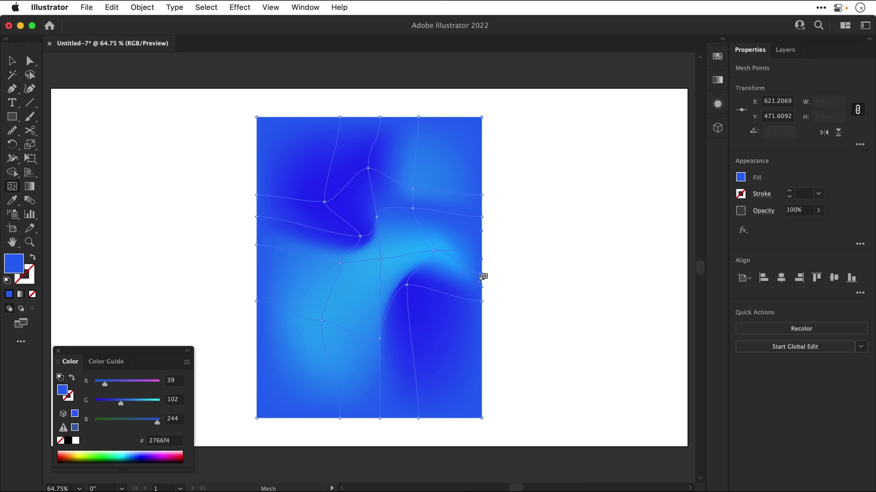
Step: Darken the upper-right interior mesh point to blend with its surroundings, color the central point 27d5f4, and deselect the mesh
click(413, 189)
drag(121, 404, 151, 407)
click(381, 259)
key(v)
click(551, 241)
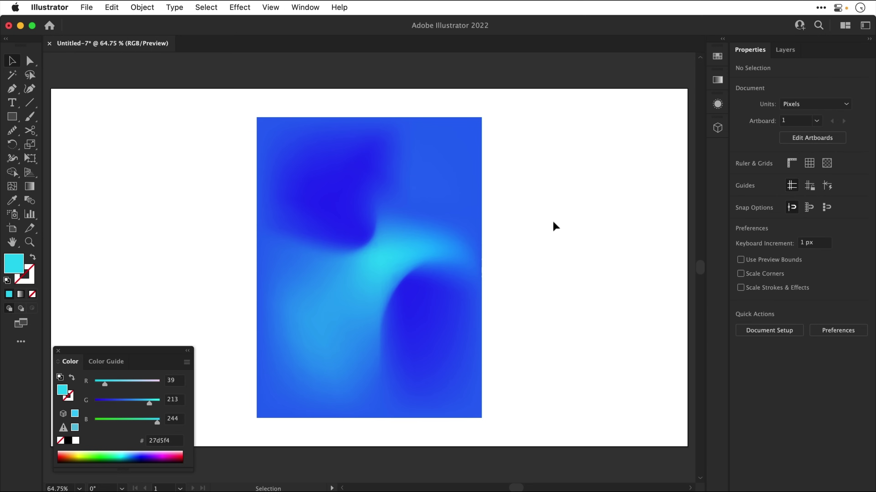
Step: Draw a circle about 402 px wide beside the mesh rectangle and fill it with blue 276ef4
key(super+0)
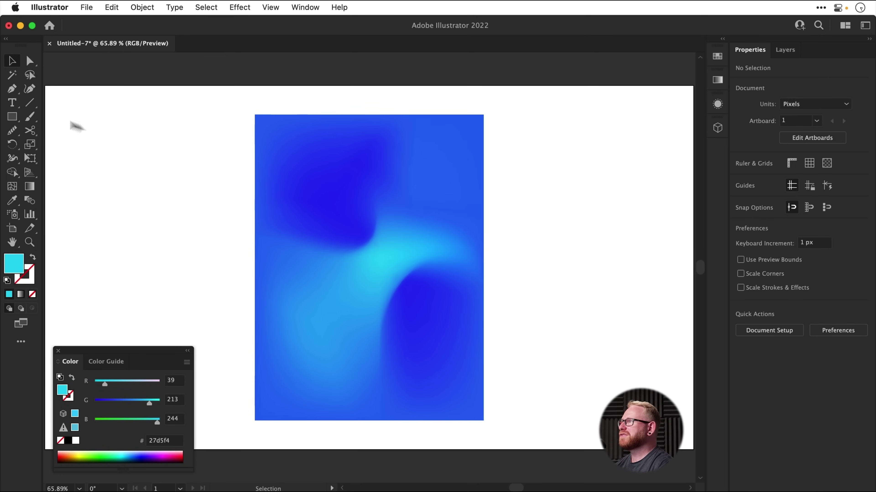
click(14, 115)
click(46, 145)
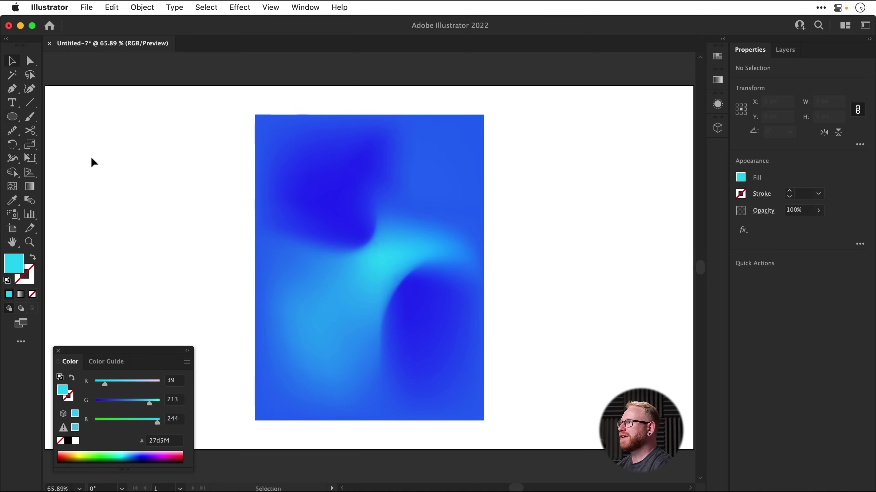
drag(95, 158, 232, 294)
drag(129, 404, 125, 404)
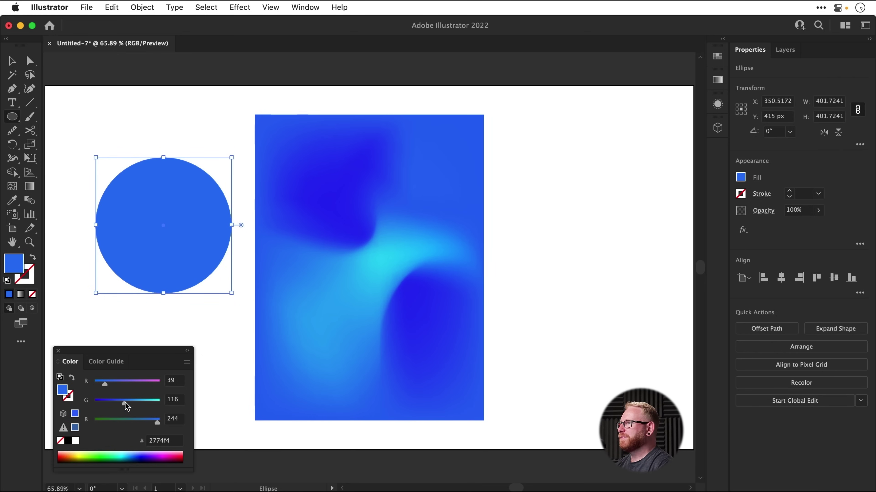
Step: Add mesh points inside the circle near its upper left and lower right, and color the upper-left one light blue
key(v)
key(super+equal)
key(super+equal)
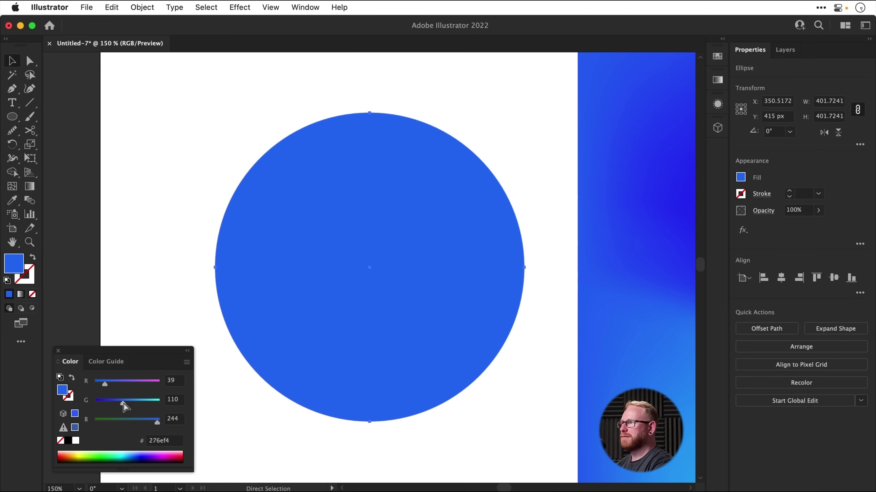
click(14, 187)
click(277, 192)
click(454, 335)
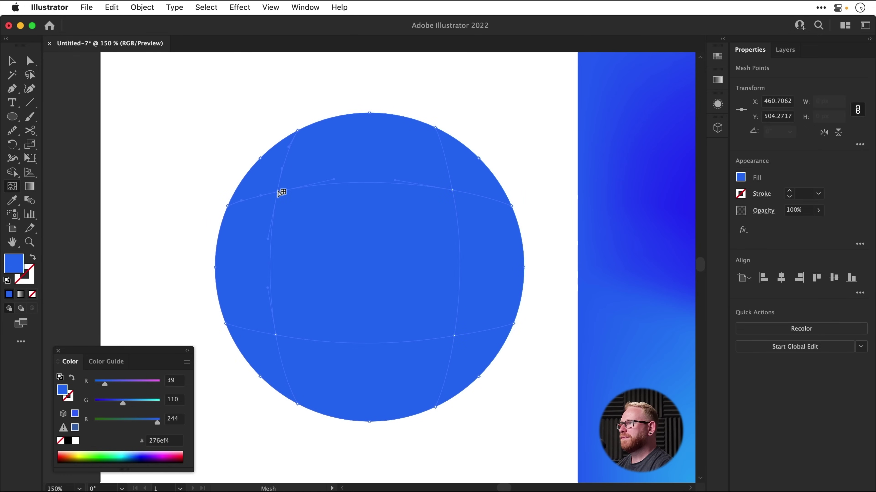
drag(122, 403, 142, 403)
key(a)
drag(210, 208, 322, 113)
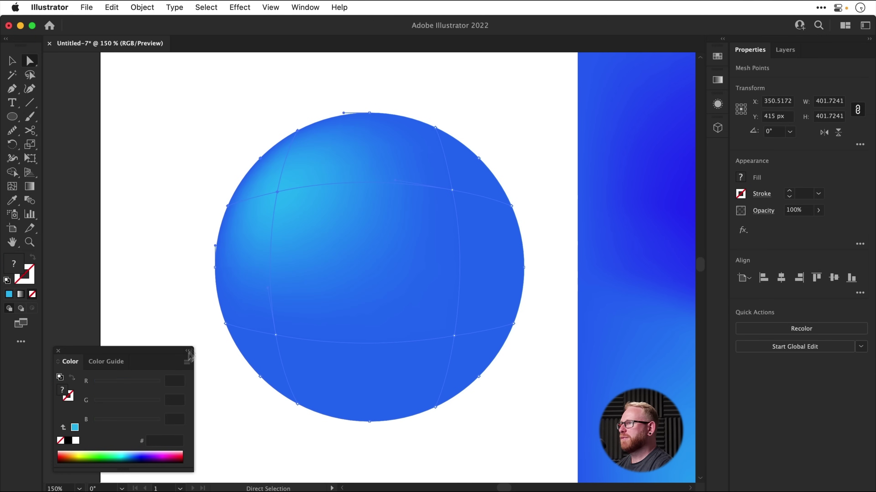
drag(209, 207, 303, 120)
click(302, 117)
Step: Color the circle's three upper-left outline mesh points light blue, using 27bef4 for the middle one and 27d1f4 for the lowest
click(297, 130)
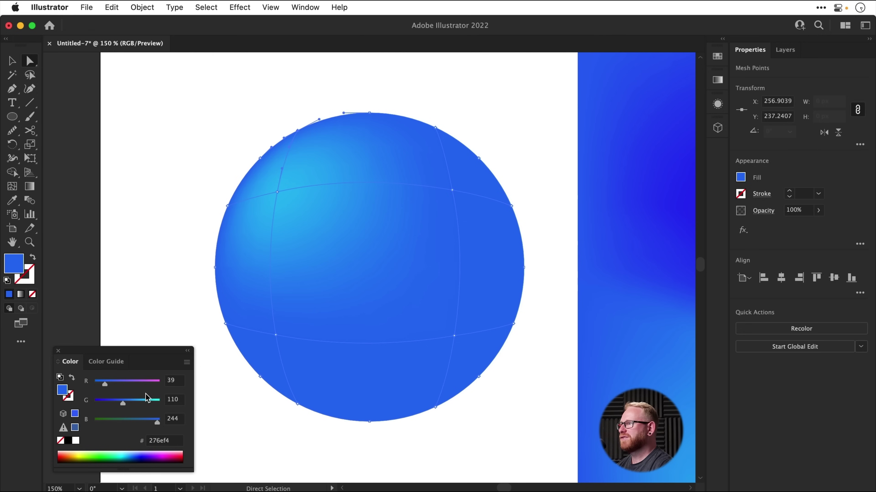
click(140, 400)
click(260, 158)
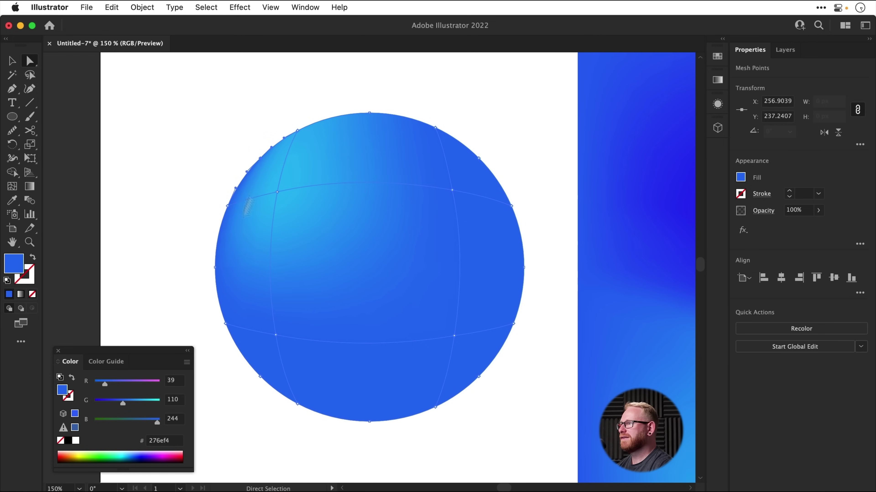
click(148, 399)
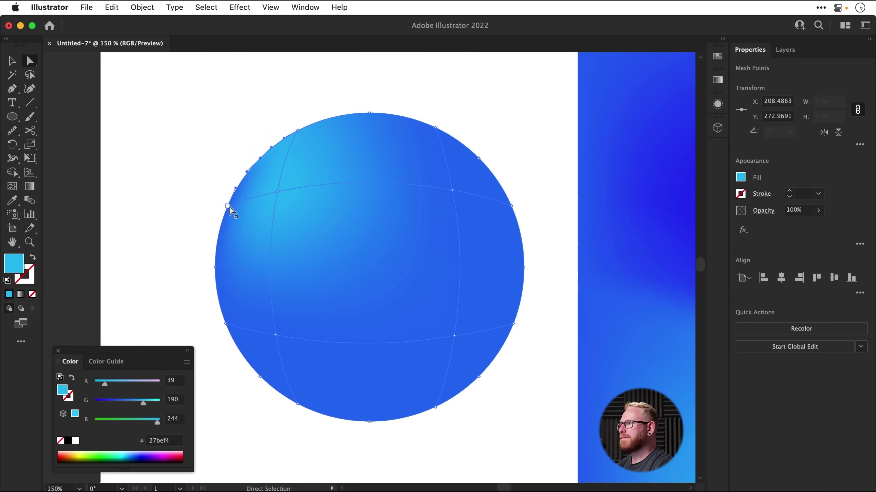
click(228, 207)
click(149, 403)
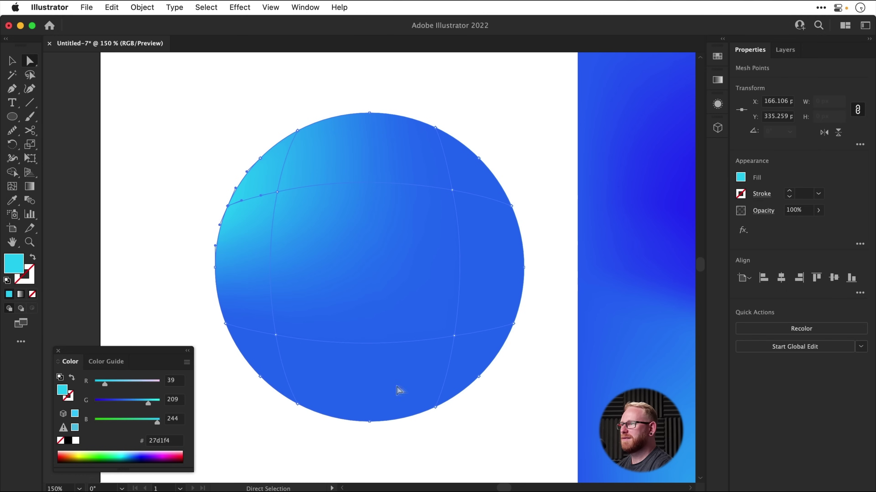
Step: Color the circle's three lower-right outline mesh points darker blue, using 274ff4 for the lowest one
click(478, 377)
mouse_move(116, 405)
mouse_down()
mouse_move(102, 402)
mouse_move(115, 404)
mouse_up()
click(434, 410)
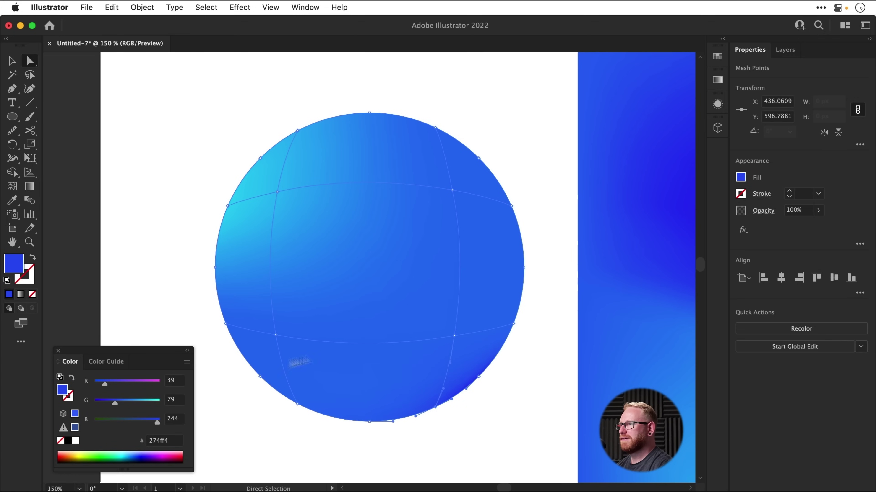
click(513, 324)
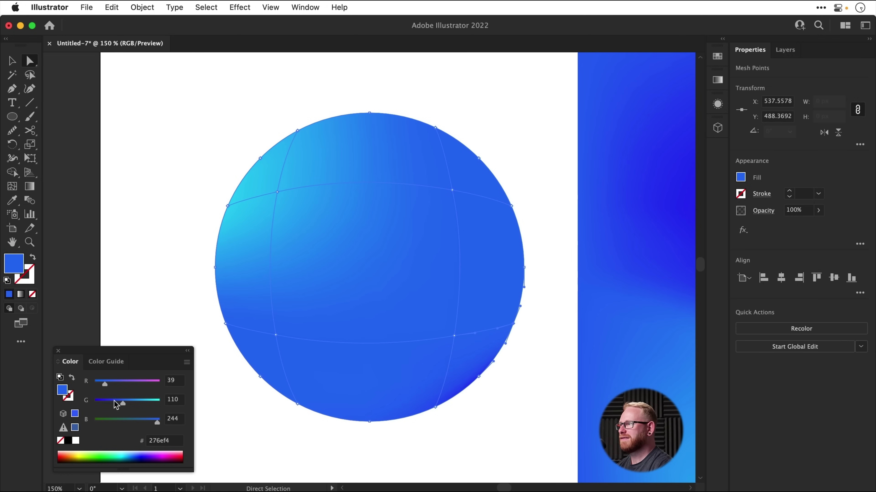
drag(115, 404, 110, 404)
Step: Color the circle's lower-right interior mesh point 2730f4 and deselect the circle
click(455, 335)
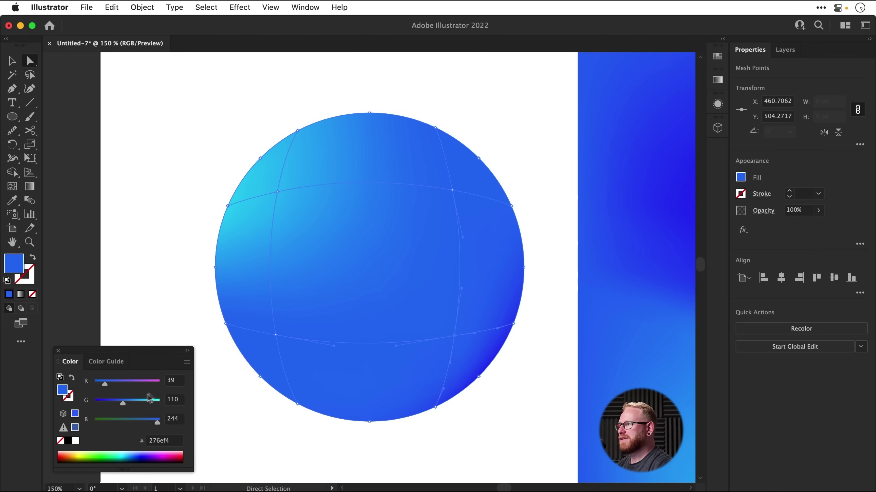
click(111, 402)
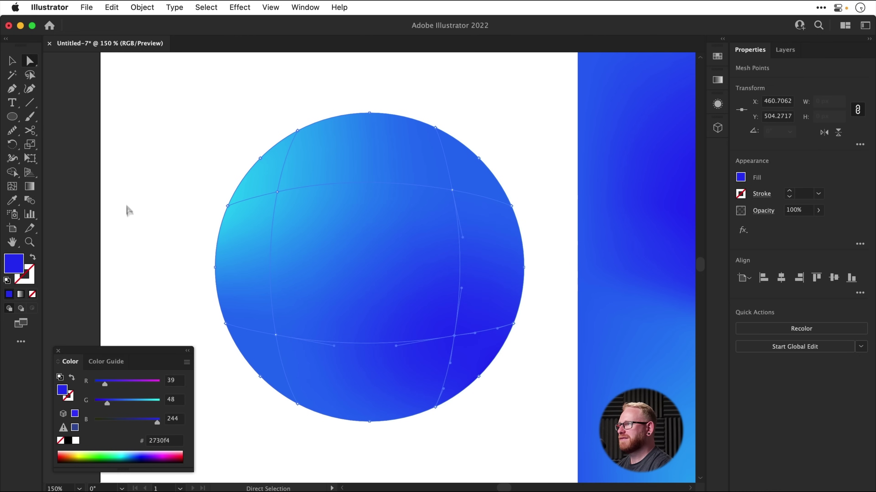
key(v)
click(134, 198)
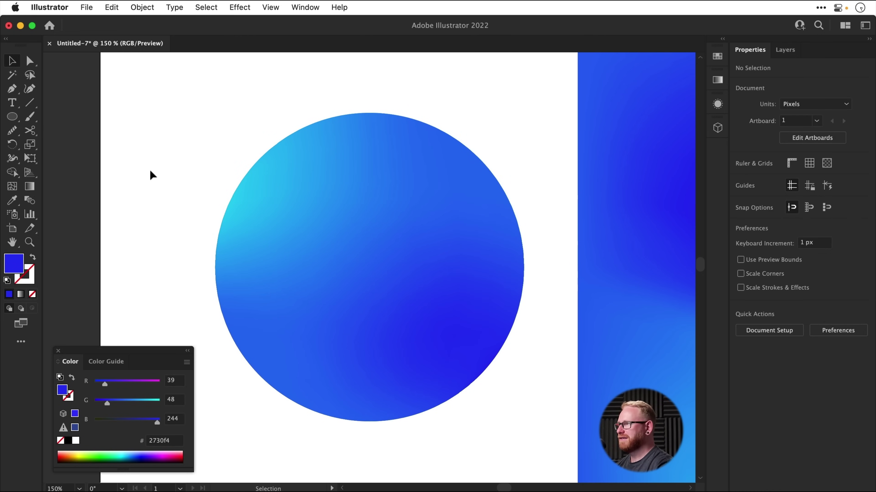